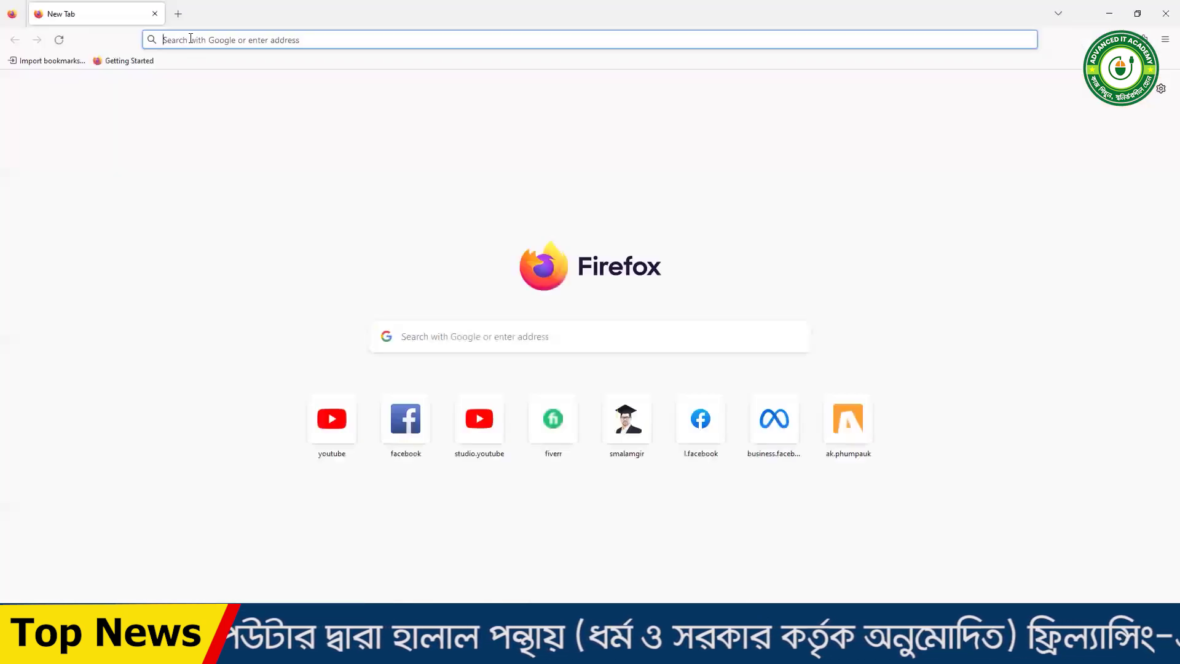
- Go to Fiverr and search for 'youtube channel art'
click(191, 39)
click(558, 418)
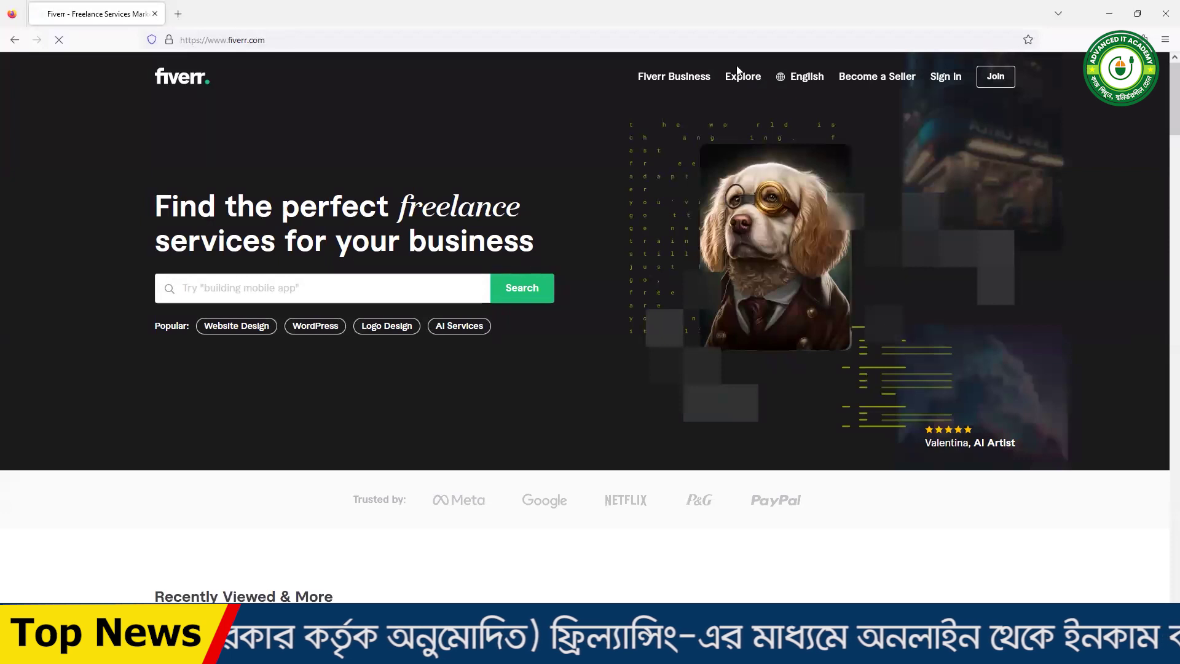
click(270, 289)
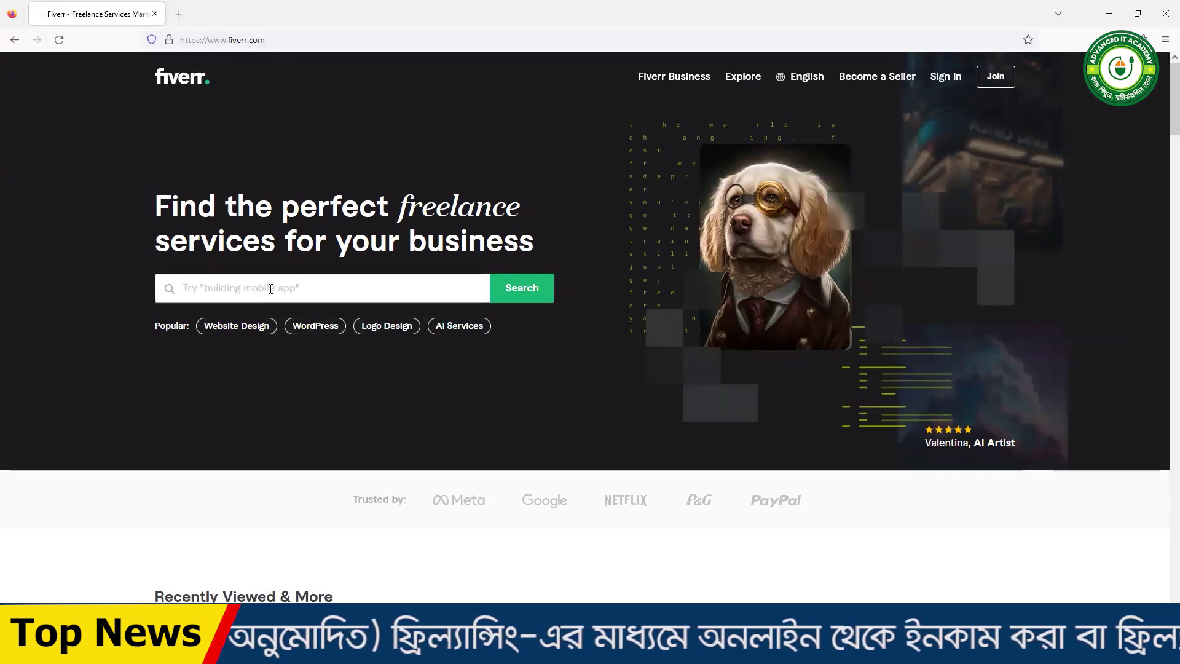
text(youtube channel art)
key(Return)
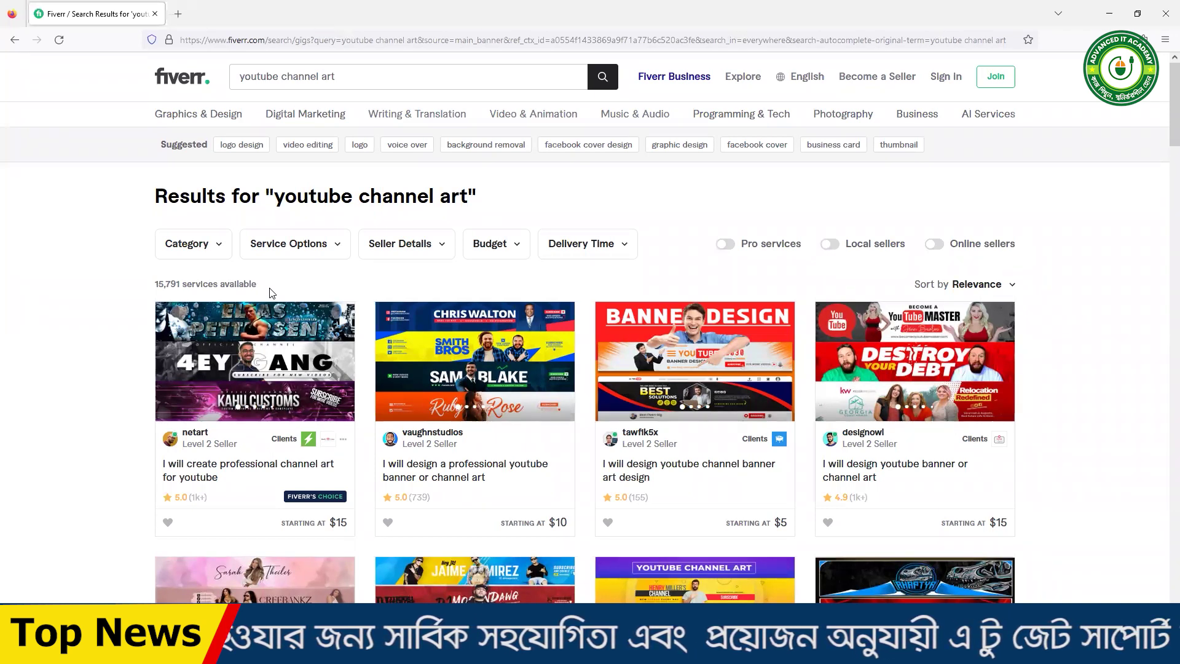
- Highlight the 15,791 services count, scroll through the gig cards, and bring up the first gig's link options
drag(256, 286, 148, 287)
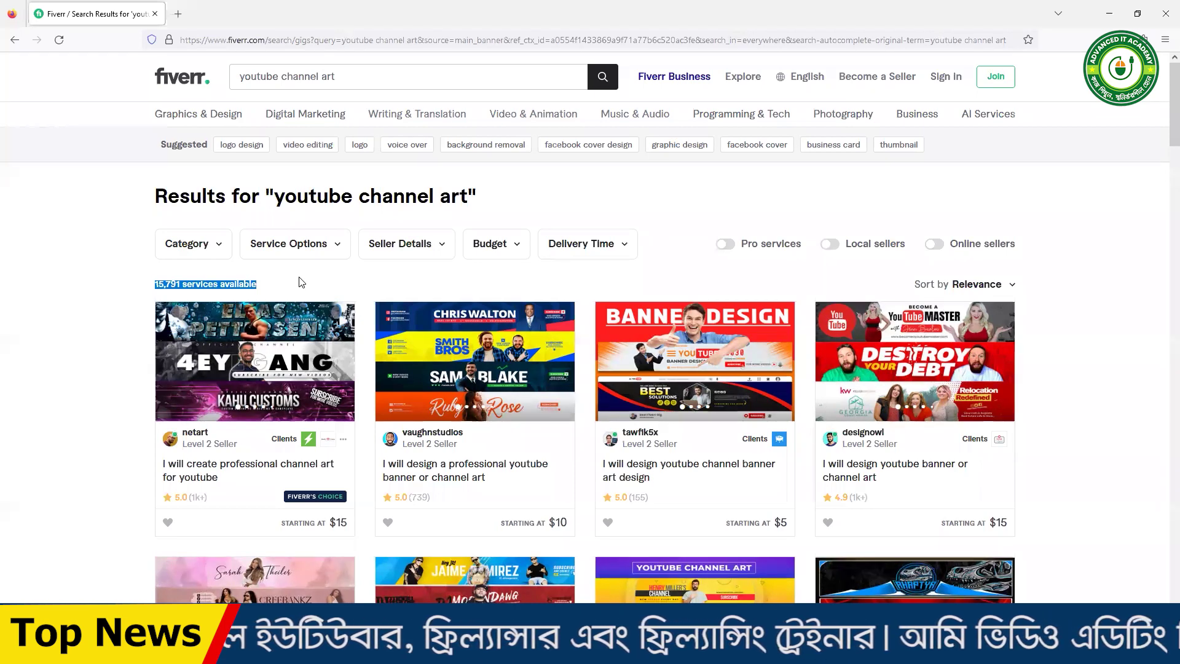
scroll(573, 313, down, 1)
mouse_move(475, 300)
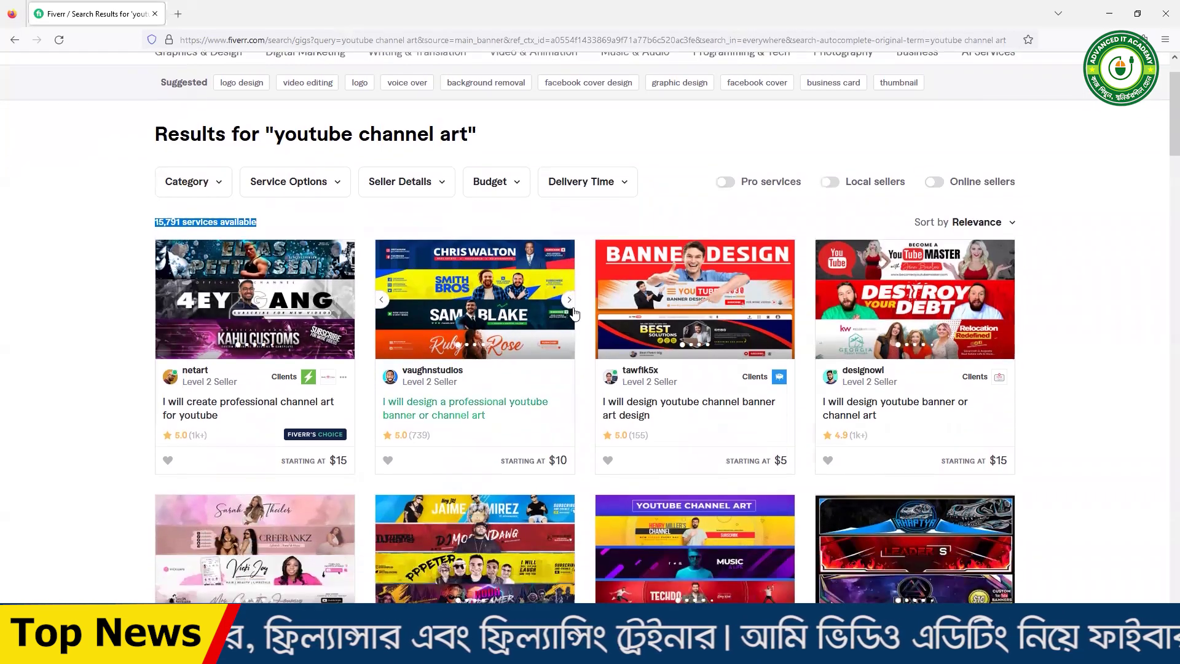
scroll(573, 313, down, 1)
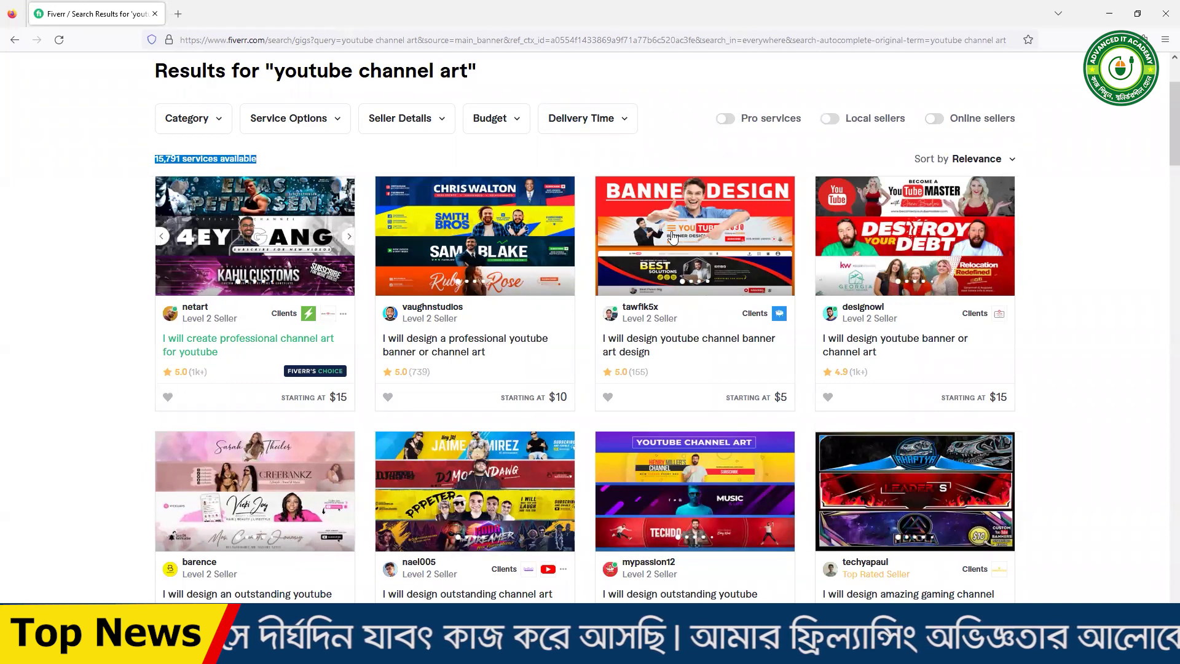
mouse_move(249, 345)
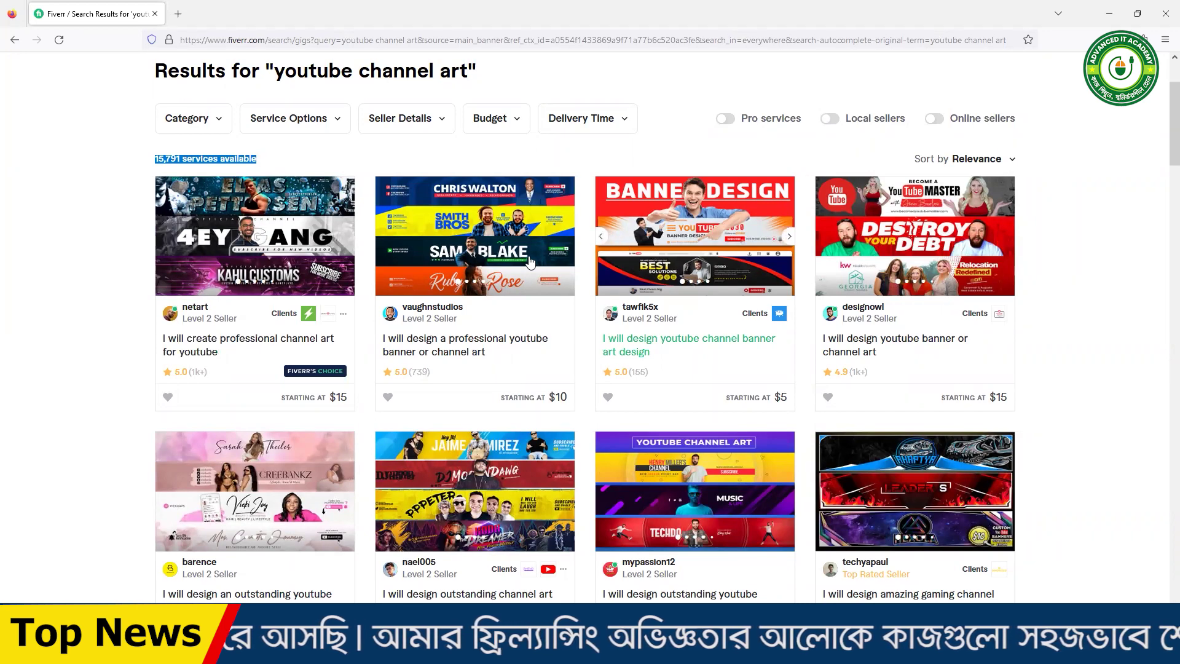
right_click(234, 341)
- Open the four first-row channel art gigs in background tabs
click(265, 353)
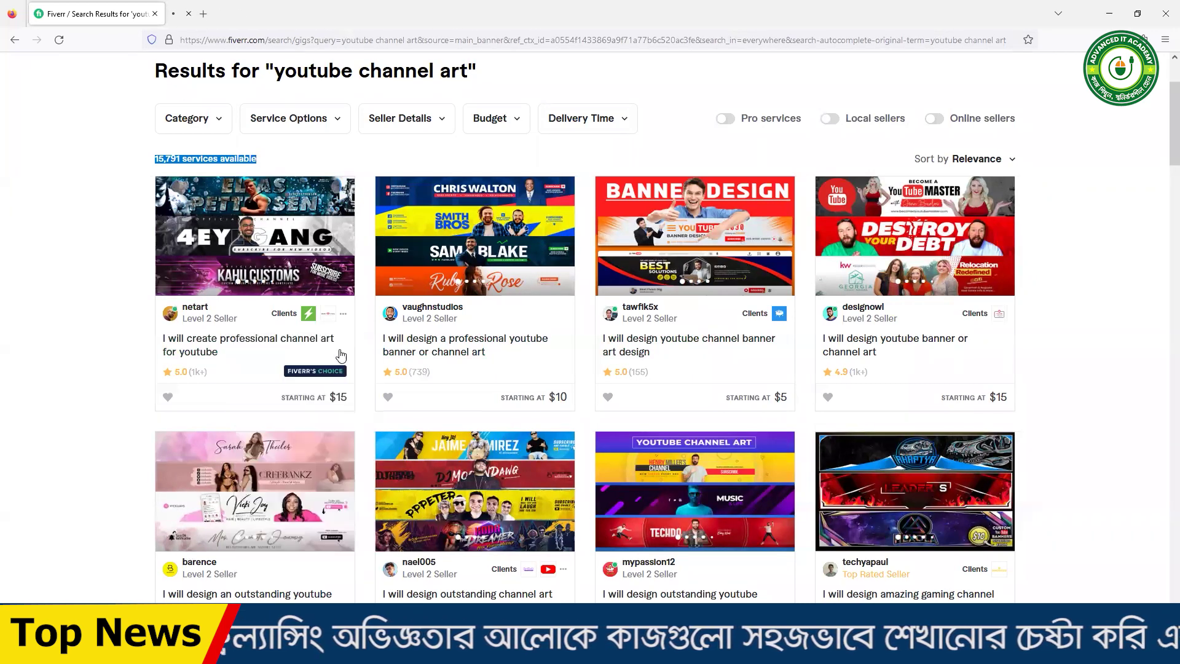
right_click(429, 342)
click(501, 354)
right_click(624, 339)
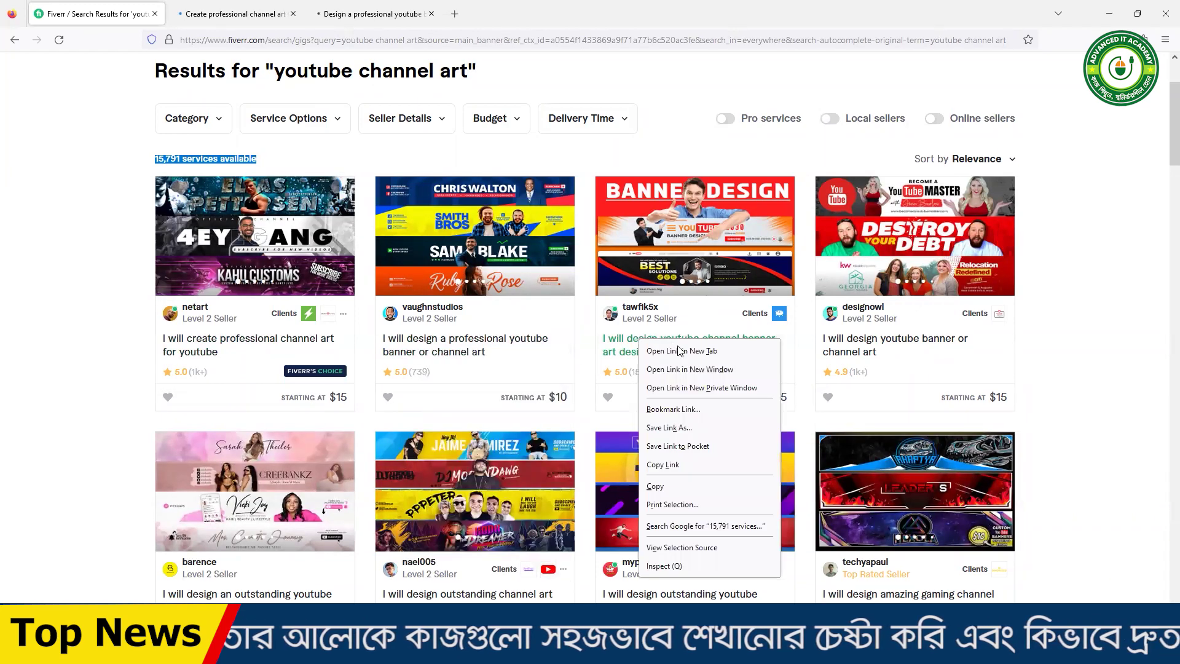
click(652, 352)
right_click(865, 352)
click(880, 361)
- Open the first two second-row gigs in new tabs and switch to the first gig
scroll(879, 361, down, 1)
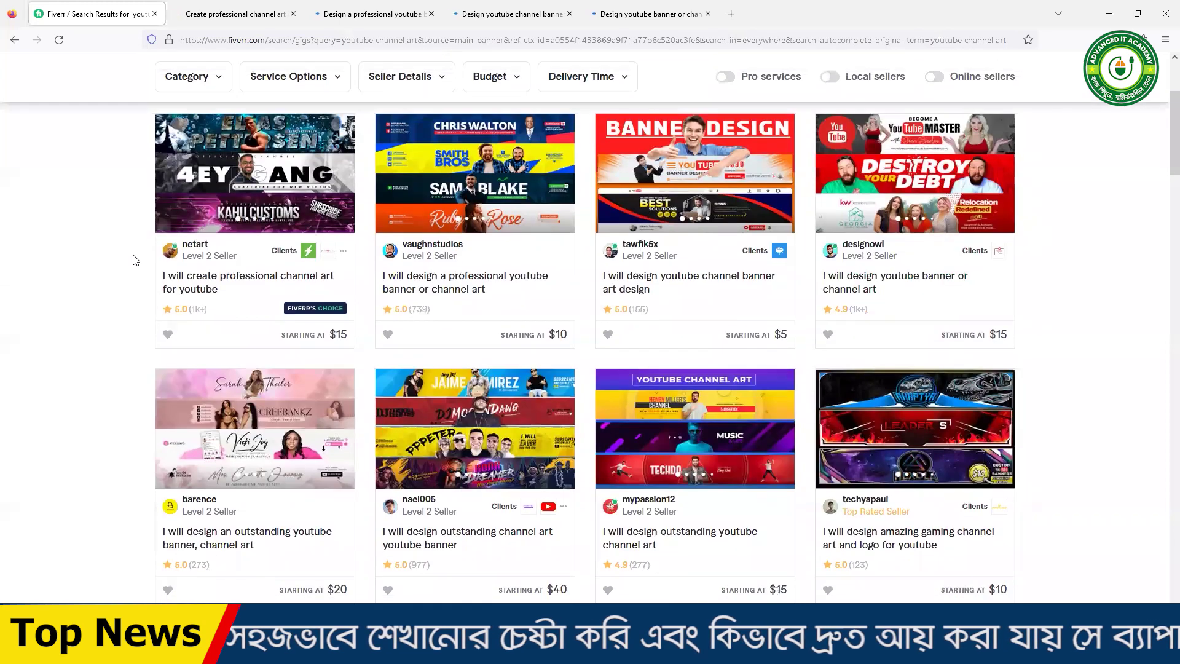
scroll(559, 351, up, 3)
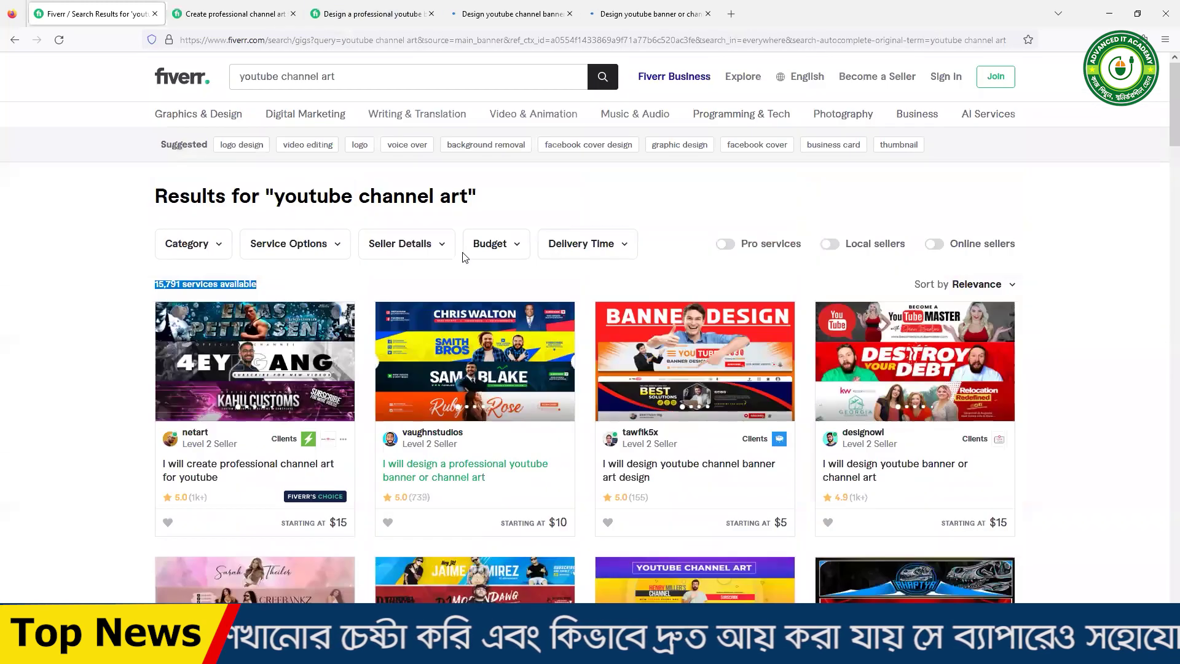
scroll(465, 355, down, 3)
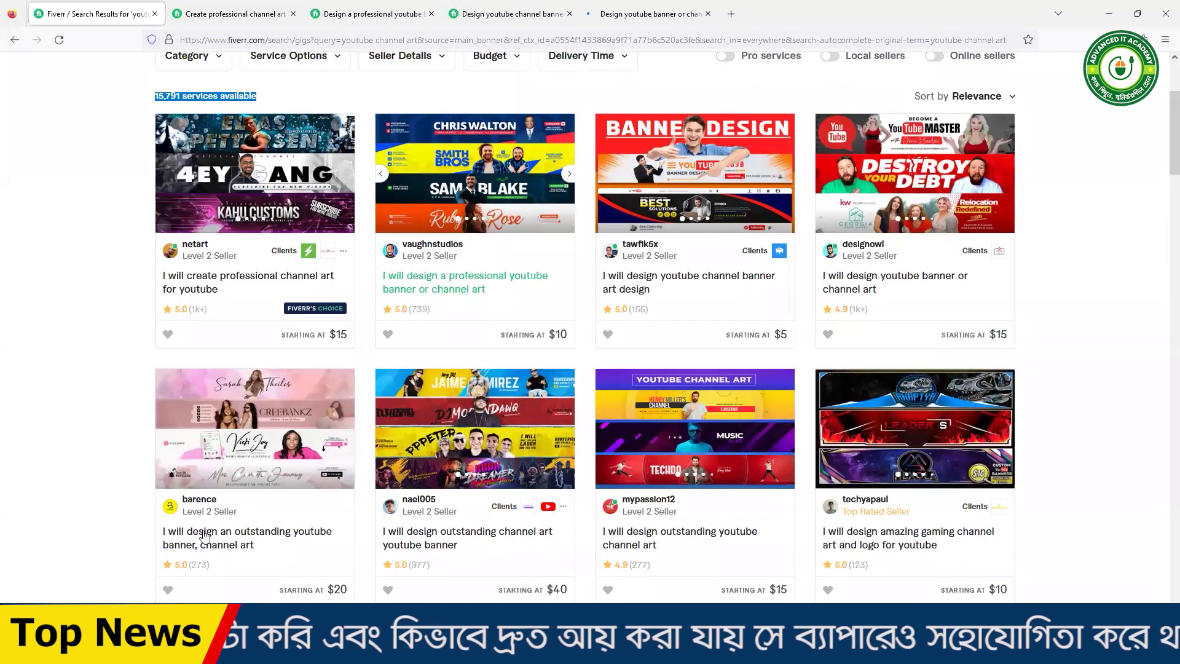
right_click(205, 536)
click(259, 302)
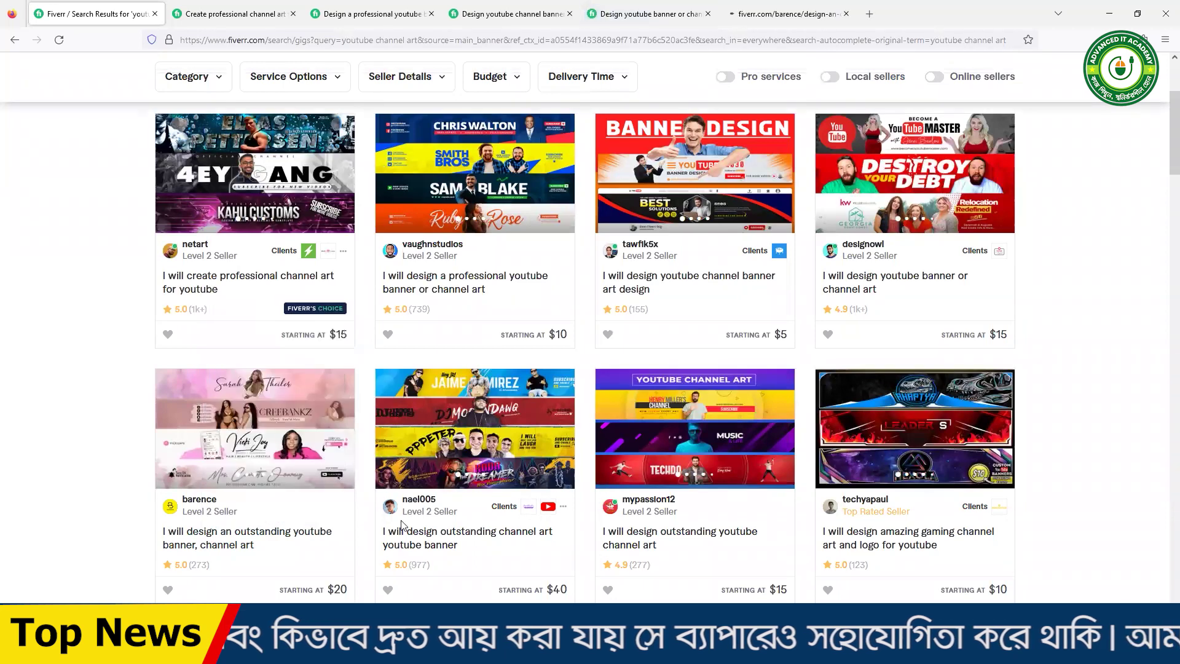
right_click(430, 538)
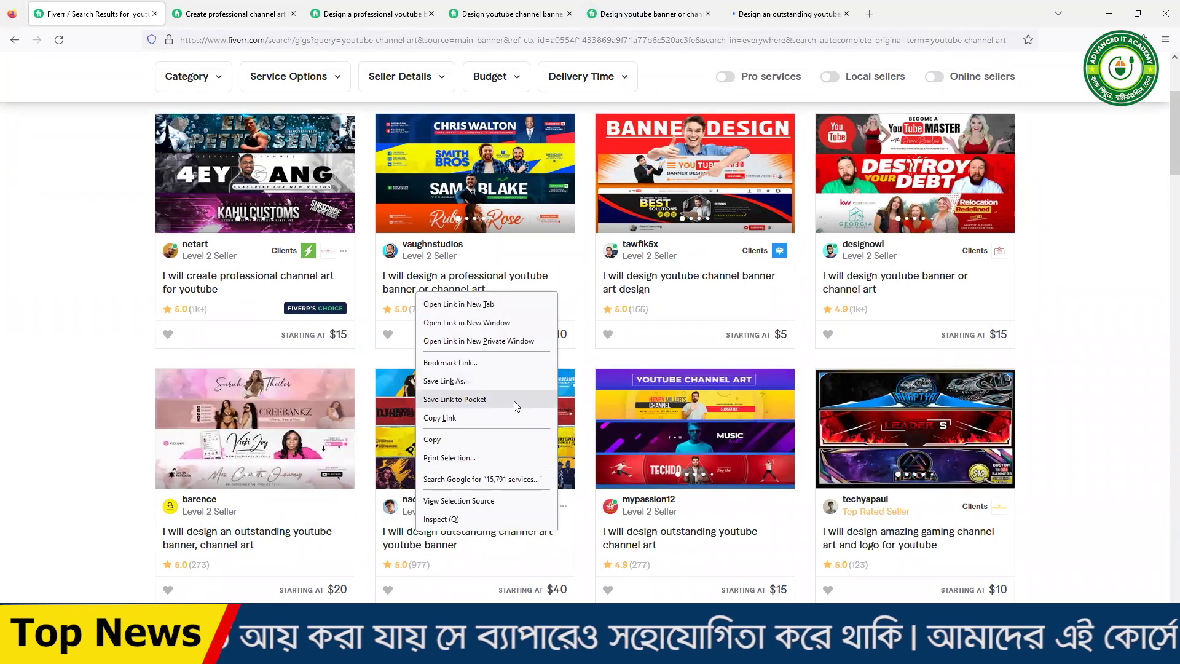
click(462, 301)
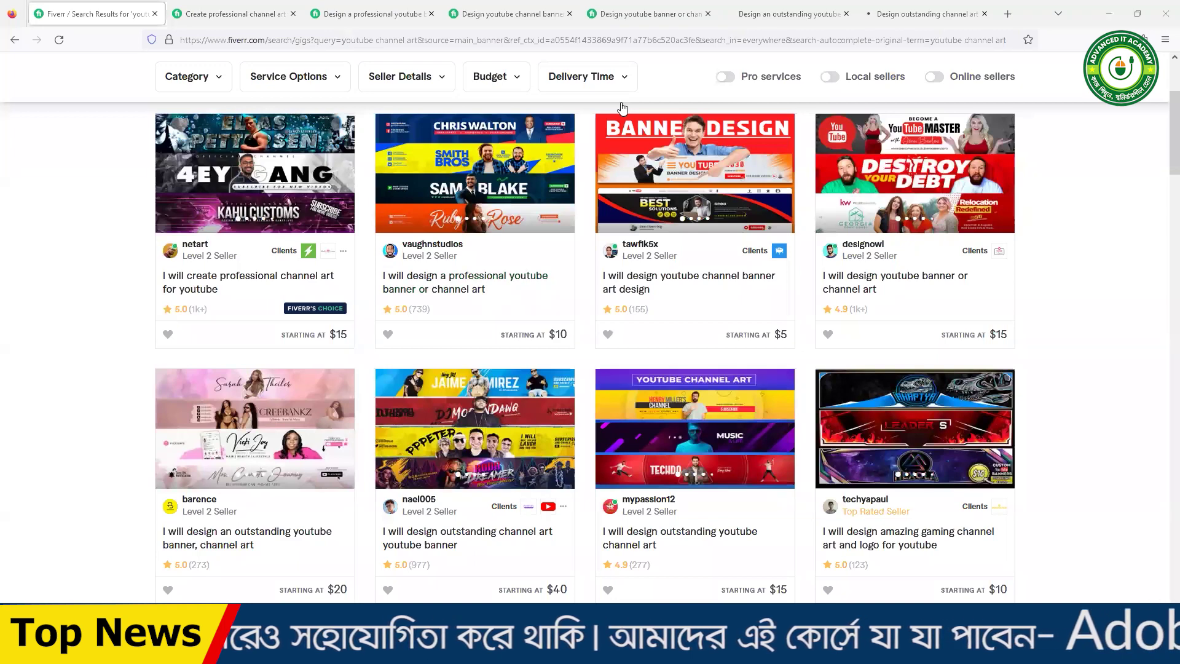
click(218, 11)
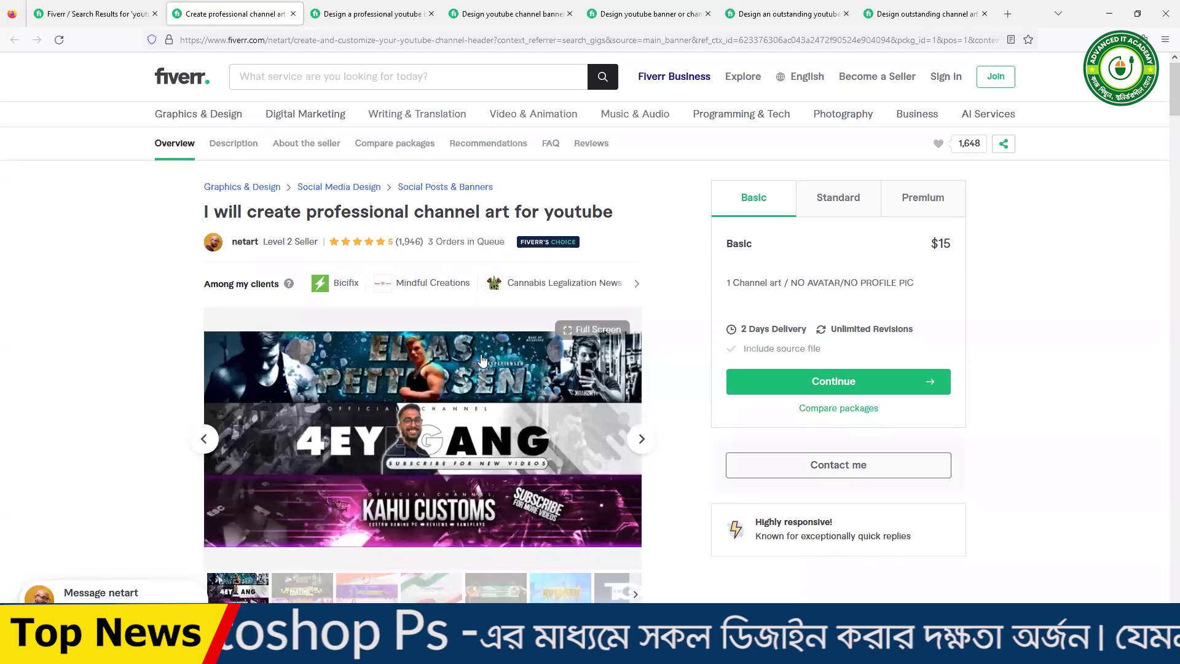
mouse_move(422, 439)
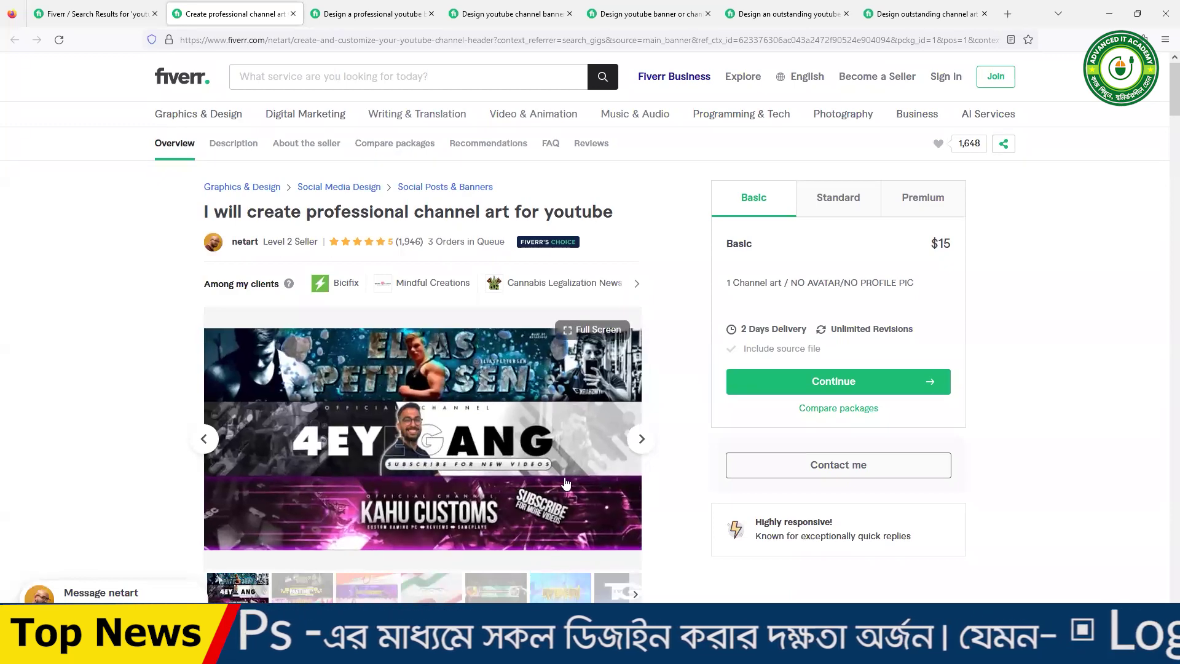
- Browse the next two banner samples and highlight the 3 Orders in Queue figure
click(640, 440)
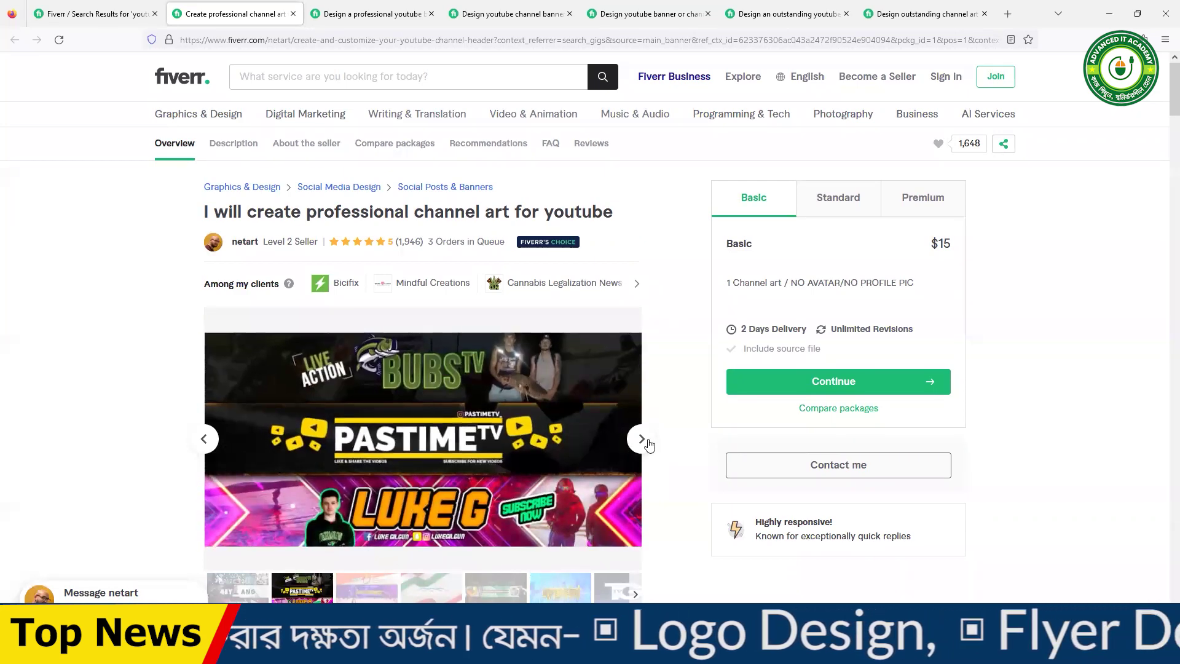
click(641, 440)
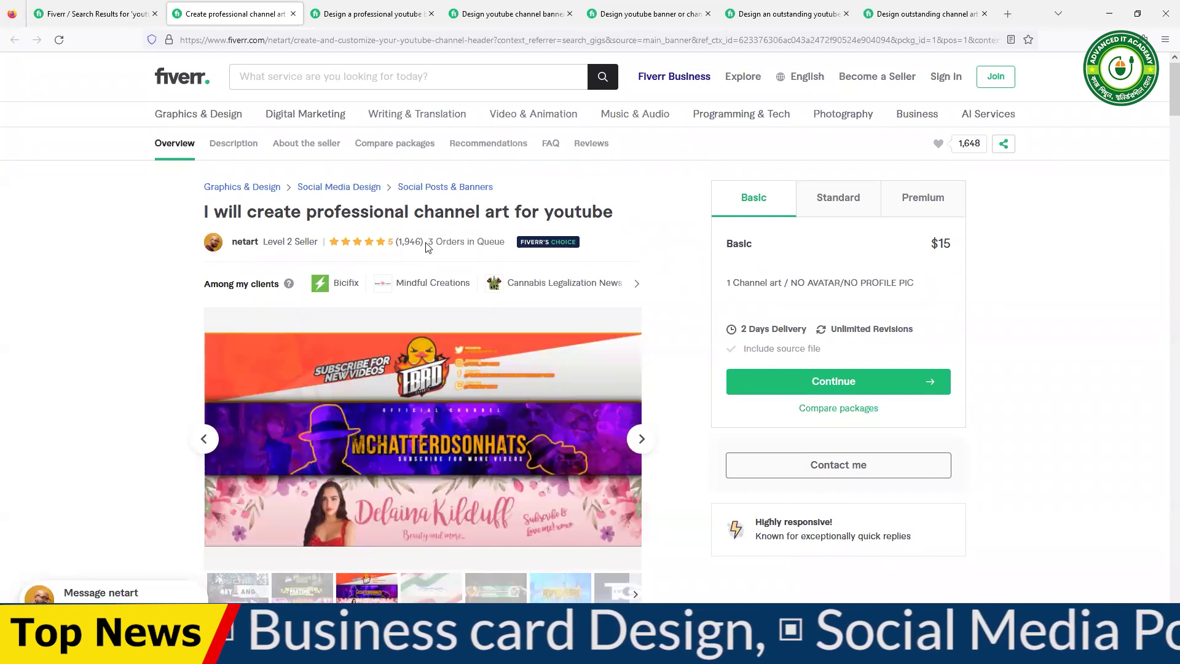
drag(429, 240, 507, 242)
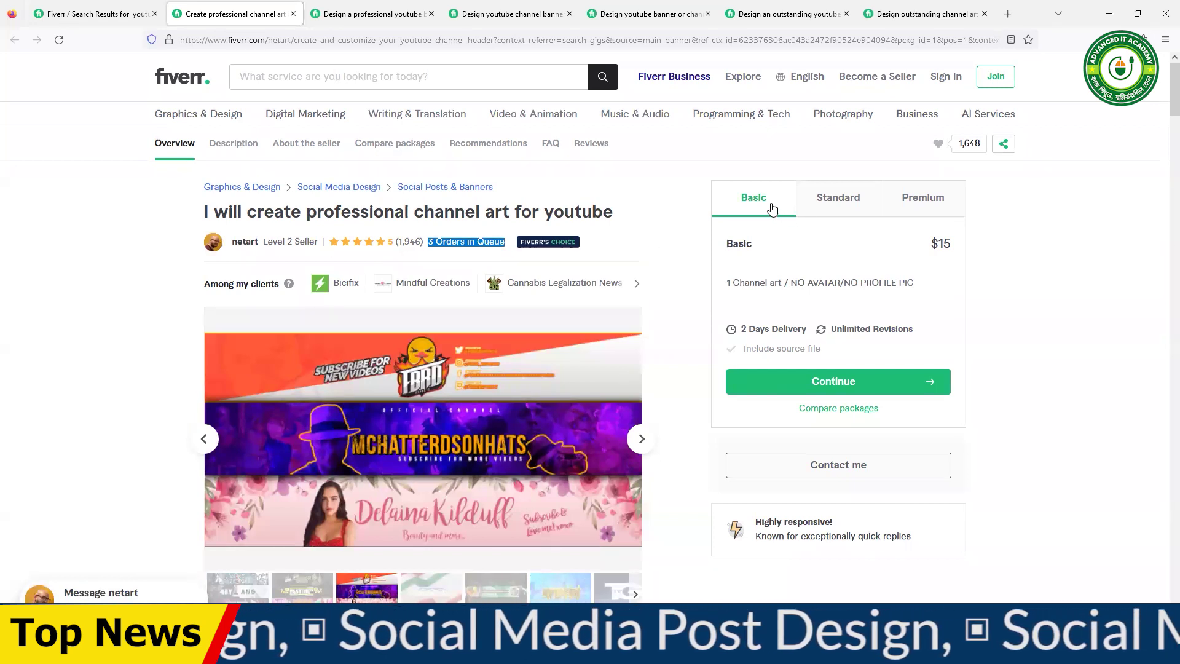
- Compare the Standard and $35 Premium packages, then move to the youtube banner gig
click(851, 209)
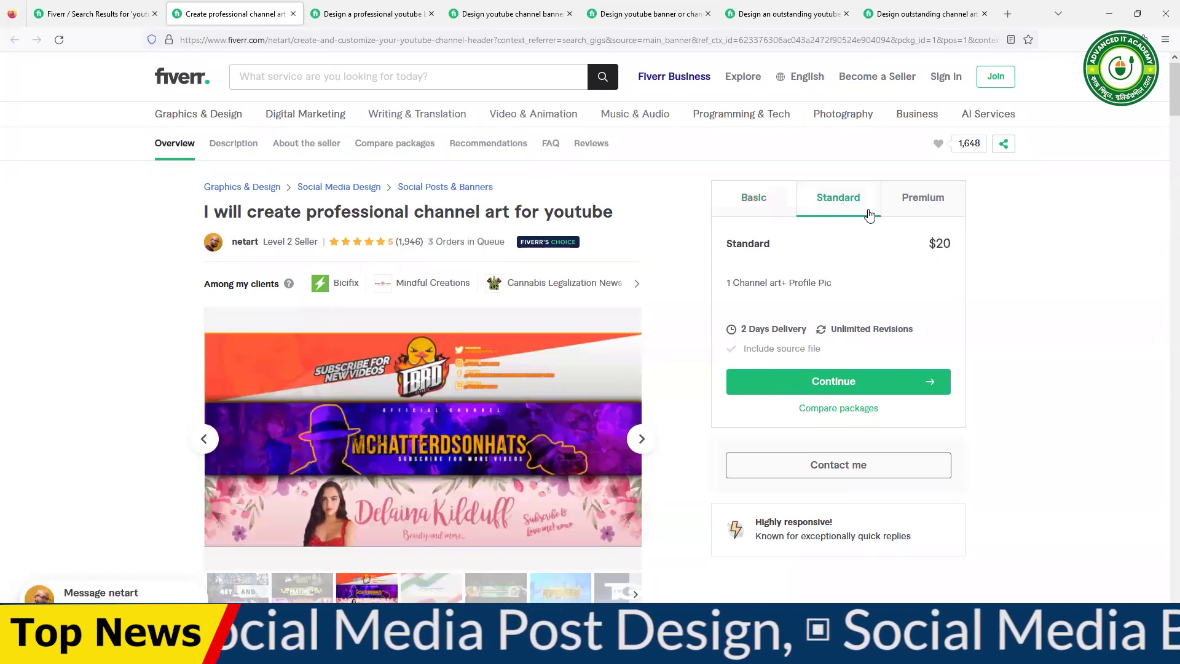
click(926, 205)
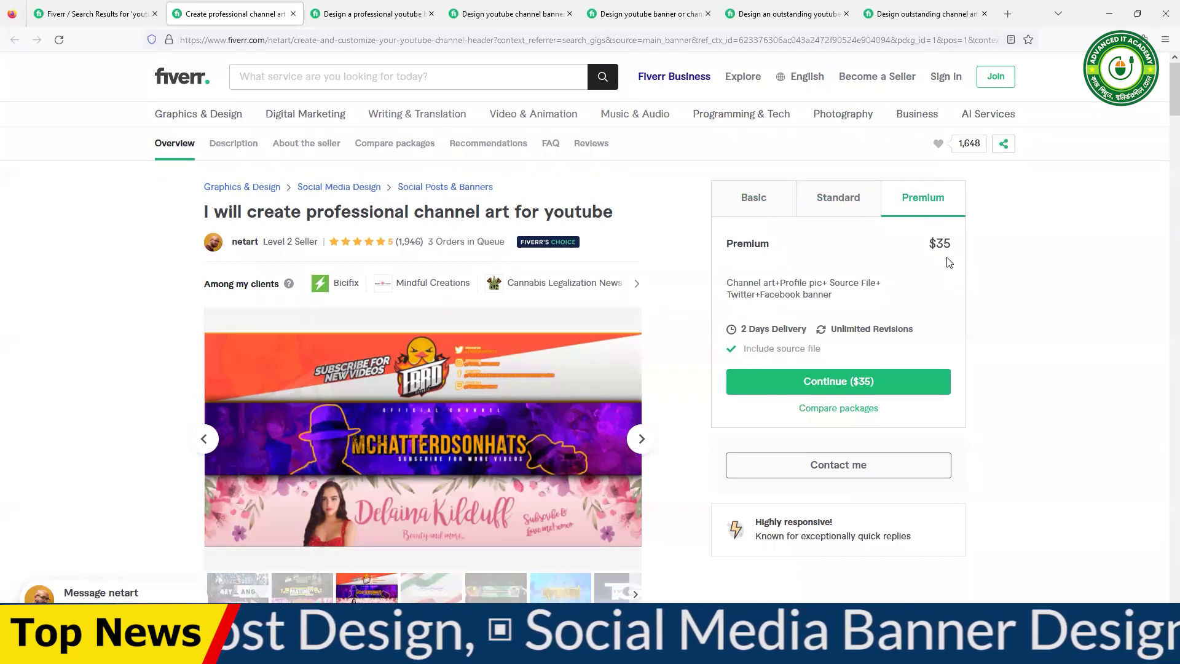
drag(954, 246, 934, 243)
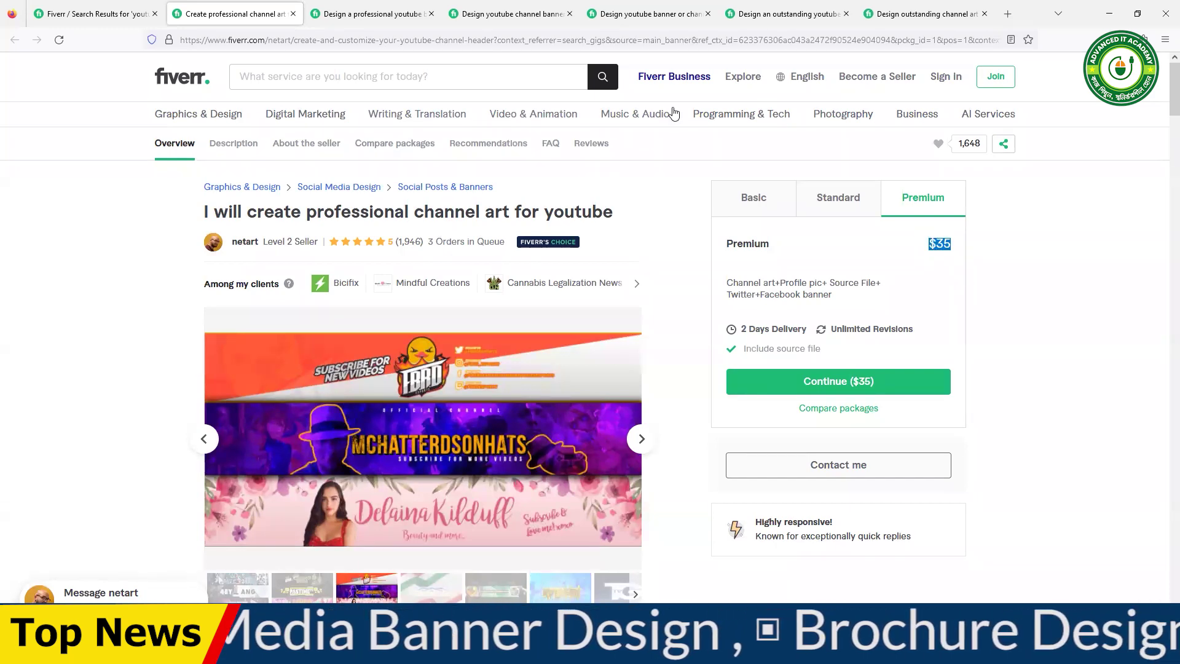
click(382, 15)
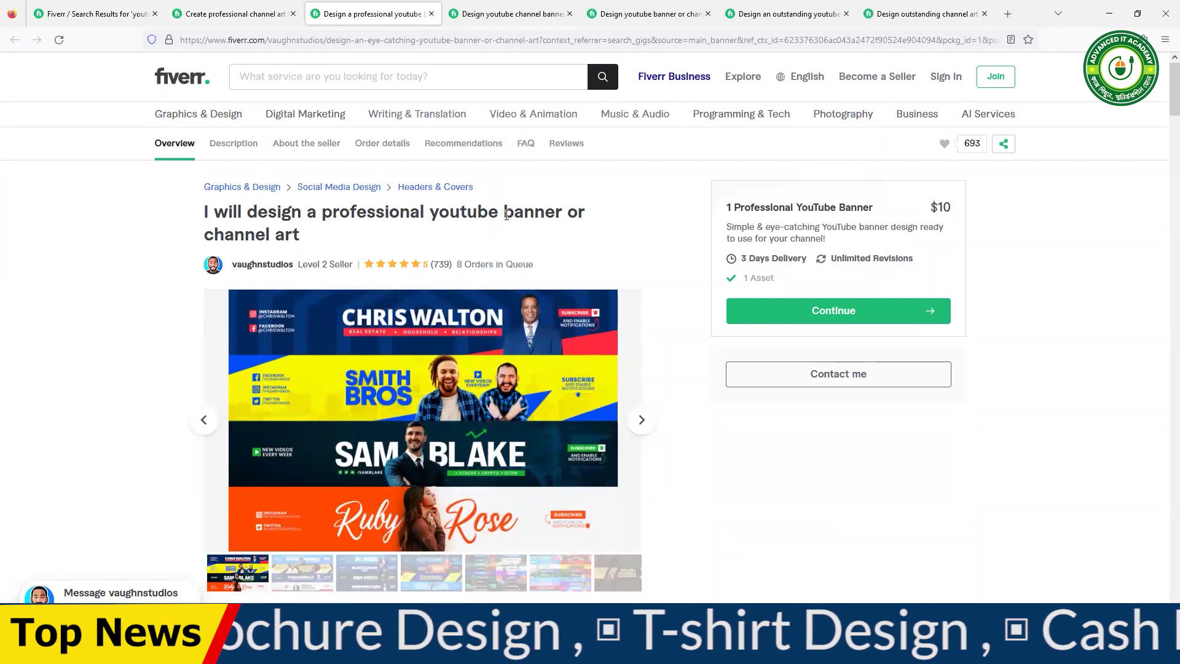
- Highlight 'youtube banner' and 'channel art' in the professional banner gig's title
drag(505, 214, 563, 213)
click(577, 213)
double_click(576, 213)
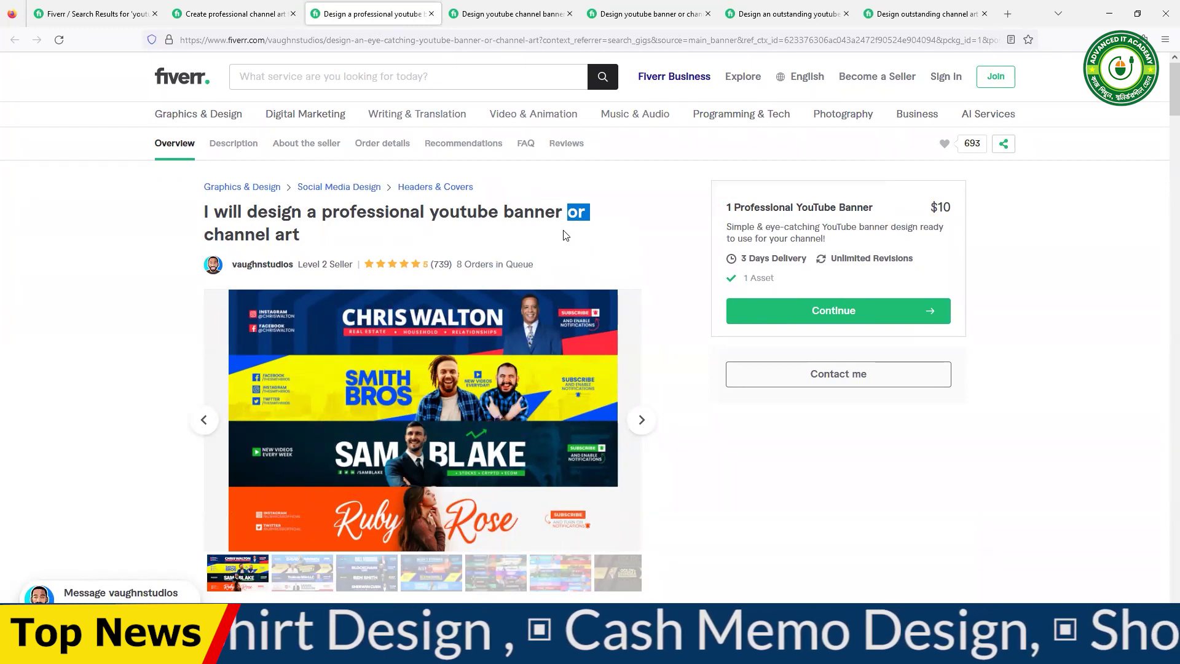
drag(438, 213, 555, 213)
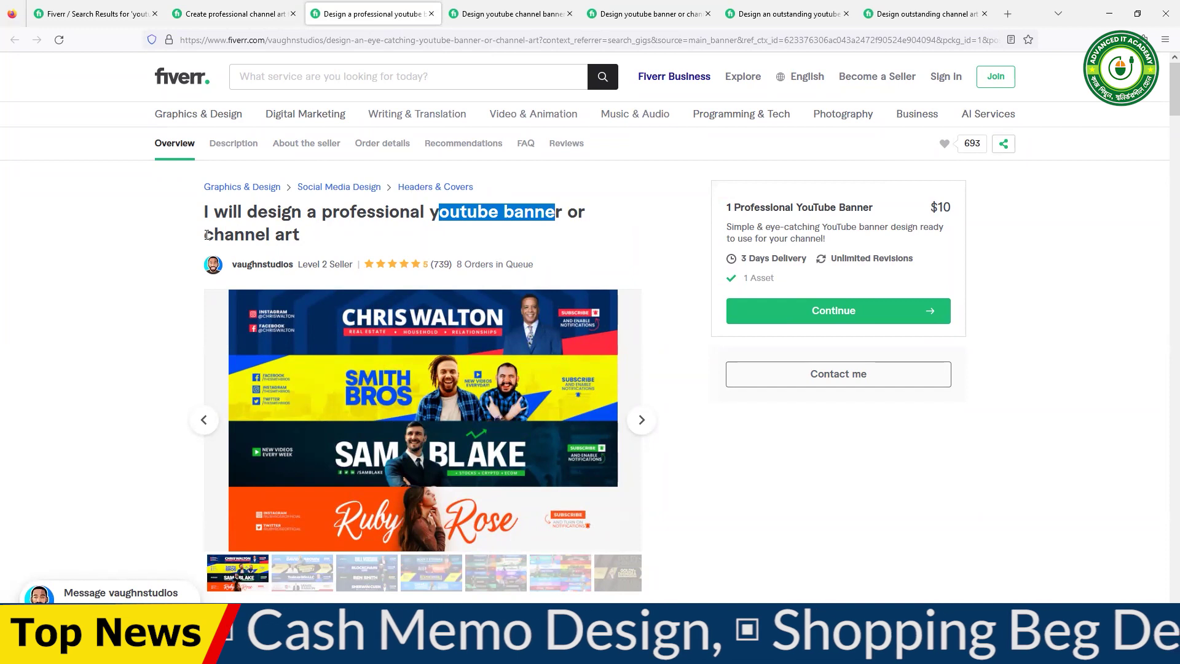
drag(202, 236, 311, 234)
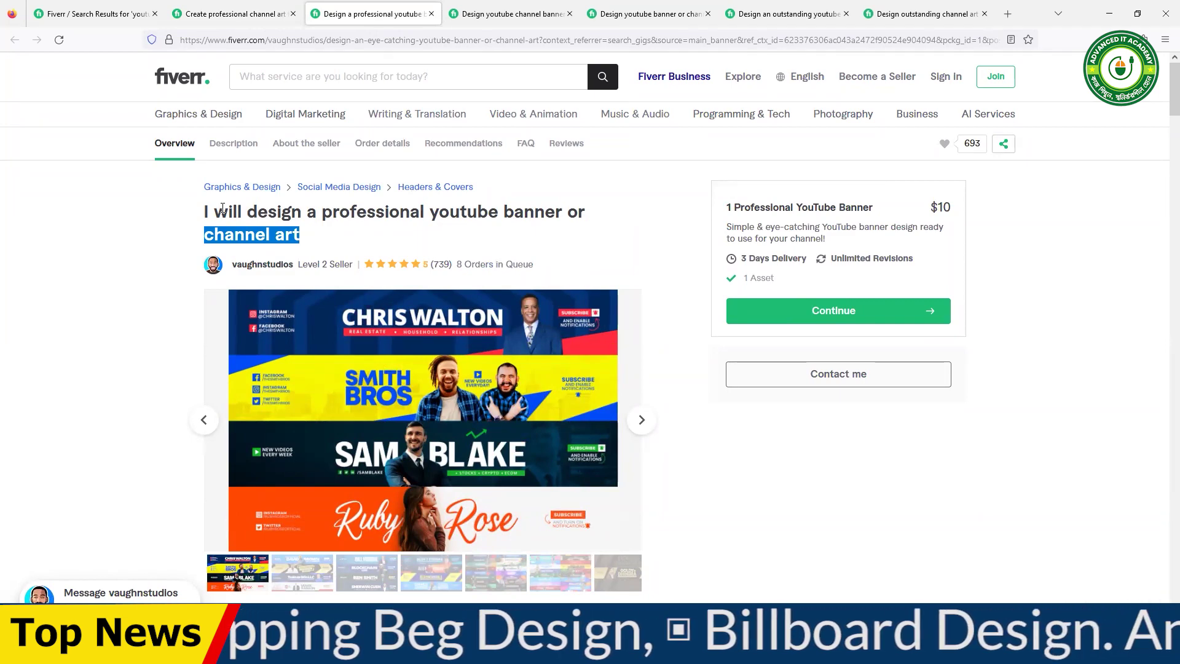
- Back on the channel art gig, highlight 'channel art' and 'youtube' in its title
key(ctrl+shift+Tab)
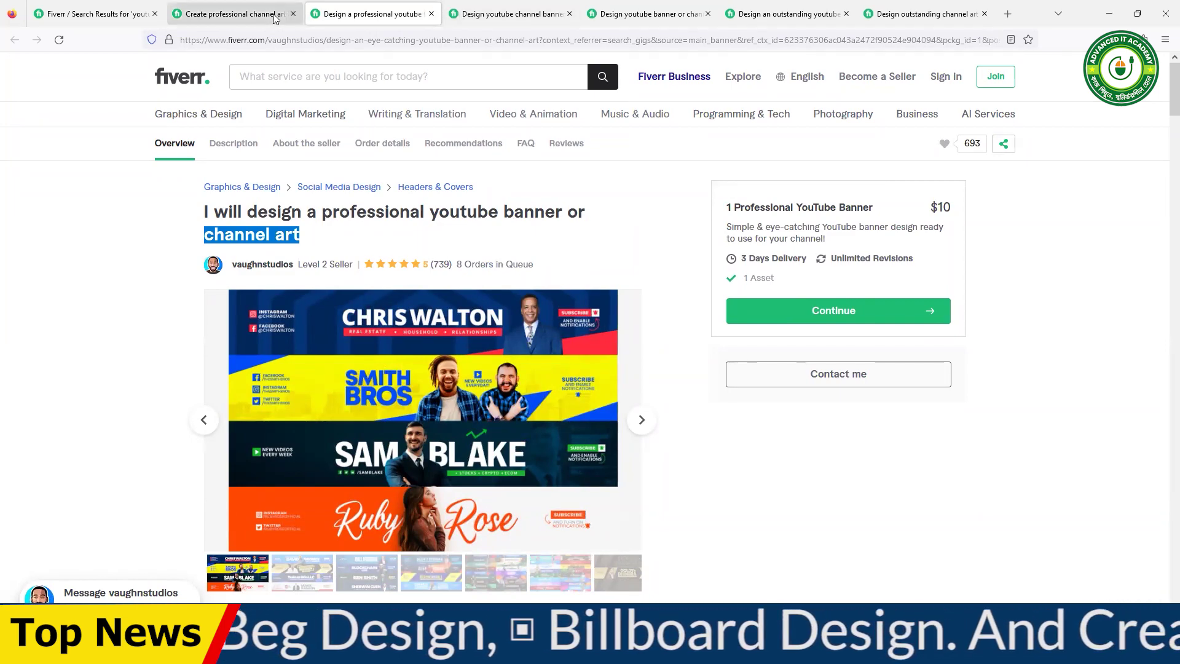
drag(414, 212, 512, 214)
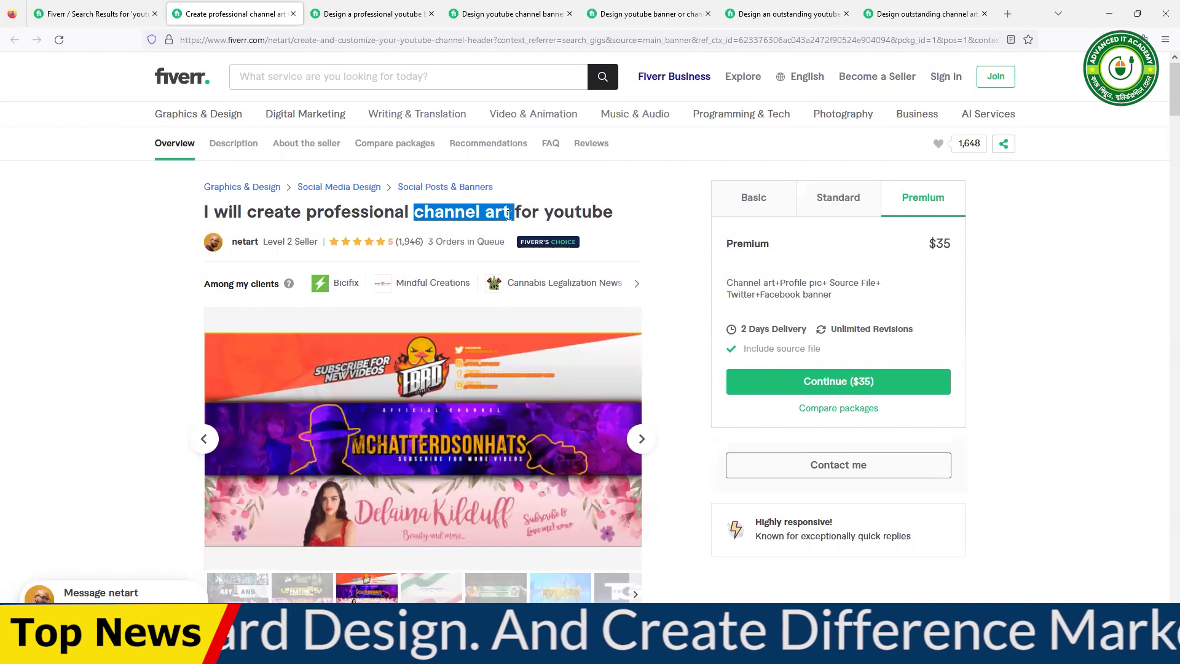
drag(544, 215, 609, 213)
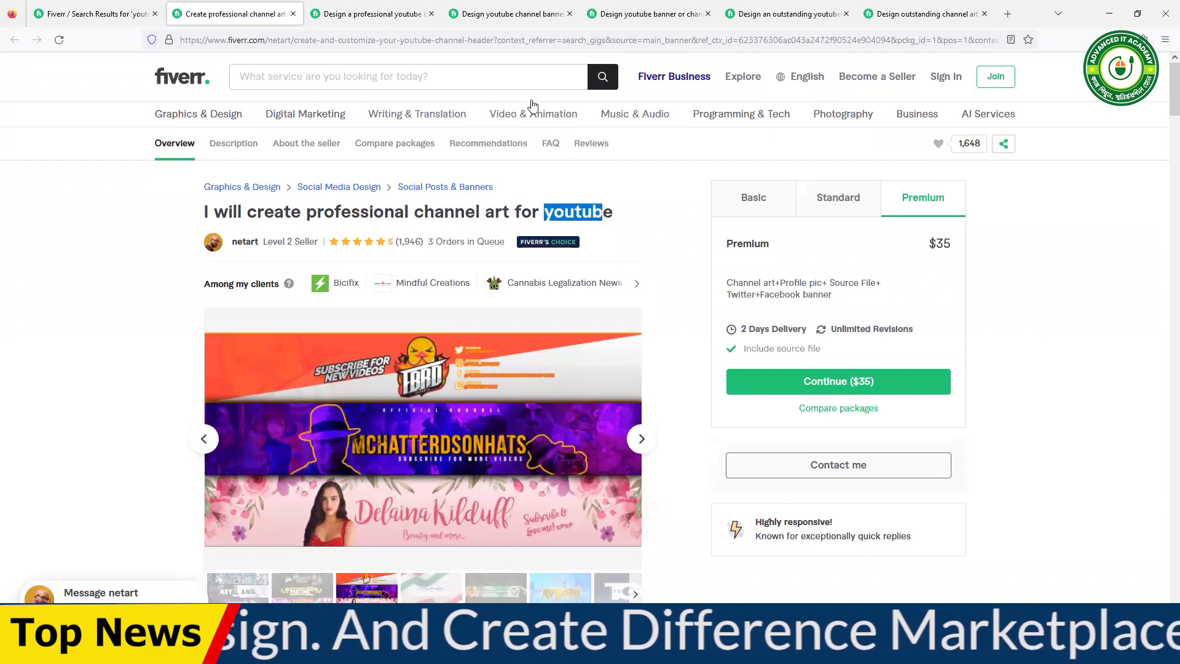
- On the banner gig, highlight the title keywords and the 8 Orders in Queue count
click(398, 12)
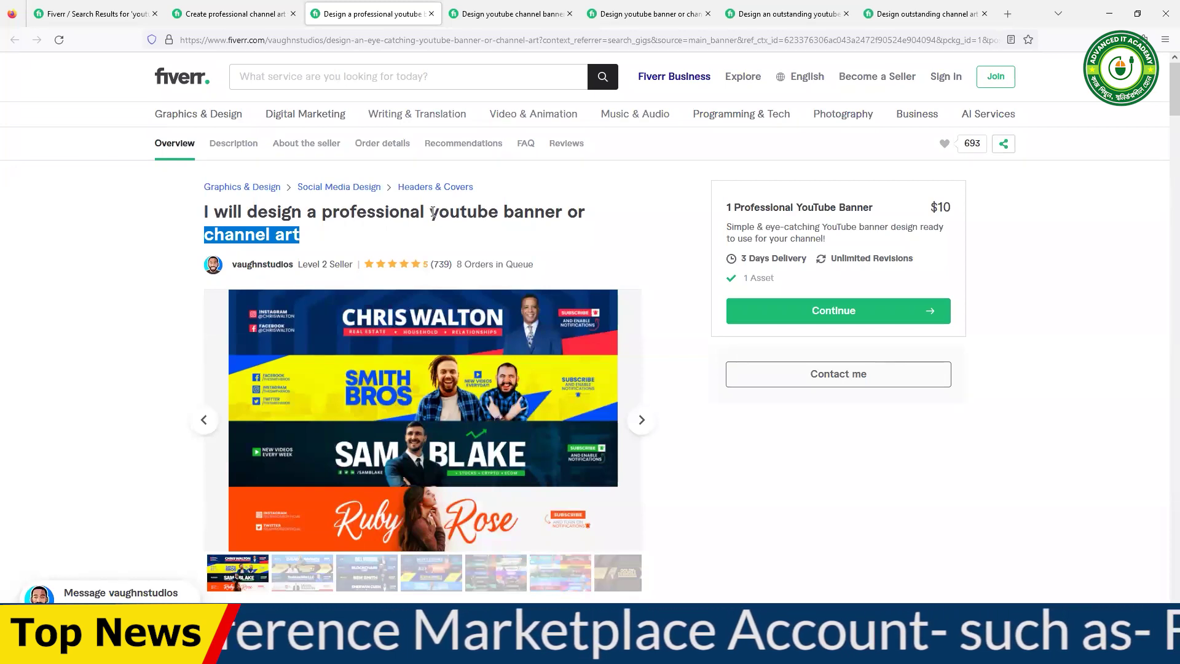
drag(430, 212, 554, 210)
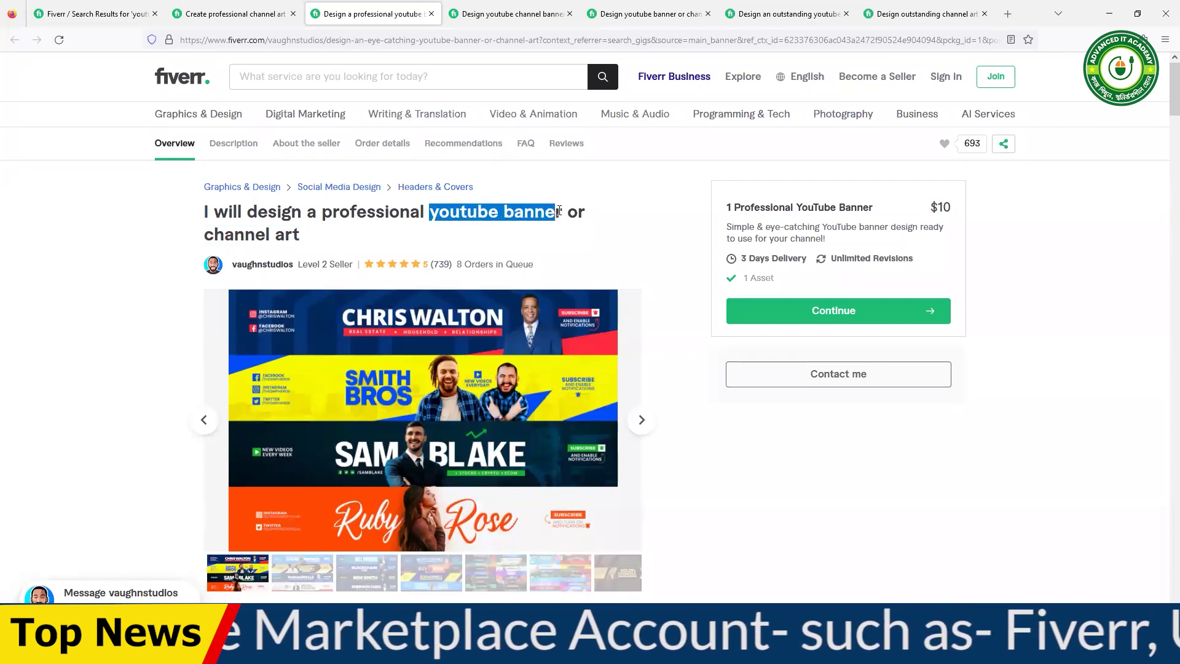
drag(204, 239, 334, 231)
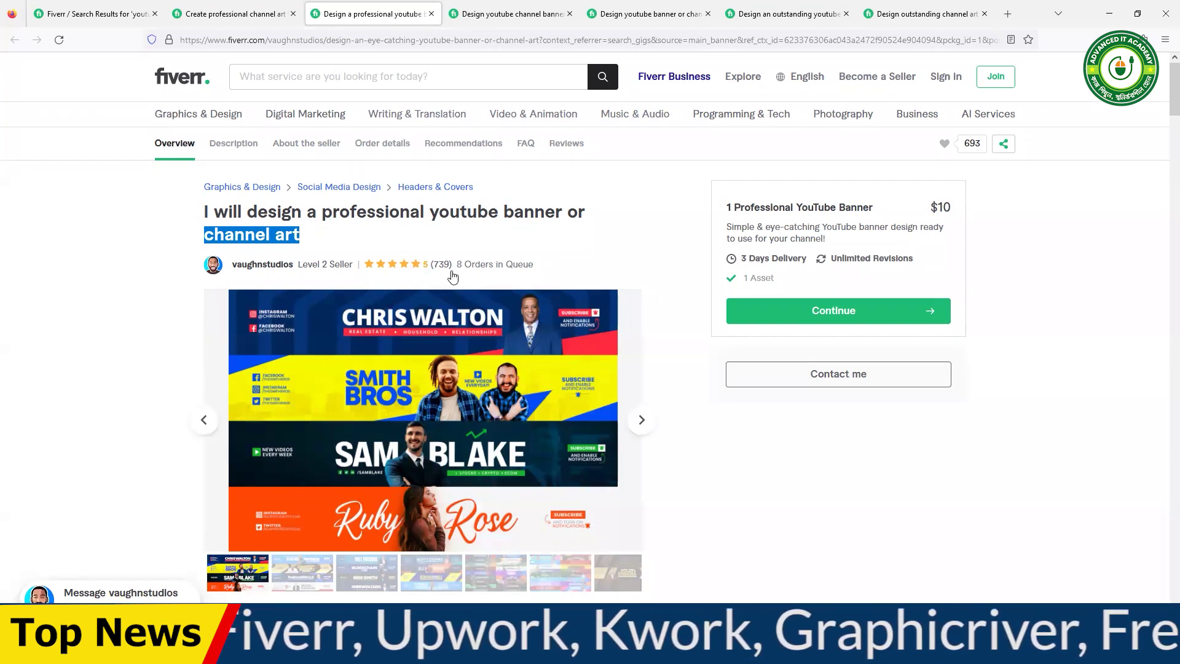
drag(458, 263, 601, 270)
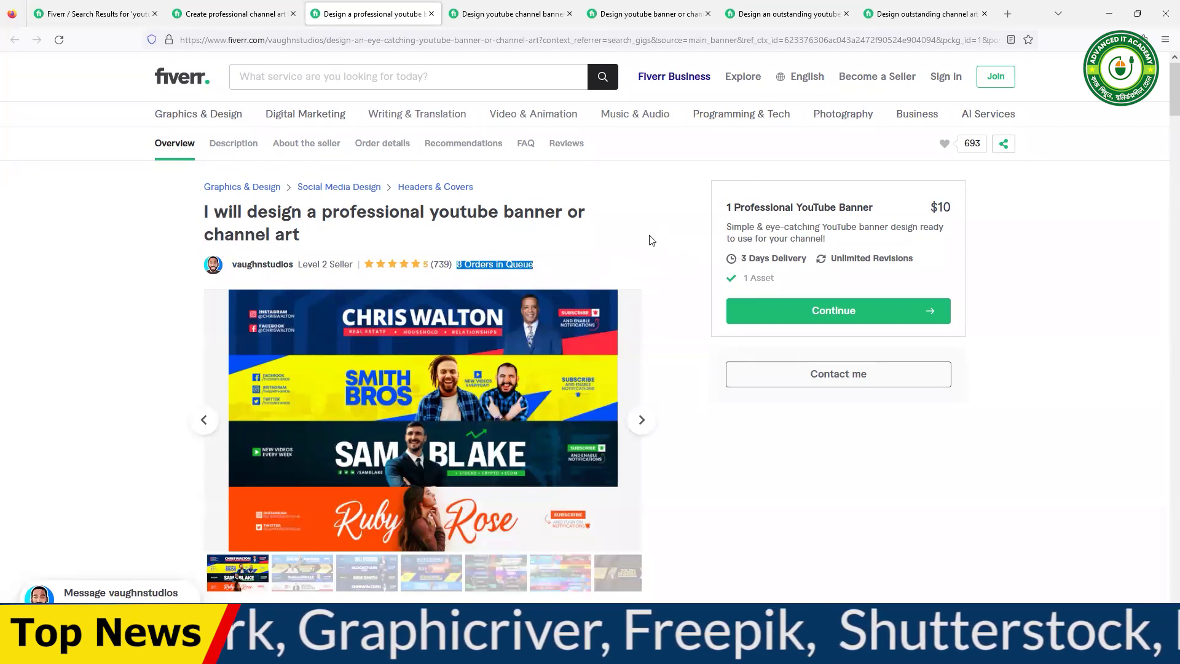
drag(546, 266, 470, 262)
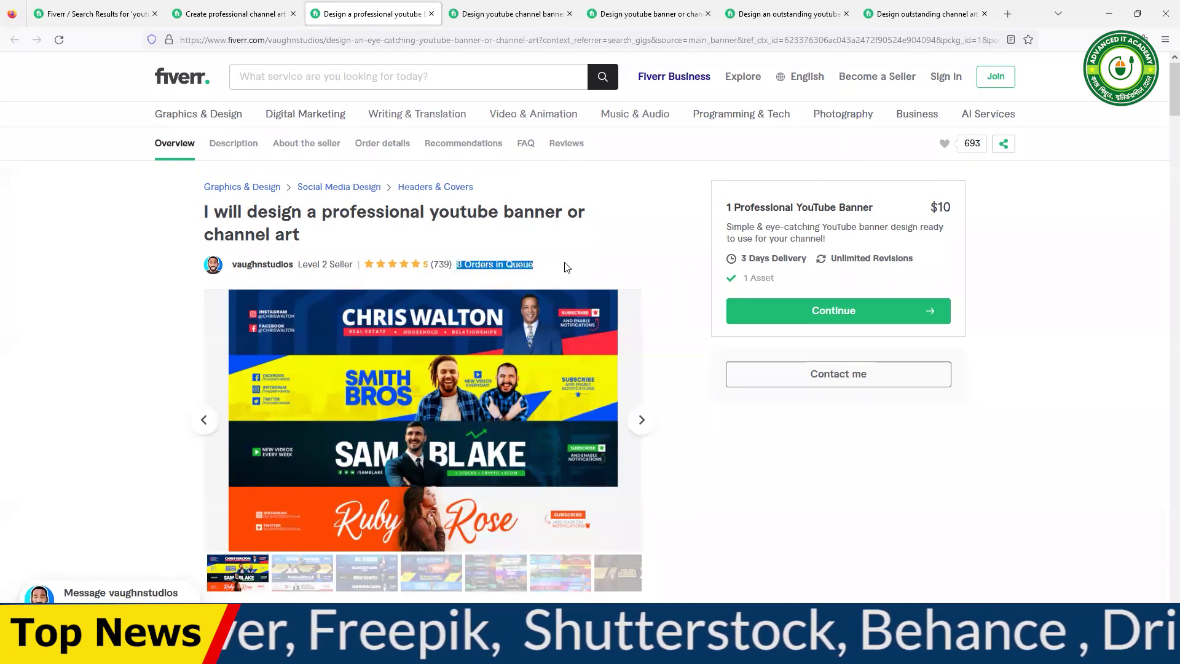
click(566, 267)
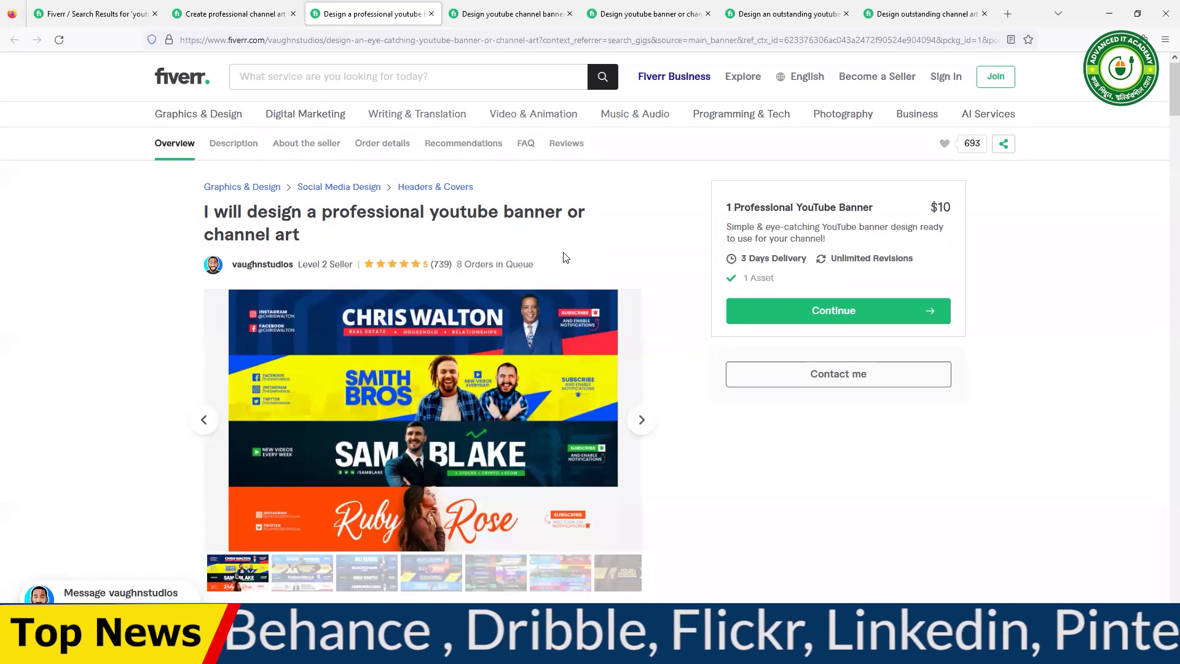
click(488, 23)
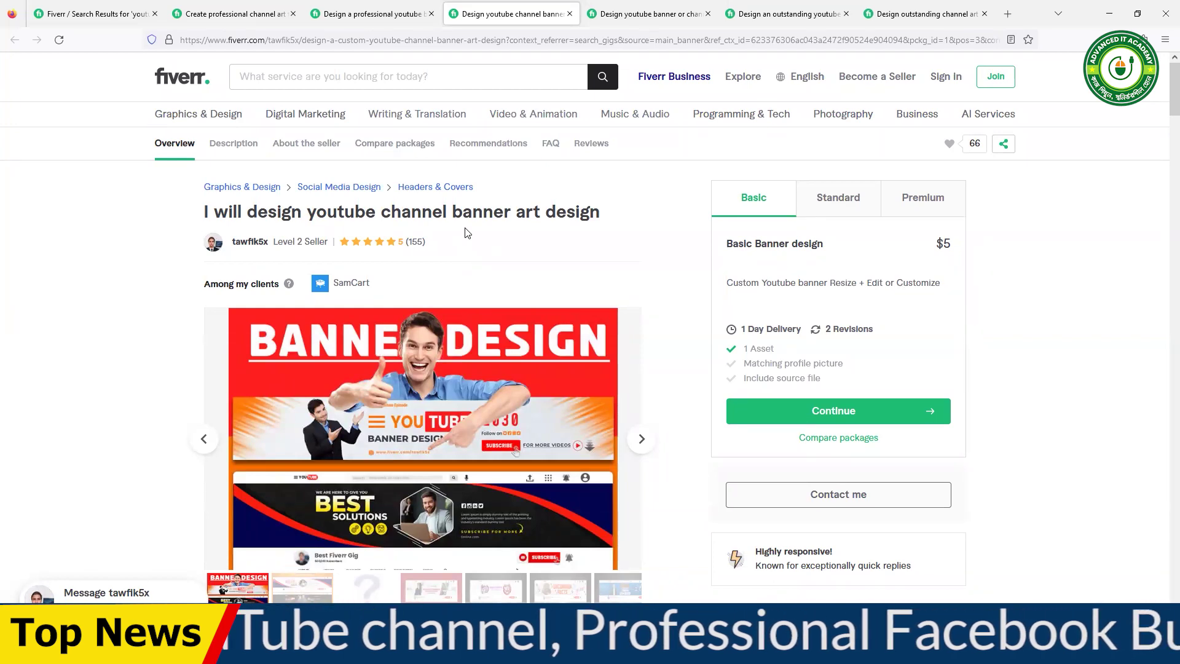
- Scroll down to the About the seller section, select some text, and scroll back up
scroll(492, 264, down, 2)
scroll(424, 234, down, 3)
scroll(449, 265, down, 6)
scroll(461, 265, down, 6)
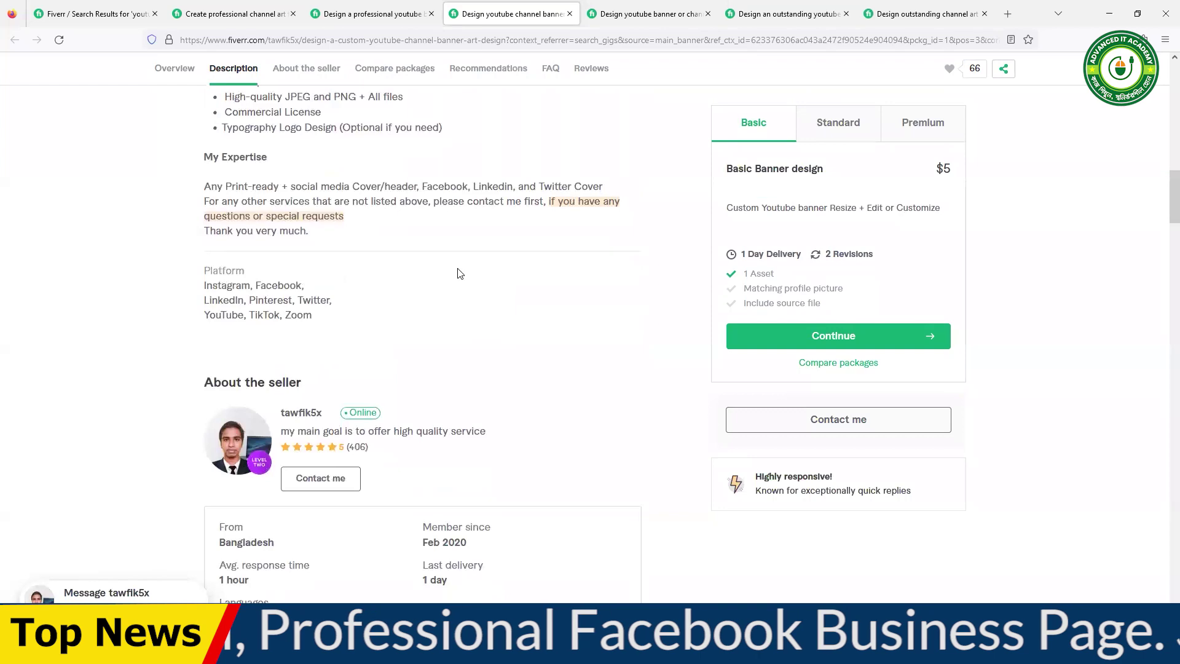
scroll(460, 273, down, 4)
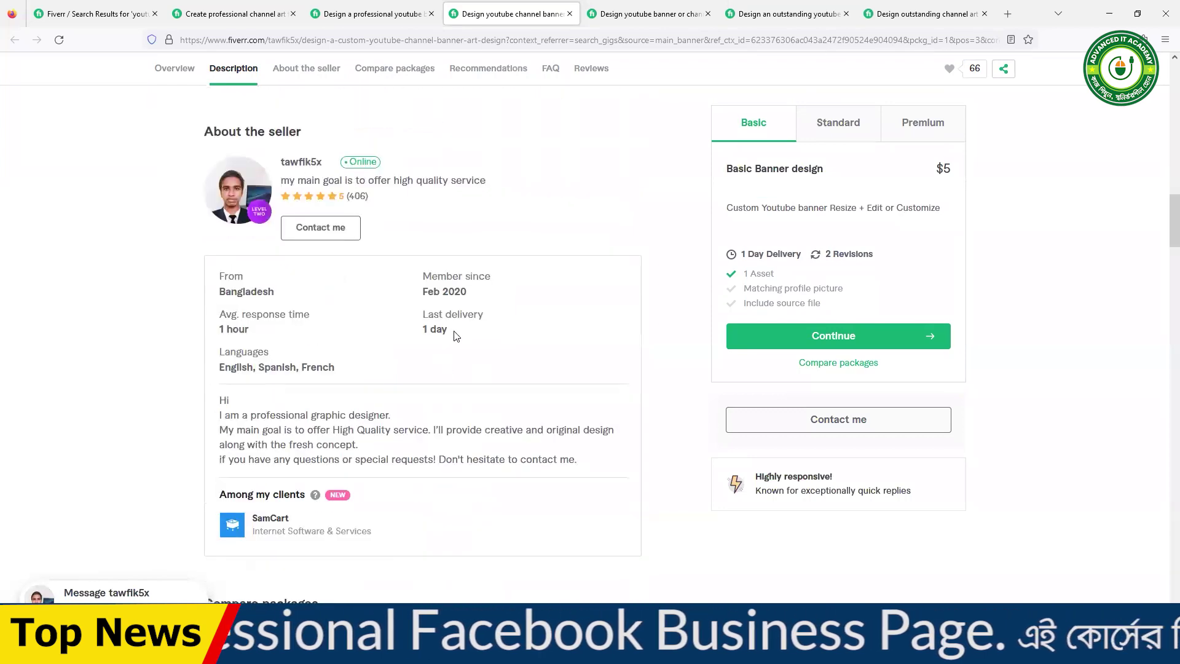
drag(456, 335, 424, 313)
scroll(486, 325, up, 4)
scroll(487, 322, up, 7)
scroll(467, 308, up, 6)
scroll(430, 277, up, 2)
scroll(394, 252, up, 3)
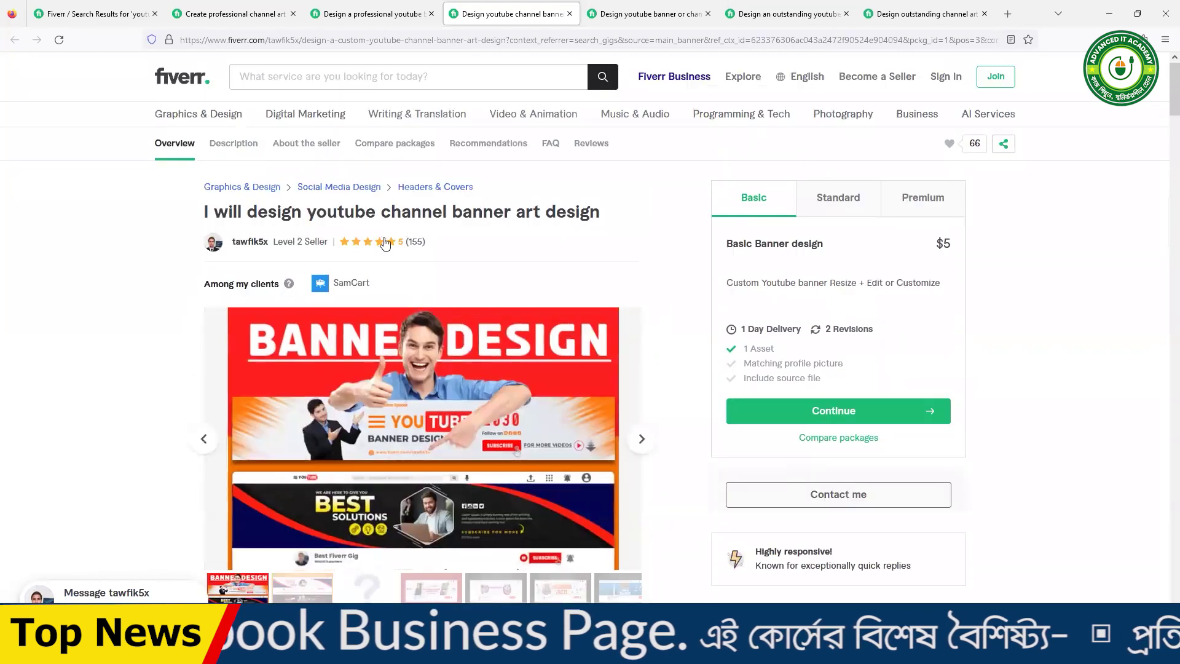
- Highlight the seller's last delivery time, then move on to the next gig
scroll(441, 277, down, 3)
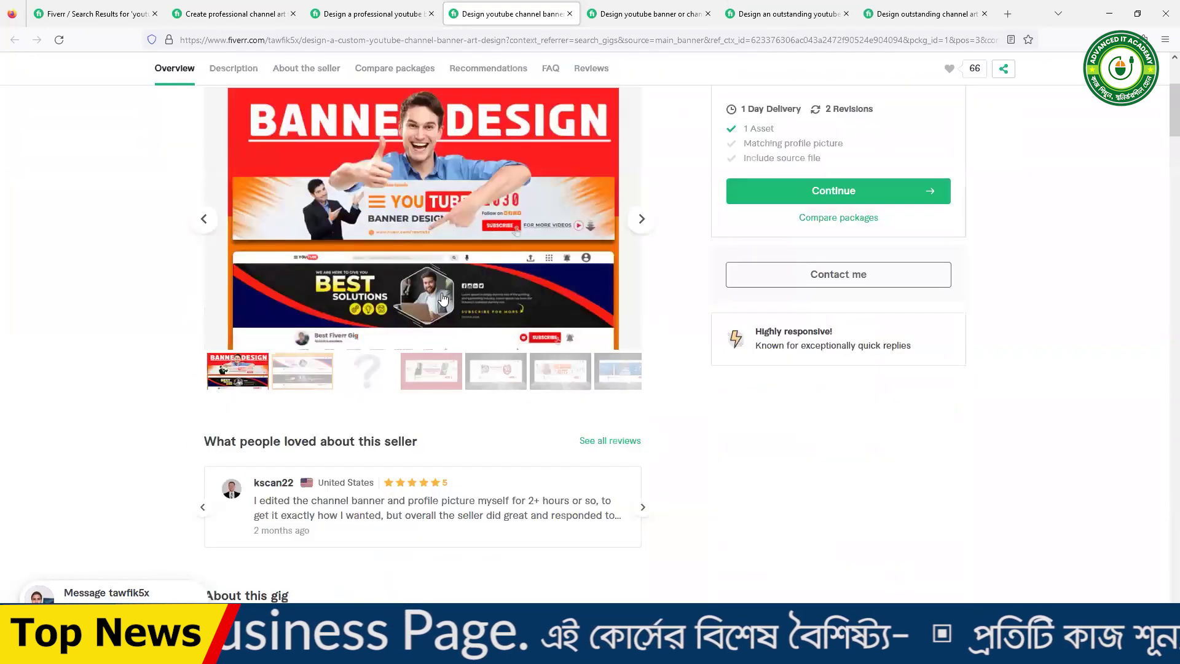
scroll(443, 298, down, 5)
scroll(431, 400, down, 2)
scroll(469, 500, down, 4)
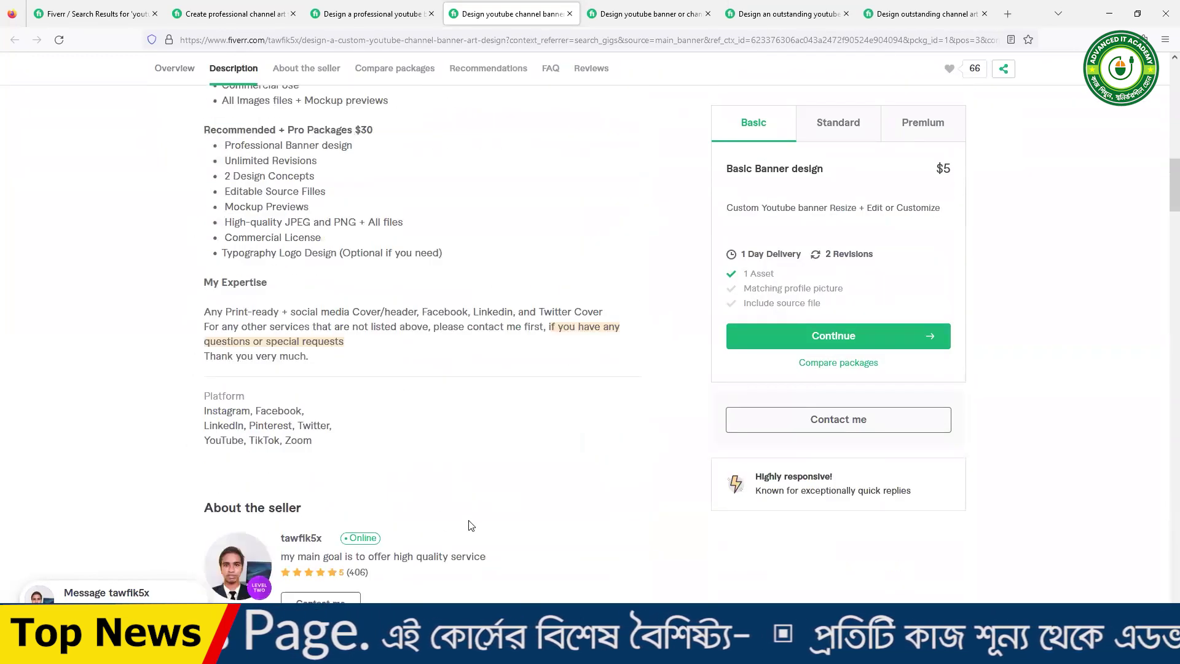
scroll(471, 524, down, 4)
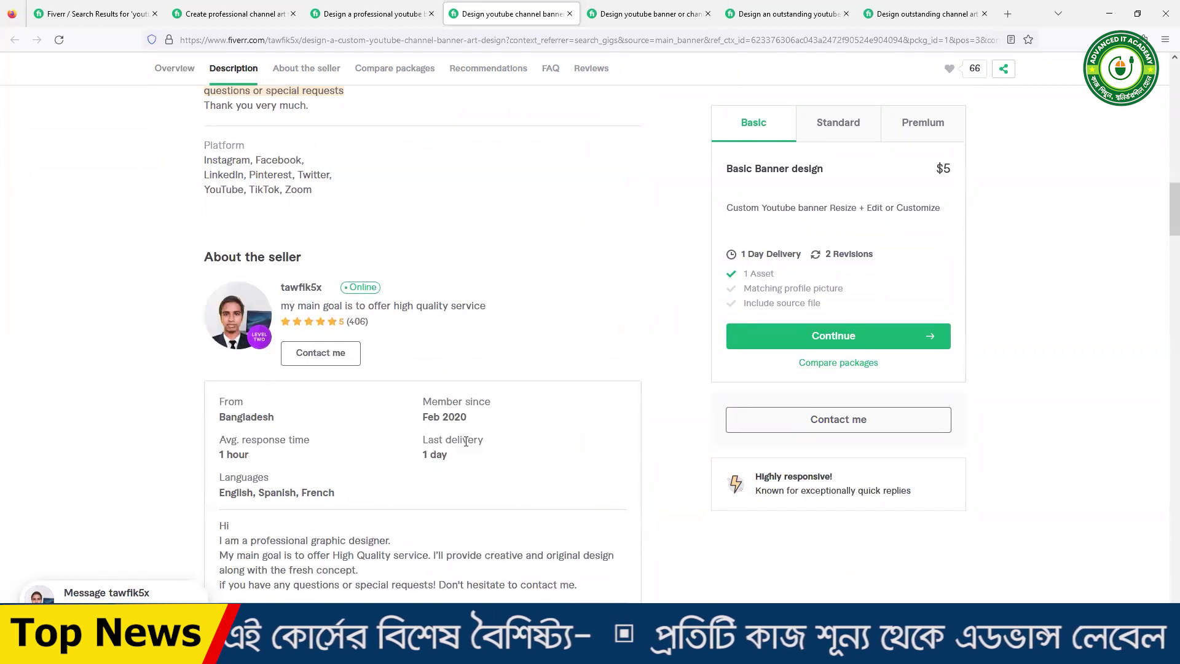
drag(466, 461, 422, 455)
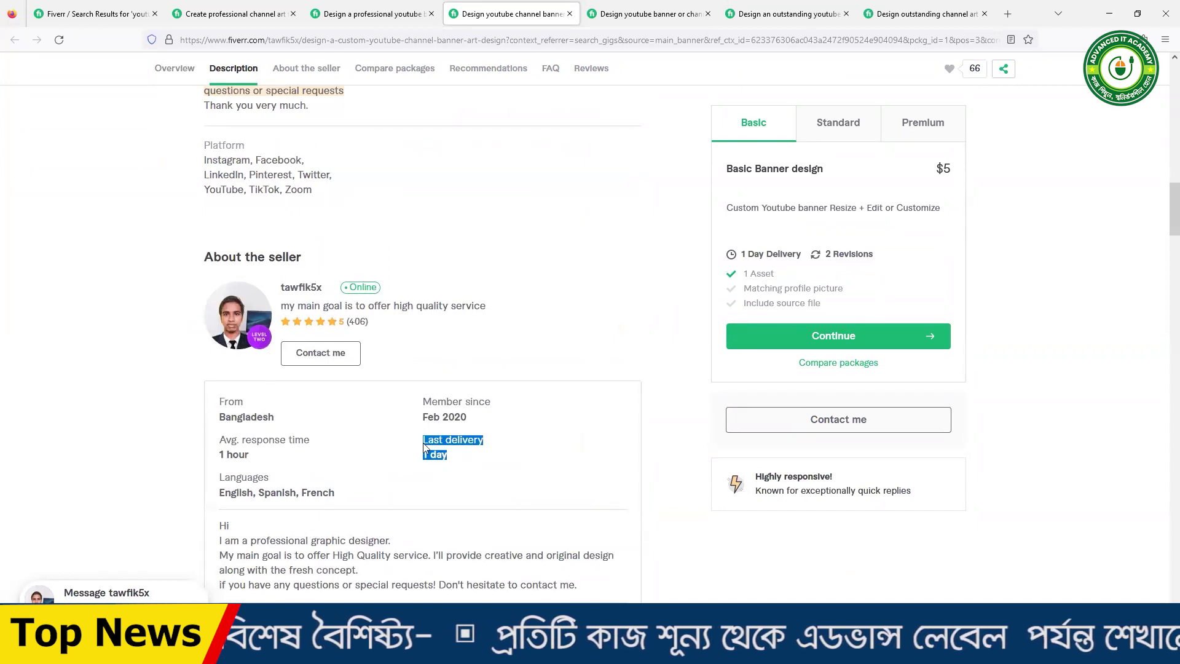
scroll(528, 310, up, 4)
scroll(528, 310, up, 10)
scroll(529, 310, up, 5)
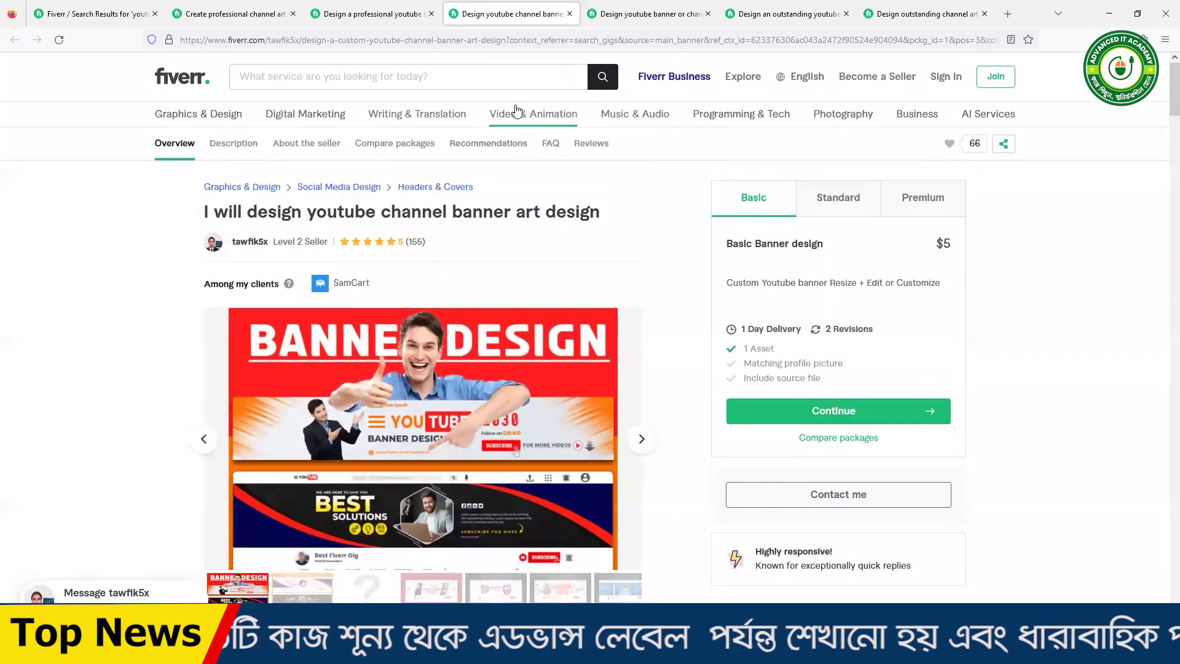
key(ctrl+Tab)
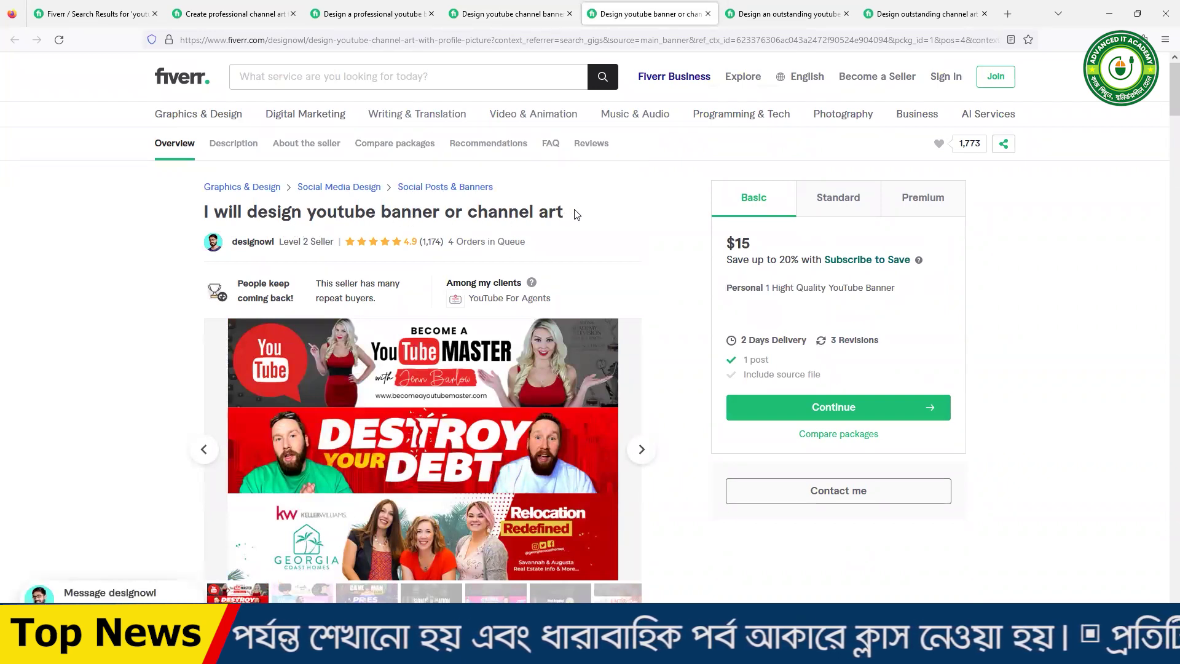
- Highlight the title and the 4 Orders in Queue, then show the $40 Premium package
drag(577, 213, 306, 214)
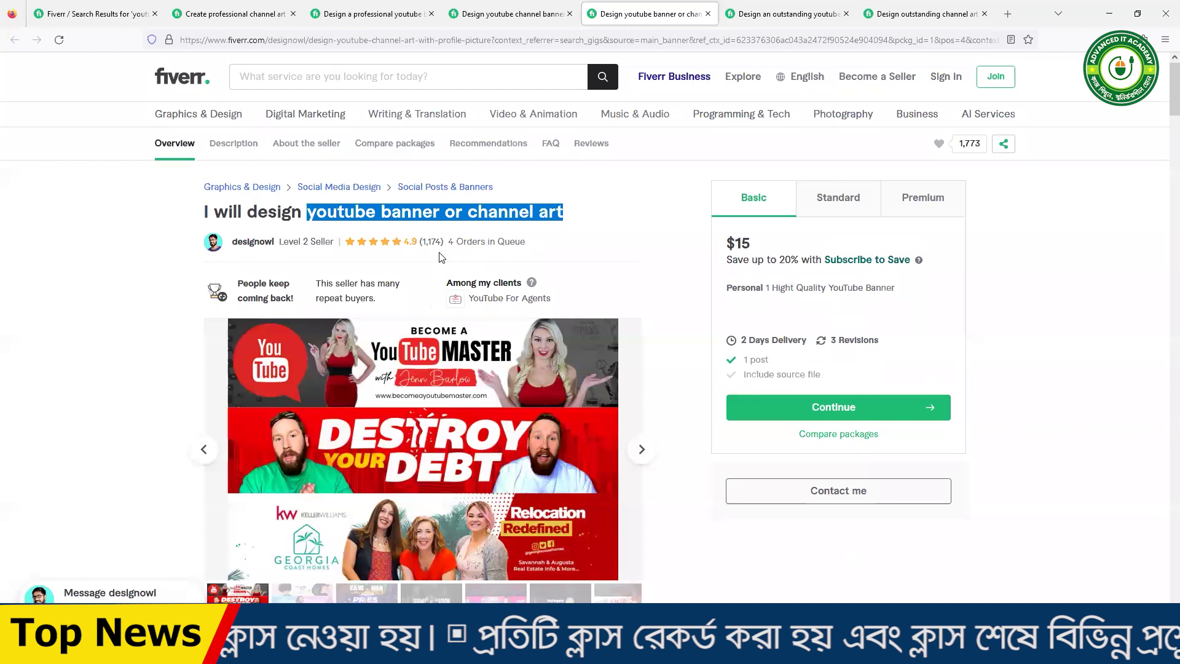
drag(448, 242, 595, 243)
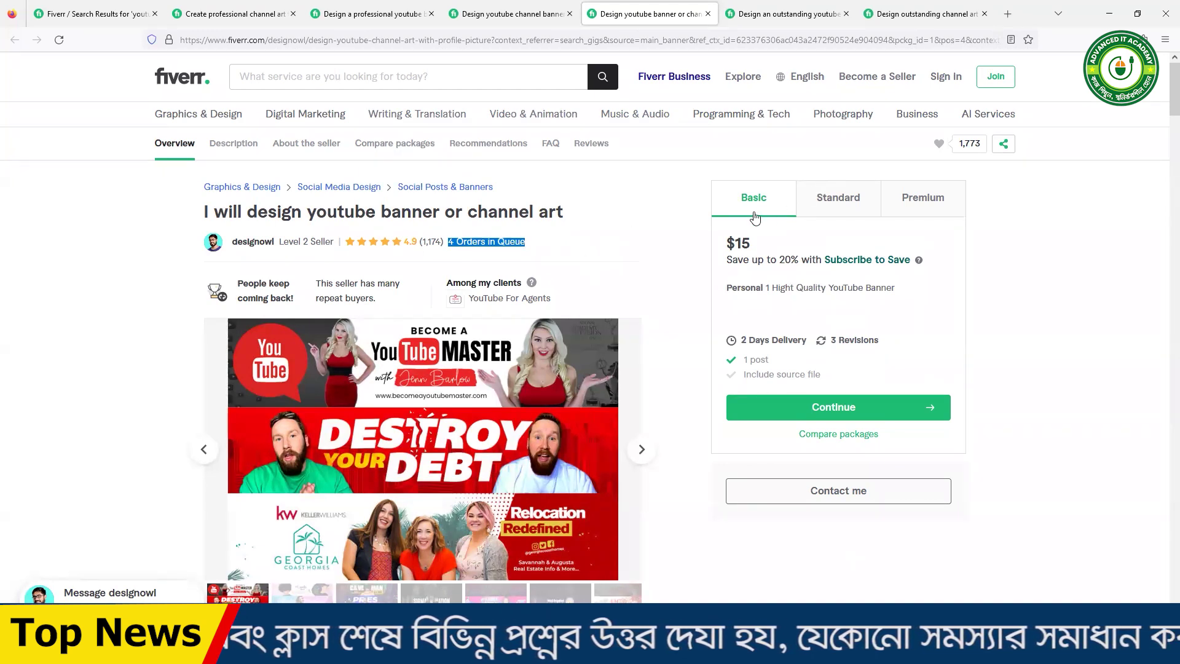
click(840, 206)
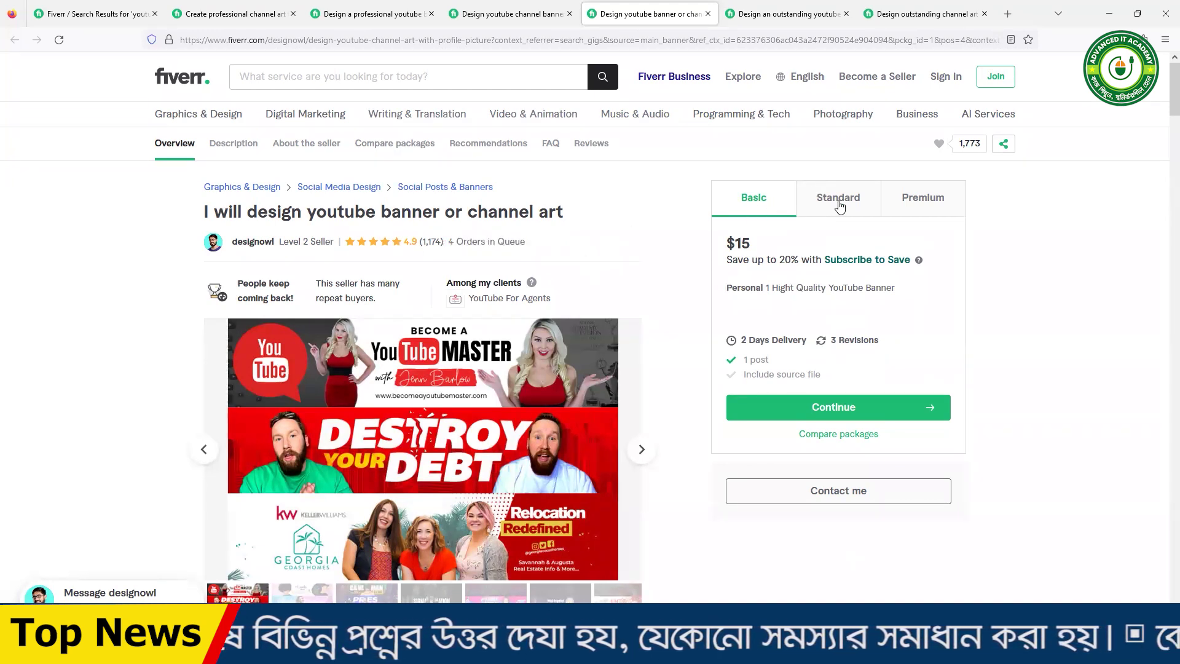
click(922, 209)
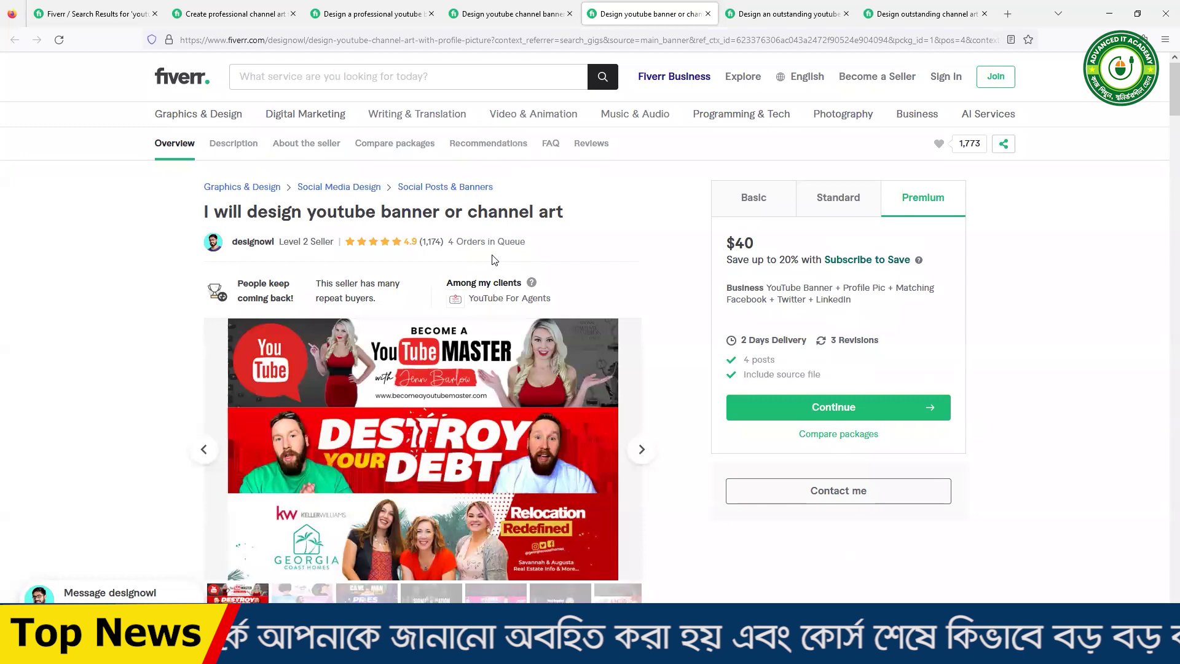
- On the outstanding youtube banner gig, highlight the seller's last delivery time, then open the last gig
click(785, 18)
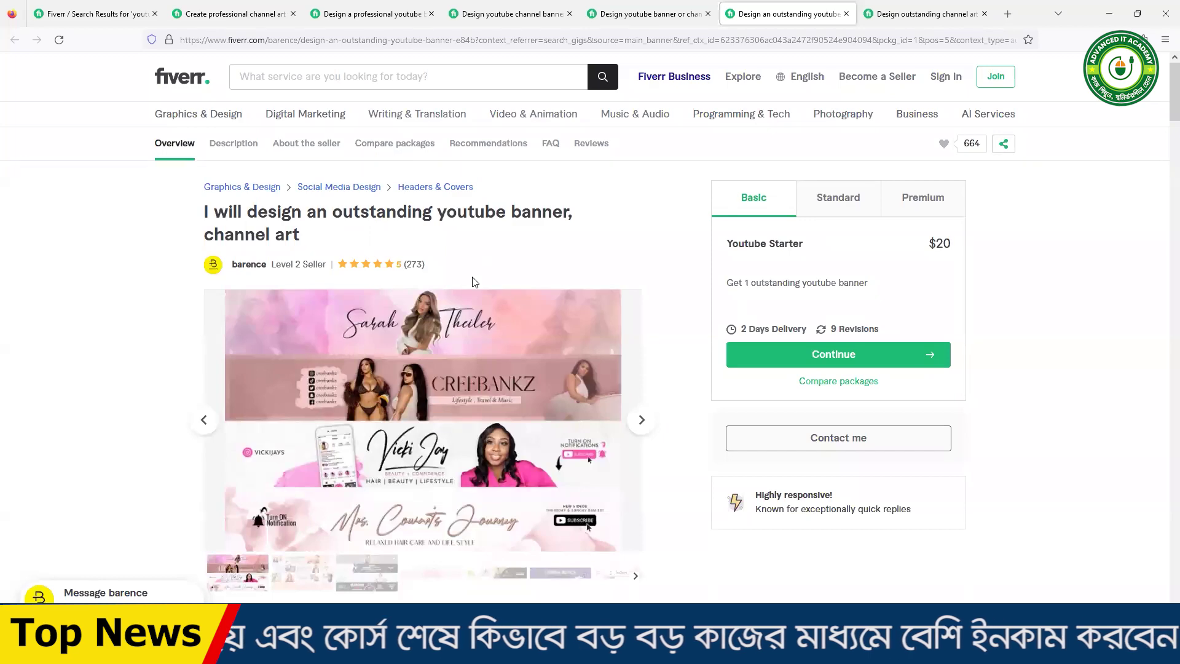
scroll(479, 295, down, 6)
scroll(510, 344, down, 6)
scroll(521, 363, down, 6)
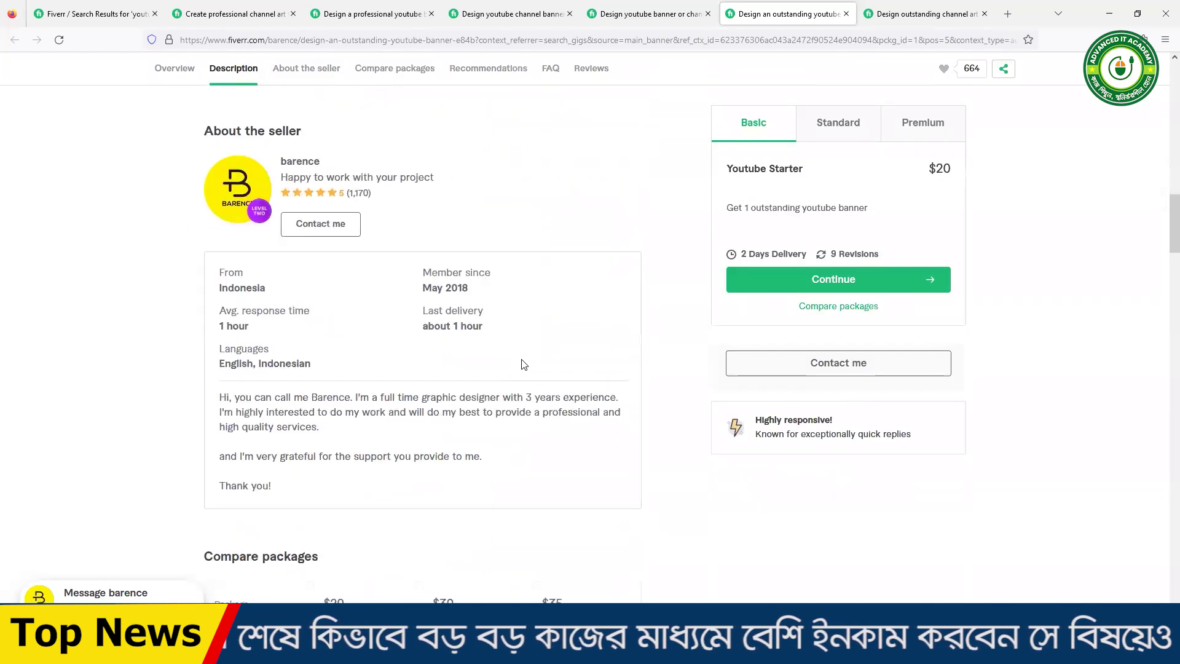
drag(485, 331, 415, 327)
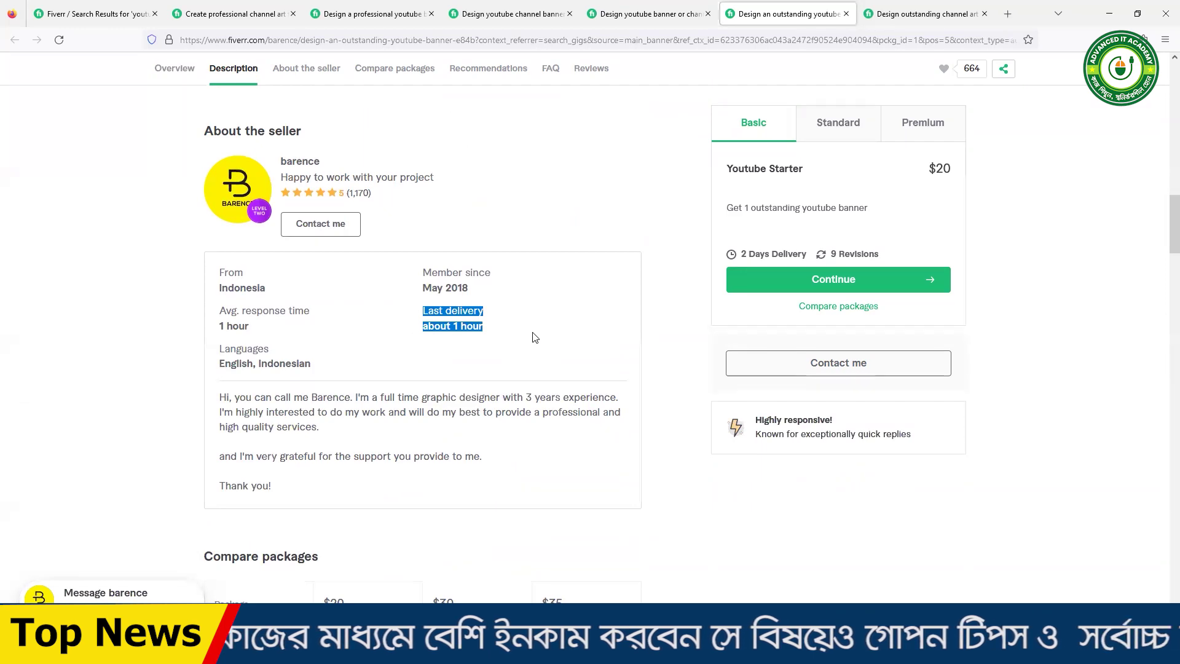
scroll(534, 337, up, 8)
scroll(534, 337, up, 8)
scroll(534, 337, up, 2)
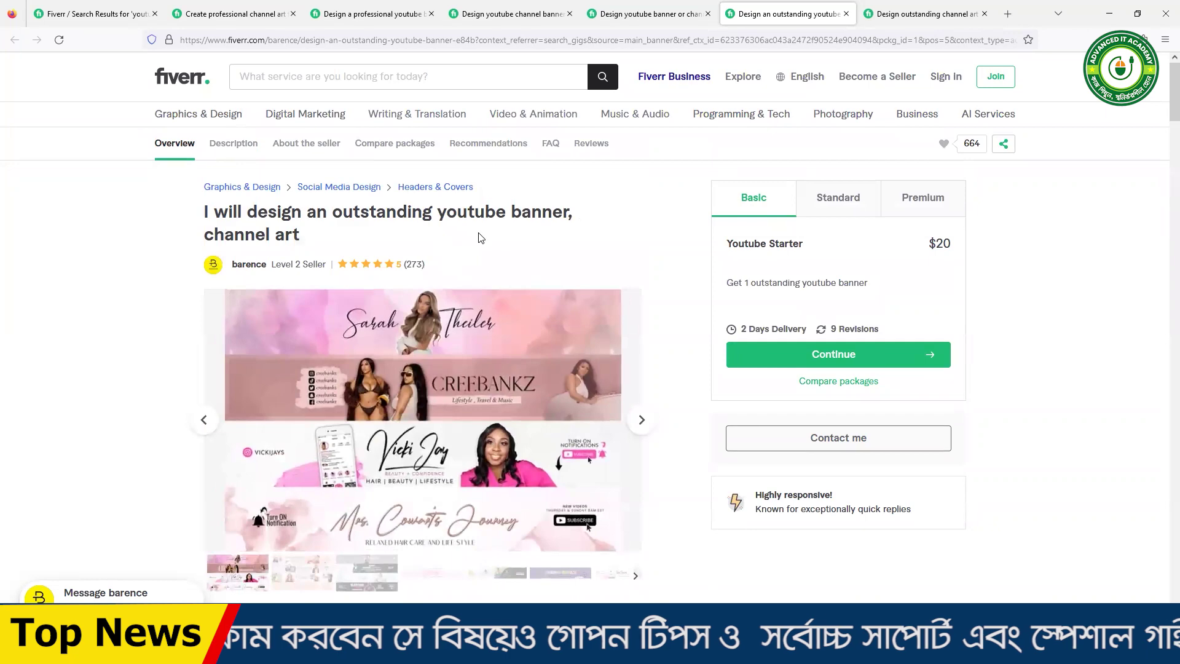
click(976, 14)
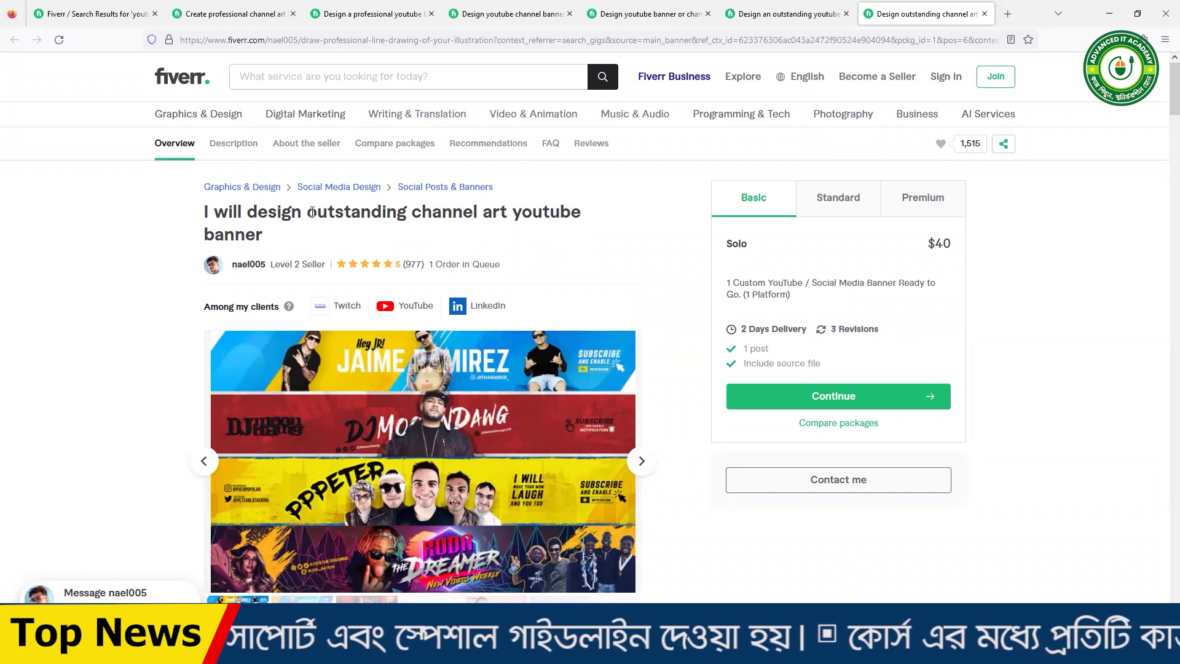
- Highlight 'outstanding channel art youtube', the 1 Order in Queue count, and the seller's last delivery time
drag(307, 213, 408, 215)
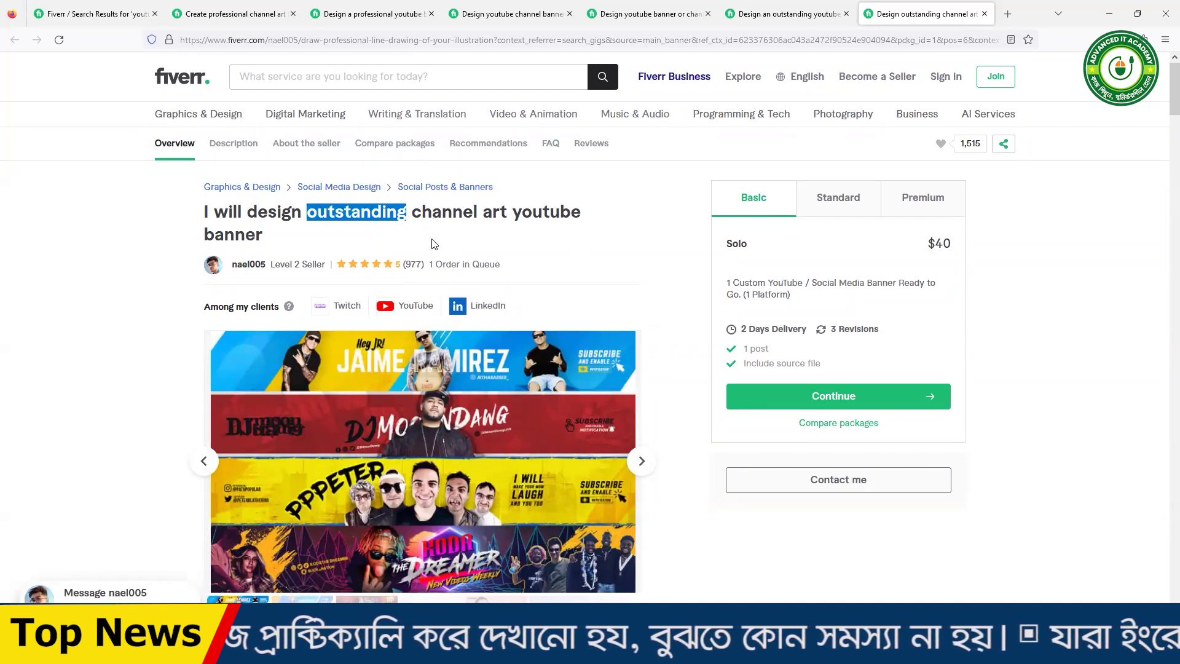
drag(413, 212, 579, 211)
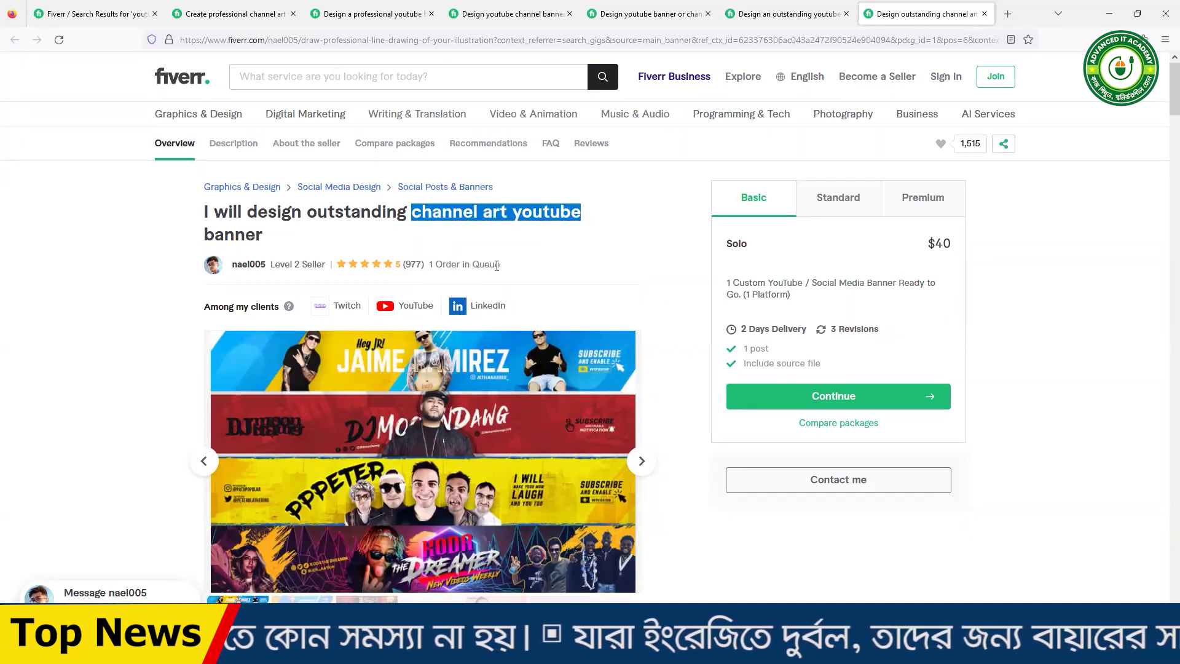
drag(505, 264, 445, 266)
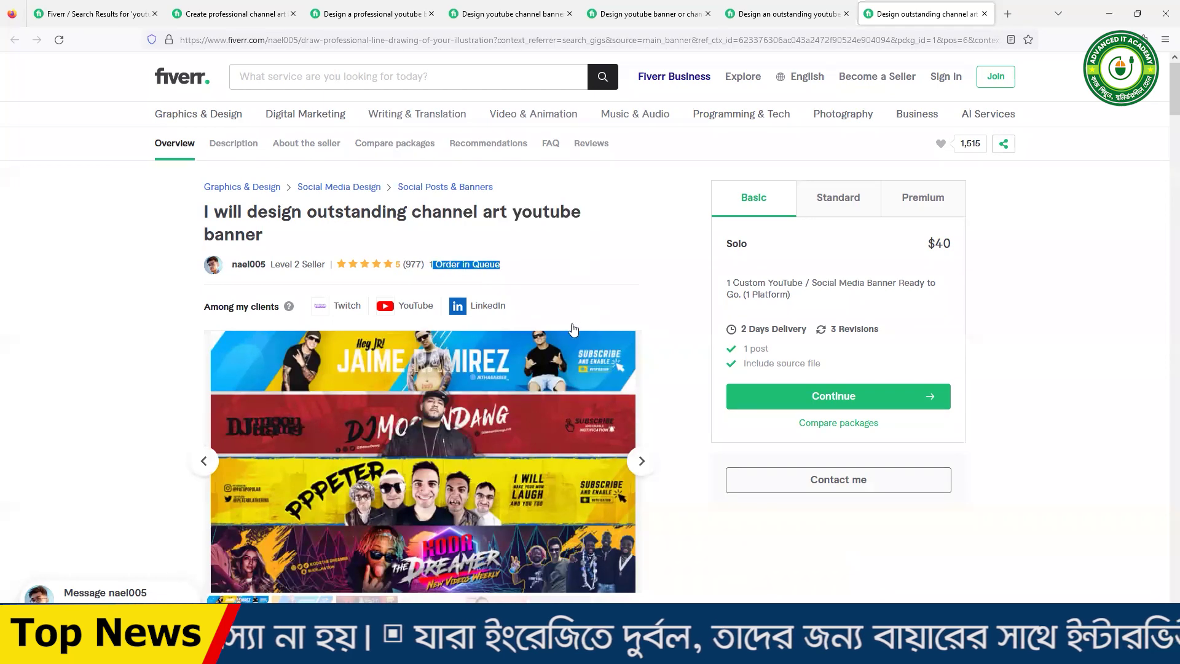
scroll(573, 330, down, 5)
scroll(574, 331, down, 5)
scroll(577, 333, down, 5)
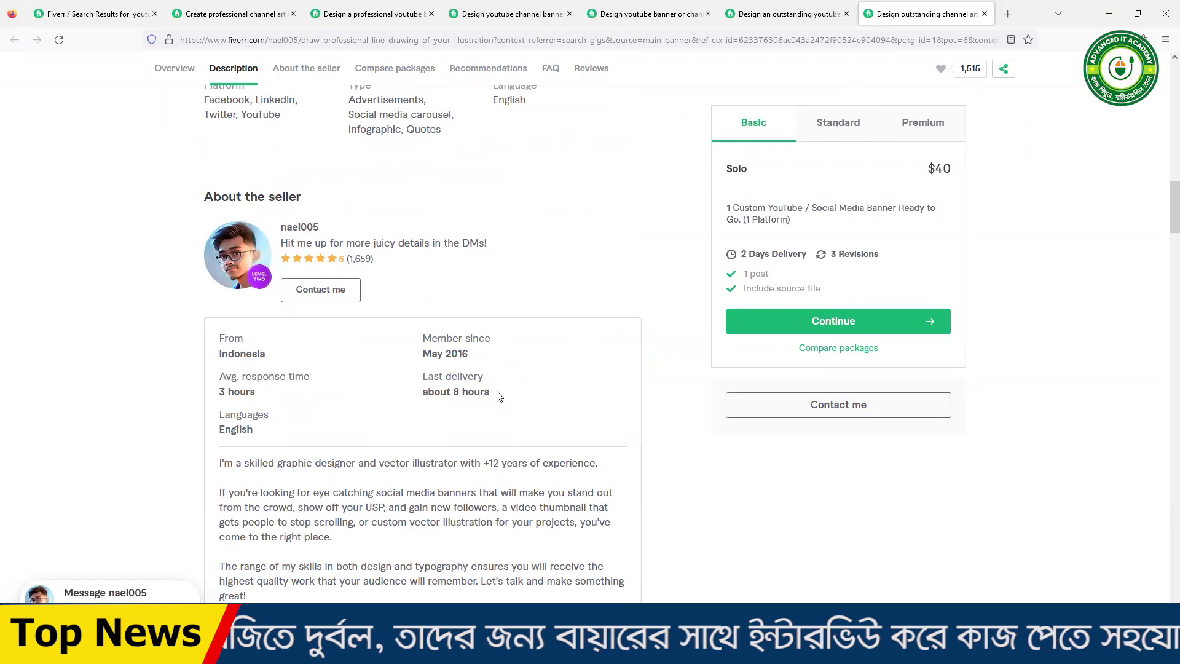
triple_click(453, 390)
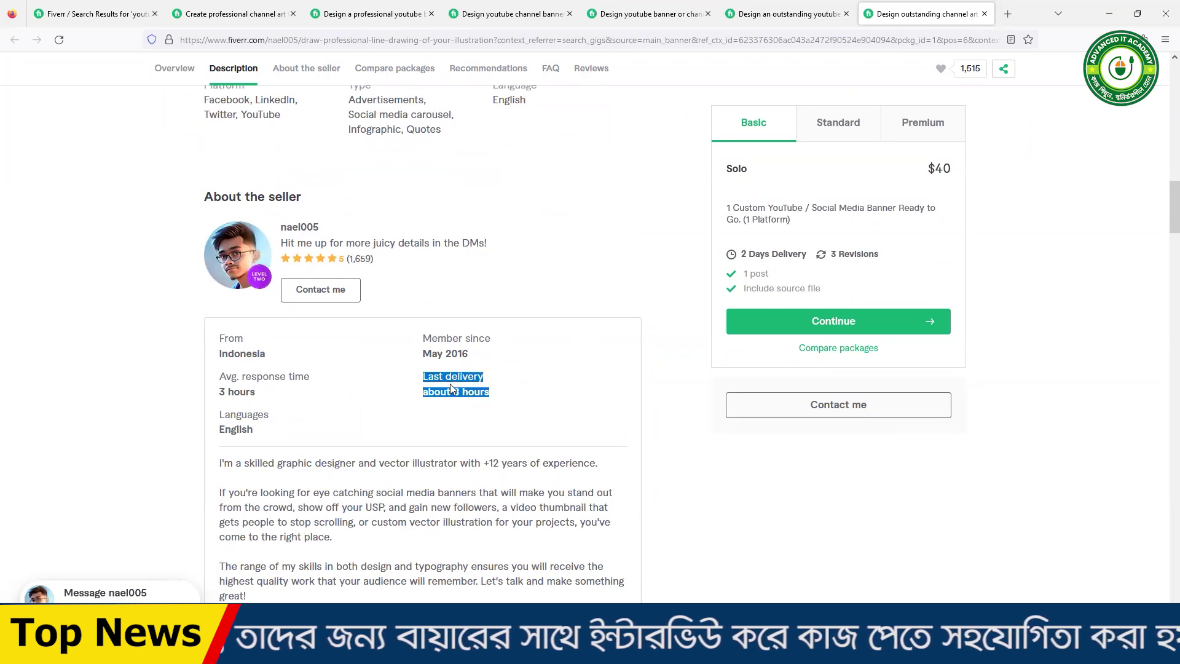
scroll(482, 368, up, 5)
scroll(482, 367, up, 8)
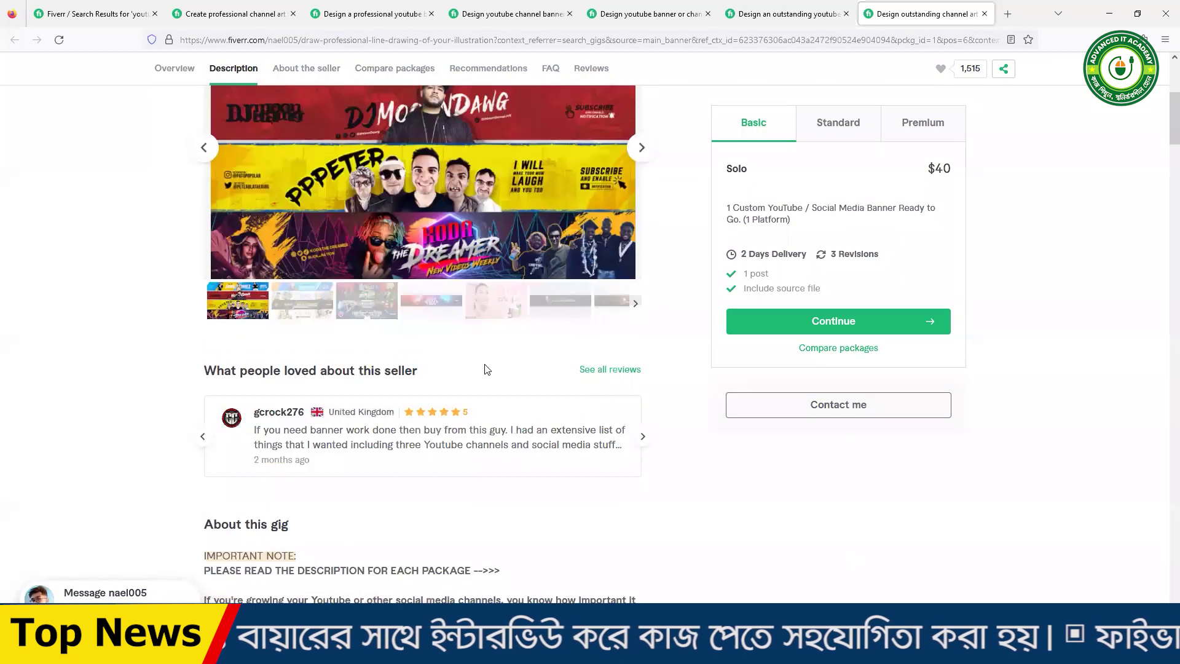
scroll(482, 368, up, 7)
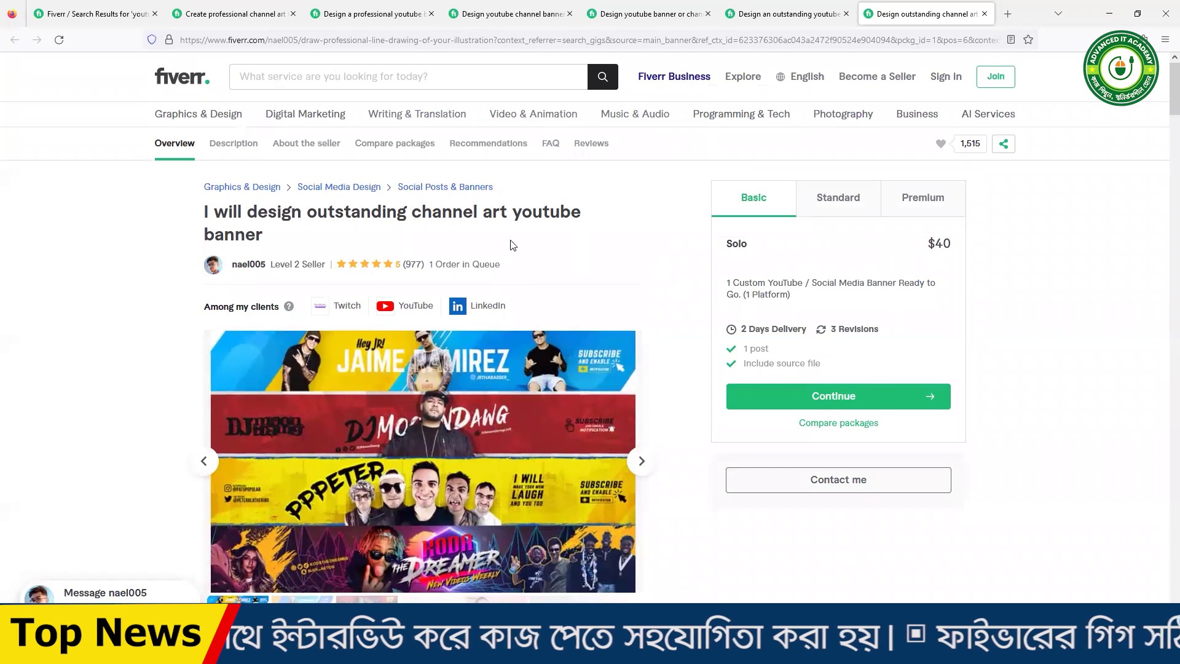
click(340, 16)
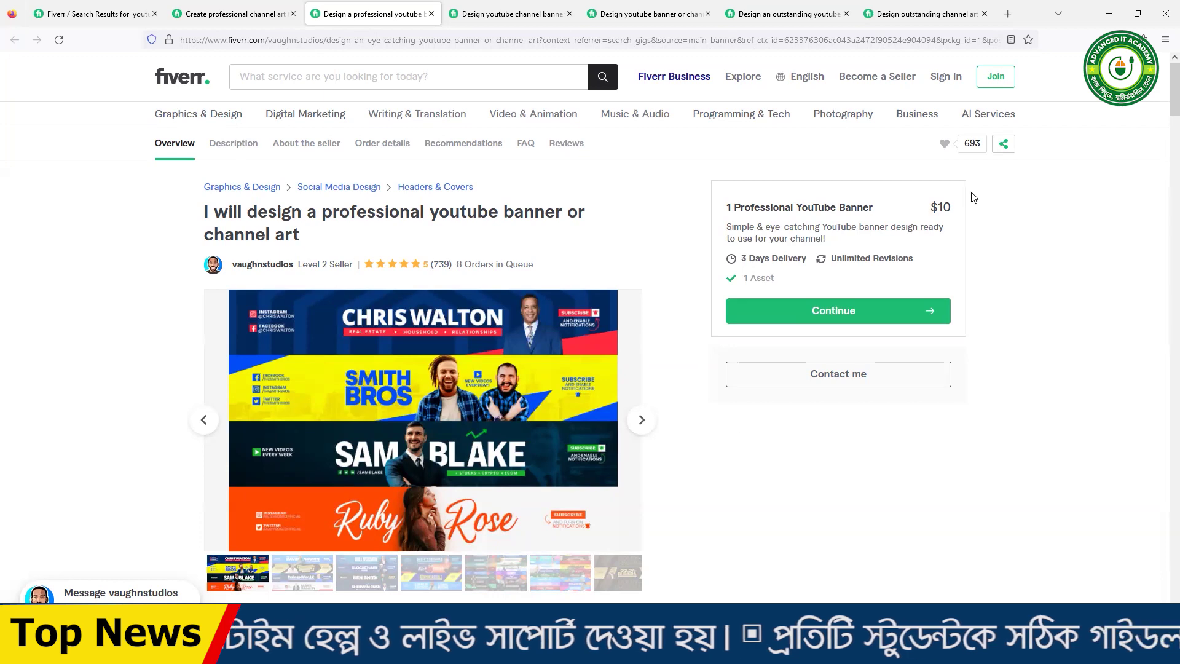
- Minimize the Fiverr browser window
click(1106, 13)
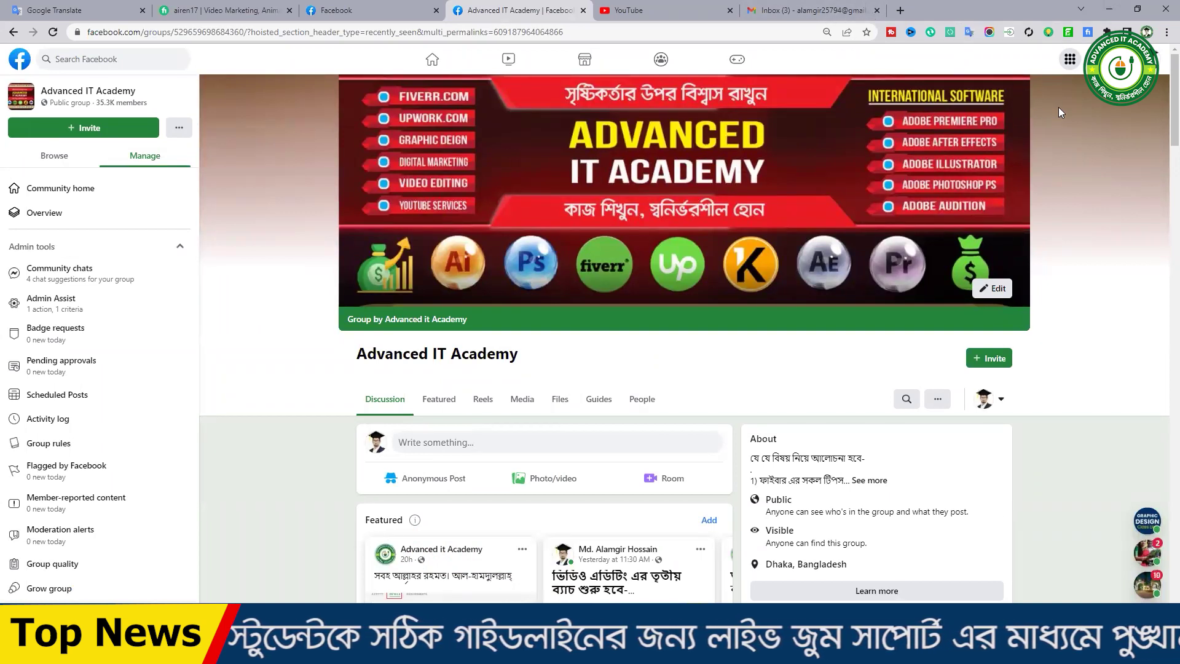
- Minimize the Chrome window with the Advanced IT Academy Facebook group to reveal the desktop
click(1109, 9)
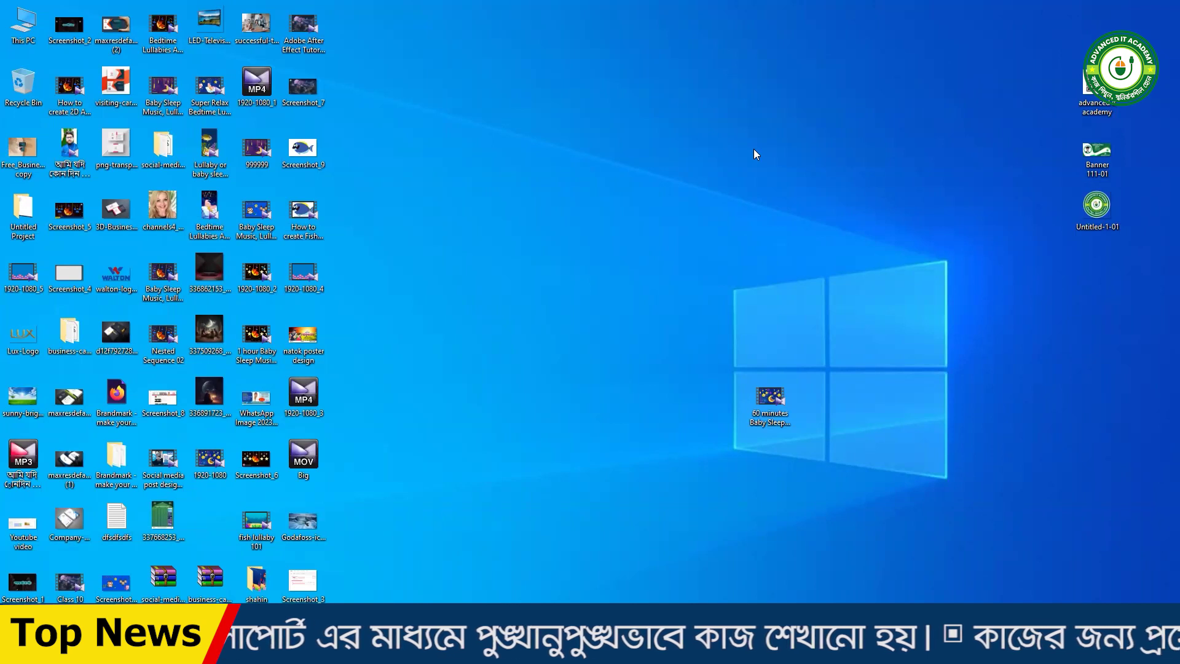
- Refresh the Windows desktop three times from its right-click menu so the icons redraw
right_click(728, 276)
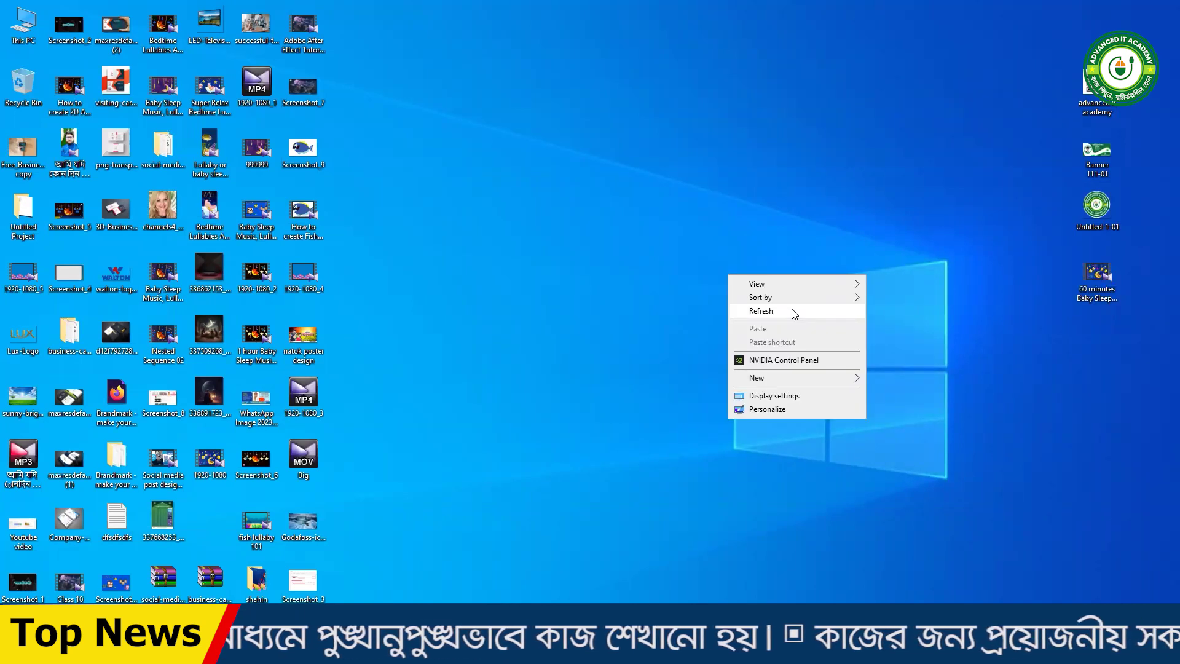
right_click(556, 263)
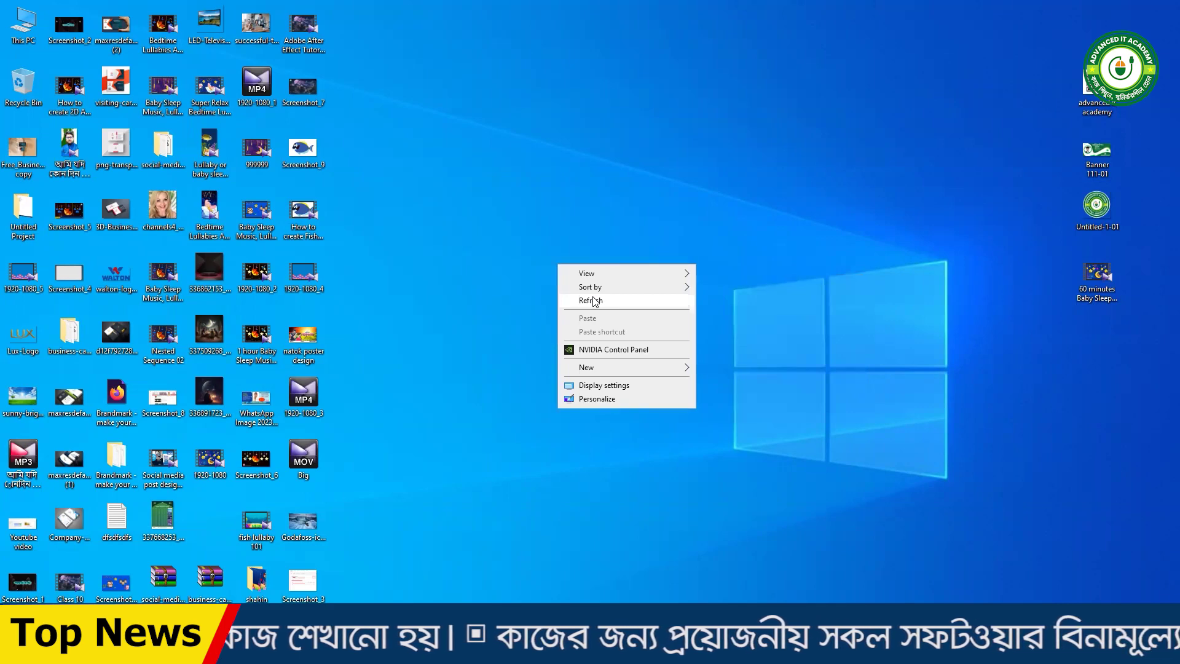
click(595, 304)
right_click(534, 261)
mouse_move(590, 286)
click(568, 297)
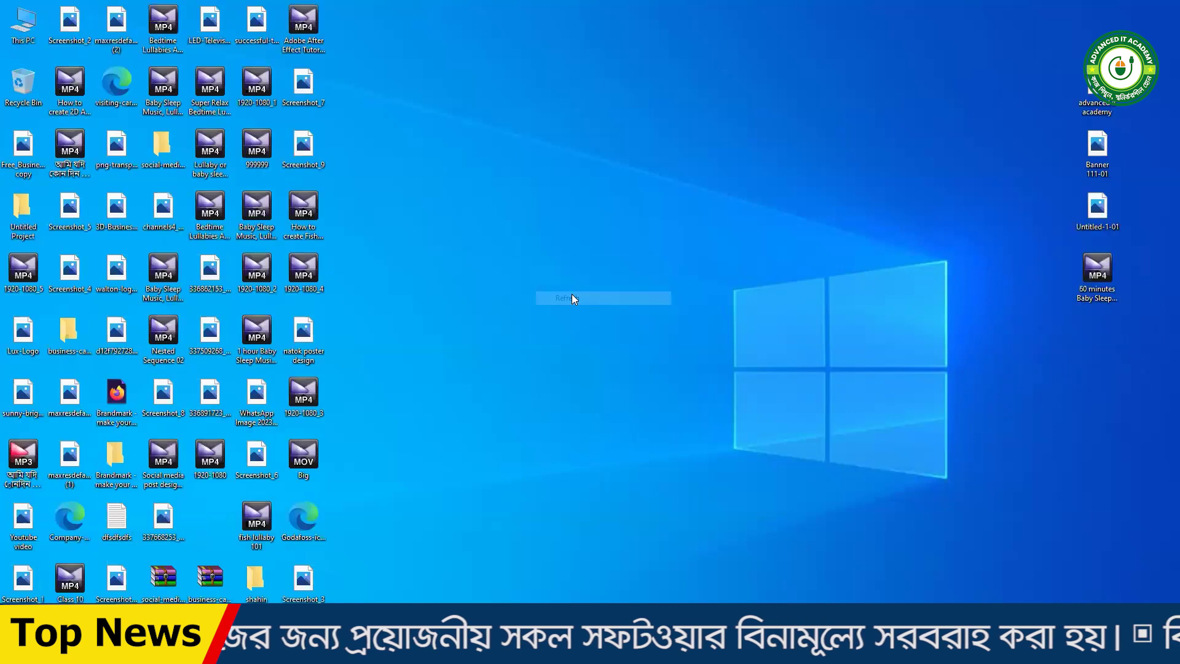
right_click(561, 276)
click(601, 315)
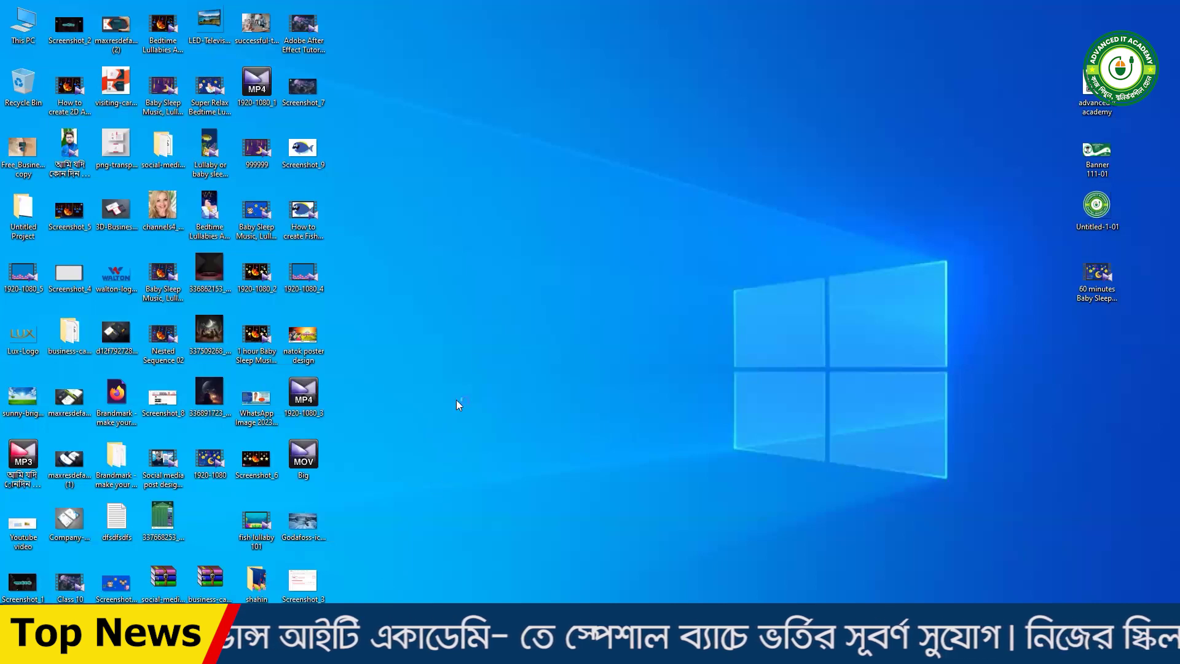
- Refresh the desktop eleven times while Illustrator's splash screen loads
right_click(488, 308)
click(520, 345)
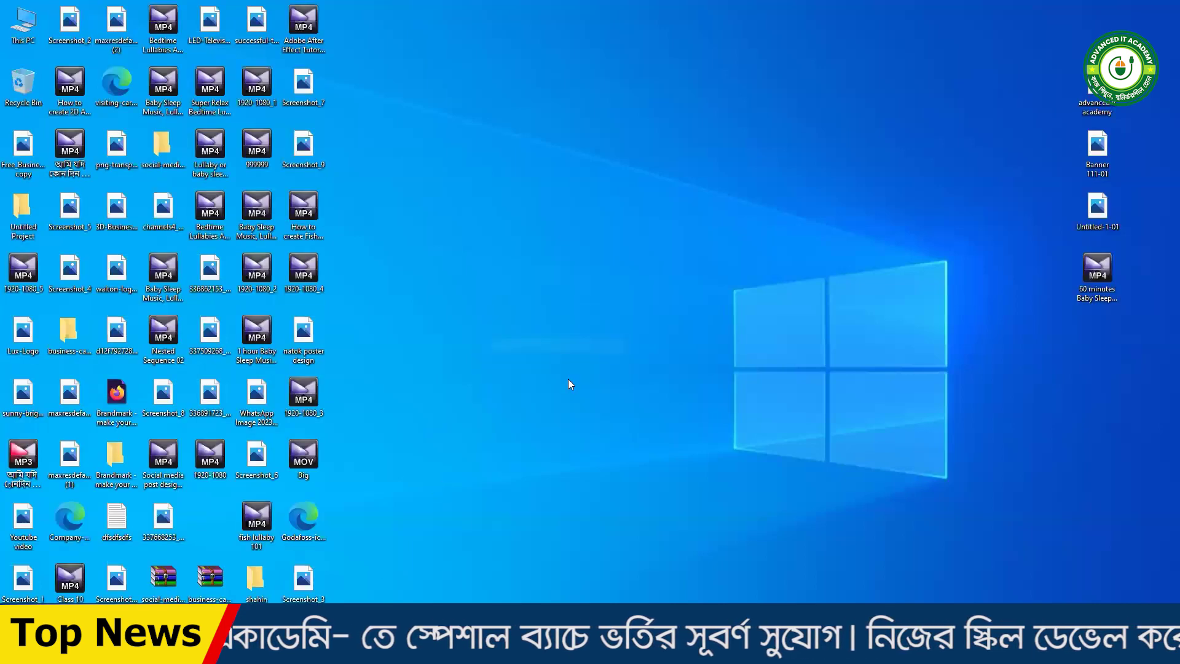
right_click(531, 343)
click(537, 378)
right_click(481, 330)
click(519, 366)
right_click(466, 311)
click(518, 350)
right_click(462, 302)
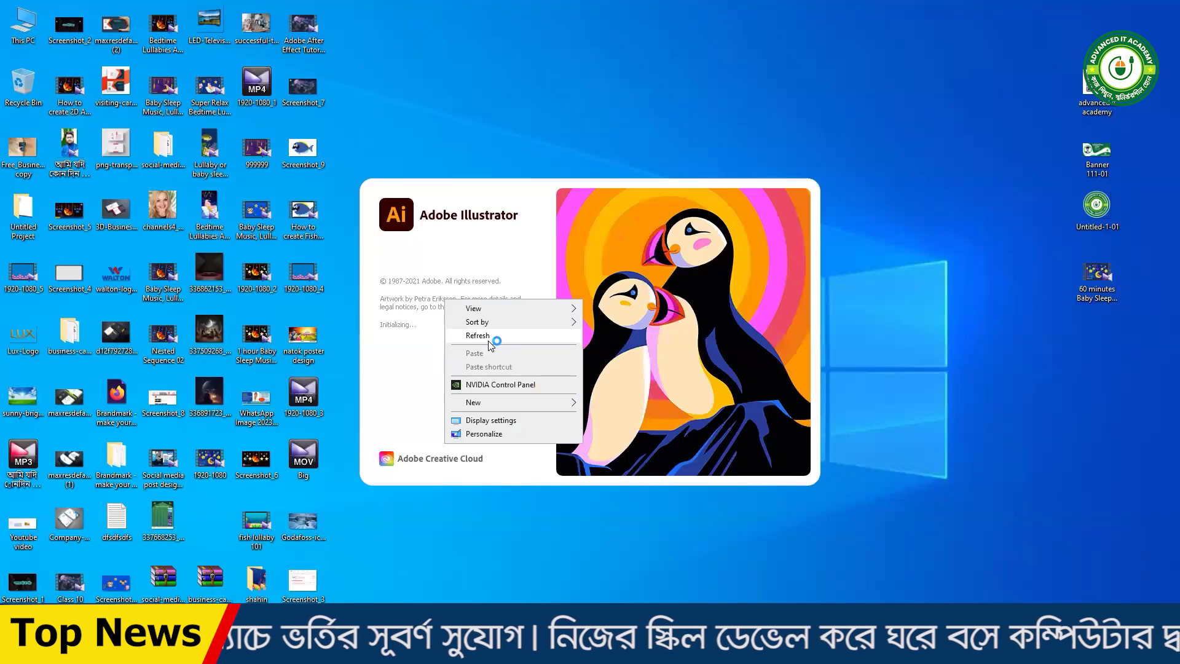
click(492, 338)
right_click(539, 99)
click(574, 136)
right_click(502, 88)
click(534, 125)
right_click(487, 93)
click(522, 131)
right_click(463, 96)
click(502, 129)
right_click(462, 94)
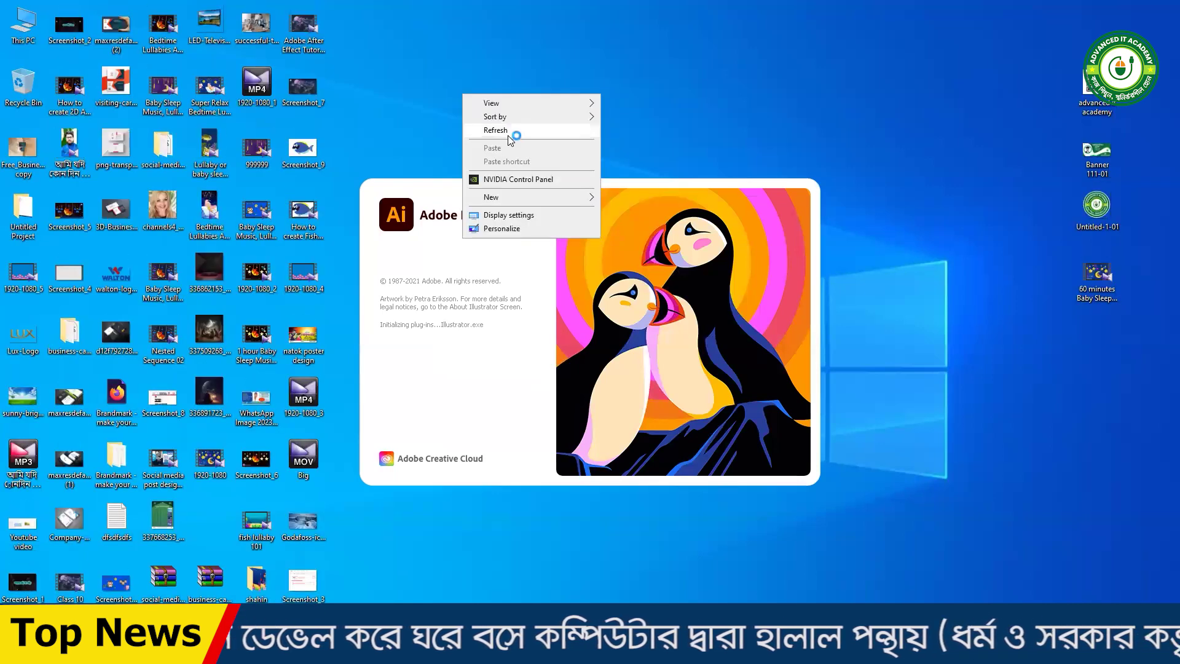
click(504, 130)
right_click(501, 120)
click(548, 155)
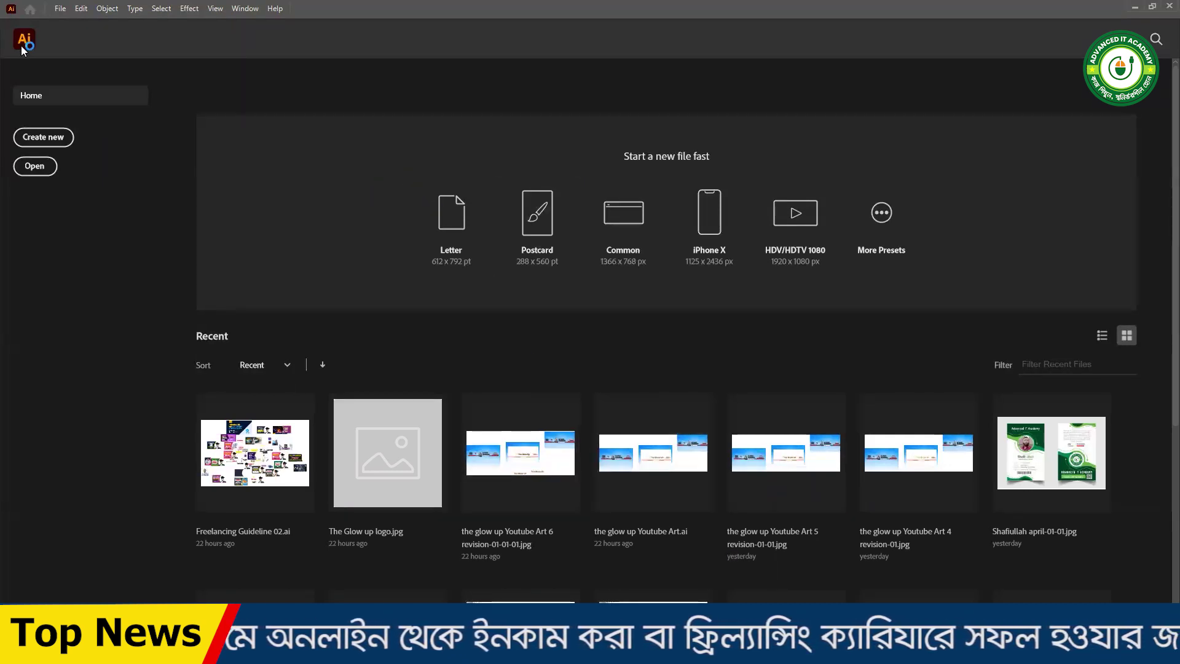
- Choose File > New from Illustrator's Home screen to start a new document
click(61, 9)
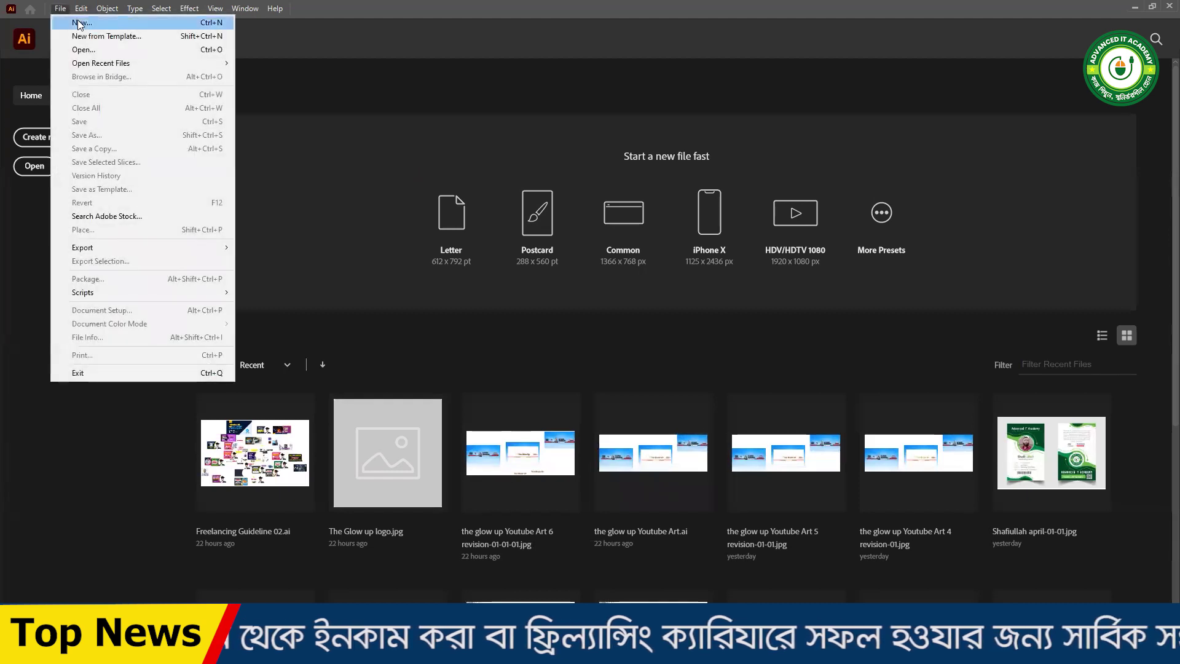
click(79, 22)
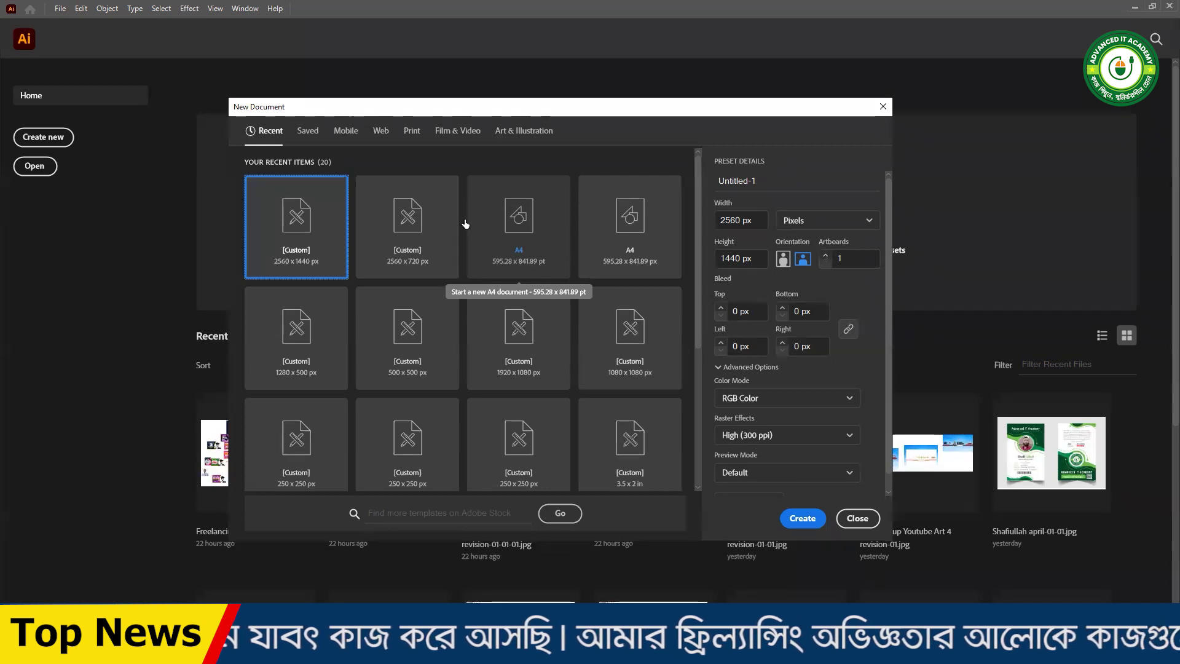
- Show the Print presets, with Letter 612 × 792 pt in CMYK at 300 ppi selected
click(413, 132)
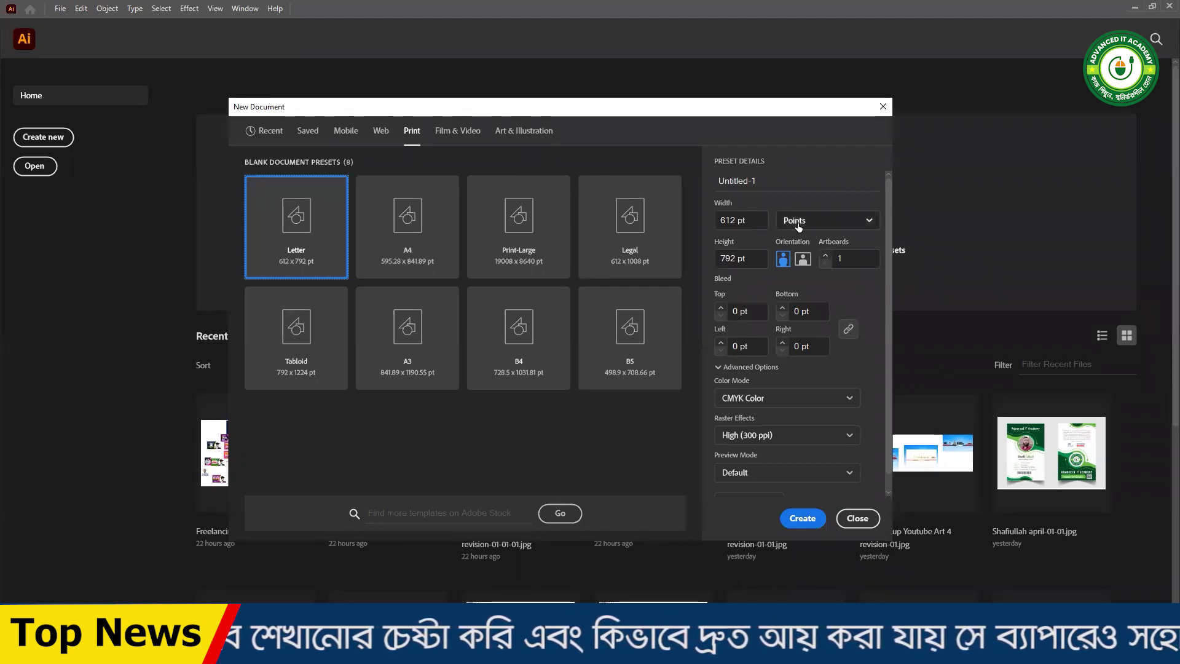
- Set the document units to Pixels and the width to 2560 px, starting the 1440 height
click(831, 220)
click(811, 244)
drag(746, 219, 680, 225)
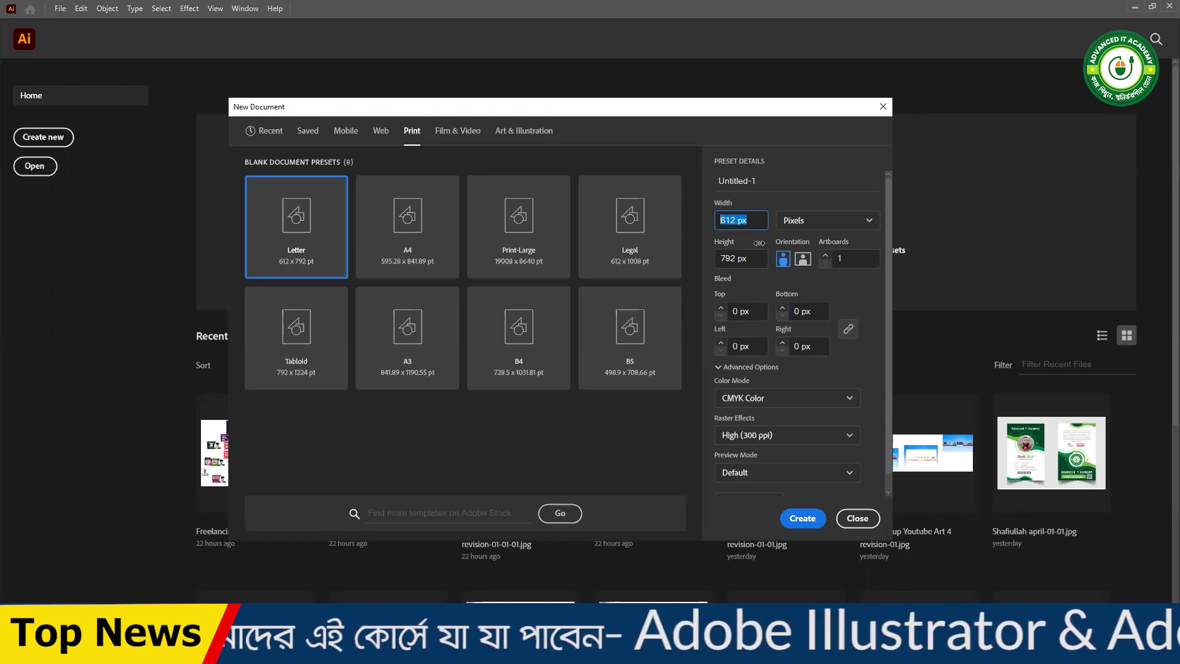
text(2560)
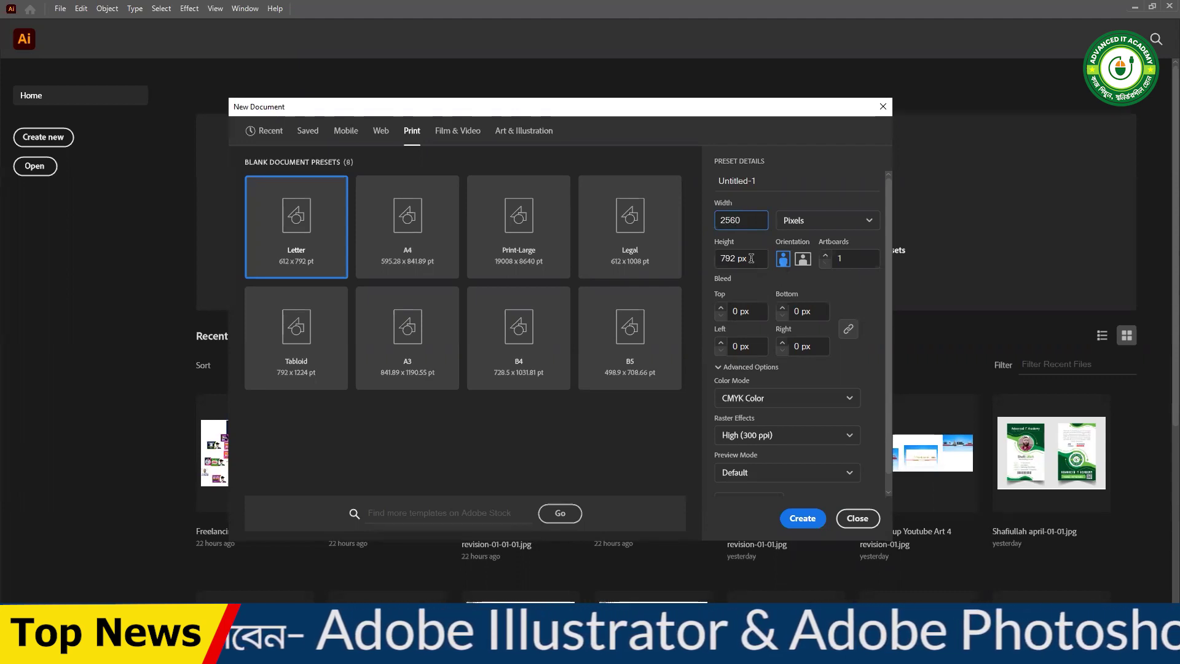
key(Tab)
text(1)
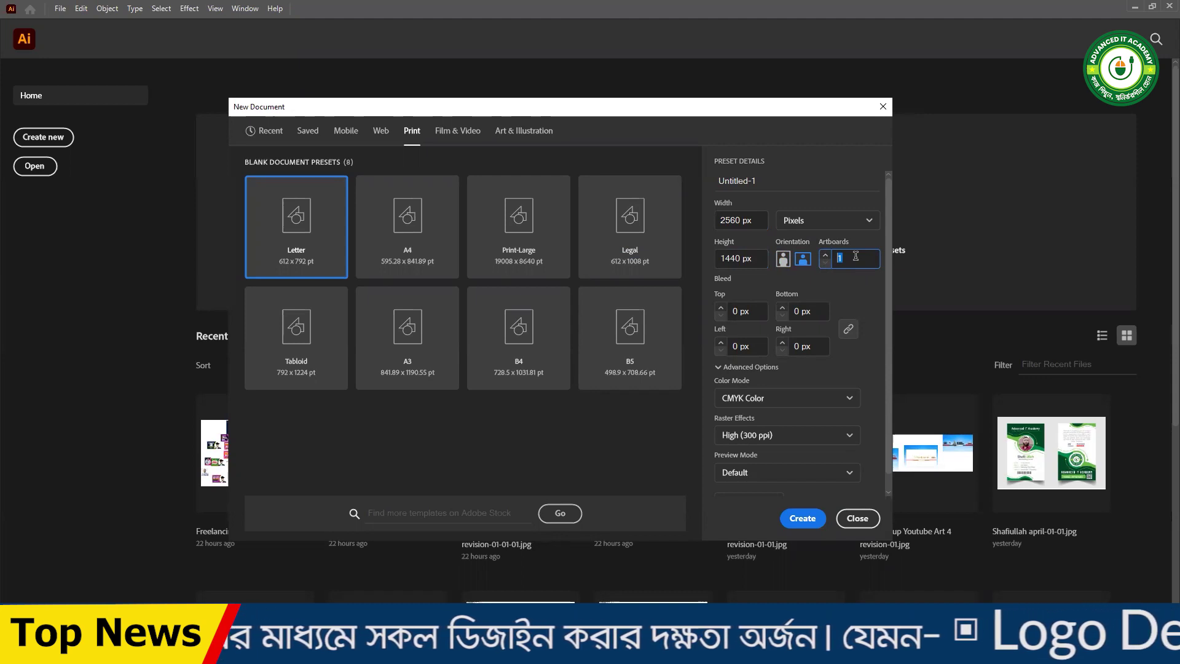
- Set 1 artboard, RGB Color and Screen (72 ppi) raster effects, then create the document
text(1)
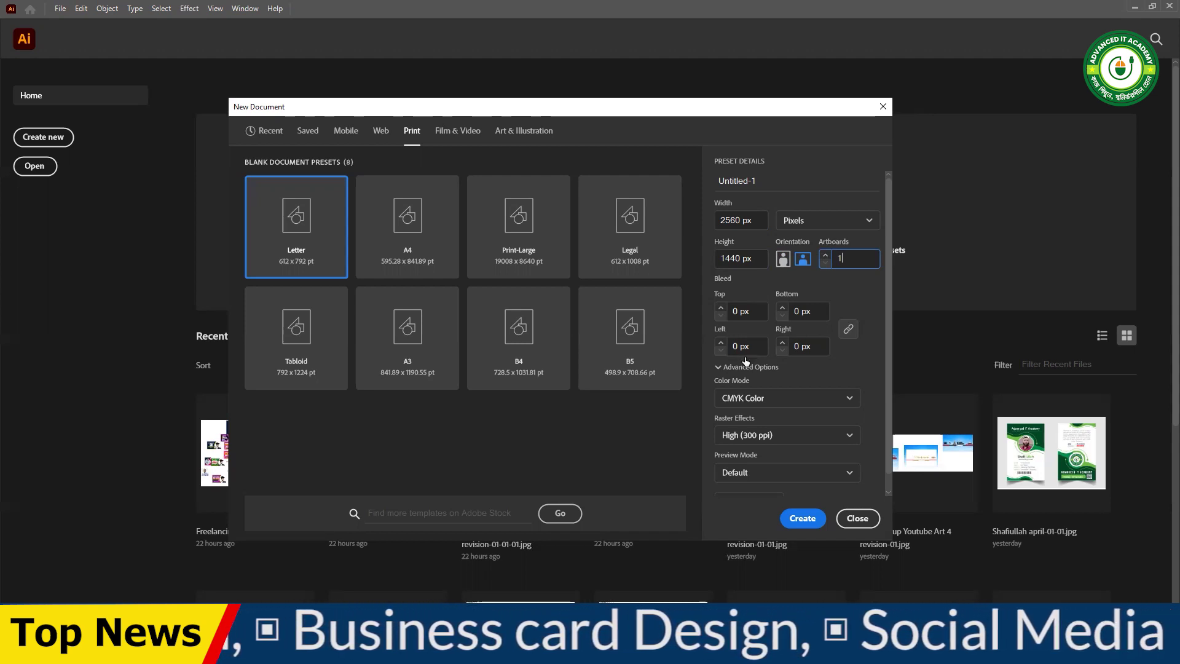
click(789, 398)
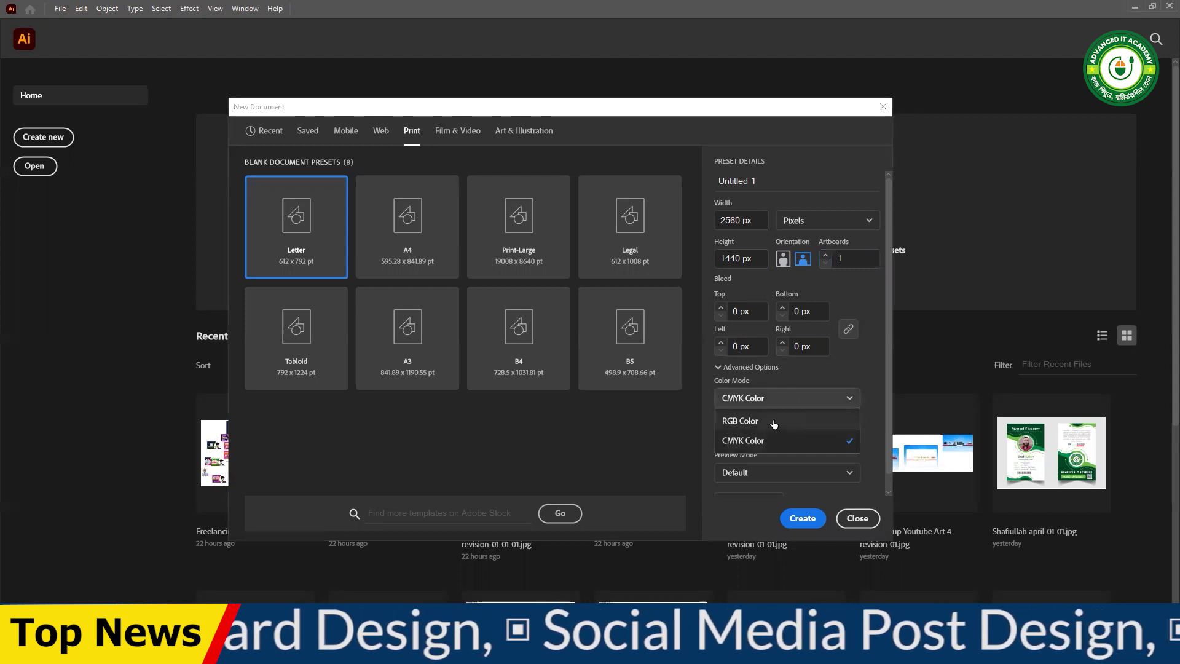
click(757, 420)
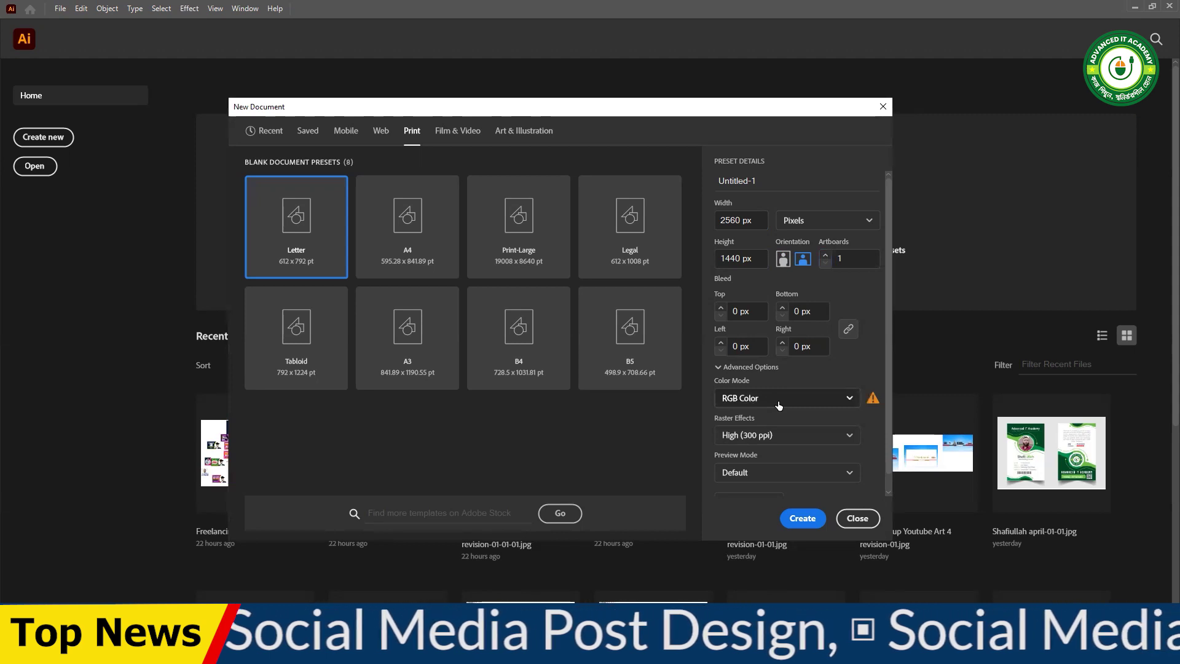
click(807, 434)
click(771, 495)
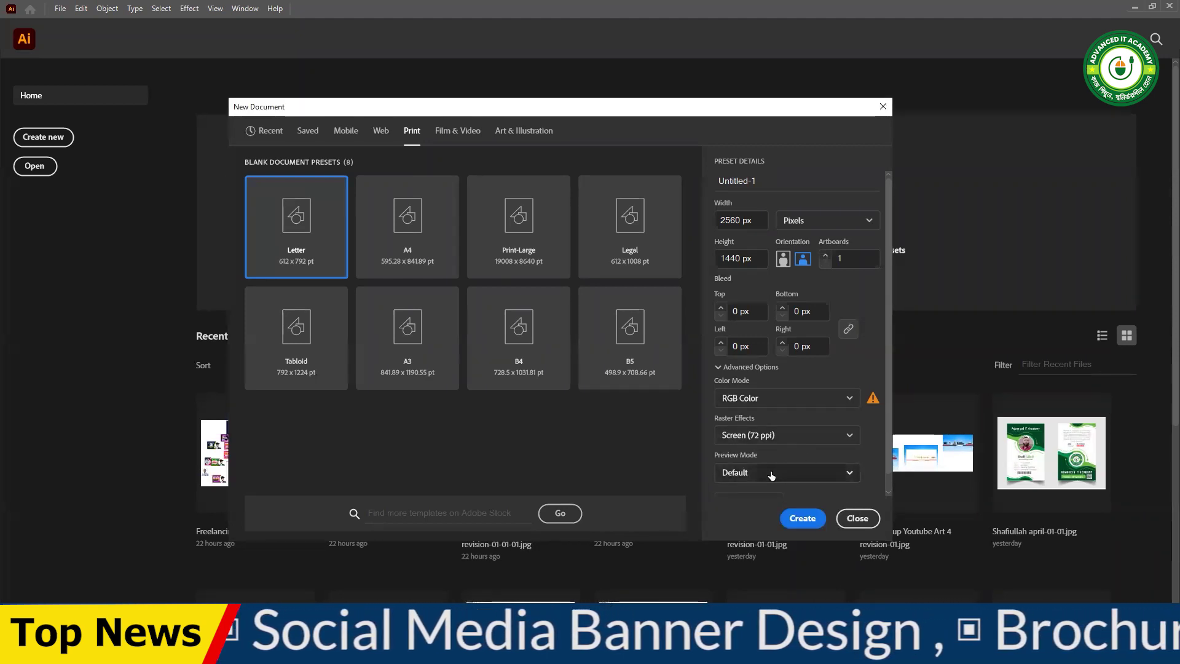
scroll(798, 446, down, 1)
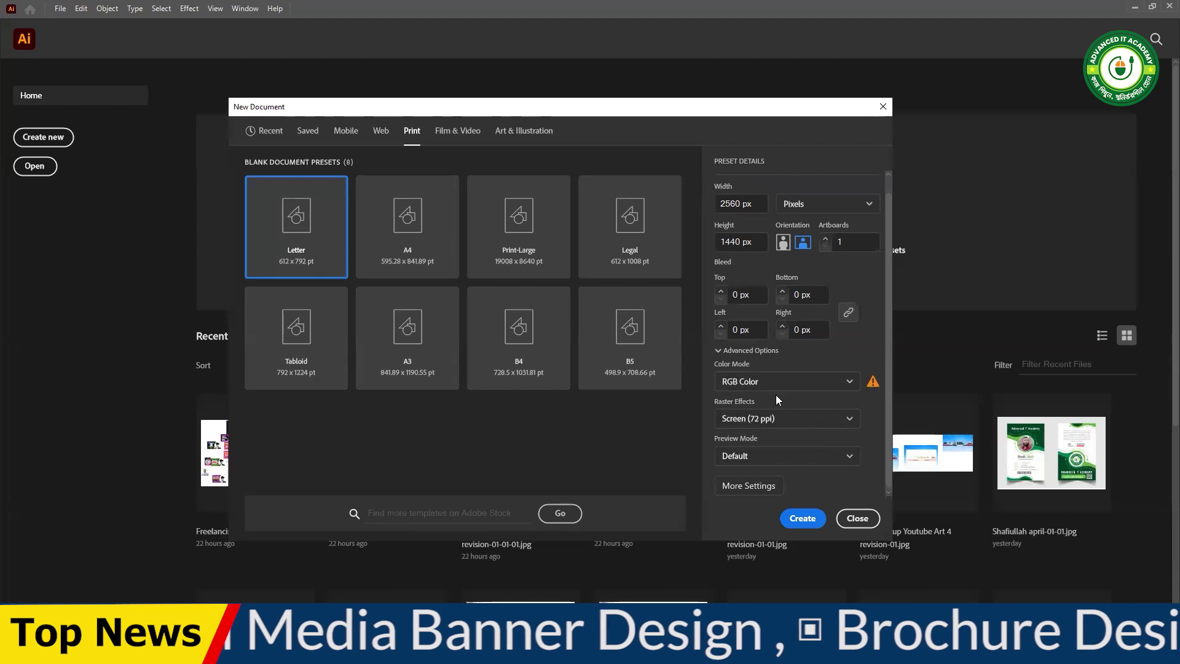
click(809, 519)
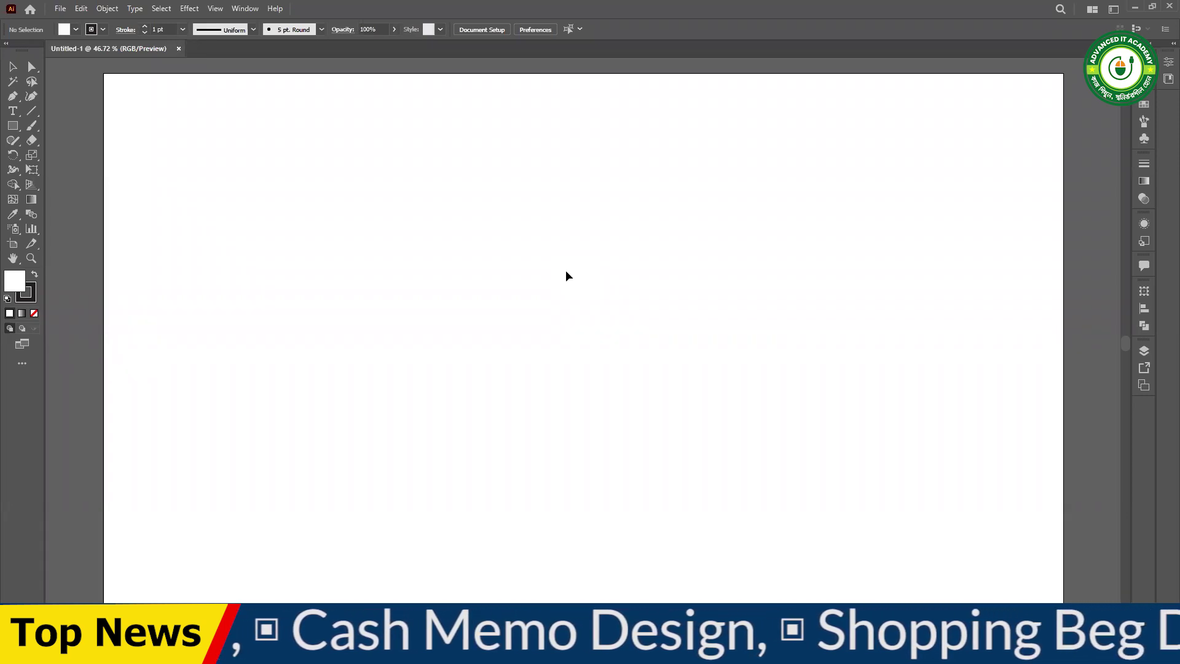
- Zoom out to view the whole blank Untitled-1 landscape artboard
key(ctrl+minus)
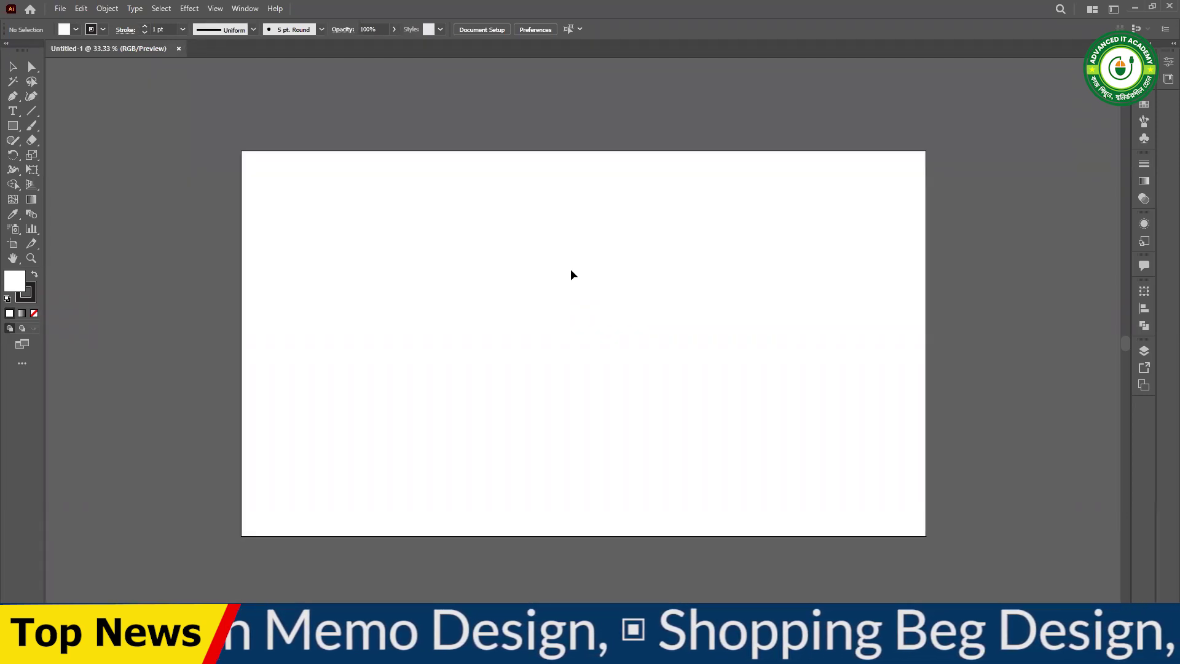
drag(231, 141, 922, 495)
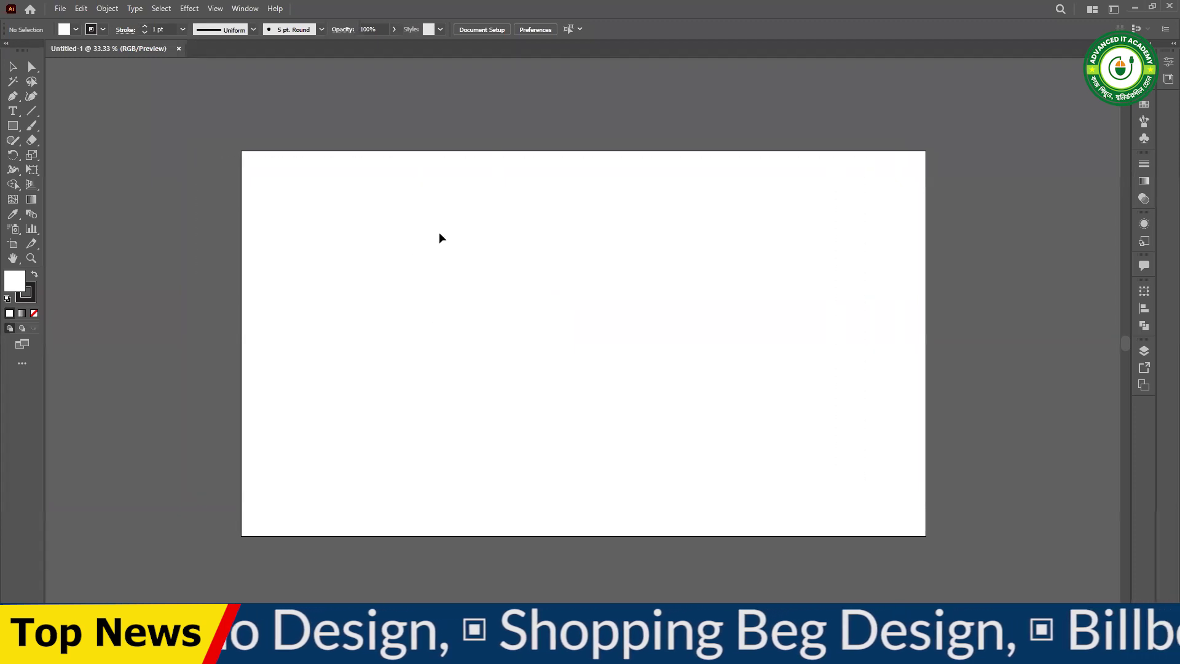
drag(220, 141, 984, 498)
drag(212, 150, 839, 490)
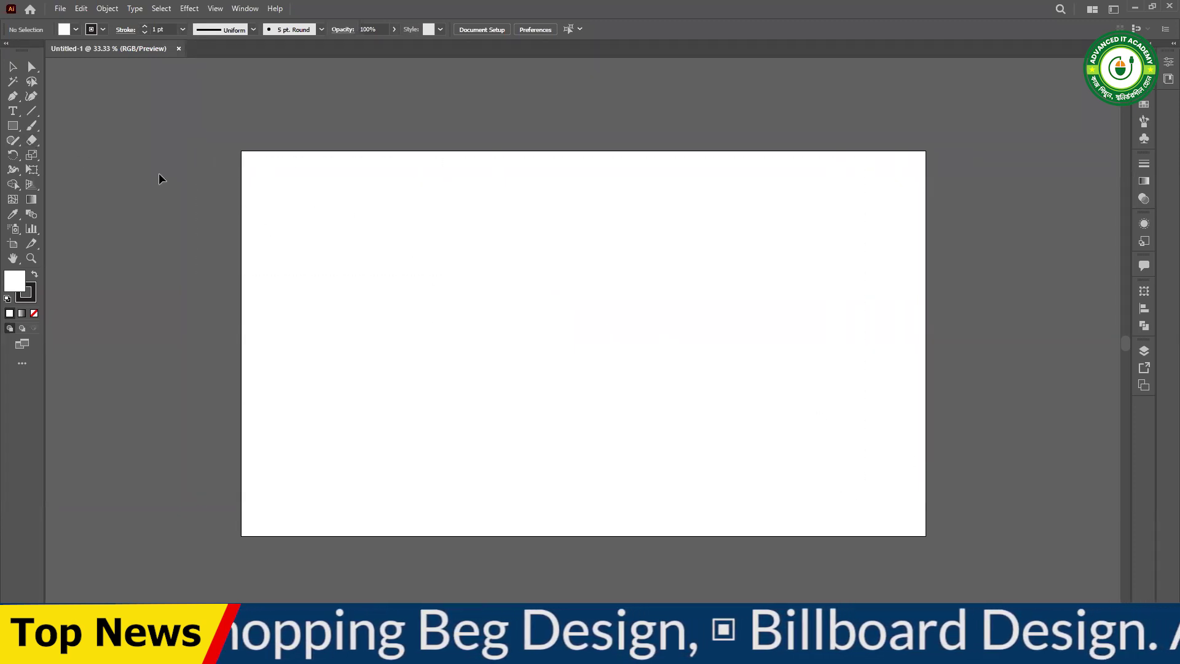
click(63, 10)
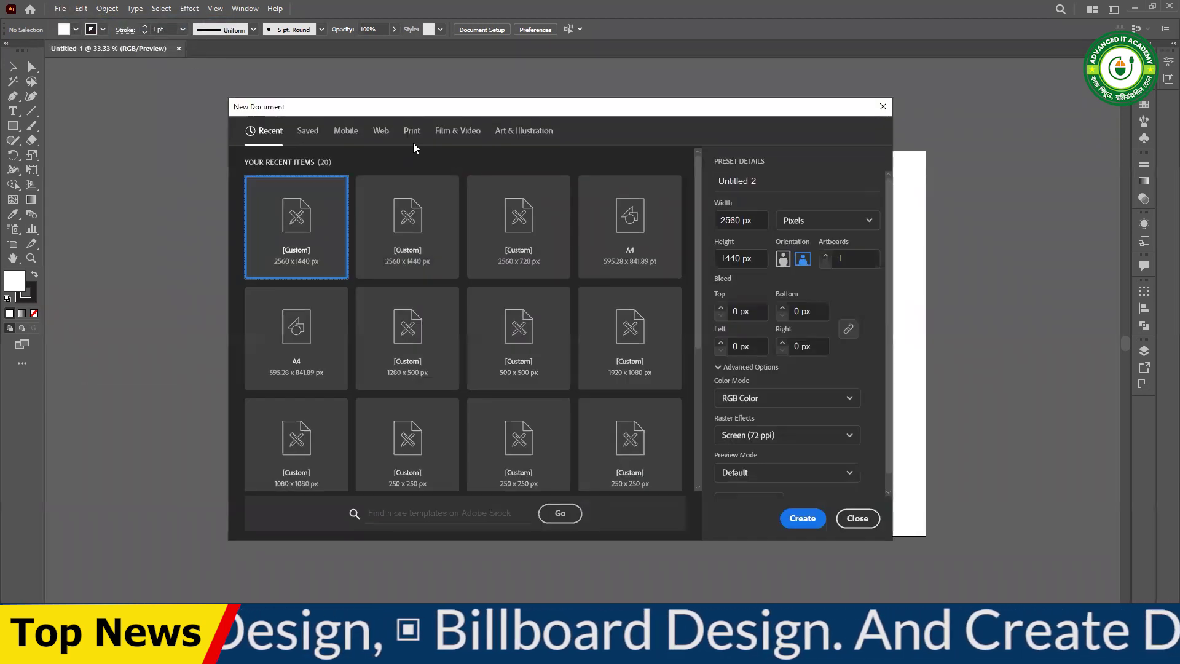
- Create an A4 print document, then close that Untitled-2 tab
click(411, 131)
click(411, 228)
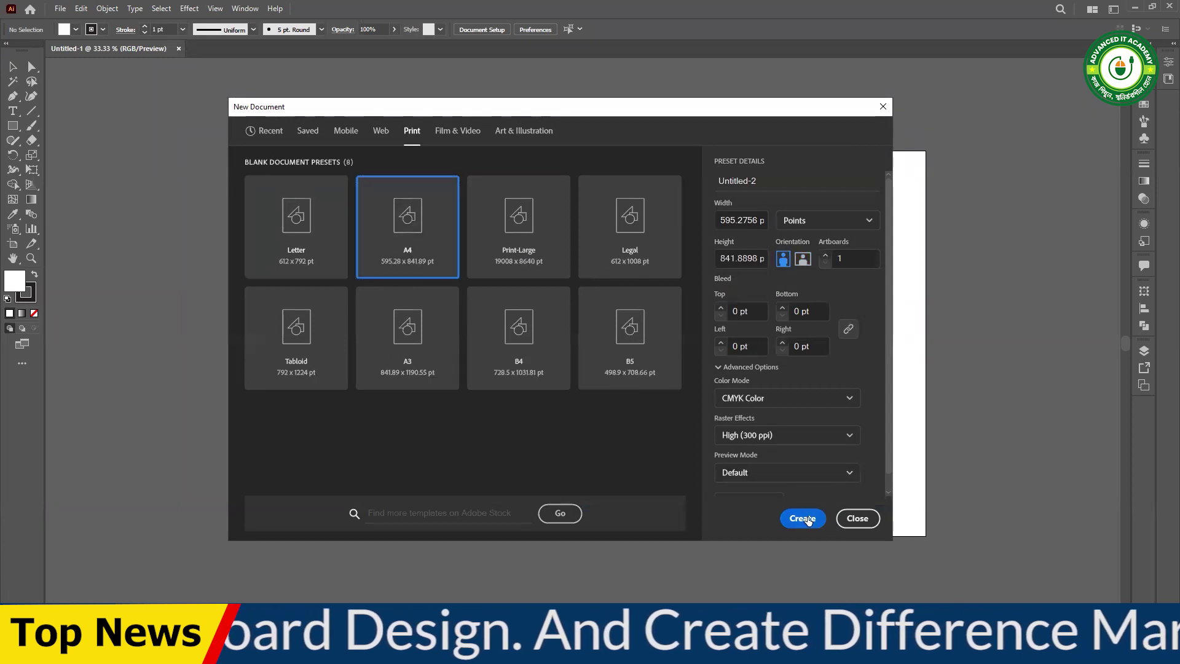
click(802, 518)
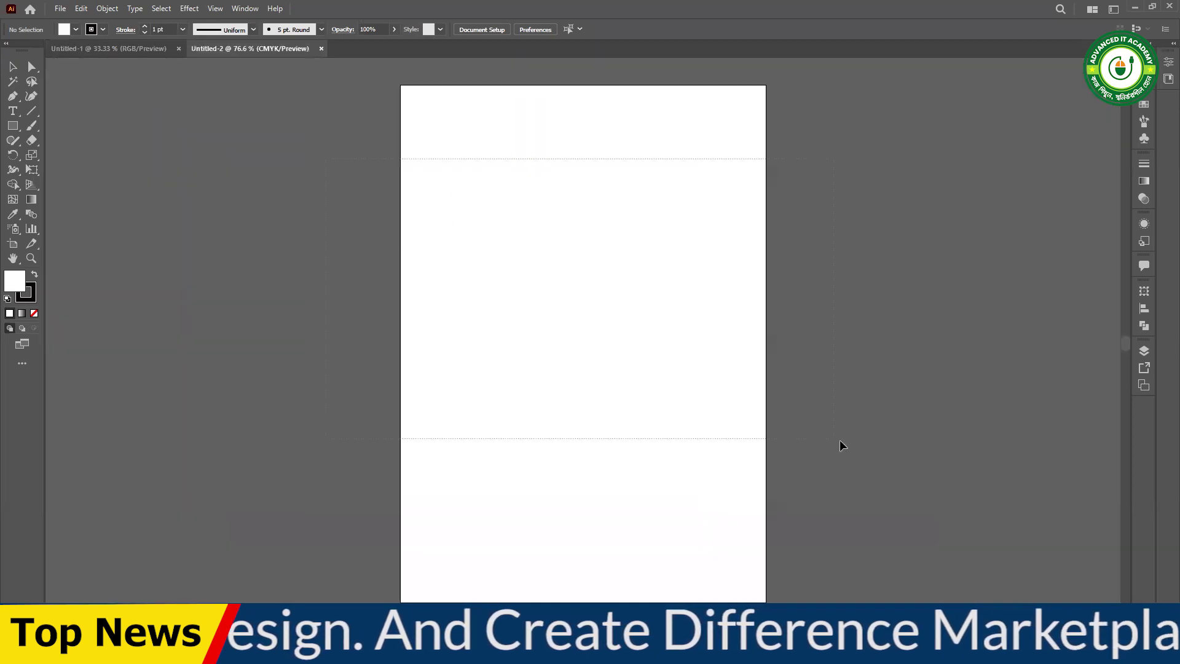
click(321, 48)
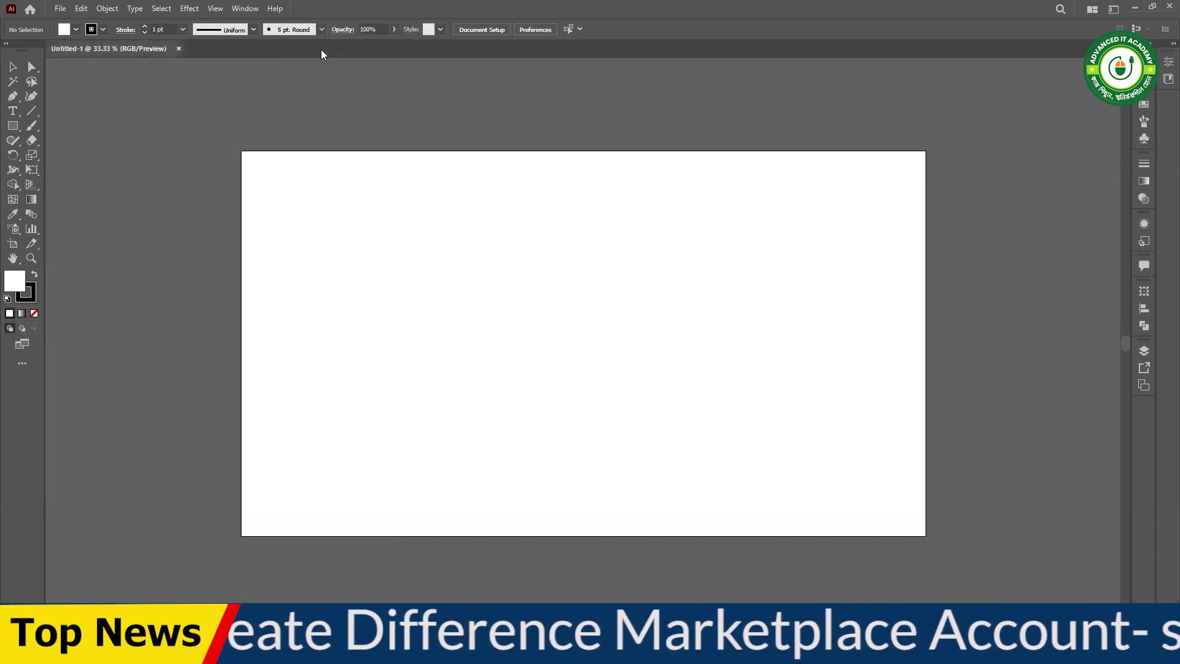
key(ctrl+n)
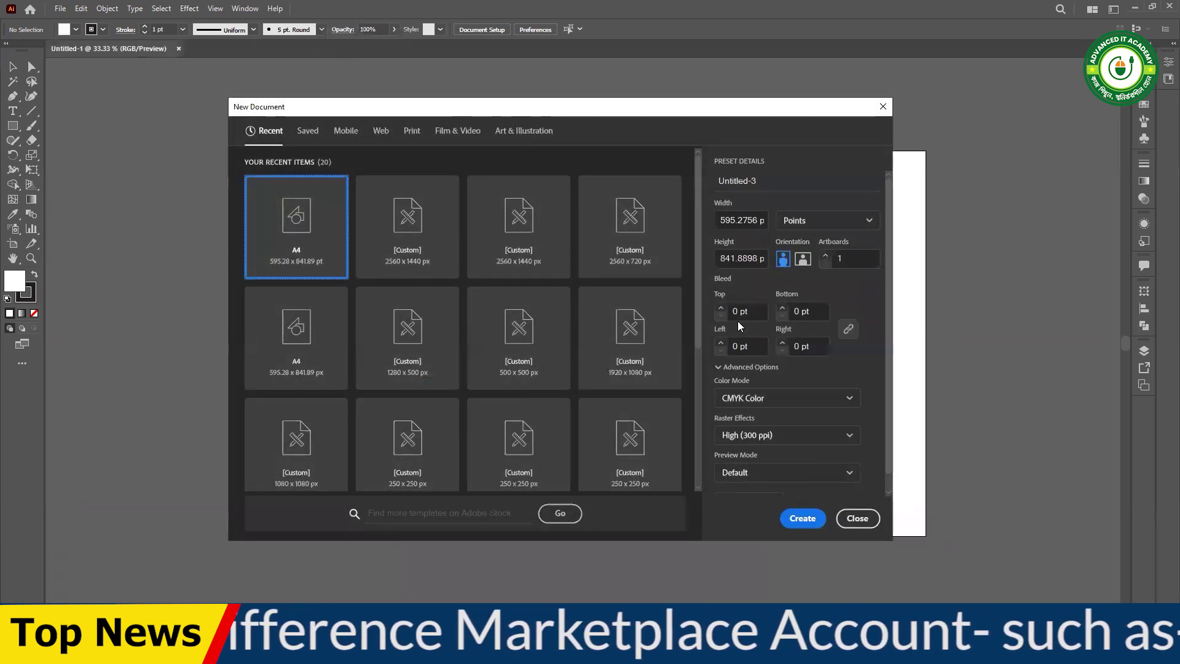
- Try RGB with Screen (72 ppi), then create an A4 print document in CMYK instead
click(765, 399)
click(762, 421)
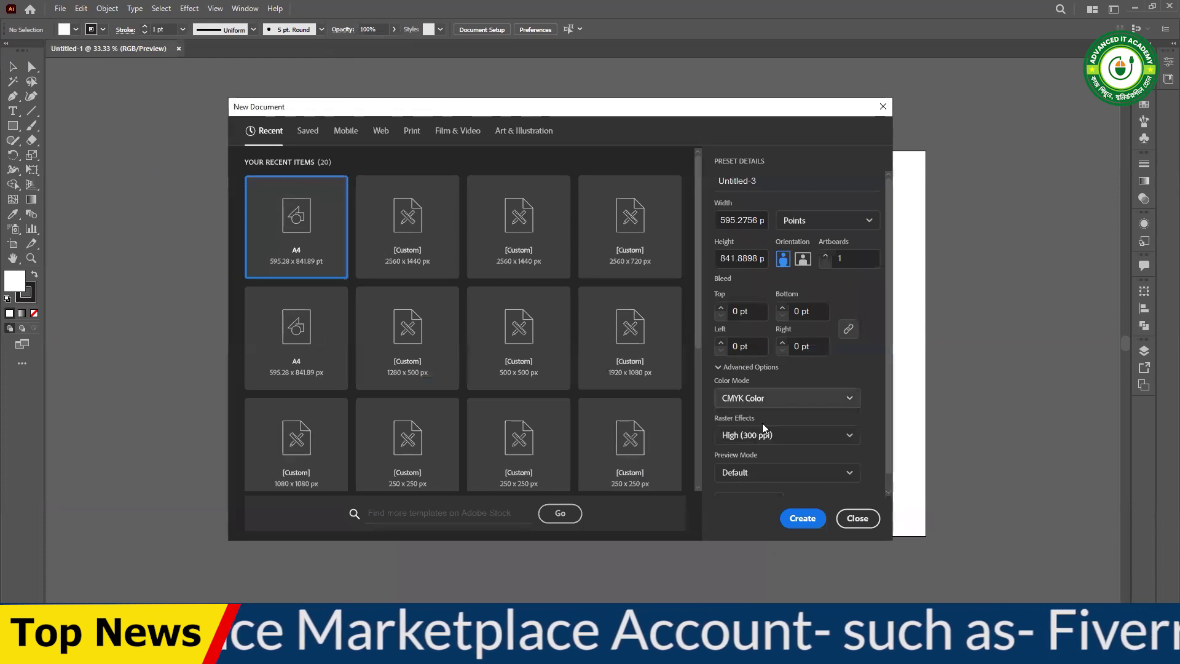
click(760, 437)
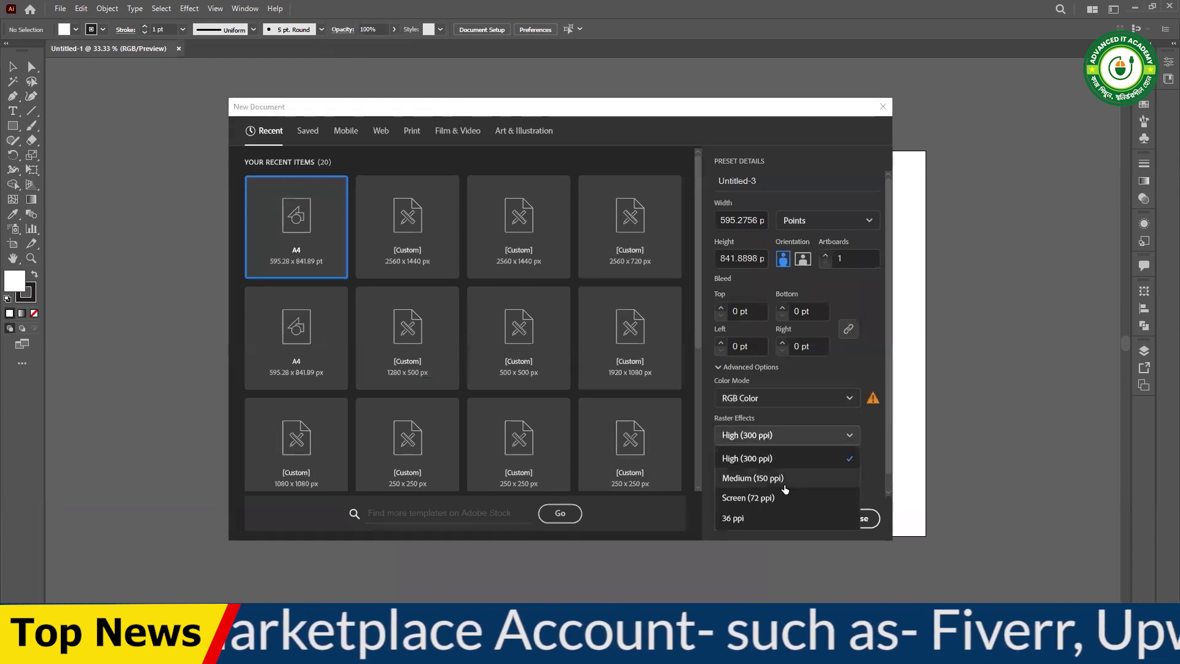
click(762, 499)
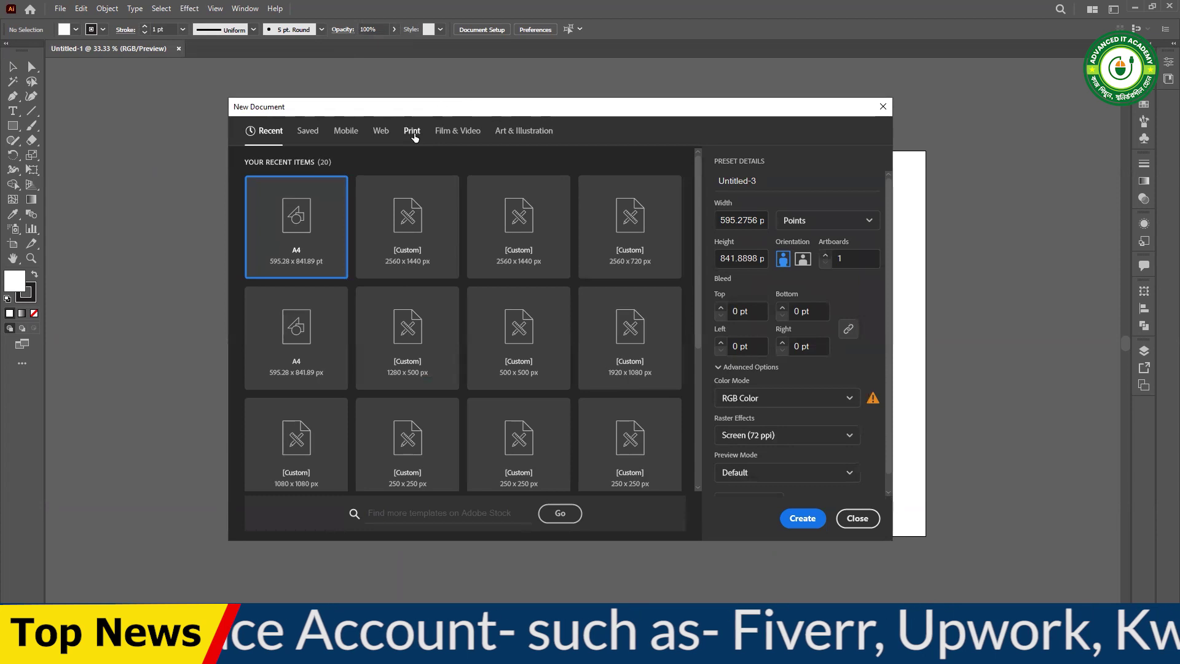
click(412, 132)
click(408, 232)
click(803, 518)
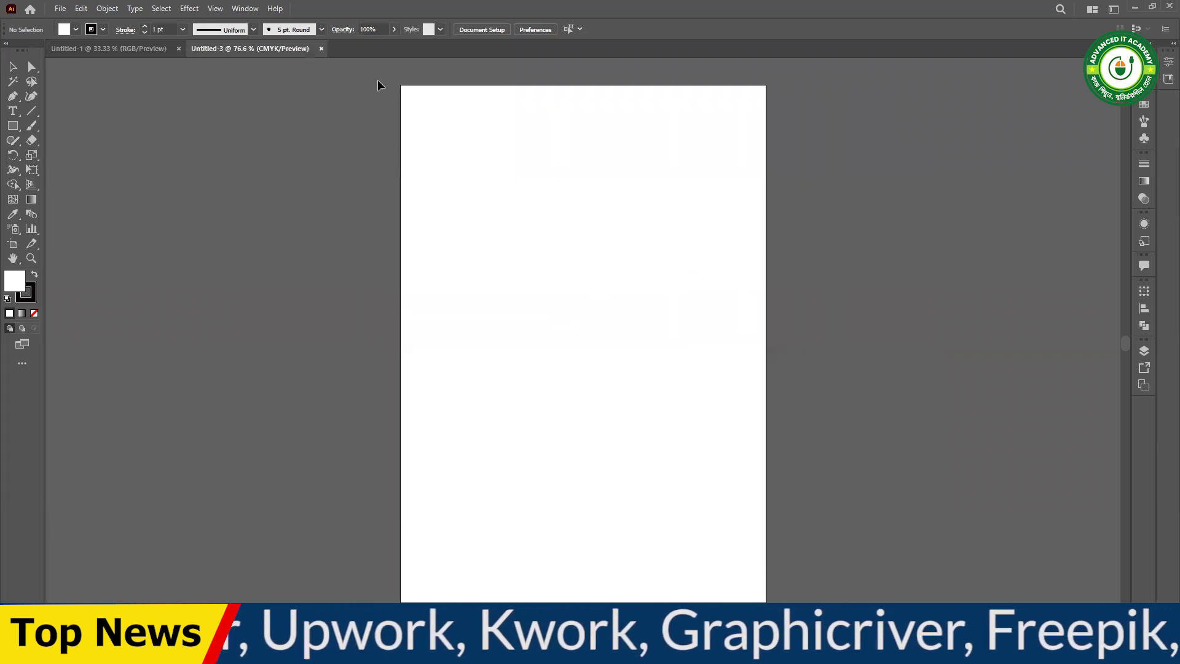
- Drag across the new A4 artboard and take a Print Screen capture
drag(390, 94, 754, 570)
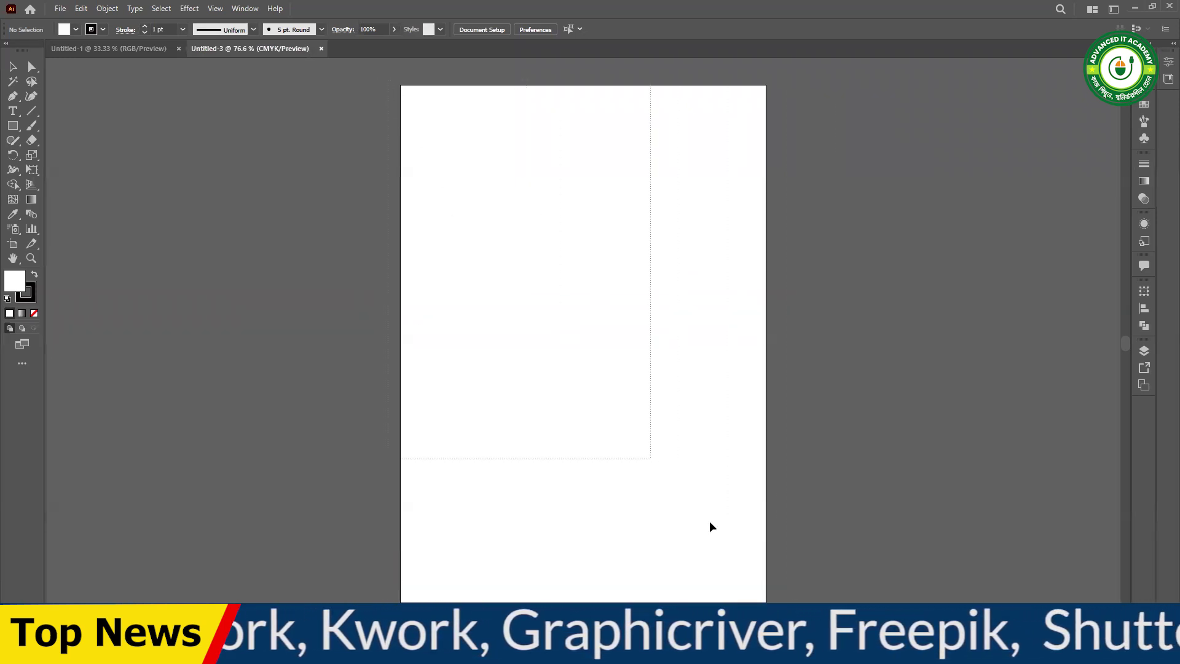
drag(377, 80, 764, 597)
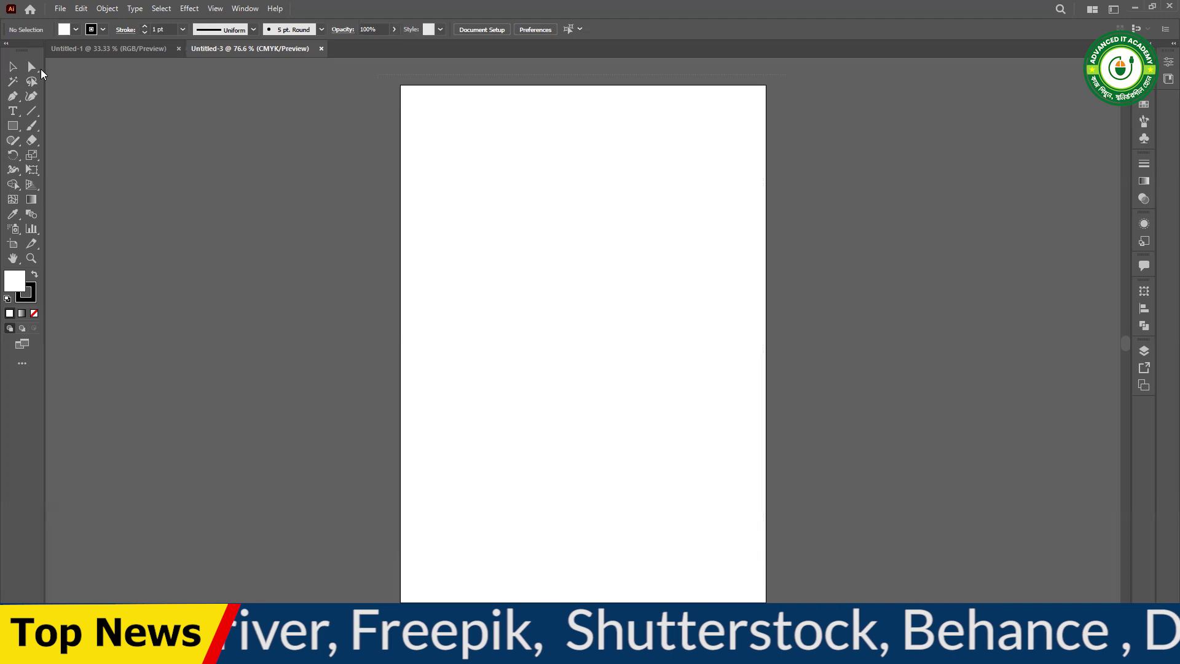
key(Print)
drag(1, 60, 42, 352)
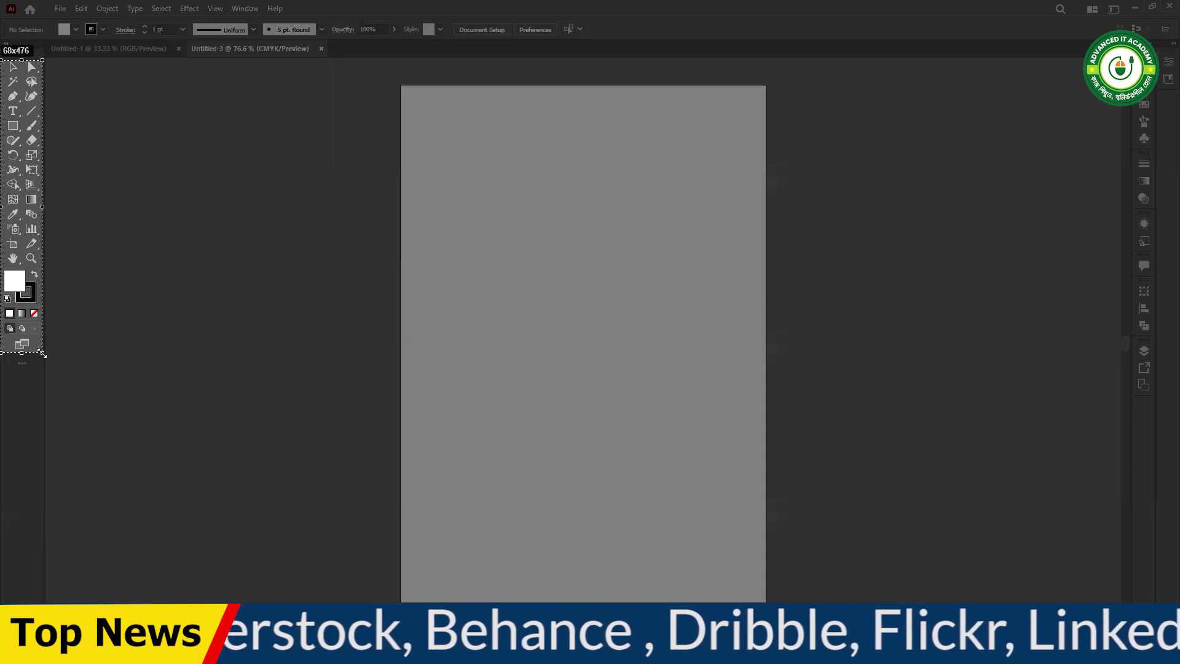
drag(42, 353, 41, 353)
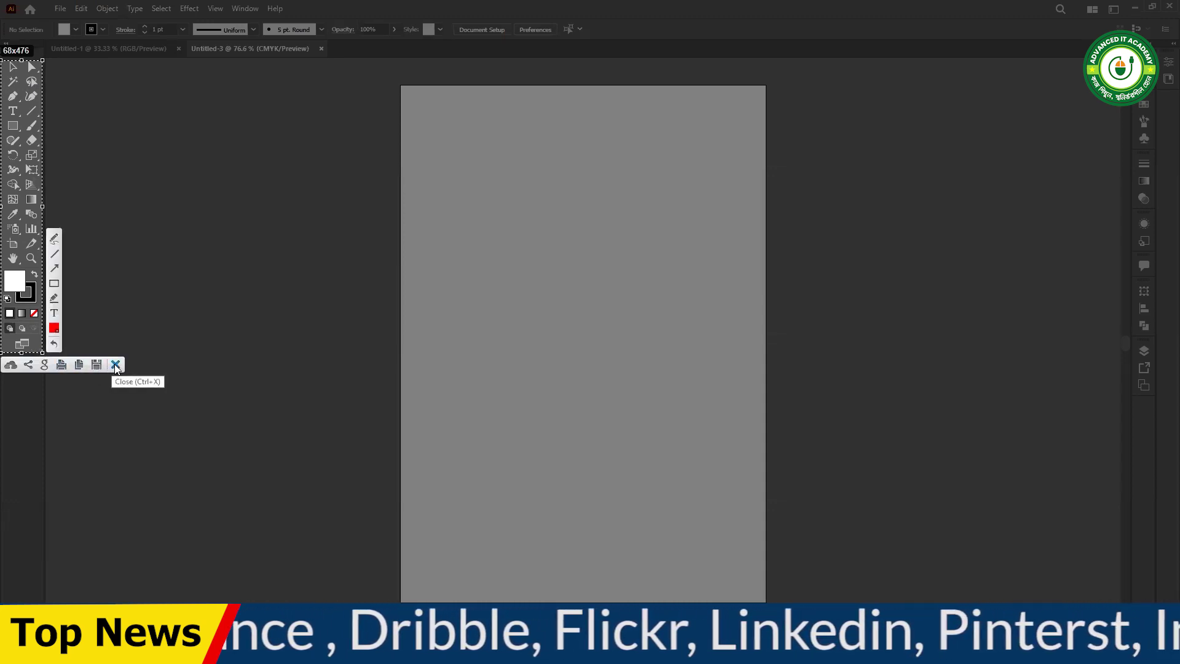
key(Escape)
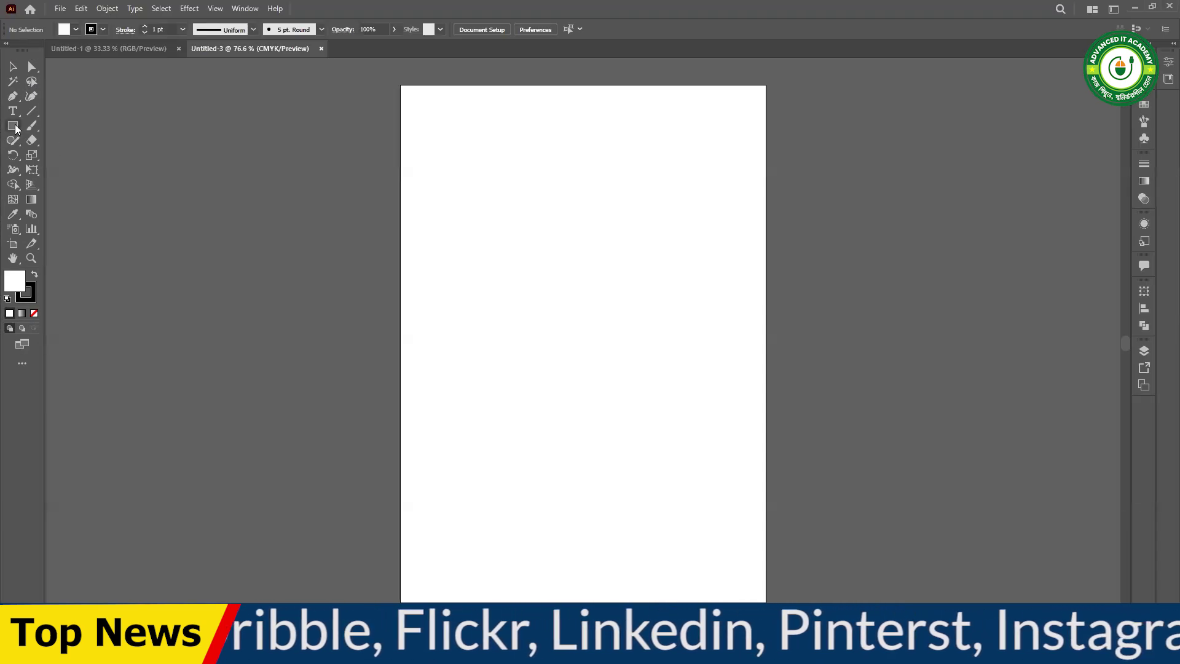
click(13, 126)
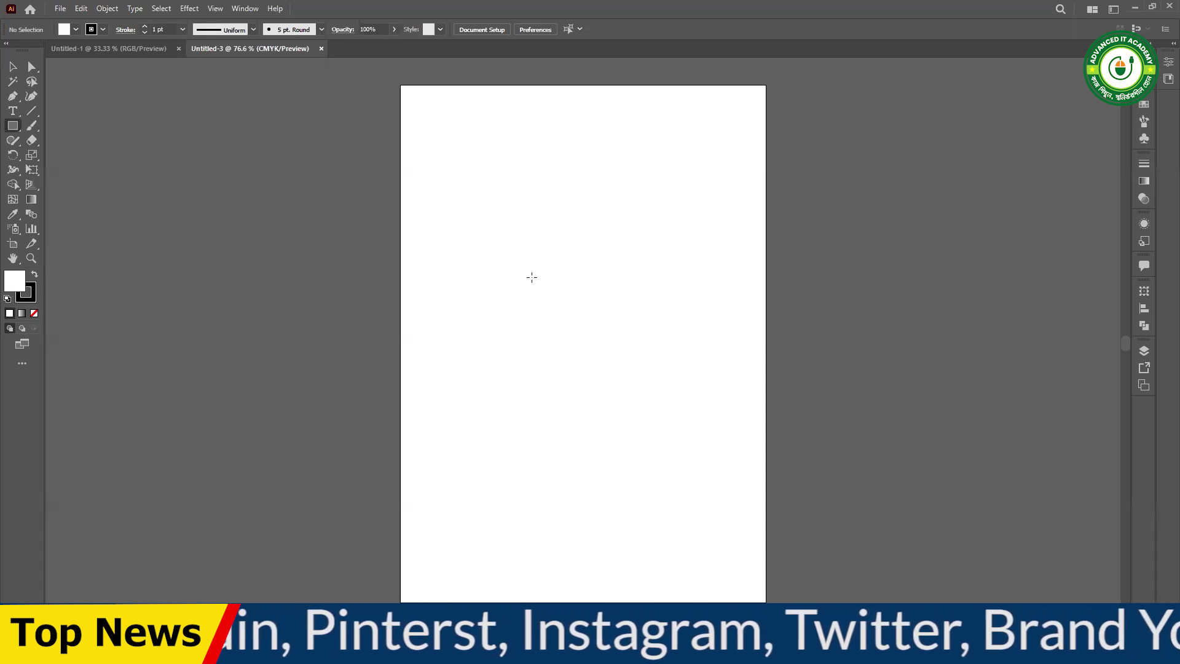
- Cancel the rectangle size prompt and turn on the document rulers with Ctrl+R
click(529, 279)
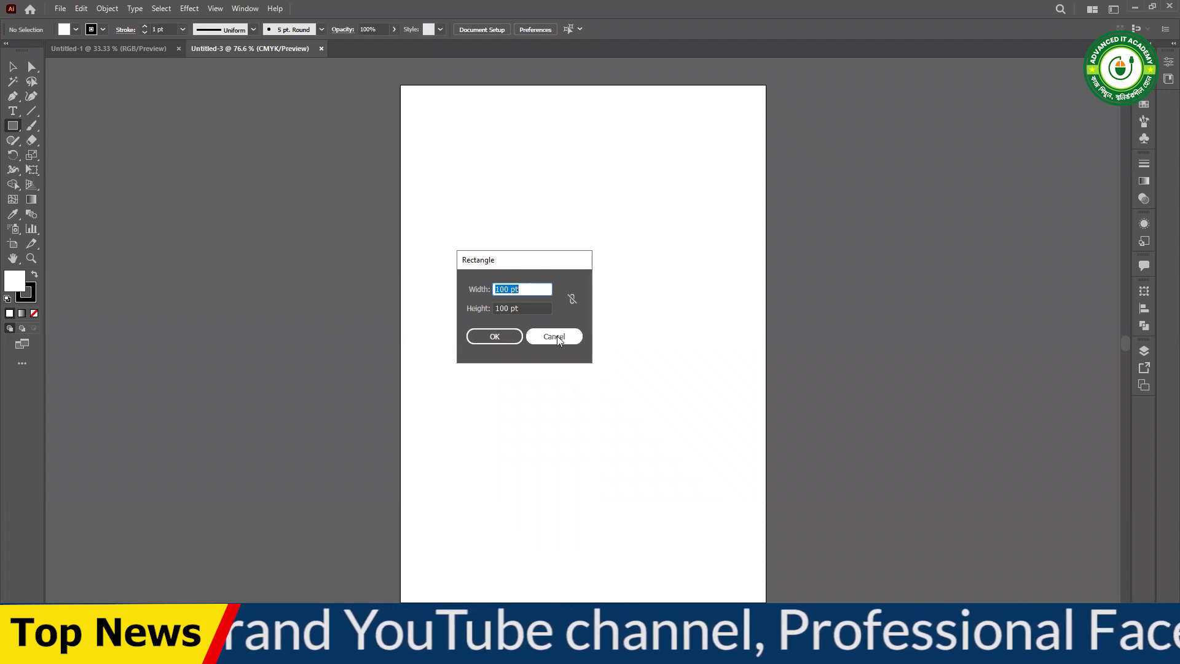
click(557, 339)
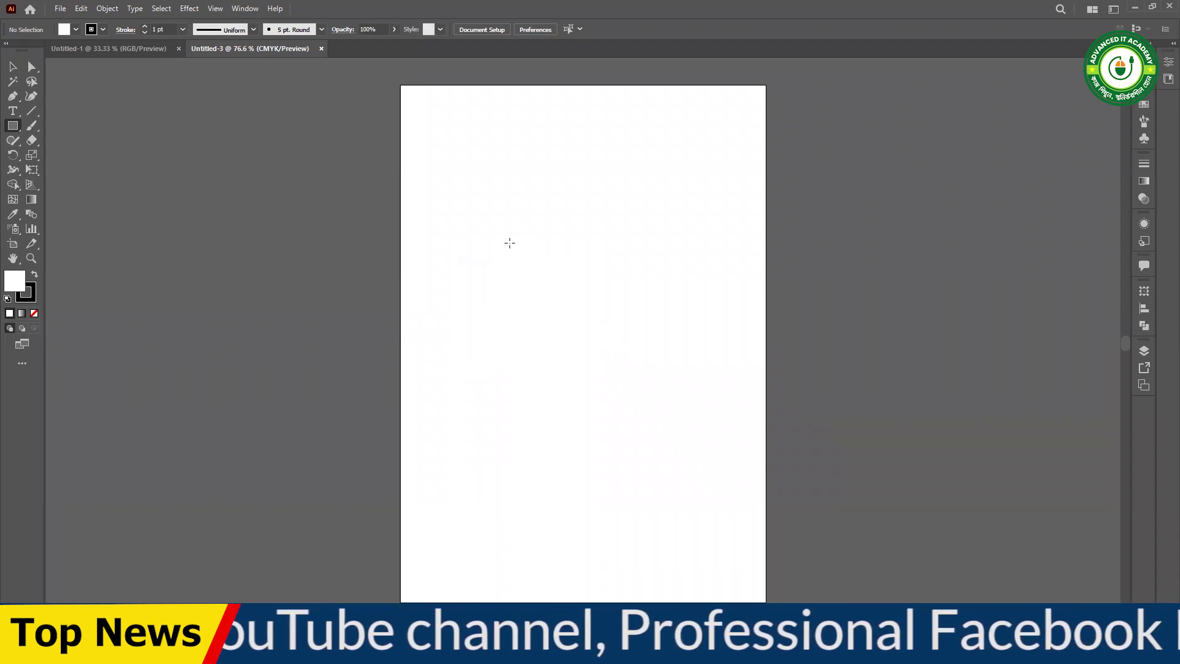
key(ctrl+r)
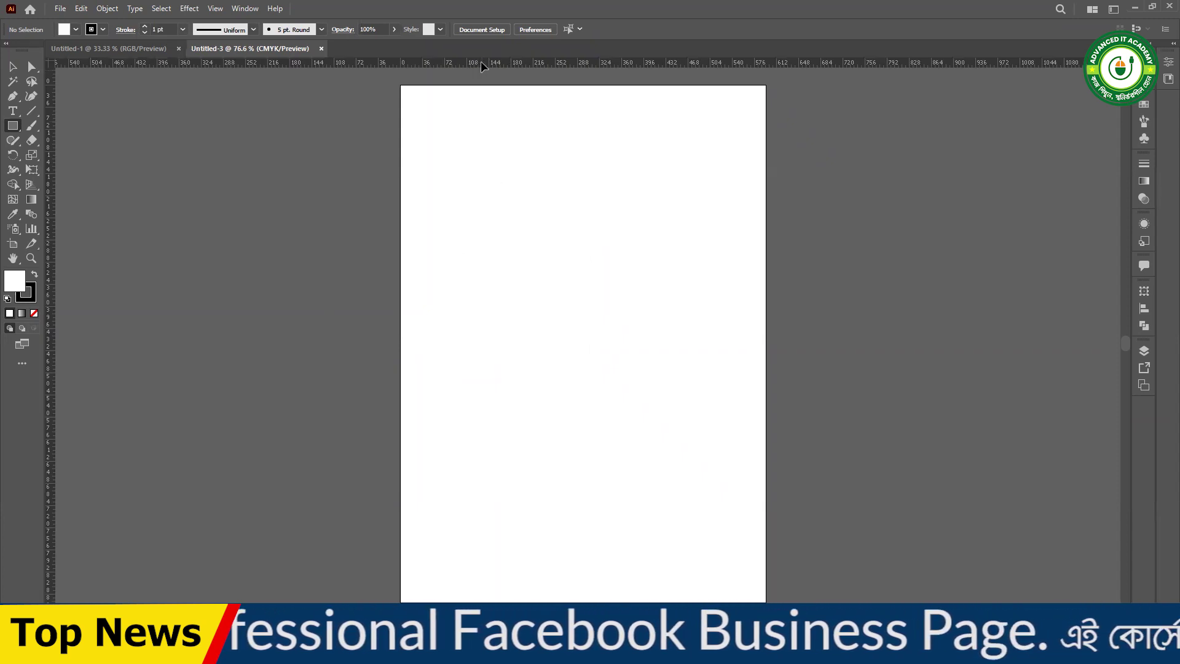
- Change the ruler units from points to Pixels through the ruler context menu
right_click(483, 66)
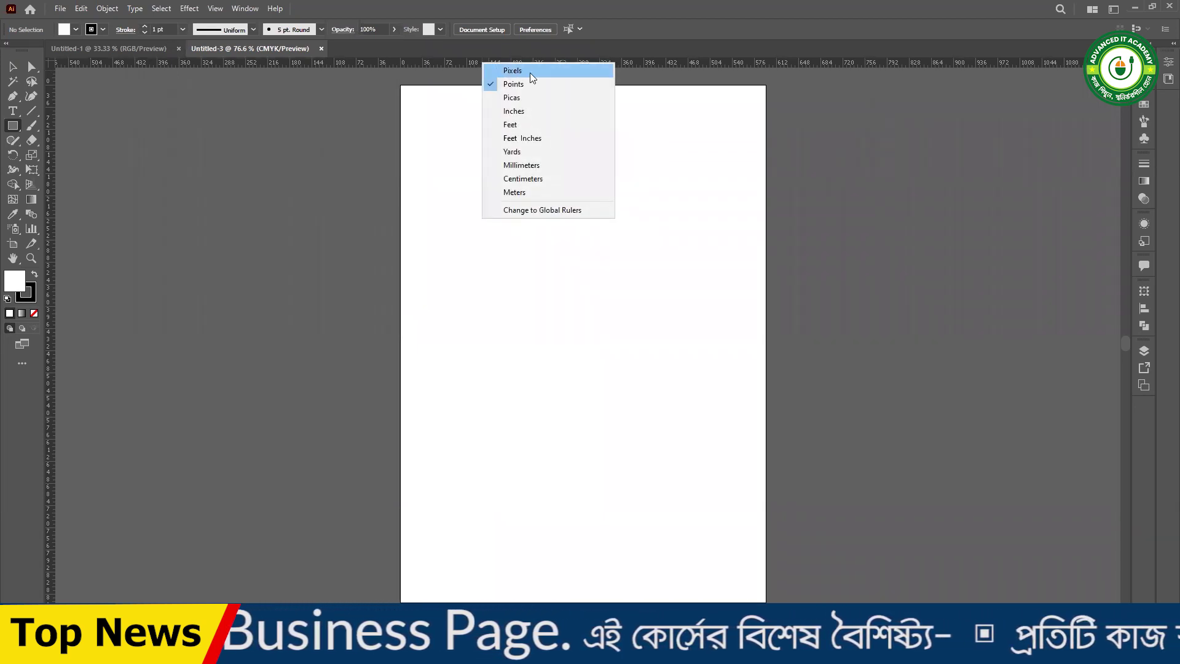
click(531, 73)
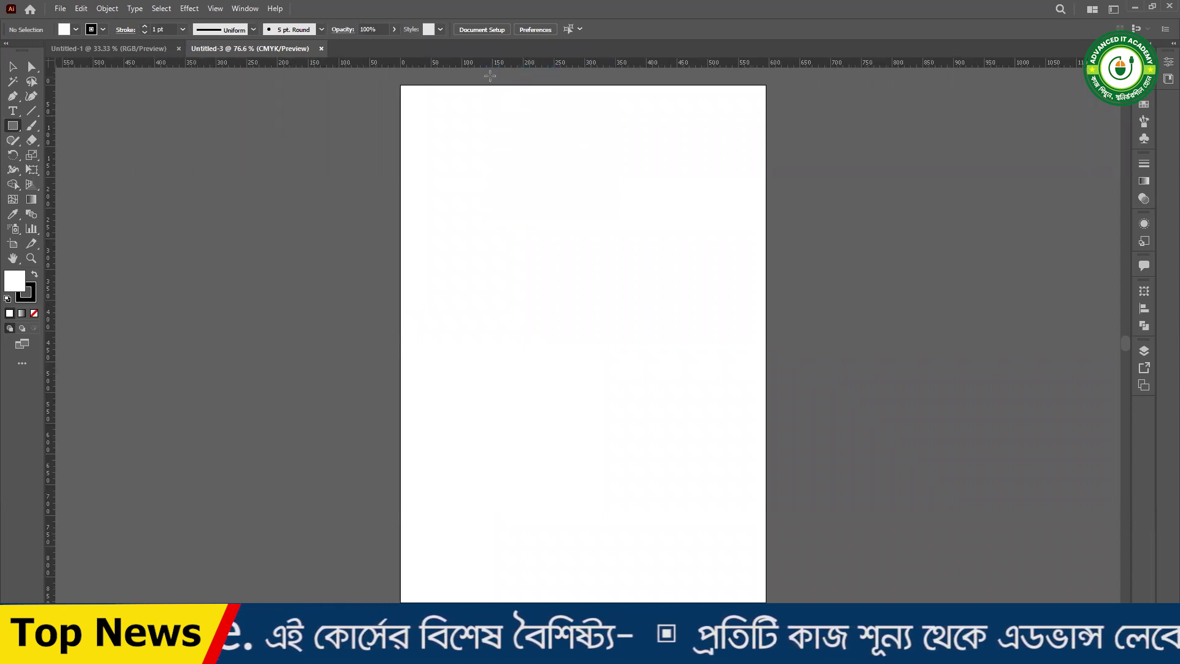
right_click(480, 65)
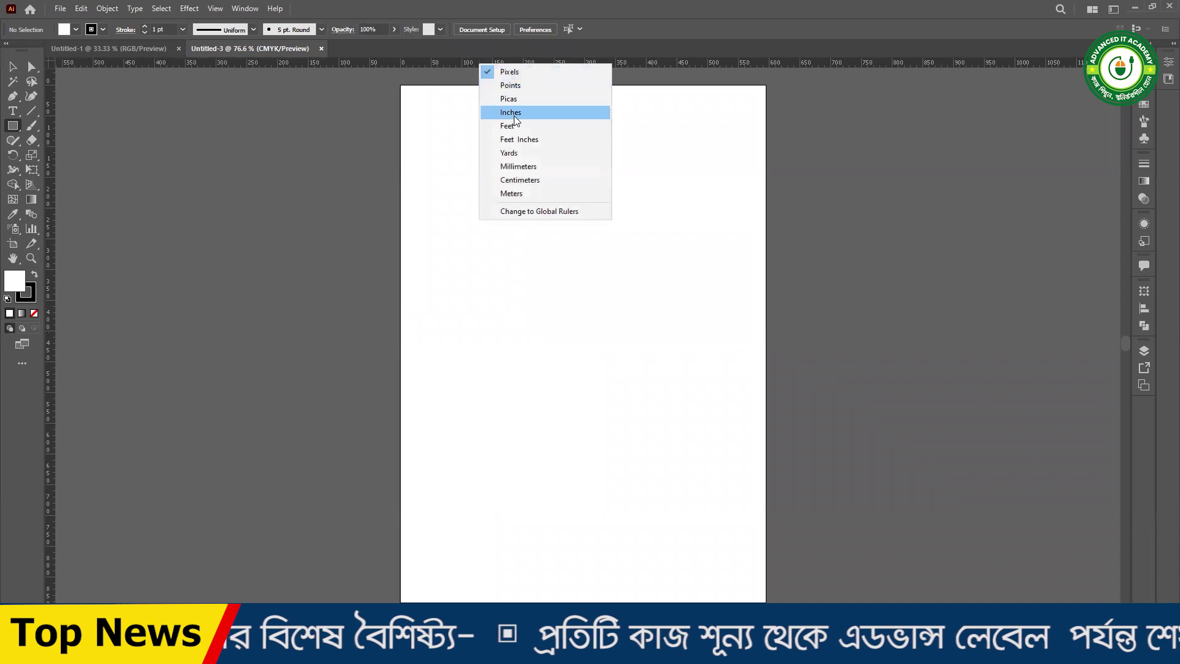
click(512, 72)
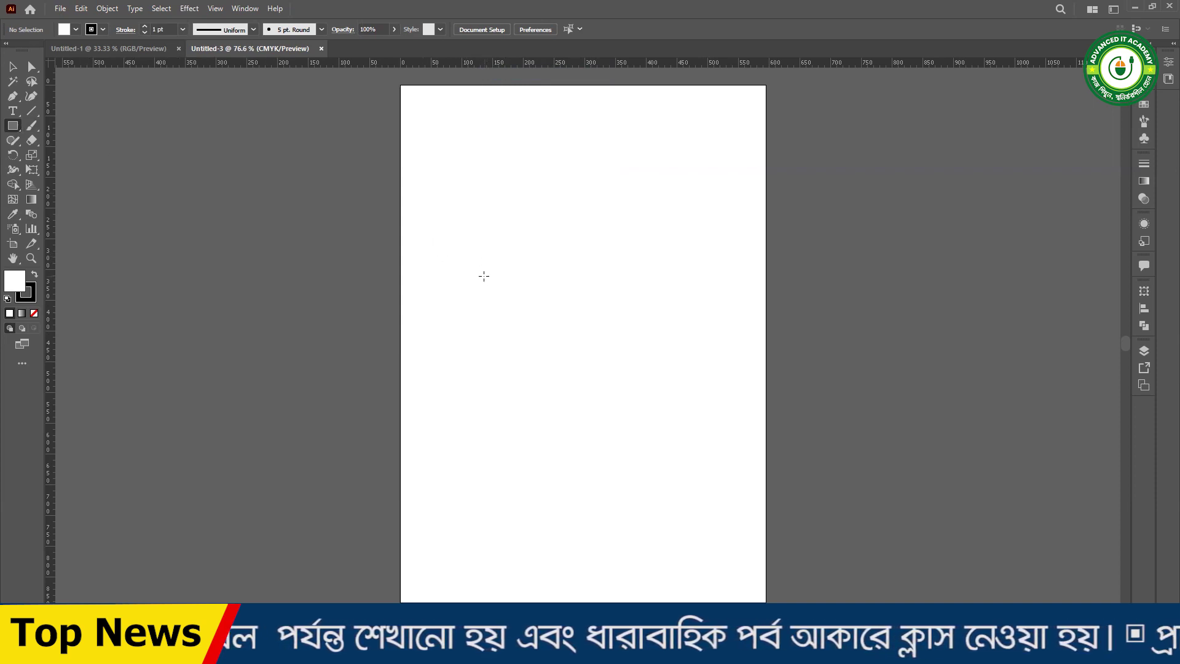
click(488, 278)
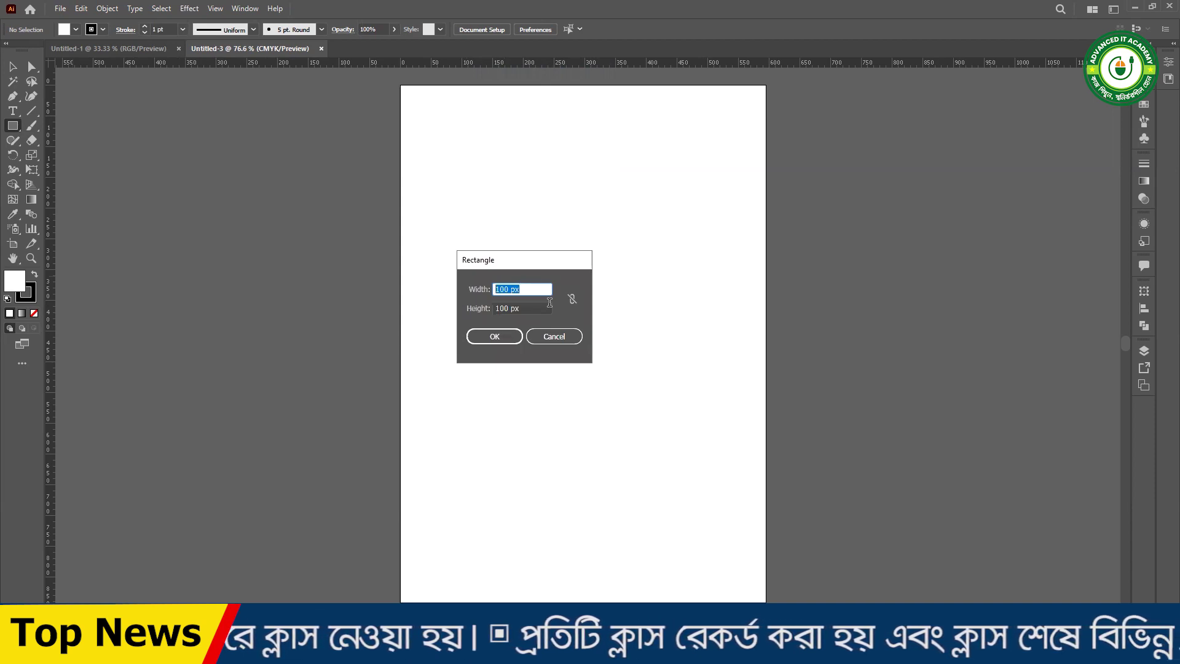
- Create a 2560 × 1440 px rectangle
text(2560)
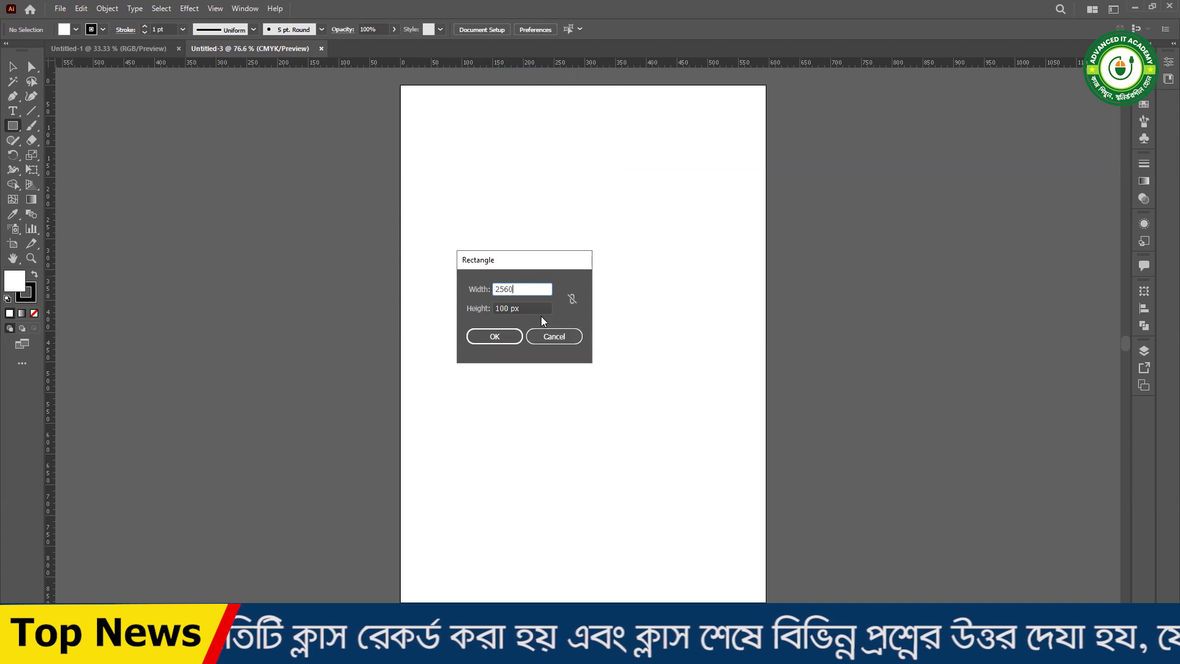
key(Tab)
text(1440)
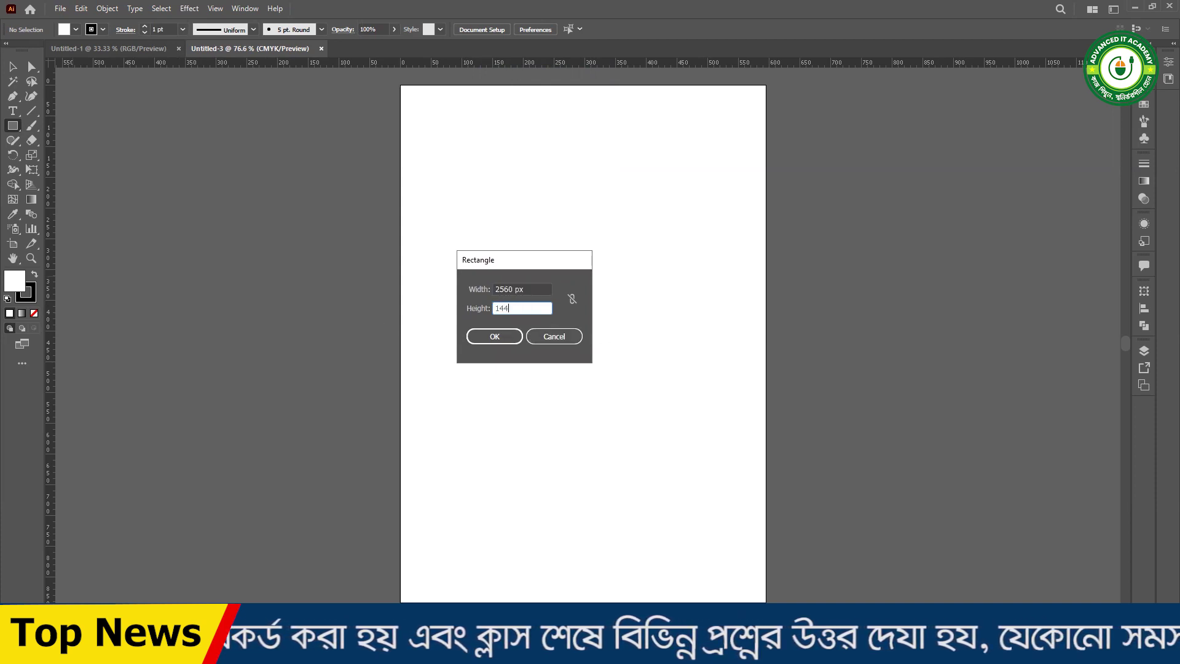
click(485, 343)
key(v)
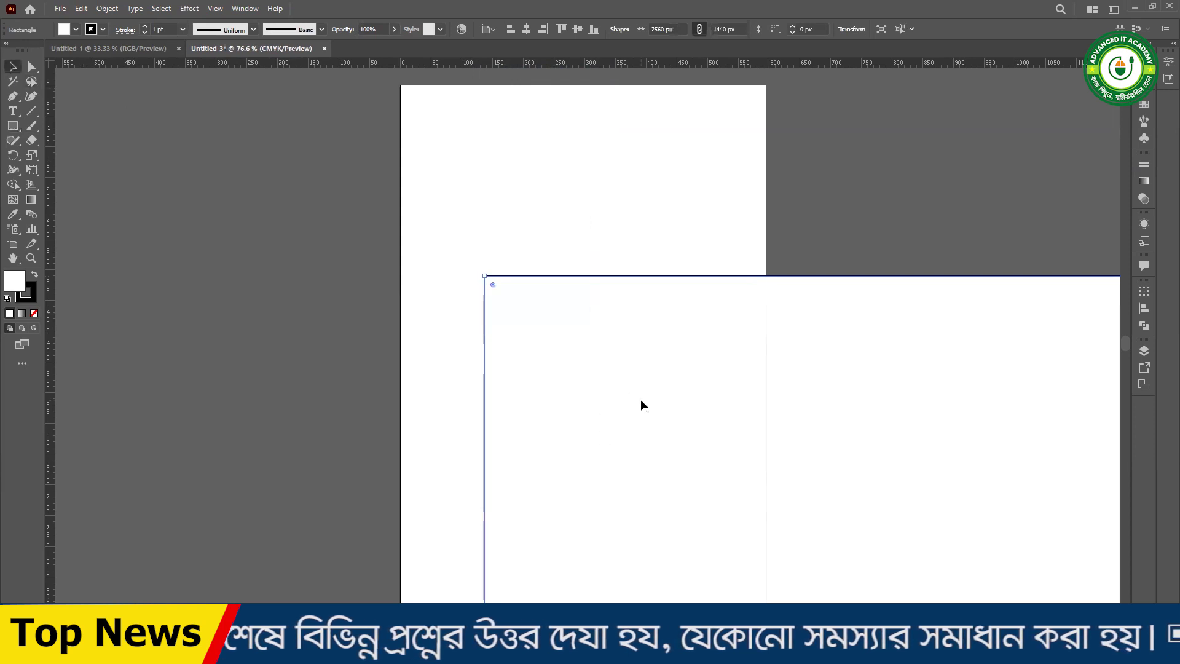
- Move the big rectangle up and left, zoom out to see it, and reselect it
drag(641, 406, 508, 306)
ctrl+alt+click(508, 314)
ctrl+alt+click(553, 320)
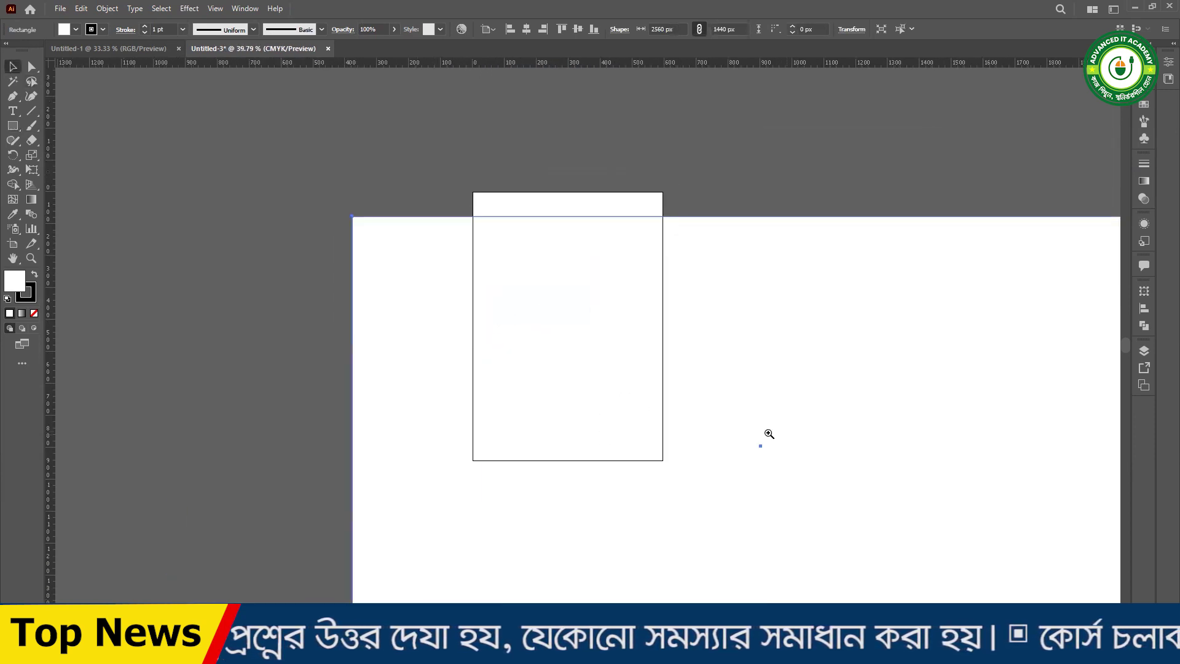
ctrl+alt+click(706, 436)
ctrl+click(670, 406)
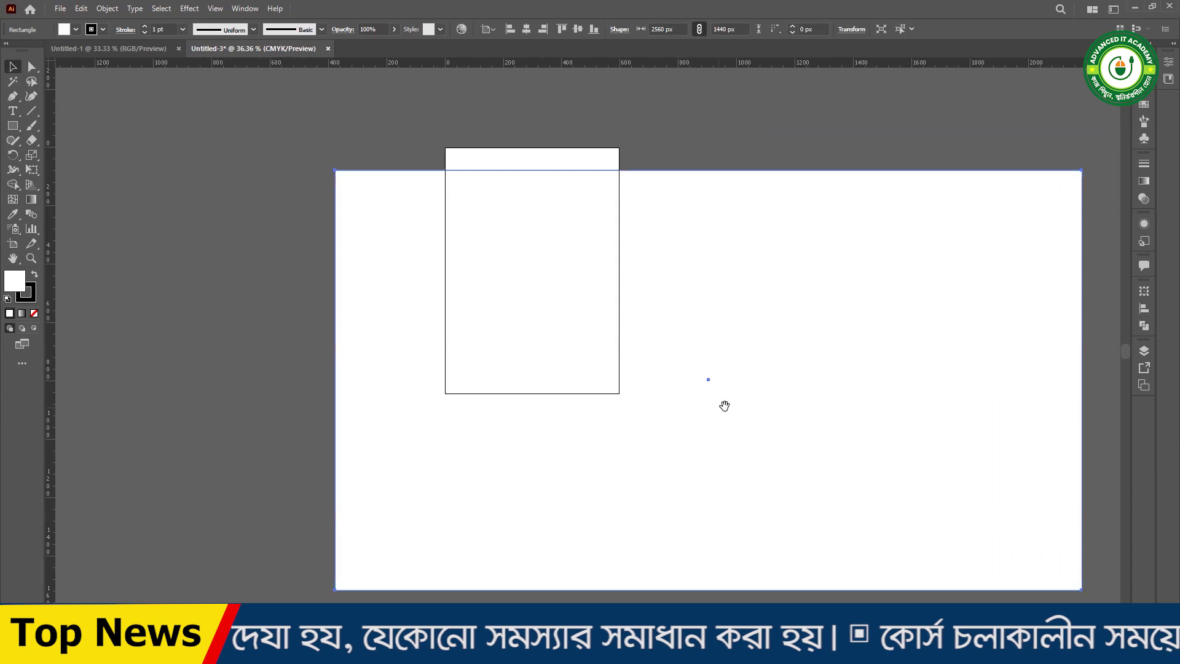
ctrl+click(707, 393)
ctrl+click(548, 340)
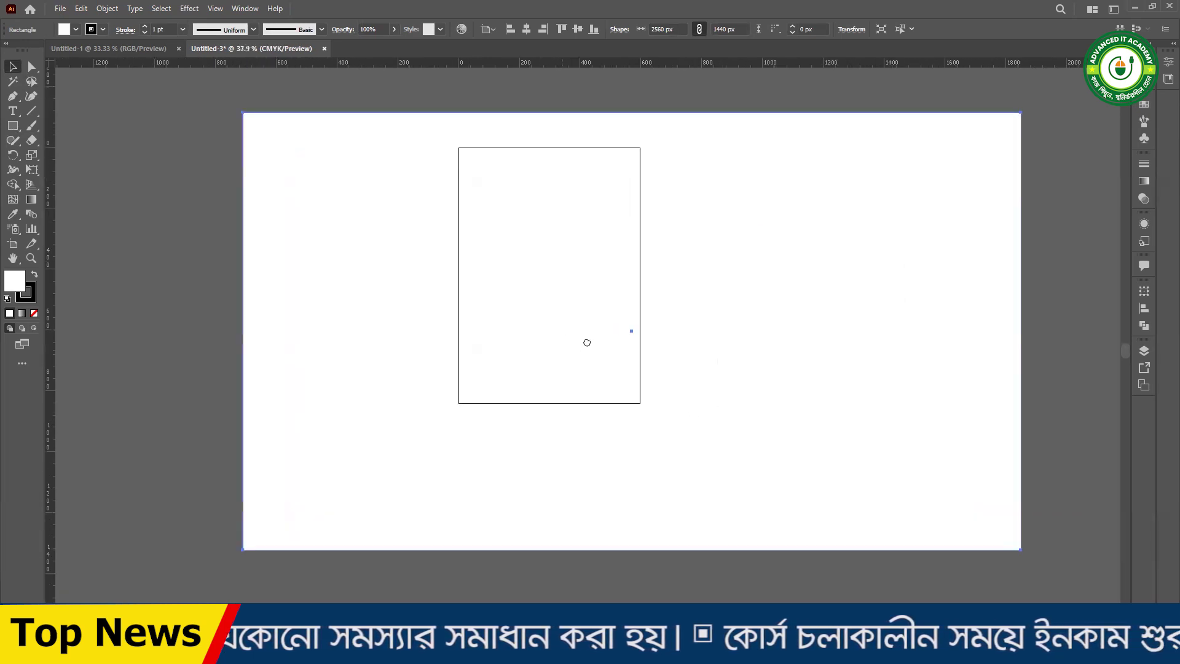
click(787, 342)
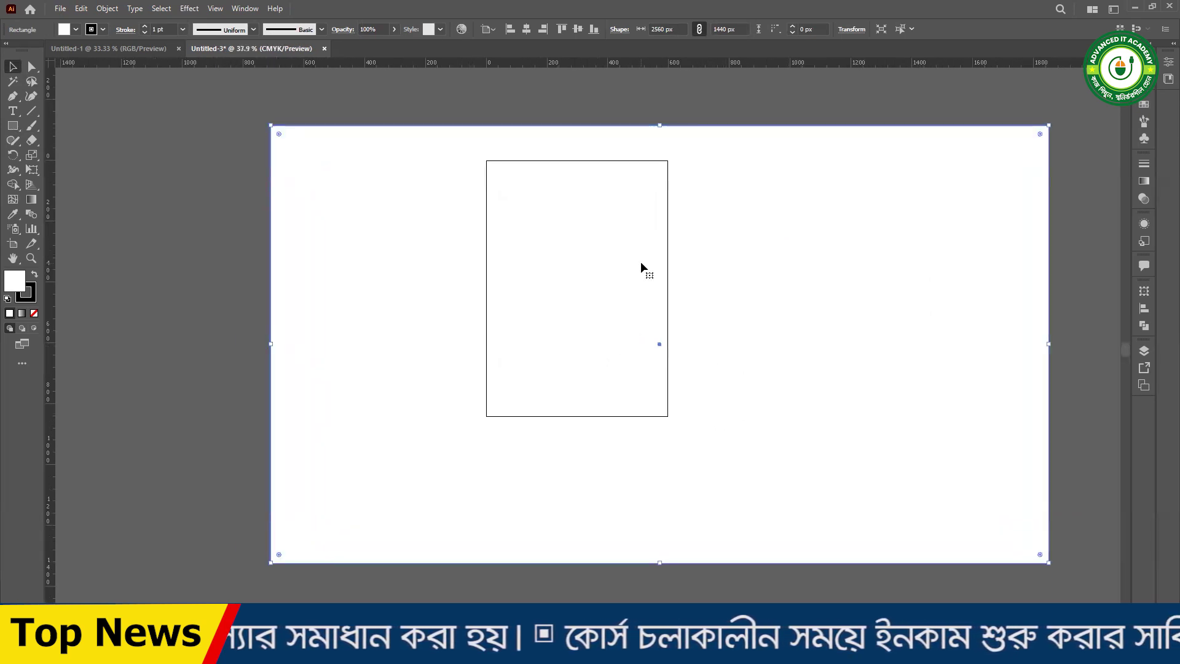
click(189, 176)
click(356, 218)
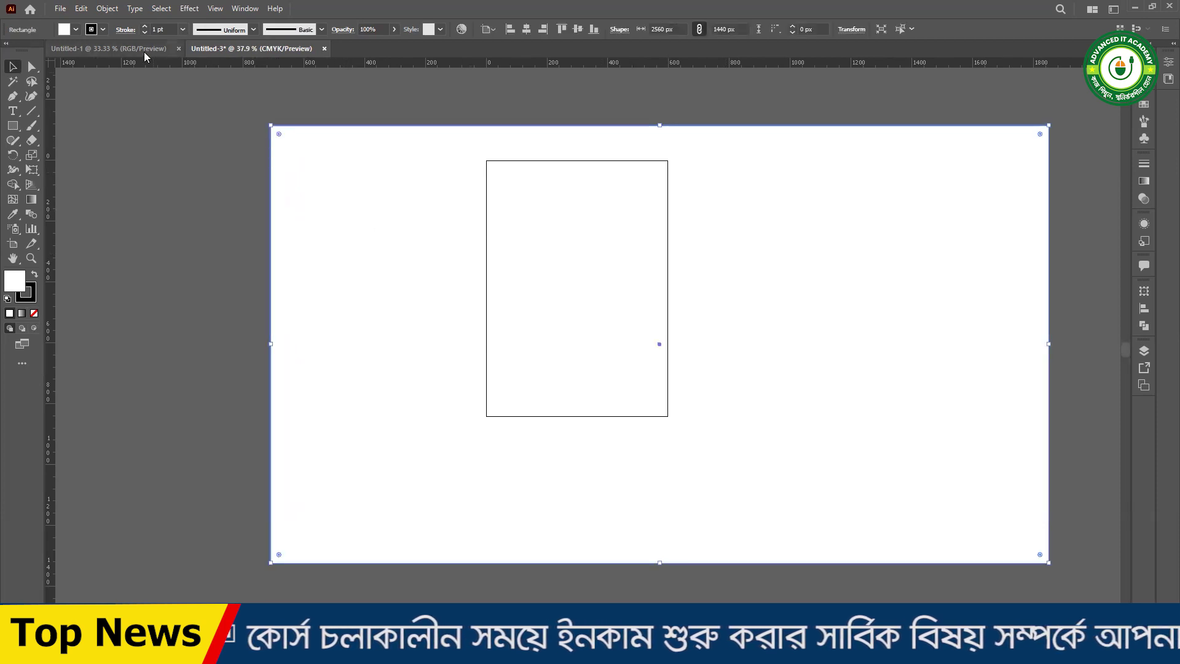
- Fit the artboard to the selected 2560 × 1440 px rectangle, then deselect it
click(107, 9)
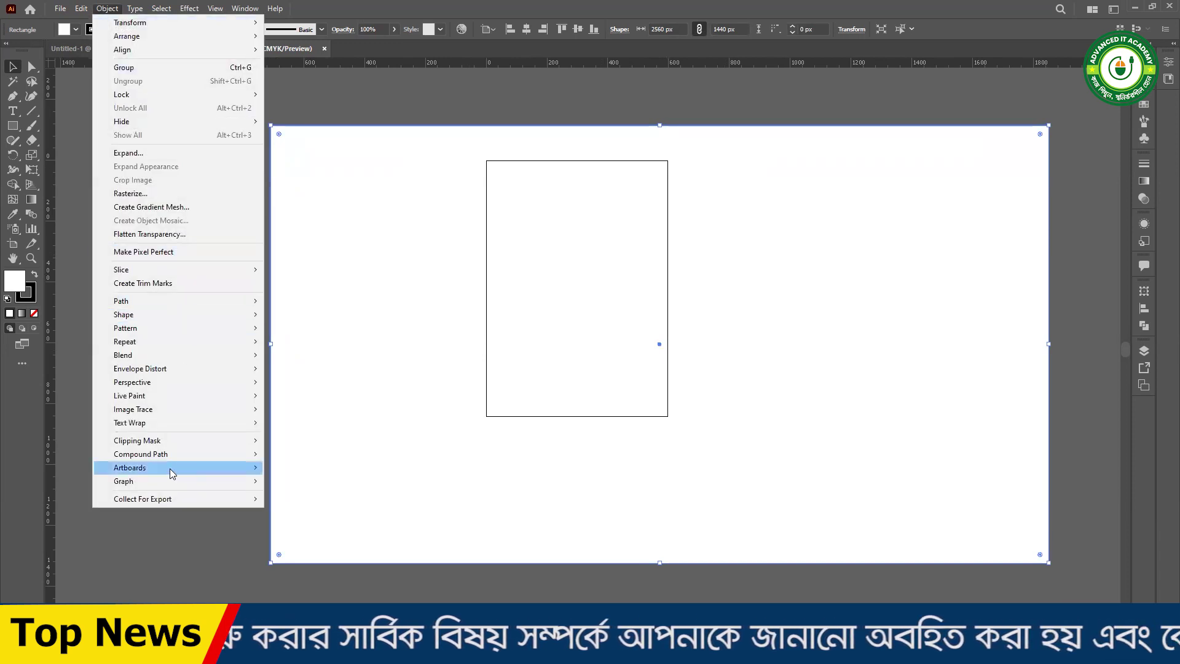
mouse_move(130, 467)
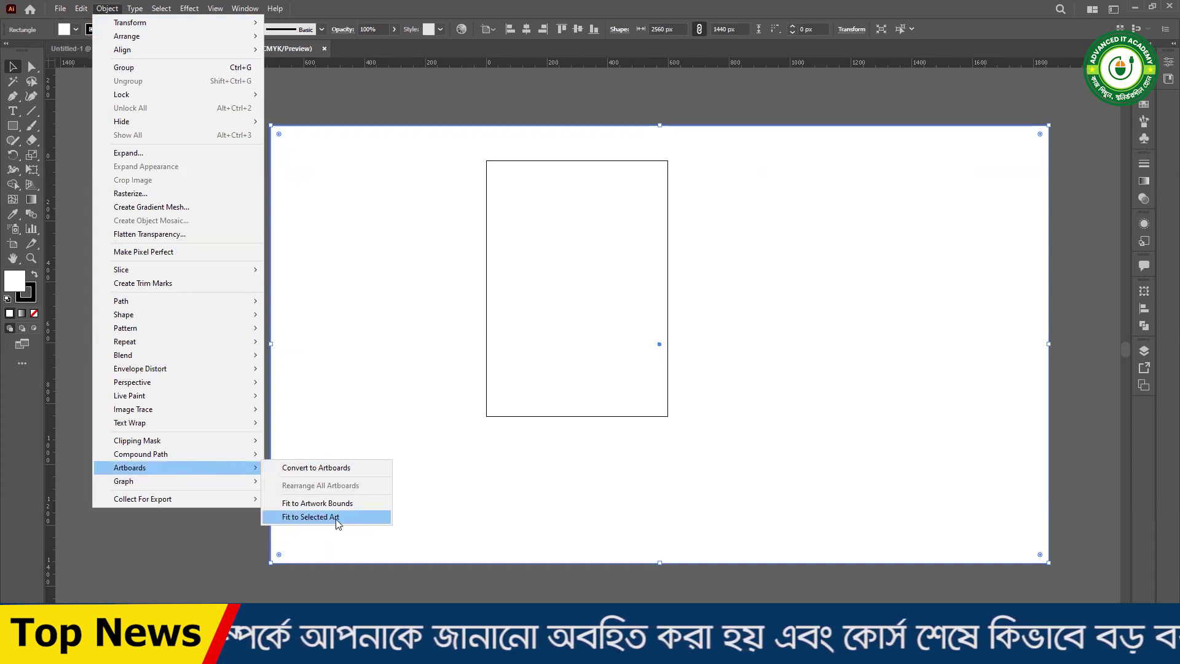
click(339, 519)
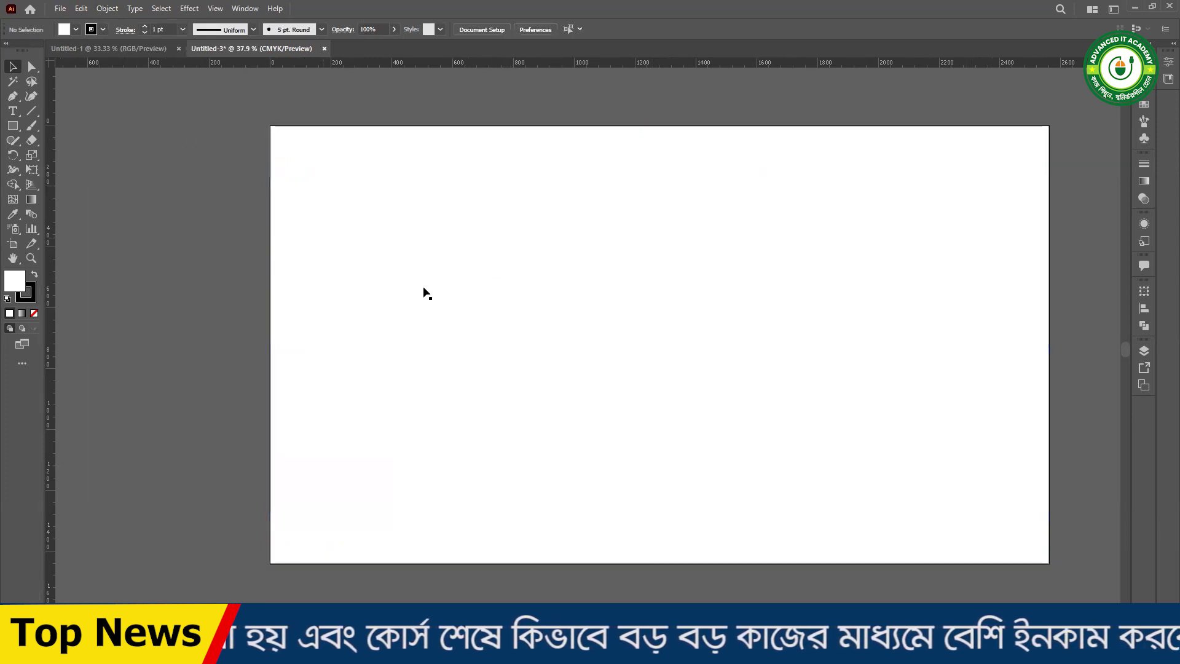
click(249, 227)
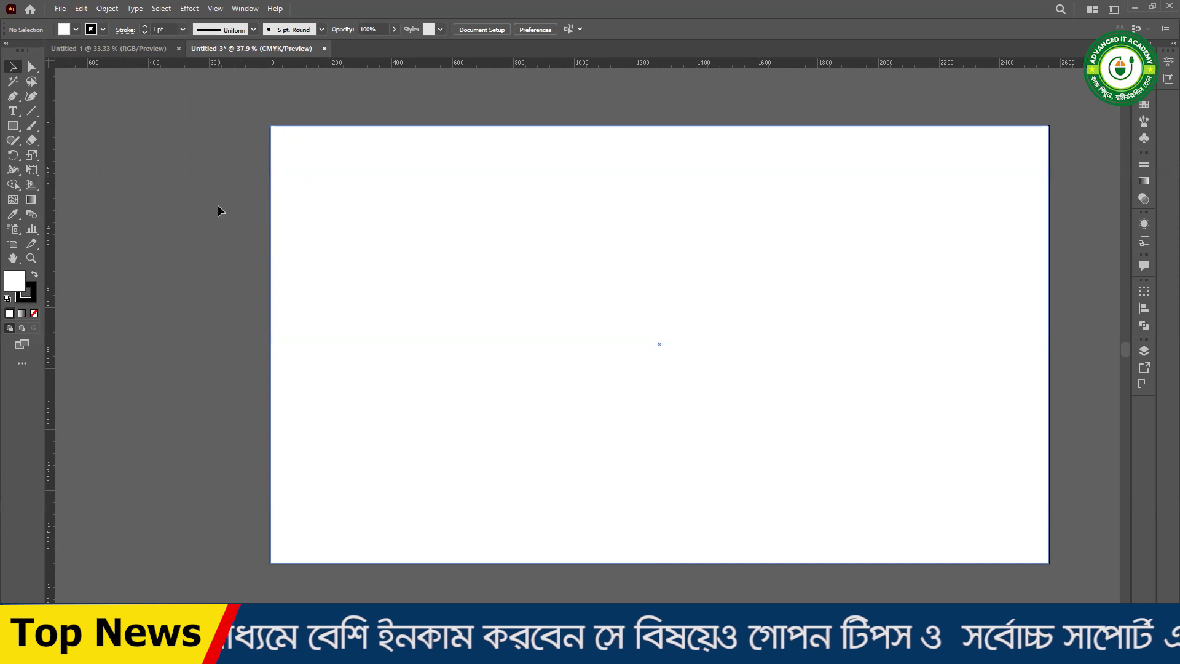
drag(207, 168, 495, 389)
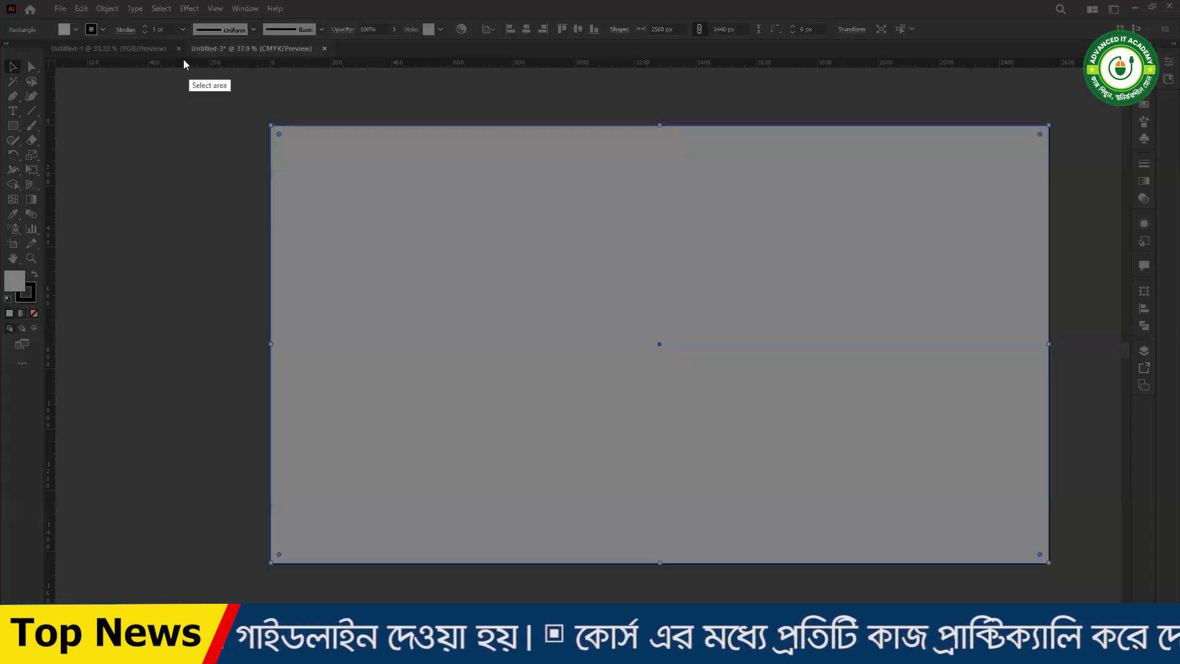
drag(179, 60, 779, 90)
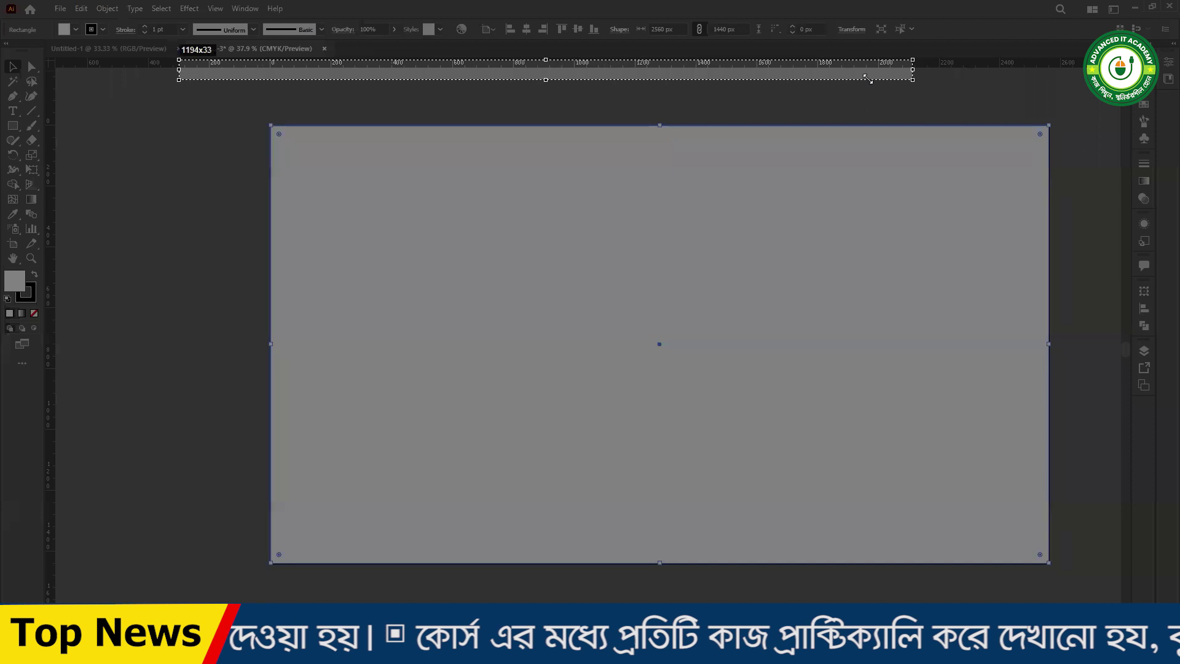
drag(779, 90, 750, 101)
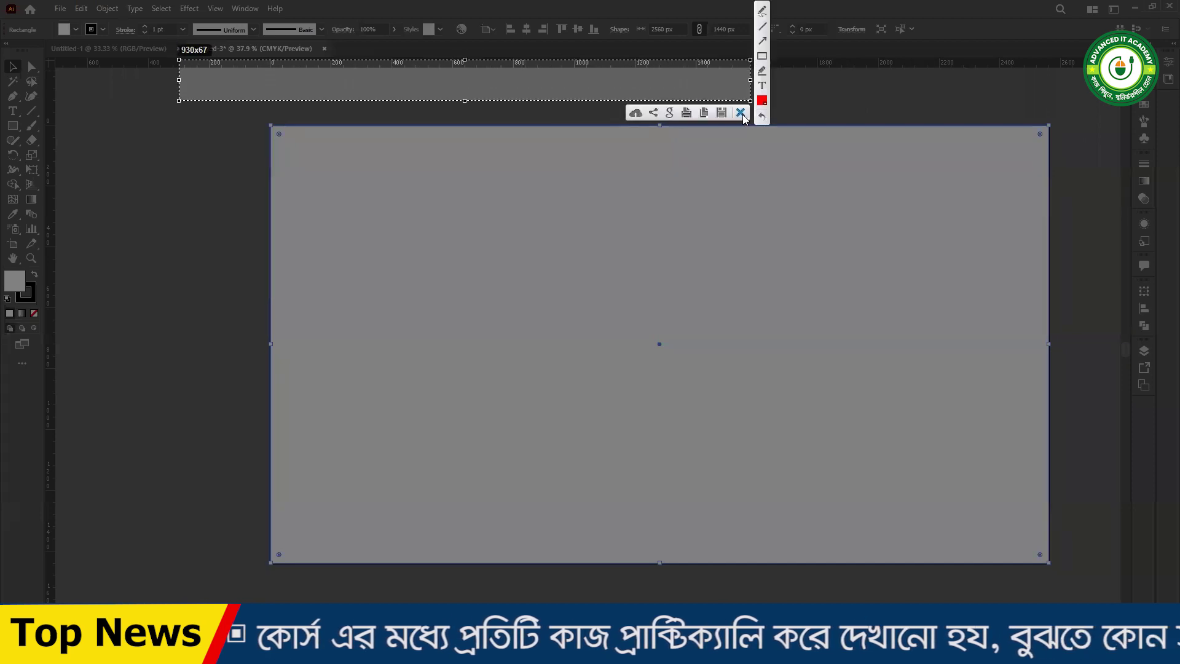
key(ctrl+c)
right_click(608, 66)
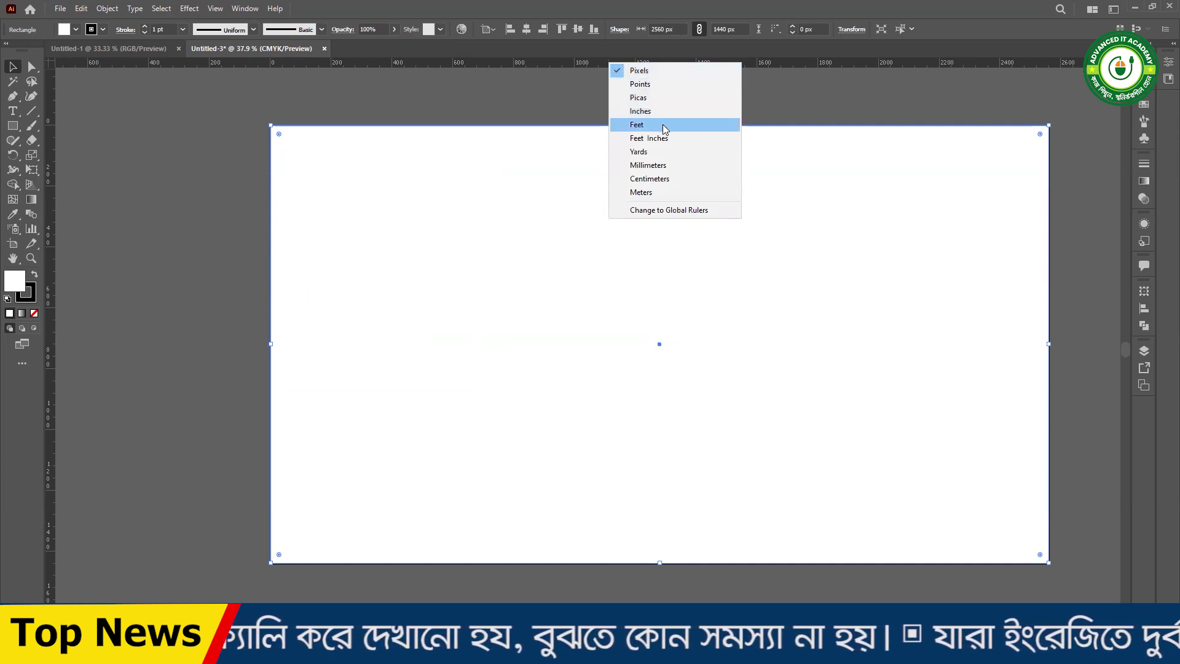
click(639, 71)
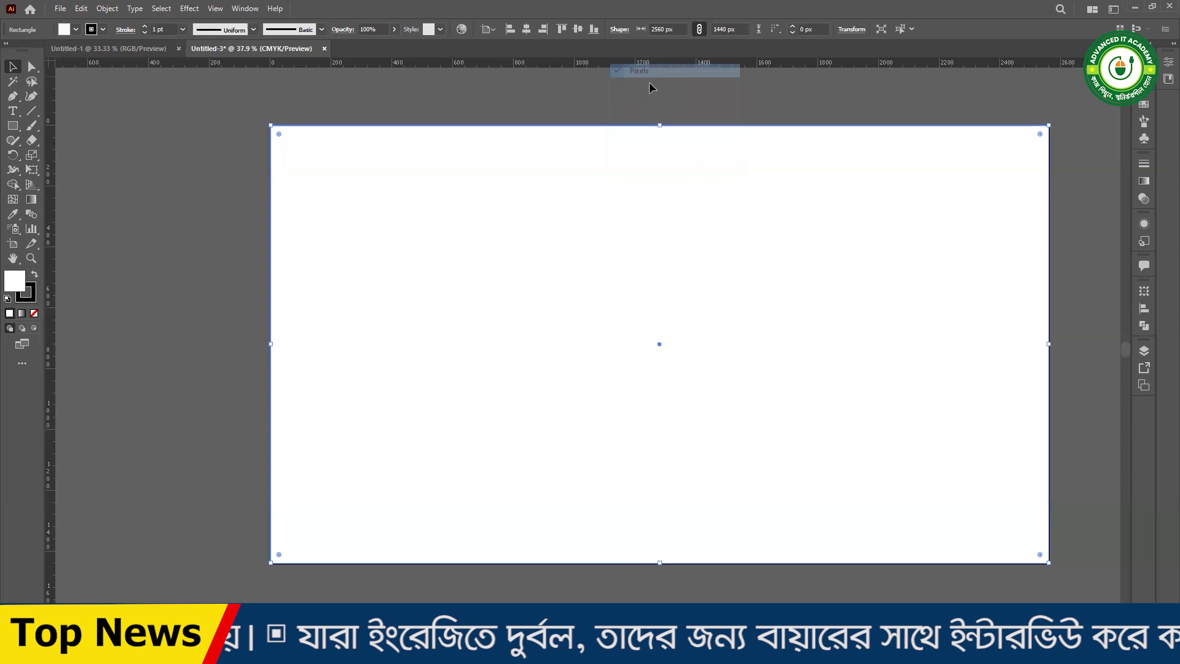
click(195, 154)
click(630, 271)
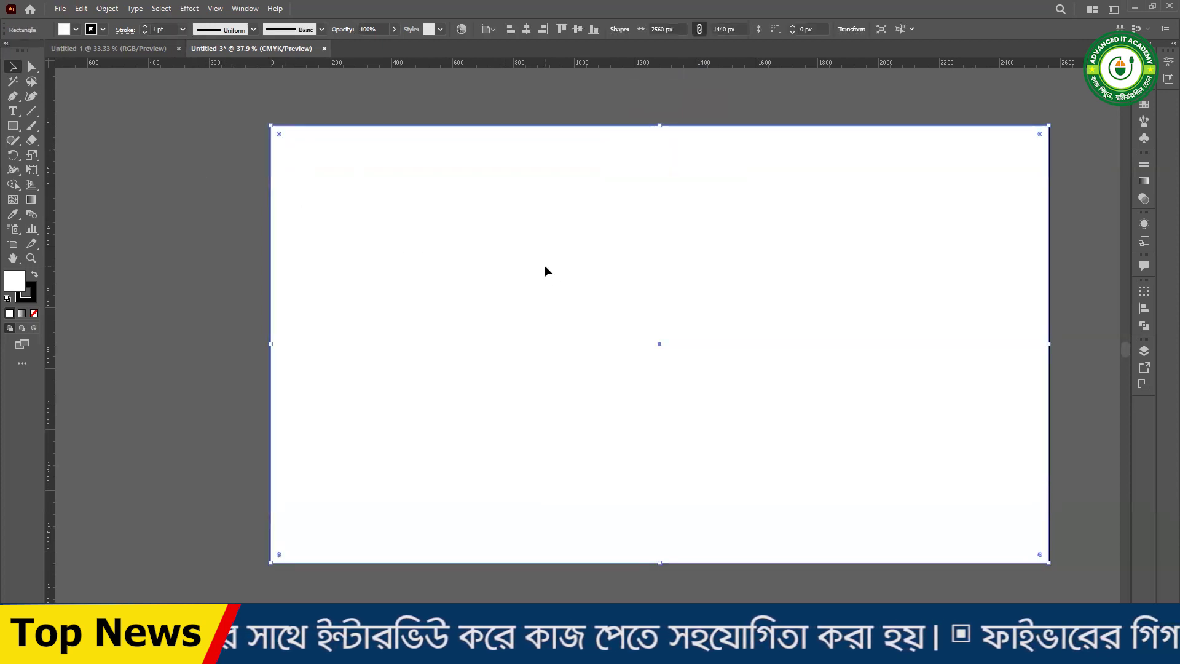
click(198, 206)
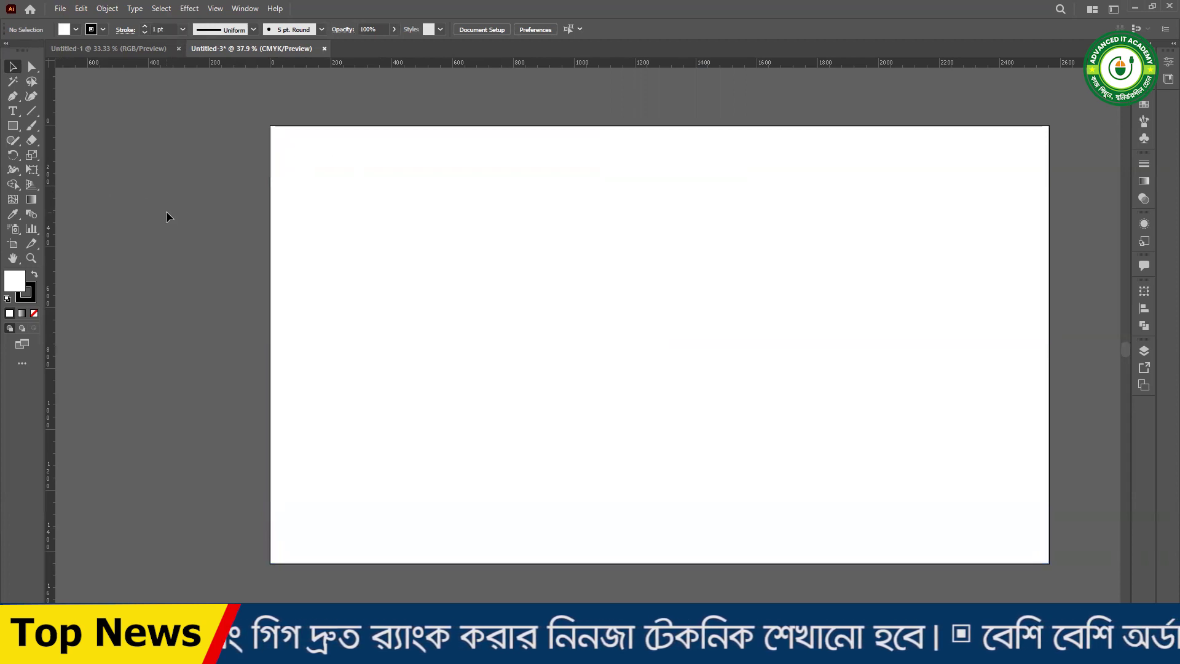
- Draw a rectangle 2560 px wide and 423 px tall using the Rectangle tool's size prompt
click(13, 129)
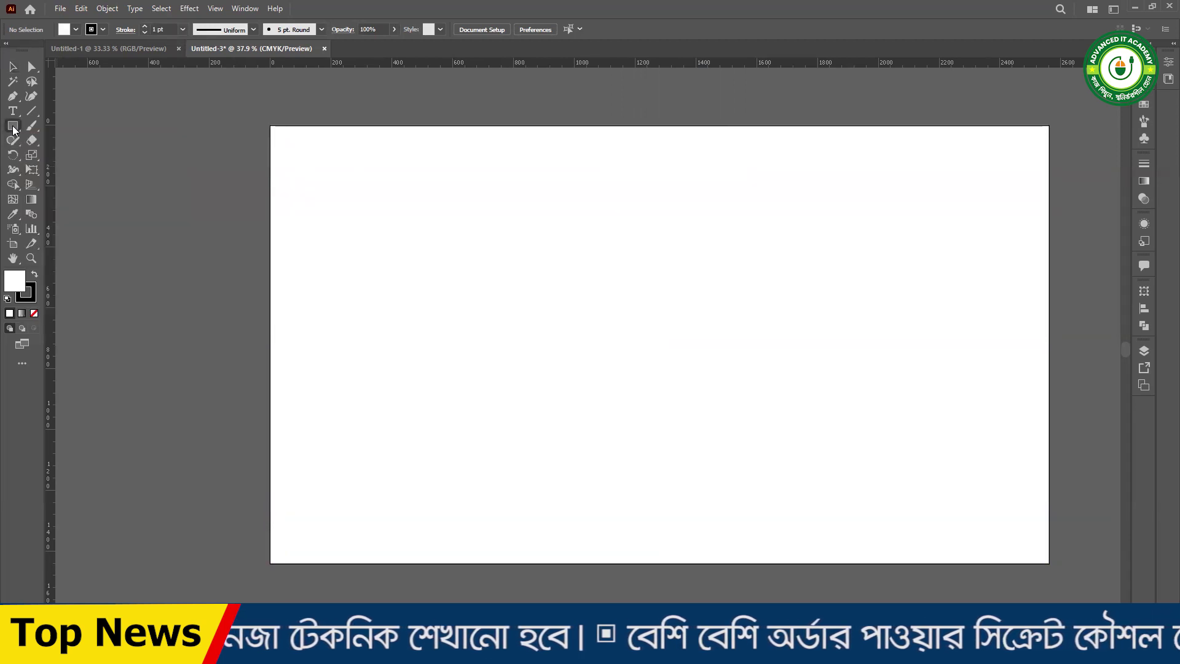
click(175, 246)
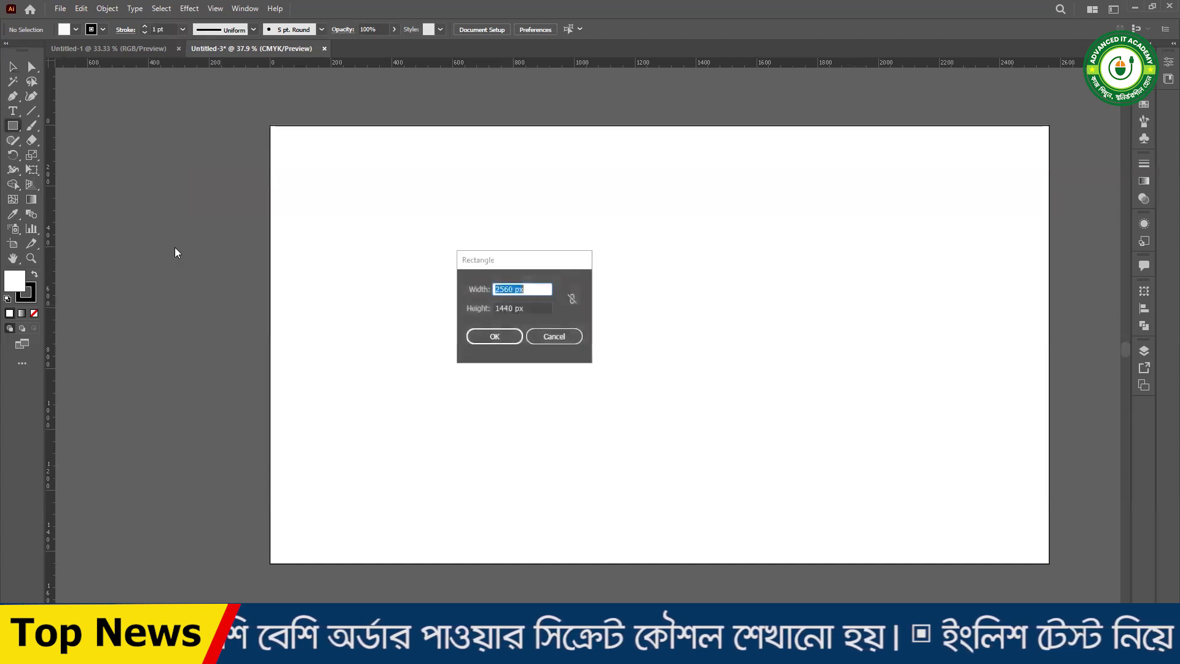
click(542, 290)
double_click(542, 291)
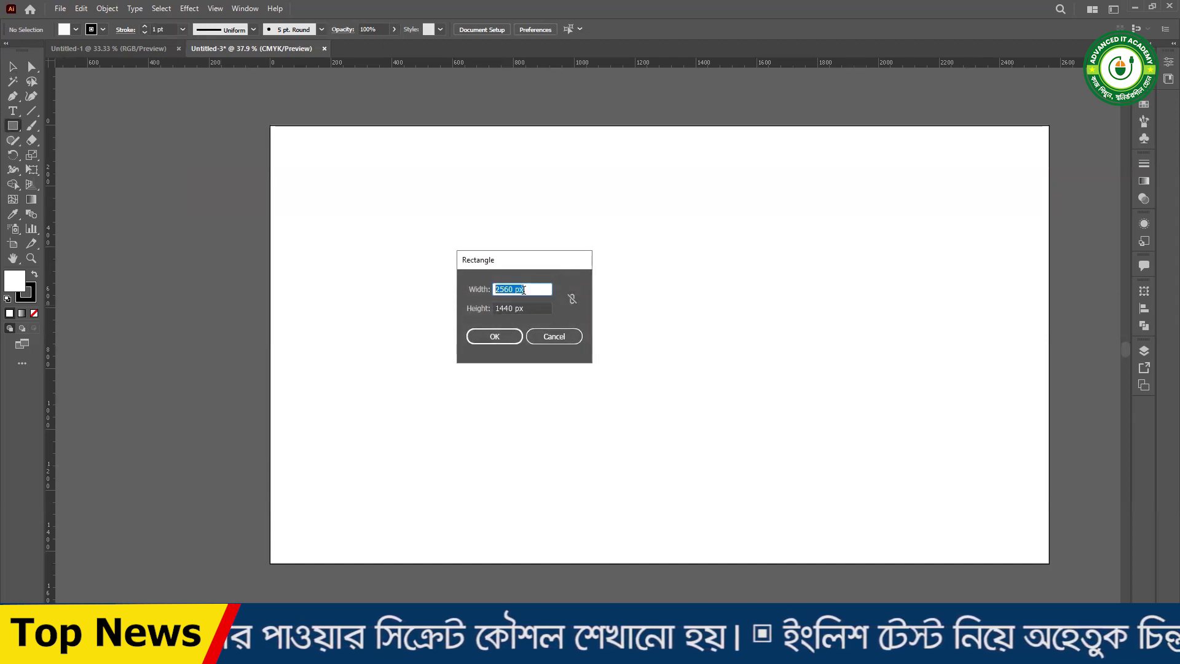
click(519, 289)
double_click(519, 289)
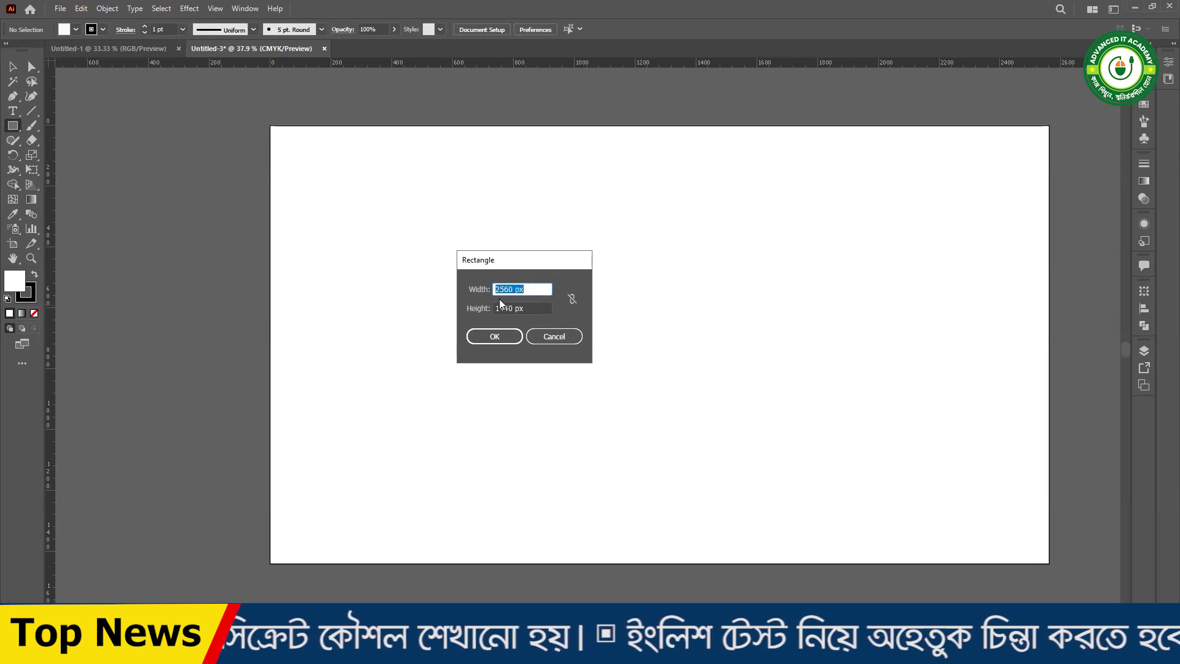
key(Tab)
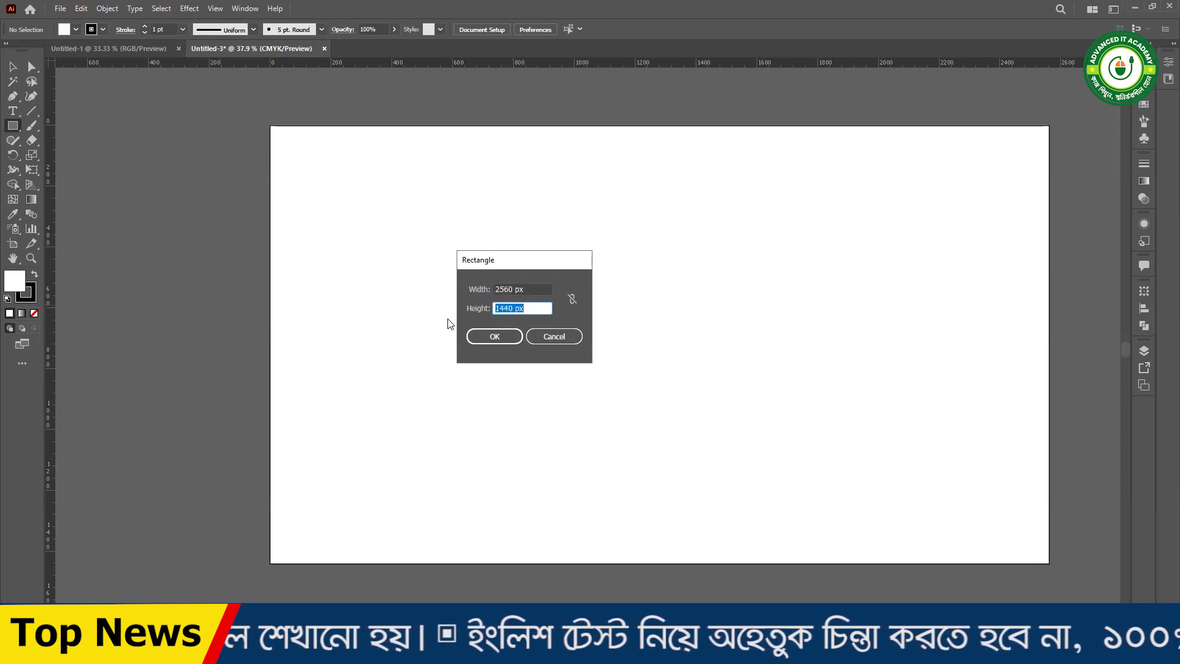
text(423)
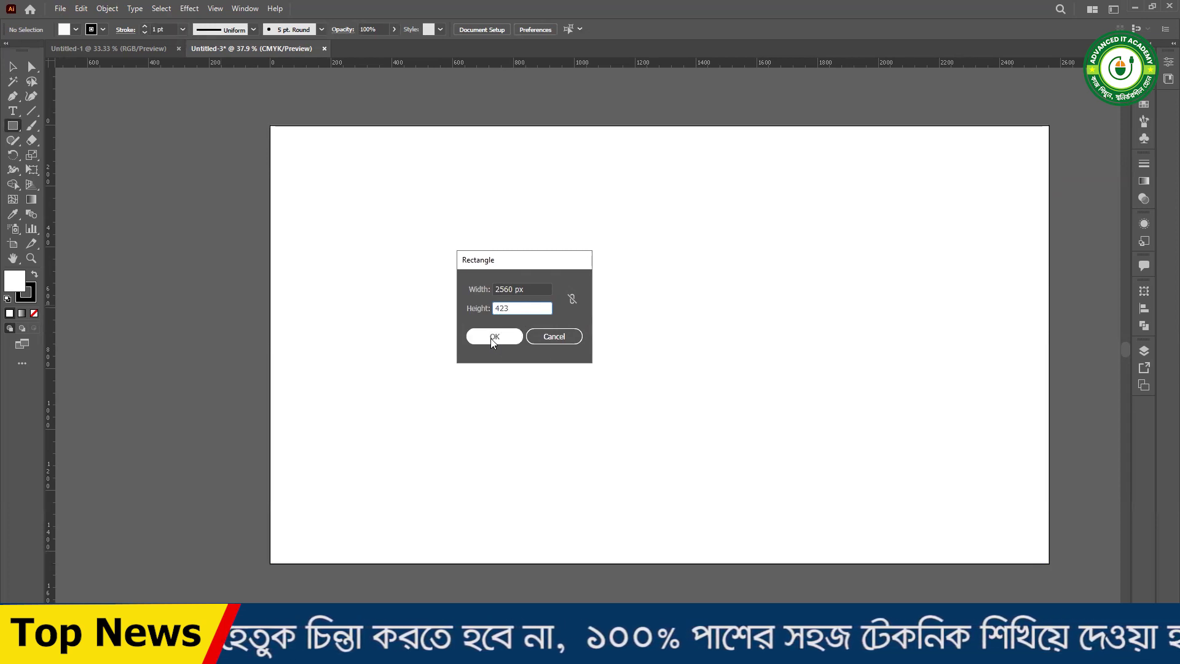
click(493, 337)
- Drag the 2560 × 423 px band onto the middle of the artboard
click(12, 66)
drag(422, 315, 566, 372)
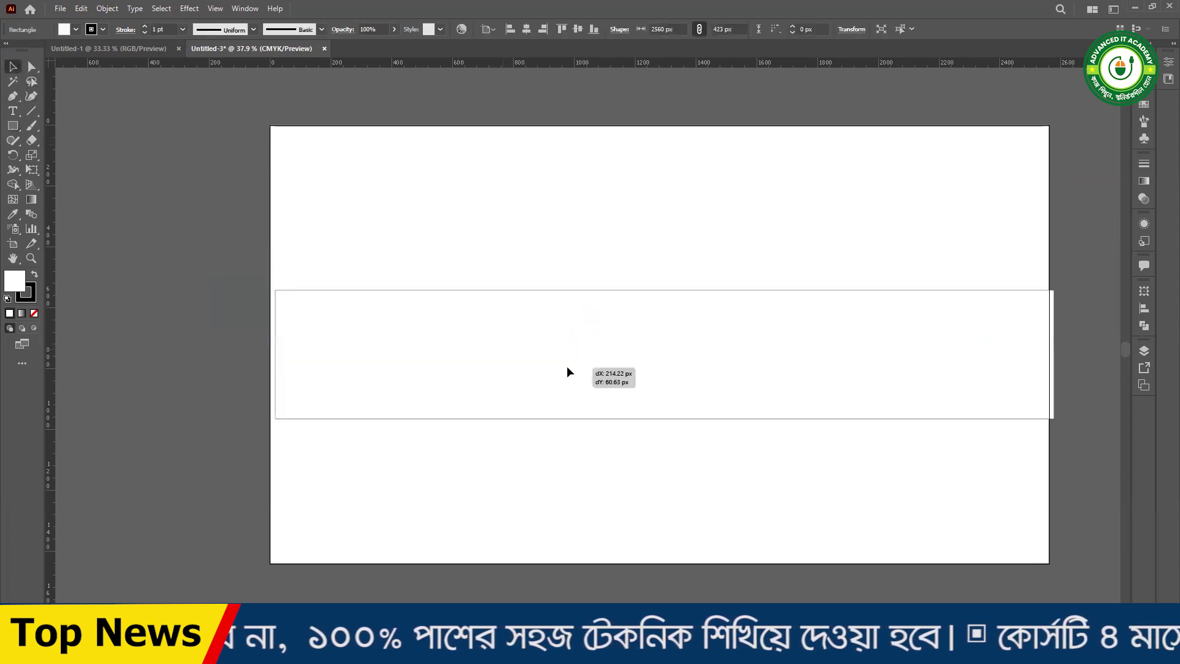
drag(567, 367, 553, 359)
drag(627, 370, 632, 374)
- Align the band and background rectangle on their horizontal and vertical centres
drag(92, 209, 703, 529)
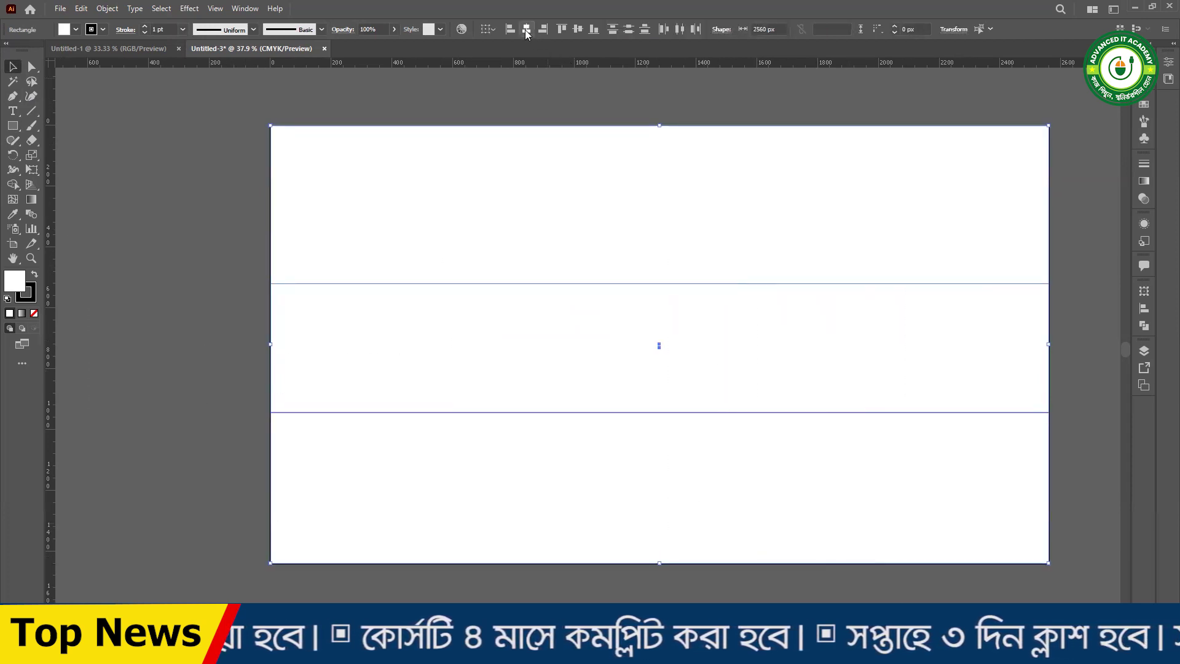
drag(415, 105, 761, 522)
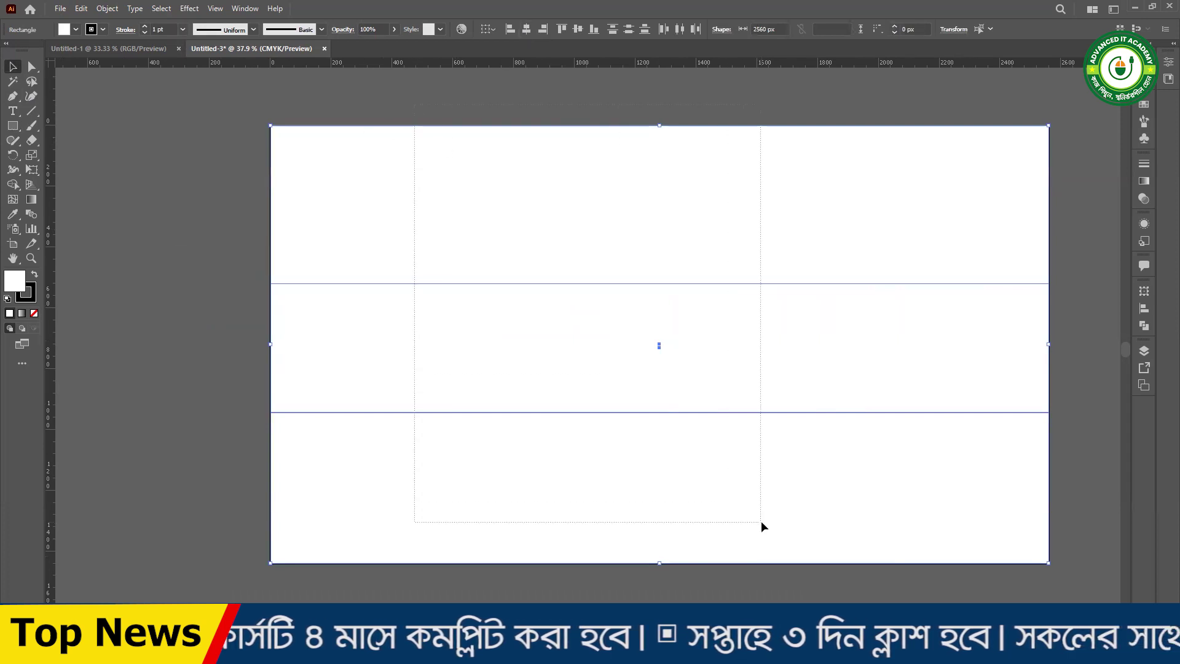
drag(140, 232, 742, 496)
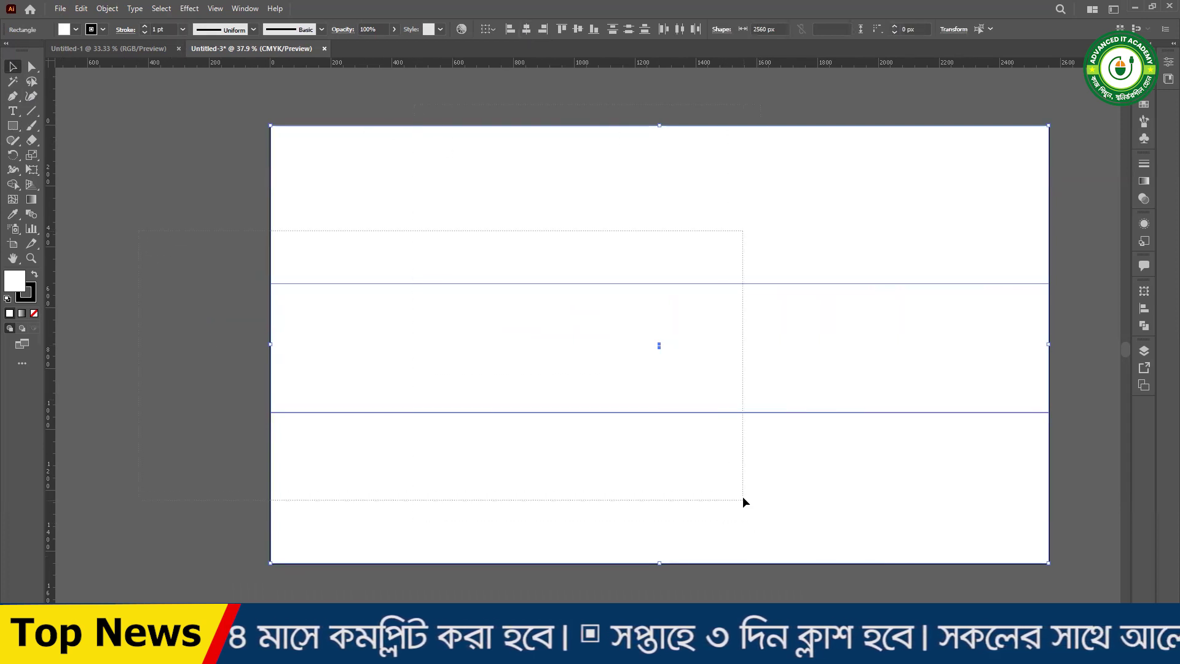
click(527, 28)
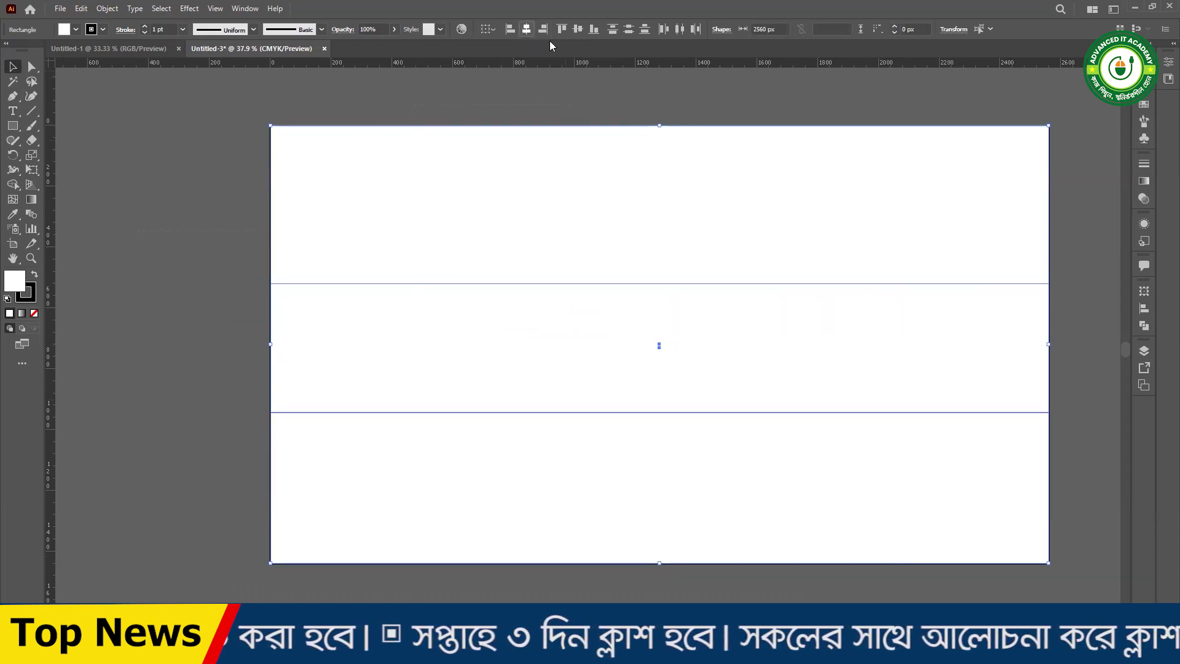
click(580, 27)
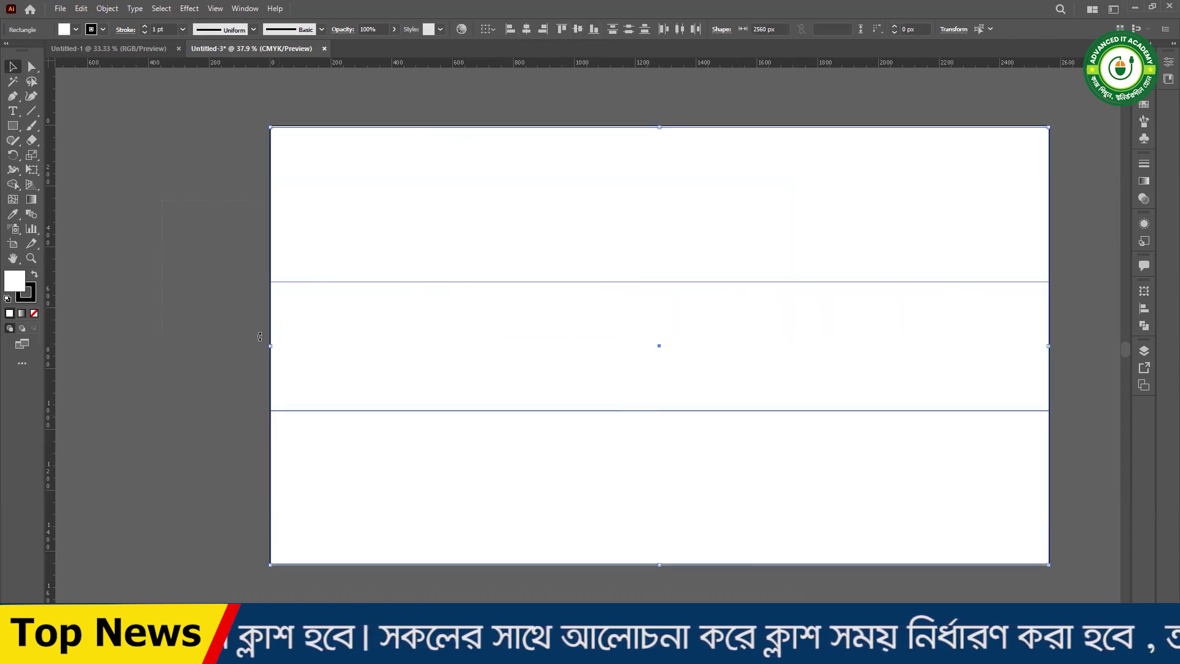
click(209, 286)
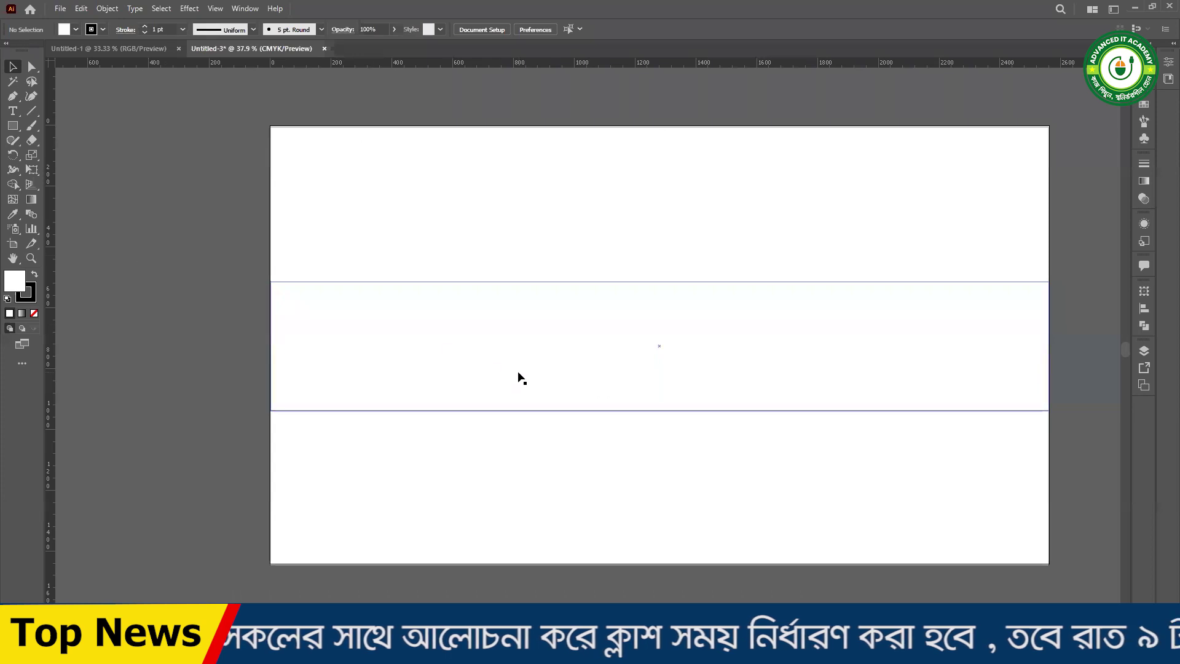
click(540, 363)
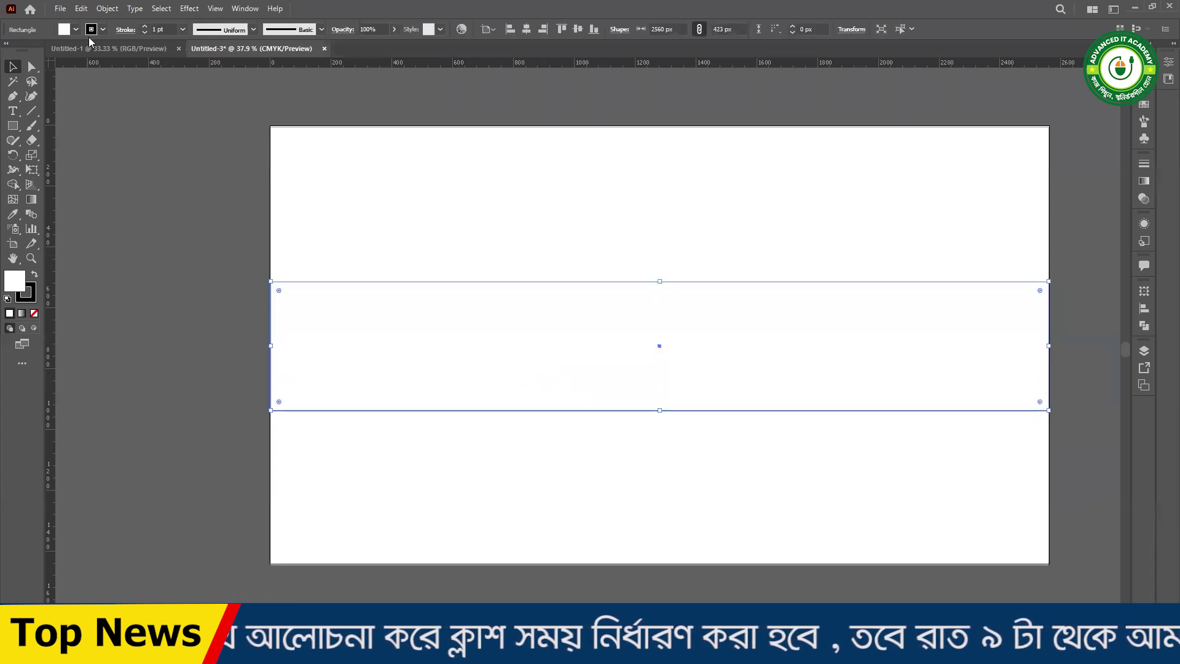
- Fill the middle band with a blue swatch and deselect it
click(75, 29)
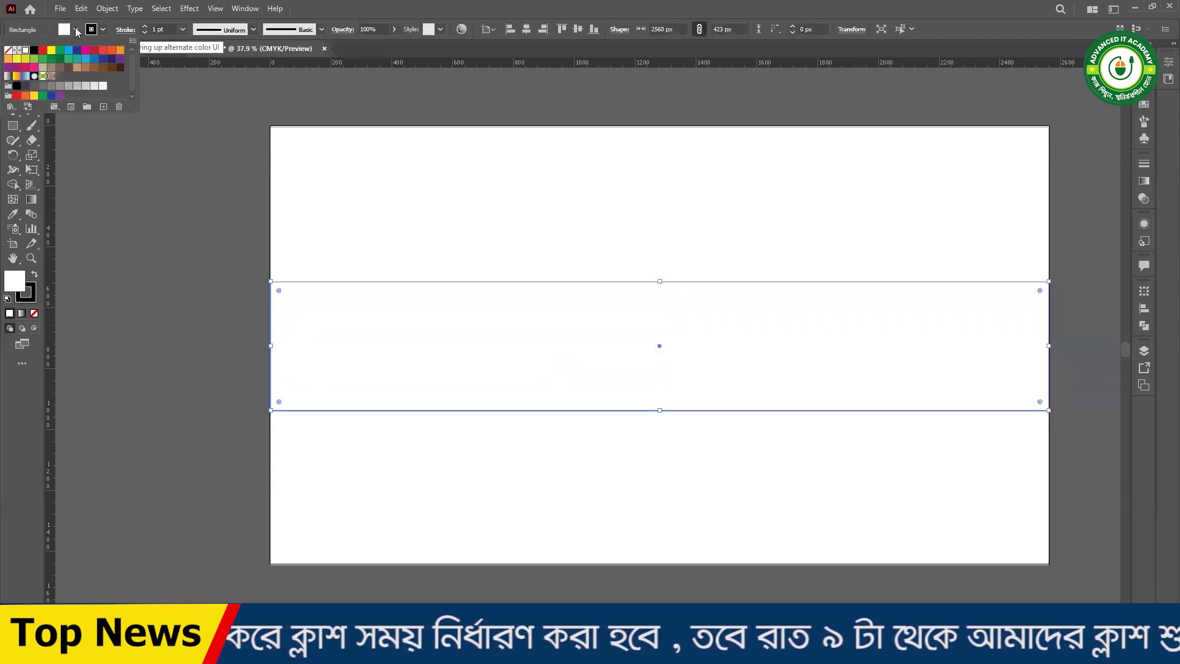
click(87, 62)
click(166, 277)
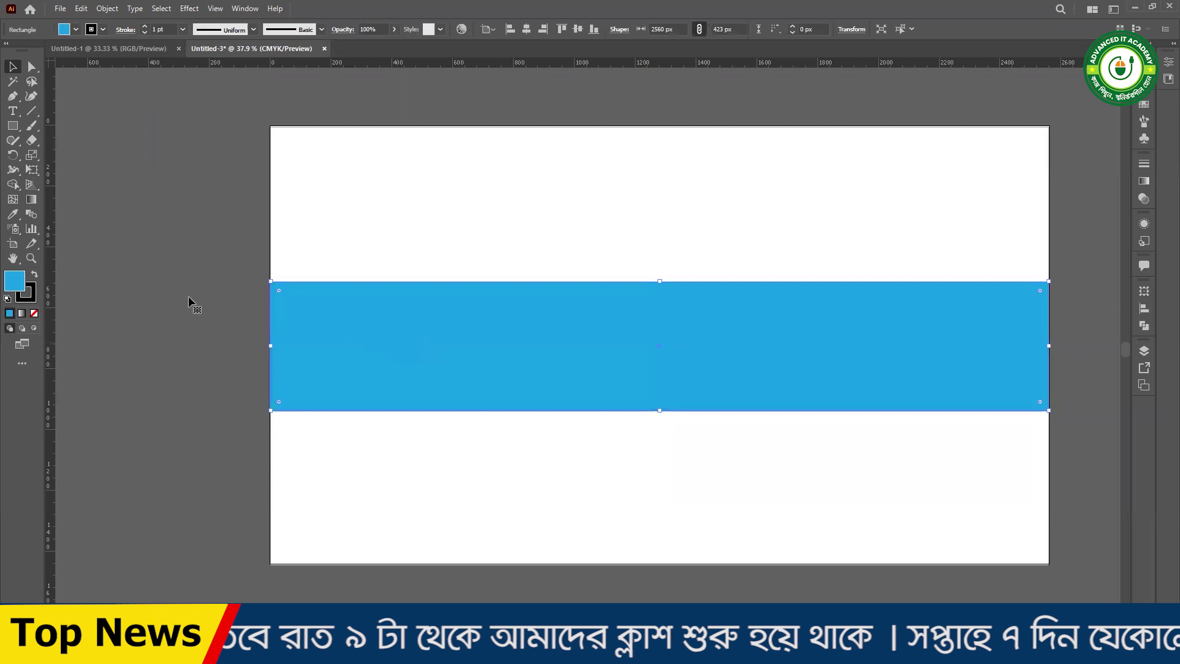
- Dismiss the canvas context menu and bring up the size prompt for another rectangle
right_click(172, 246)
right_click(152, 212)
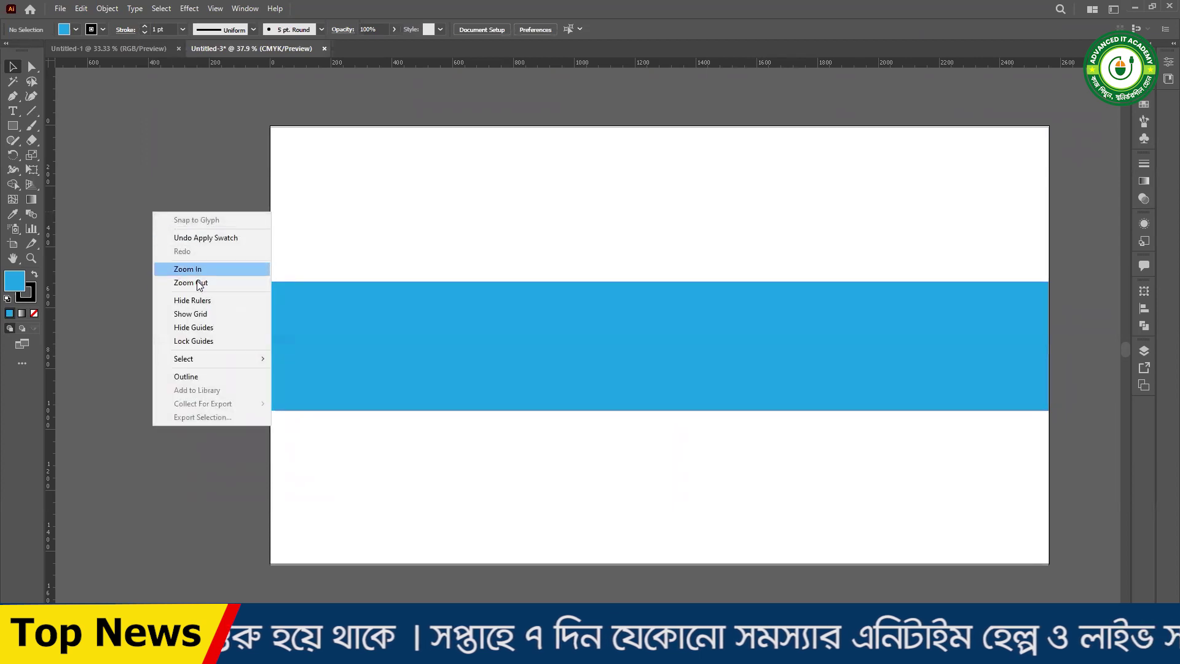
click(138, 209)
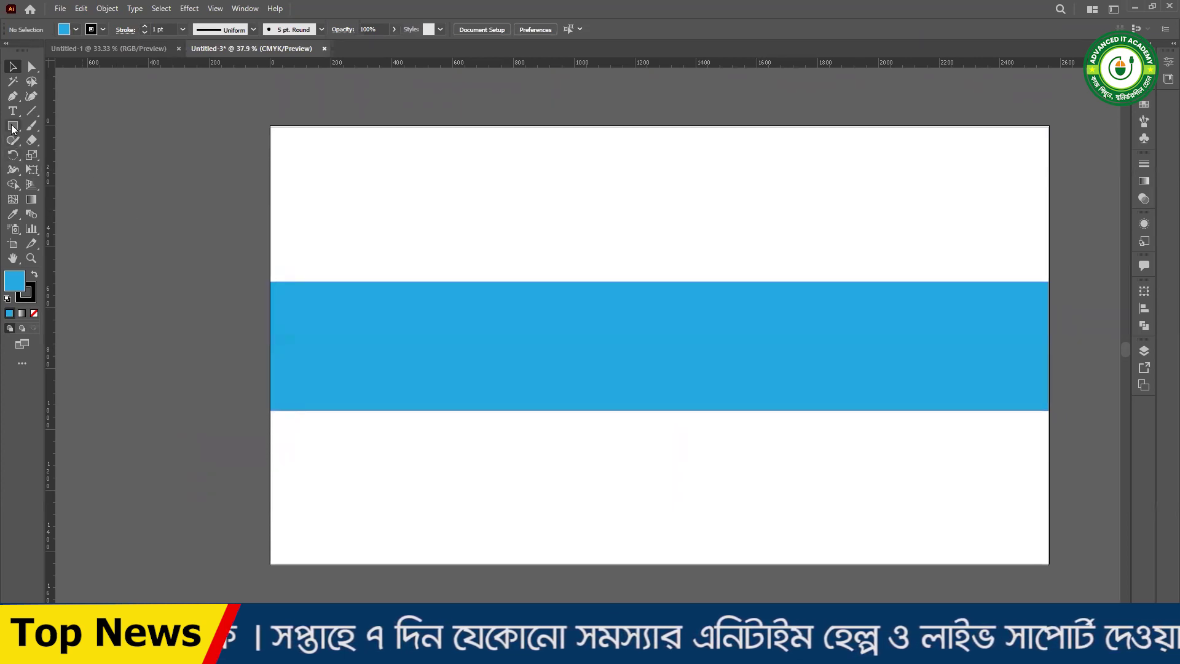
click(212, 237)
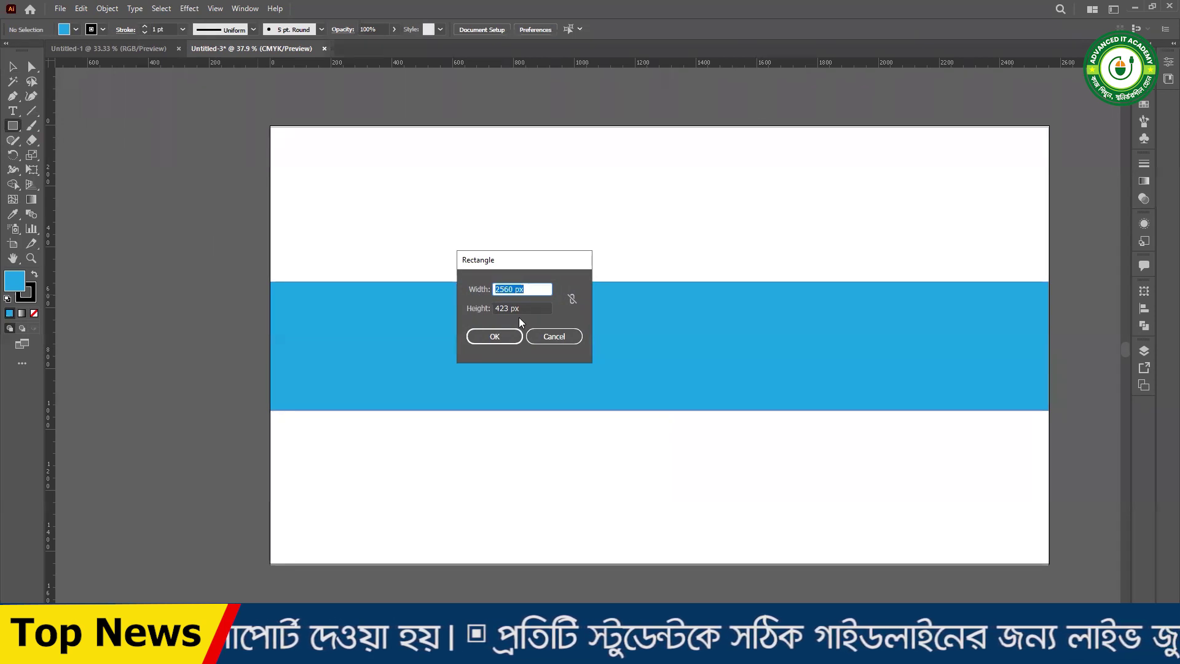
- Create an 1855 × 423 px rectangle
text(1855)
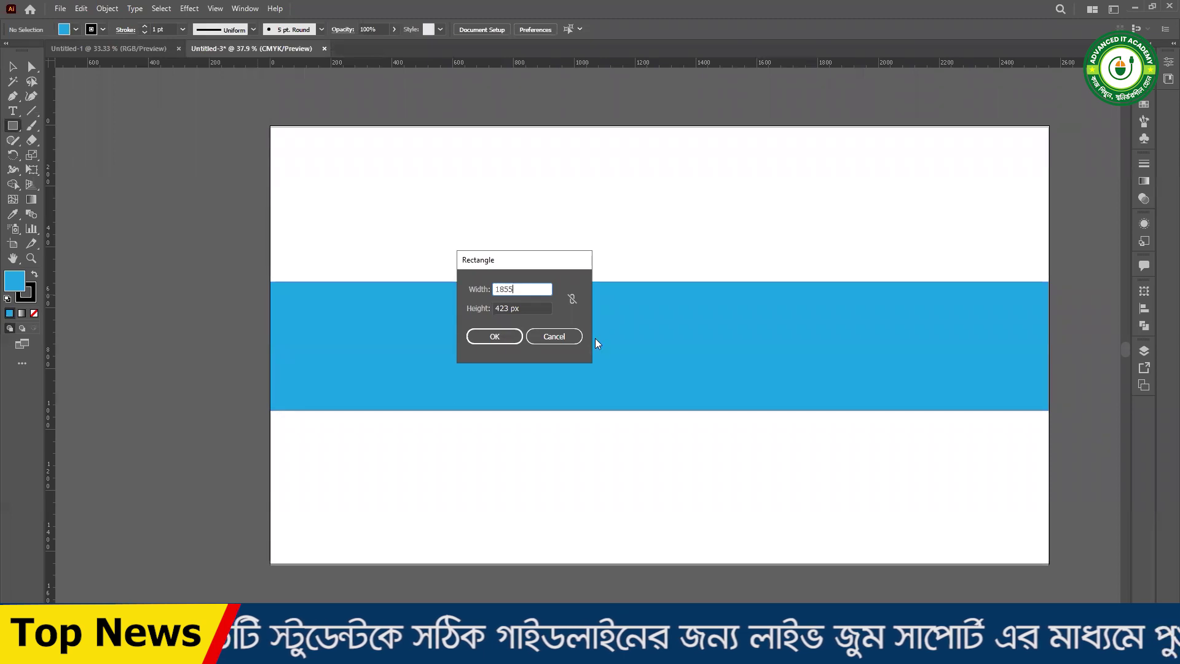
key(Tab)
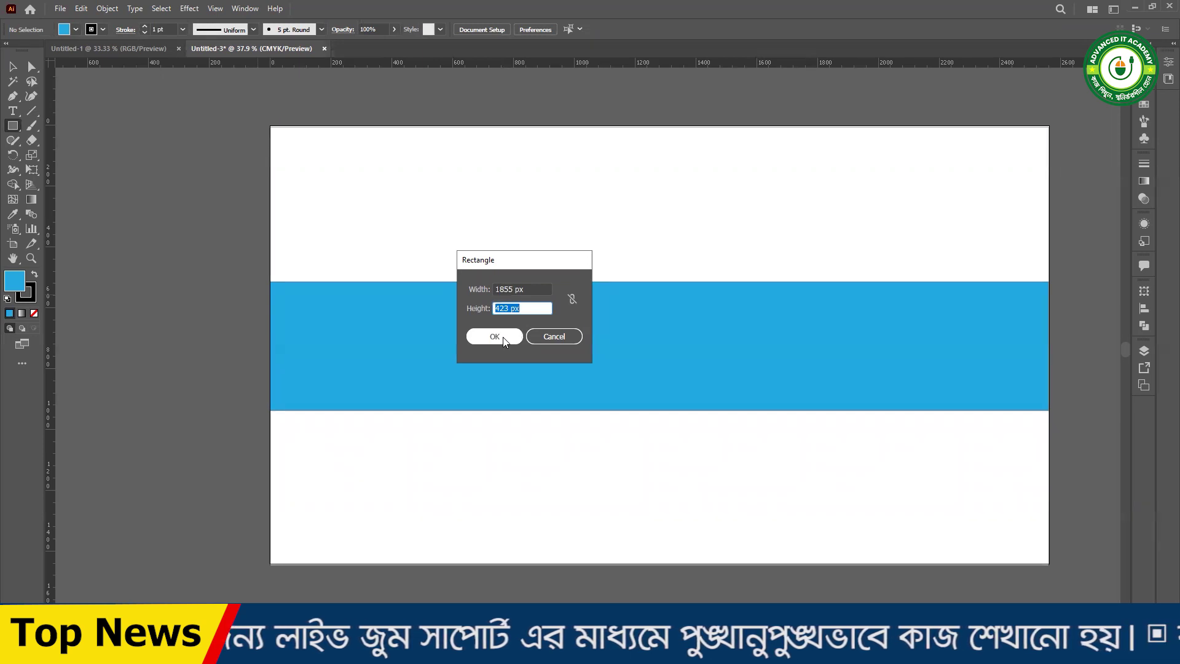
click(495, 337)
- Move the new rectangle over the band and fill it with a darker blue swatch
click(13, 66)
drag(290, 263, 350, 222)
drag(462, 238, 501, 291)
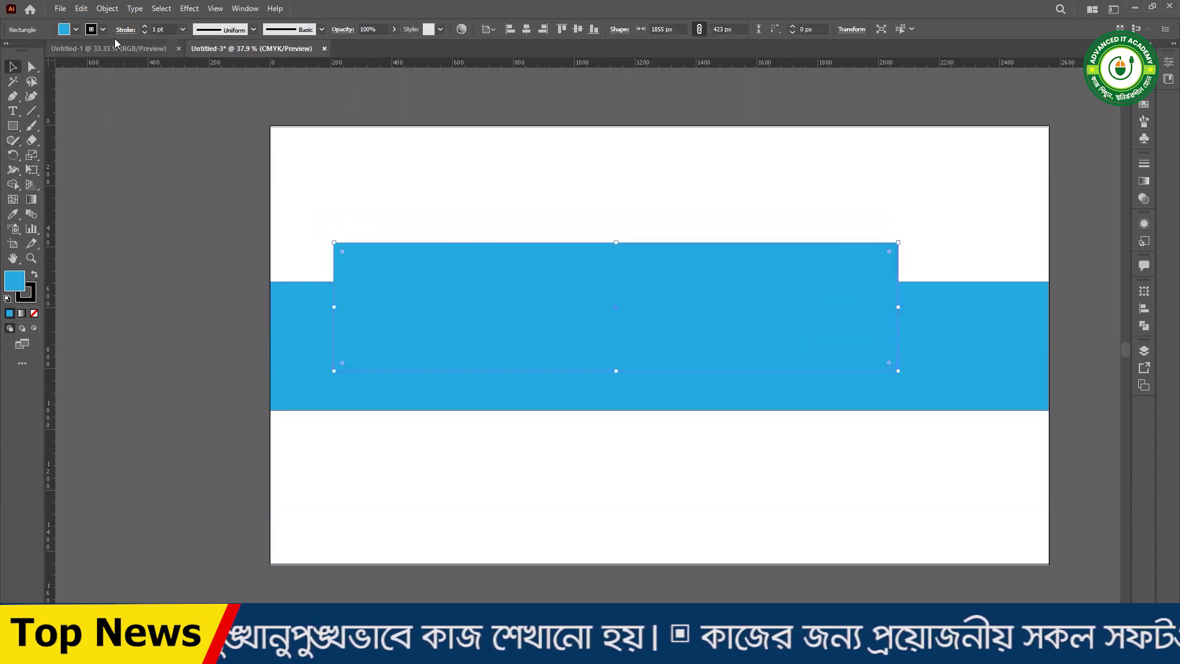
click(76, 31)
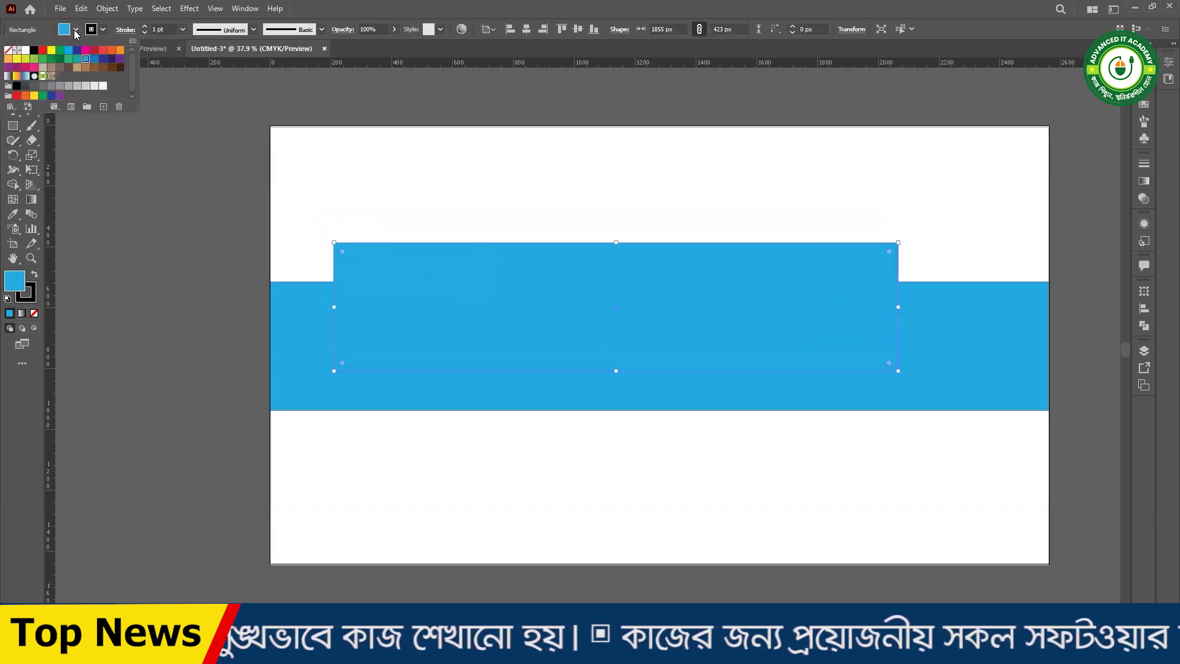
click(97, 58)
drag(115, 178, 471, 378)
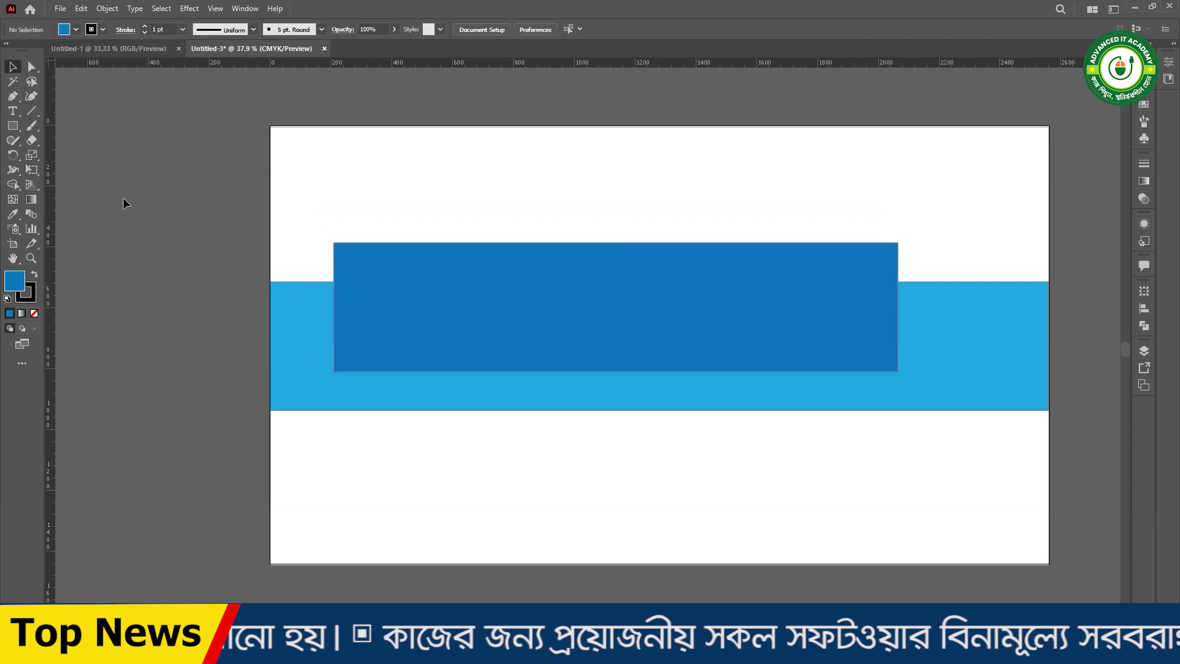
- Set the stroke of all three shapes to None and centre them horizontally and vertically
drag(117, 217, 593, 448)
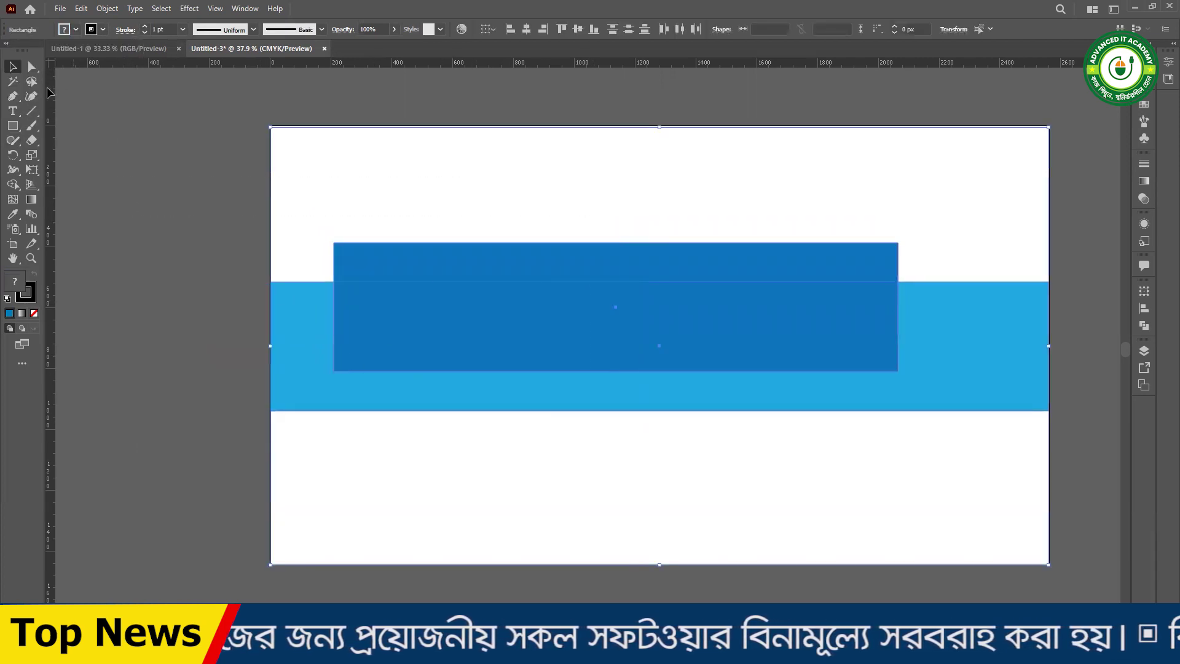
click(103, 30)
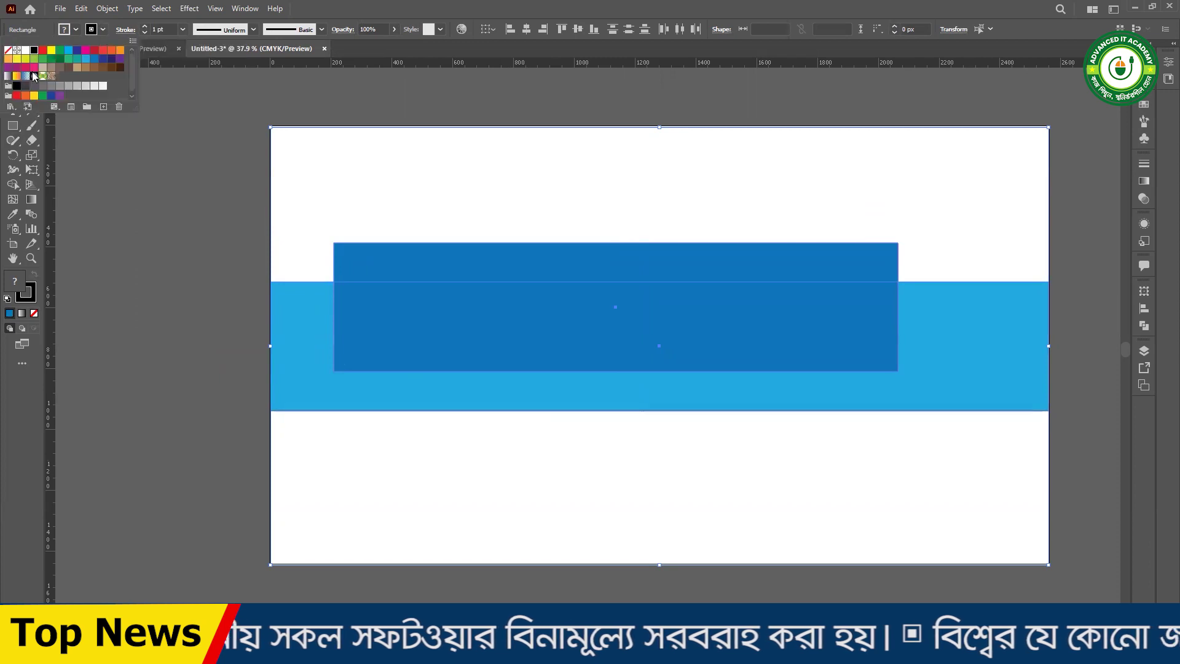
click(8, 49)
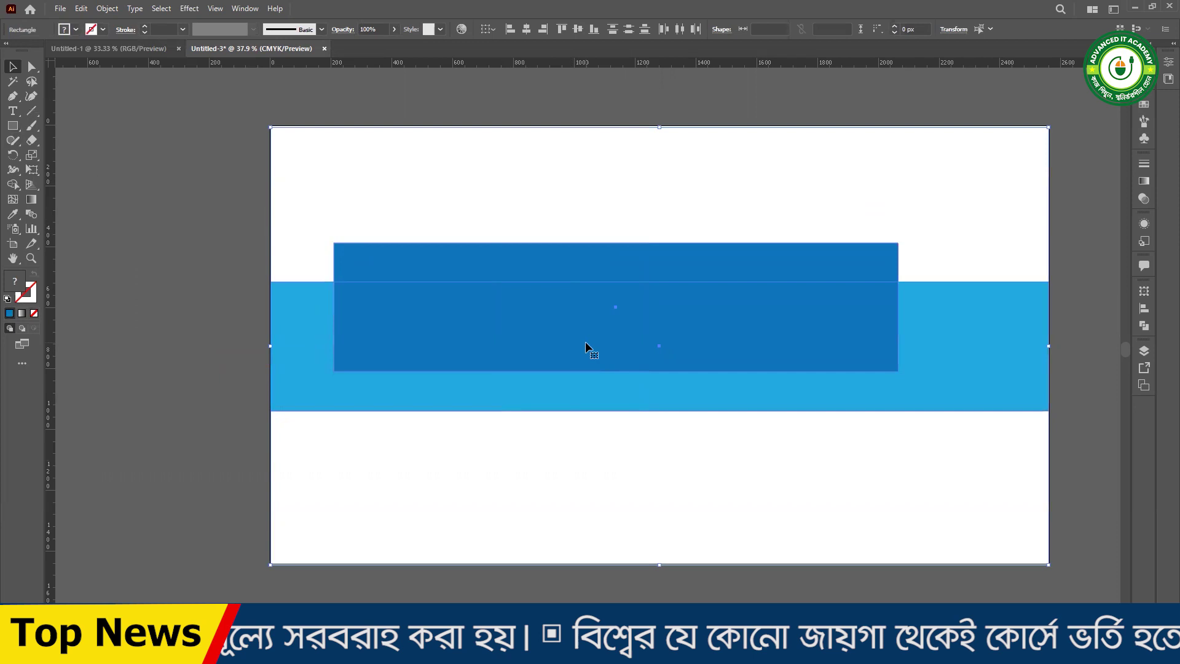
click(527, 29)
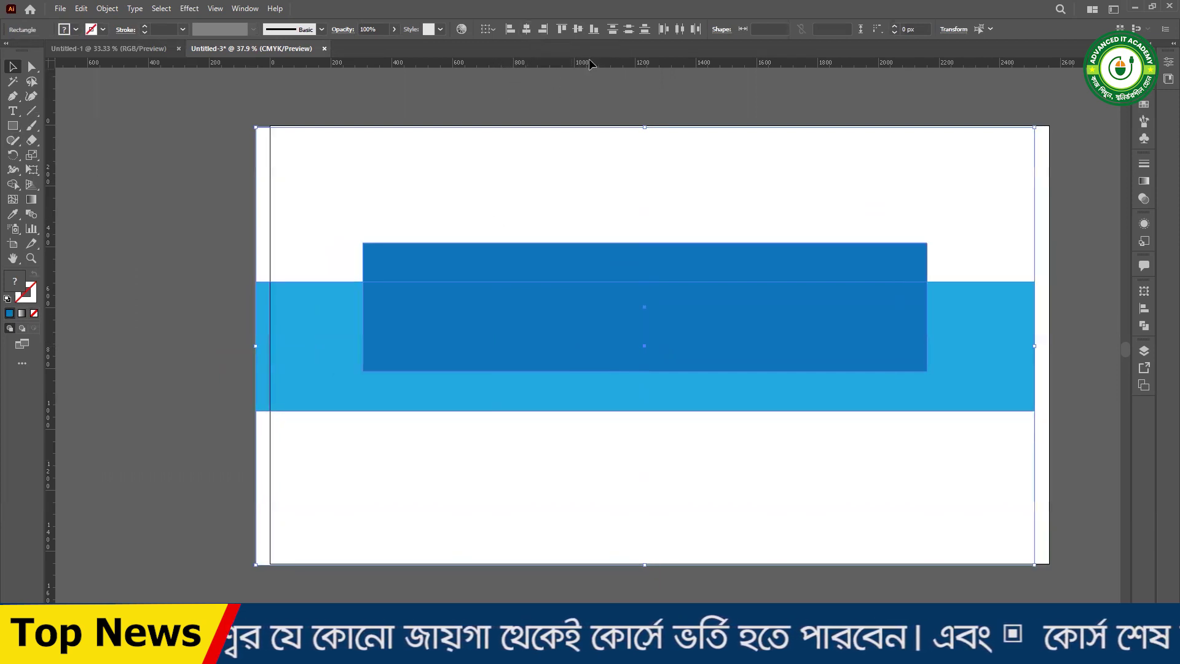
click(577, 29)
click(161, 234)
- Put the background and band back onto the artboard, then select each rectangle in turn
click(696, 424)
drag(455, 264, 472, 269)
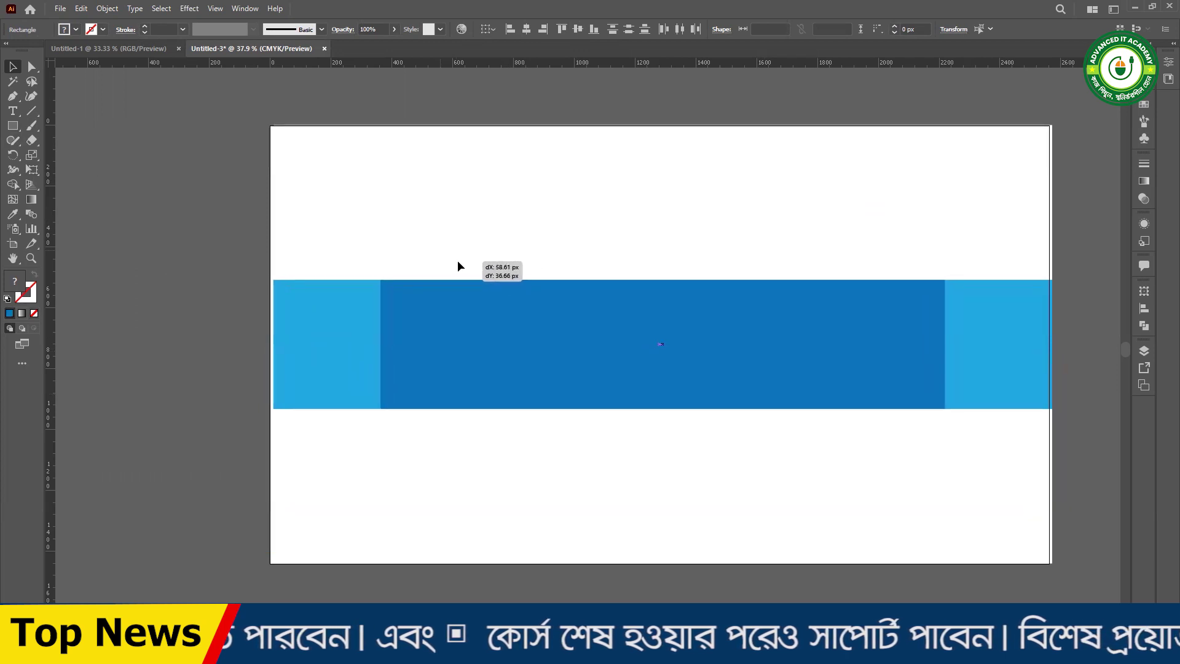
drag(471, 266, 456, 263)
click(177, 203)
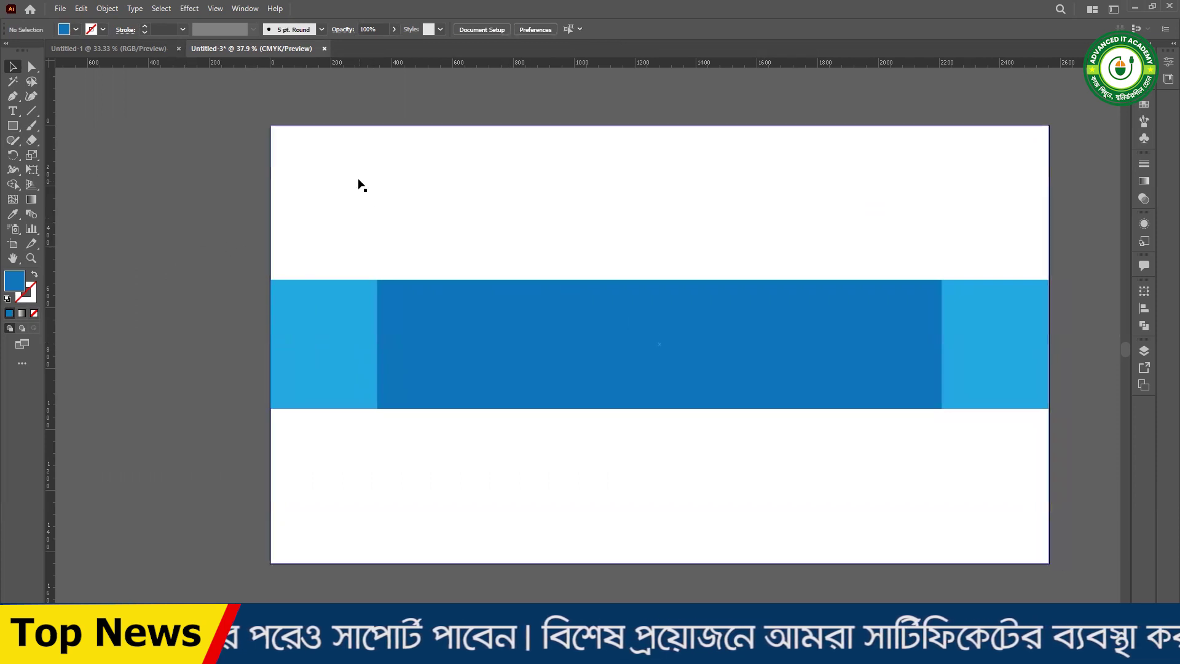
drag(294, 174, 263, 322)
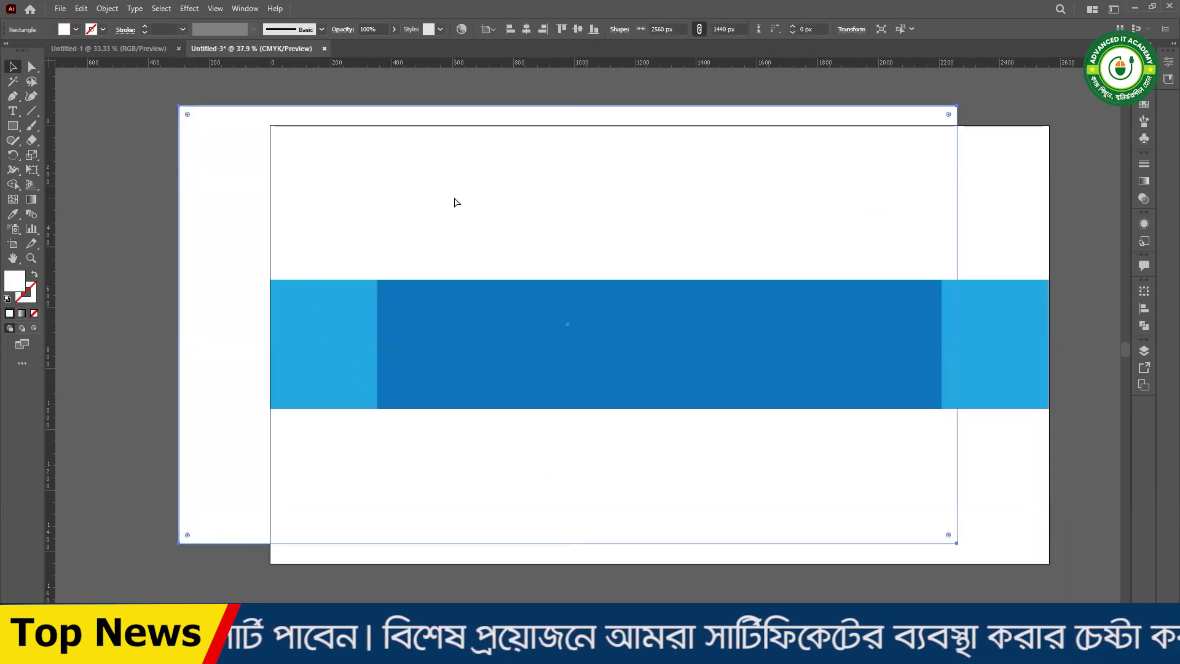
drag(292, 307, 303, 289)
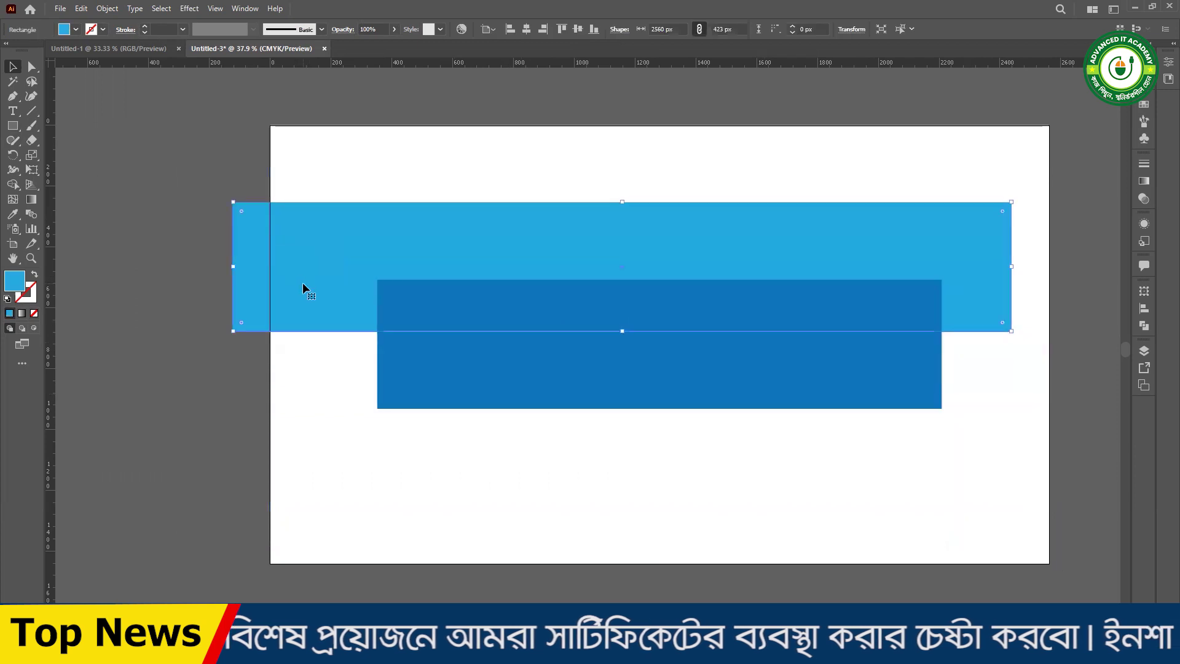
click(514, 338)
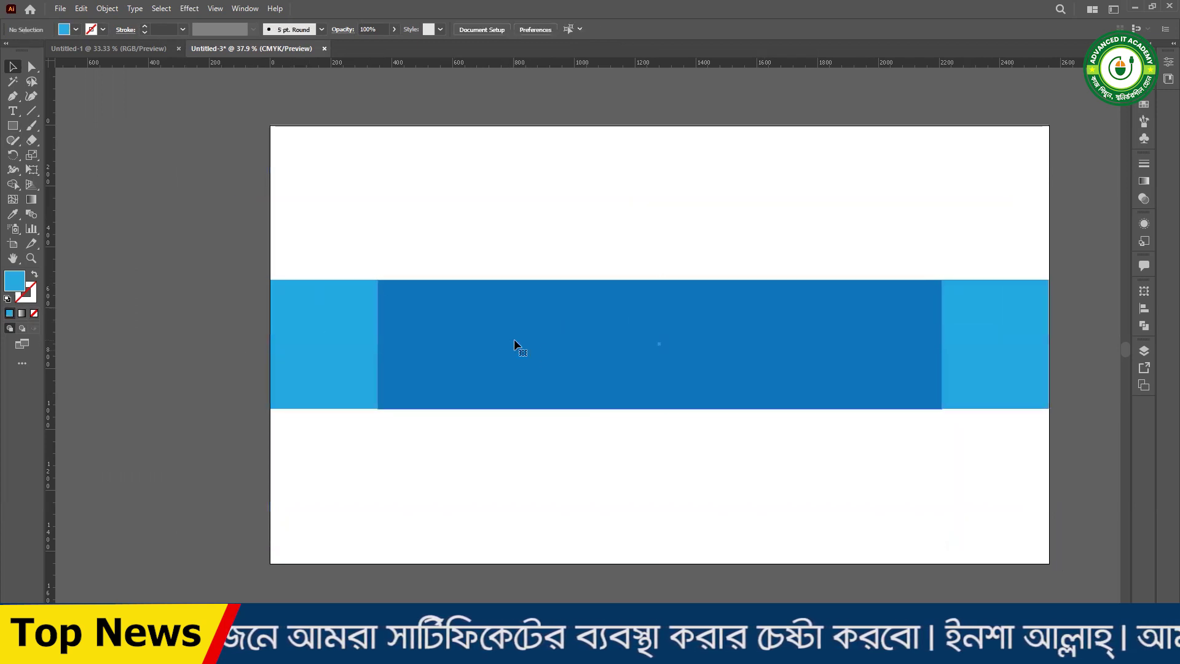
- Shift the selected rectangle slightly and clear the selection
drag(543, 303, 533, 246)
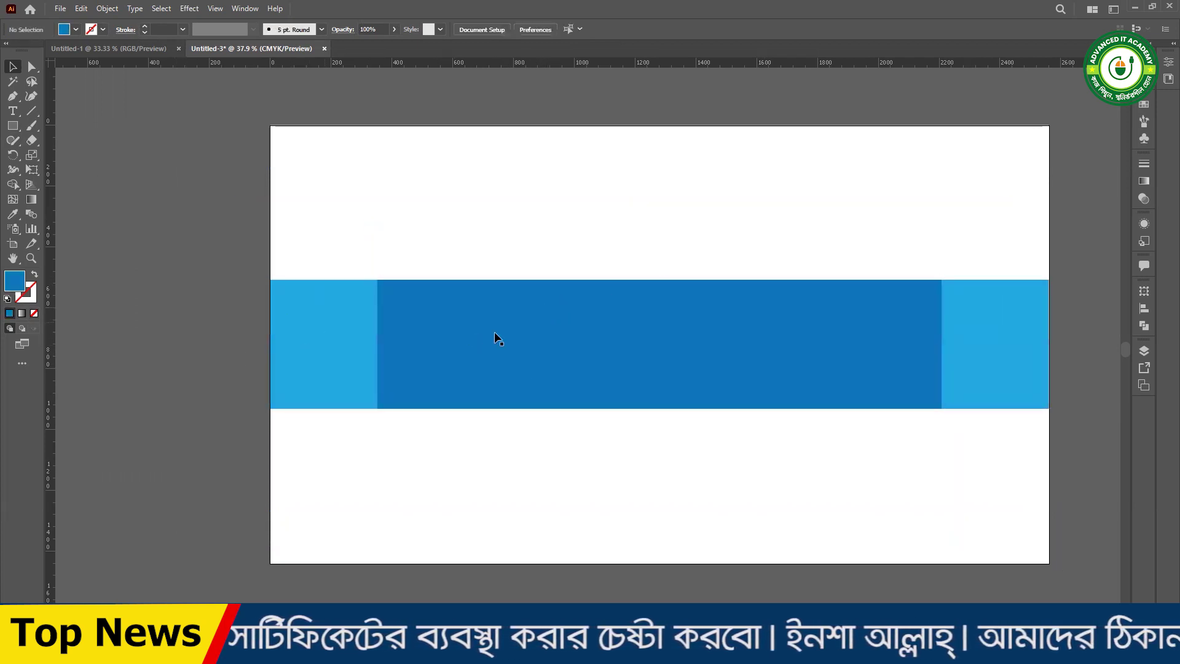
click(329, 193)
click(400, 345)
click(197, 264)
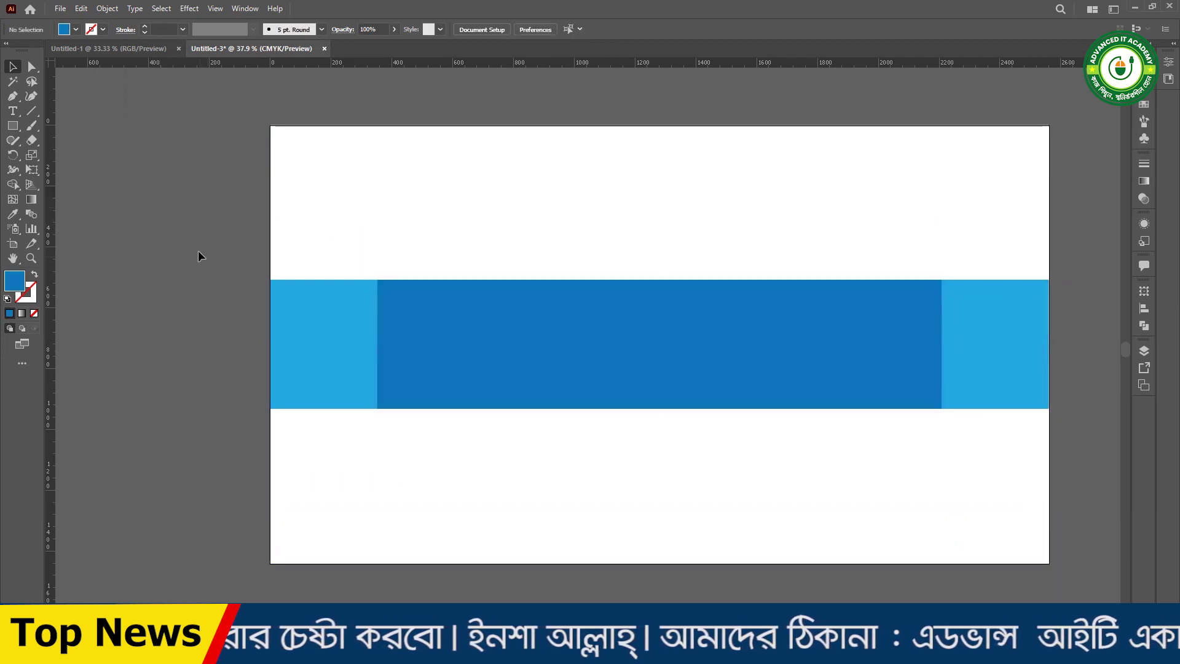
- Create a new rectangle 1546 px wide and 423 px tall
click(13, 129)
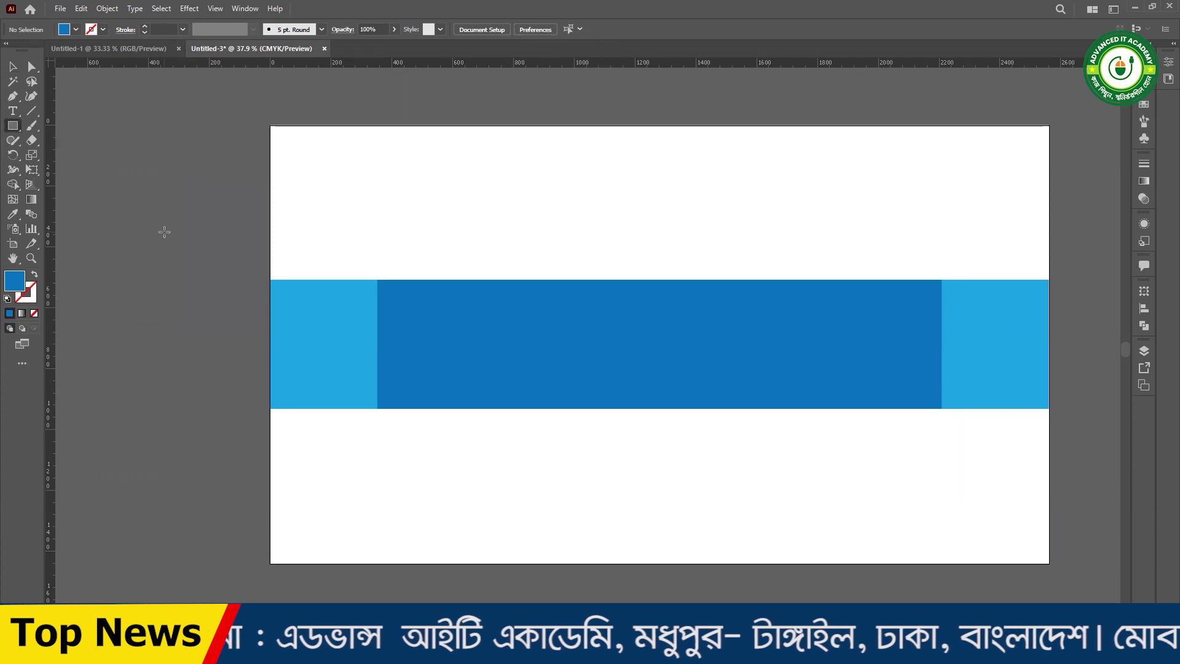
click(164, 232)
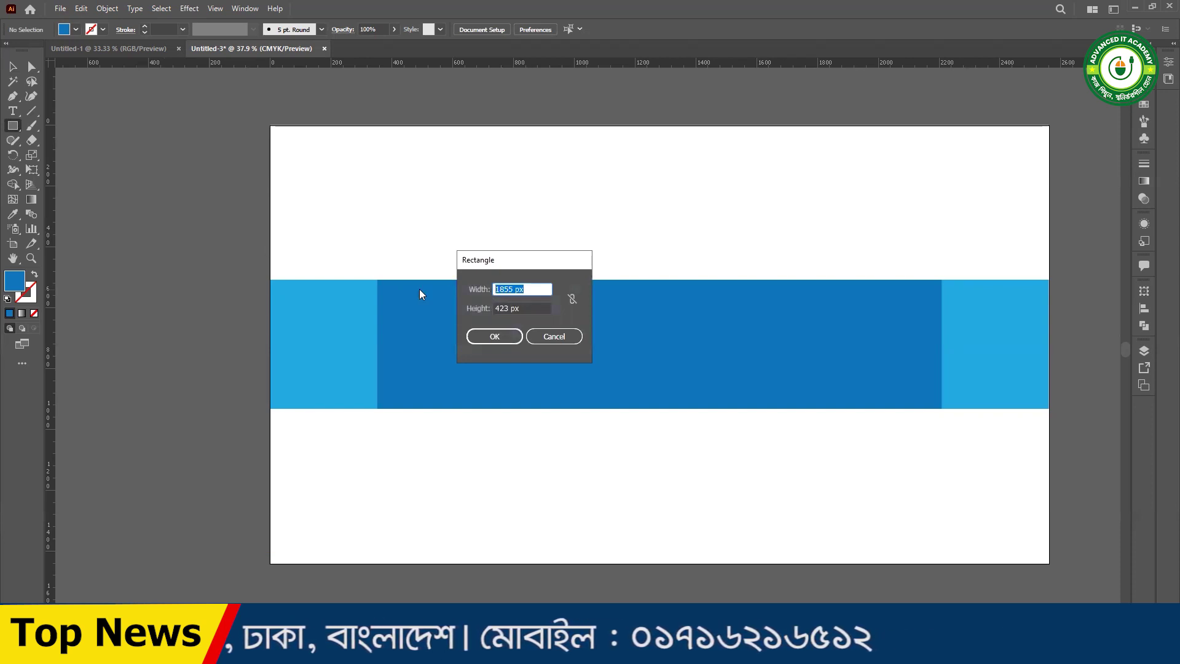
text(1546)
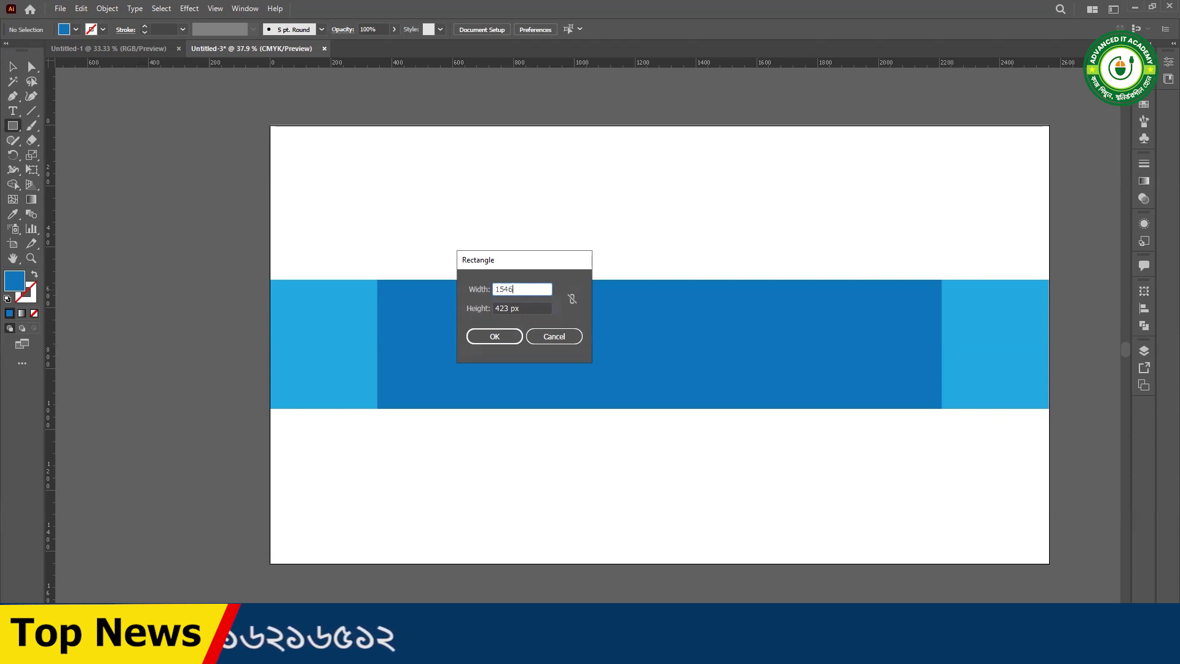
click(501, 338)
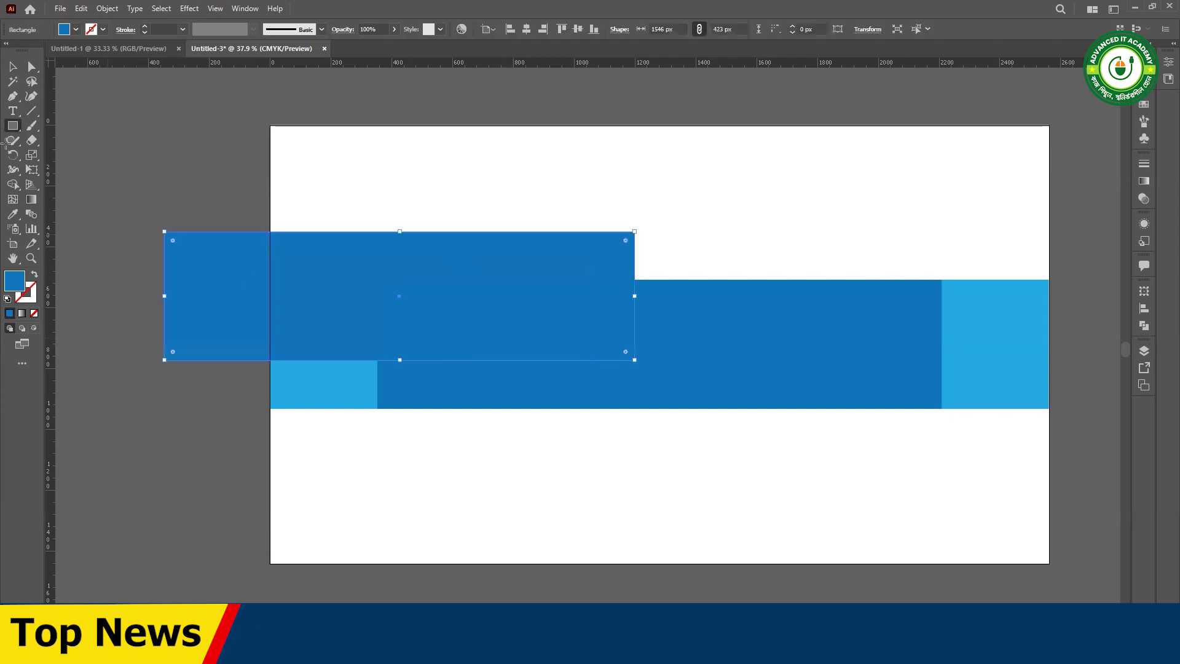
- Fill the new rectangle with dark indigo and move it onto the band
click(184, 202)
click(224, 267)
click(75, 30)
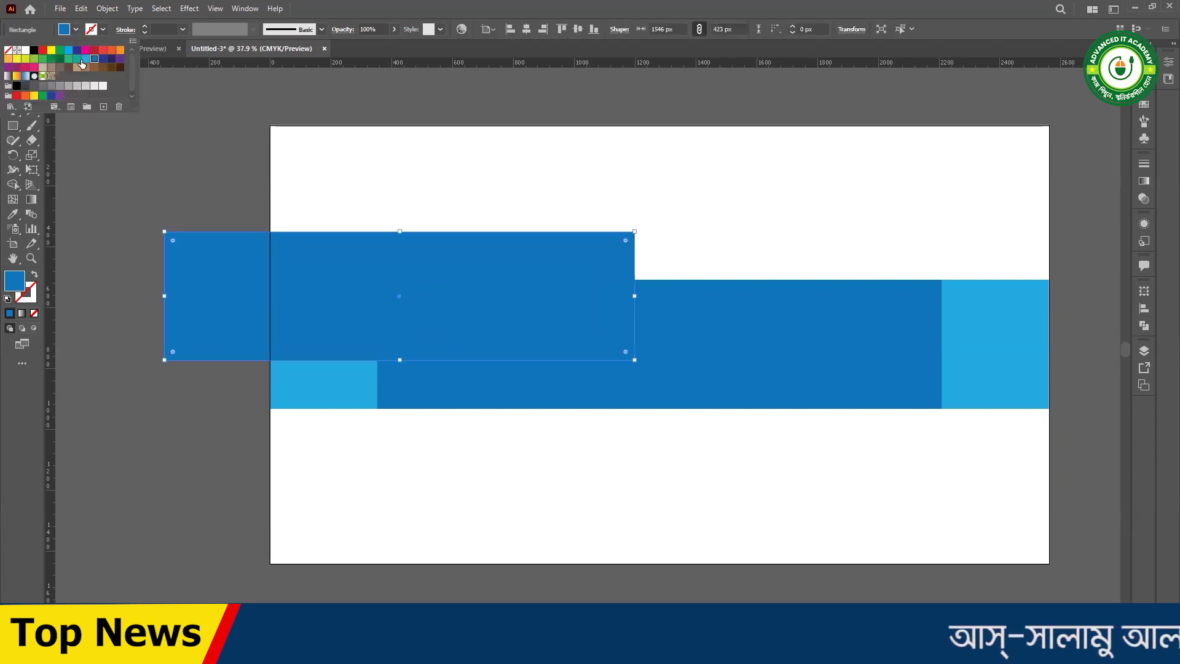
click(103, 59)
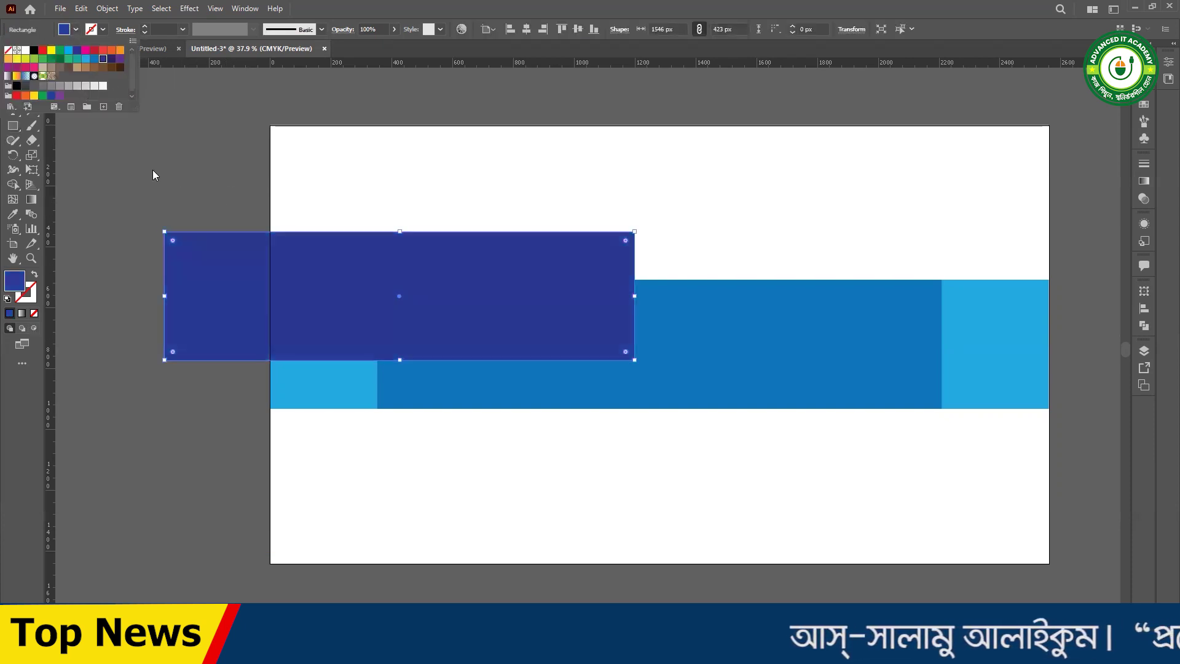
drag(249, 274, 537, 343)
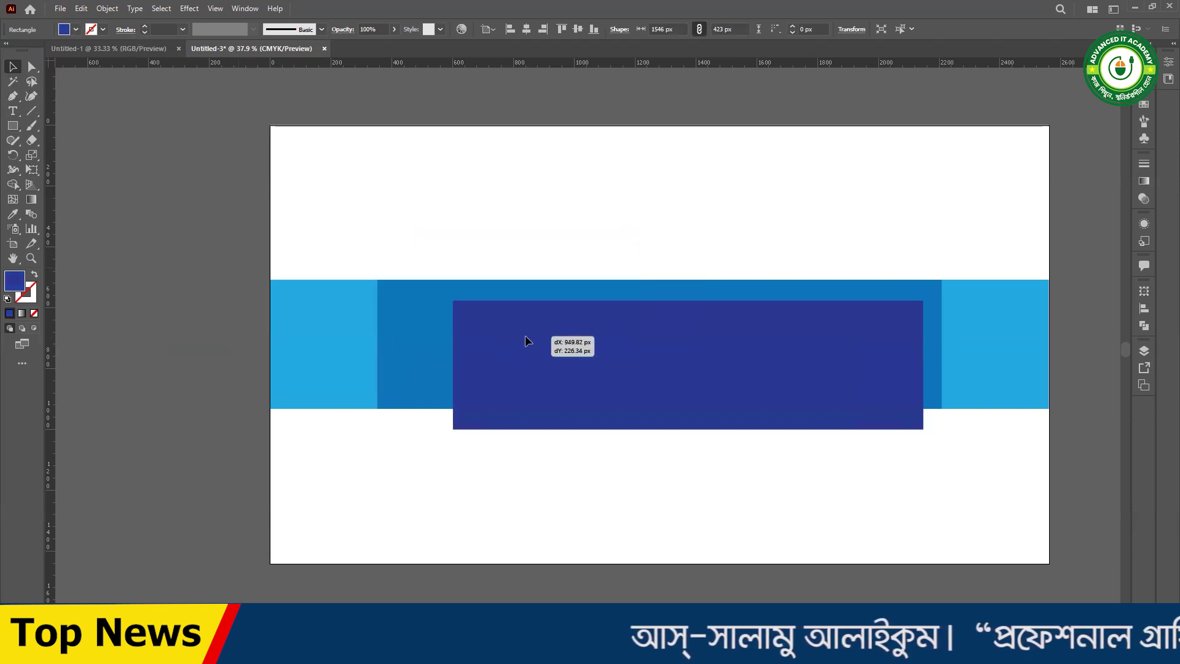
- Select all shapes and align them to horizontal and vertical centre
drag(120, 212, 775, 504)
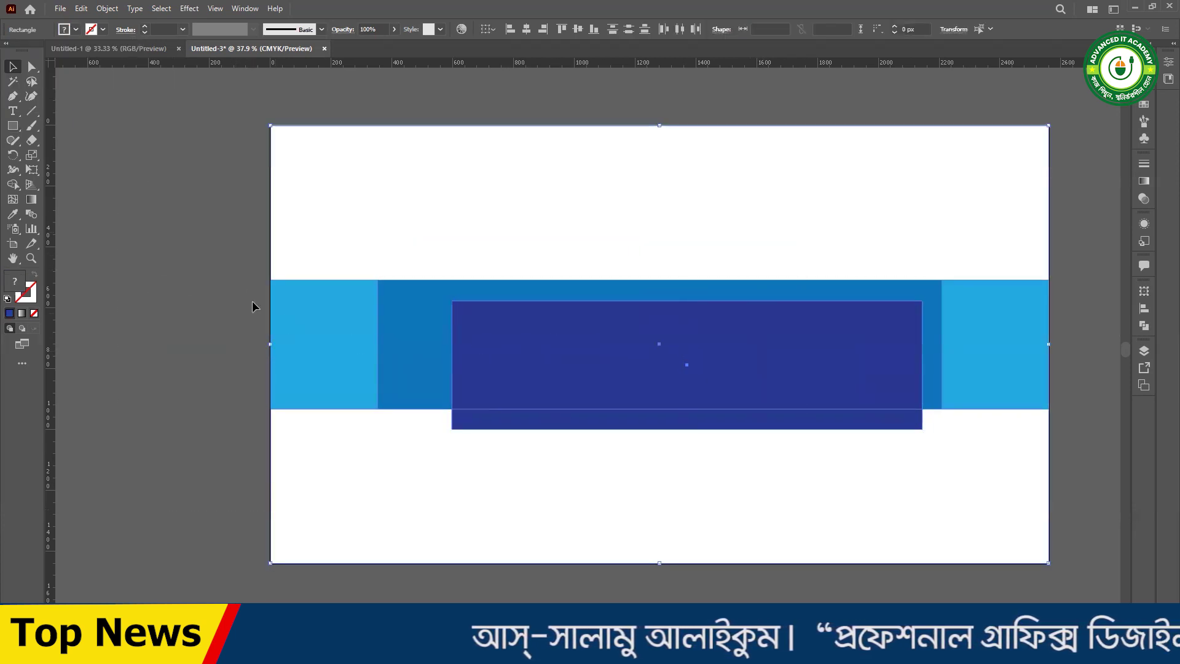
drag(184, 243, 724, 509)
click(526, 29)
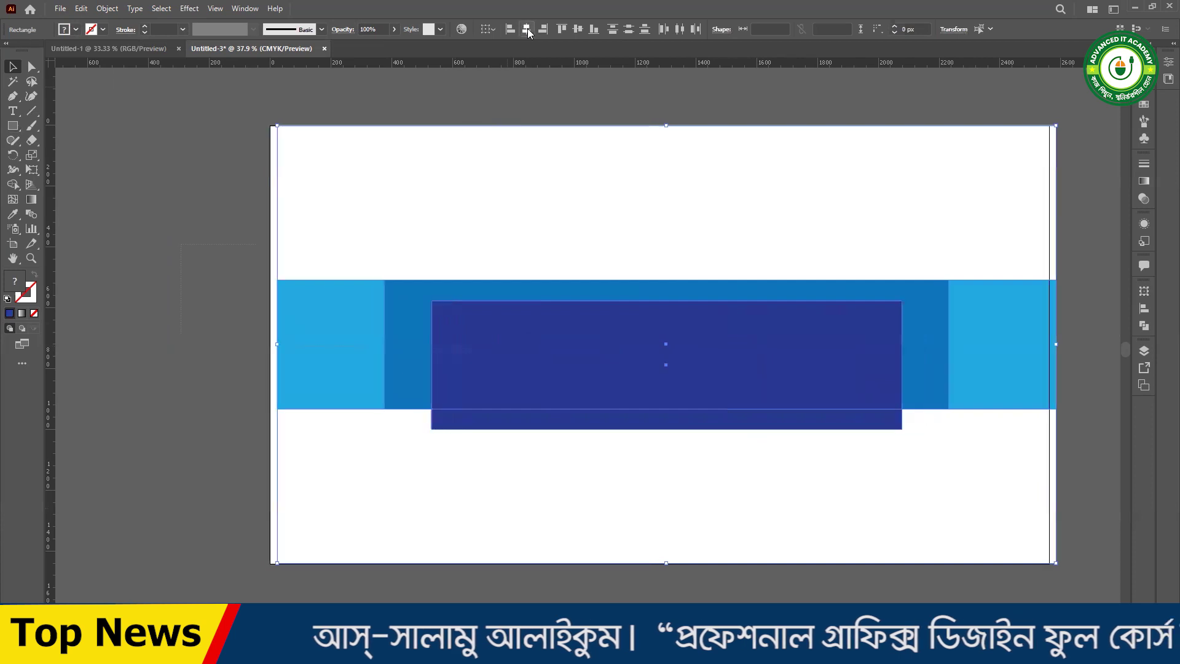
click(580, 29)
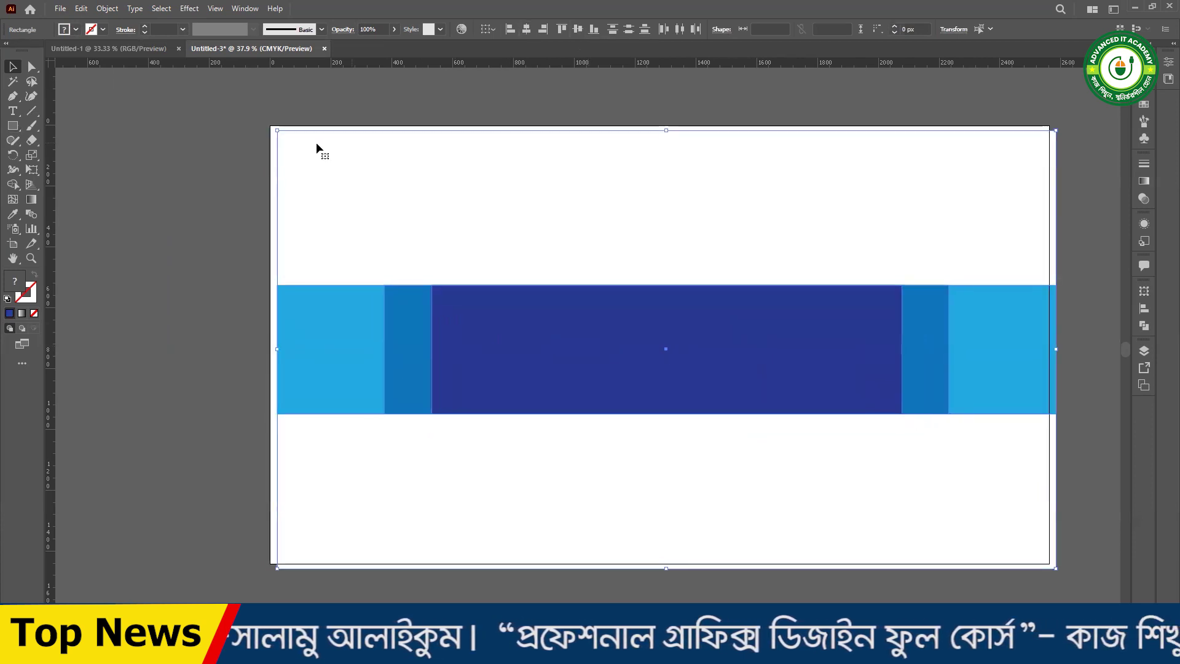
- Reselect the band shapes, nudge them into line with the artboard, and deselect
drag(174, 140, 746, 411)
drag(552, 268, 548, 263)
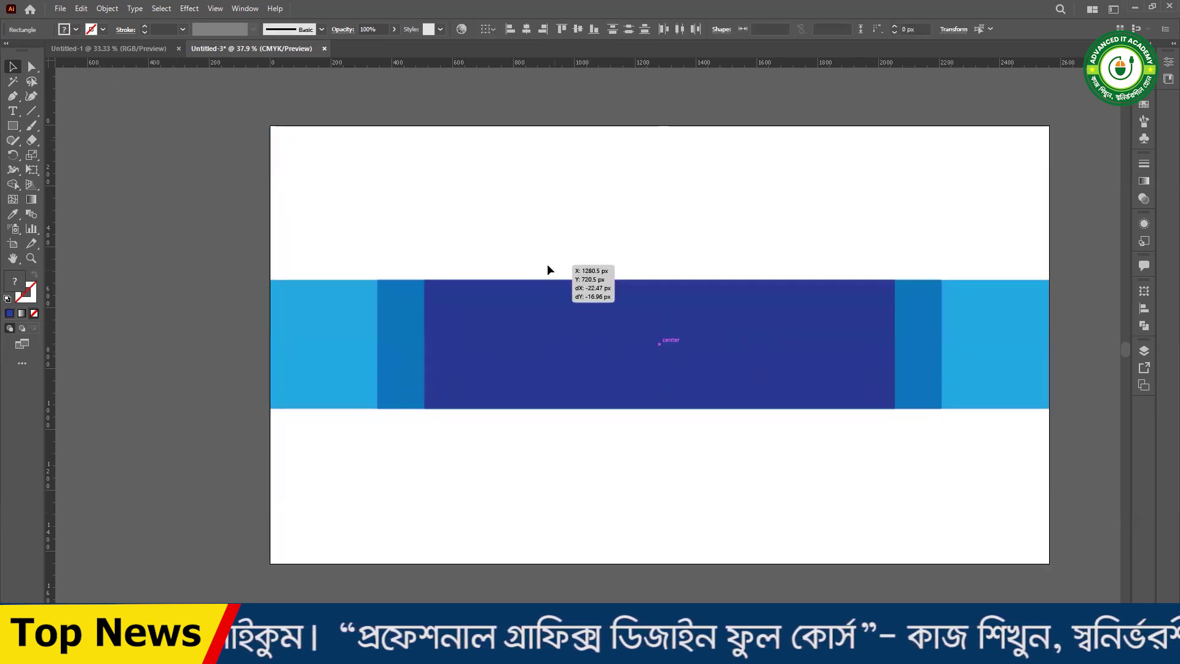
drag(184, 206, 736, 447)
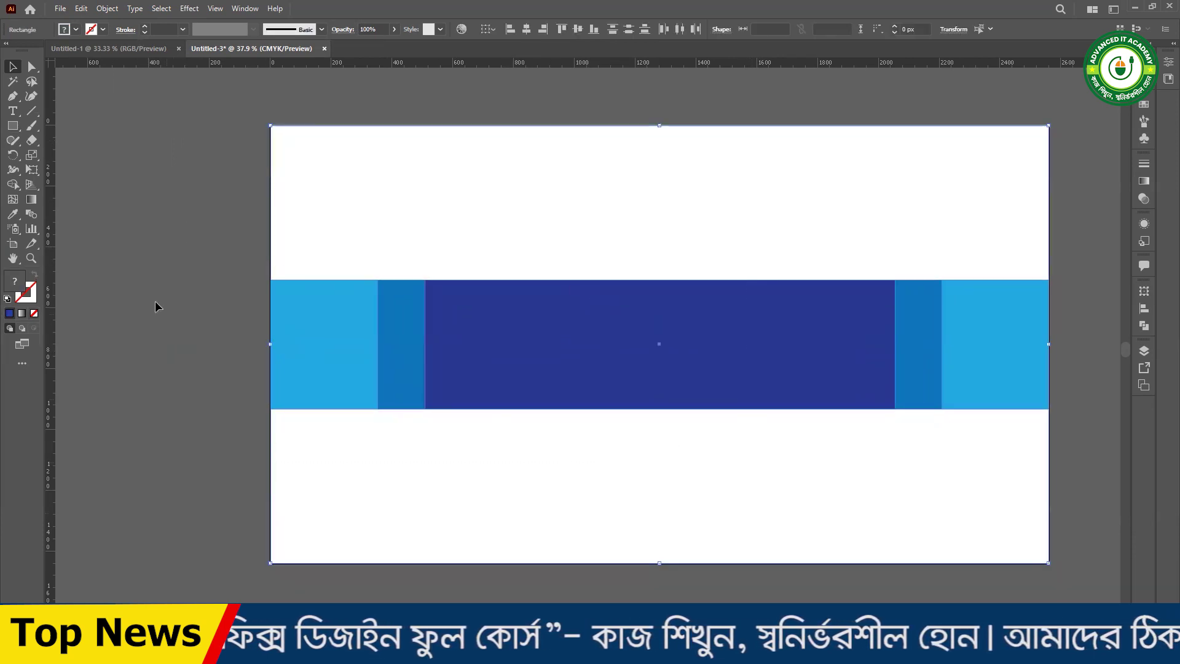
drag(630, 478, 178, 272)
click(185, 278)
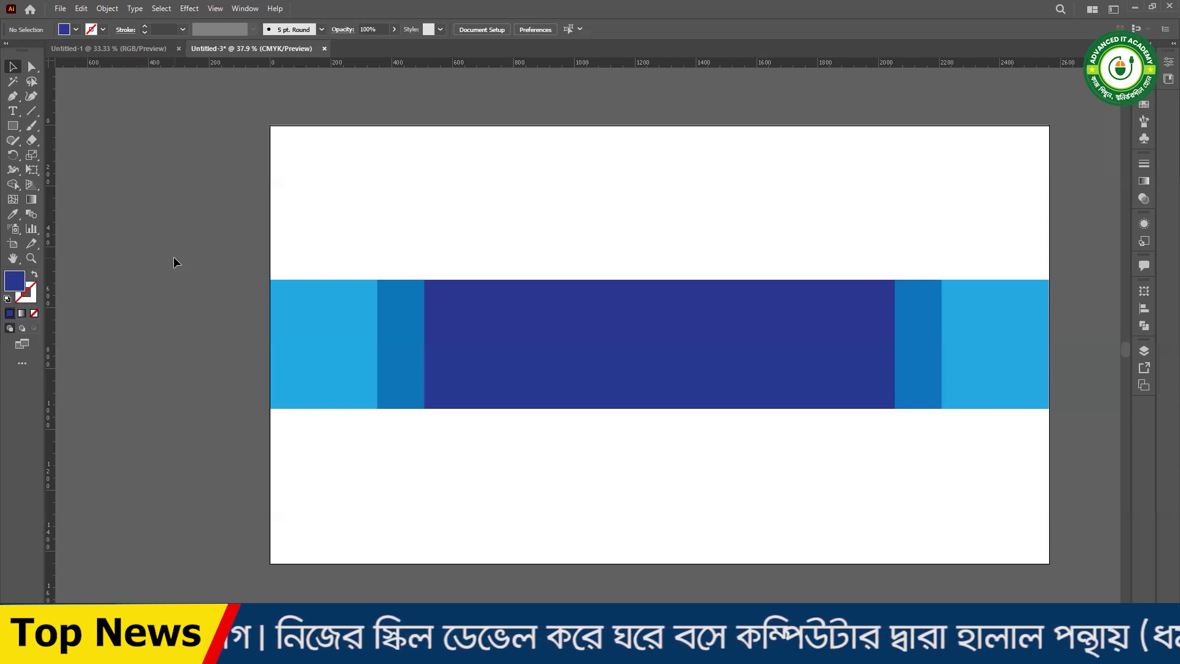
drag(128, 203, 658, 485)
mouse_move(128, 214)
mouse_down()
mouse_move(605, 458)
mouse_move(594, 445)
mouse_up()
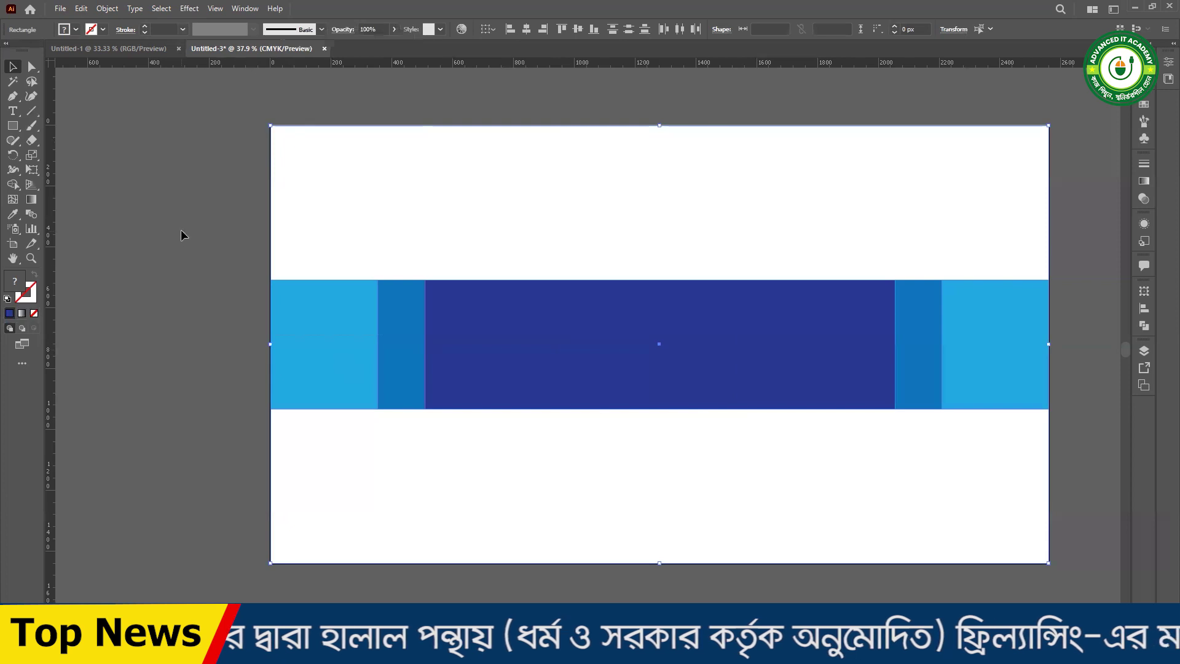
drag(164, 219, 711, 479)
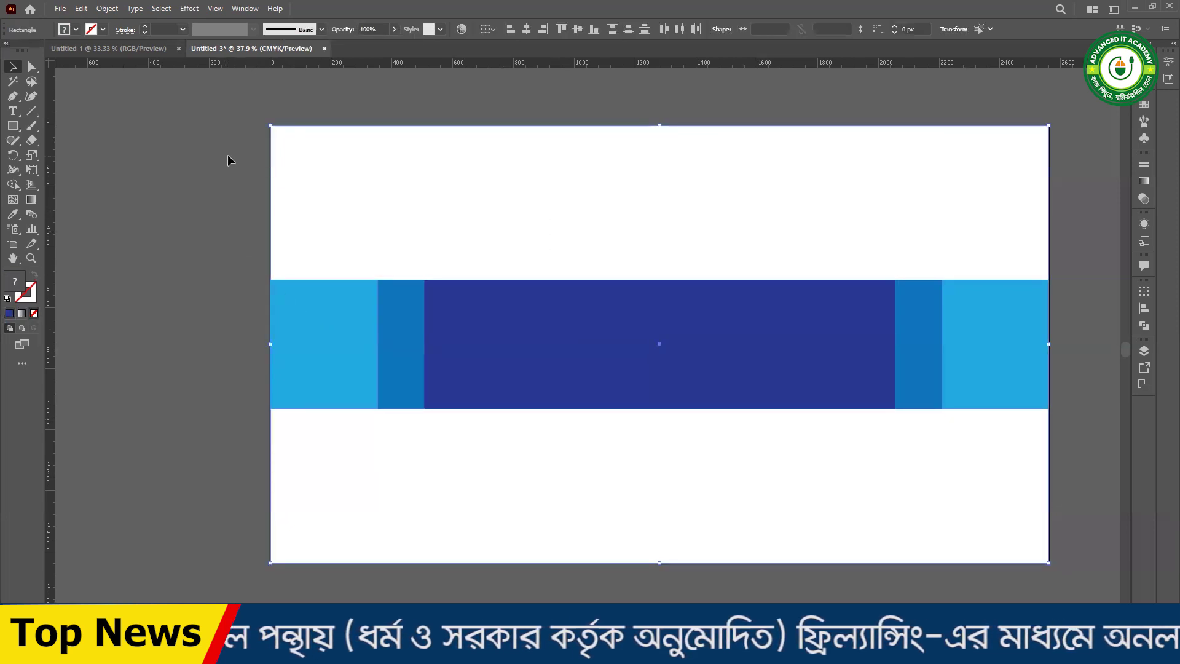
- Open Edit > Color Settings and cancel it without changes
click(80, 9)
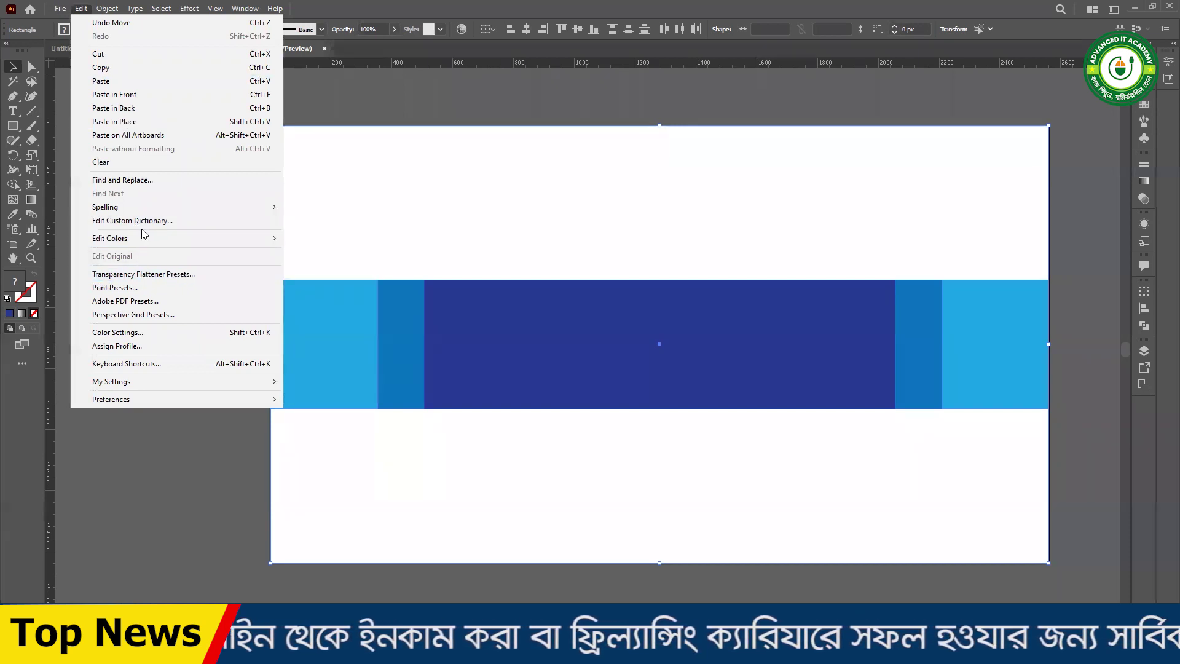
click(135, 338)
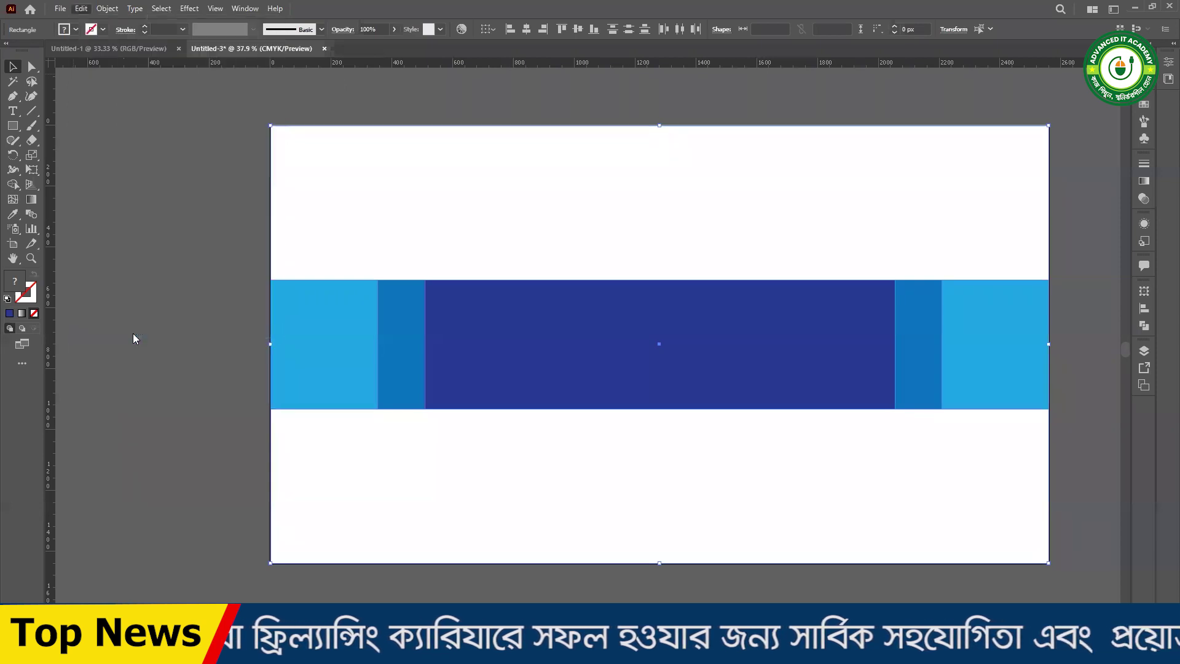
click(969, 428)
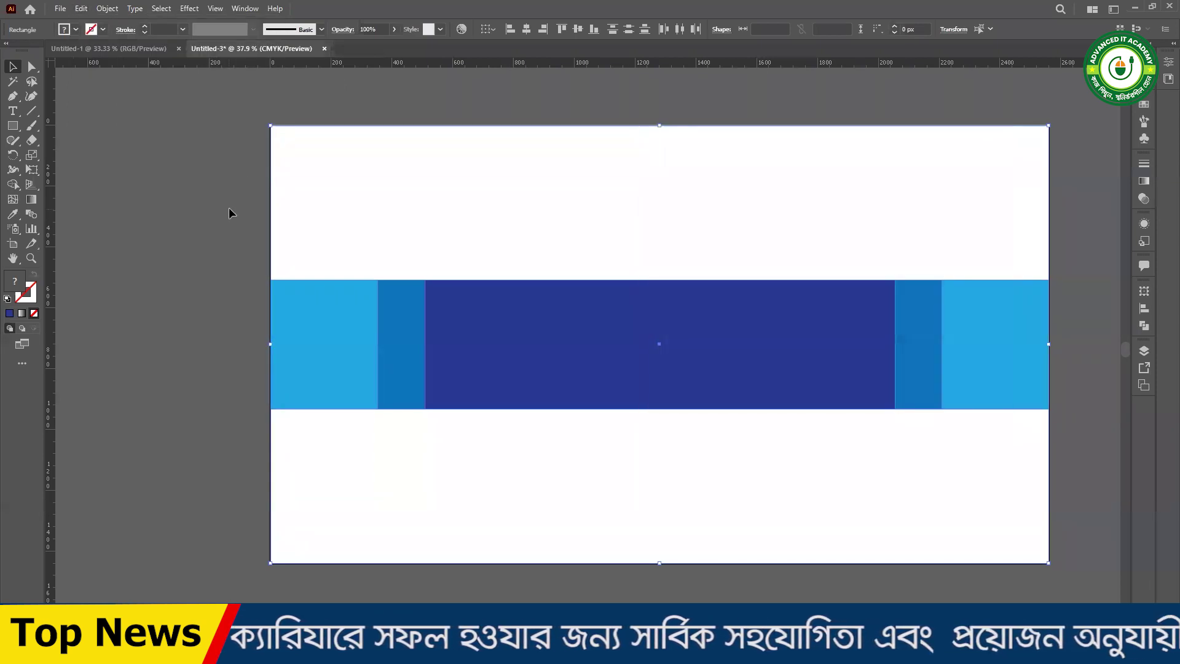
- Open and close Edit Custom Dictionary, then show the File menu's colour mode options
click(107, 8)
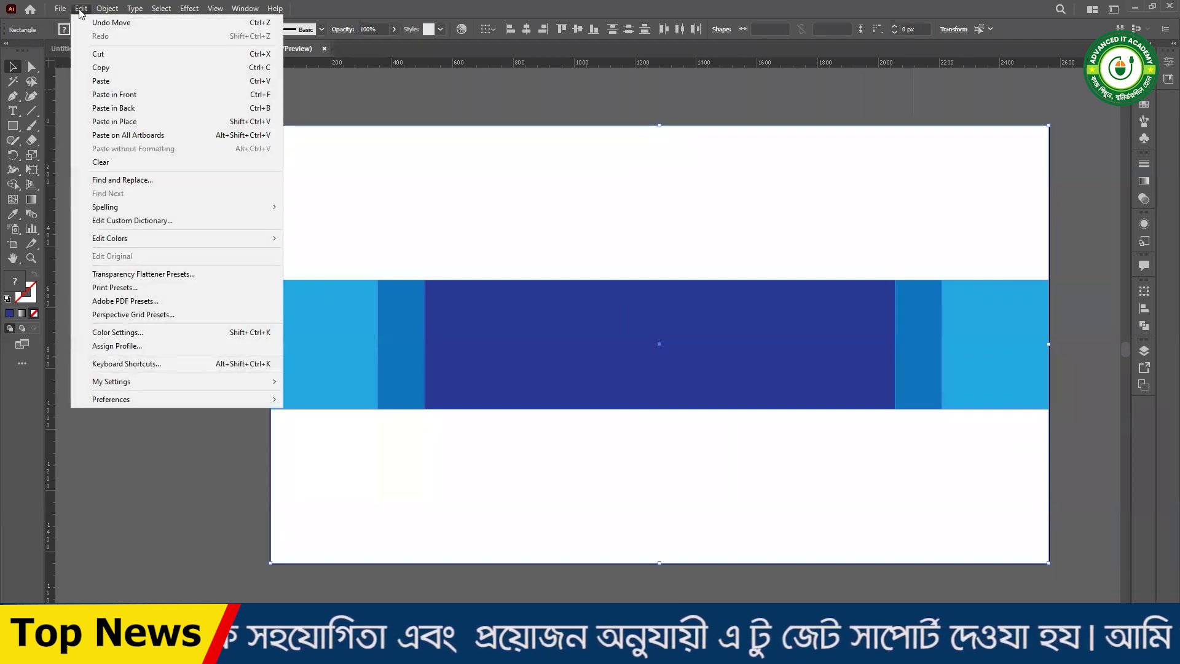
click(142, 221)
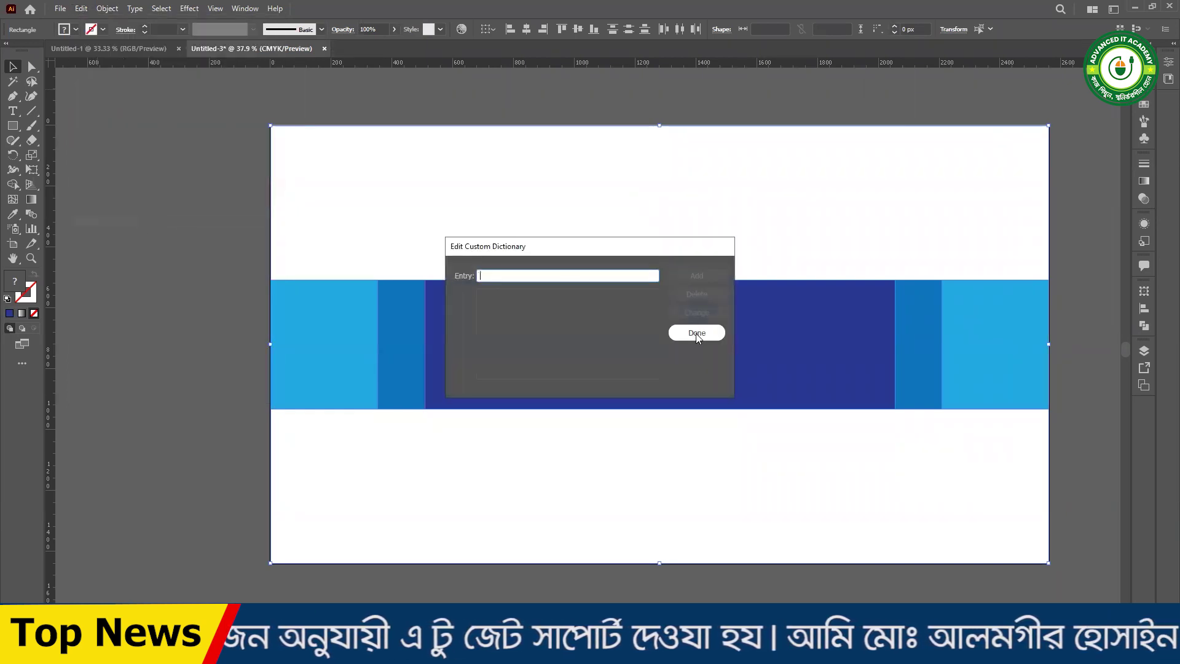
click(697, 333)
click(55, 7)
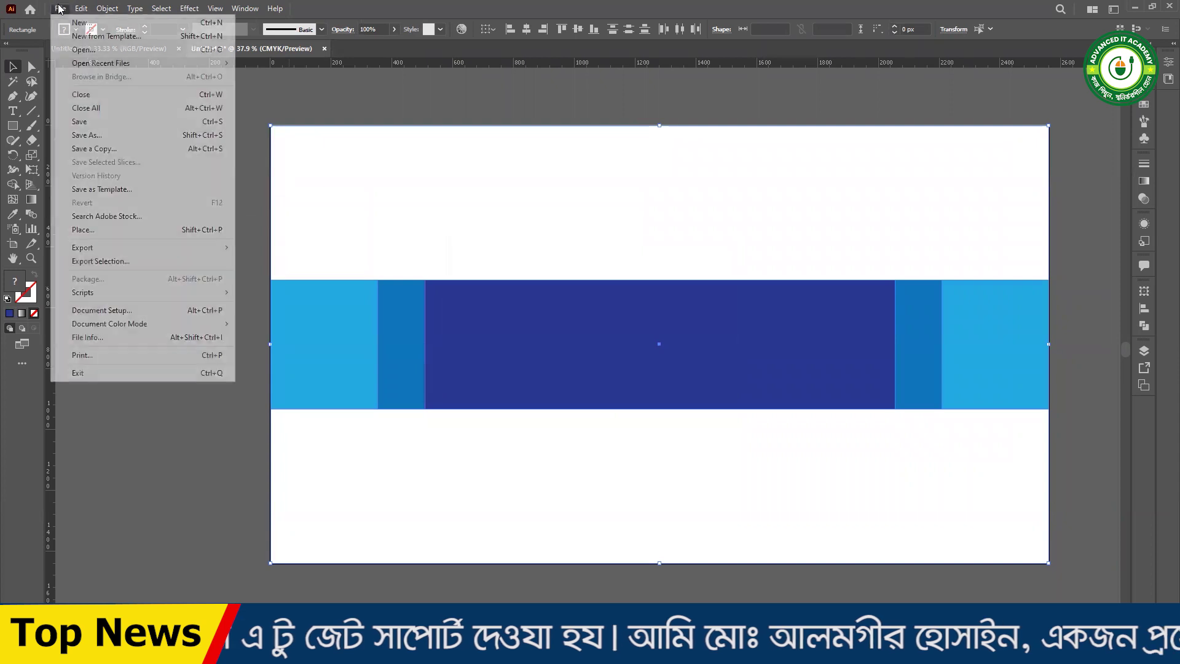
mouse_move(109, 324)
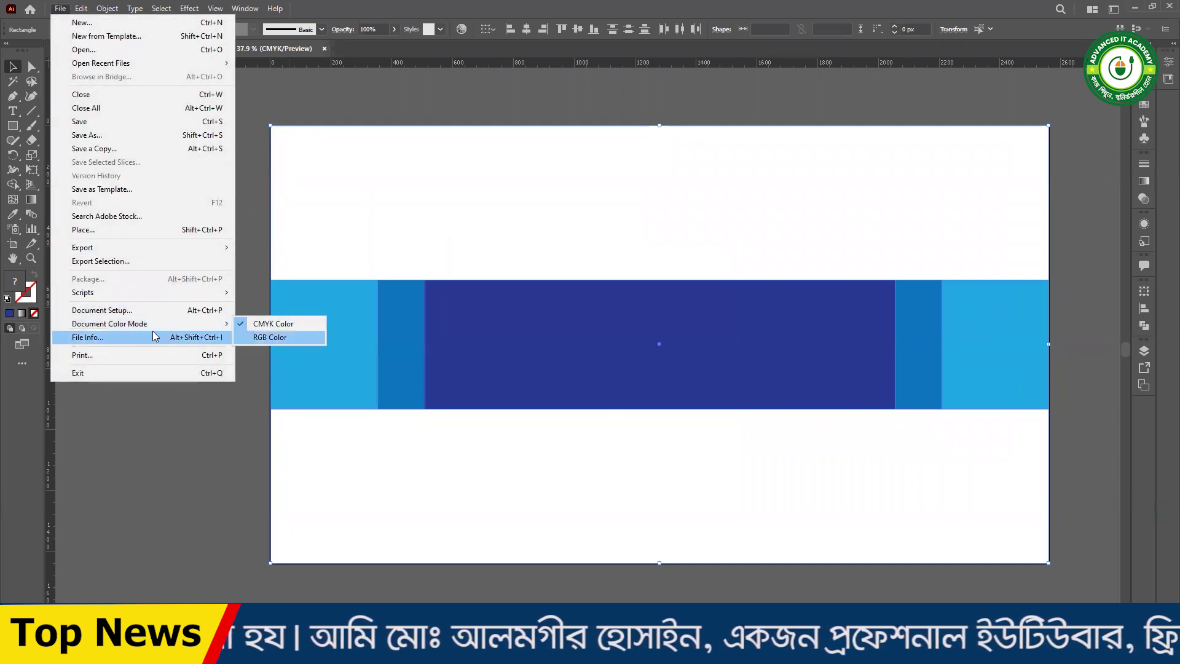
- Change the document colour mode from CMYK to RGB Color
click(63, 9)
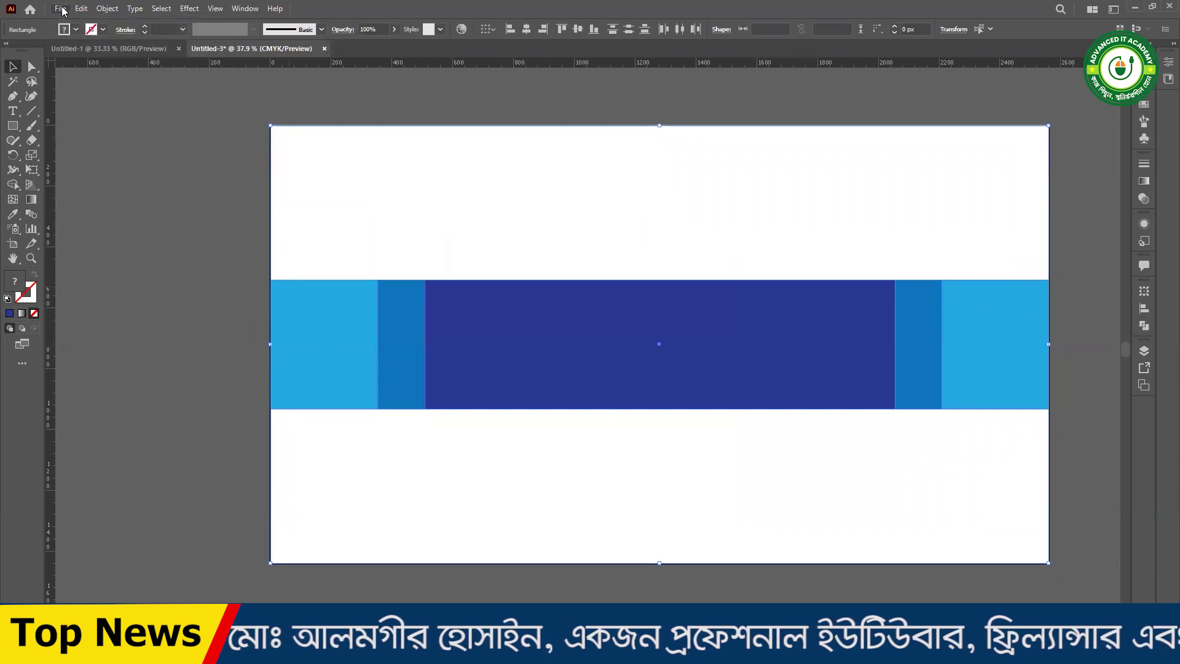
click(60, 9)
mouse_move(108, 323)
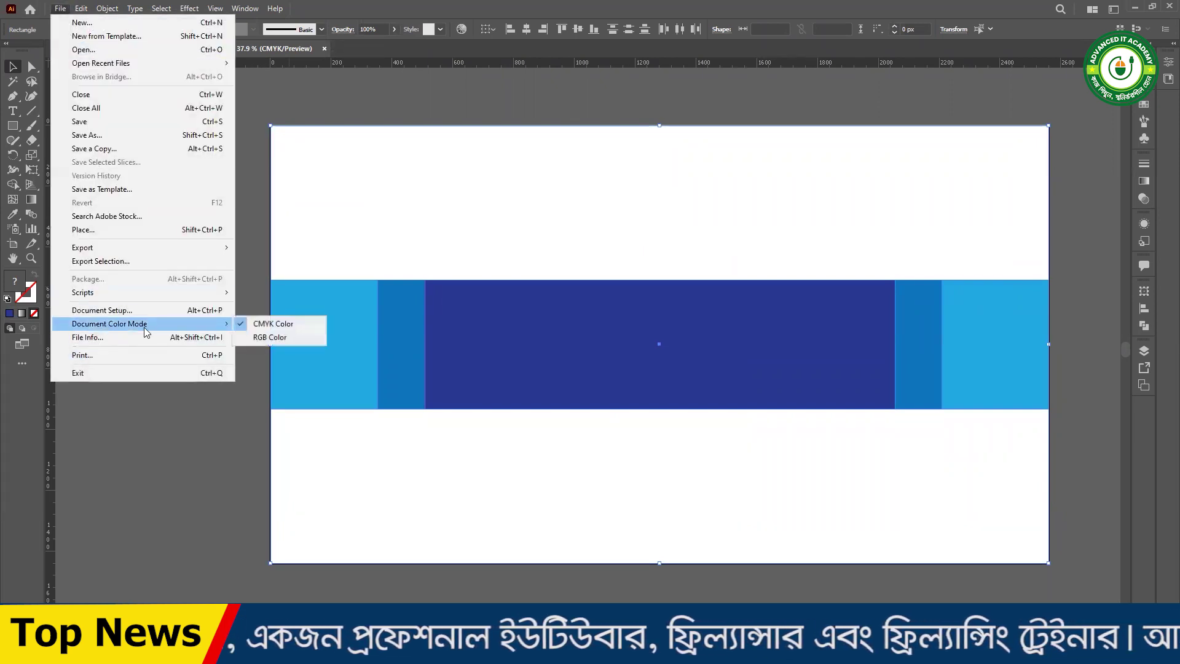
click(271, 338)
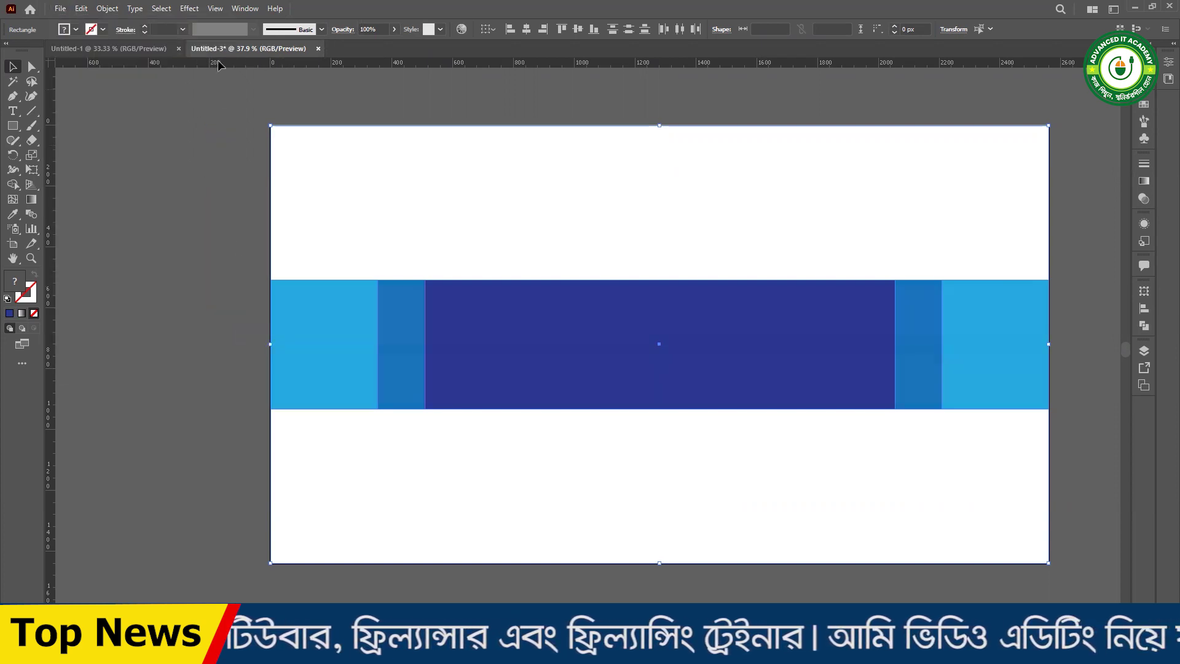
- Capture and copy a screen region, then recheck the Document Color Mode setting
key(ctrl+Print)
drag(188, 43, 329, 62)
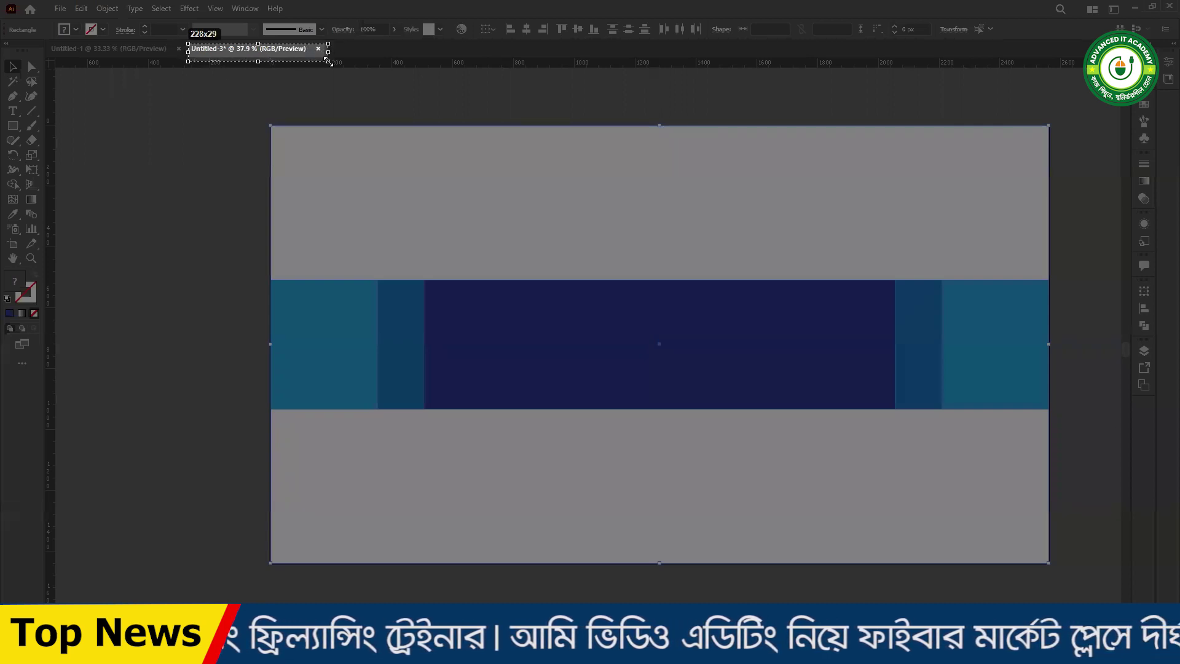
drag(330, 62, 329, 62)
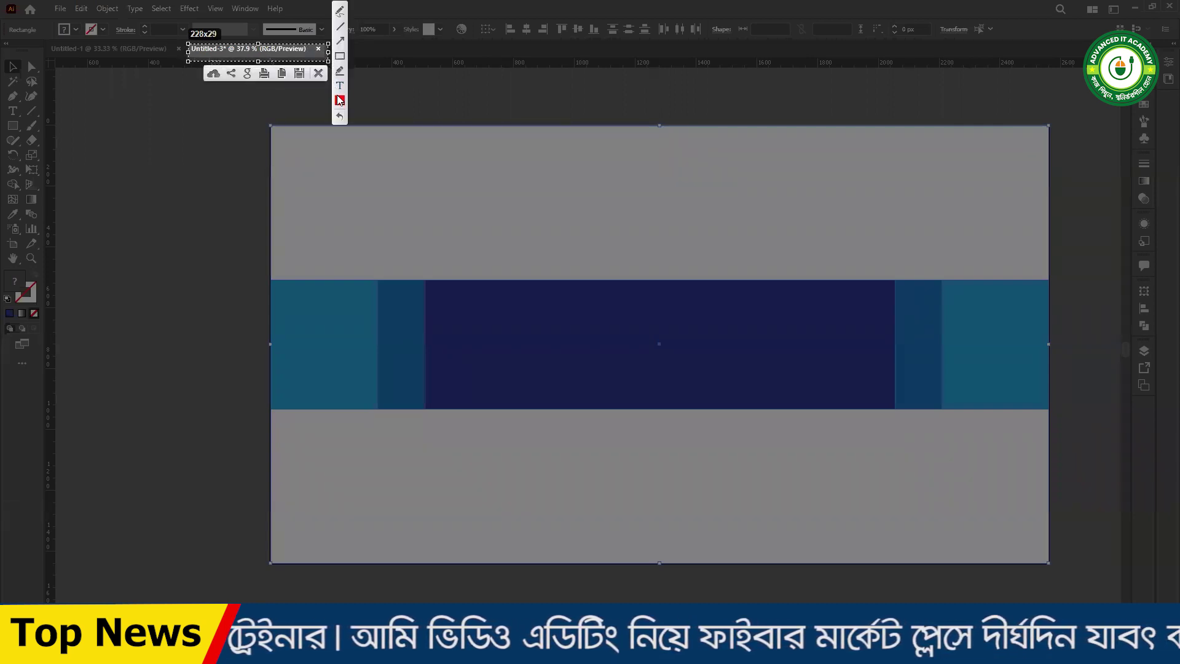
key(ctrl+c)
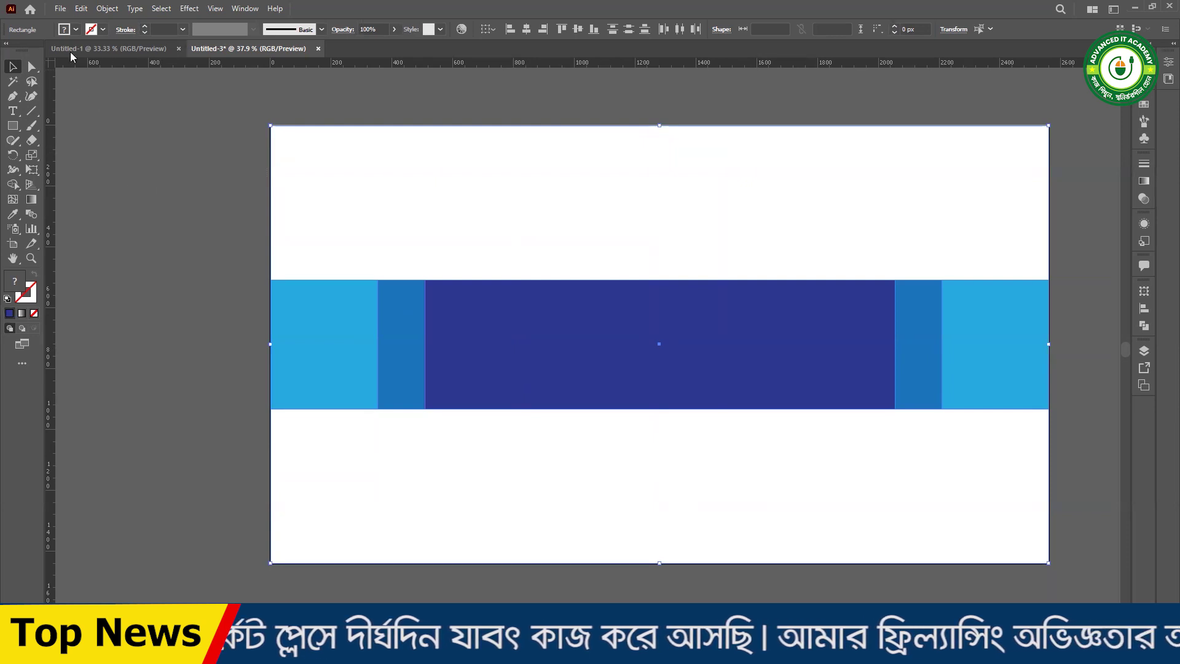
click(60, 9)
mouse_move(109, 324)
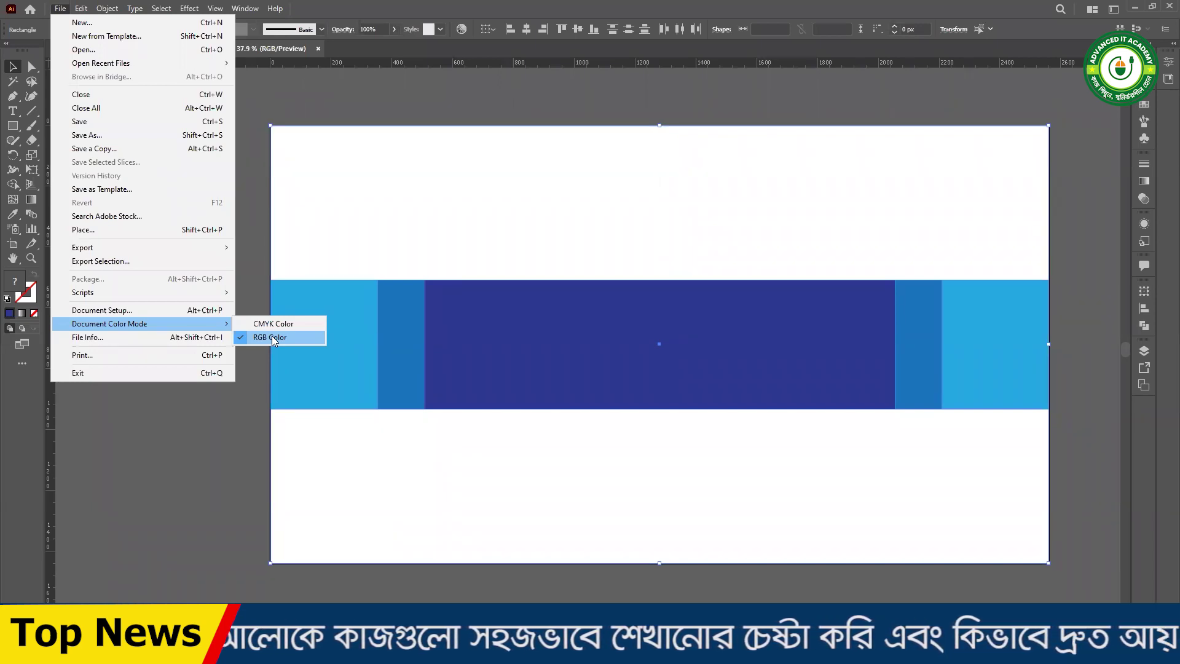
click(144, 201)
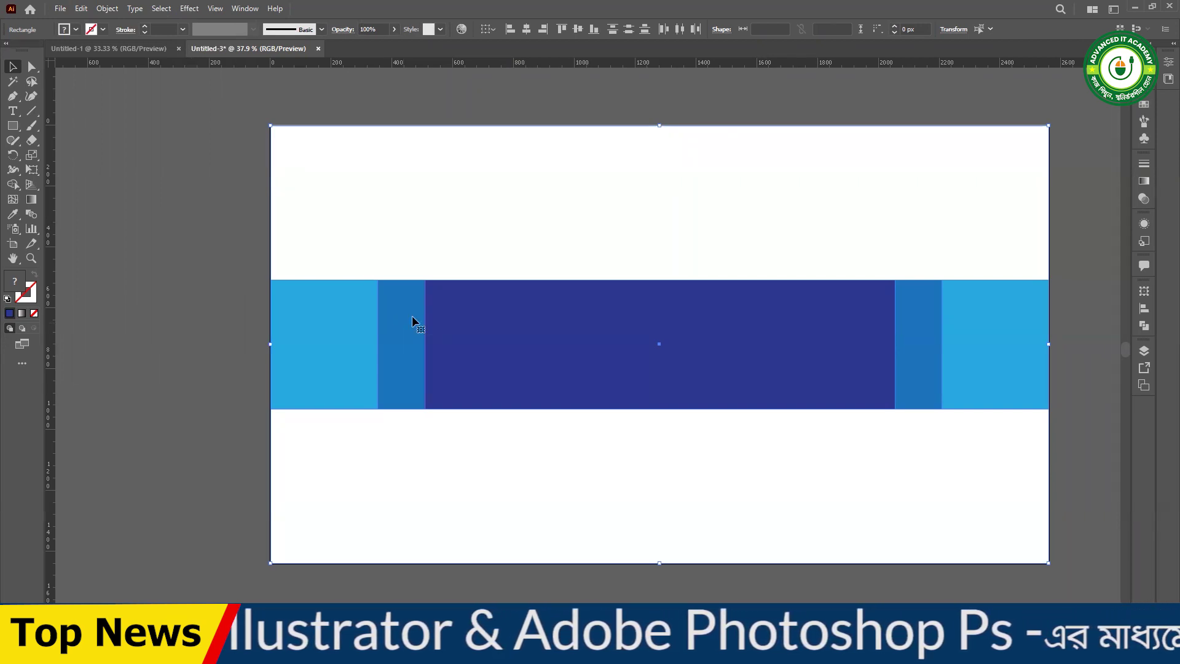
drag(184, 175, 880, 523)
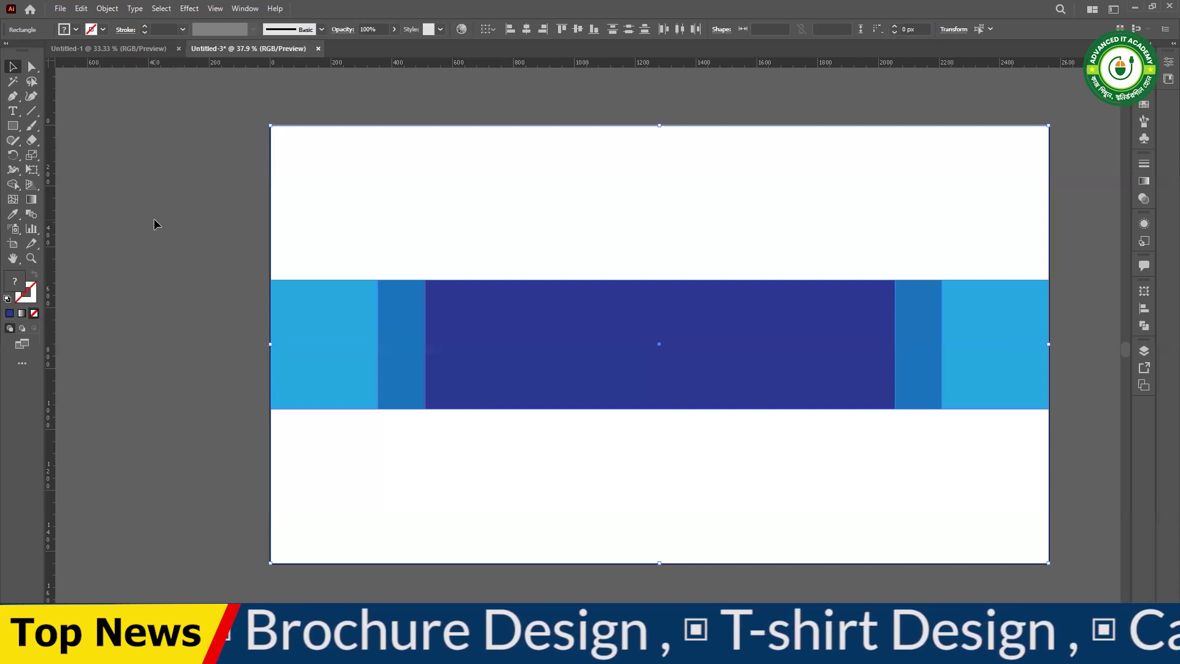
drag(134, 123, 817, 568)
mouse_move(206, 195)
mouse_down()
mouse_move(455, 458)
mouse_move(326, 344)
mouse_up()
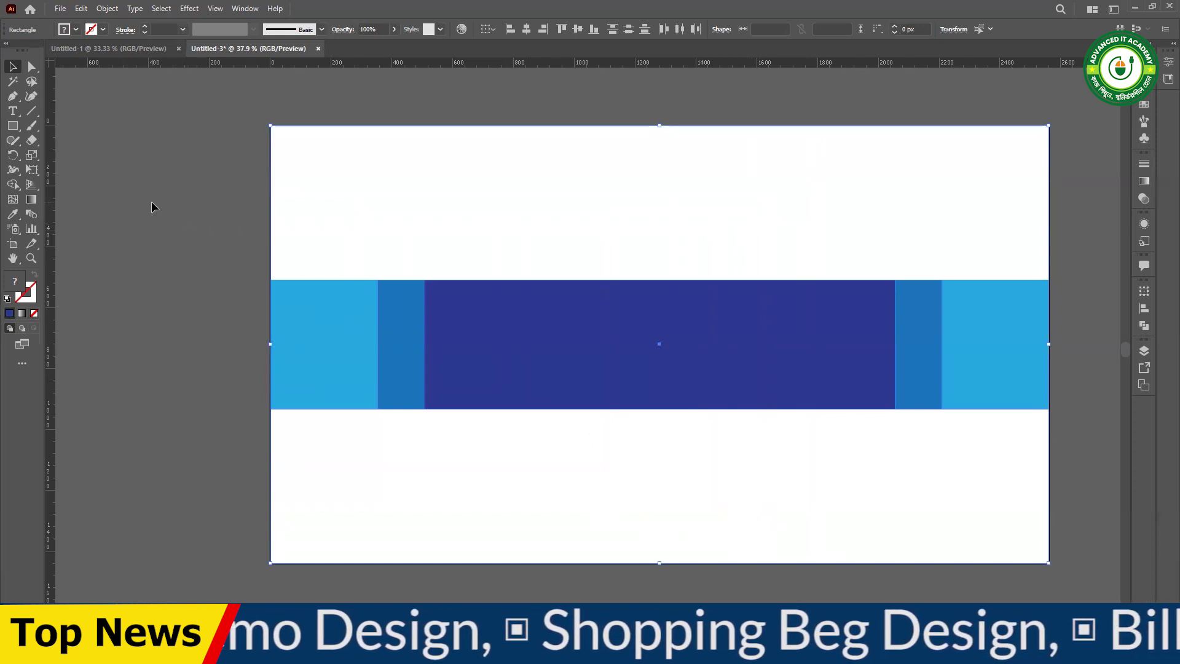
drag(161, 156, 542, 429)
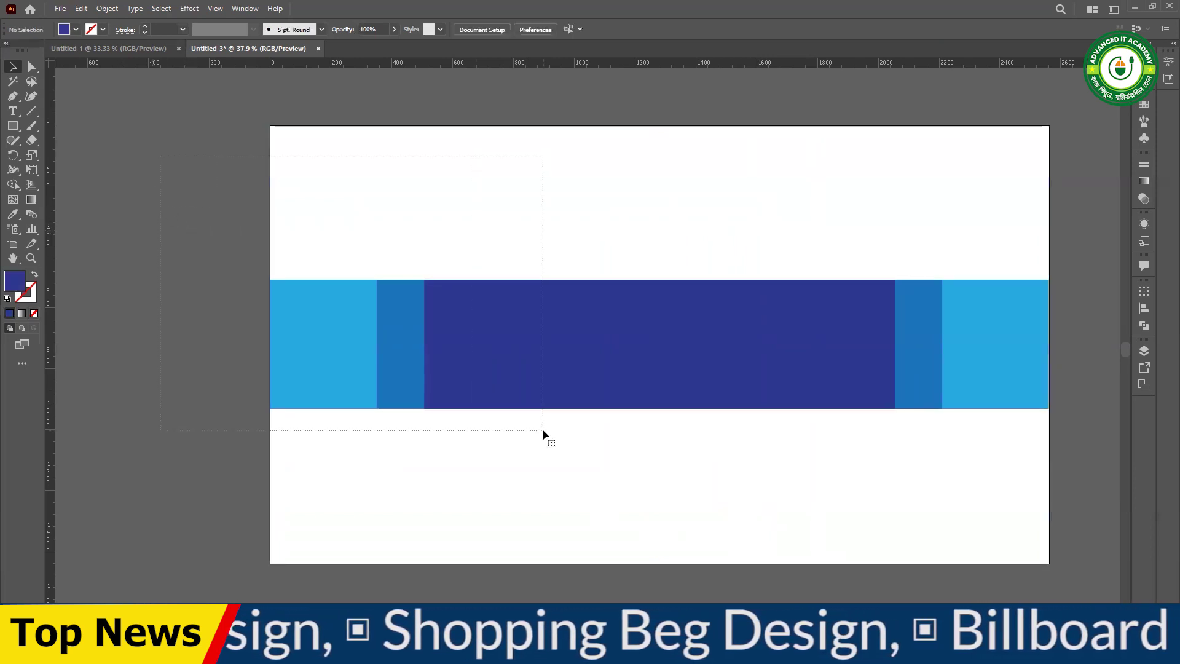
click(406, 363)
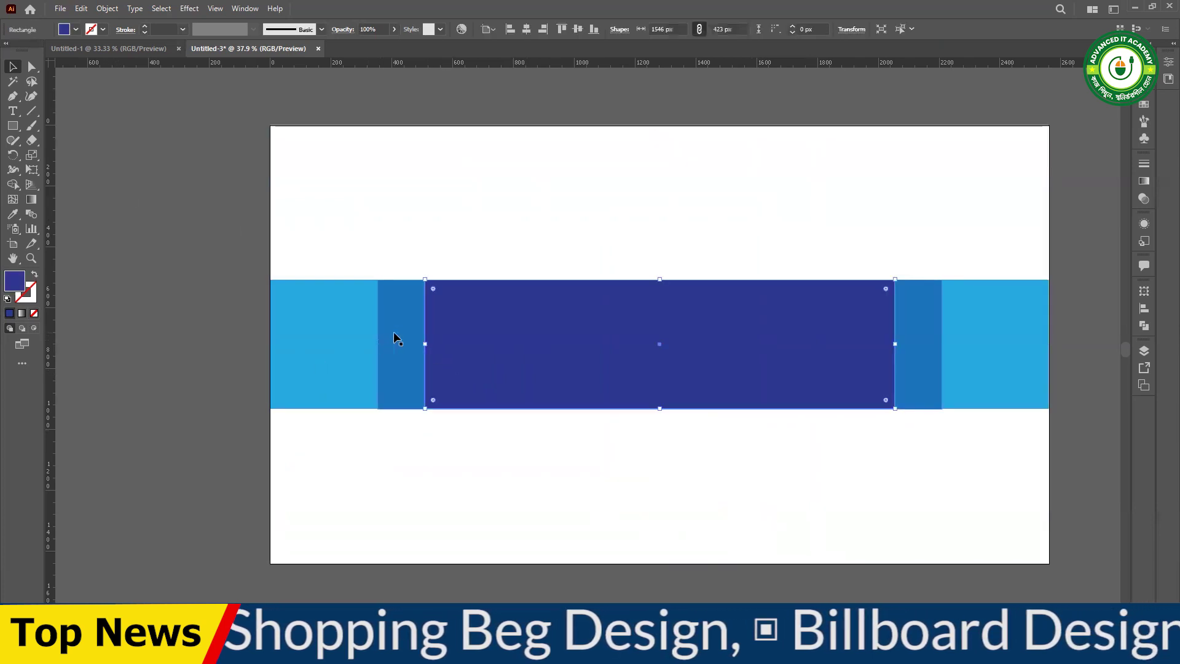
drag(145, 282, 578, 420)
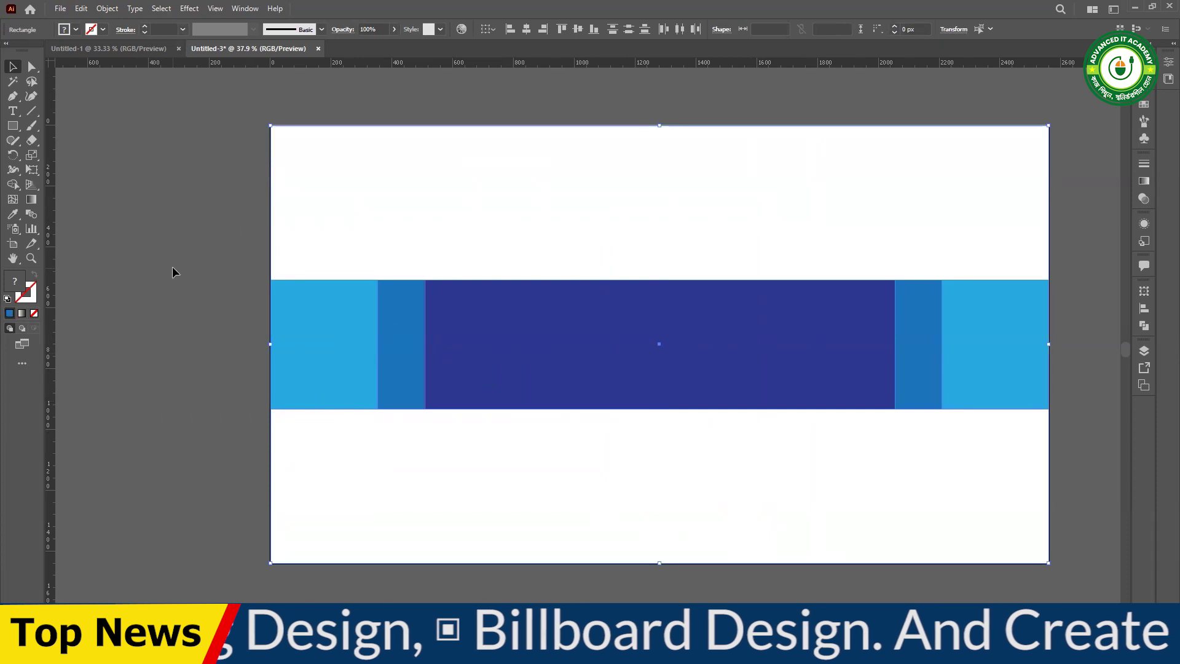
click(154, 308)
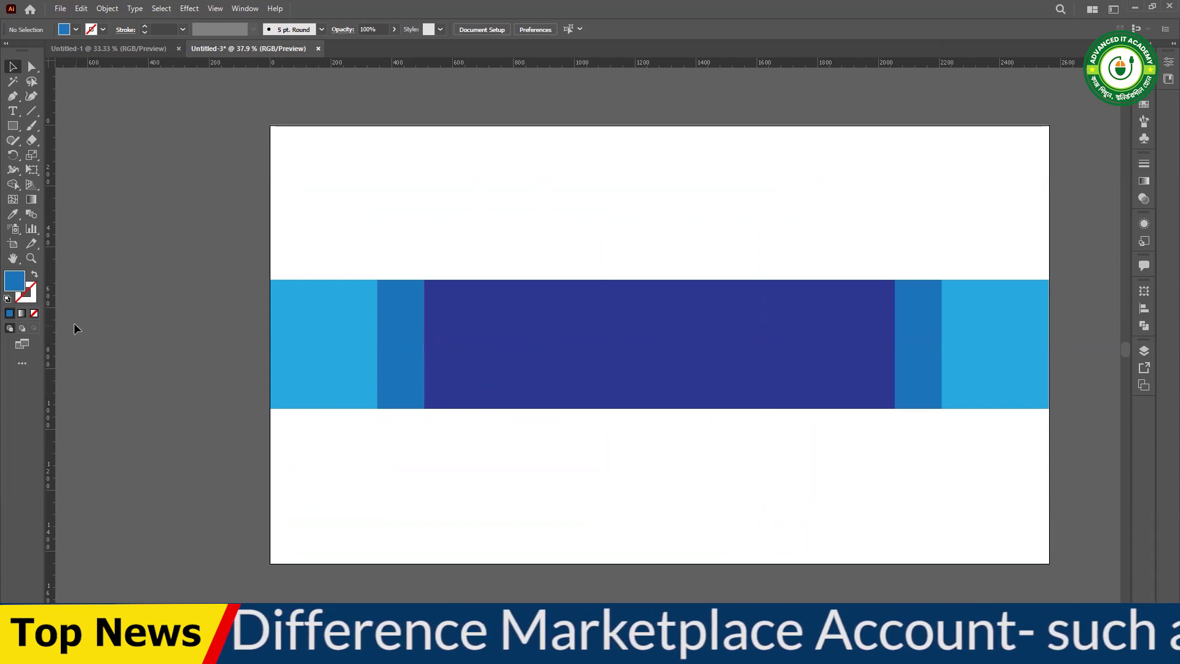
drag(50, 301, 378, 363)
- Add vertical guides at the mid-blue strip edges and guides along the band's top and bottom
drag(52, 300, 424, 360)
mouse_move(52, 316)
mouse_down()
mouse_move(531, 353)
mouse_move(898, 363)
mouse_move(113, 333)
mouse_move(941, 367)
mouse_up()
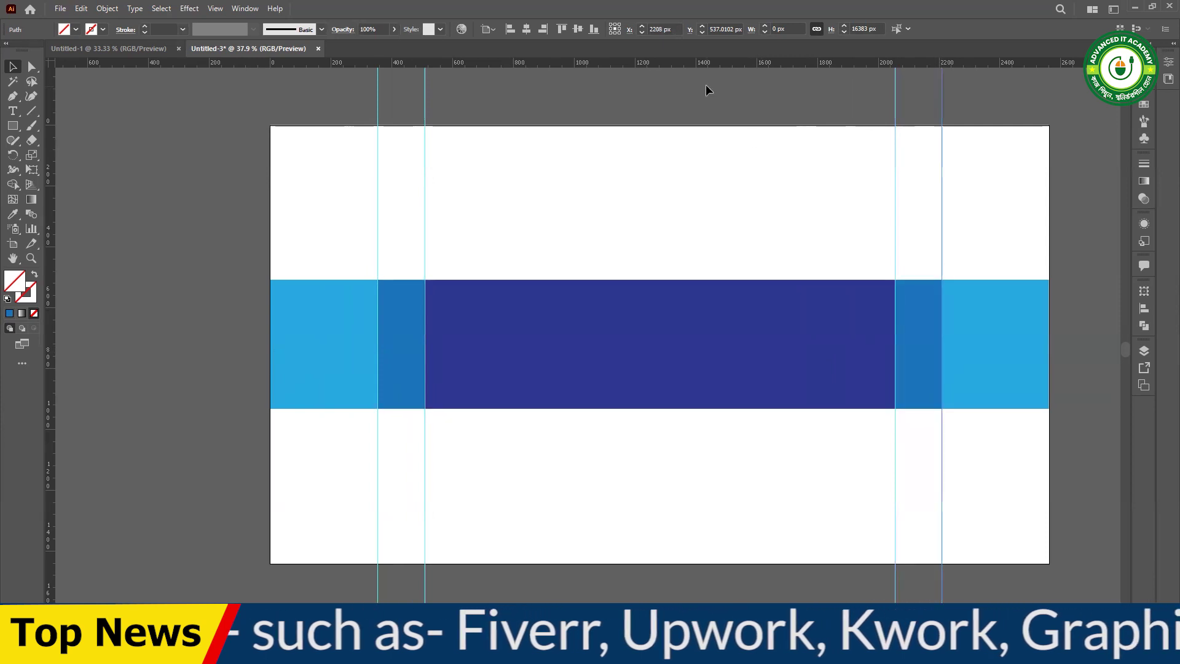
drag(676, 66, 707, 282)
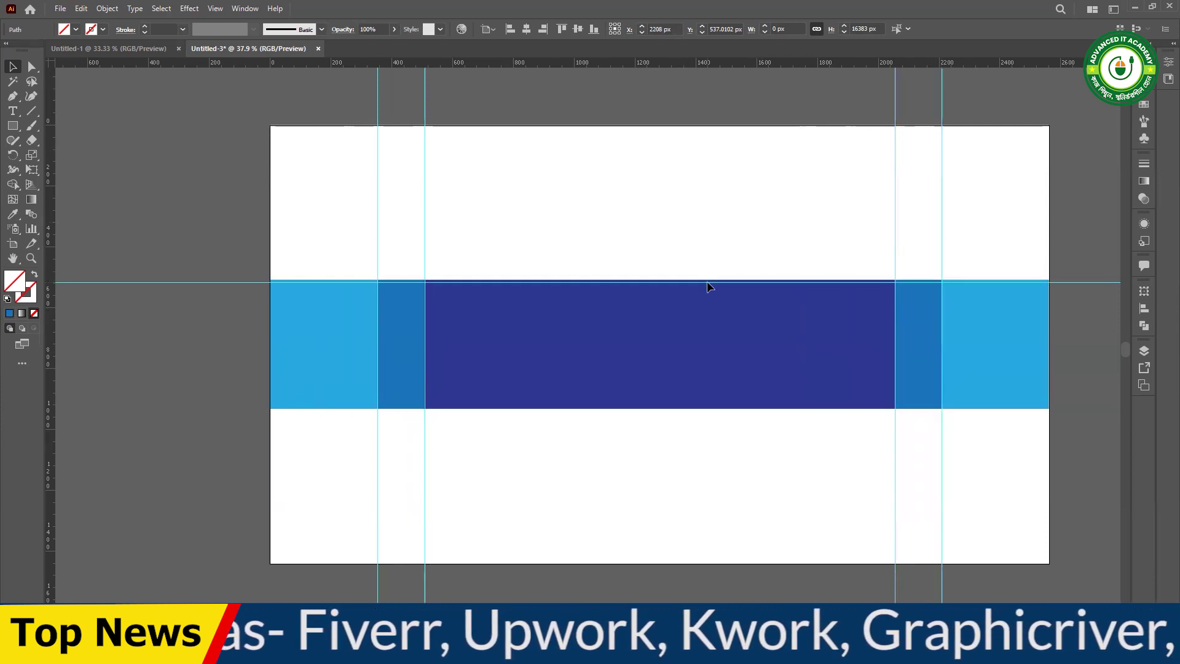
key(ctrl+z)
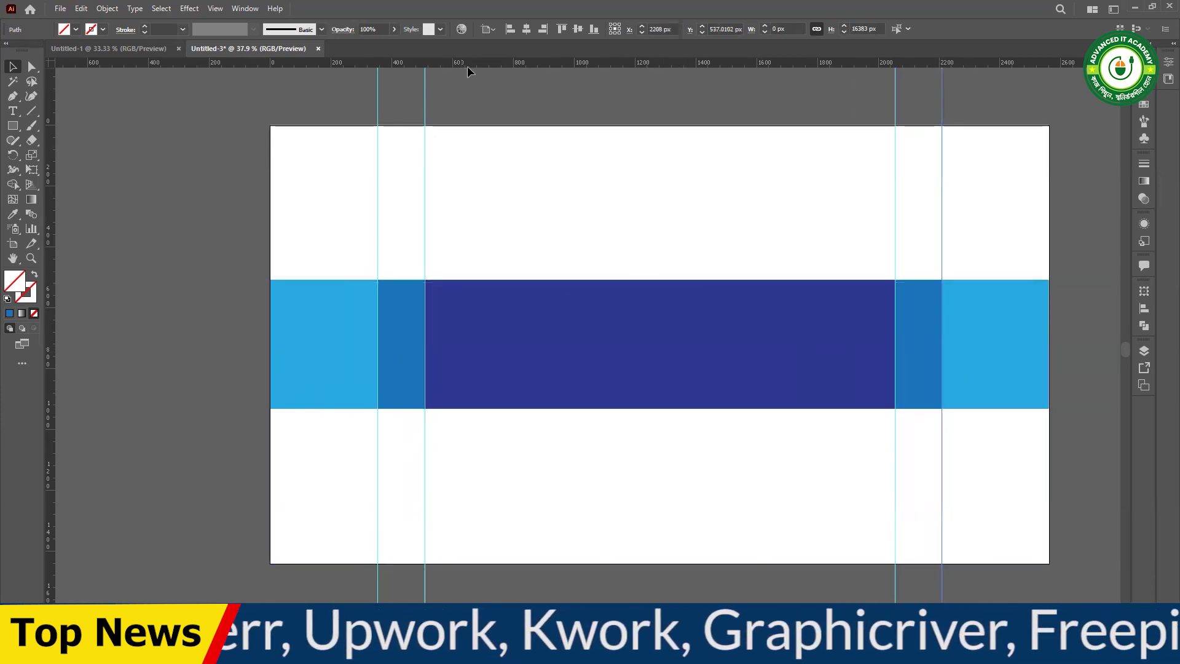
drag(477, 62, 499, 280)
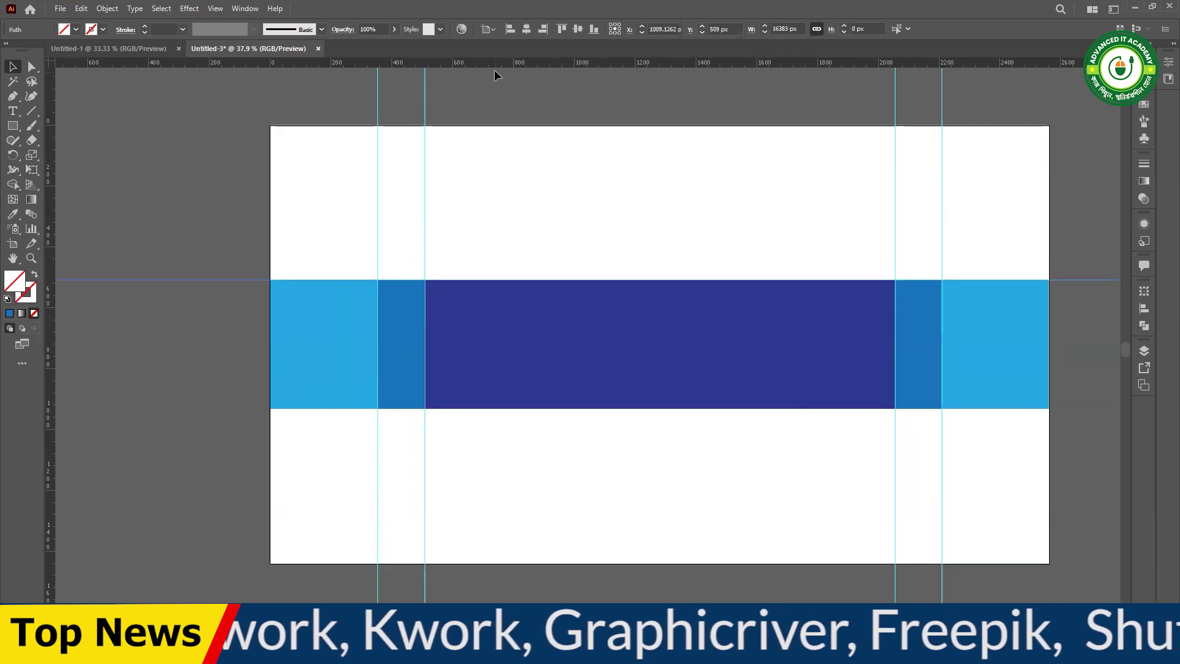
drag(509, 390, 507, 408)
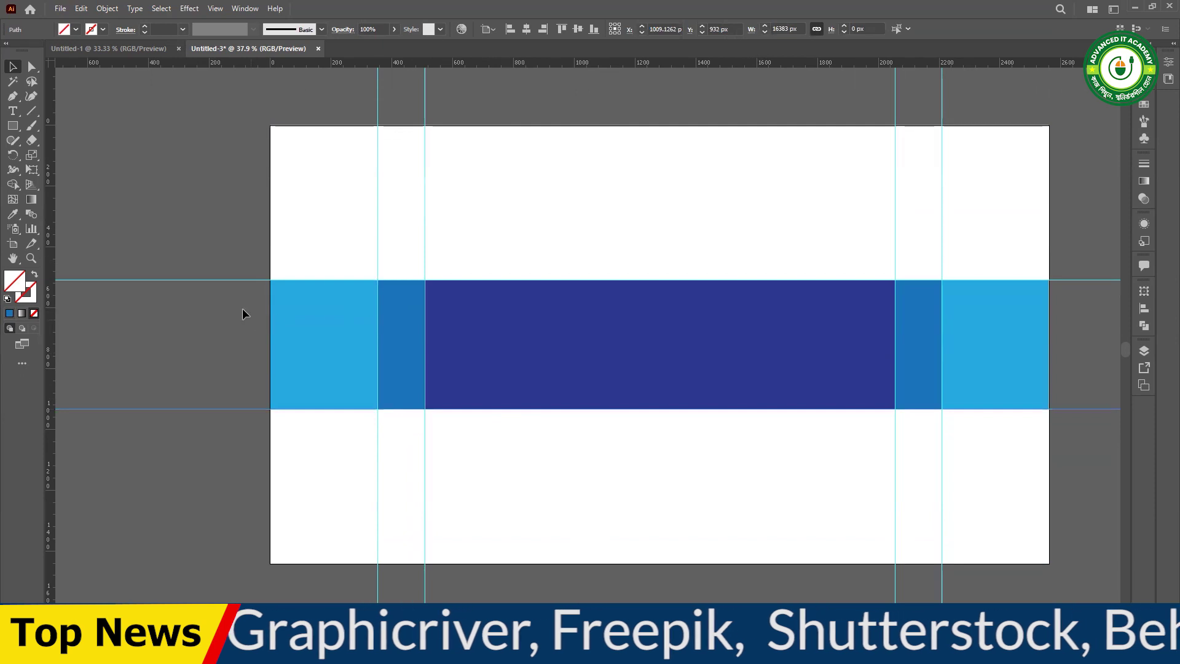
- Undo the accidental sideways move of the white background and deselect it
click(220, 201)
drag(319, 164, 907, 227)
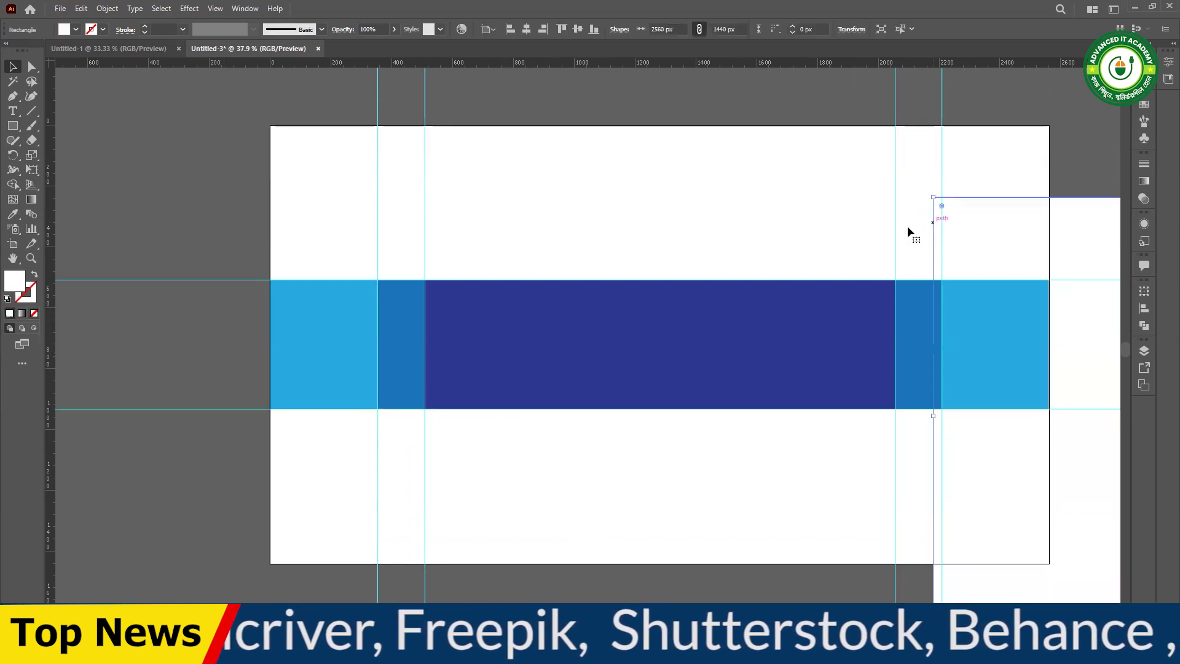
key(ctrl+z)
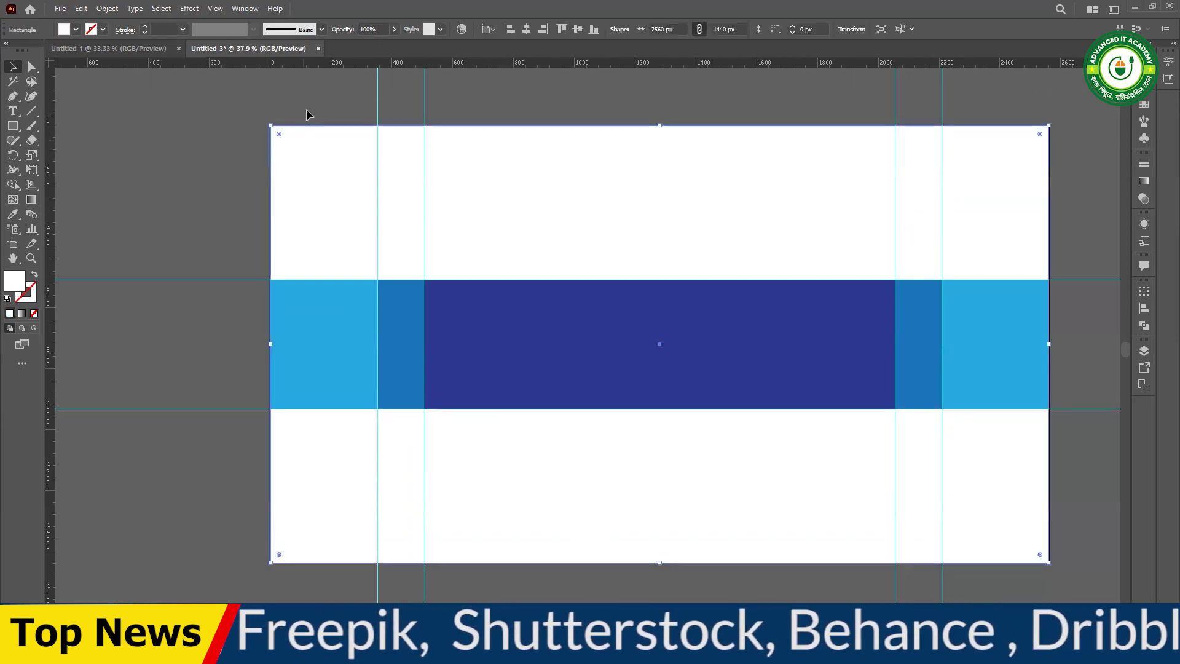
click(371, 97)
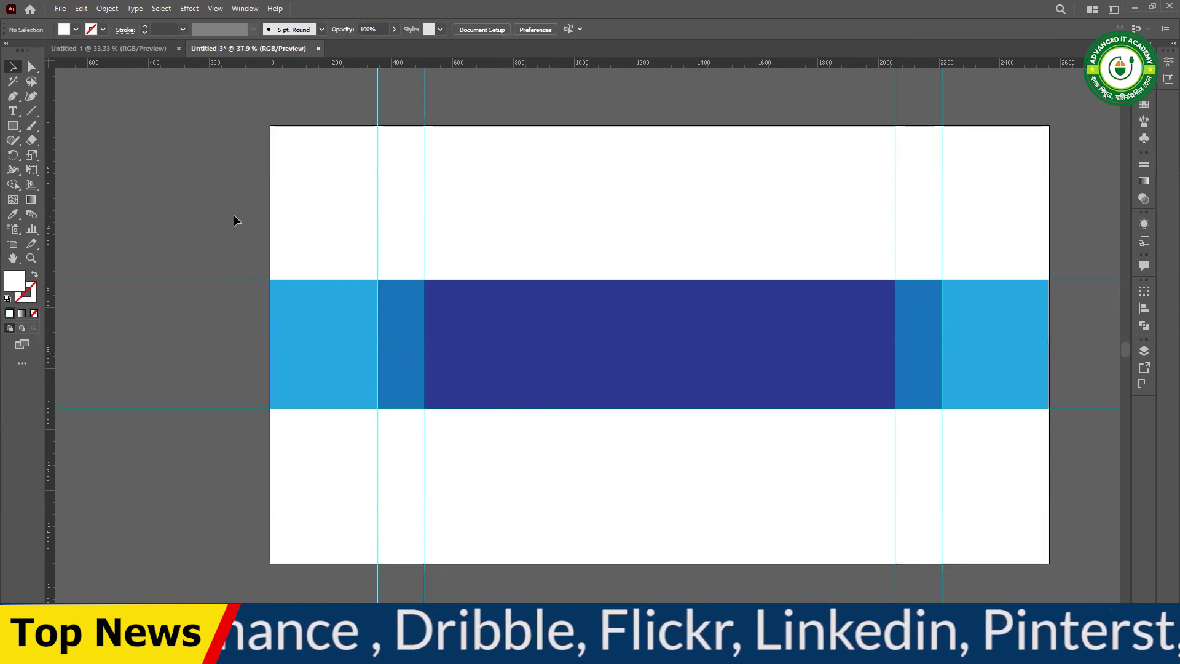
- Select the band-edge guides and delete them
drag(195, 444, 133, 234)
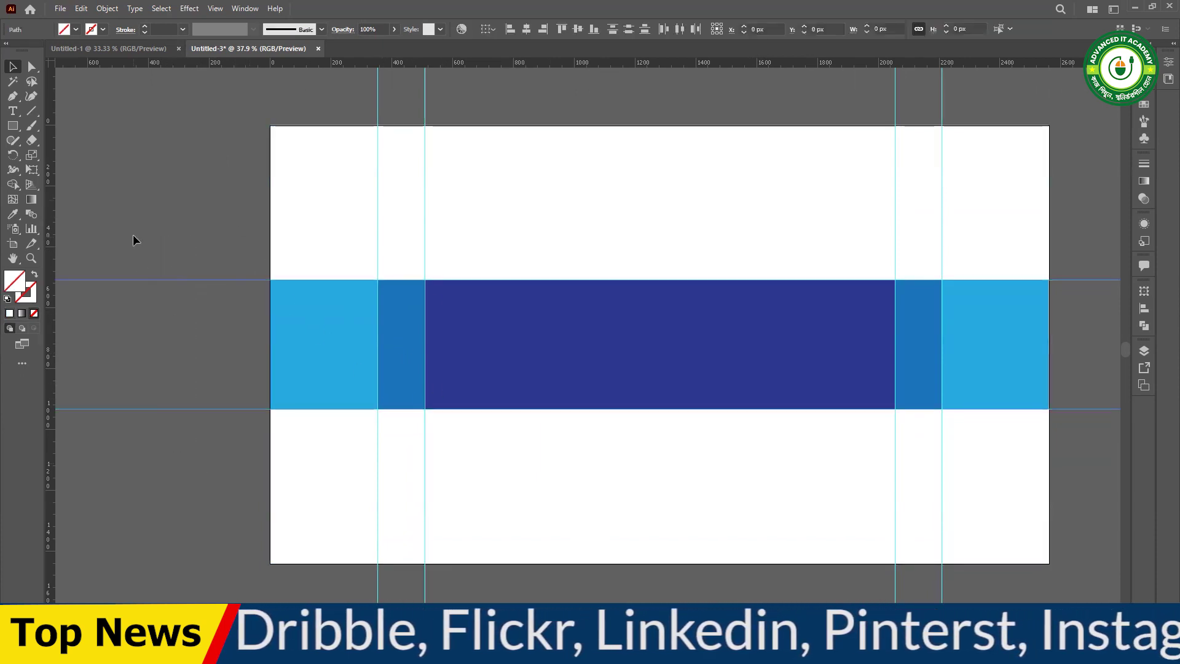
drag(299, 93, 497, 98)
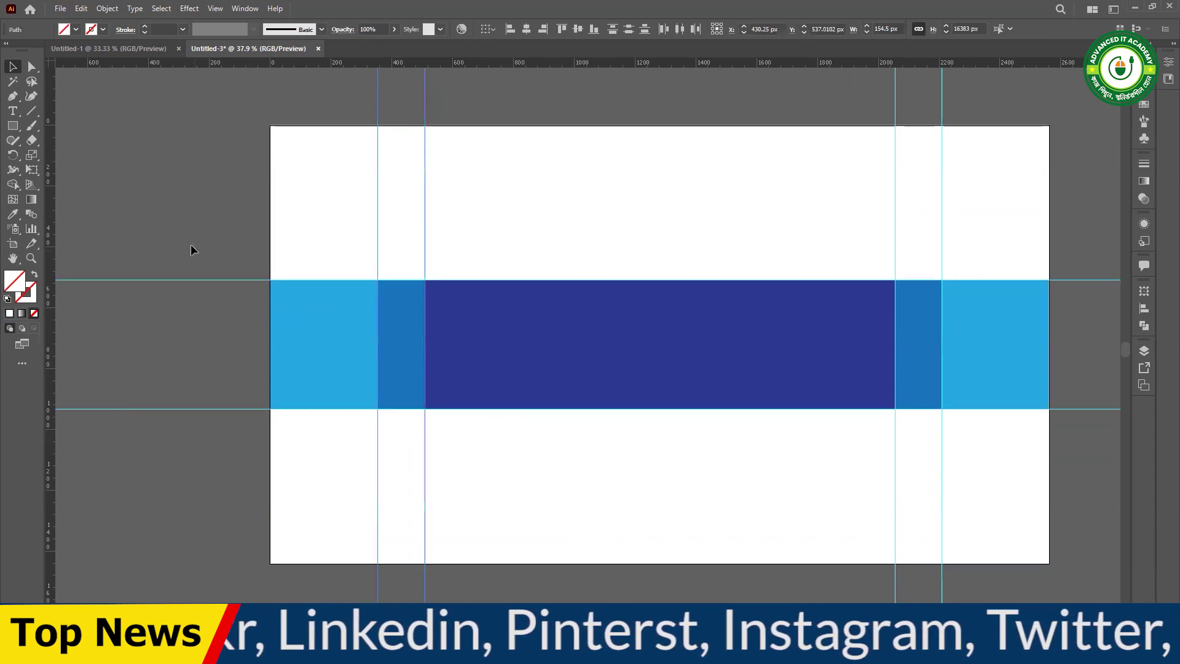
drag(99, 229, 271, 479)
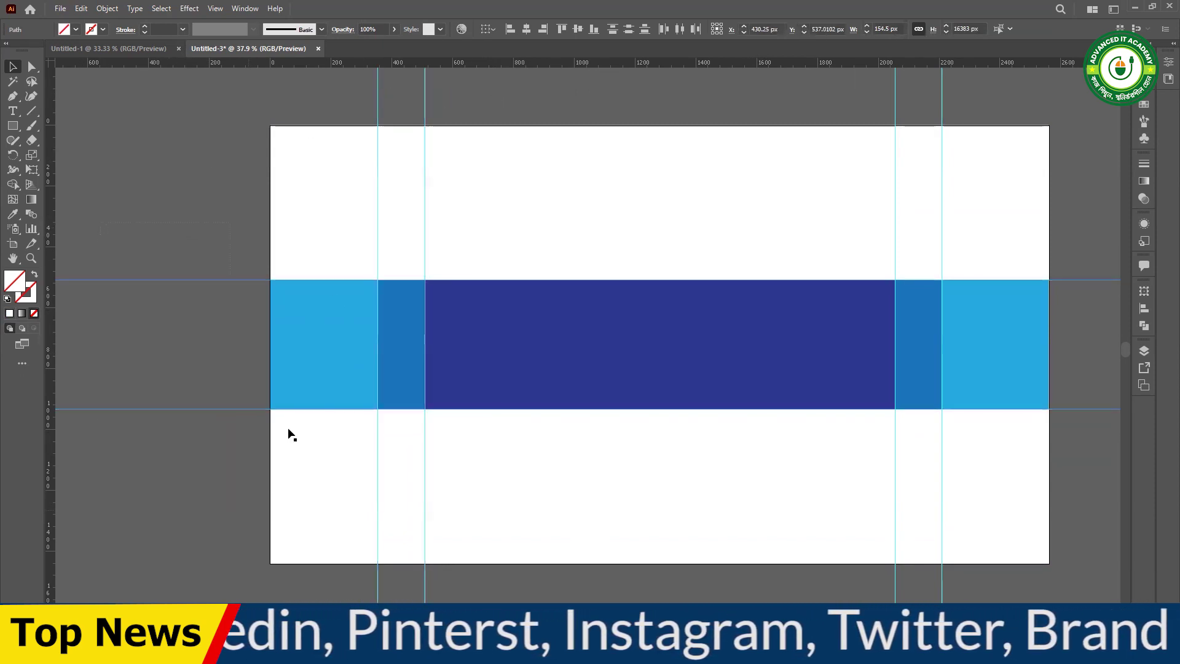
key(Delete)
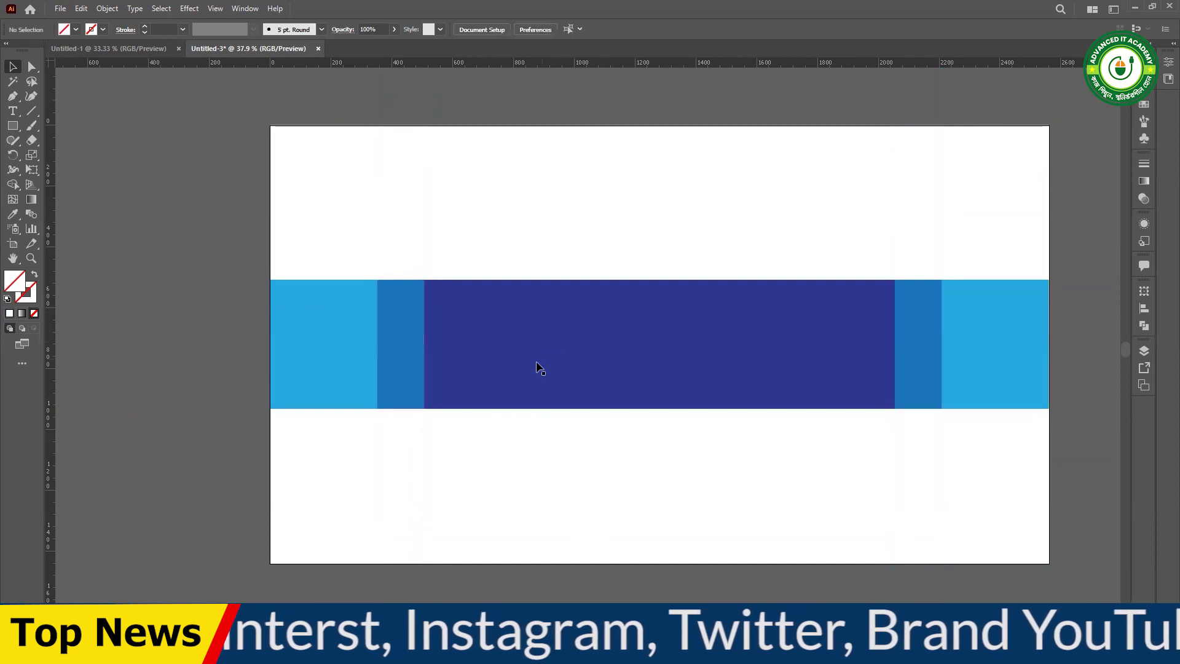
- Deselect the white background and toggle guide locking from the canvas context menu
click(299, 224)
key(ctrl+2)
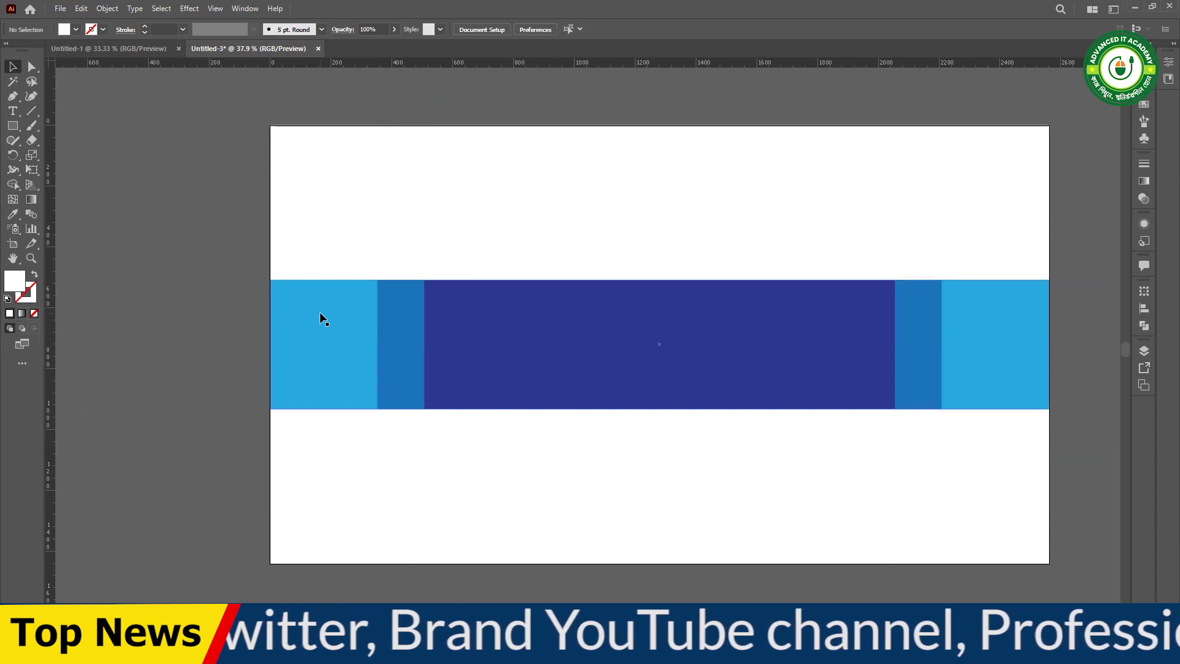
right_click(319, 311)
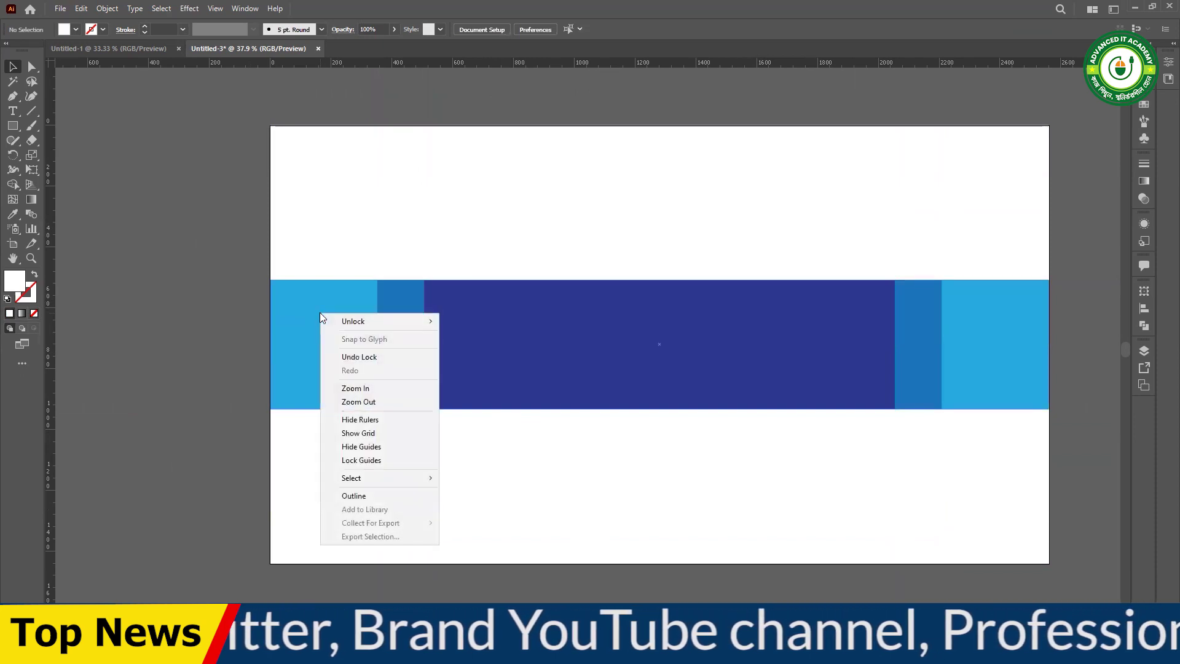
click(370, 458)
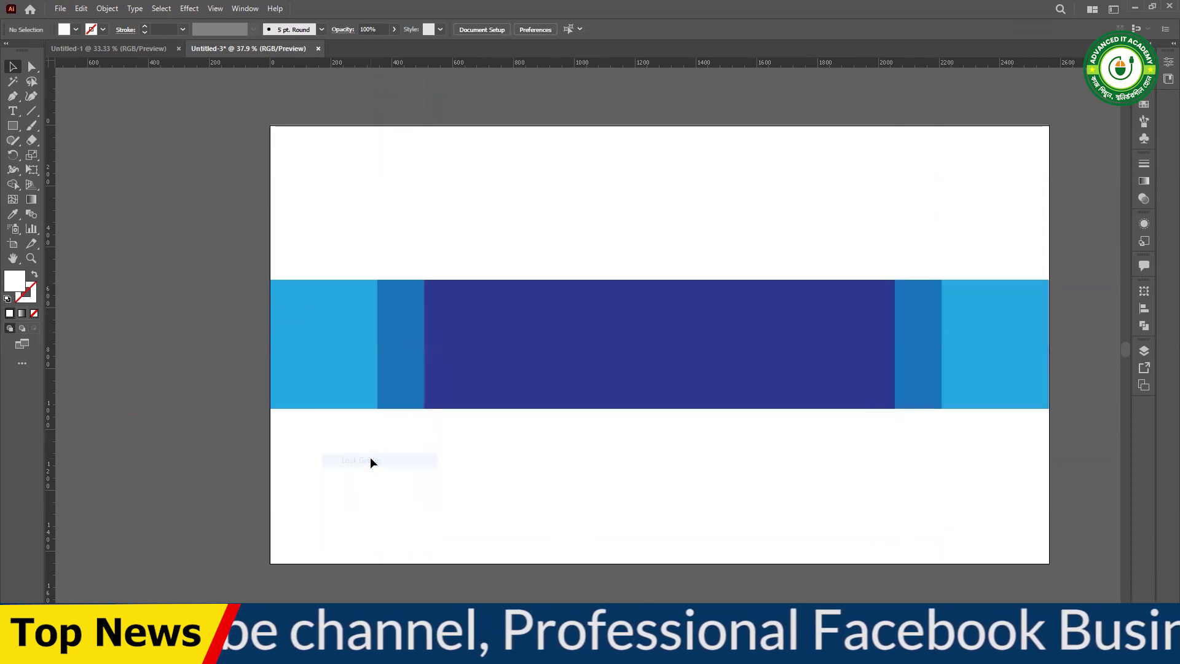
- Convert the light-blue rectangle into guides with Make Guides
drag(311, 322, 311, 227)
key(ctrl+z)
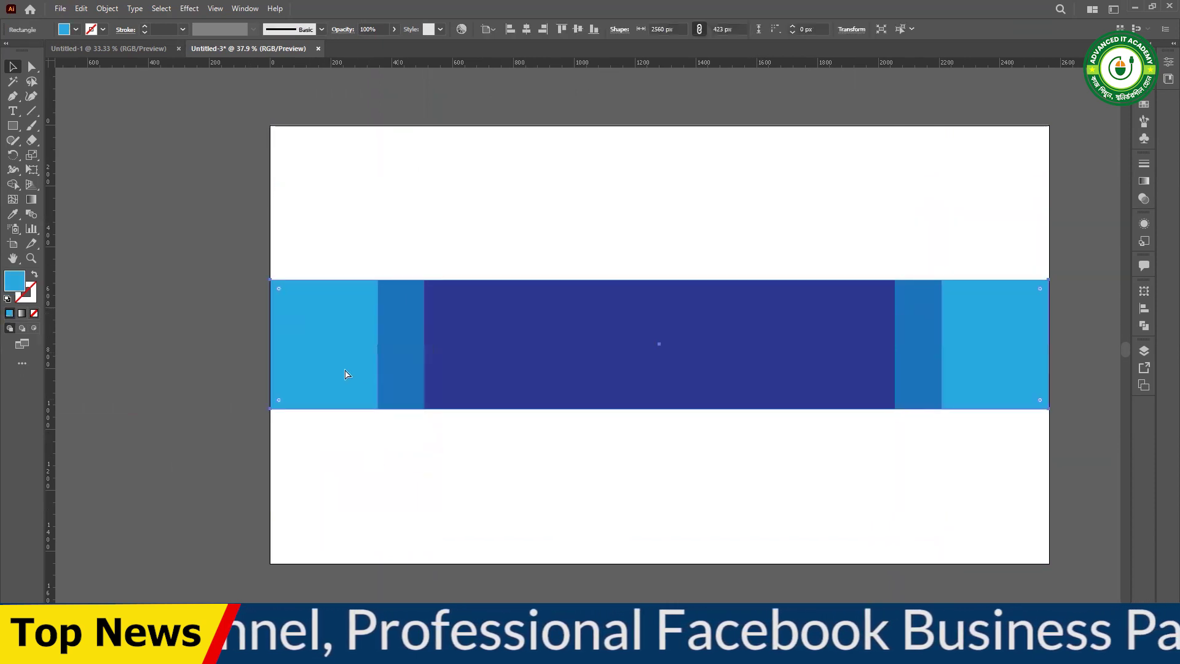
right_click(308, 312)
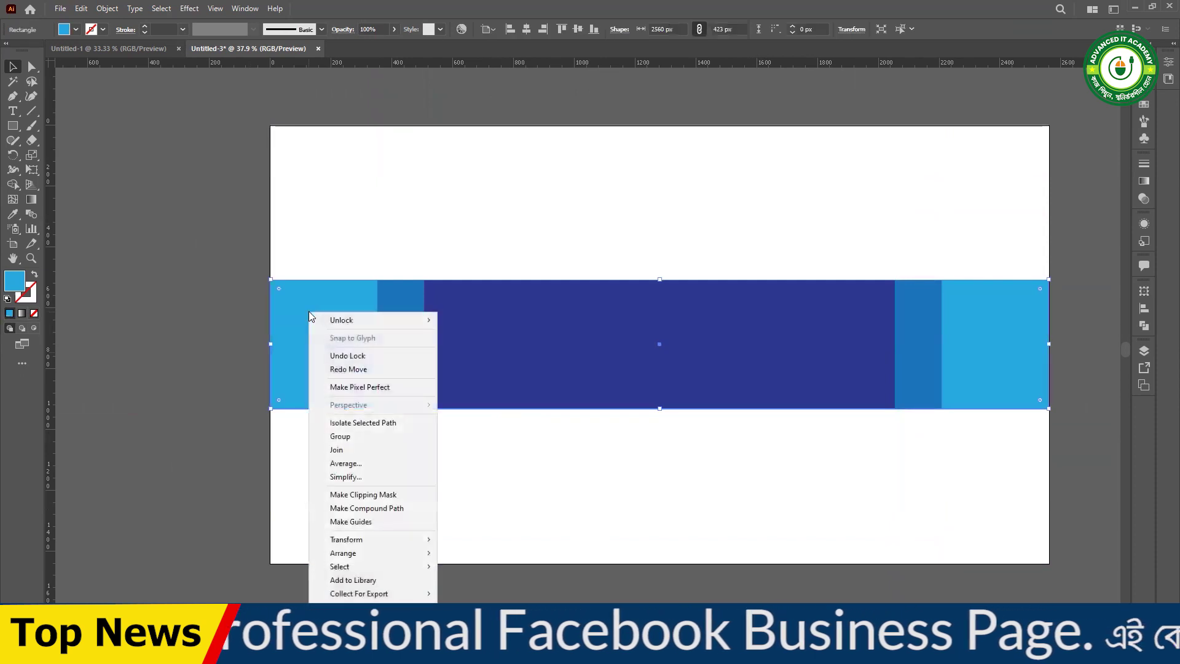
click(371, 526)
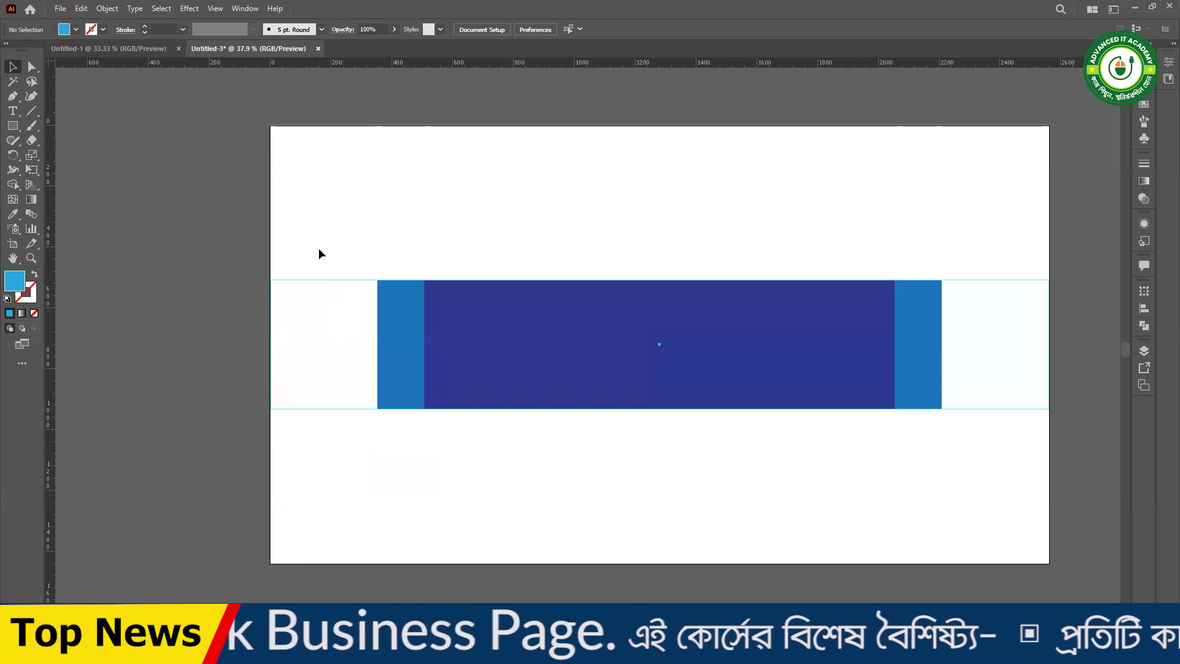
- Convert the mid-blue and dark-blue rectangles into guides as well
click(397, 310)
right_click(397, 310)
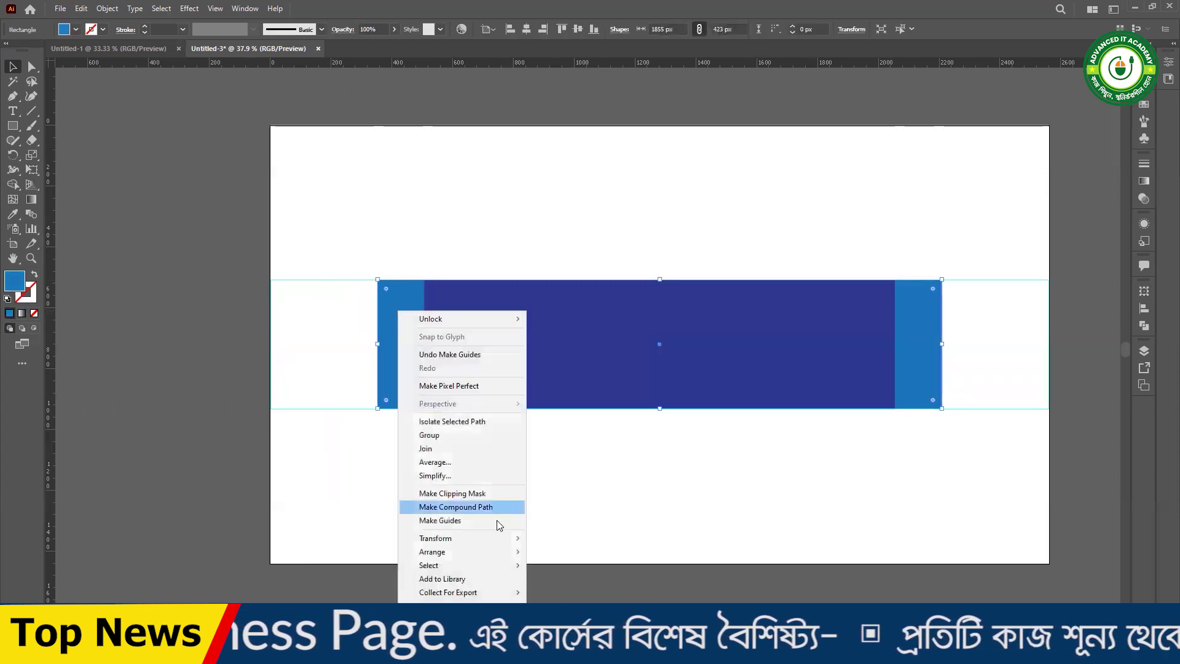
click(455, 524)
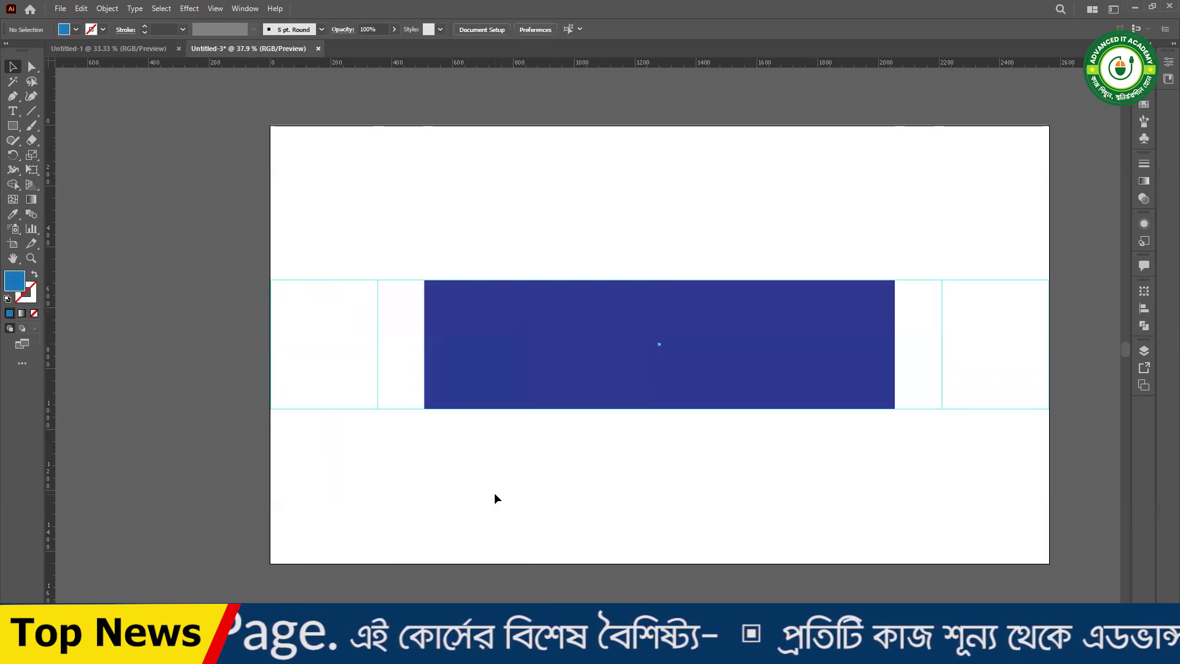
right_click(522, 355)
click(562, 259)
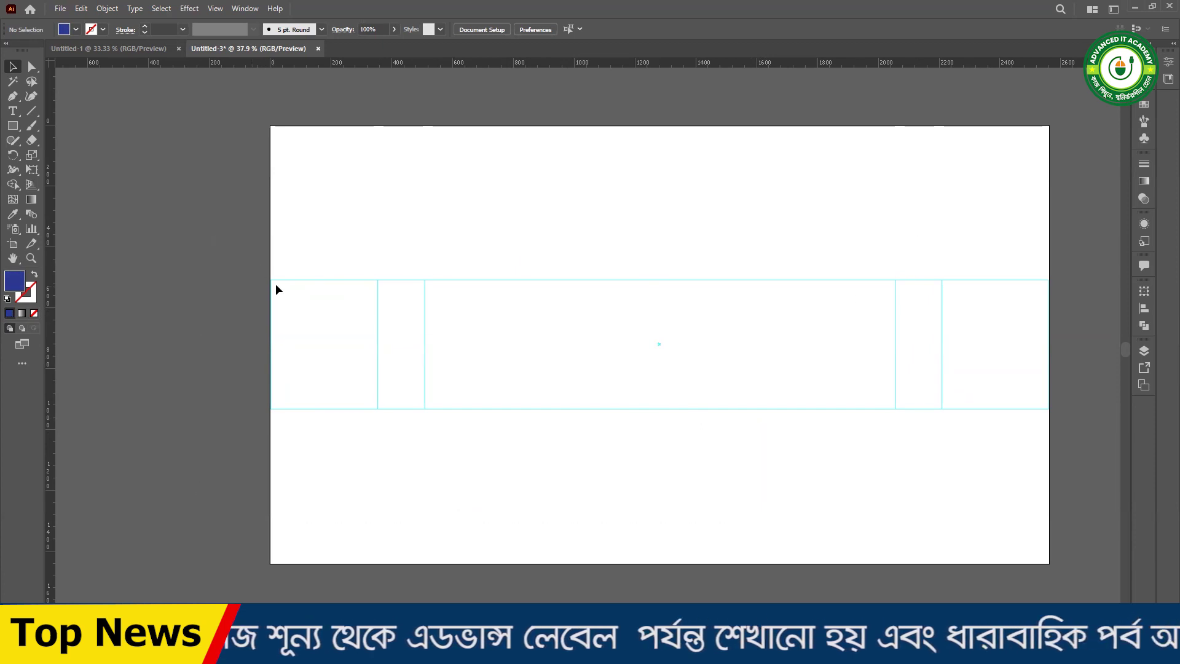
key(Print)
drag(231, 260, 574, 294)
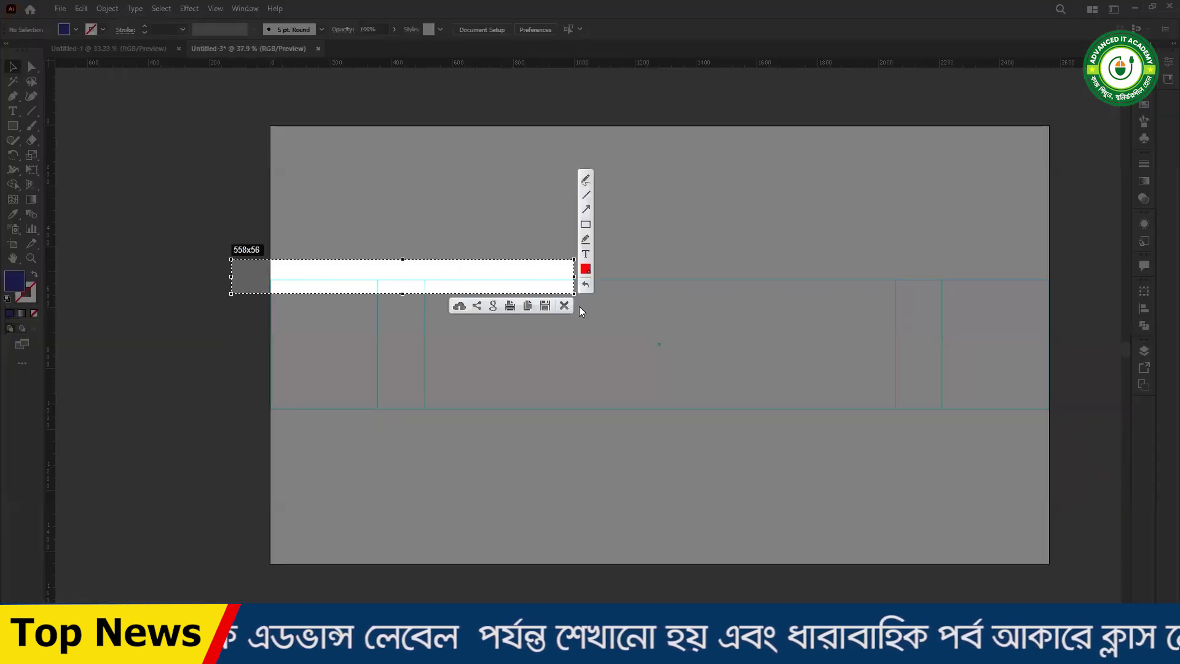
click(564, 305)
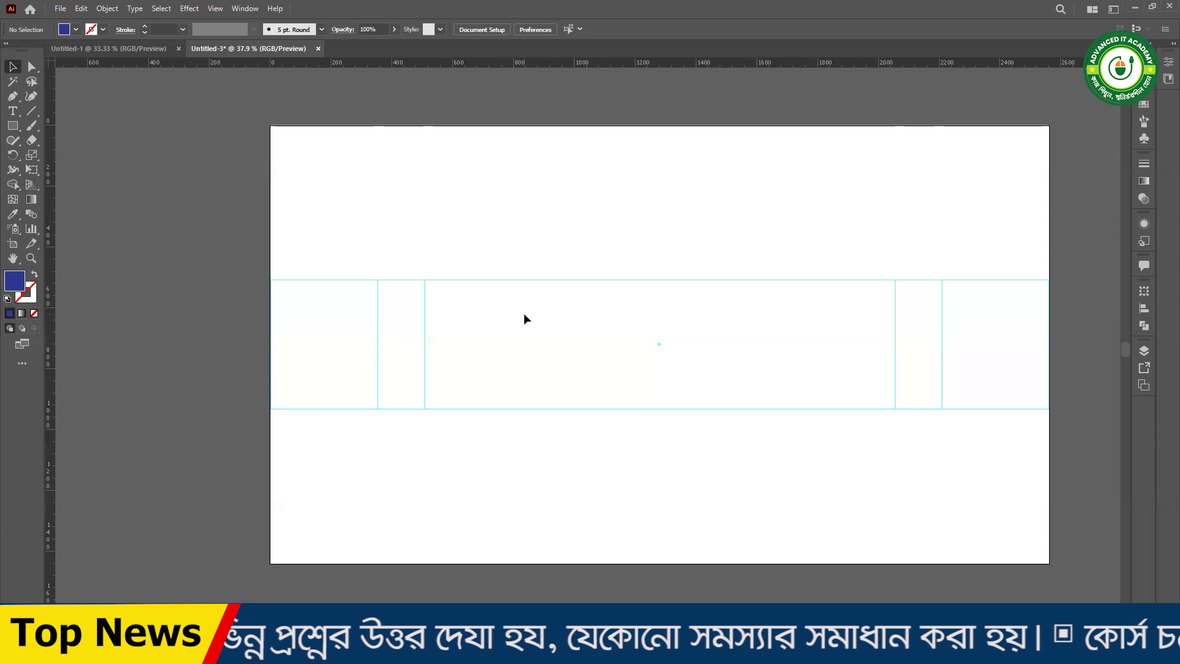
drag(132, 245, 773, 448)
drag(240, 214, 732, 464)
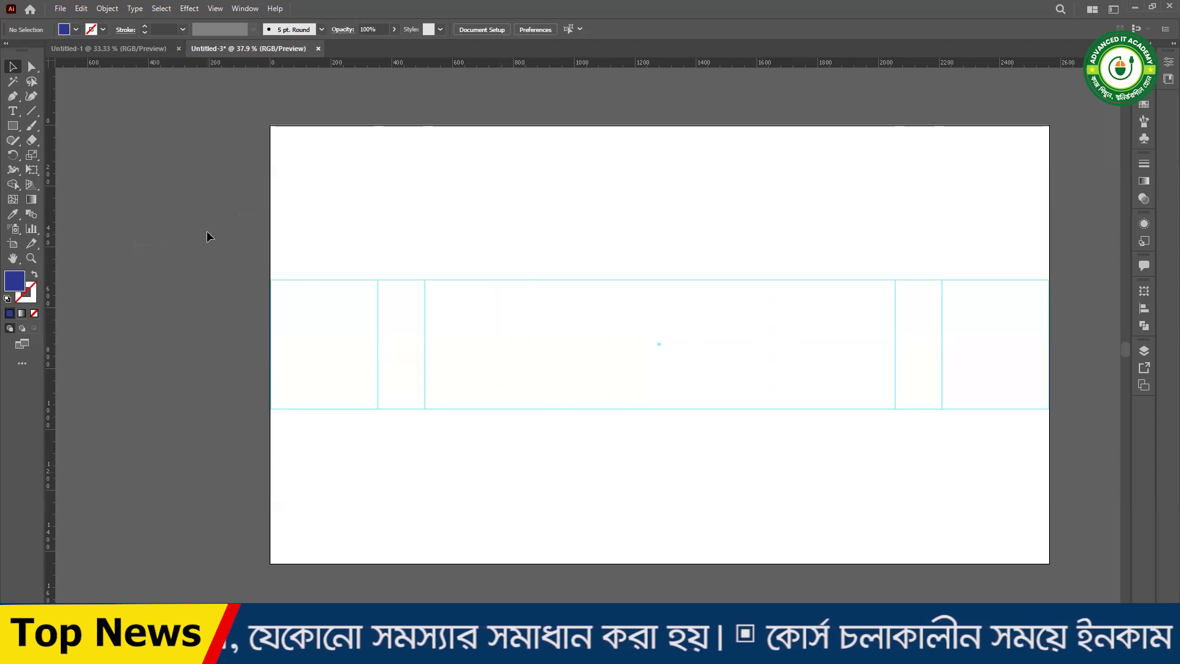
drag(239, 212, 557, 386)
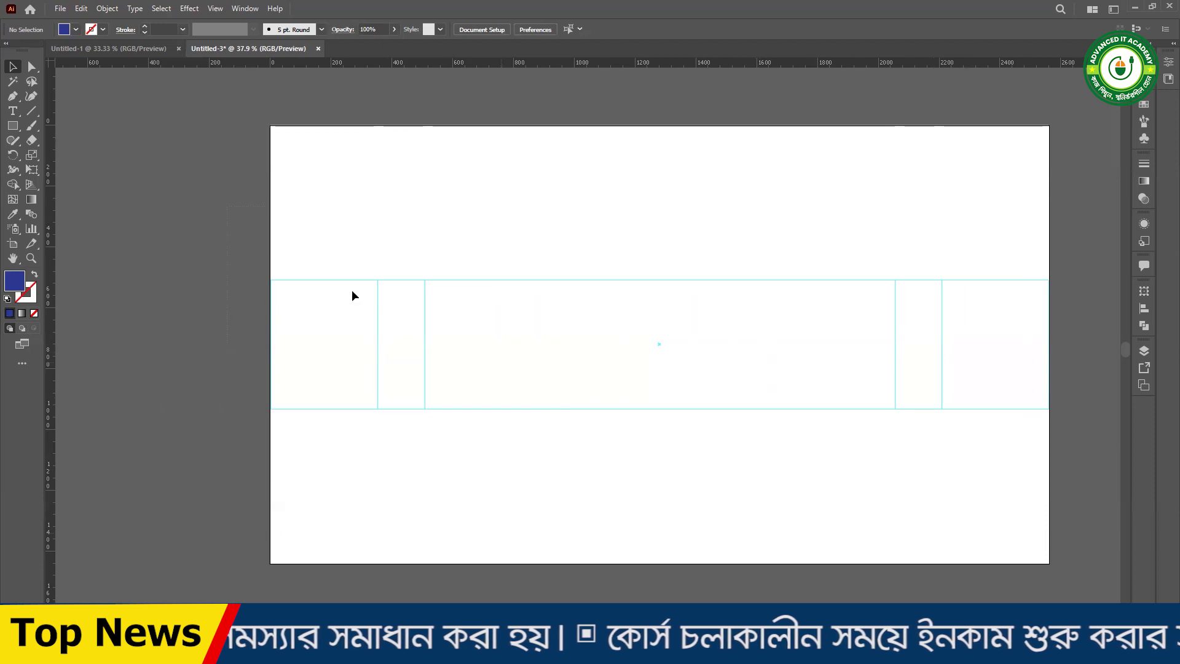
click(11, 131)
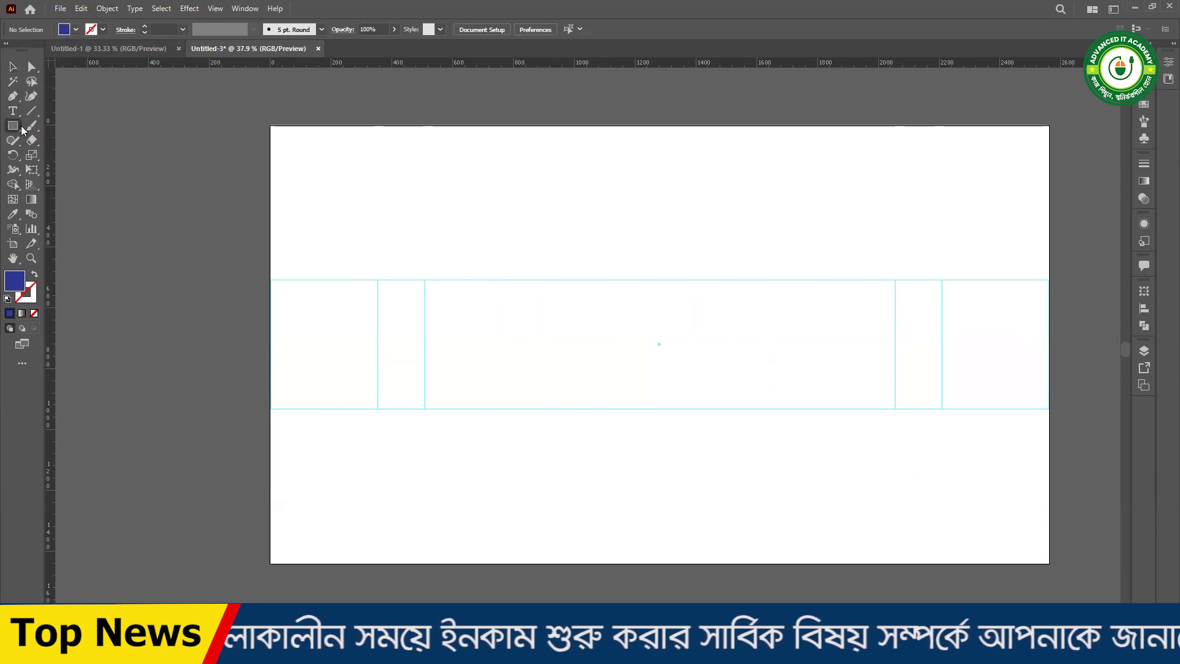
click(13, 67)
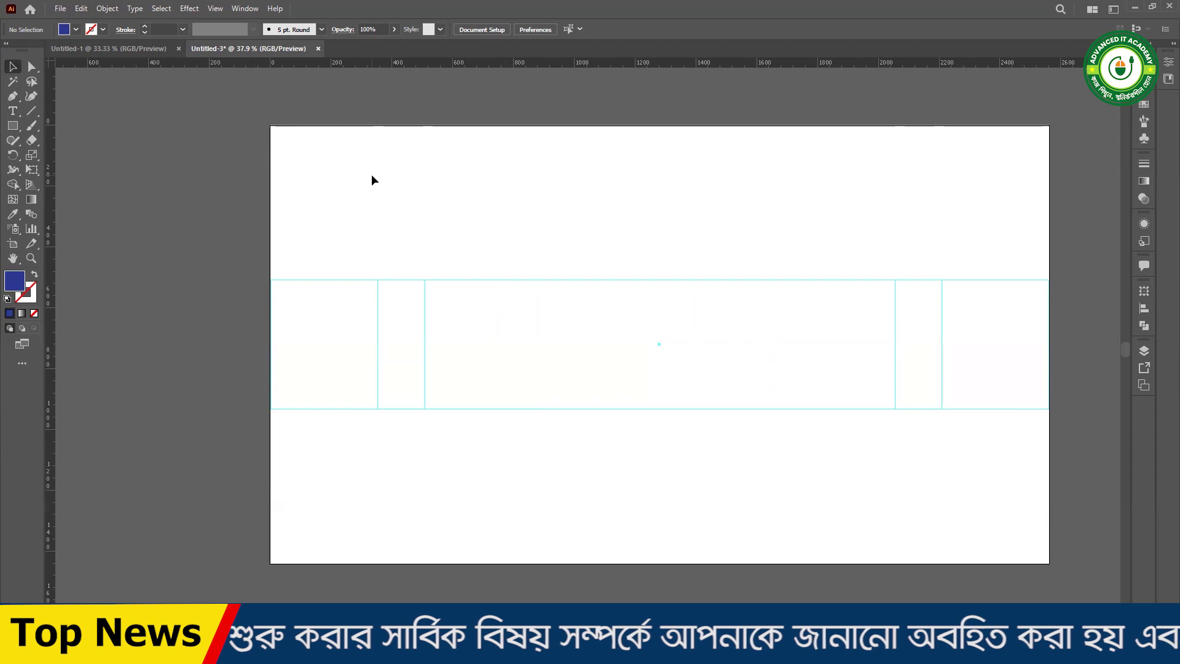
click(289, 222)
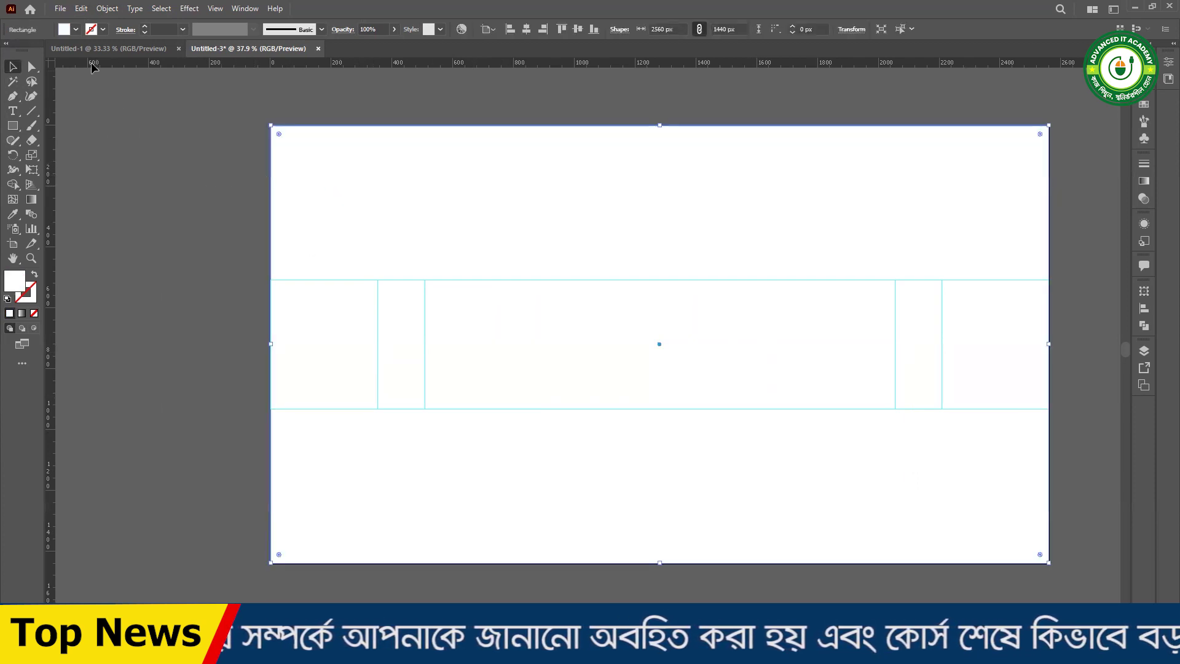
- Fill the background rectangle with the dark blue swatch after trying a lighter blue
click(76, 29)
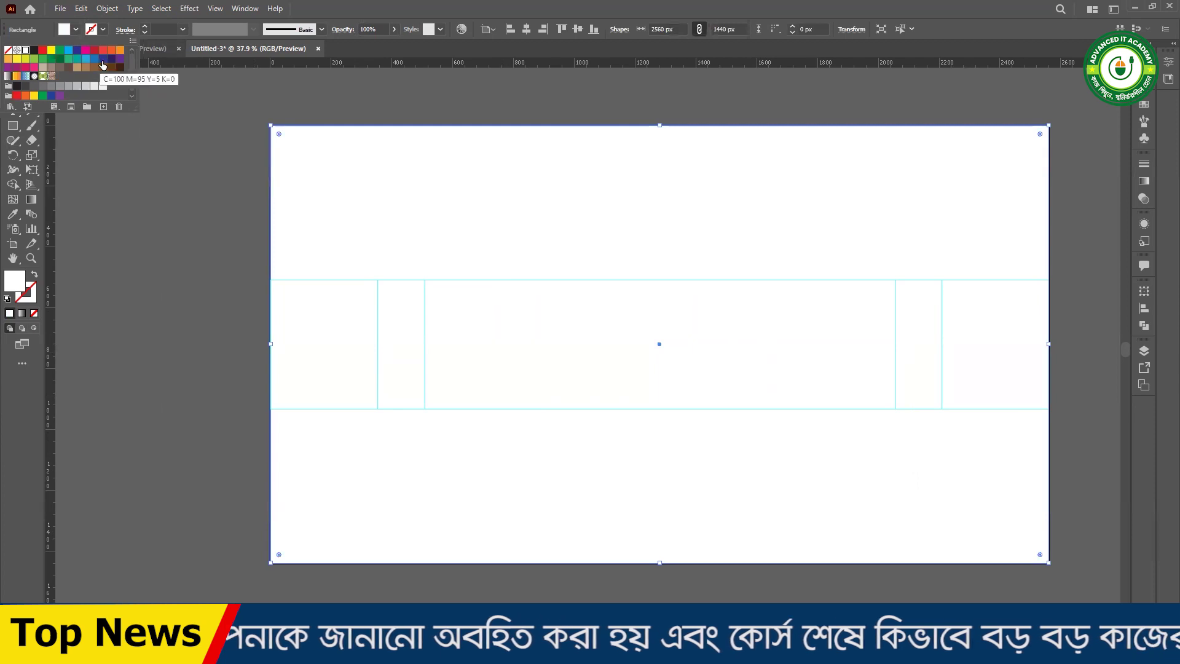
click(102, 60)
click(94, 60)
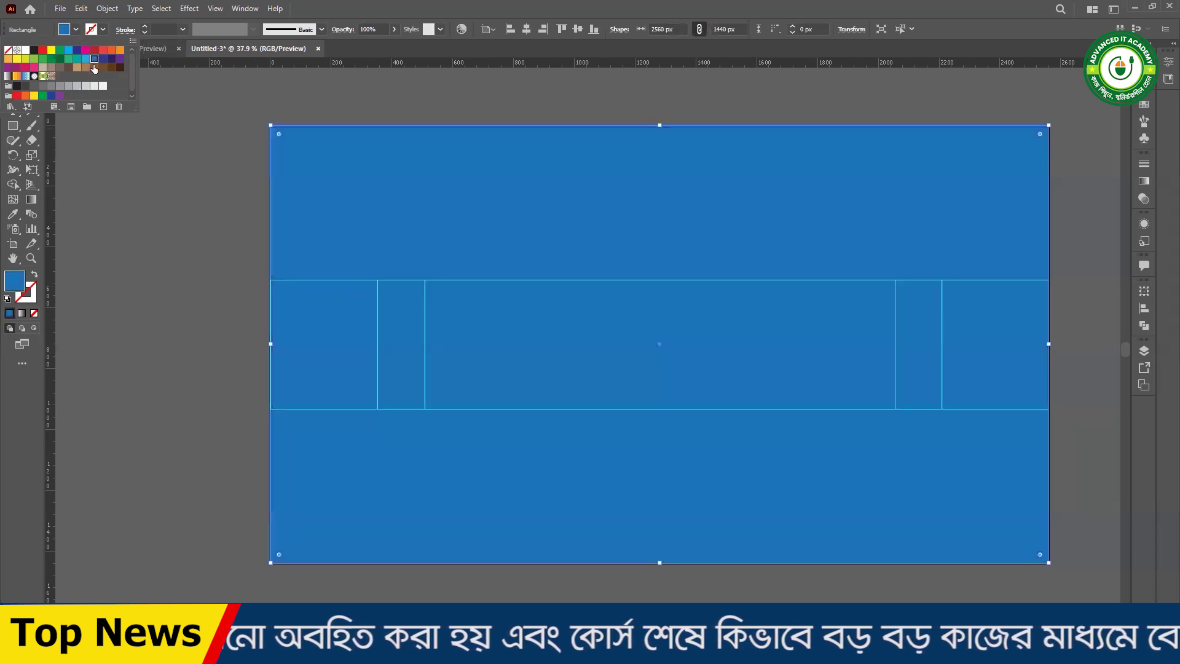
click(76, 29)
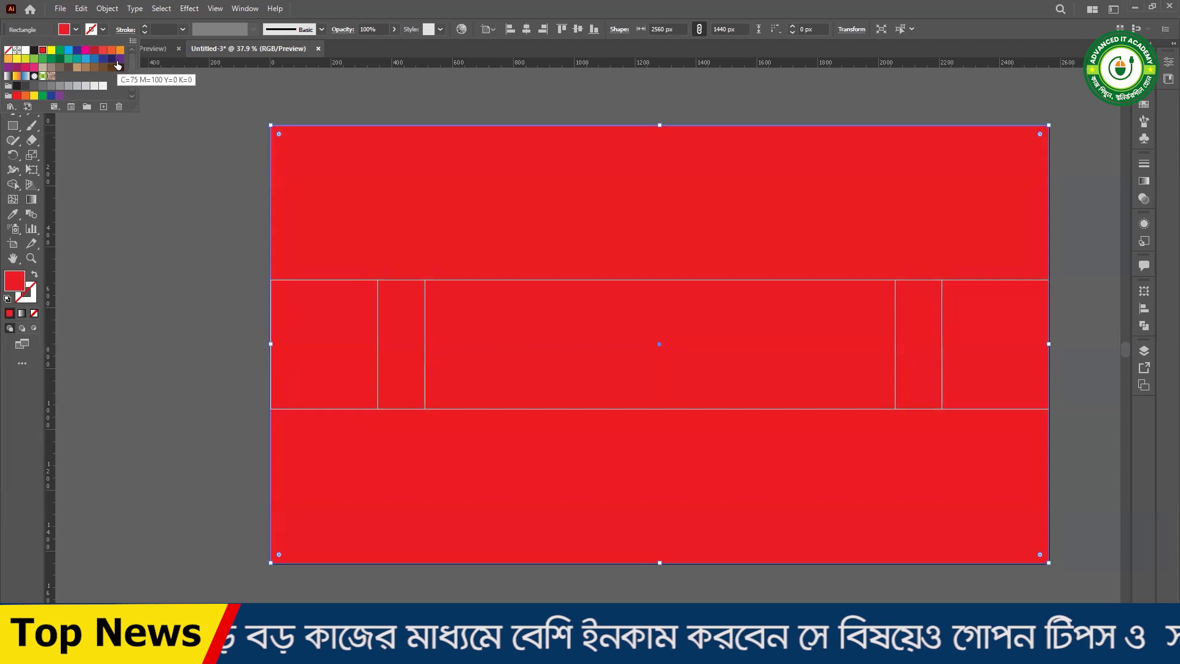
click(76, 29)
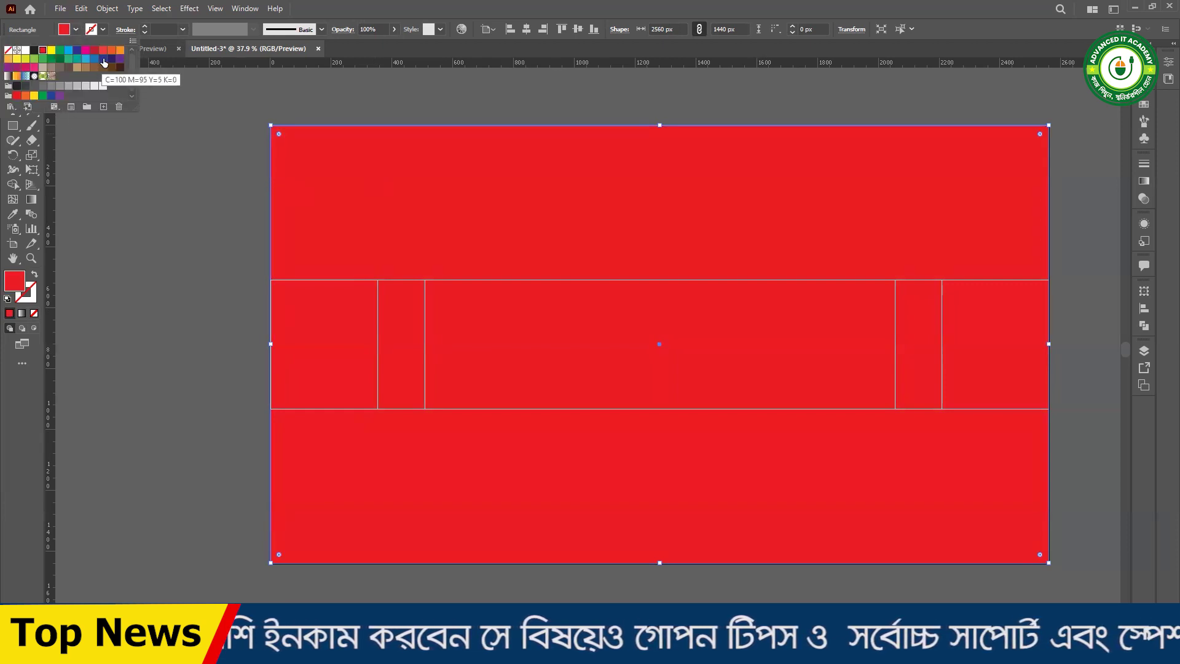
click(103, 58)
- Set the fill in Color Picker to C100 M100 Y0 K0 and confirm
double_click(14, 281)
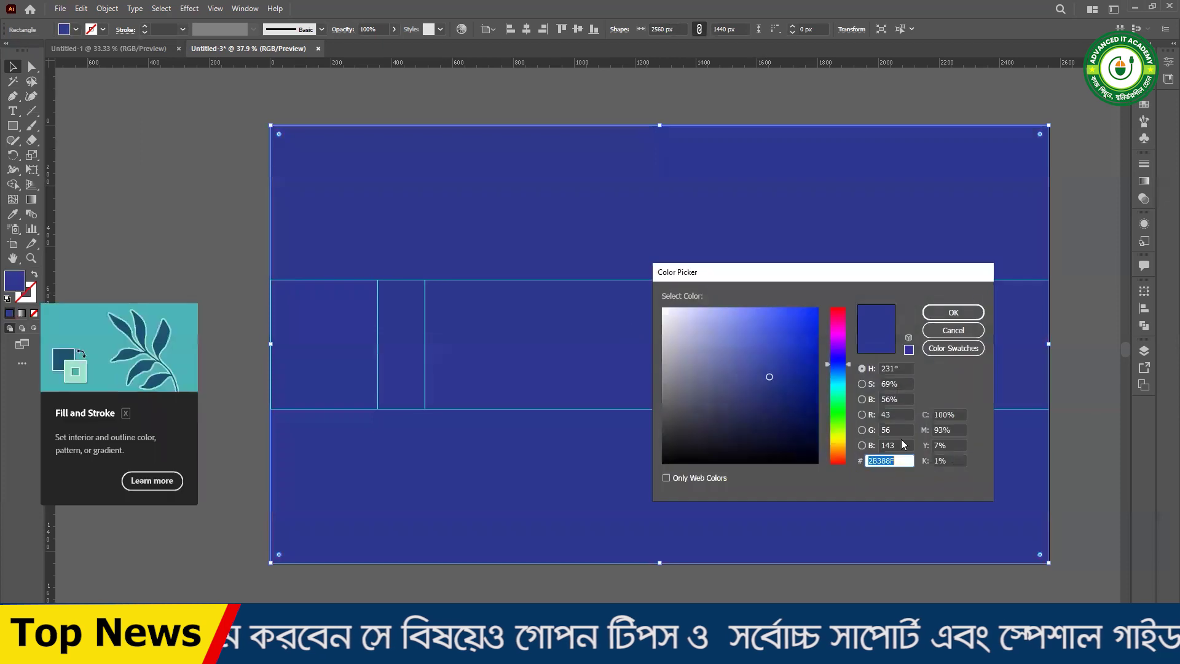
click(946, 430)
text(100)
key(Tab)
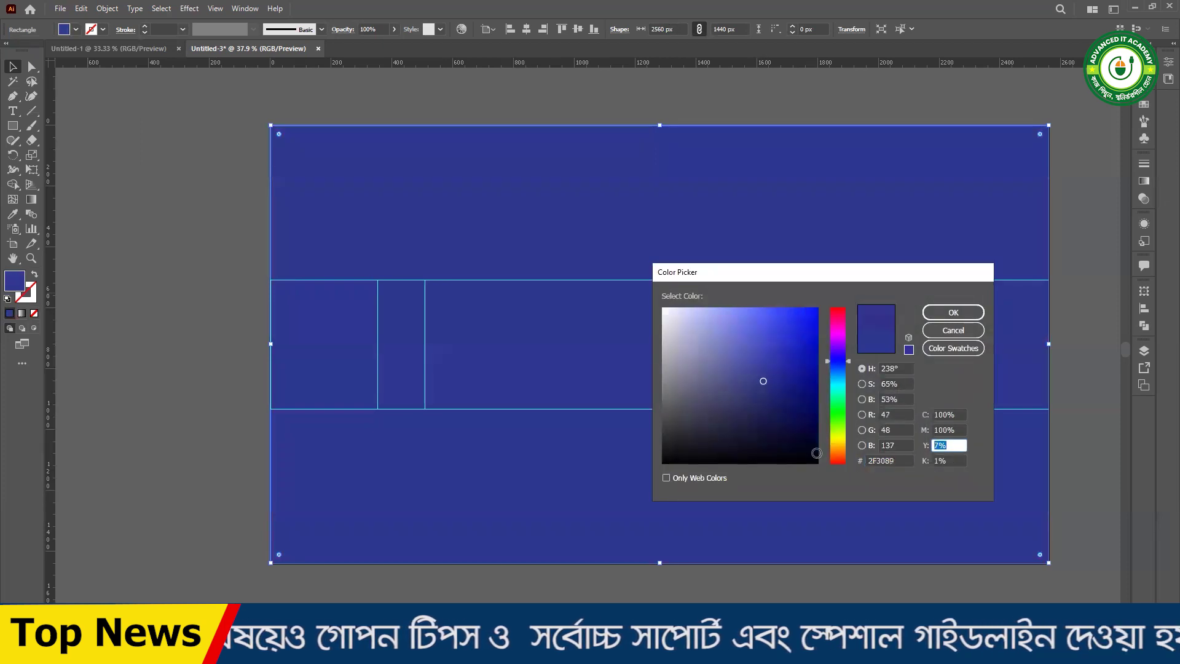
key(Tab)
text(0)
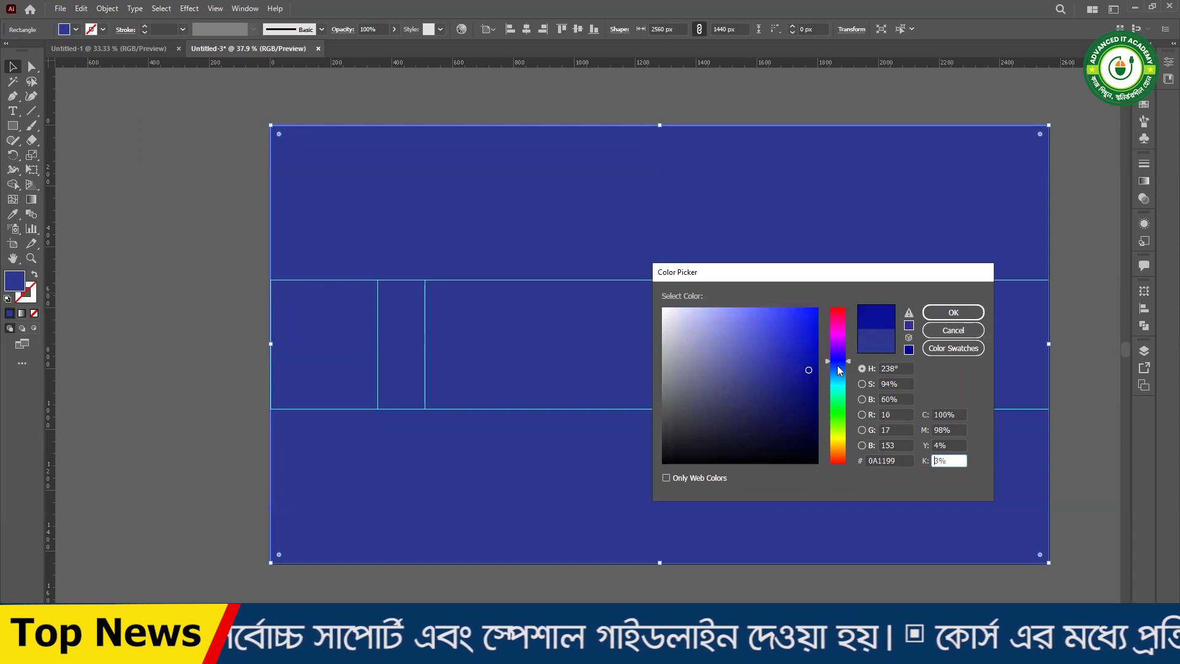
key(Return)
- Click the blue background rectangle, then deselect everything
click(411, 233)
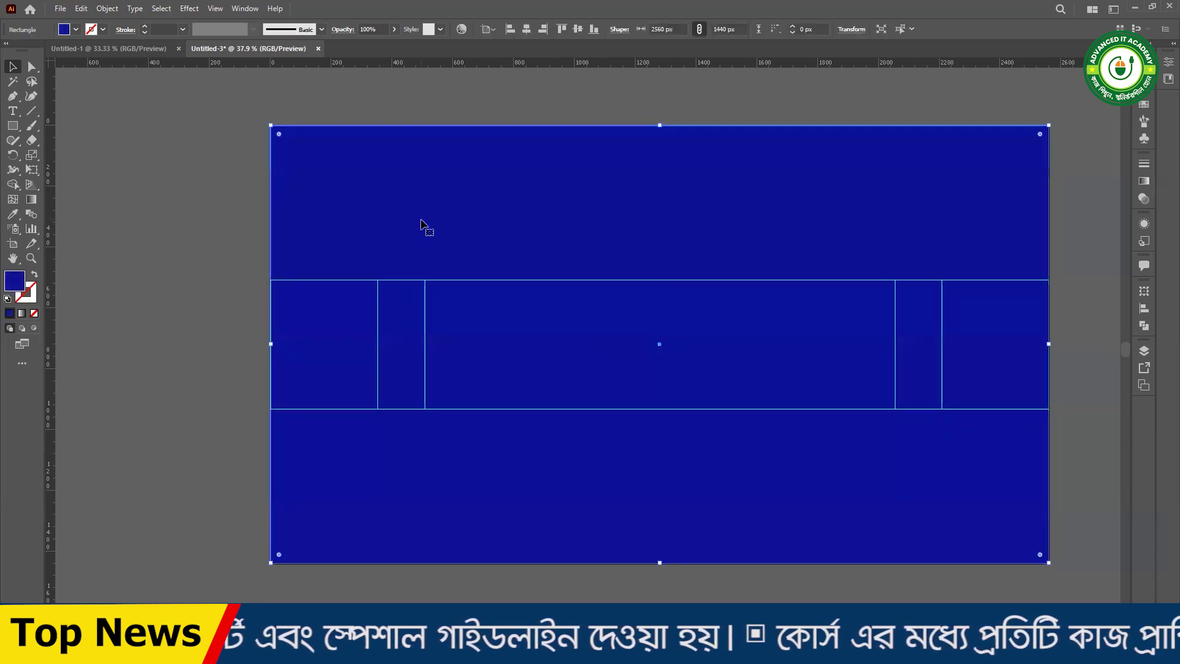
click(123, 211)
click(354, 201)
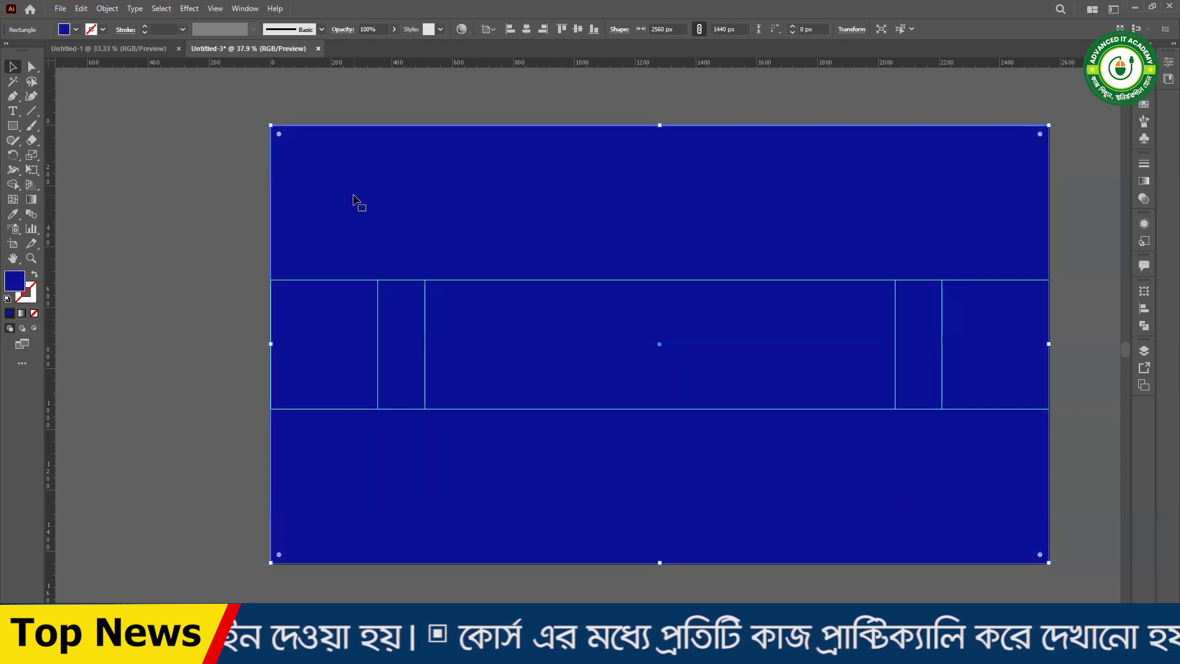
key(ctrl+shift+a)
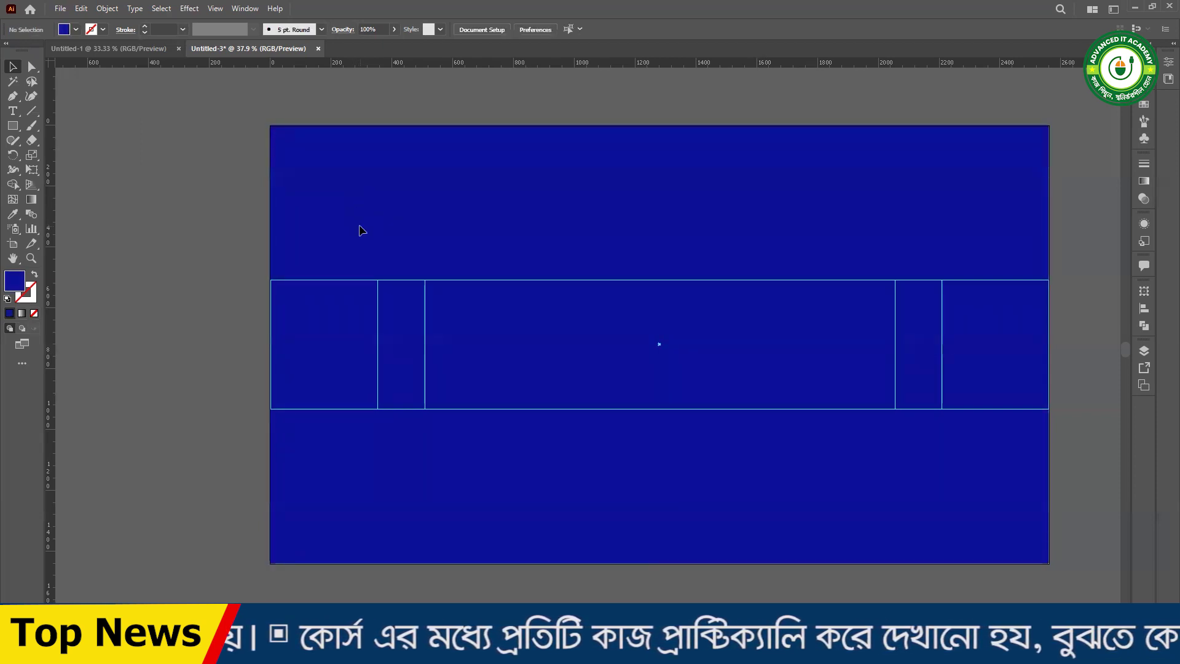
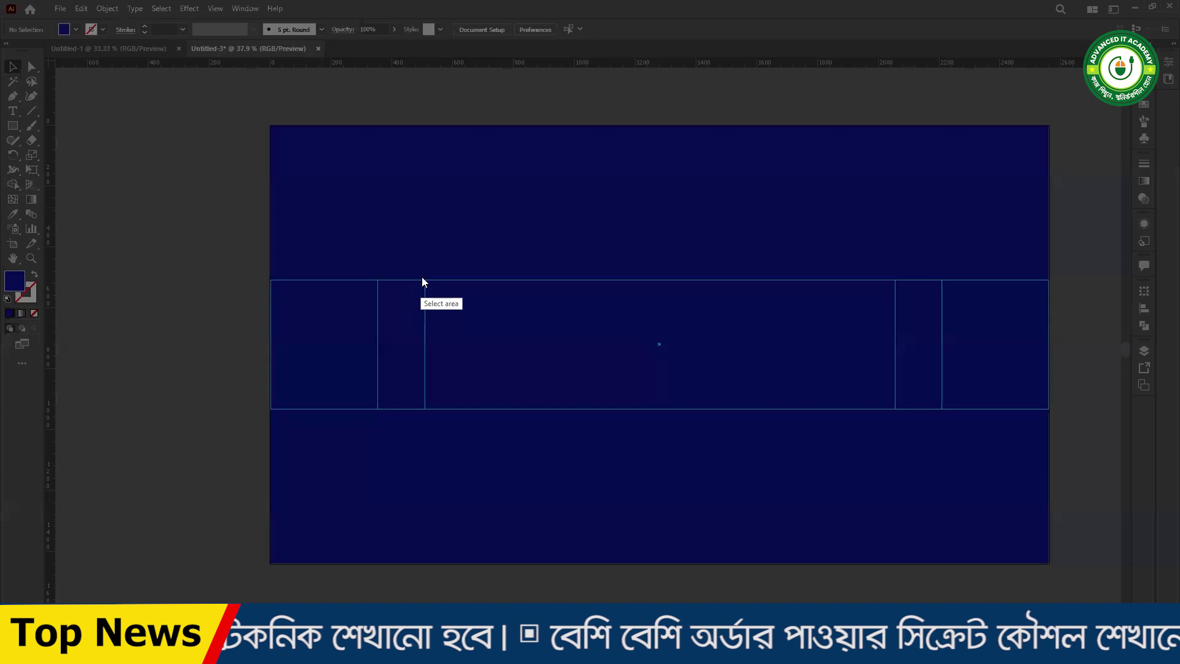
- Highlight the banner's central safe area with screen-capture selections
drag(423, 276, 898, 414)
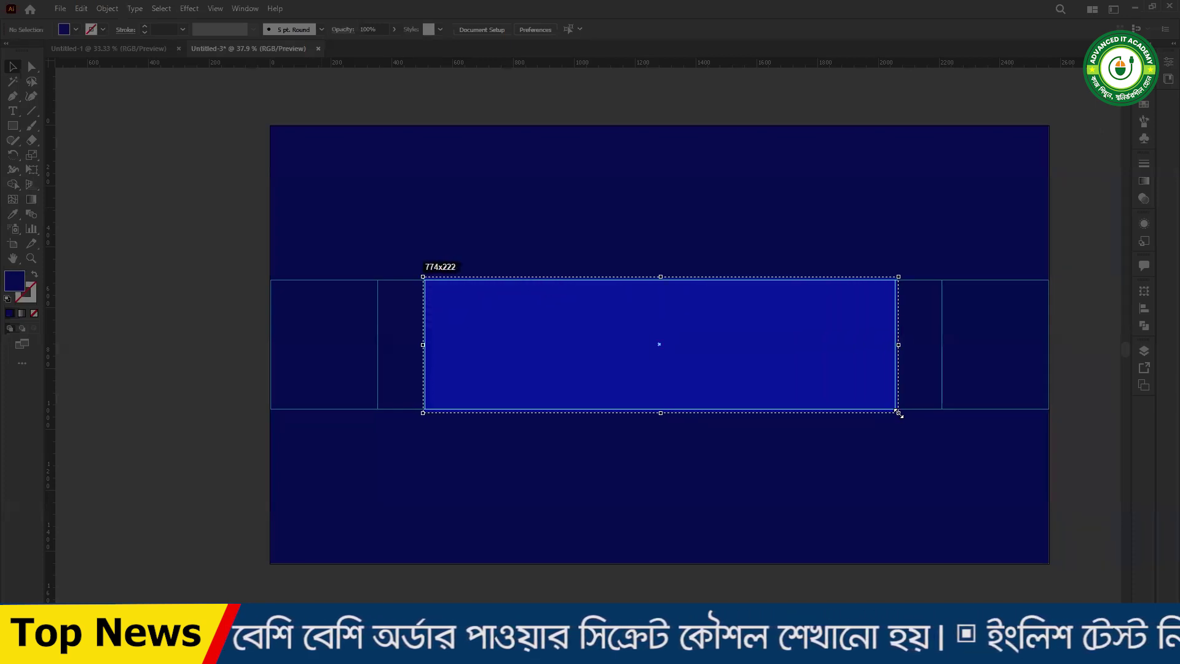
drag(899, 414, 898, 414)
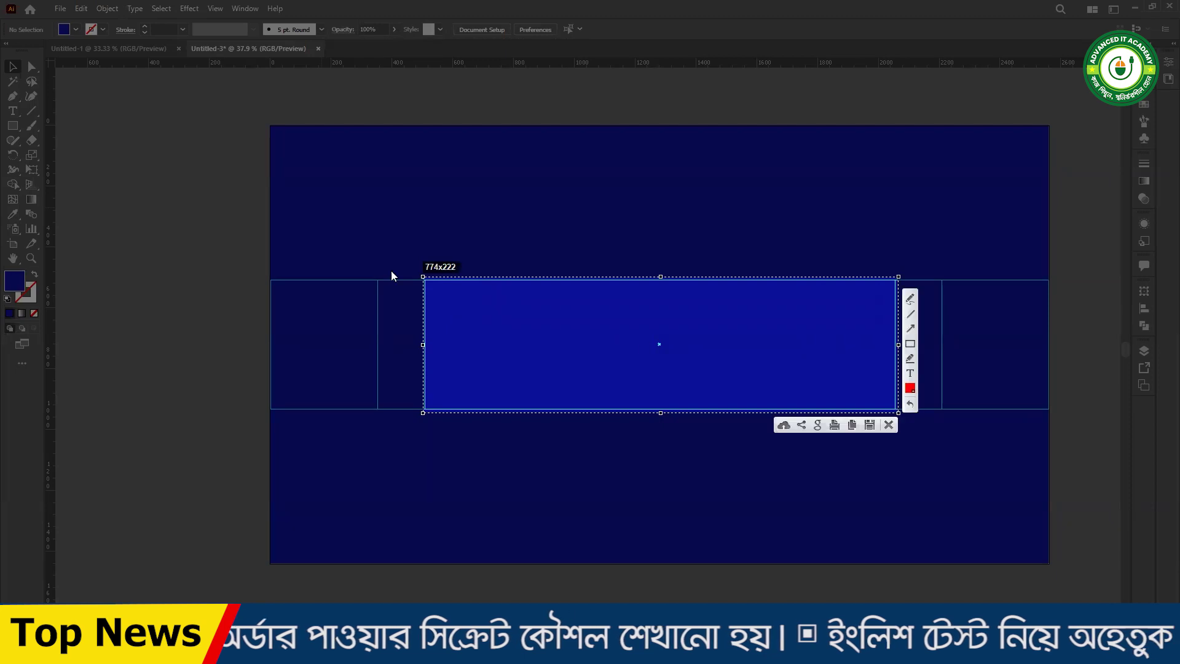
drag(279, 146, 1007, 529)
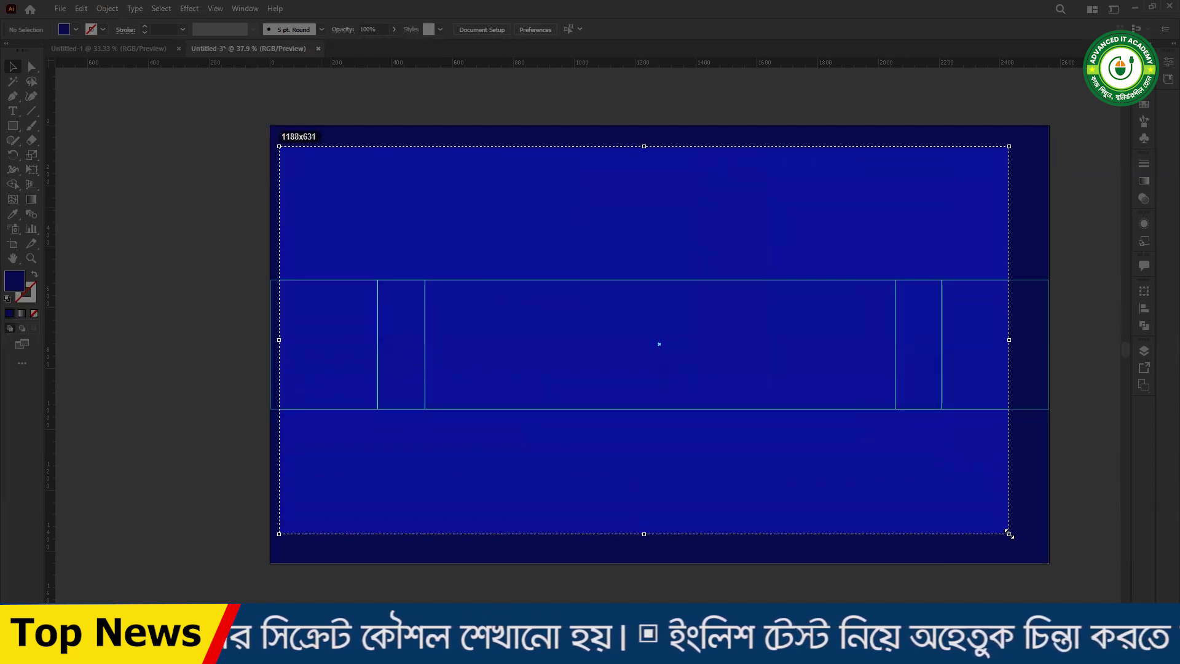
mouse_move(432, 285)
mouse_down()
mouse_move(589, 353)
mouse_move(406, 264)
mouse_up()
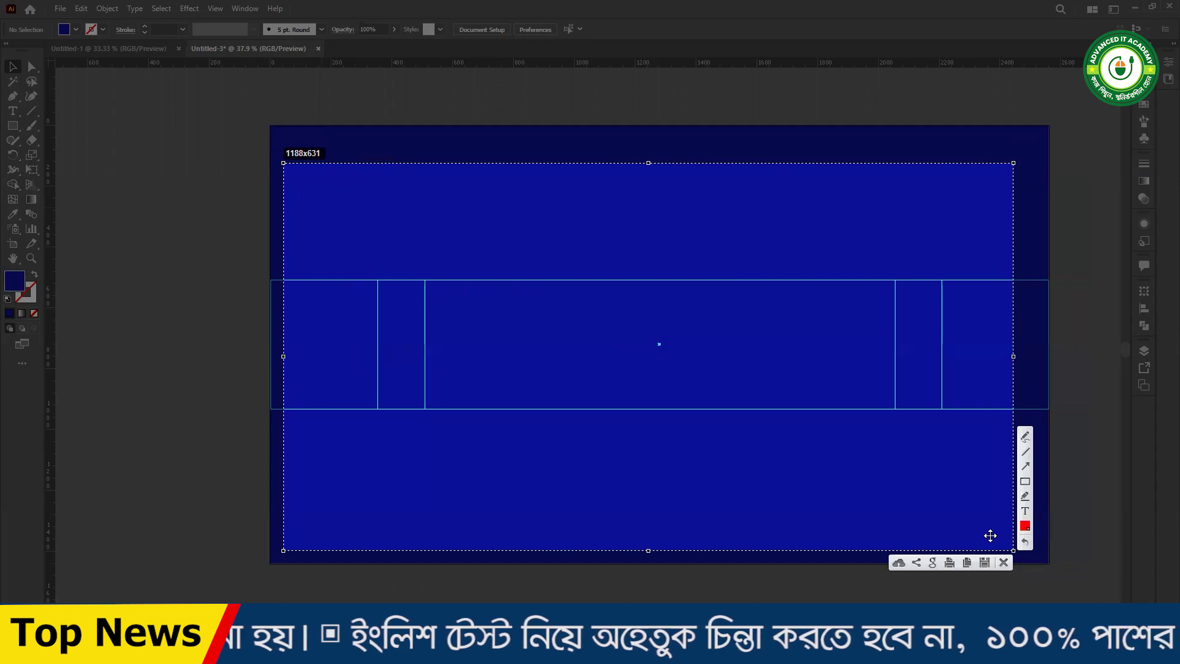
click(966, 562)
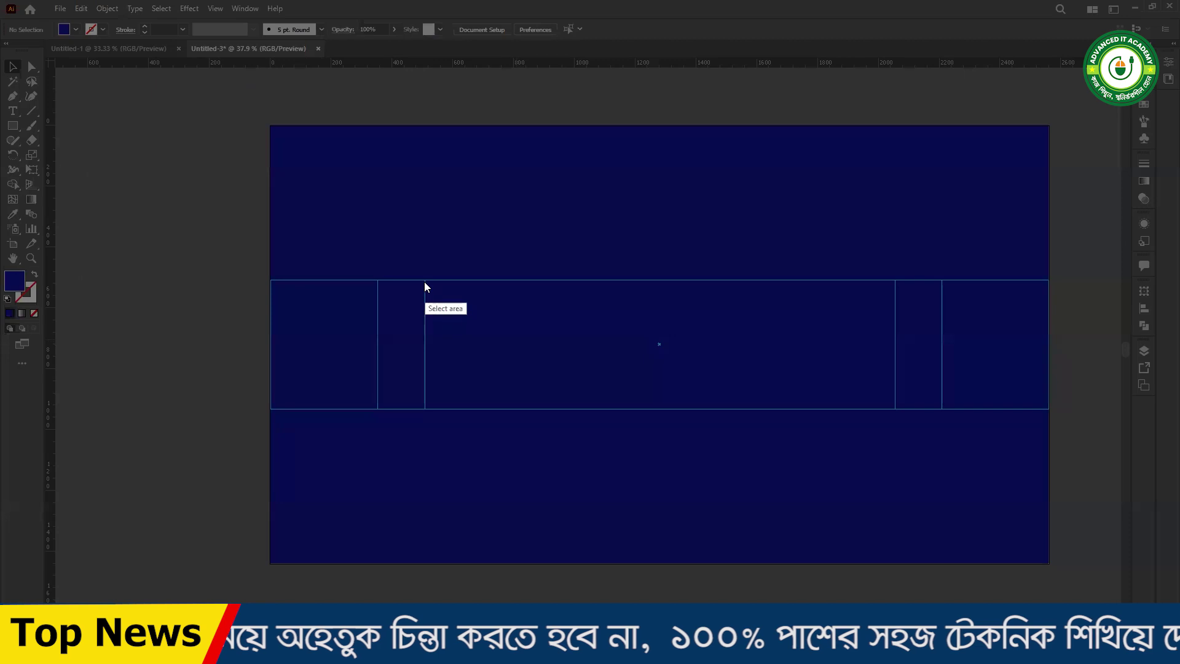
drag(425, 281, 896, 409)
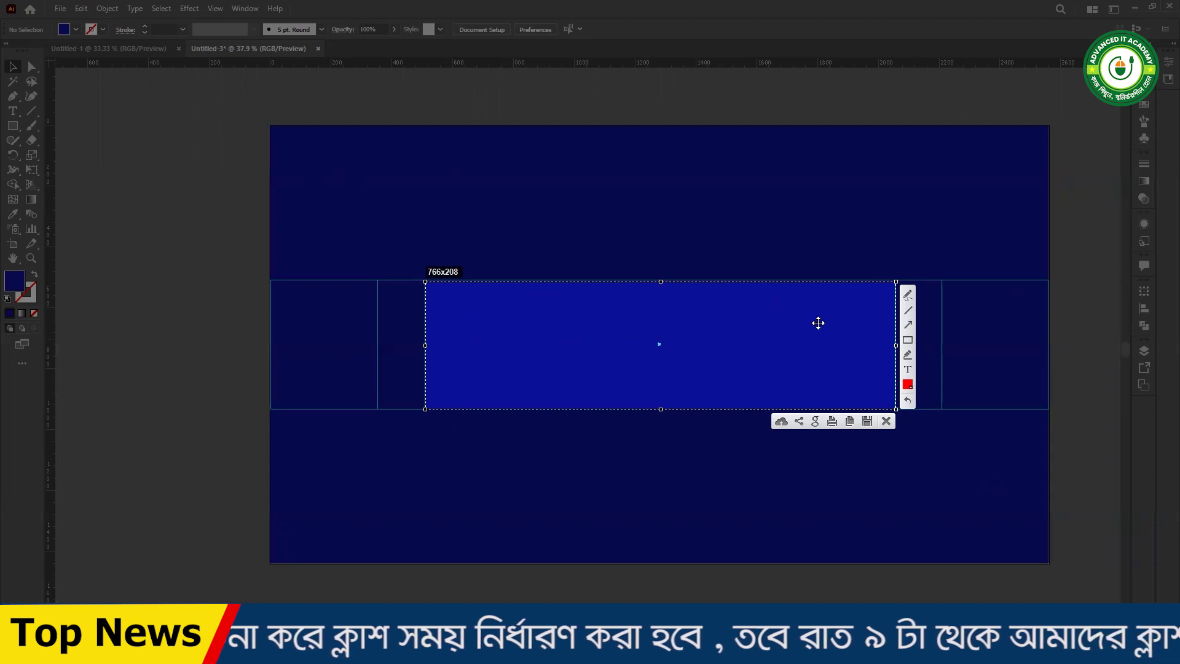
click(886, 421)
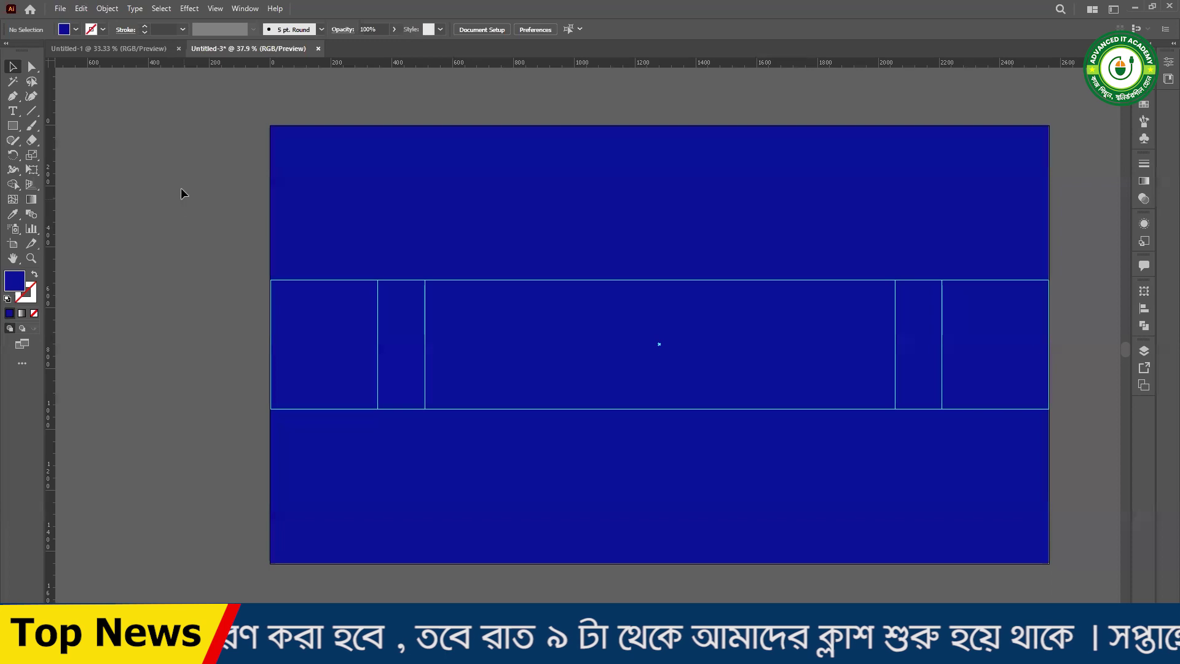
drag(184, 161, 933, 472)
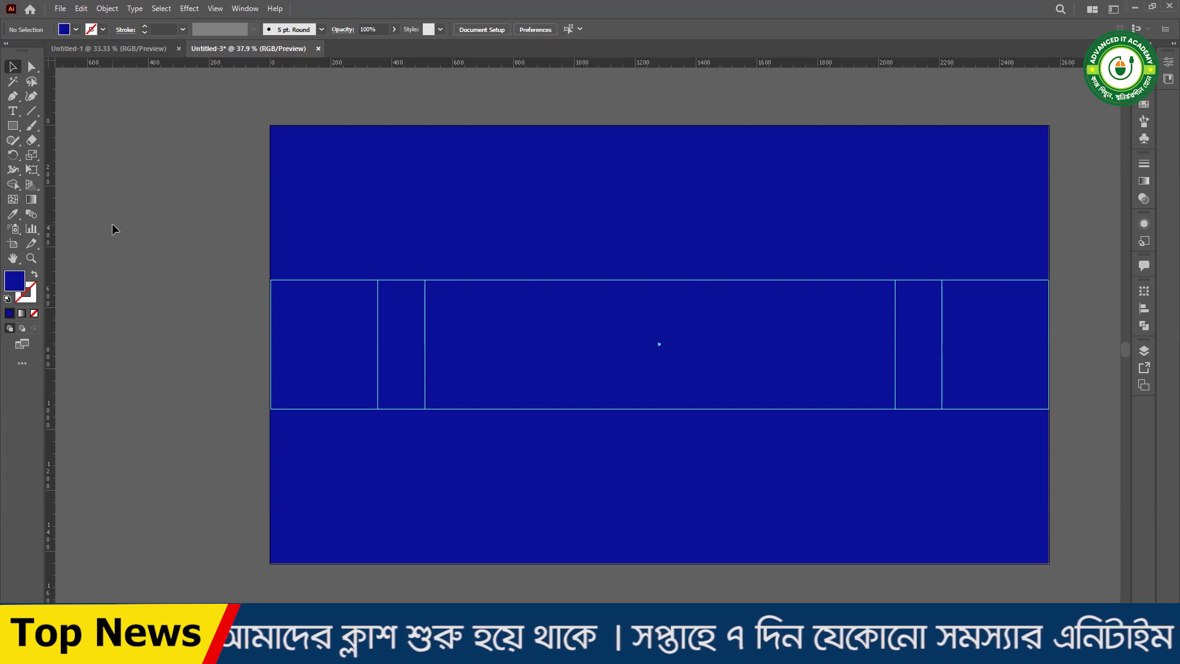
- Add 'Lorem ipsum' point text, enlarge it, and position it in the centre band
click(12, 111)
click(391, 219)
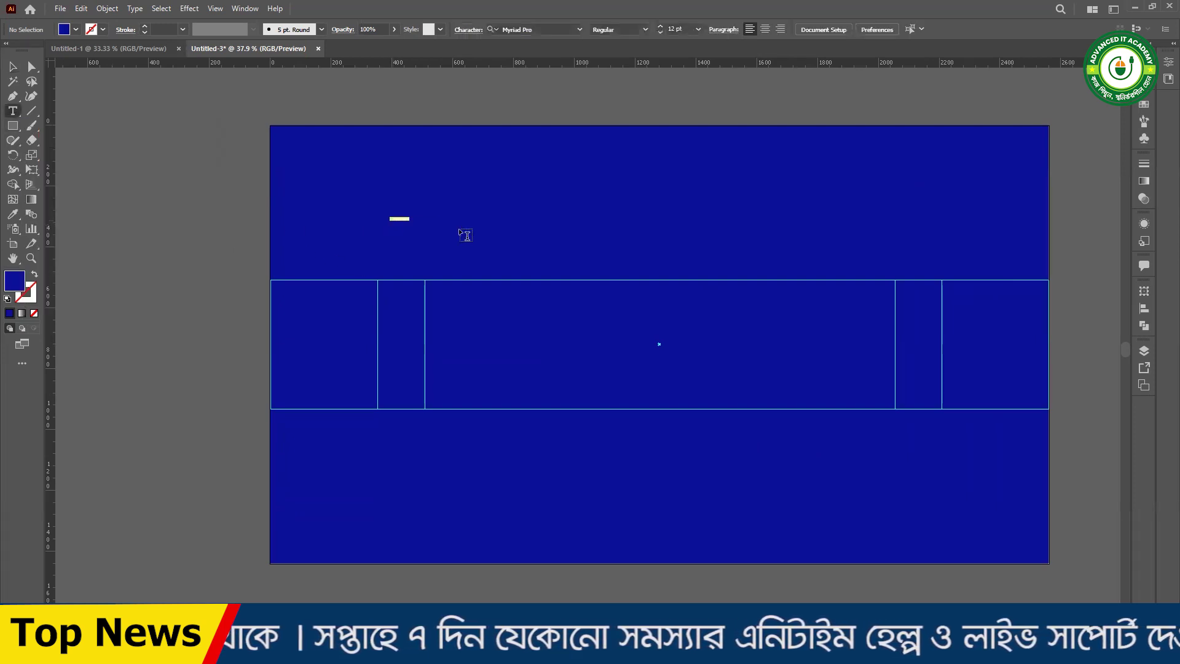
key(Escape)
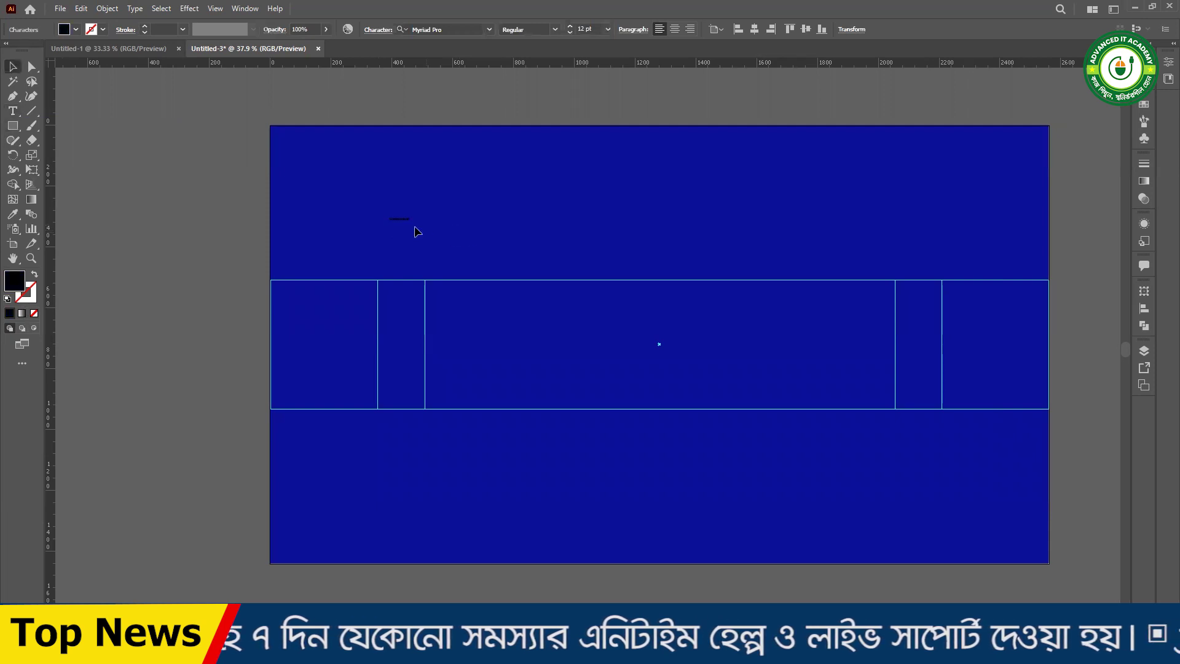
drag(410, 221, 535, 246)
drag(442, 228, 667, 347)
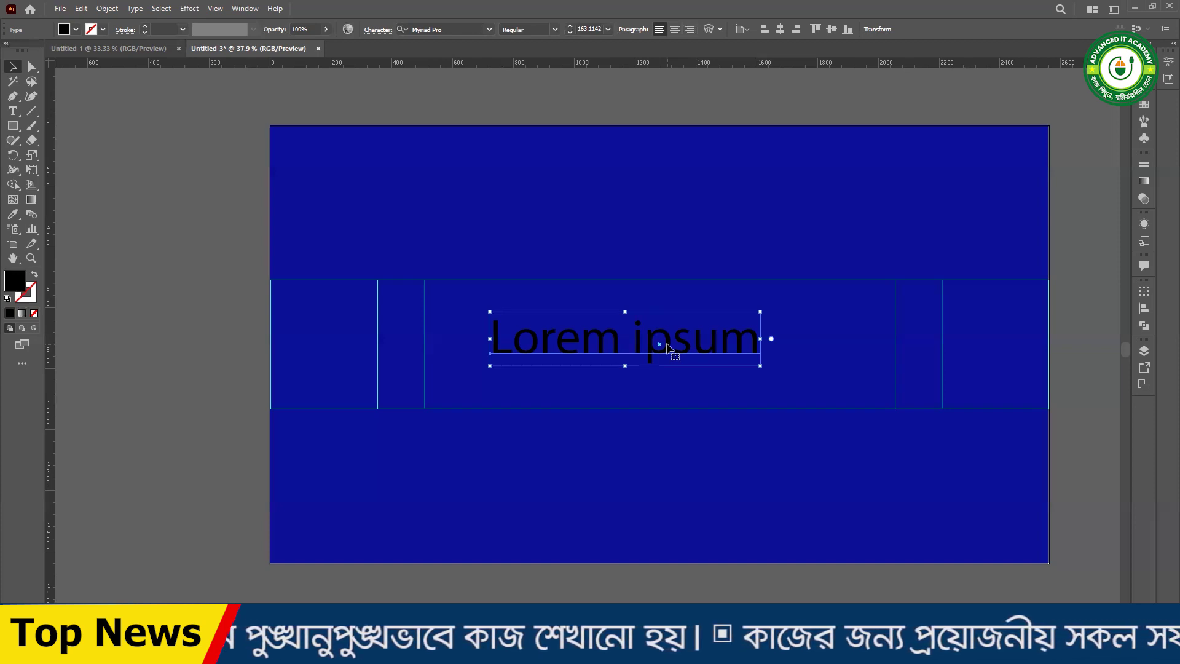
drag(637, 349, 644, 346)
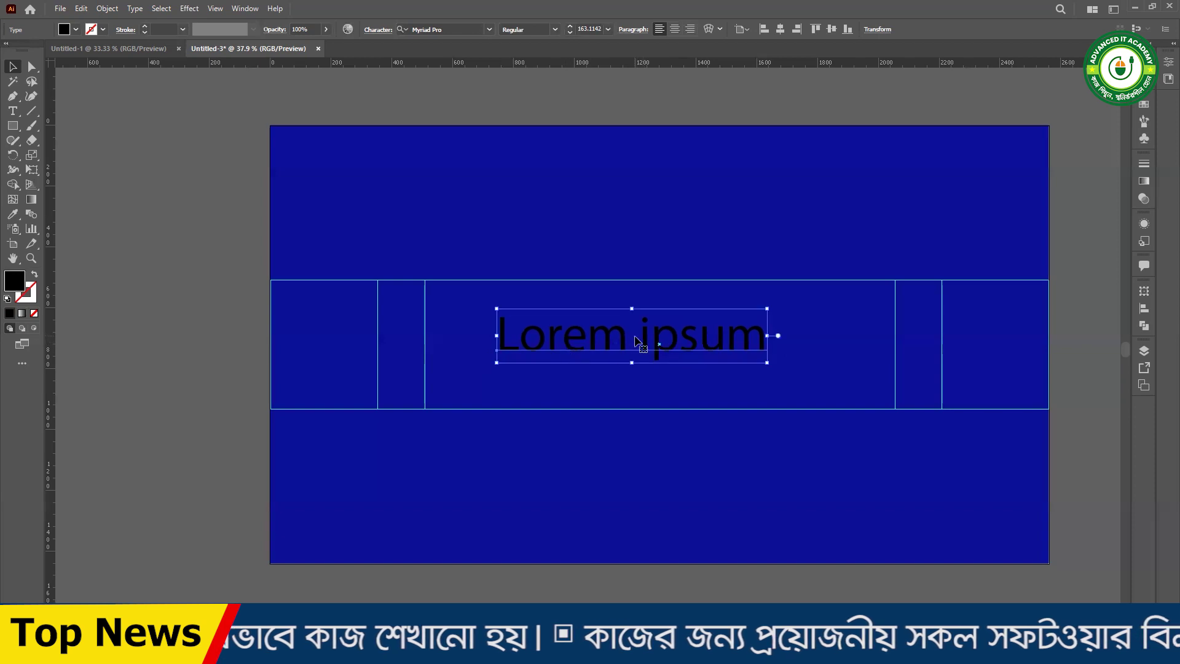
drag(718, 365, 708, 360)
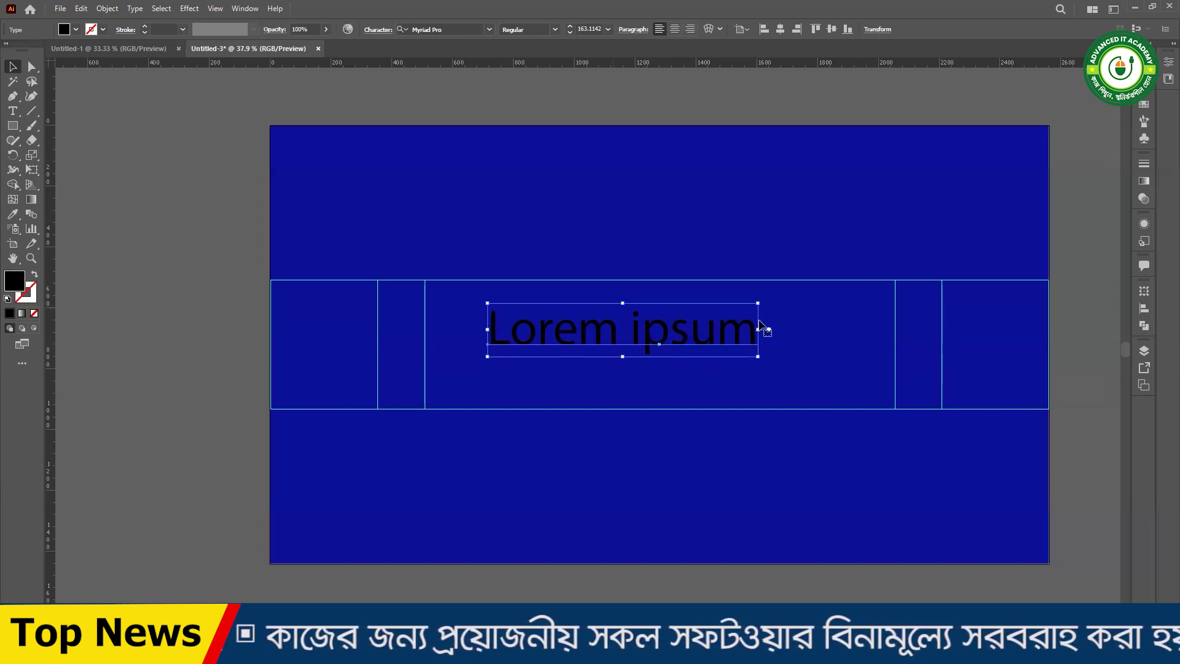
drag(656, 346, 566, 337)
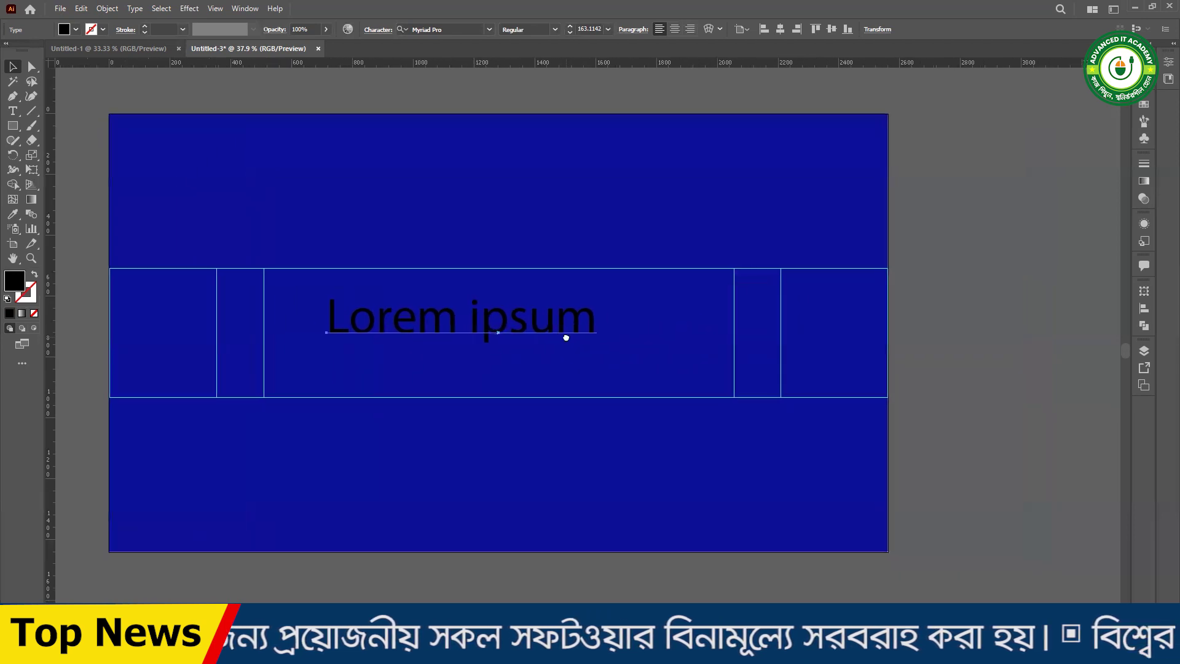
click(489, 30)
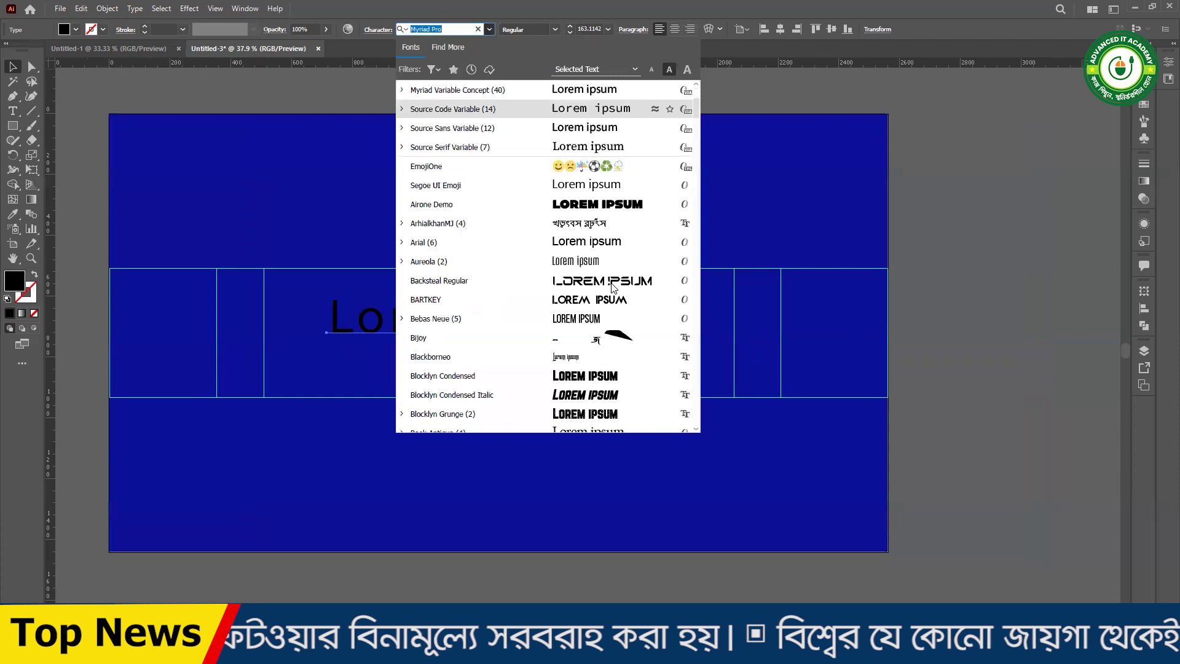
- Set the placeholder text to the Airone Demo font with a white fill
click(602, 203)
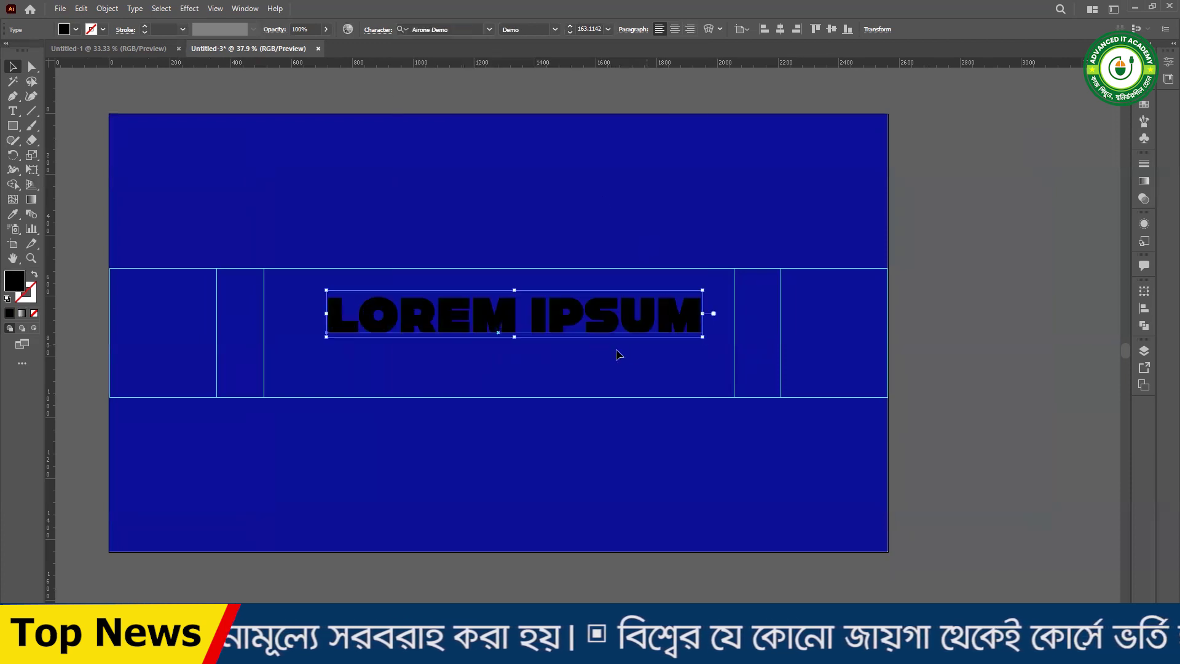
drag(581, 324, 567, 319)
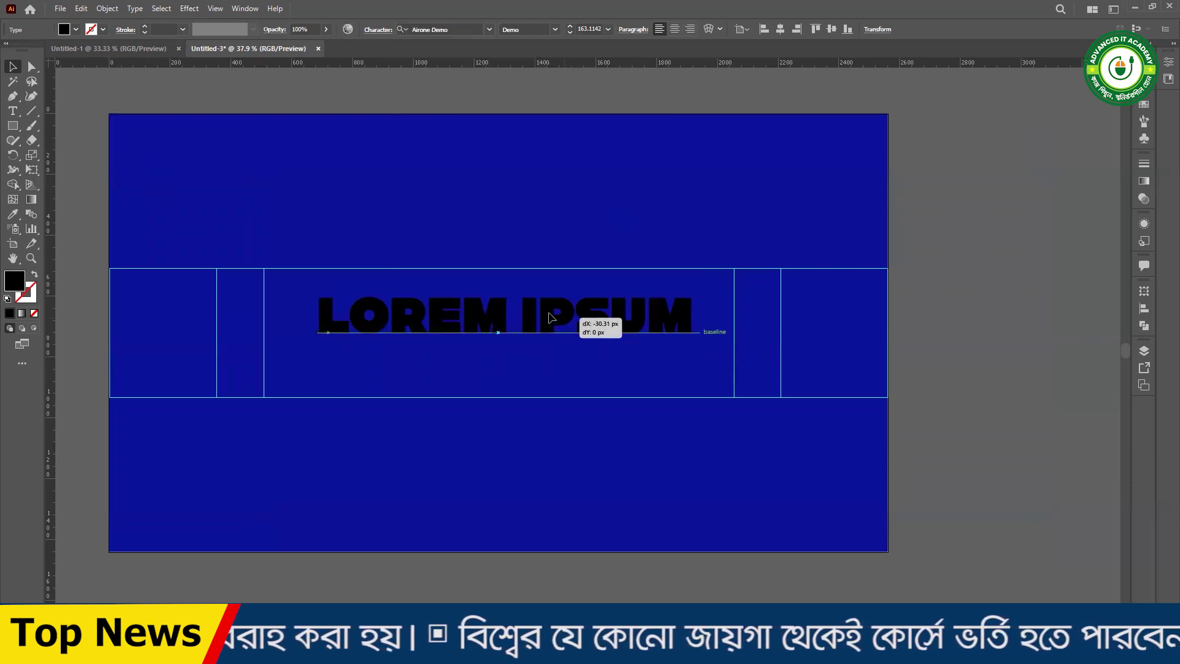
click(76, 28)
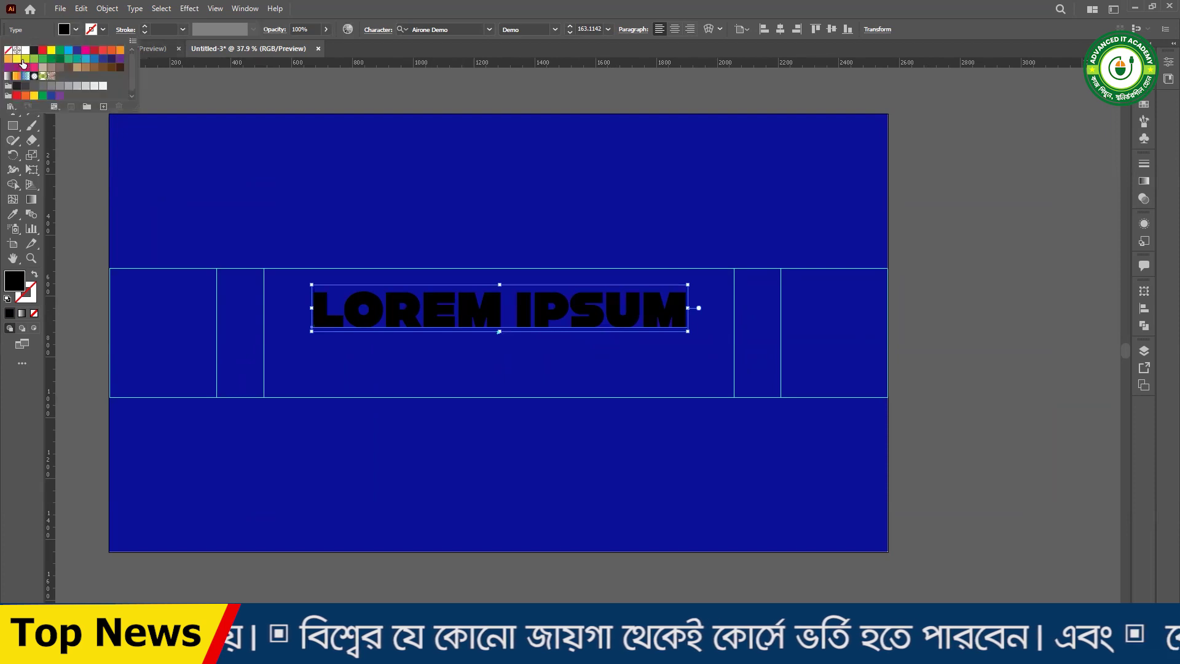
click(25, 50)
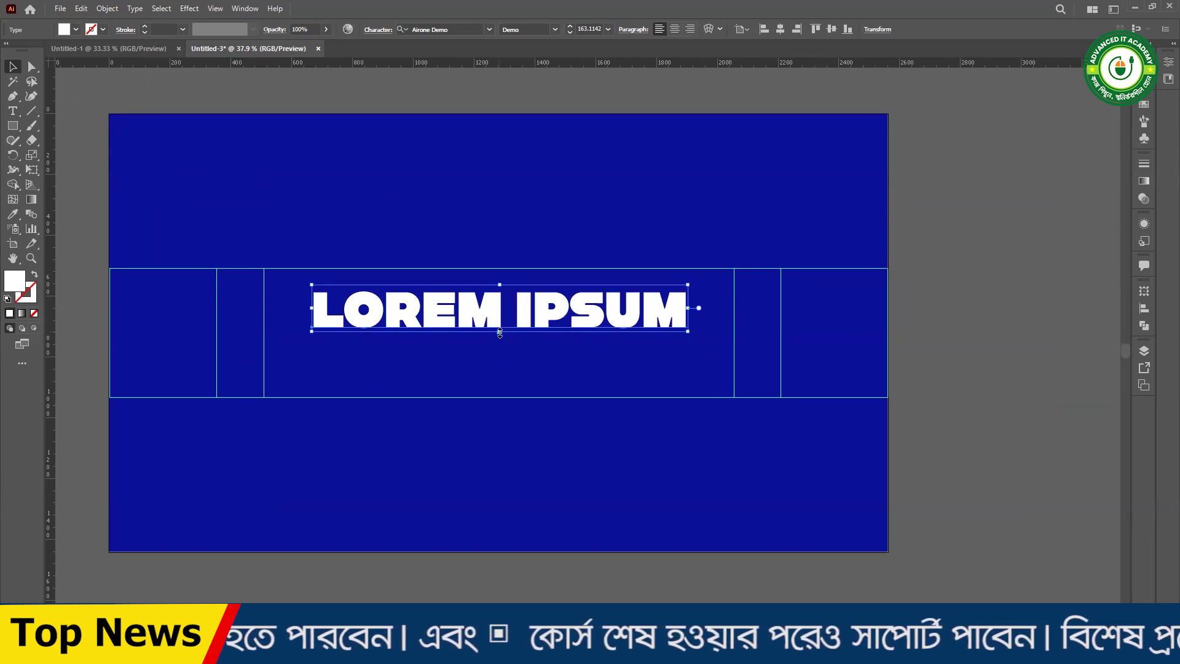
triple_click(493, 317)
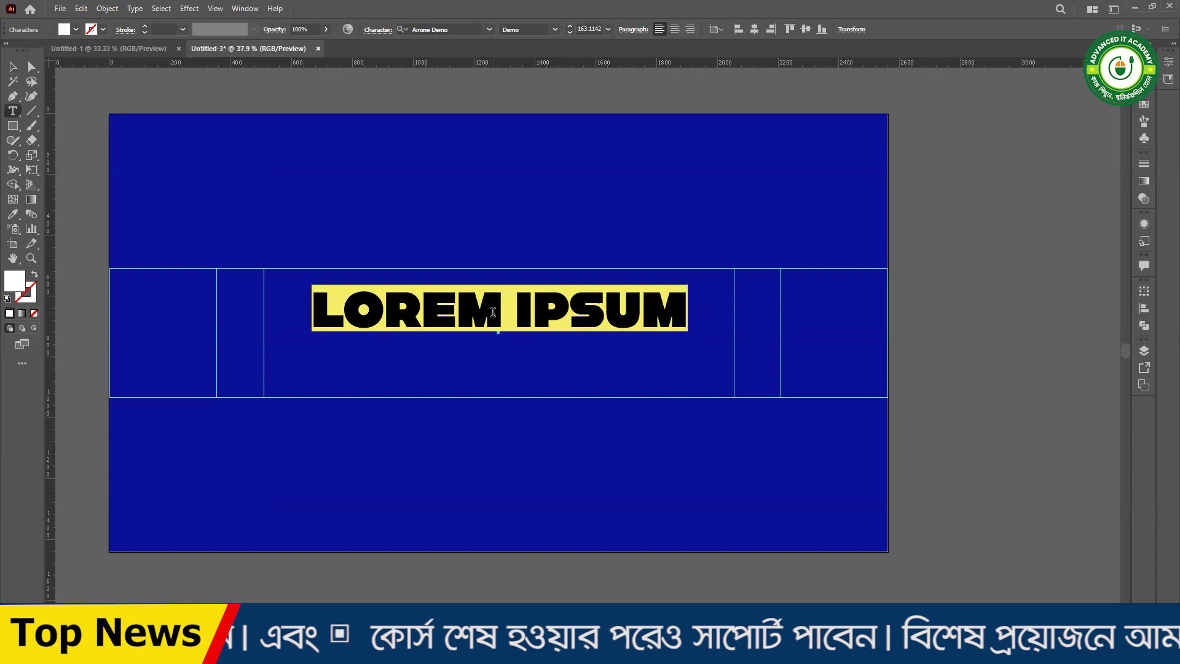
- Replace the text with 'BABY SLEEP MUSIC', narrow and shorten it, and recentre it
text(BABY SLEEP MUS)
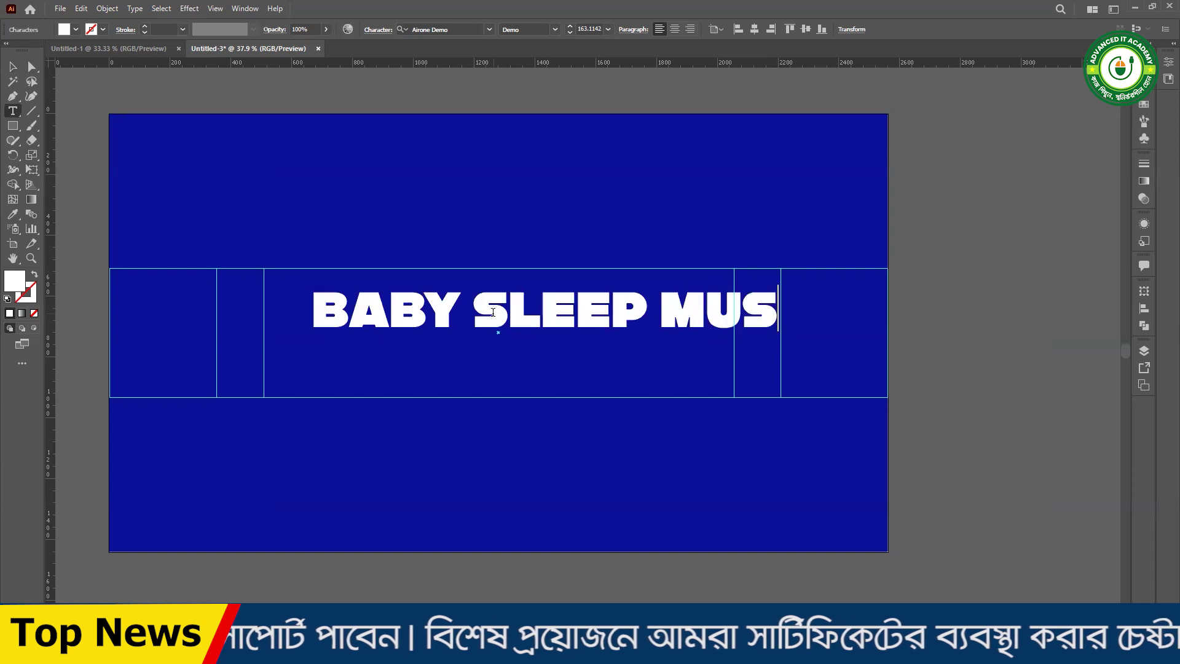
text(IC)
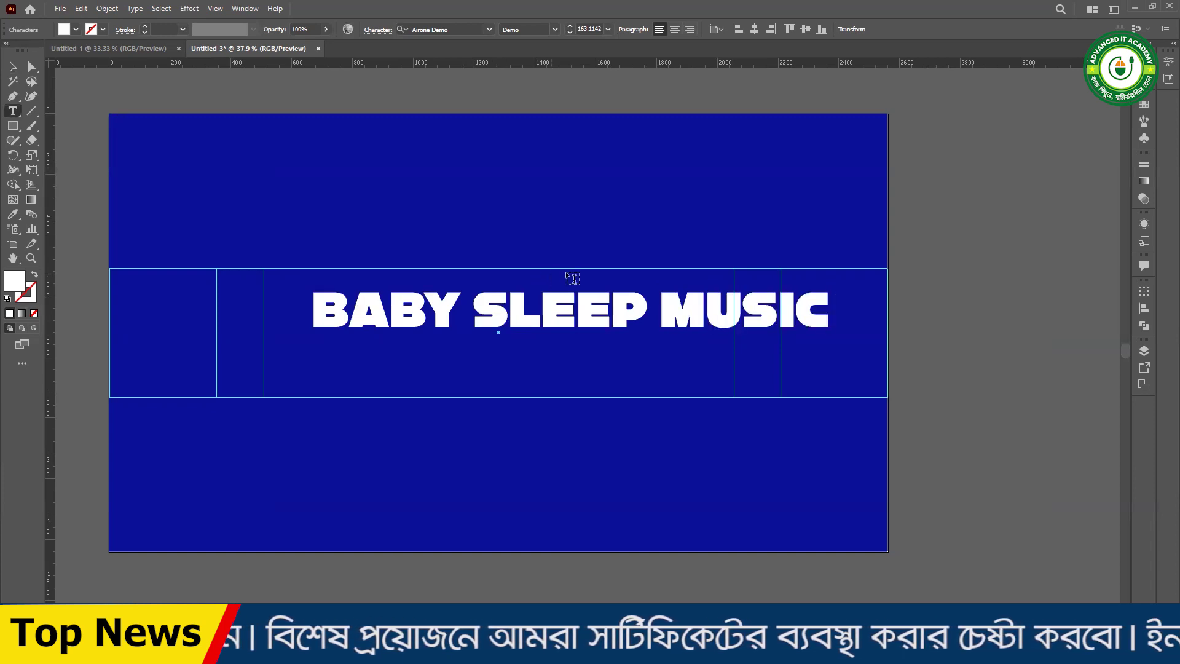
key(Escape)
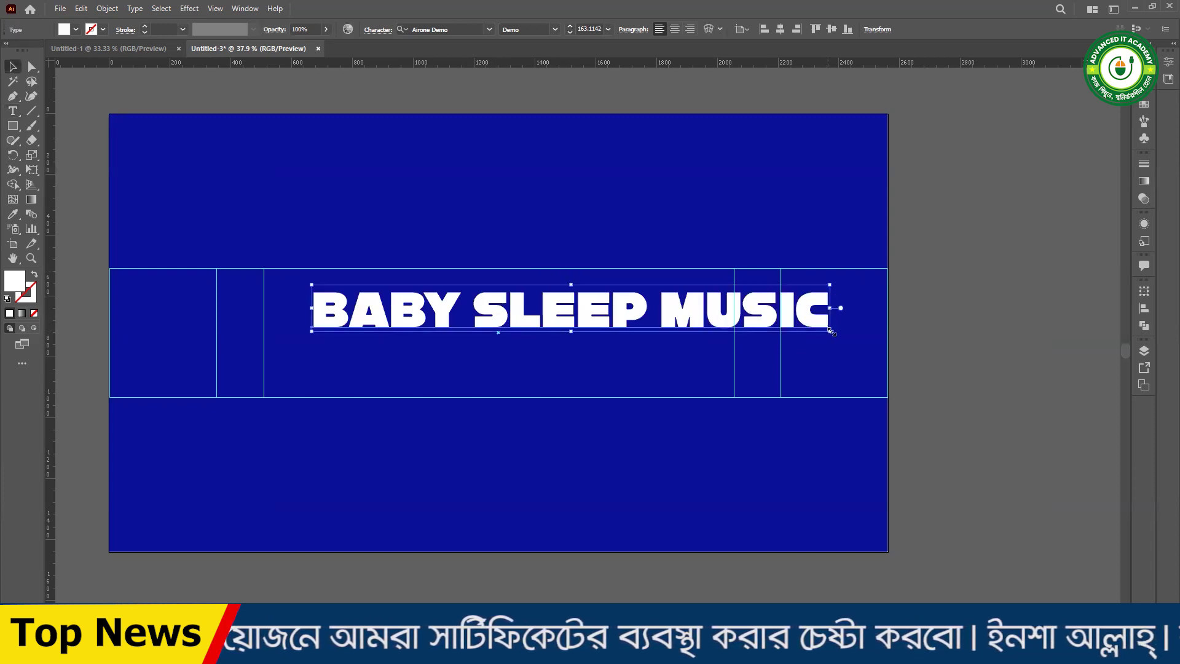
drag(831, 331, 656, 307)
drag(562, 310, 575, 310)
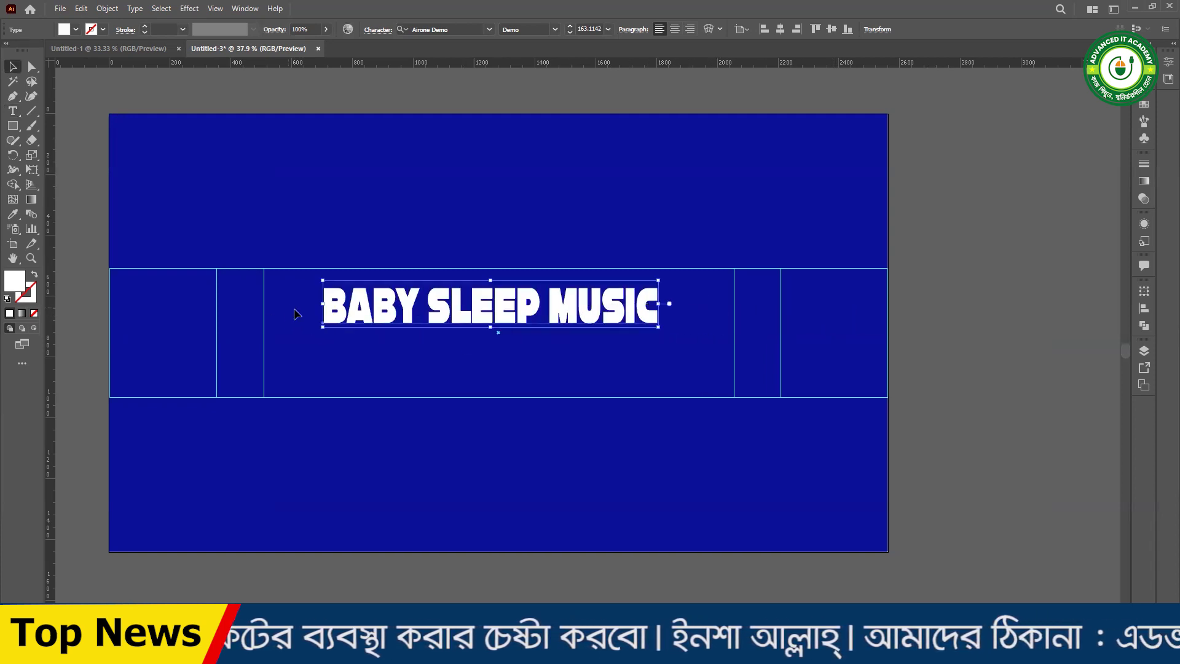
drag(322, 305, 406, 306)
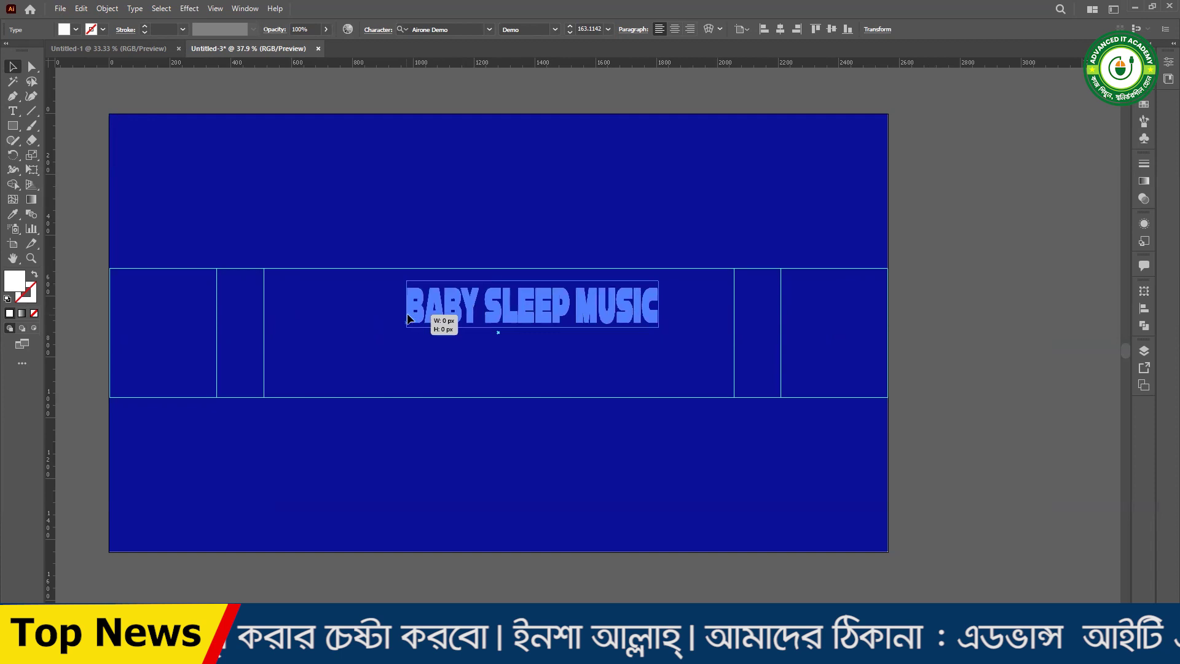
drag(533, 283, 533, 298)
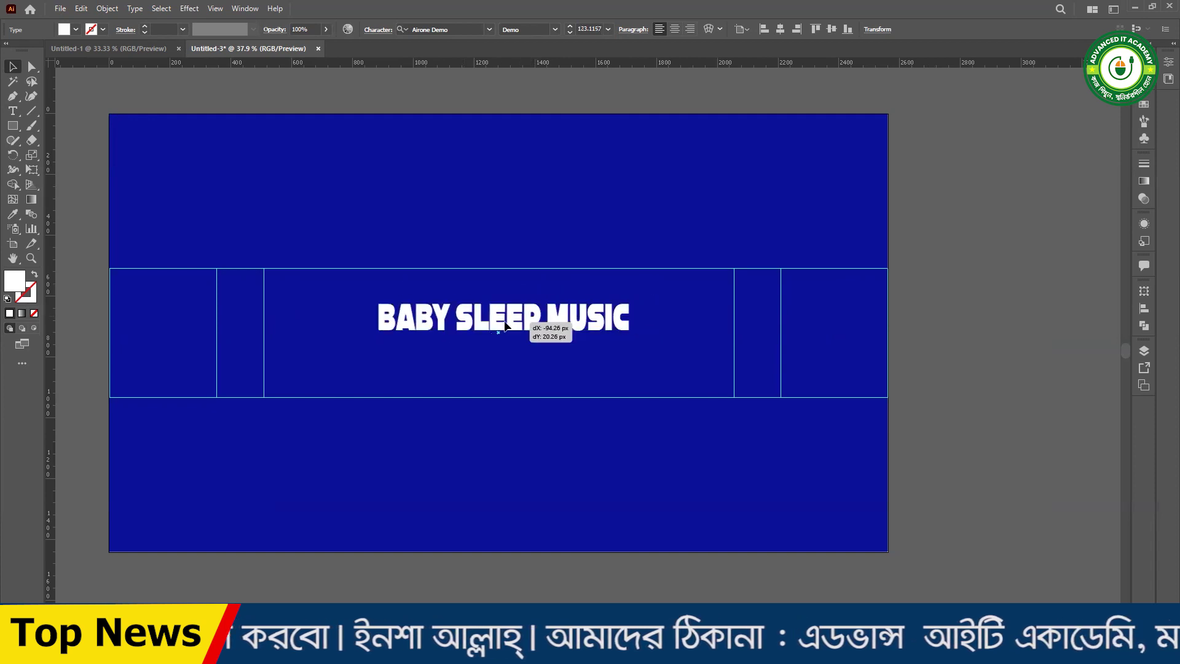
scroll(554, 344, up, 2)
drag(595, 380, 630, 392)
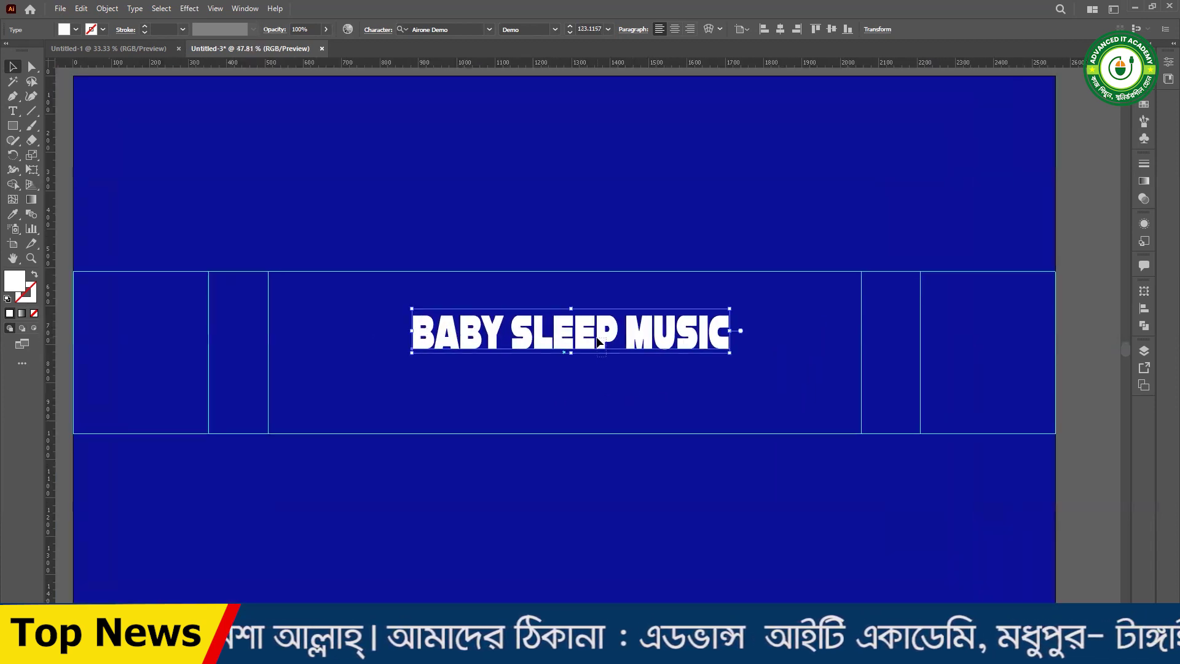
drag(590, 341, 581, 334)
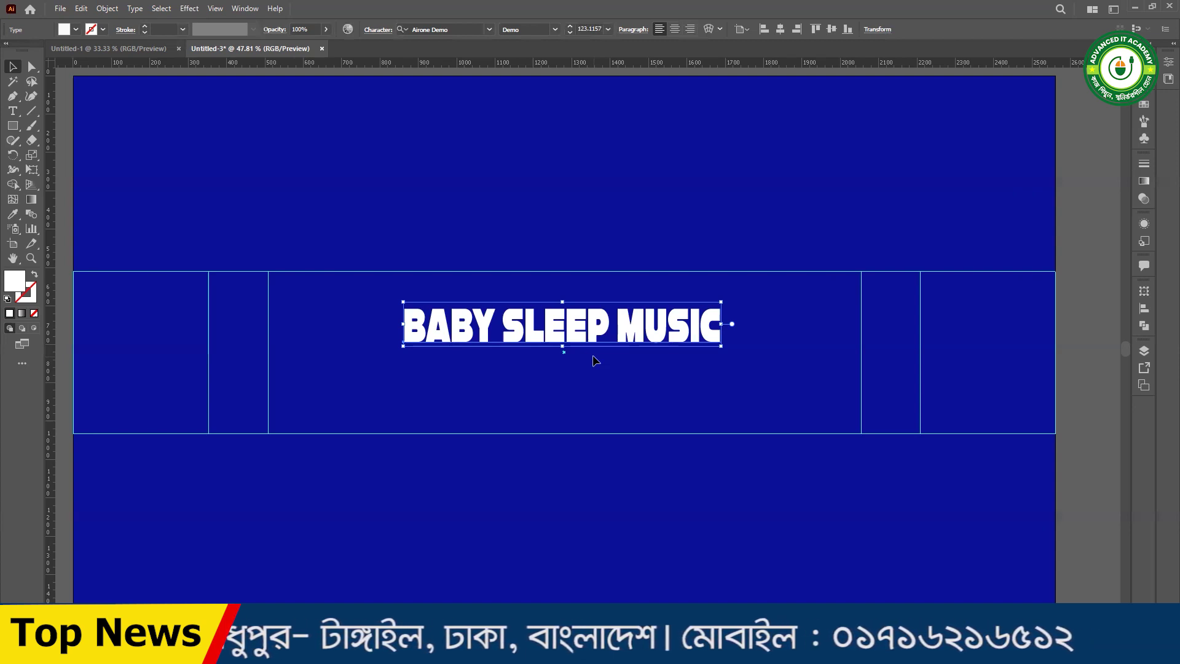
- Duplicate the title below itself and shrink the copy into a subtitle
drag(573, 338, 566, 391)
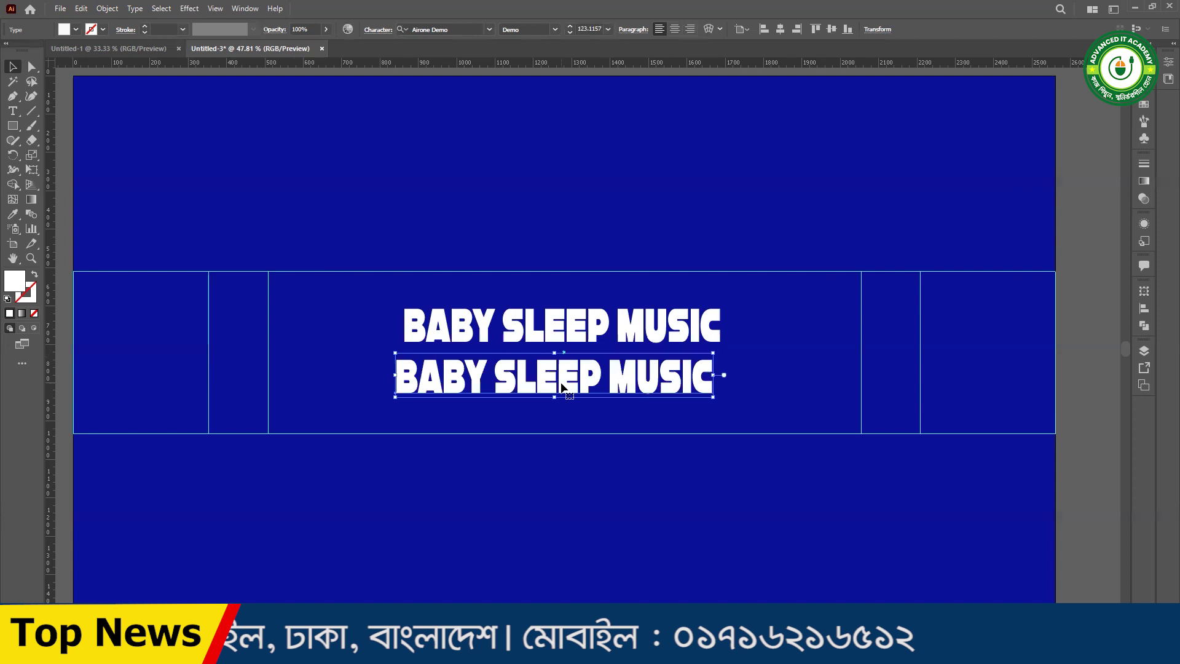
triple_click(561, 386)
key(Escape)
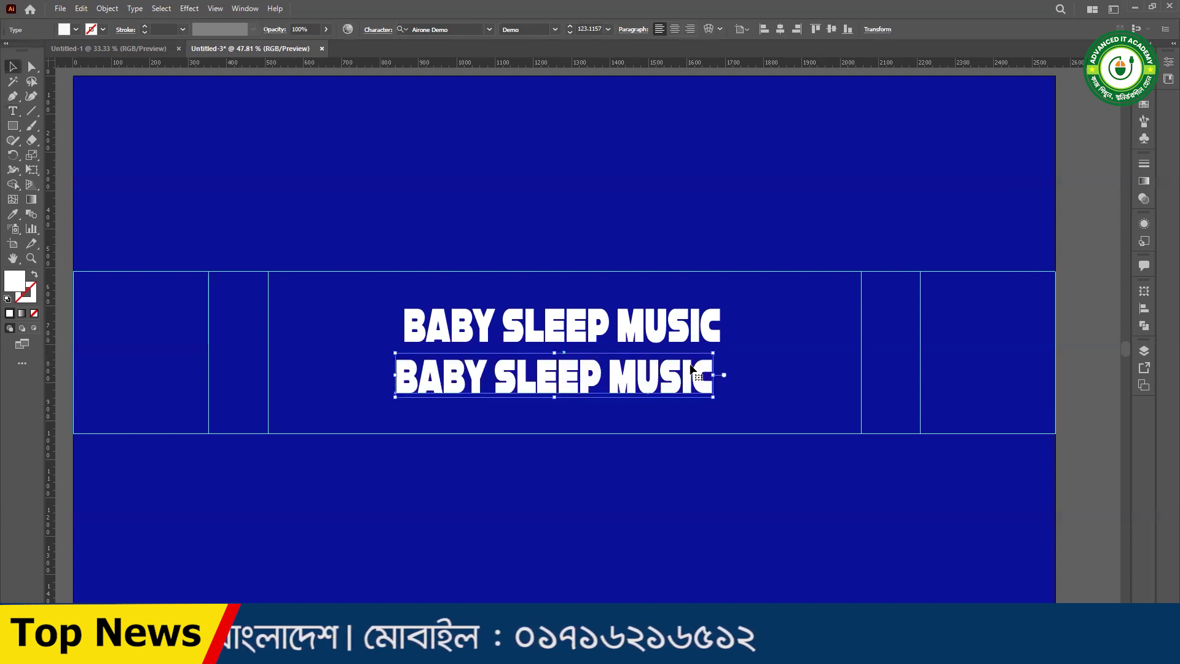
mouse_move(711, 374)
mouse_down()
mouse_move(536, 383)
mouse_move(632, 371)
mouse_up()
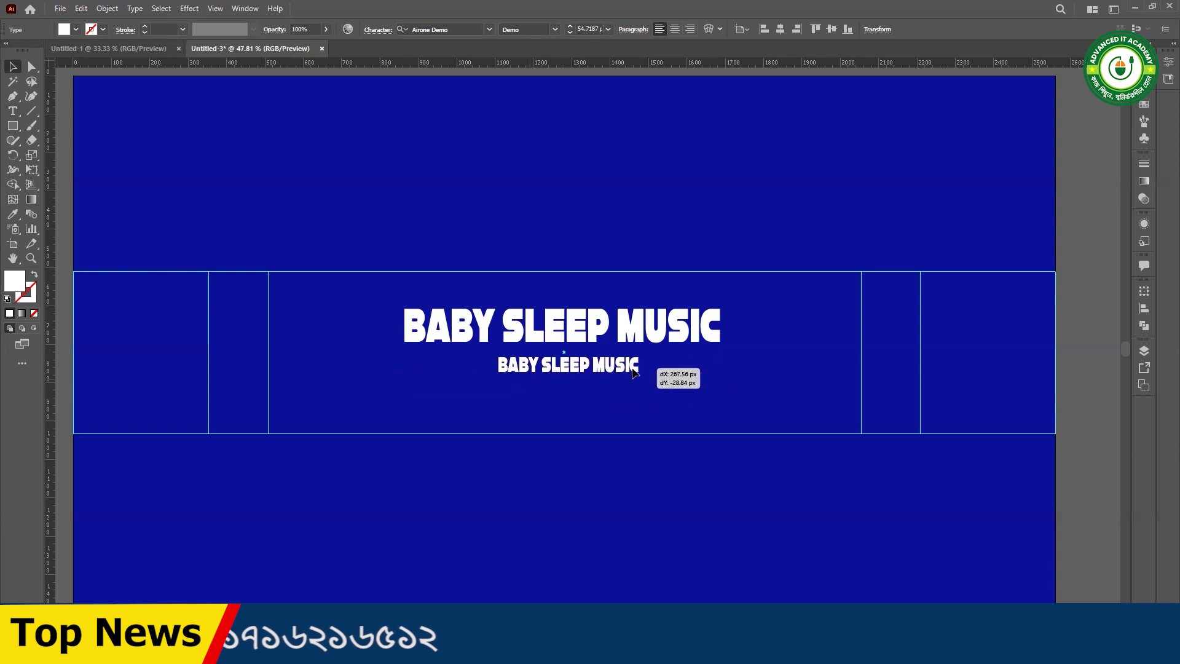
drag(631, 371, 625, 370)
- Shift both title lines slightly lower together, undoing an accidental move
click(448, 333)
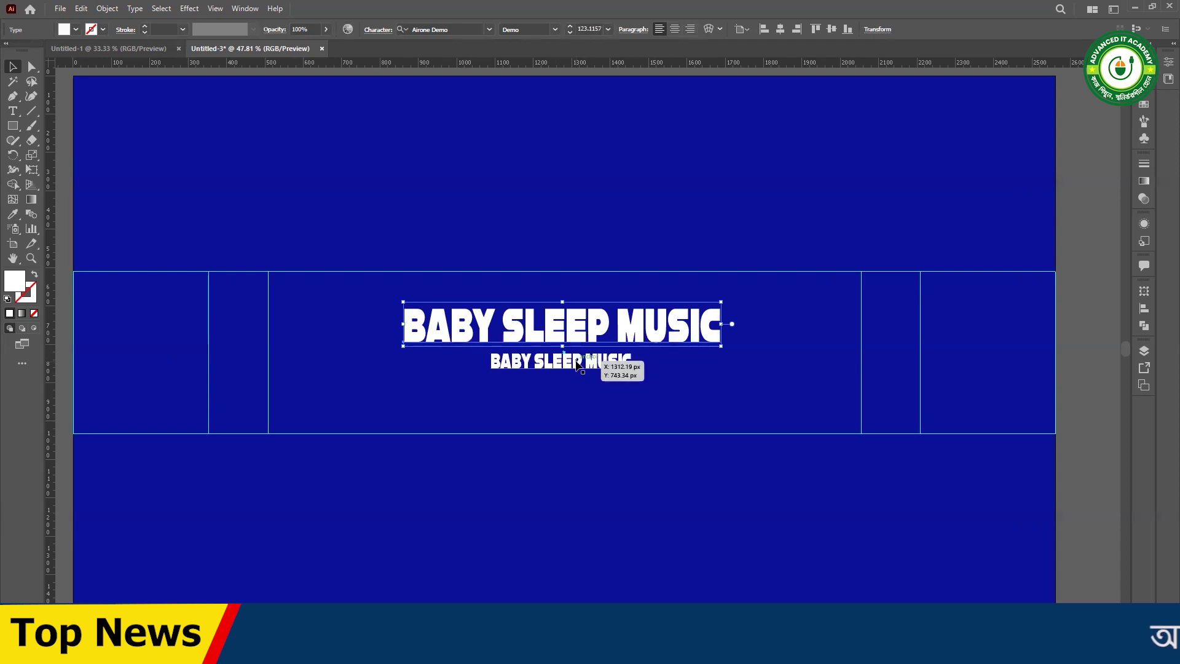
click(593, 397)
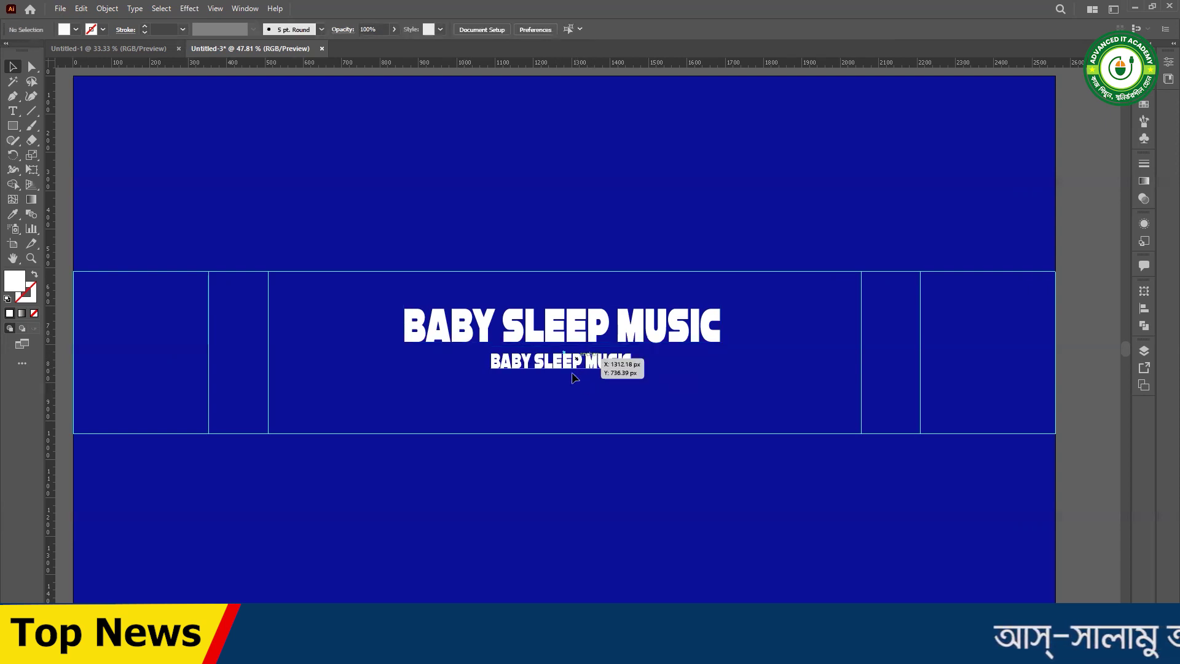
drag(575, 378, 671, 411)
key(ctrl+z)
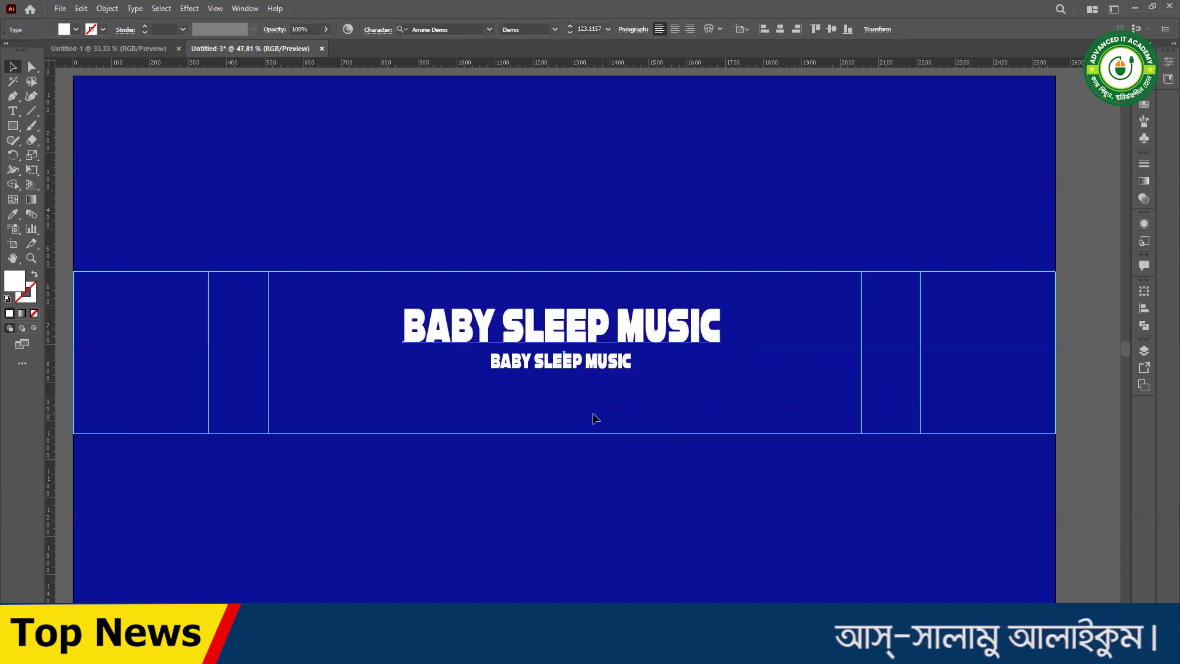
shift+click(614, 361)
drag(620, 362, 617, 372)
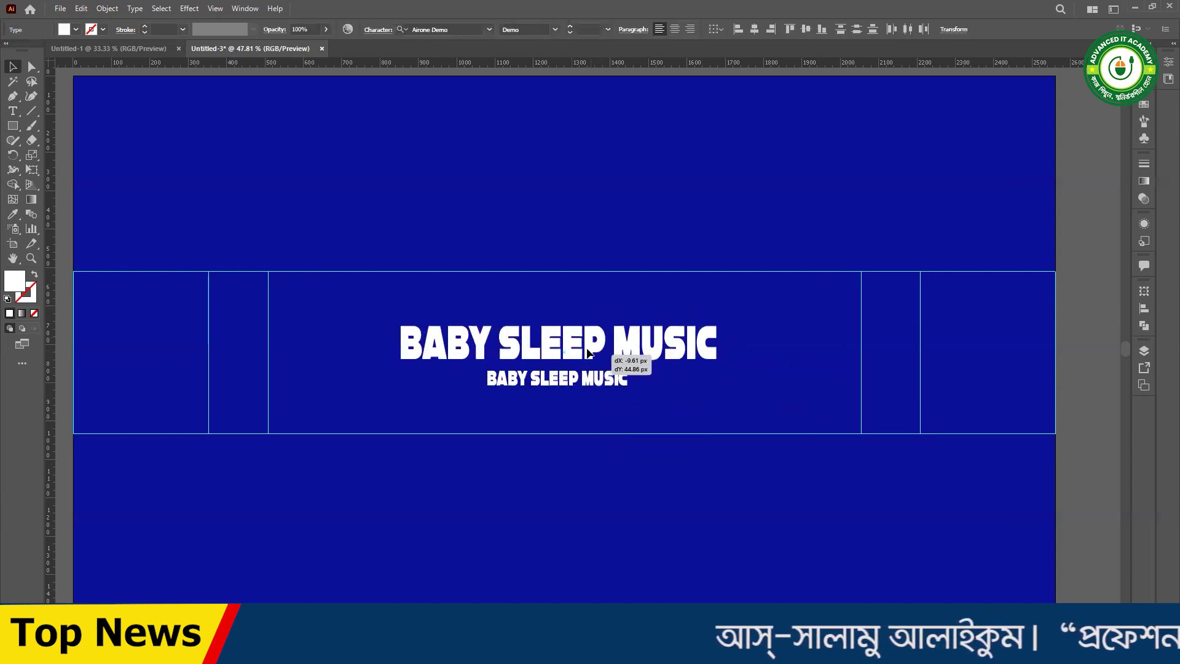
click(646, 490)
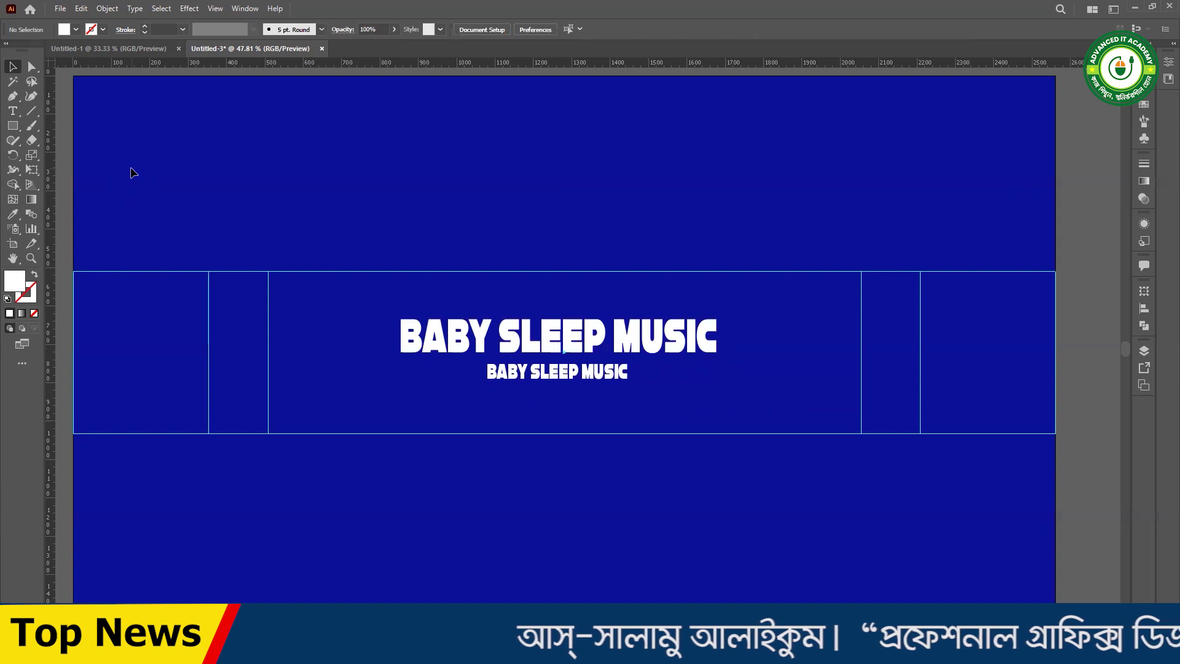
drag(12, 127, 104, 155)
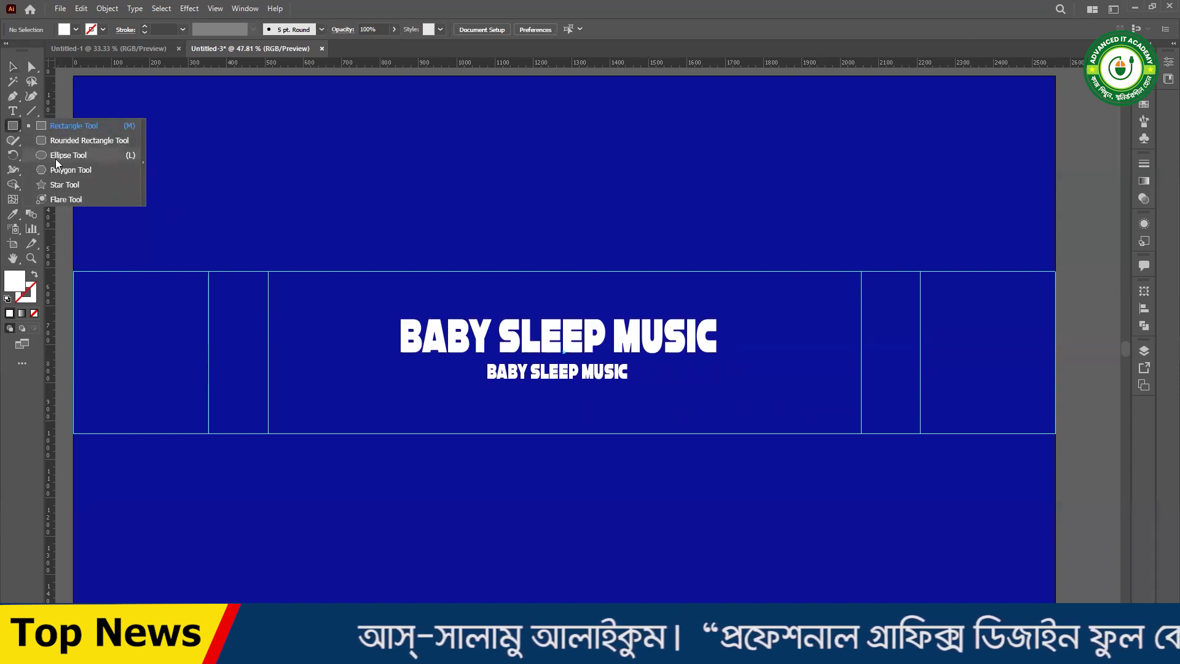
- Draw a white circle above the title and duplicate it to the right
mouse_move(336, 164)
mouse_down()
mouse_move(356, 169)
mouse_move(441, 269)
mouse_up()
key(v)
drag(427, 223, 403, 197)
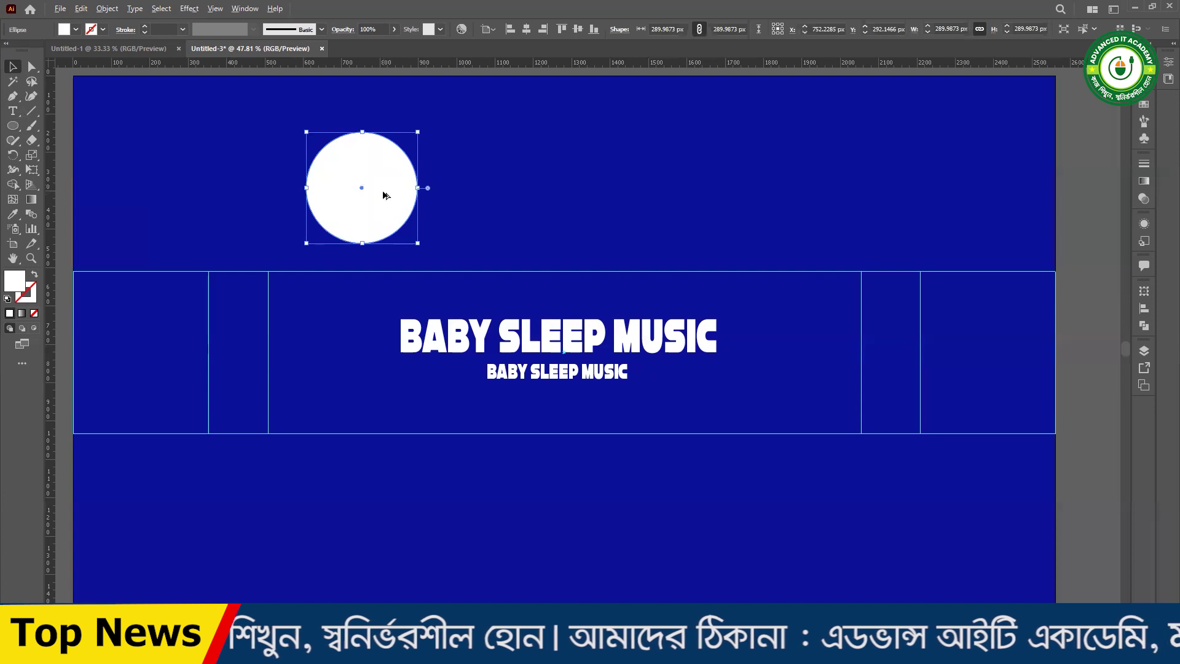
drag(385, 198, 590, 189)
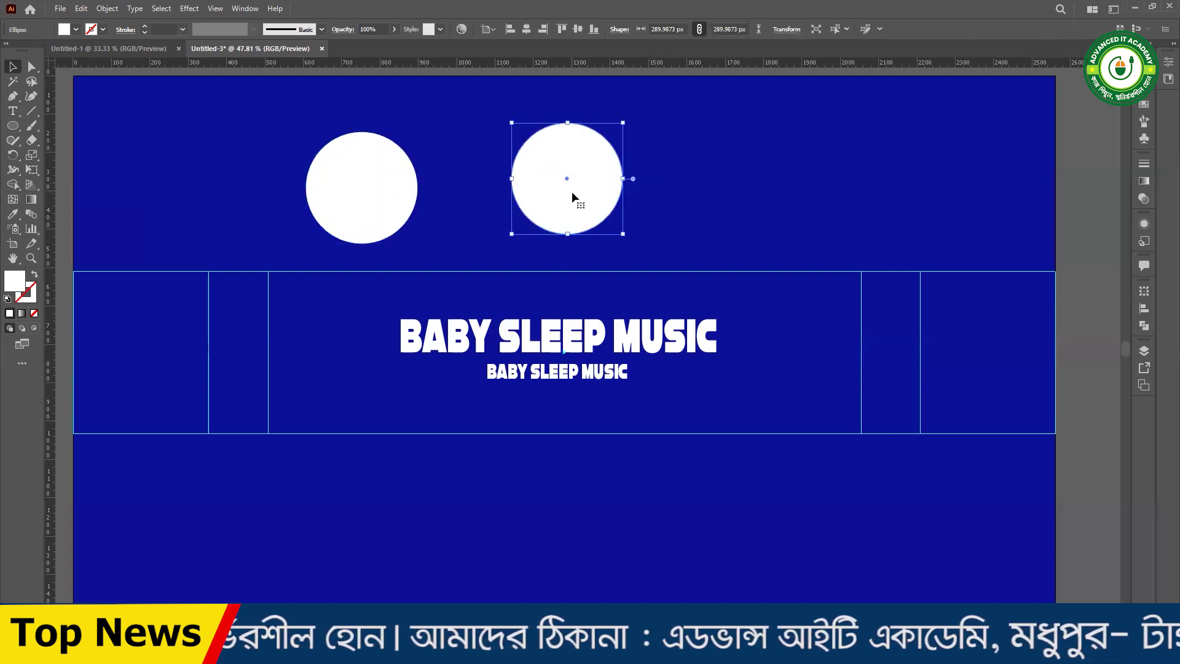
click(670, 190)
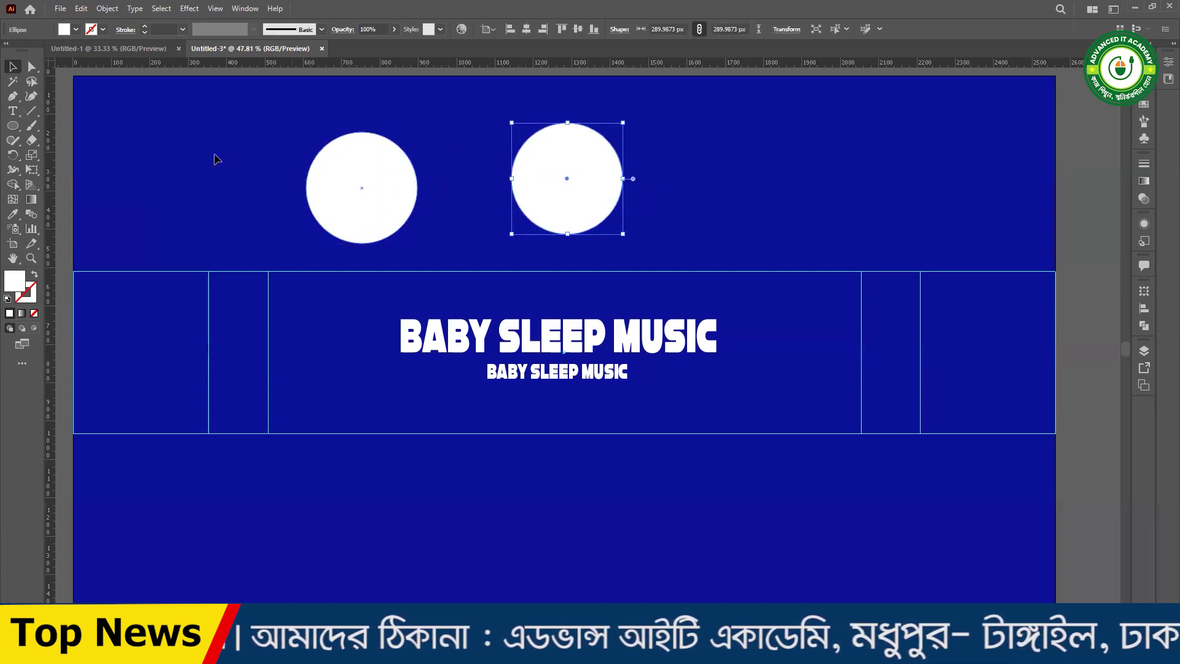
- Fill the copy red, overlap it on the white circle, and select both circles
click(75, 30)
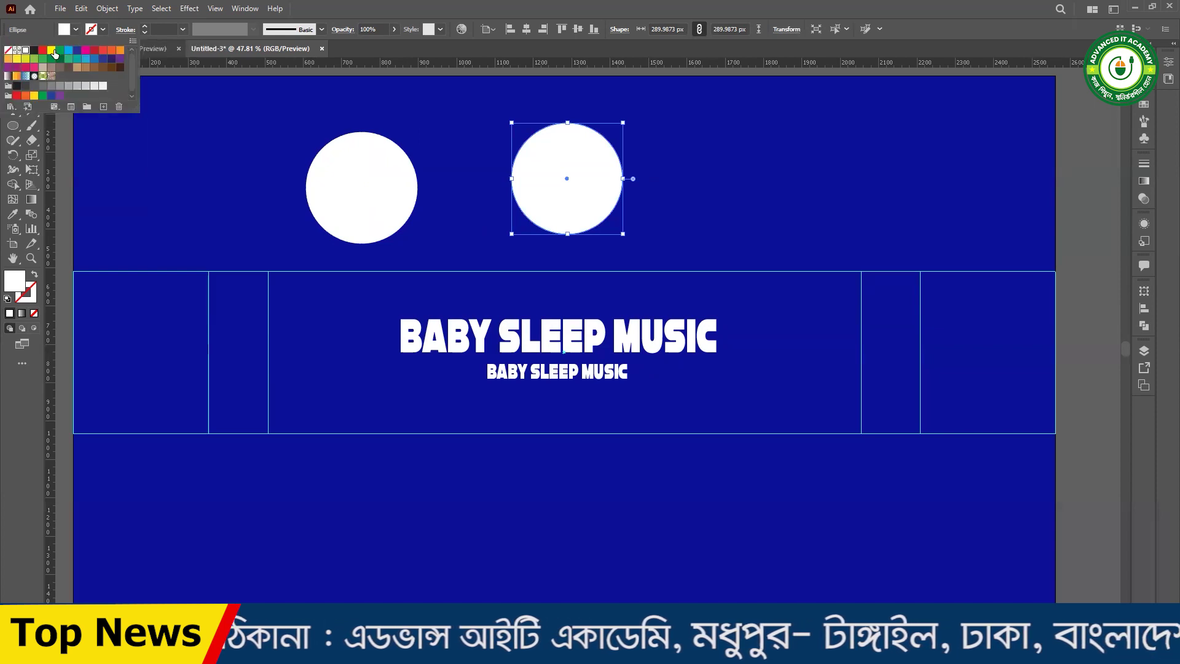
click(42, 50)
click(563, 217)
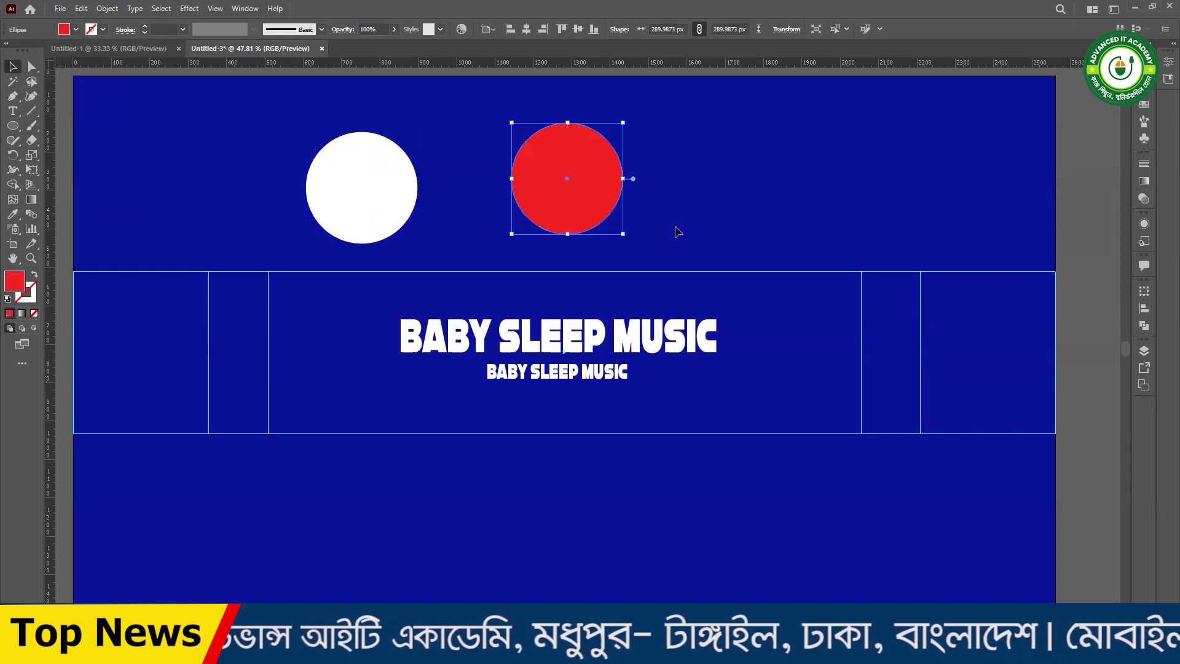
drag(603, 186, 422, 163)
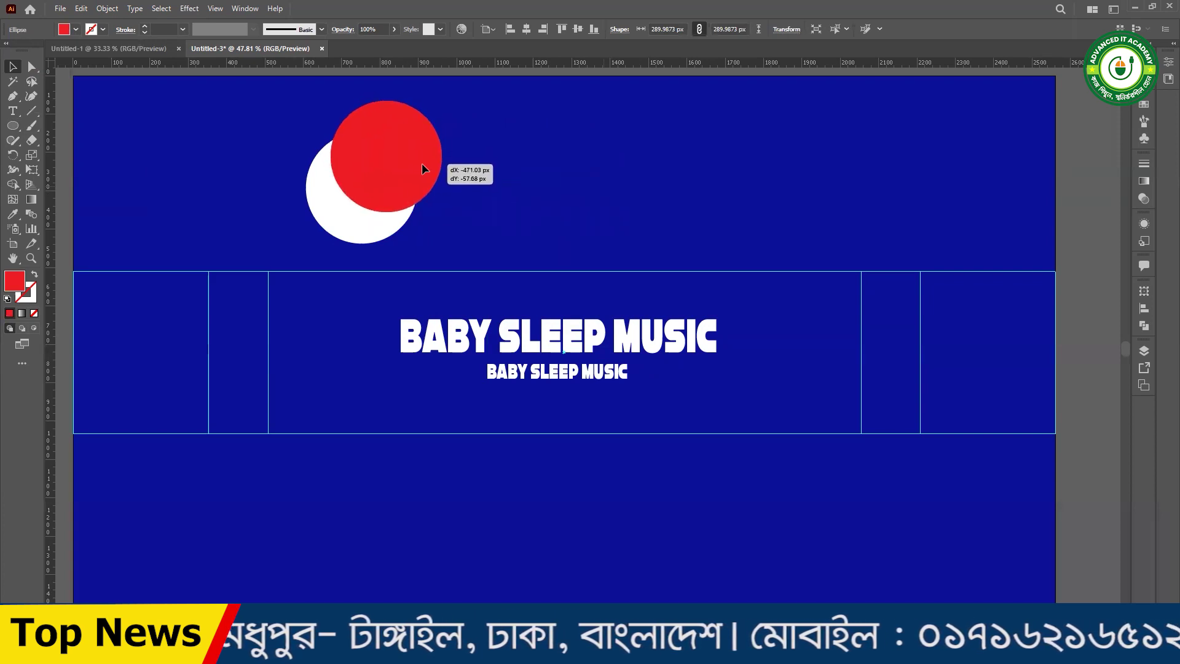
drag(249, 159, 353, 197)
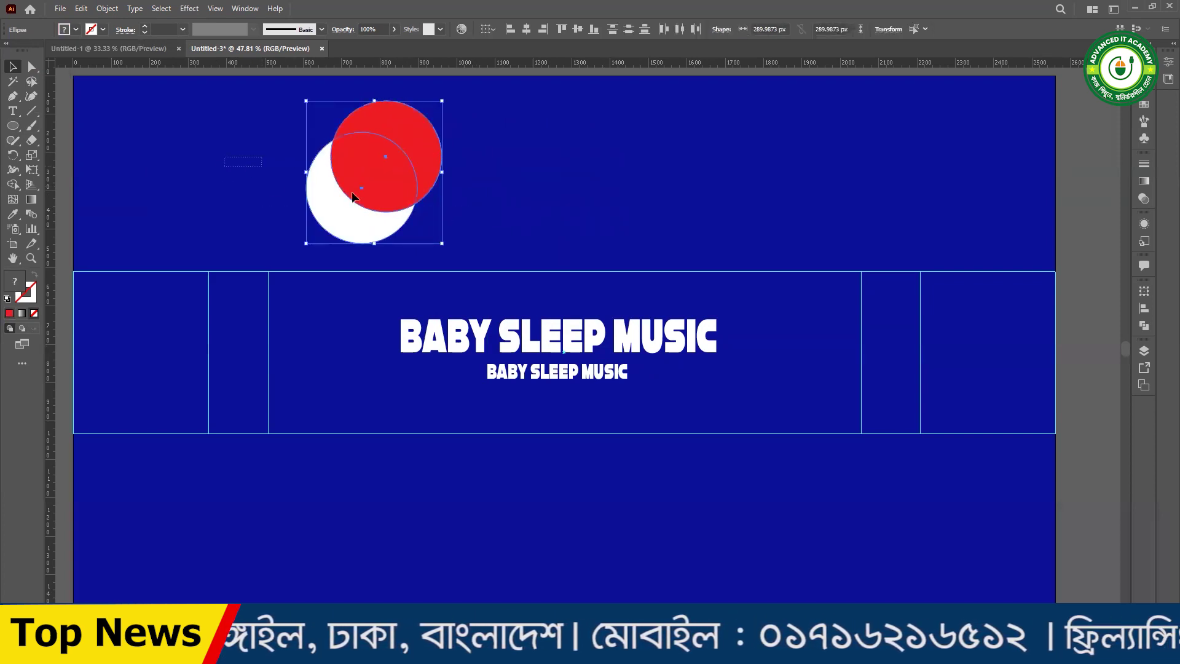
drag(219, 156, 549, 238)
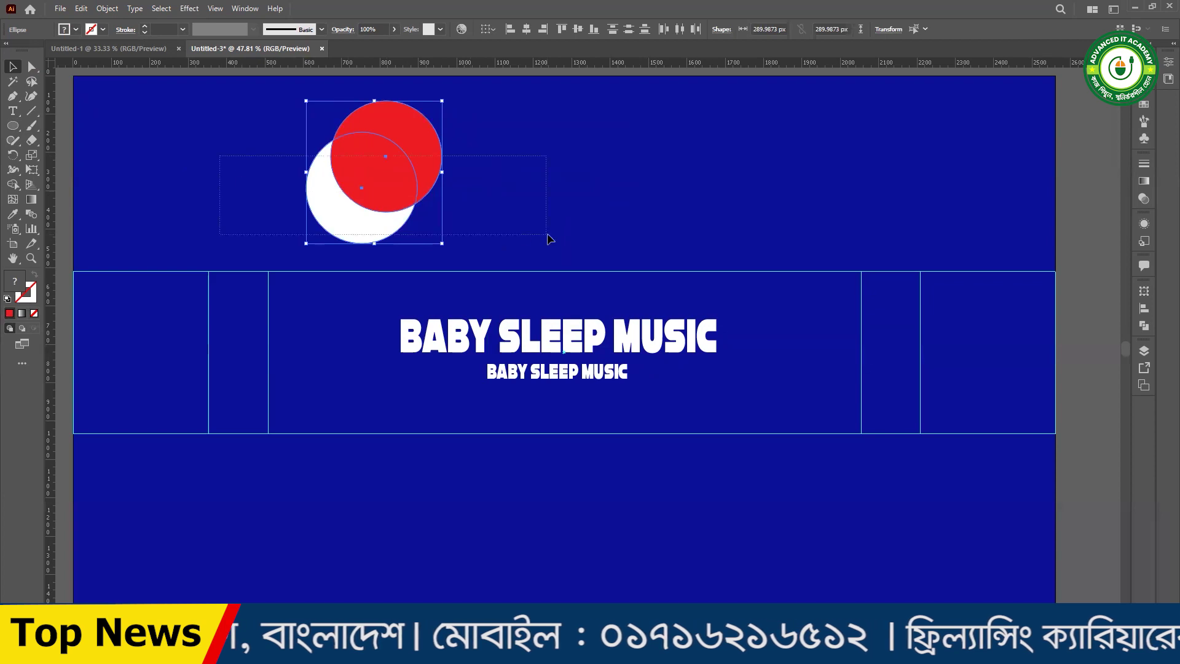
drag(242, 158, 495, 234)
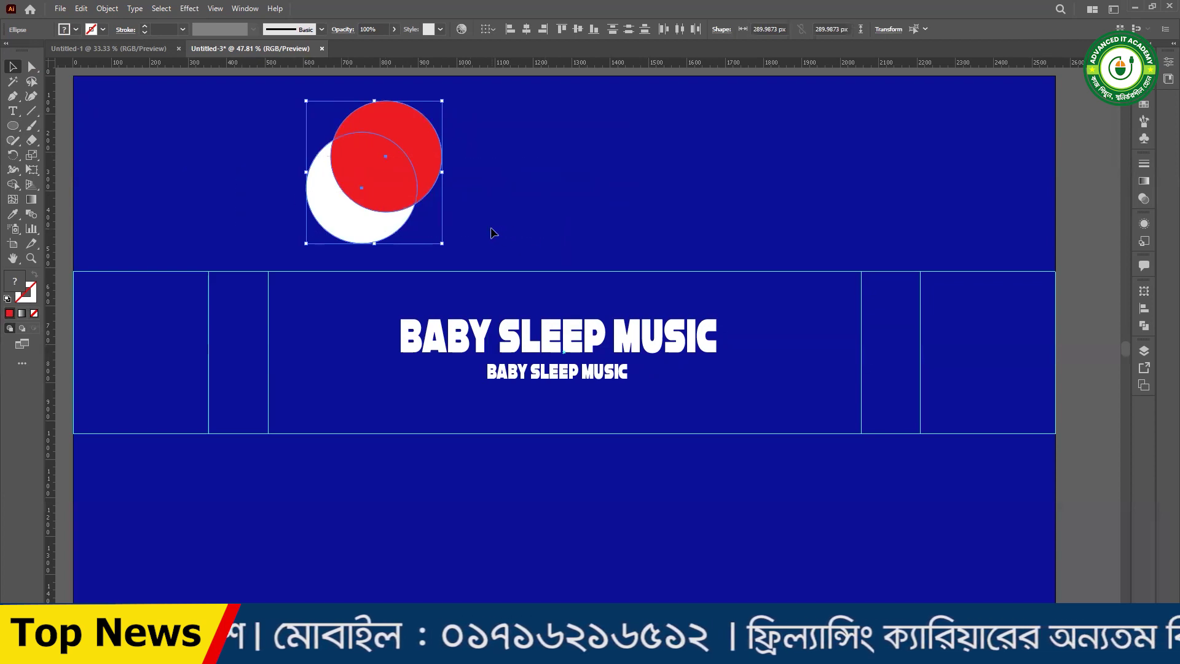
drag(237, 164, 469, 229)
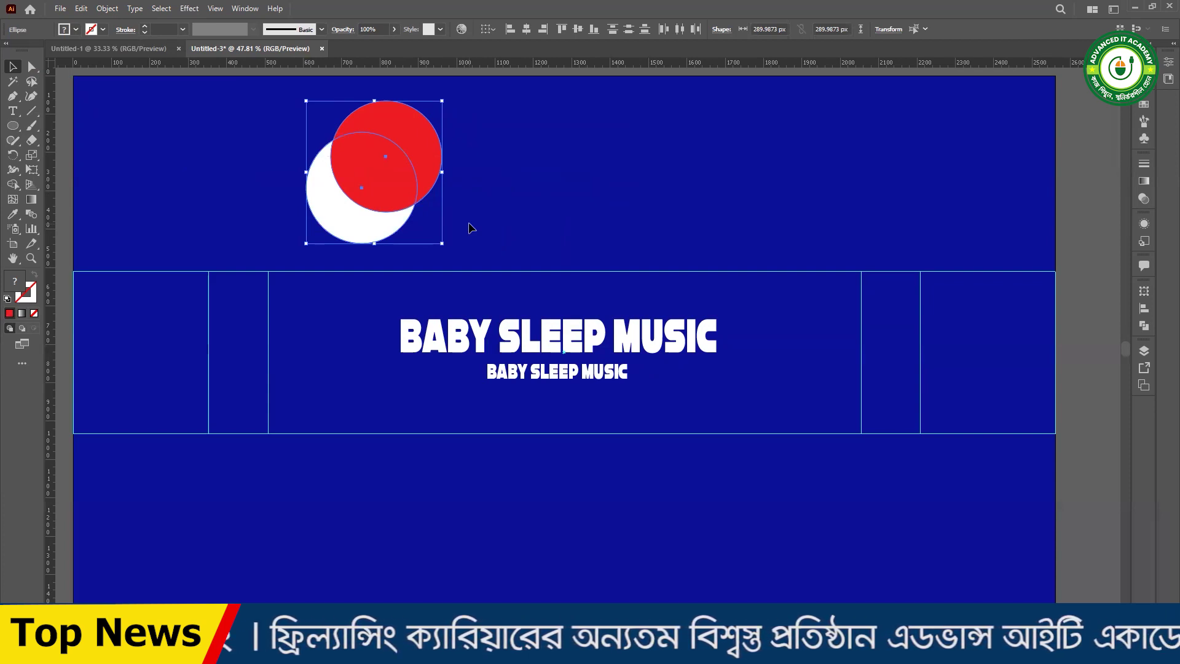
drag(254, 143, 448, 204)
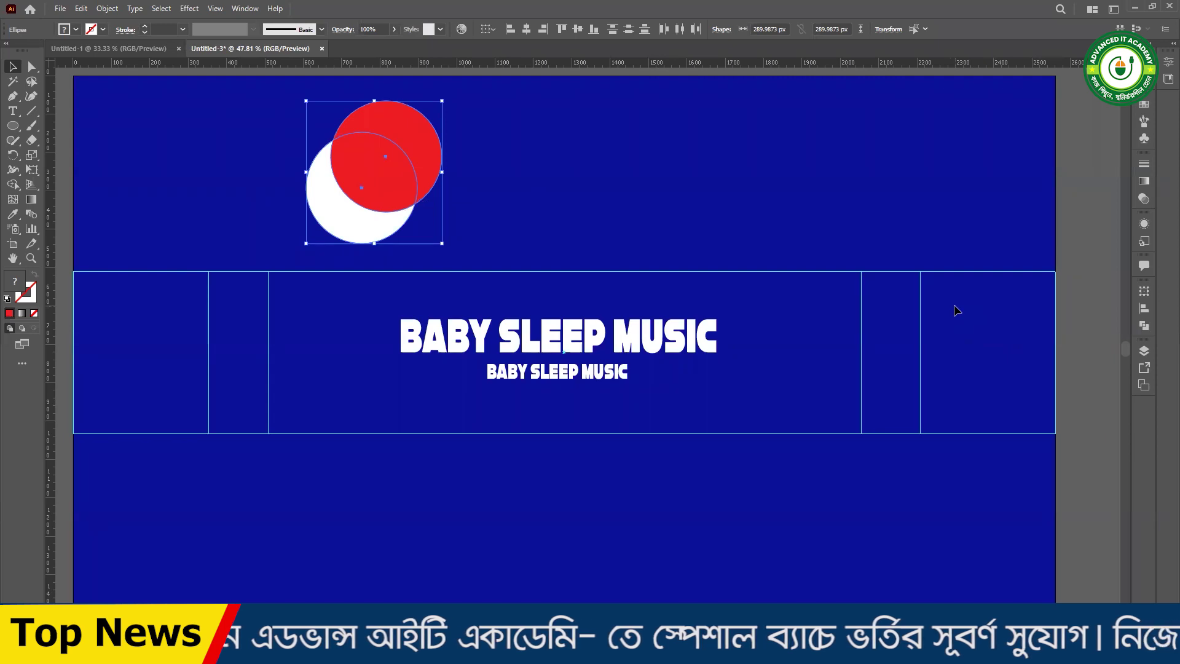
- Divide the circles with Pathfinder, ungroup, and delete the red piece leaving a crescent
click(1144, 325)
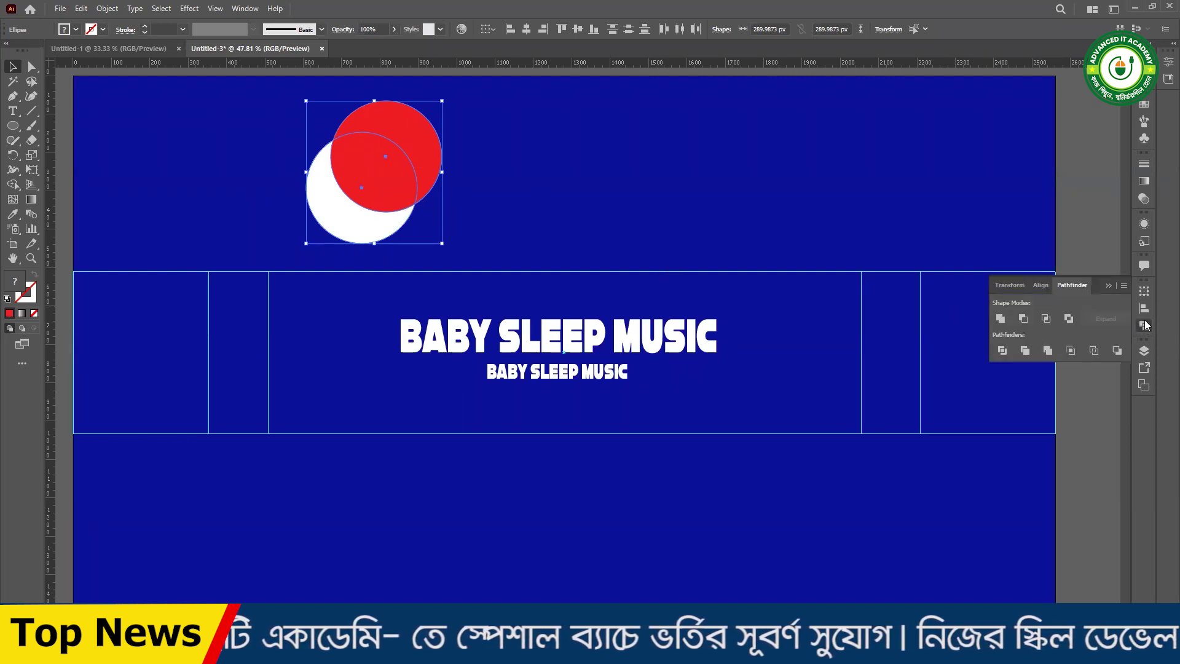
click(1003, 352)
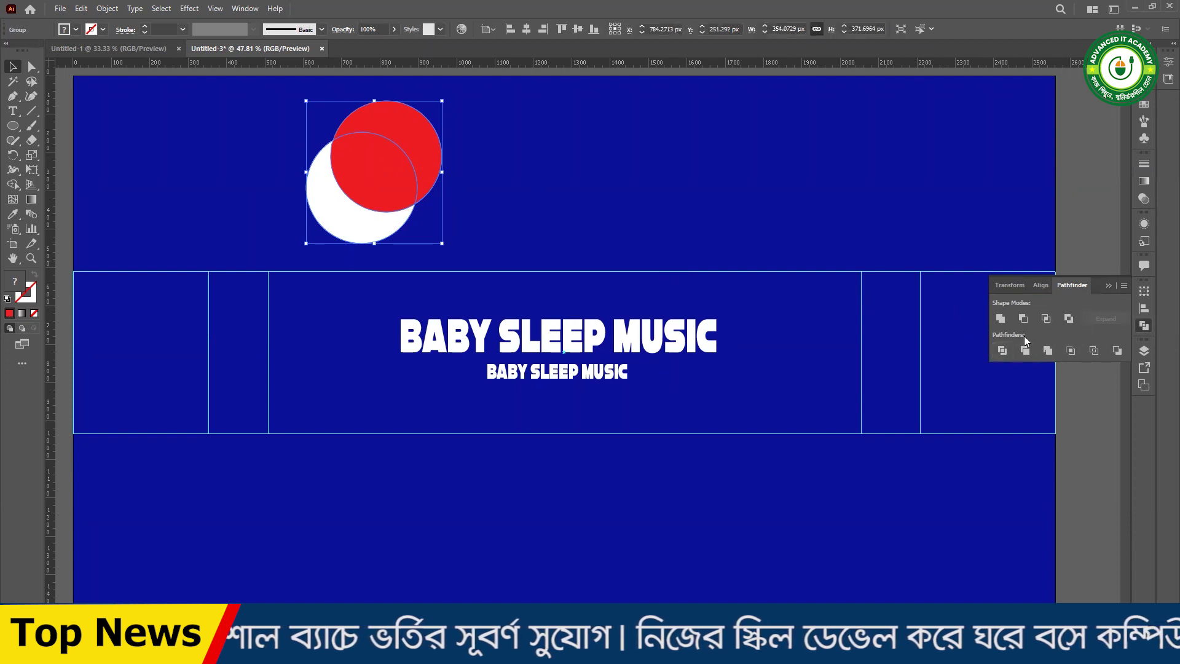
drag(211, 146, 437, 214)
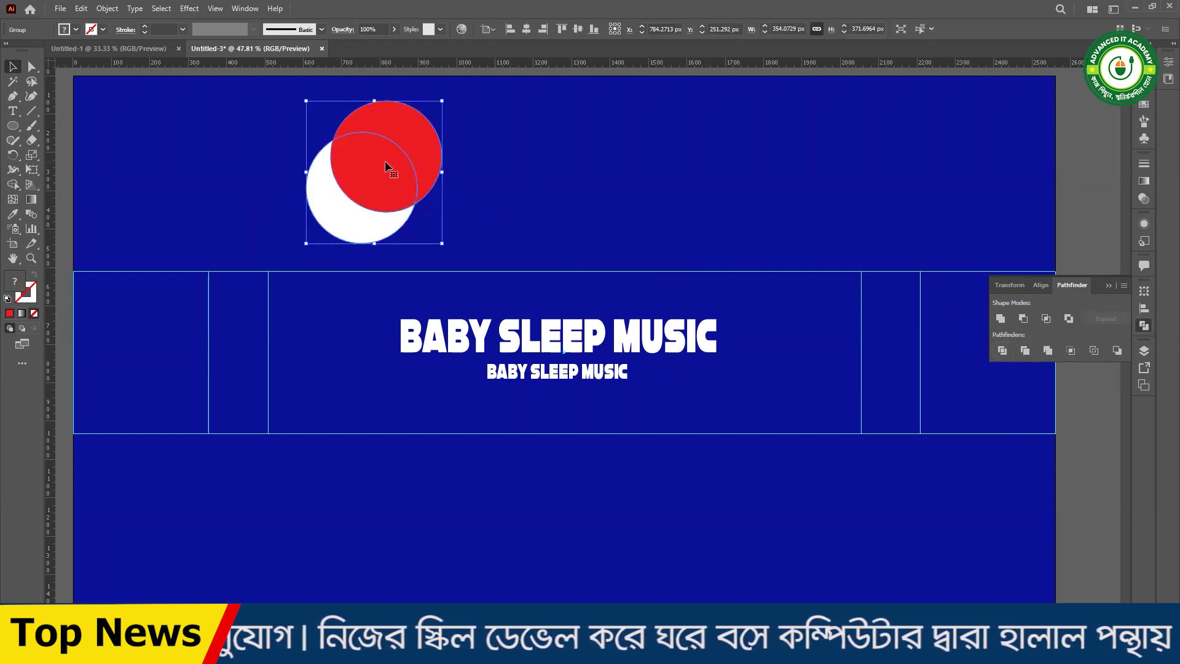
right_click(387, 166)
click(430, 283)
click(483, 226)
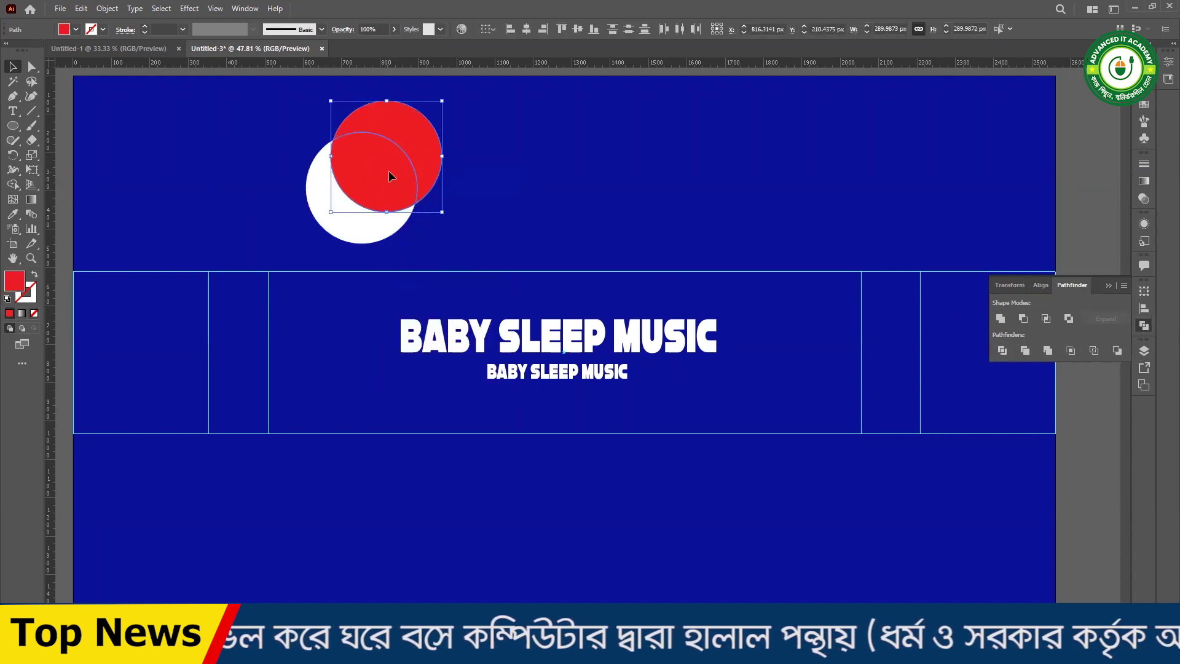
drag(390, 176, 583, 199)
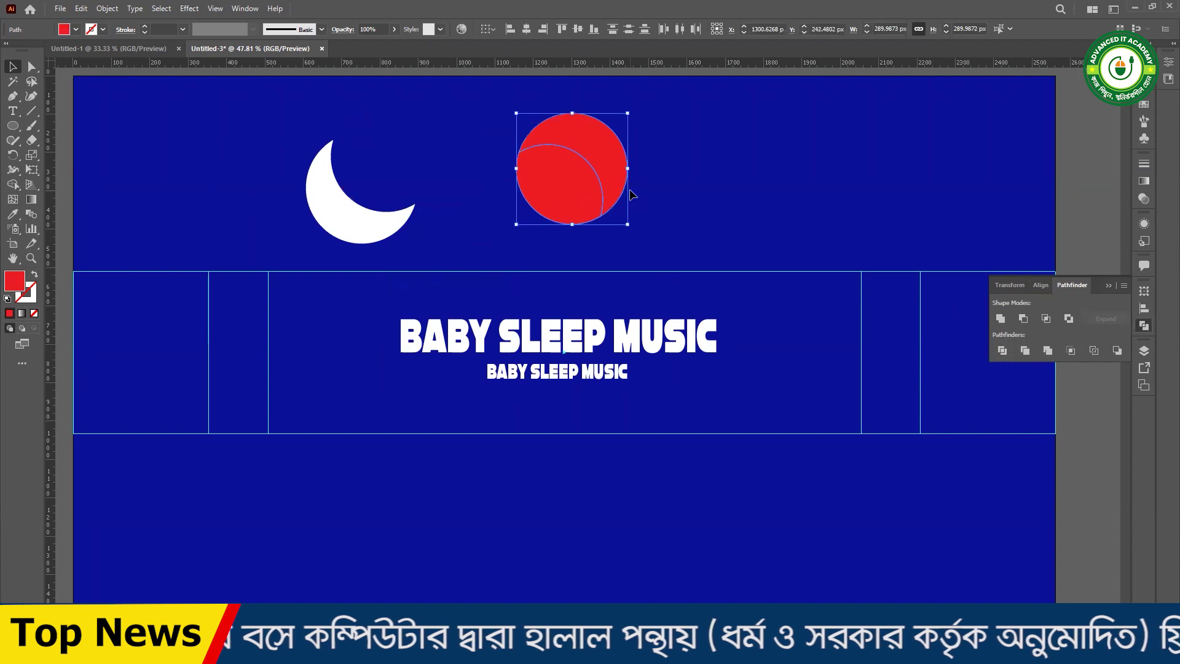
key(Delete)
- Fill the crescent yellow and move it down beside the title
drag(375, 241, 380, 240)
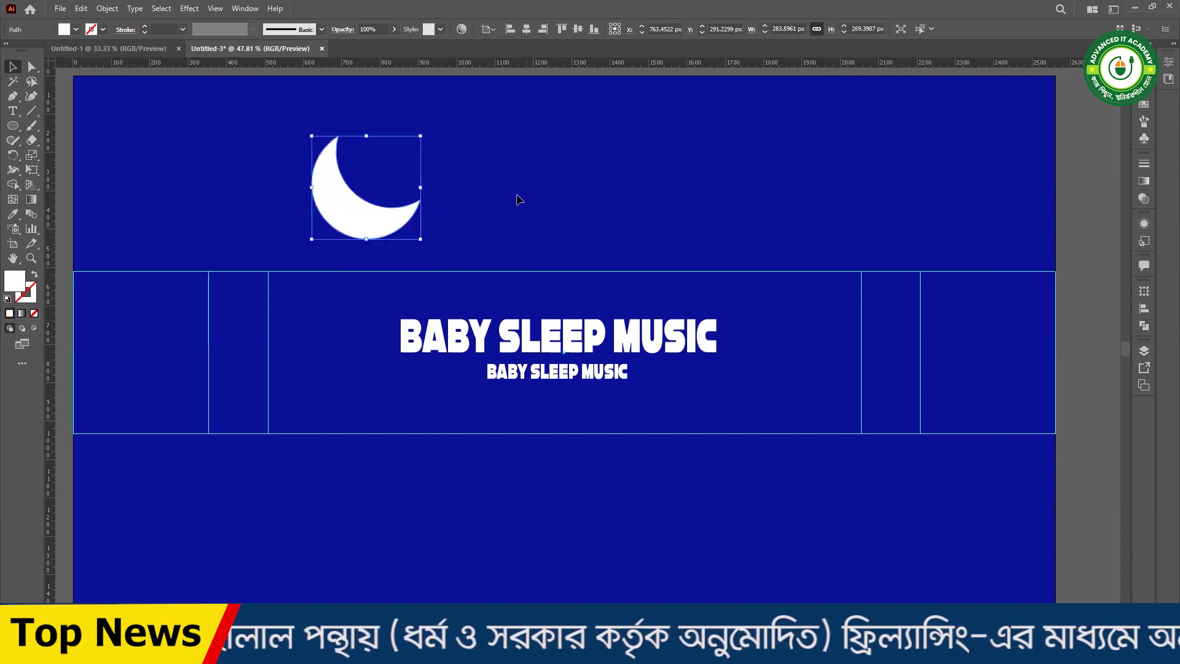
click(76, 32)
click(68, 48)
mouse_move(362, 227)
mouse_down()
mouse_move(368, 323)
mouse_move(347, 369)
mouse_move(326, 378)
mouse_move(362, 376)
mouse_move(324, 347)
mouse_up()
click(388, 218)
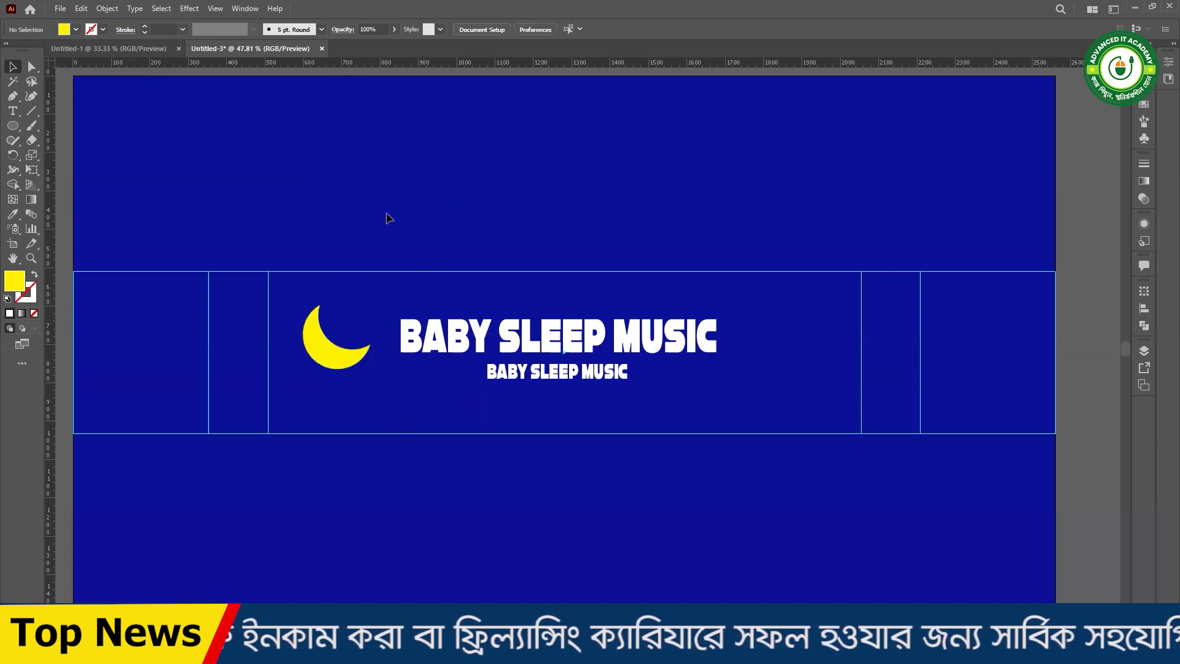
- Draw a small yellow star and place it above-right of the crescent moon
right_click(12, 126)
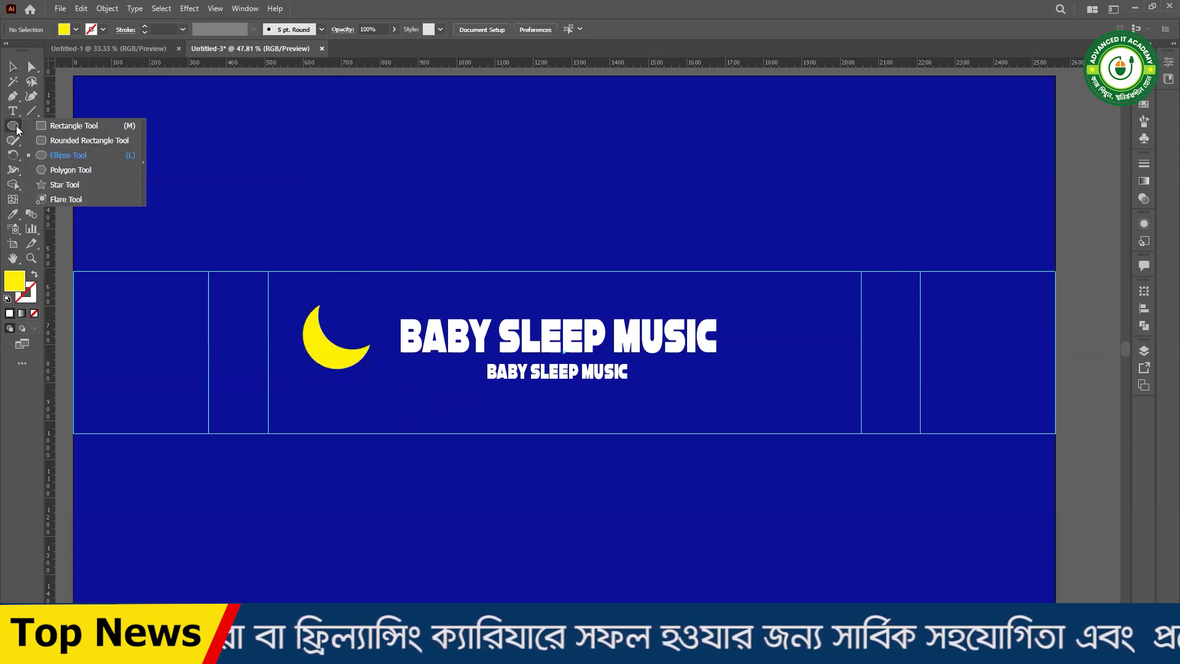
click(74, 187)
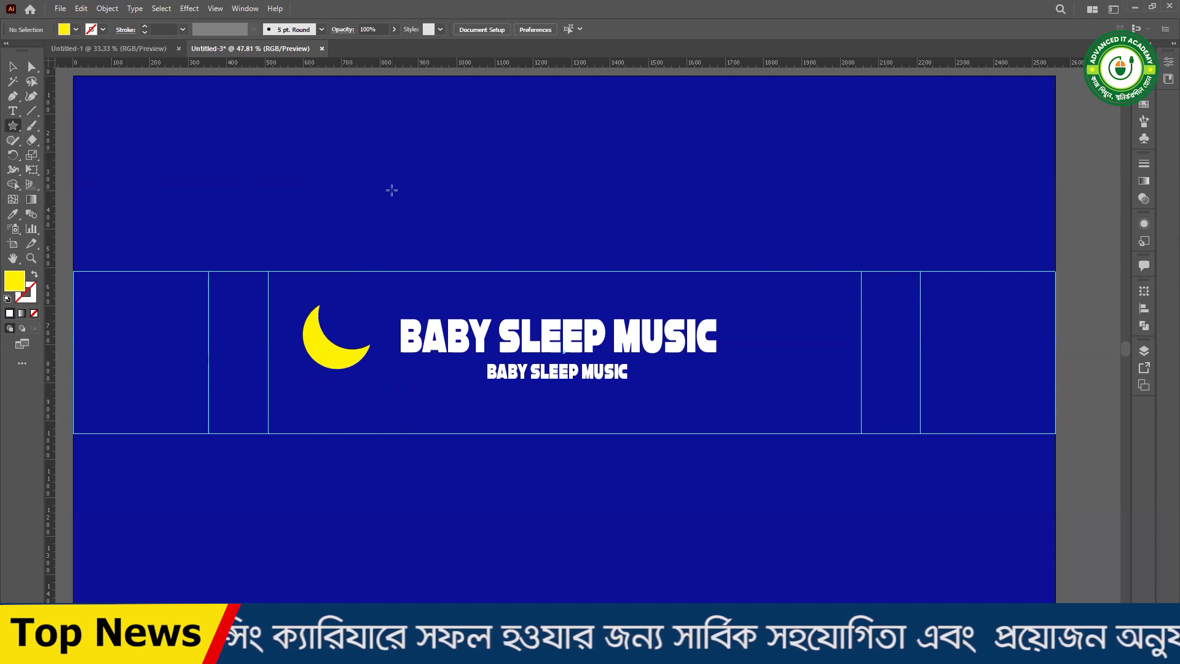
drag(389, 180, 434, 195)
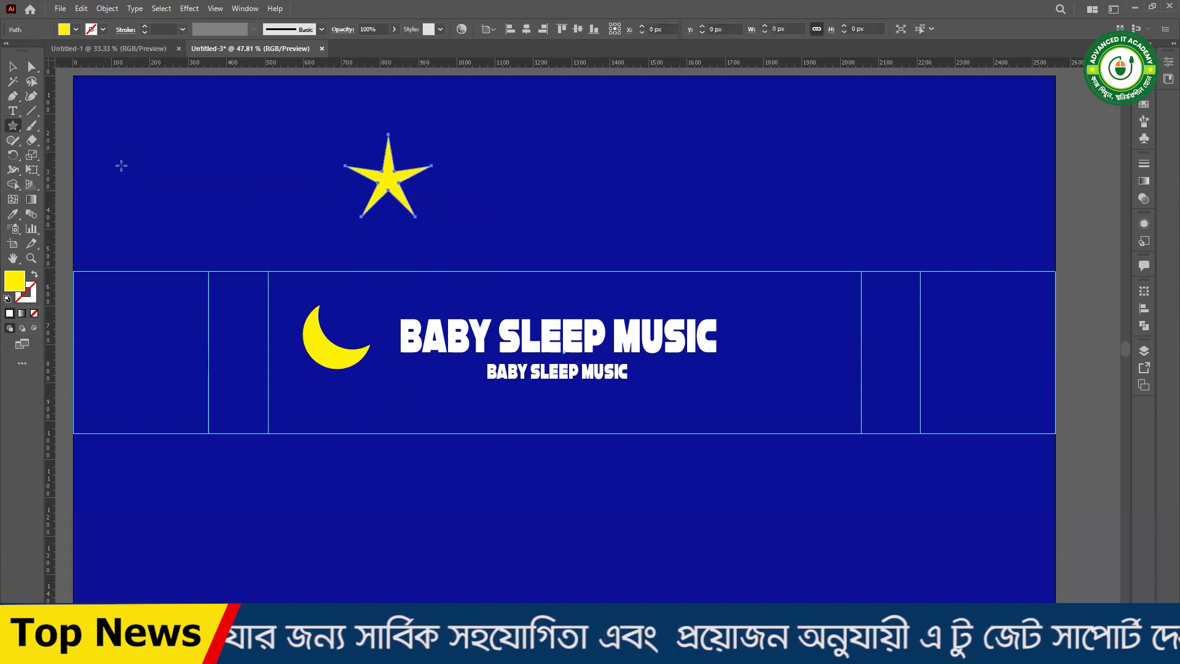
key(v)
mouse_move(433, 178)
mouse_down()
mouse_move(375, 178)
mouse_move(364, 348)
mouse_move(333, 372)
mouse_up()
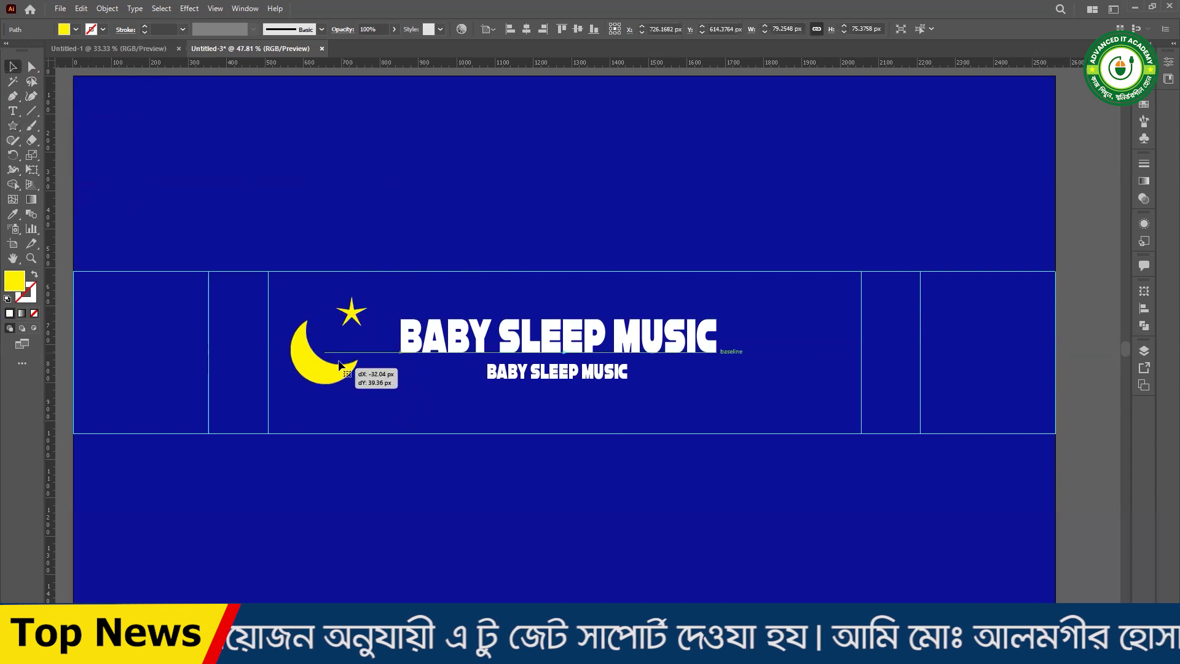
drag(357, 314, 351, 326)
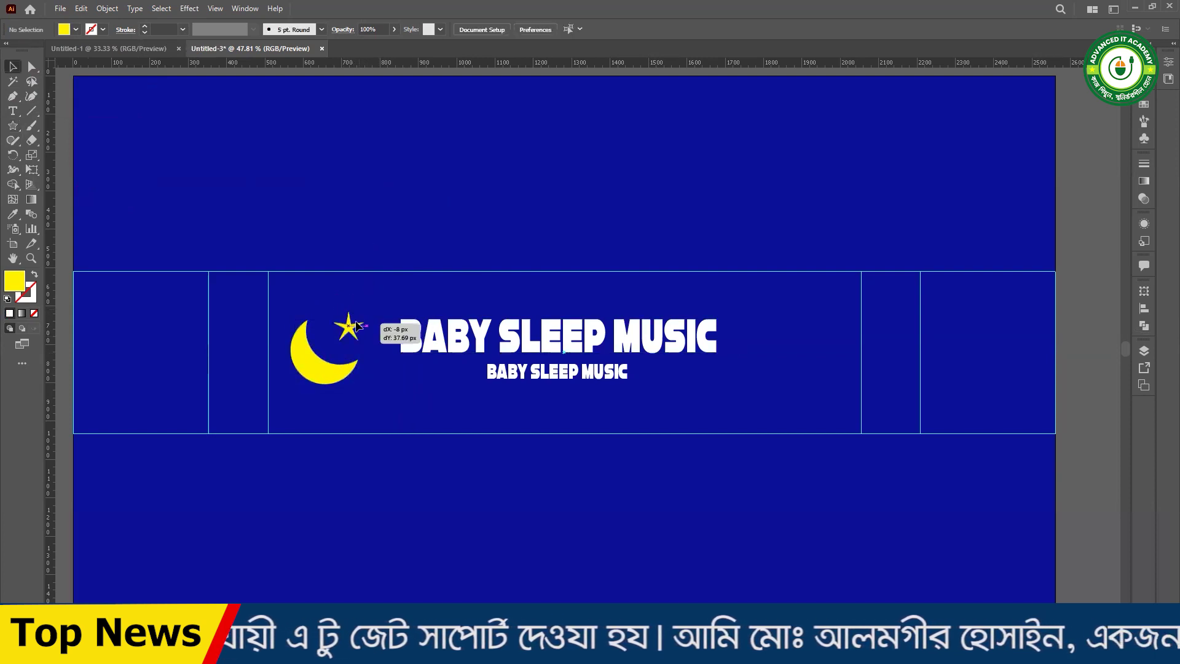
click(402, 205)
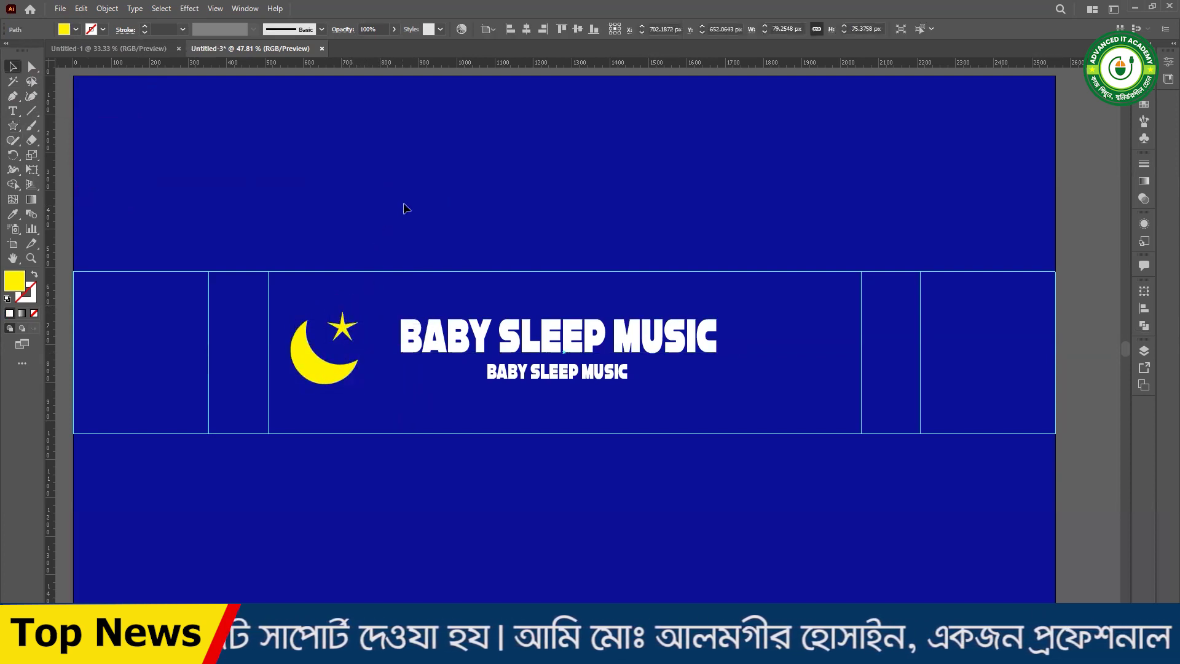
drag(340, 326, 340, 320)
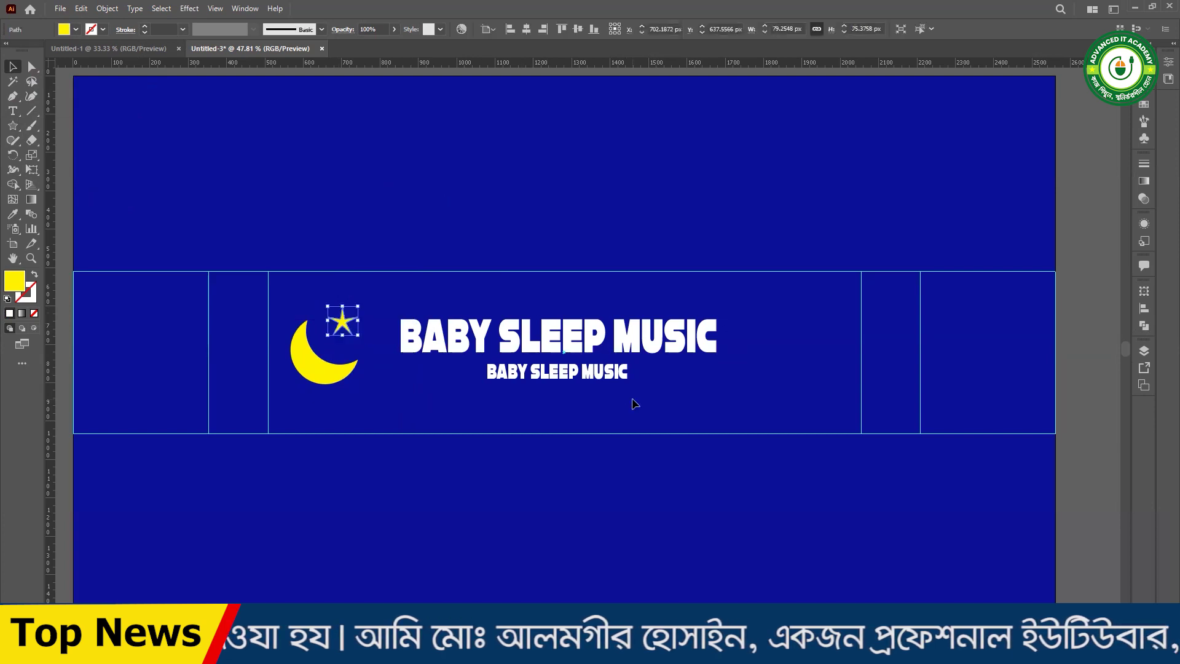
click(565, 335)
- Select the large BABY SLEEP MUSIC title and scale it up
click(566, 303)
click(569, 341)
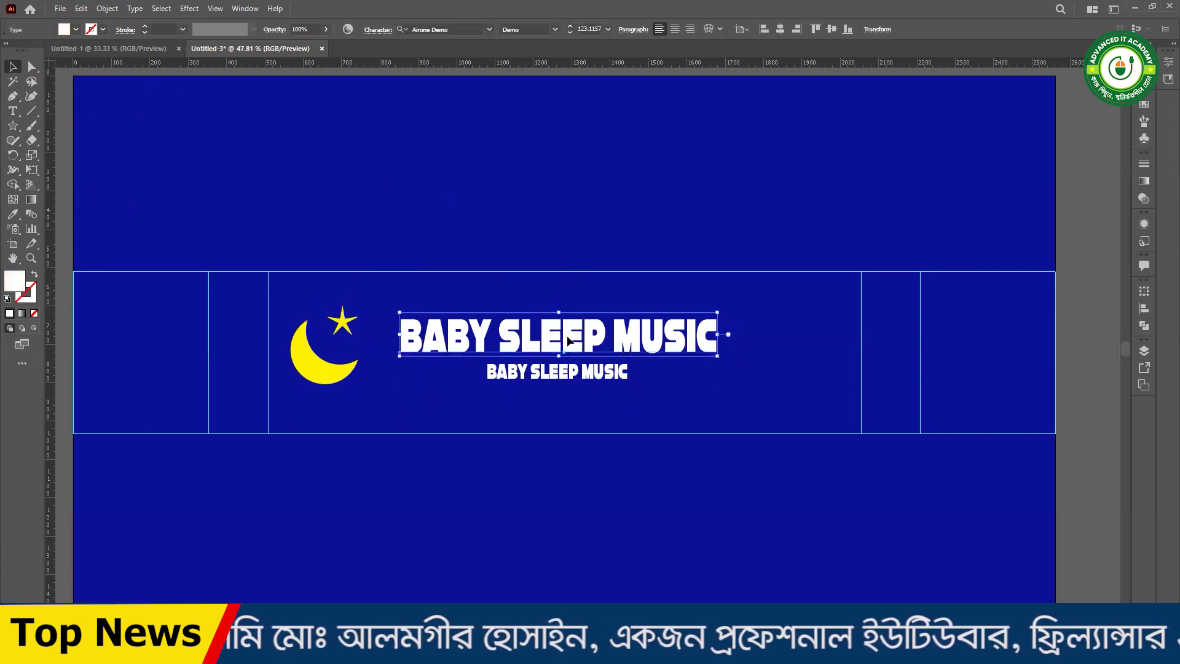
click(967, 378)
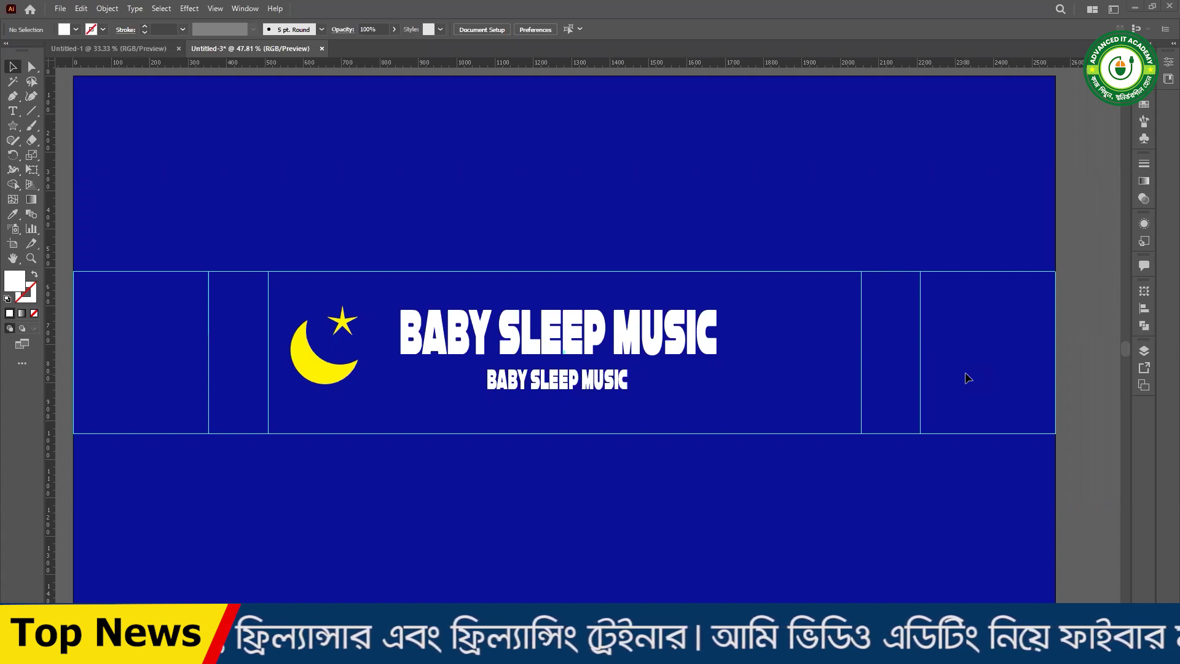
click(714, 345)
mouse_move(714, 345)
mouse_down()
mouse_move(725, 345)
mouse_move(671, 329)
mouse_up()
- Resize the subtitle and position it centred under the main title
click(616, 385)
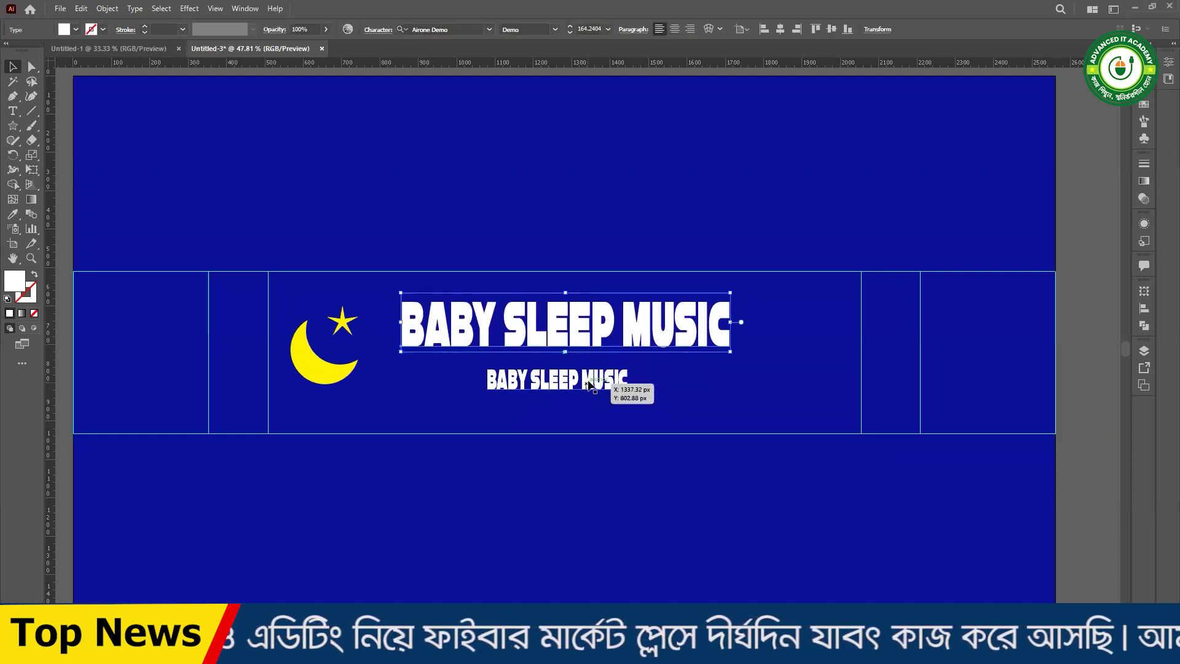
drag(617, 385, 649, 385)
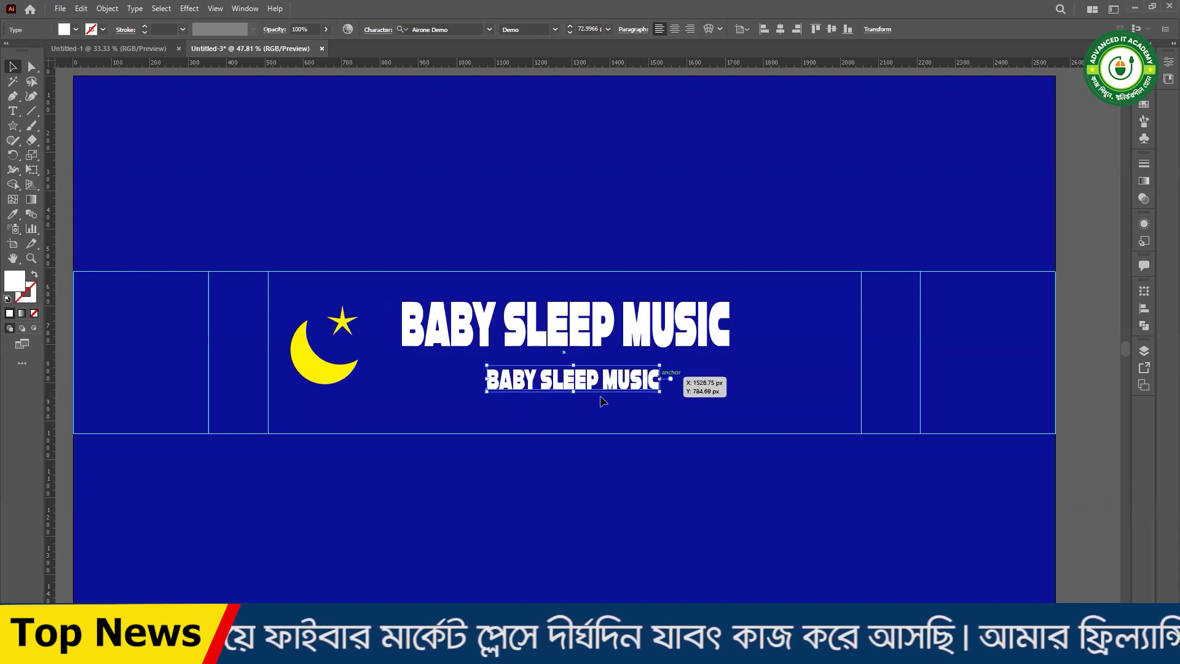
drag(661, 392, 612, 381)
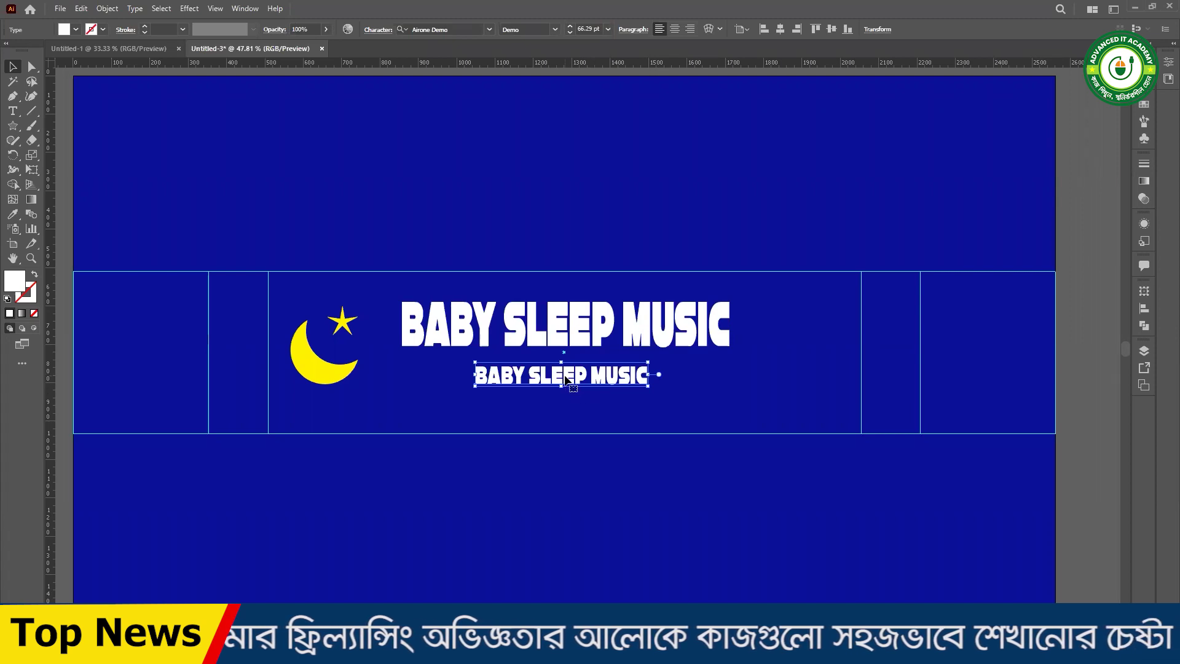
double_click(655, 376)
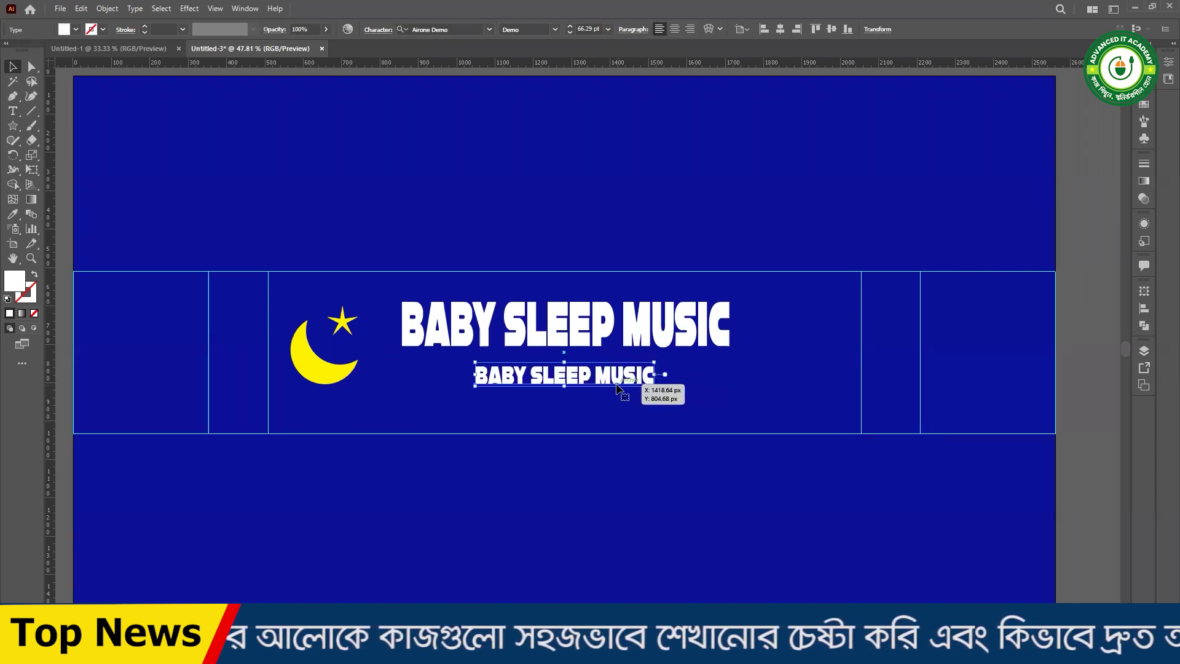
drag(655, 376, 648, 376)
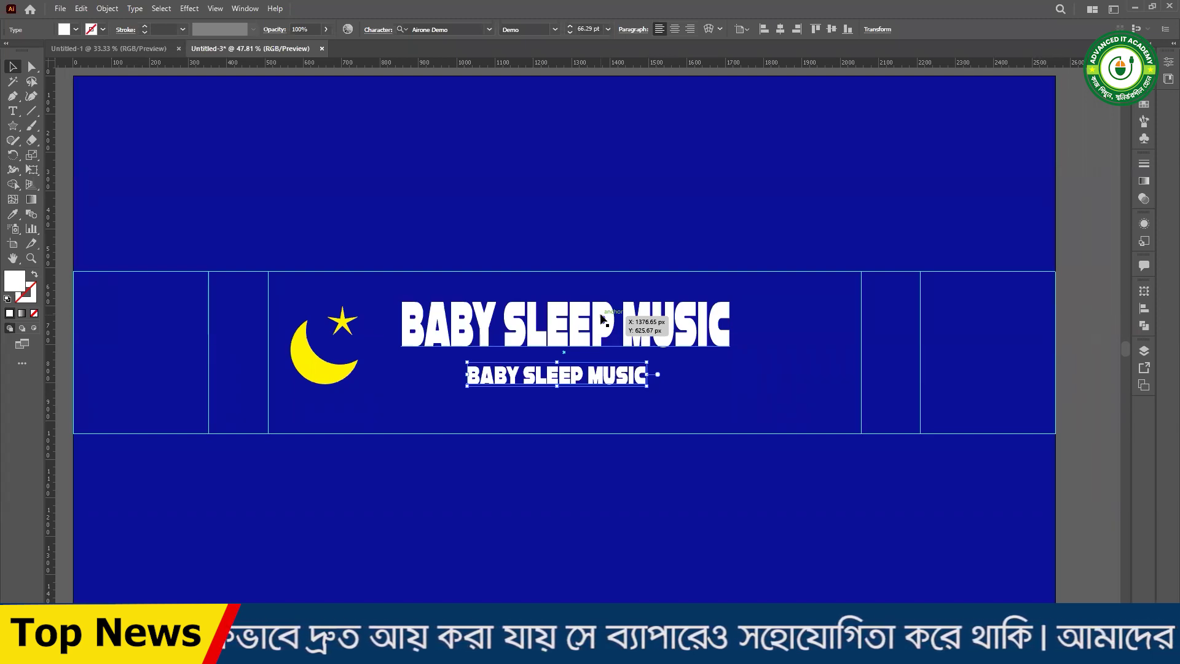
click(581, 322)
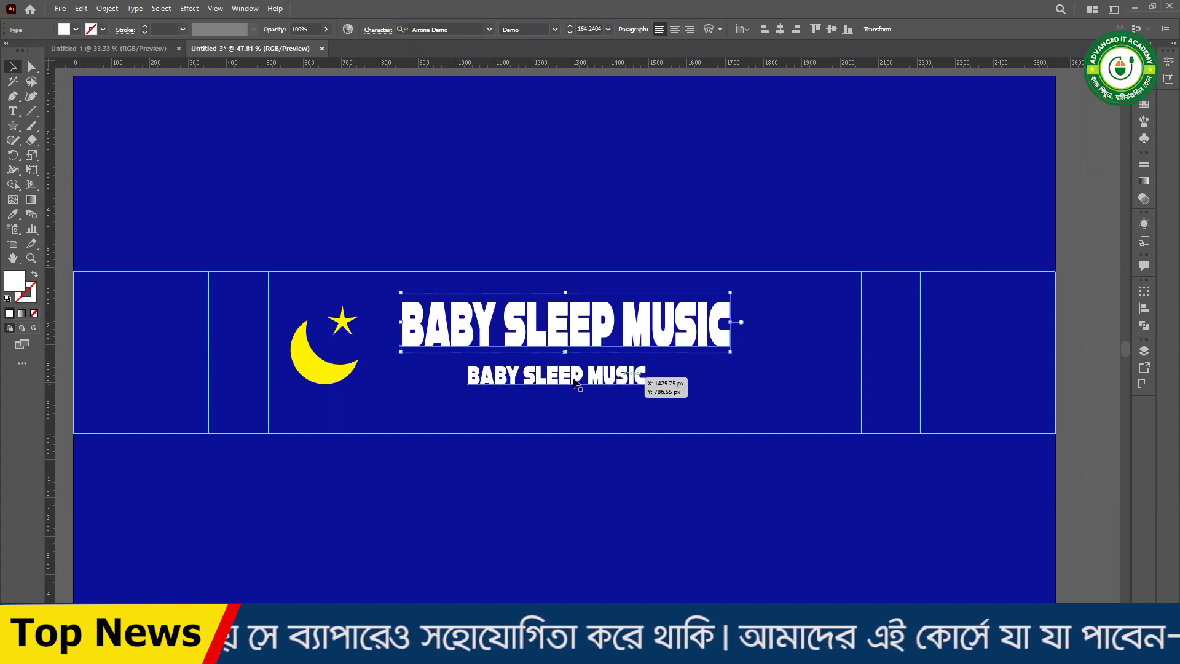
click(621, 381)
mouse_move(622, 380)
mouse_down()
mouse_move(589, 376)
mouse_move(576, 356)
mouse_up()
- Move both title lines down level with the moon and star, then select the moon
shift+click(555, 290)
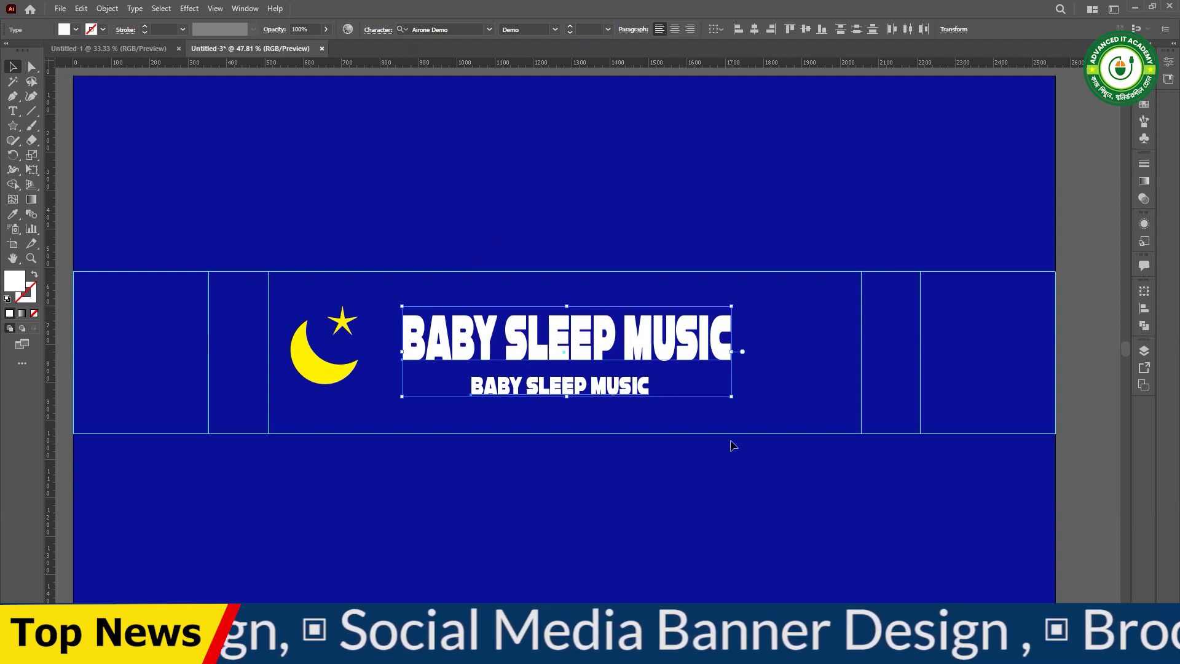
click(306, 364)
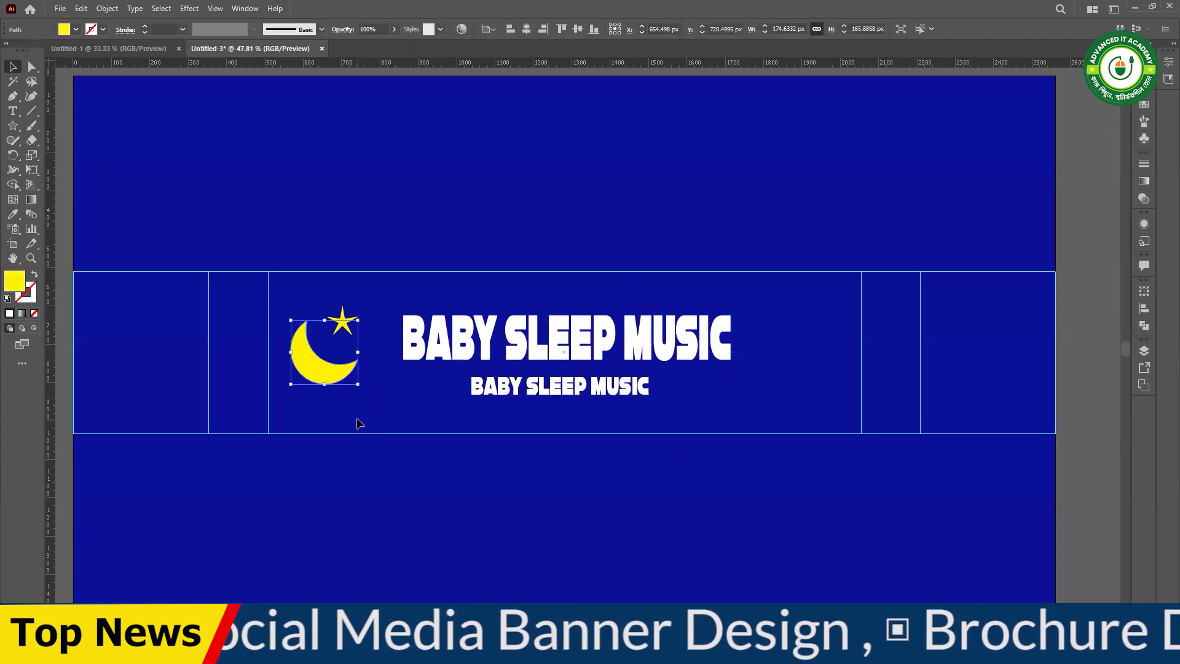
scroll(359, 423, up, 2)
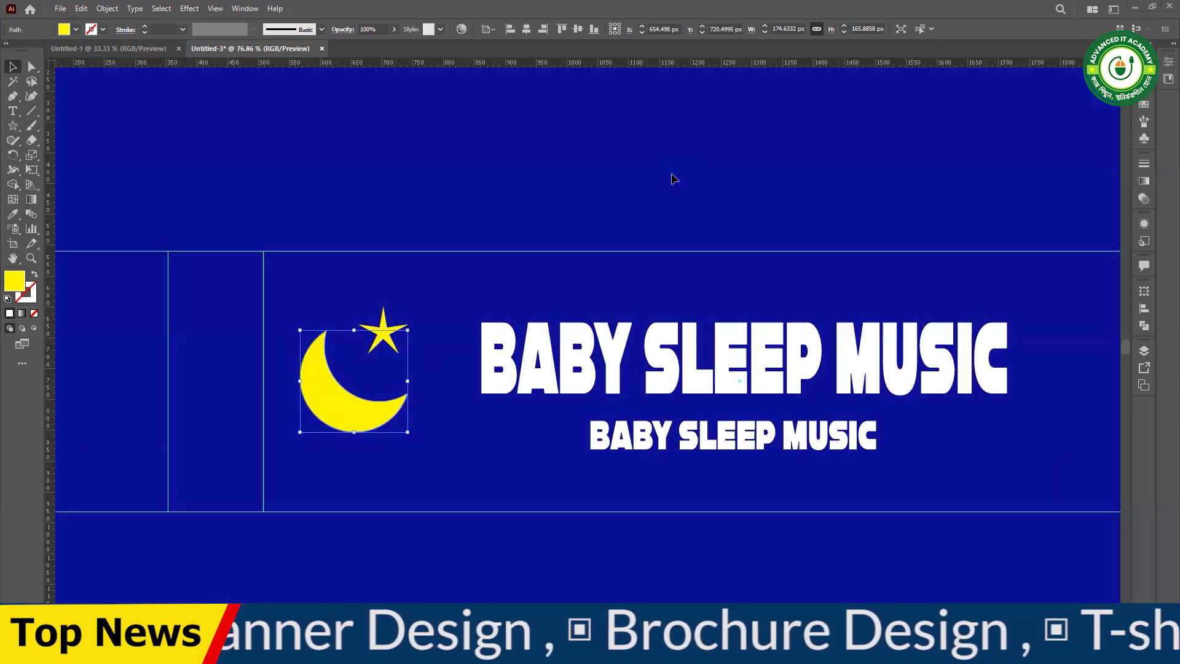
right_click(538, 148)
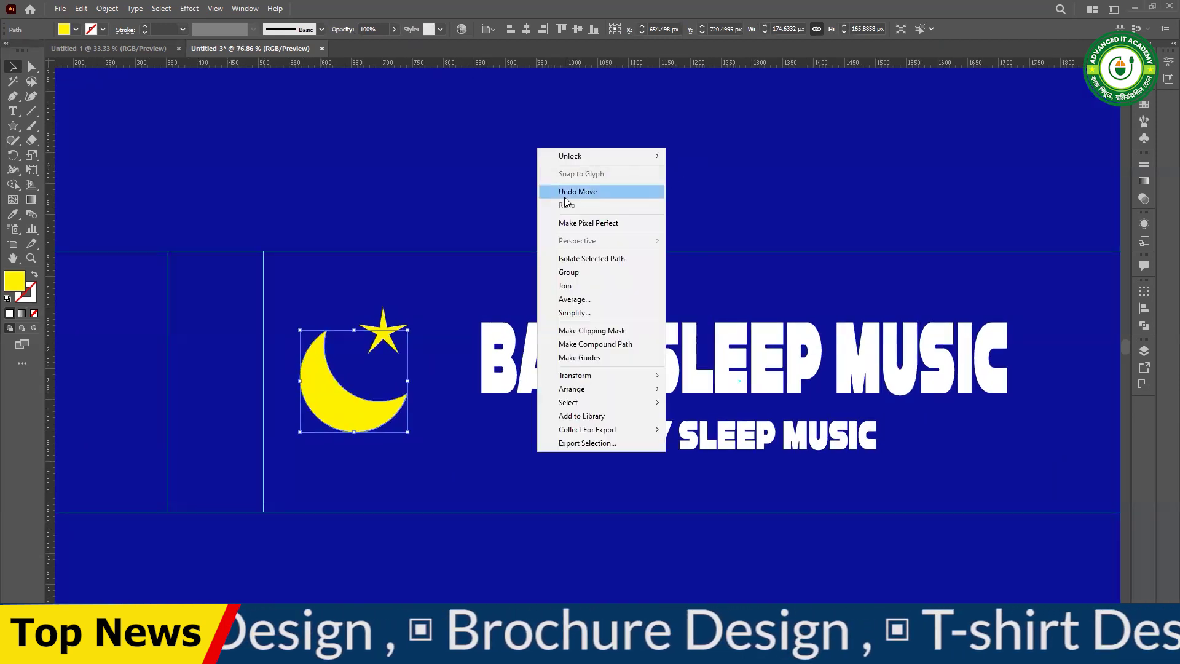
right_click(459, 139)
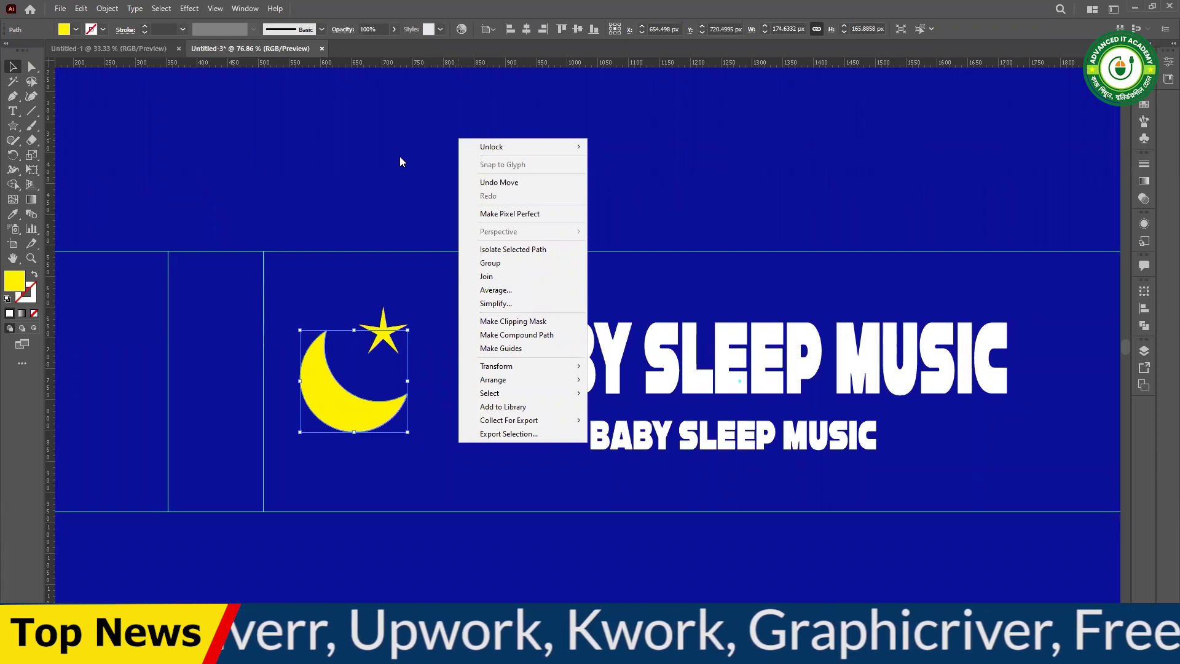
click(399, 154)
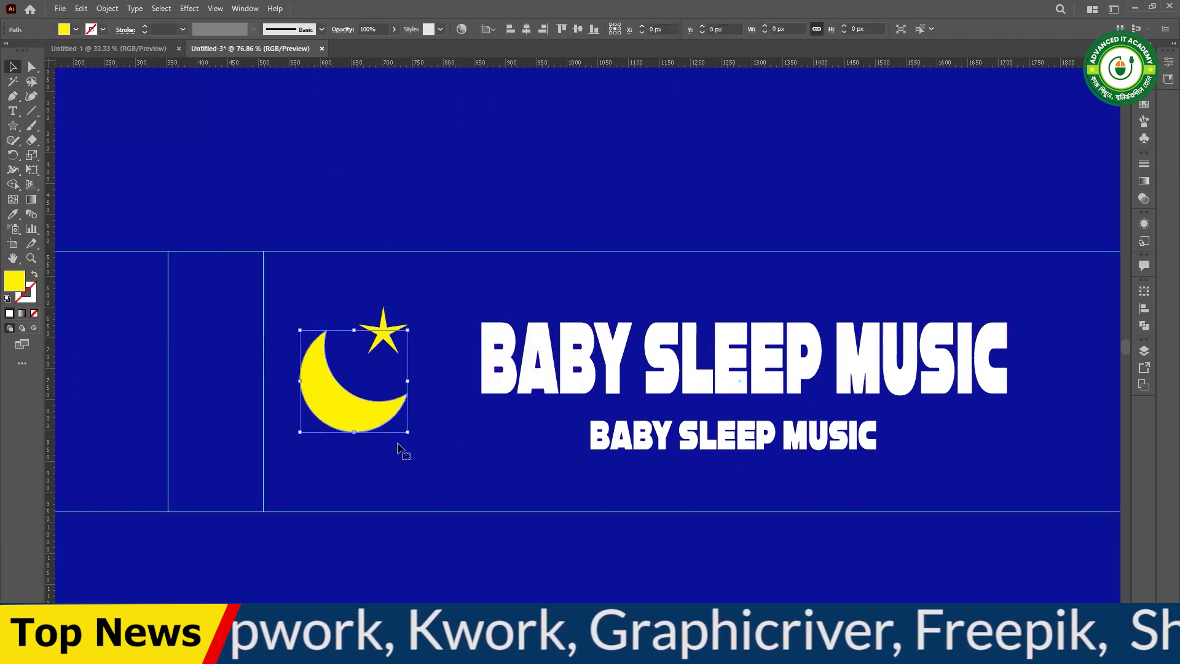
click(425, 338)
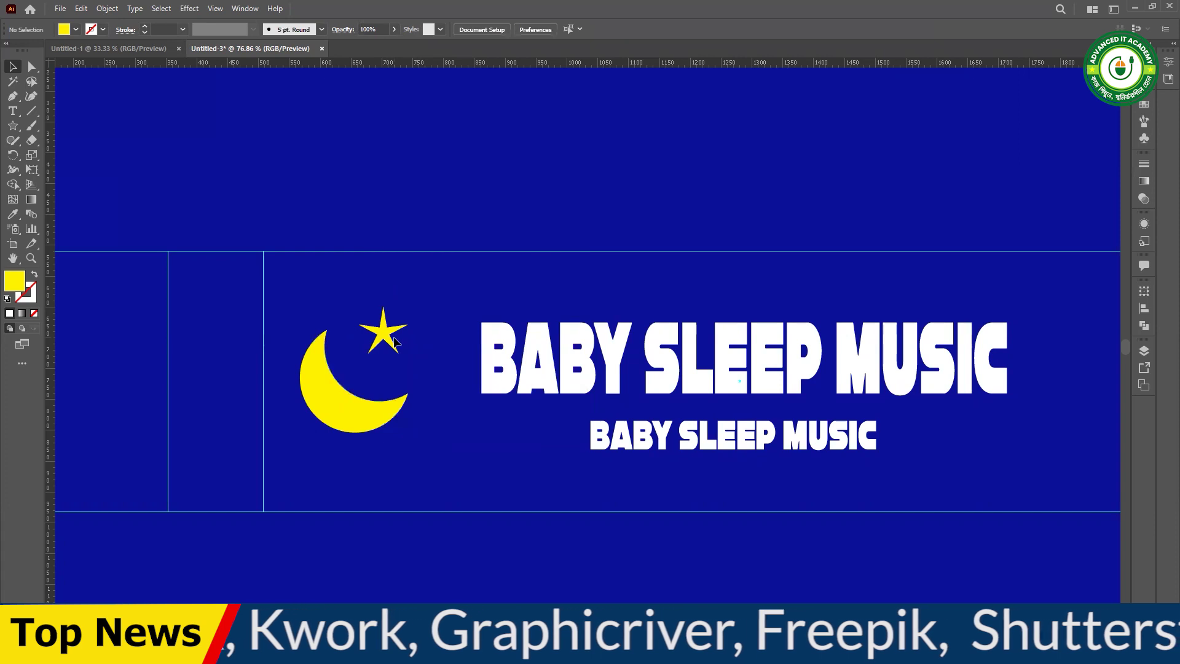
click(389, 335)
click(353, 304)
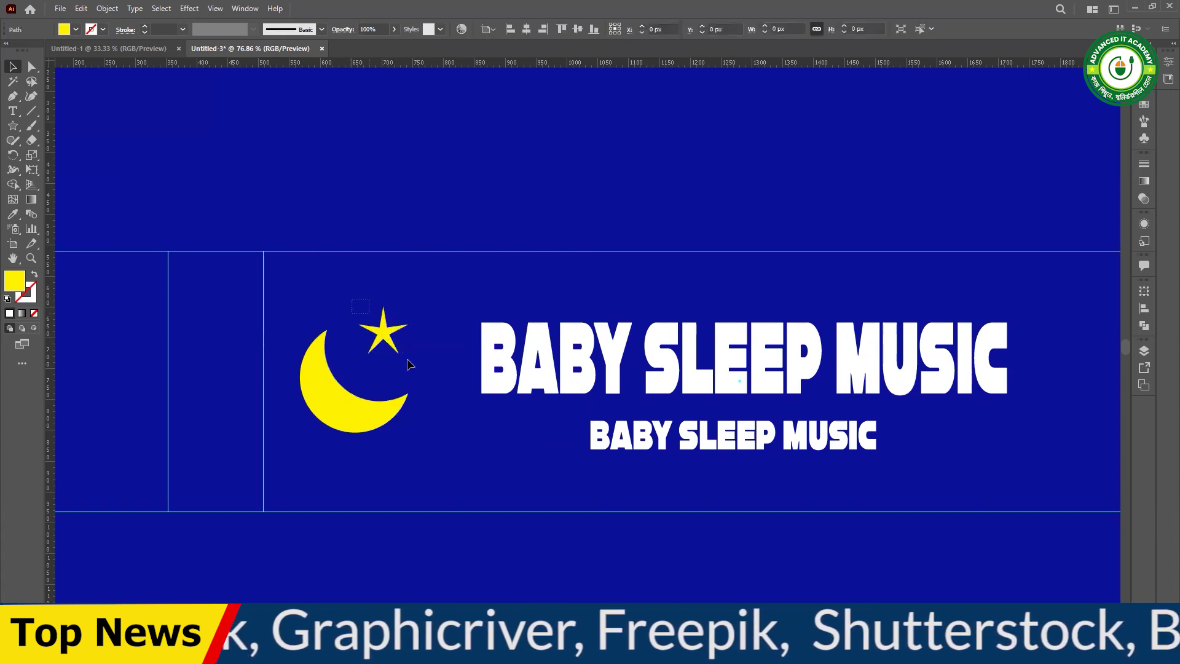
drag(306, 300, 410, 447)
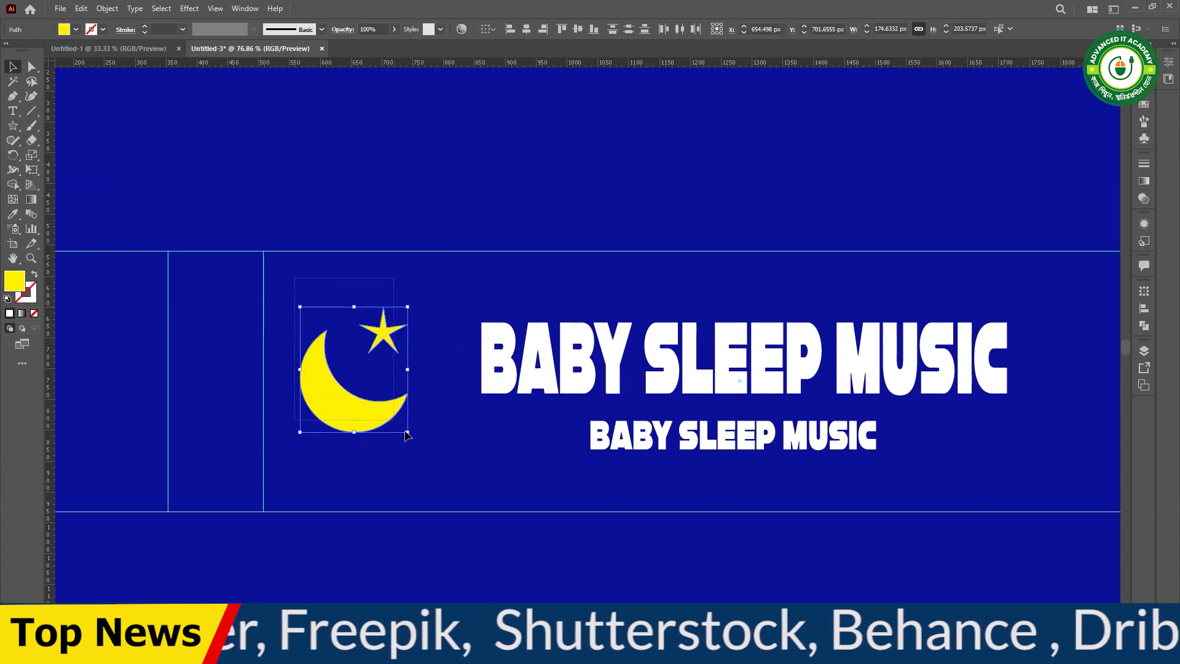
click(433, 471)
drag(282, 327, 461, 467)
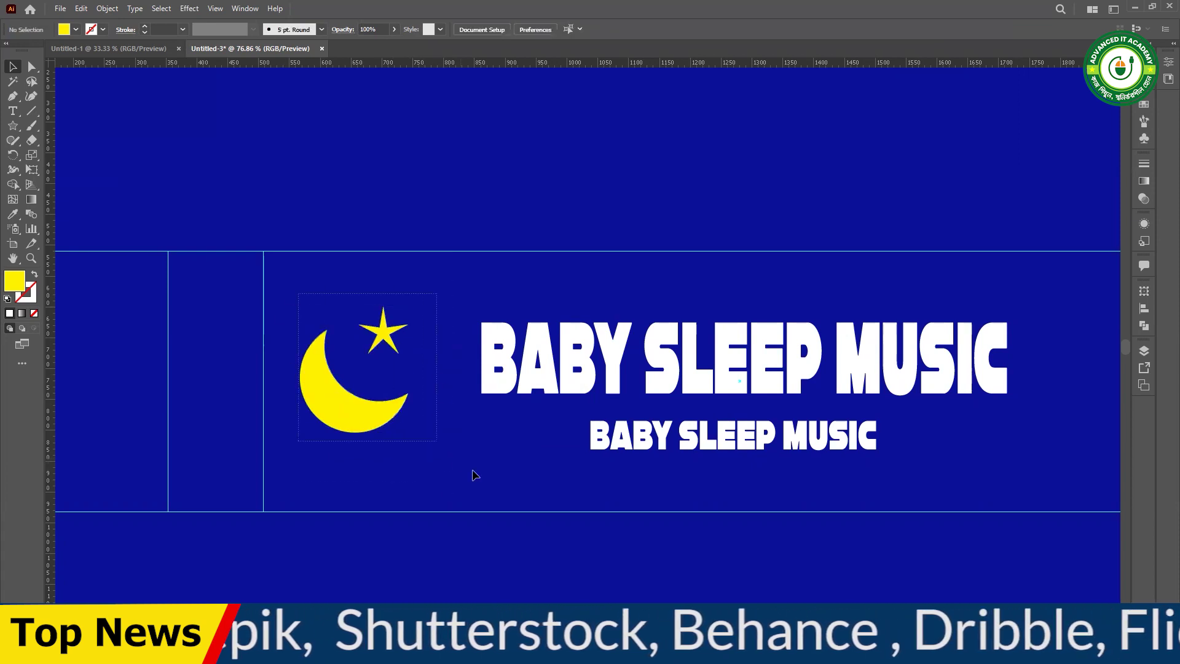
key(ctrl+minus)
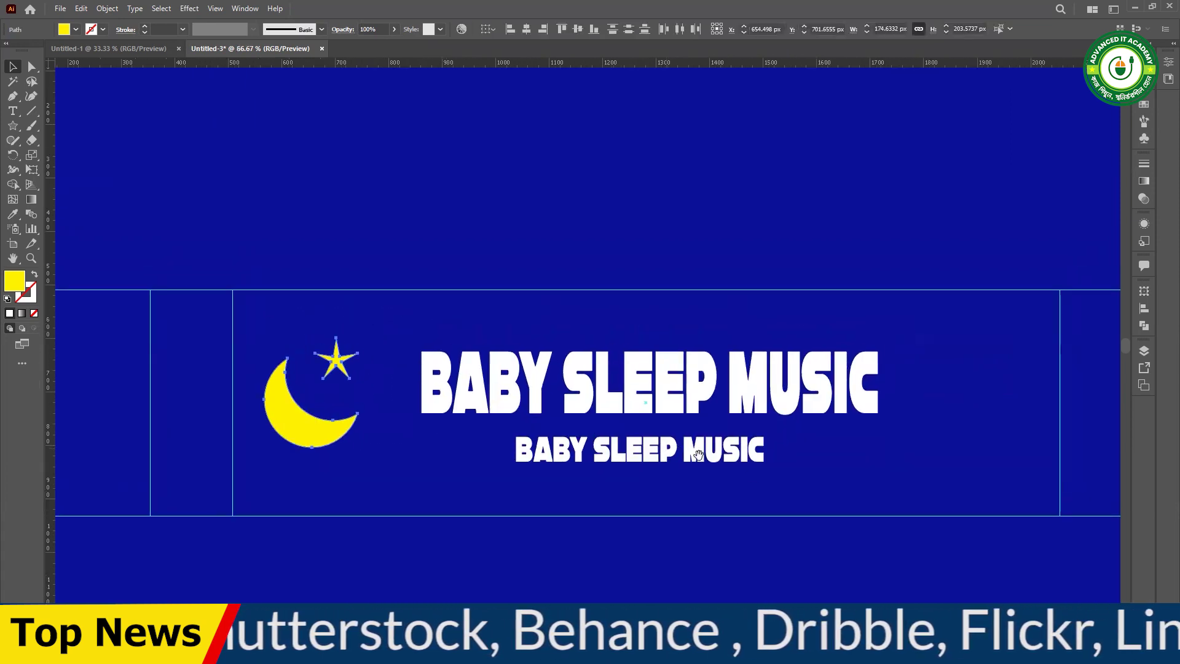
scroll(723, 441, left, 2)
drag(620, 360, 735, 458)
key(ctrl+z)
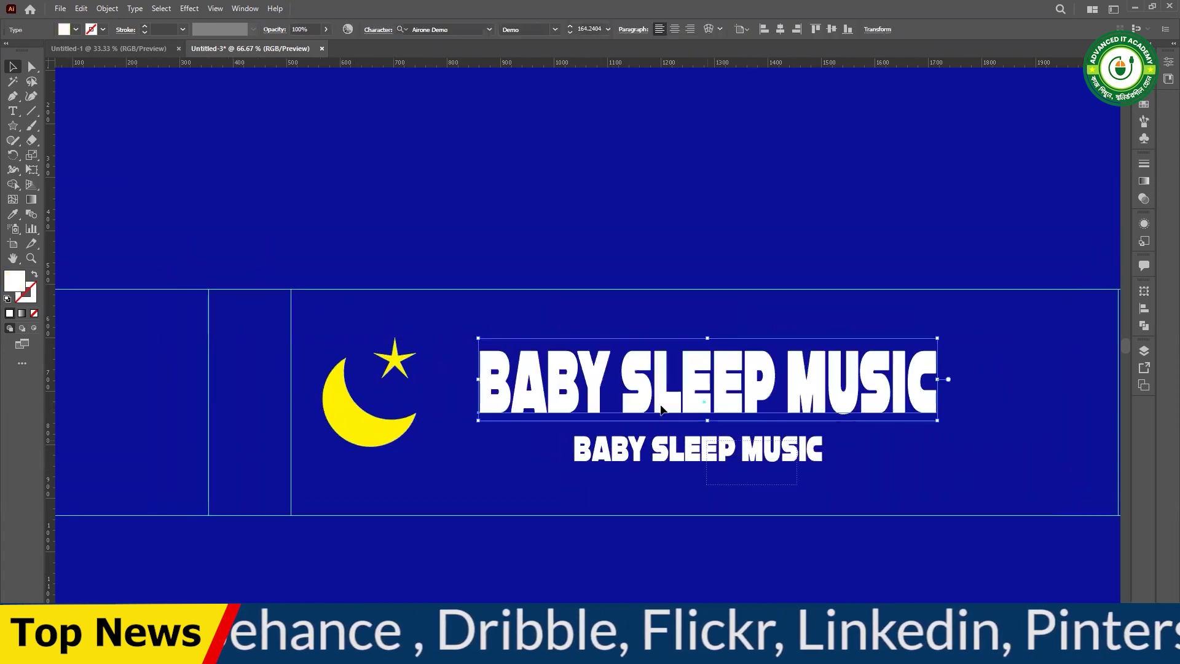
key(ctrl+z)
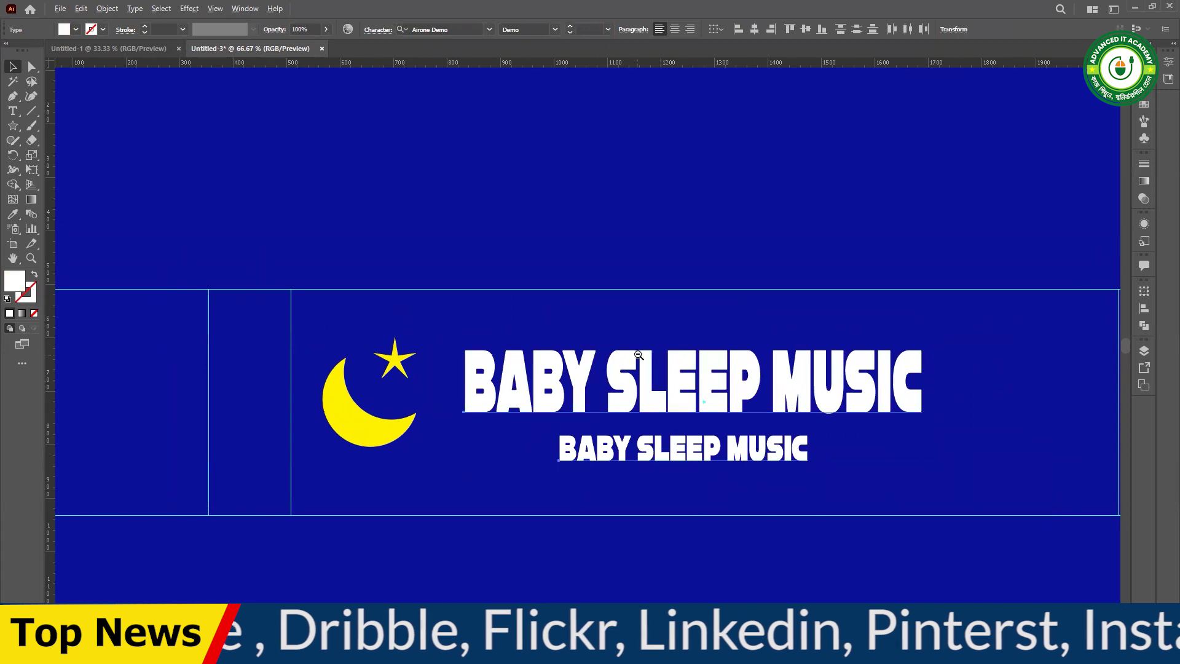
key(ctrl+minus)
drag(653, 385, 567, 366)
click(712, 411)
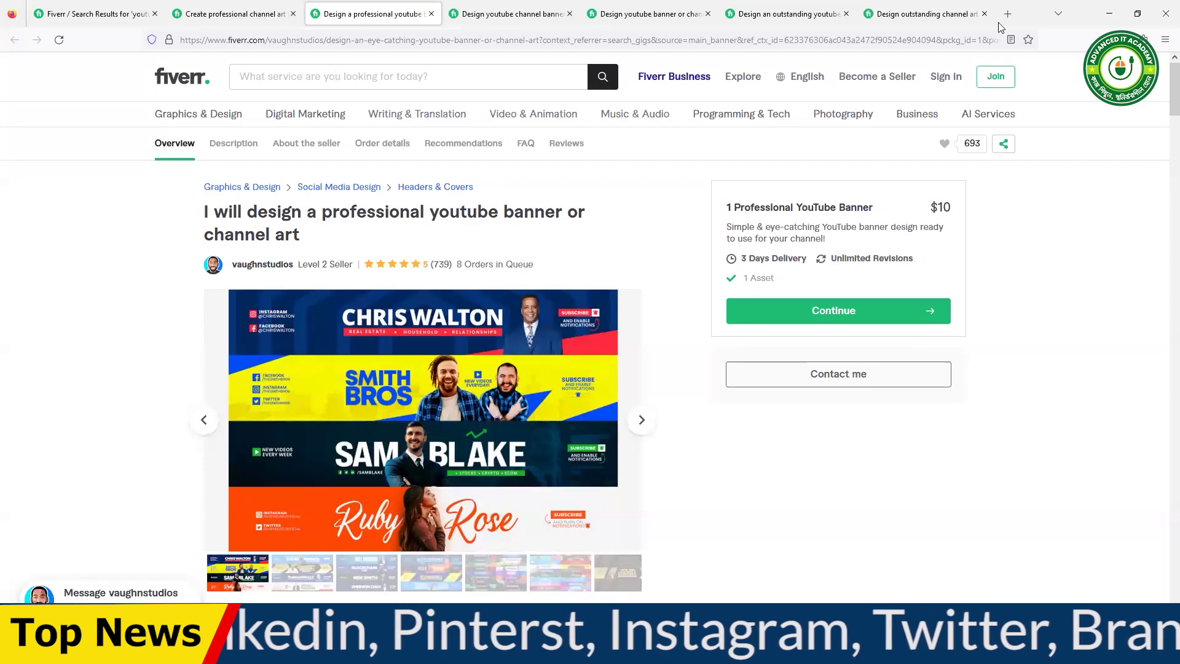
- Search Google Images in a new tab for 'baby sleep cartoon png'
click(1008, 13)
click(583, 336)
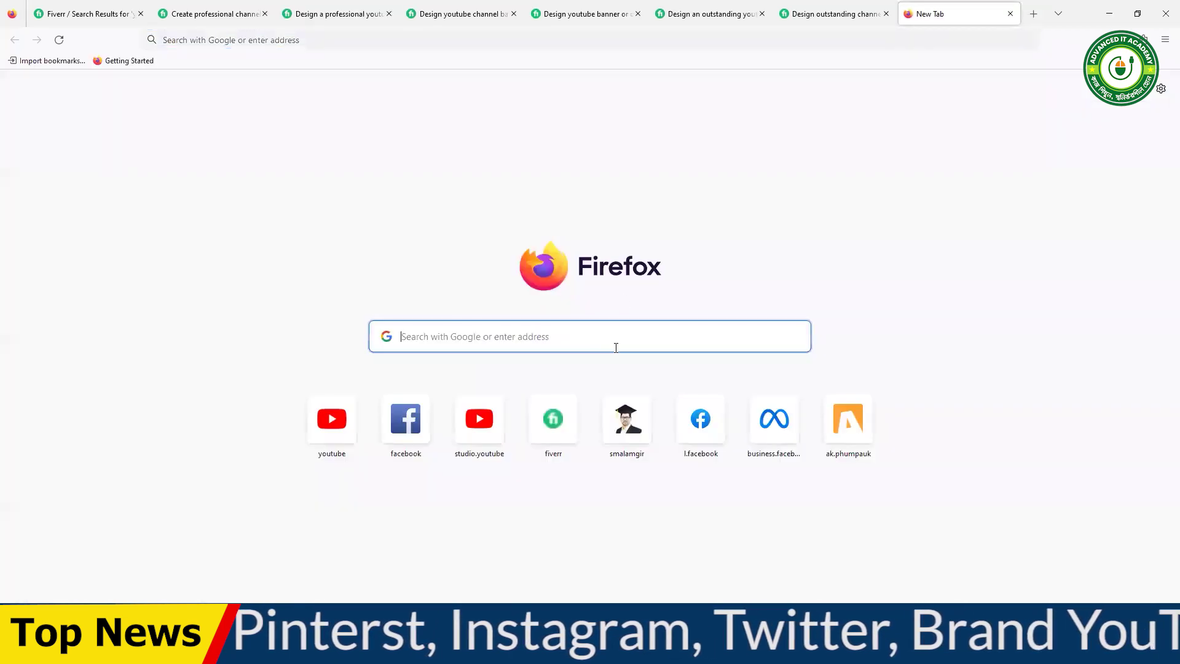
text(baby sleep cartoon)
key(Return)
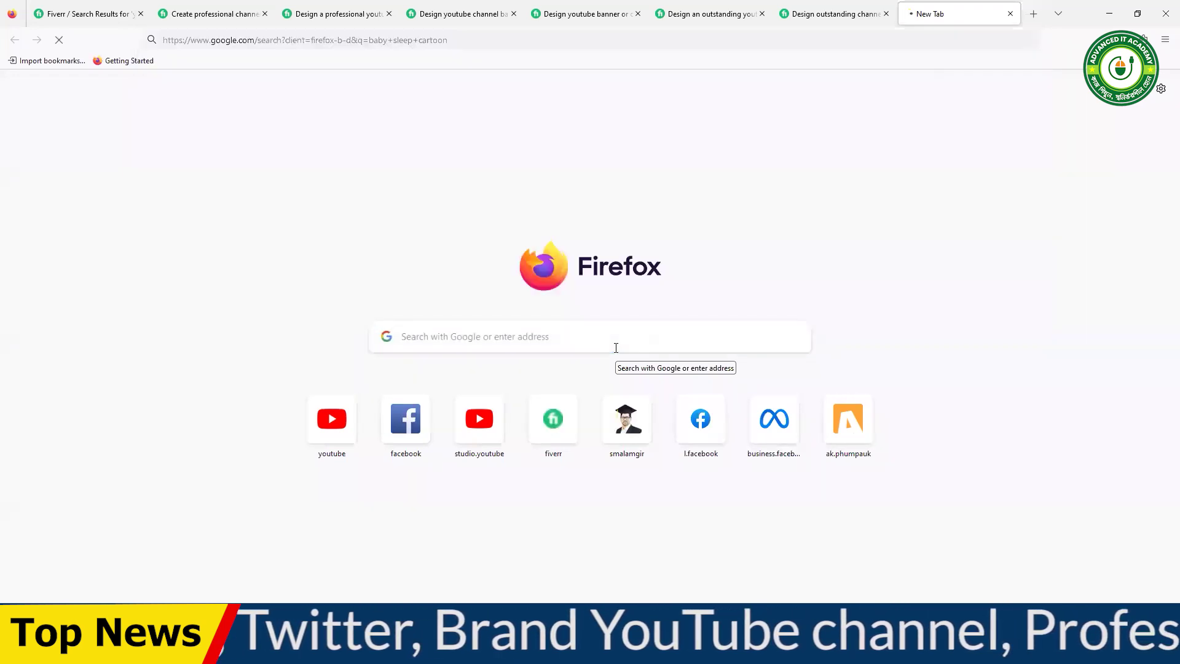
click(206, 120)
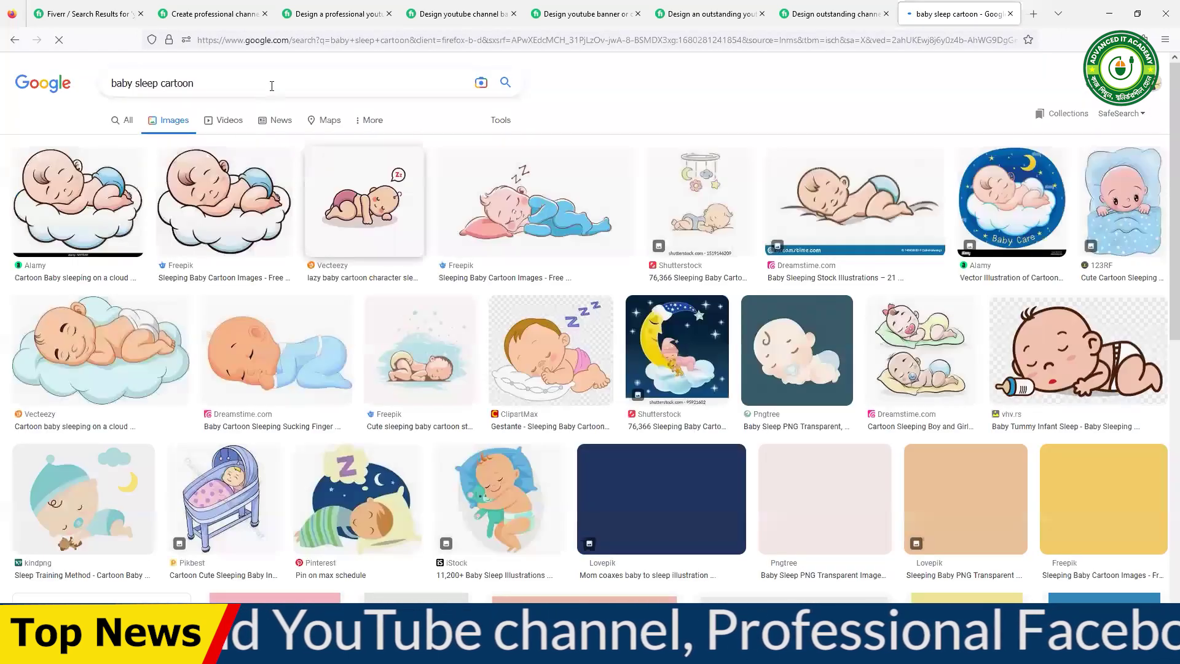
click(282, 84)
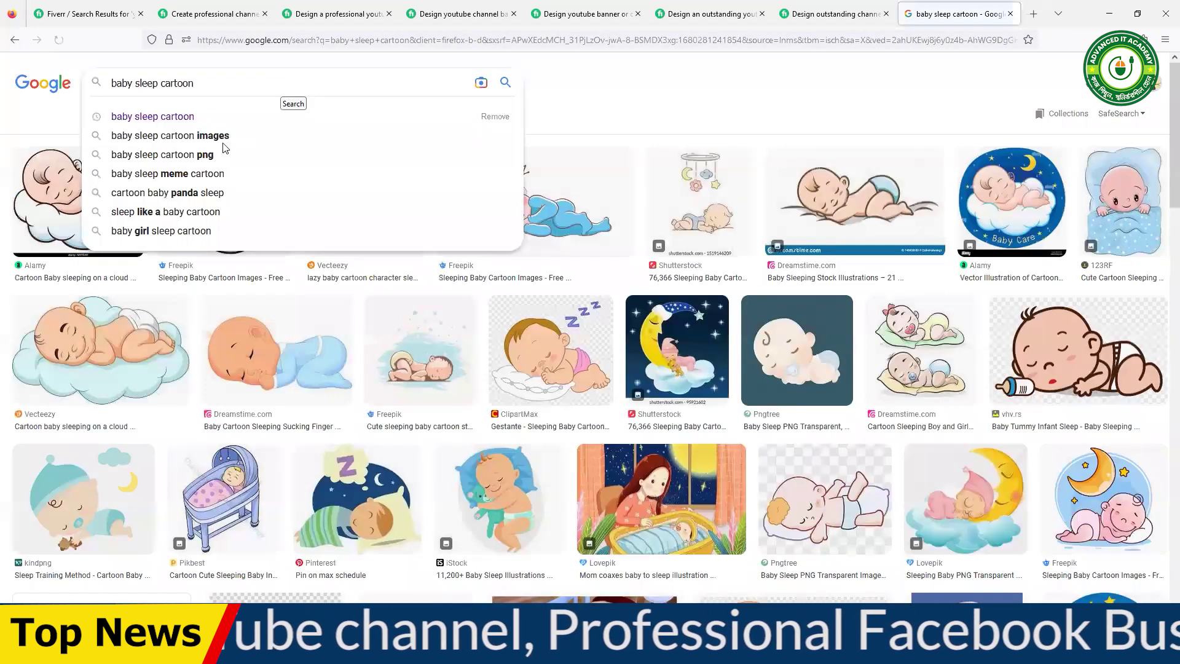
click(207, 154)
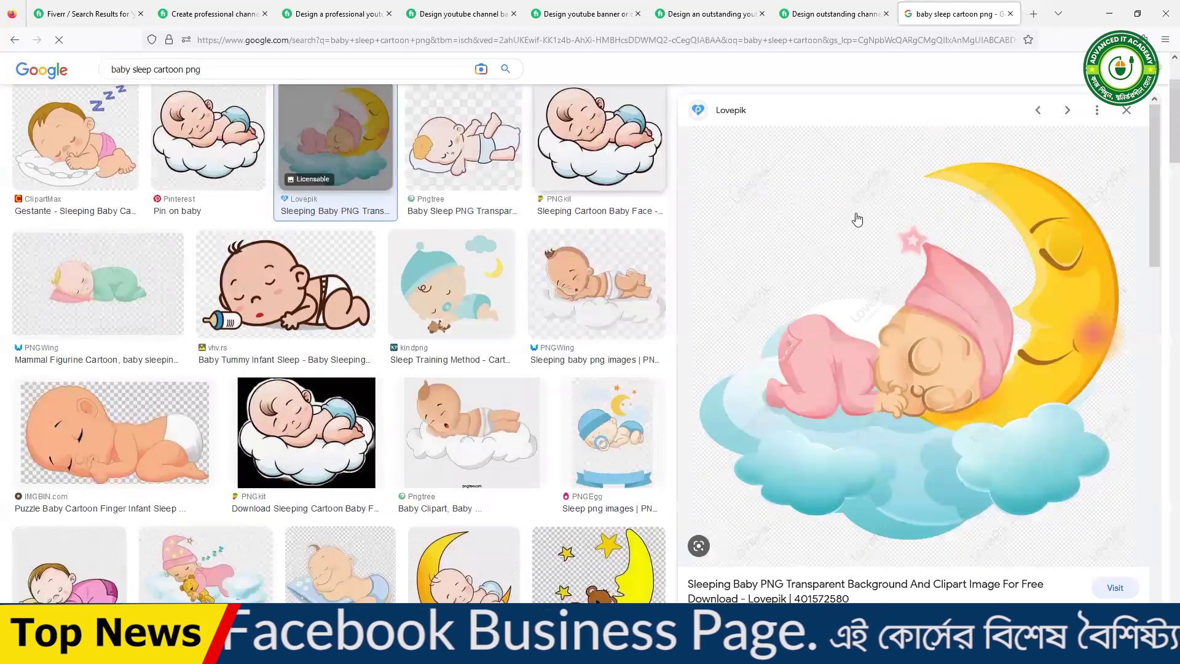
- Browse image previews and open the Pinterest sleeping baby on a cloud
key(Right)
key(Right)
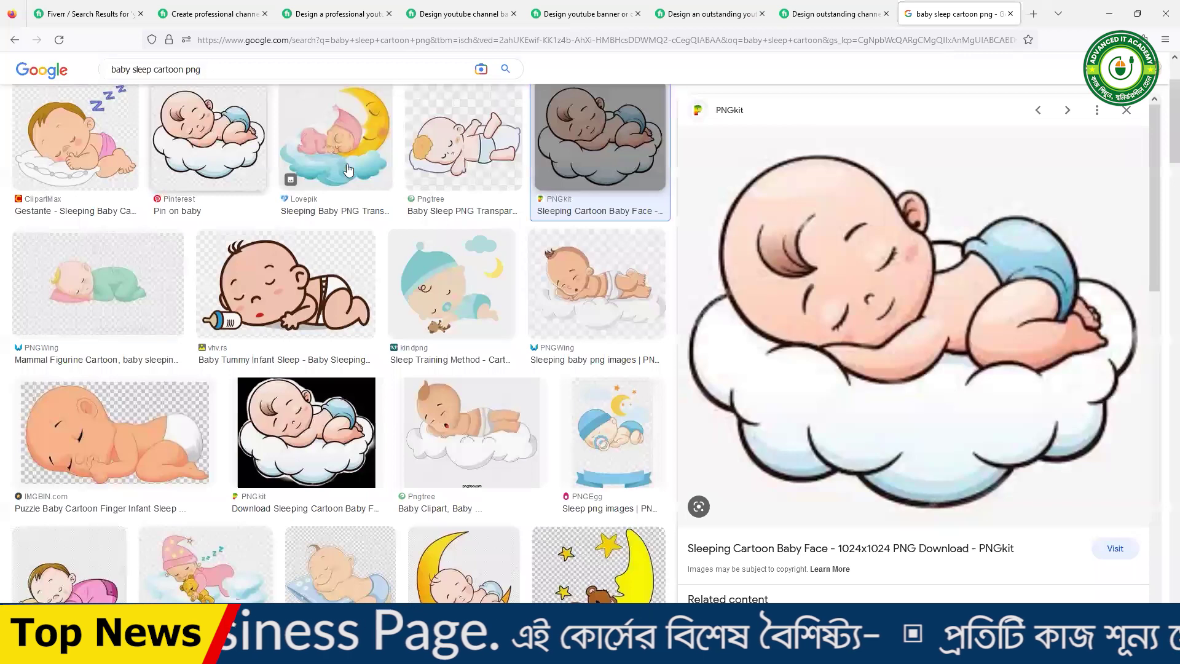
click(291, 153)
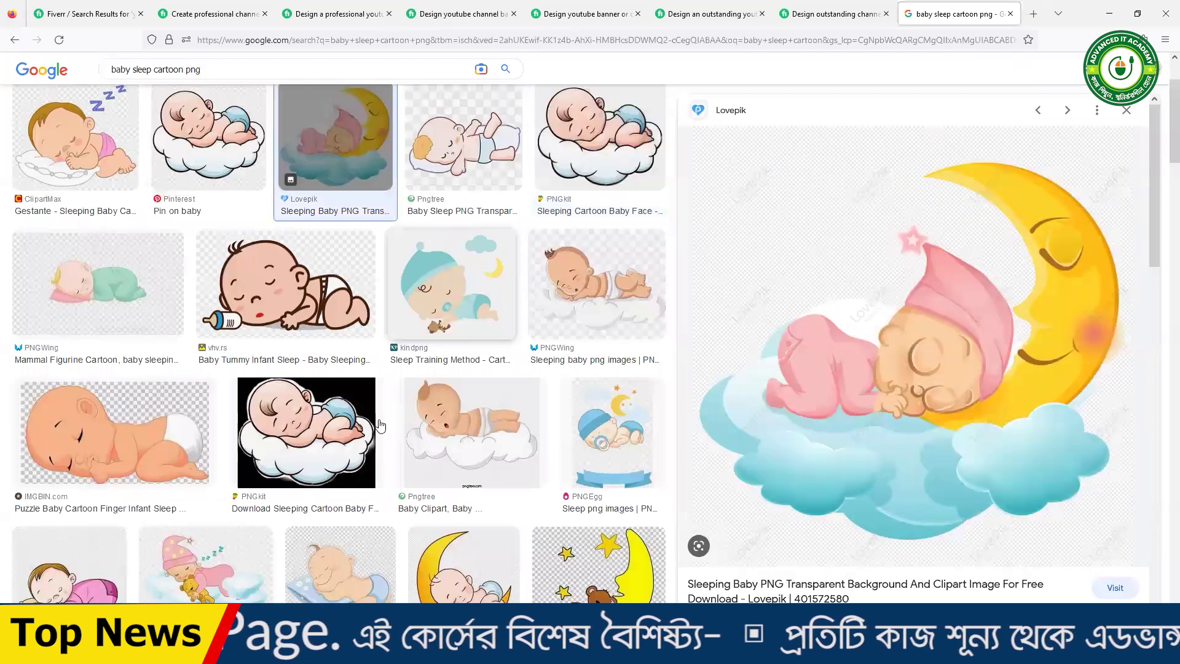
click(452, 282)
scroll(323, 329, down, 2)
click(295, 276)
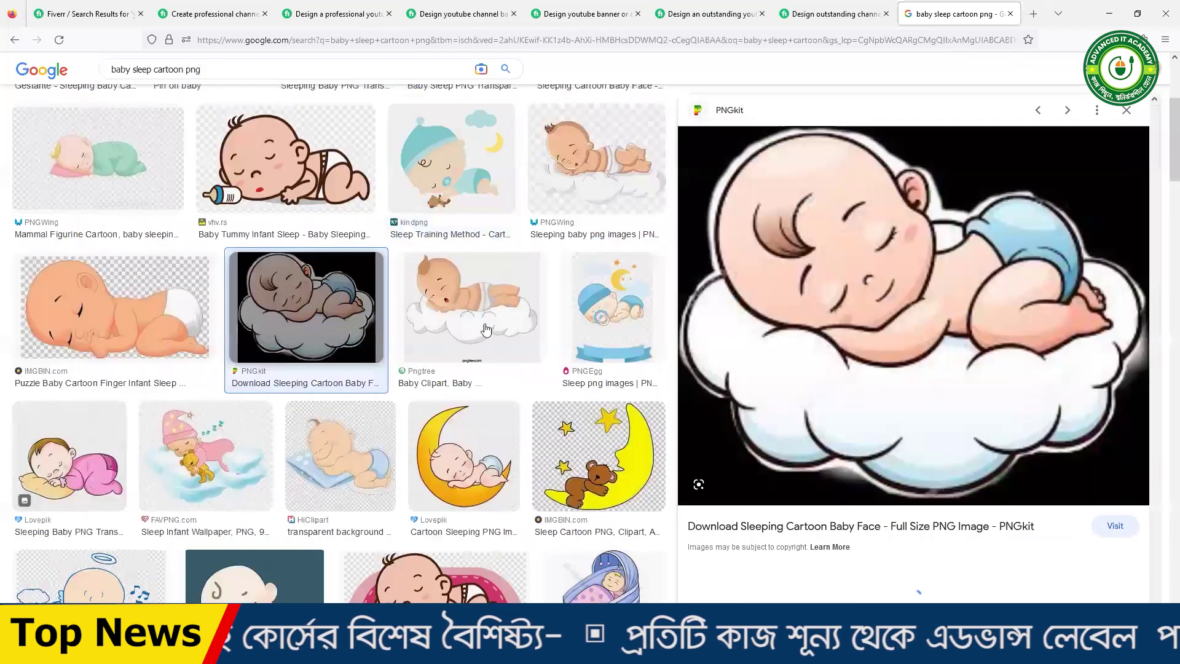
scroll(307, 259, up, 3)
scroll(313, 270, up, 1)
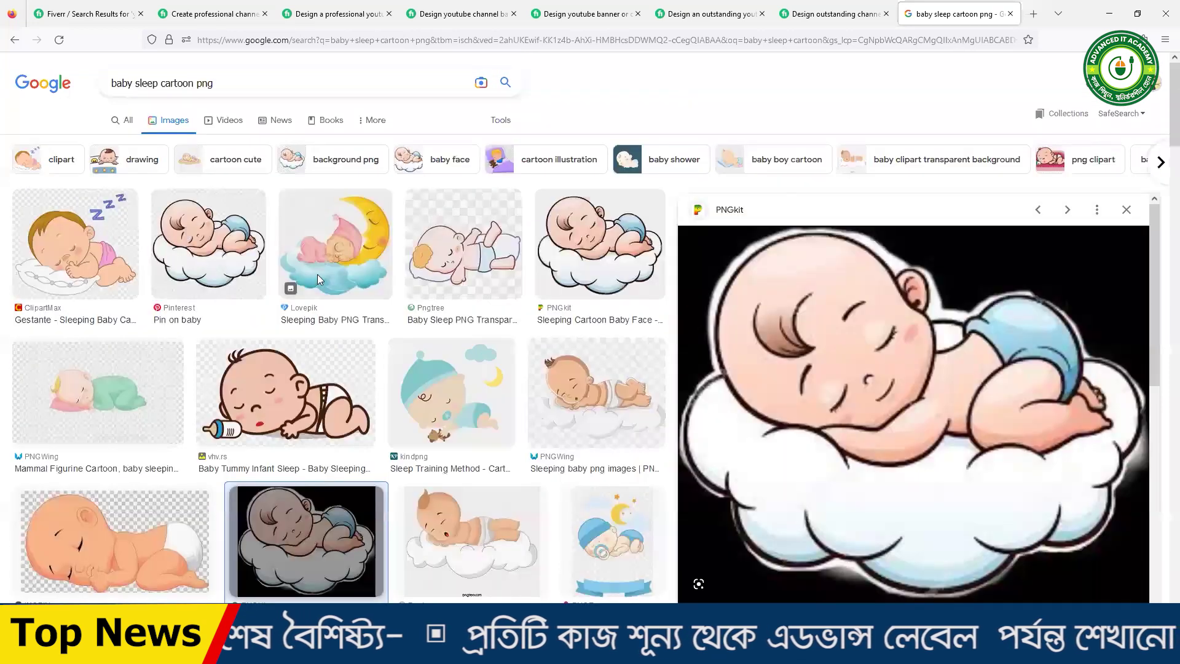
click(209, 243)
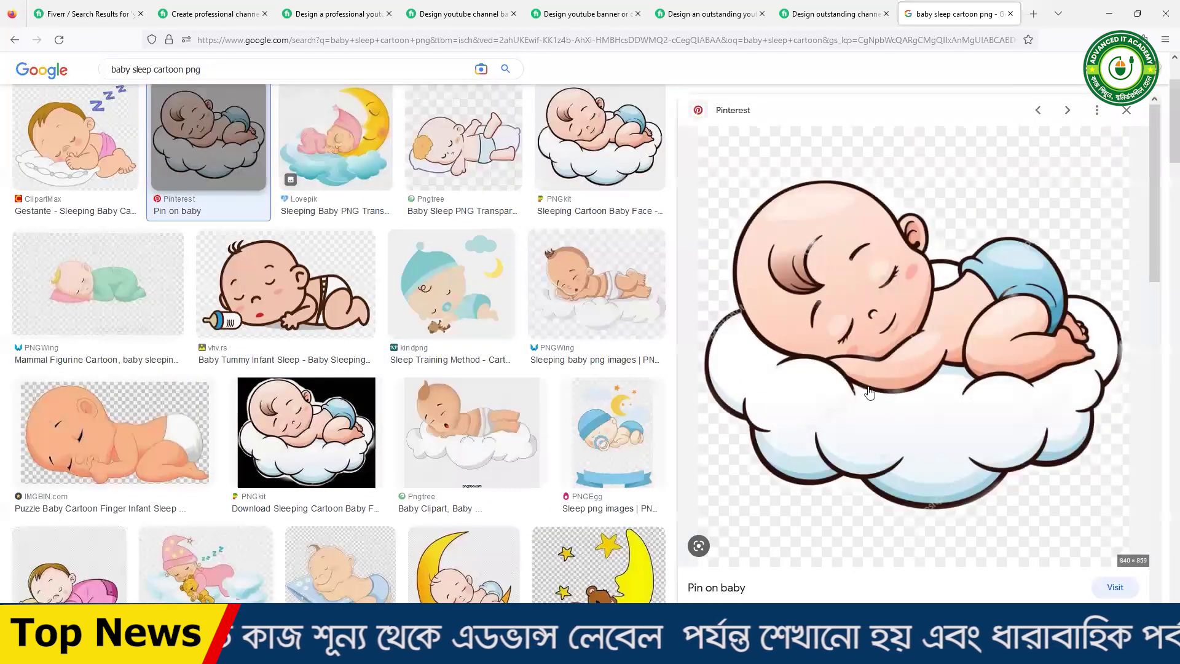
- Save the sleeping-baby-on-cloud preview image from Firefox to the Desktop as a PNG
right_click(872, 347)
click(915, 508)
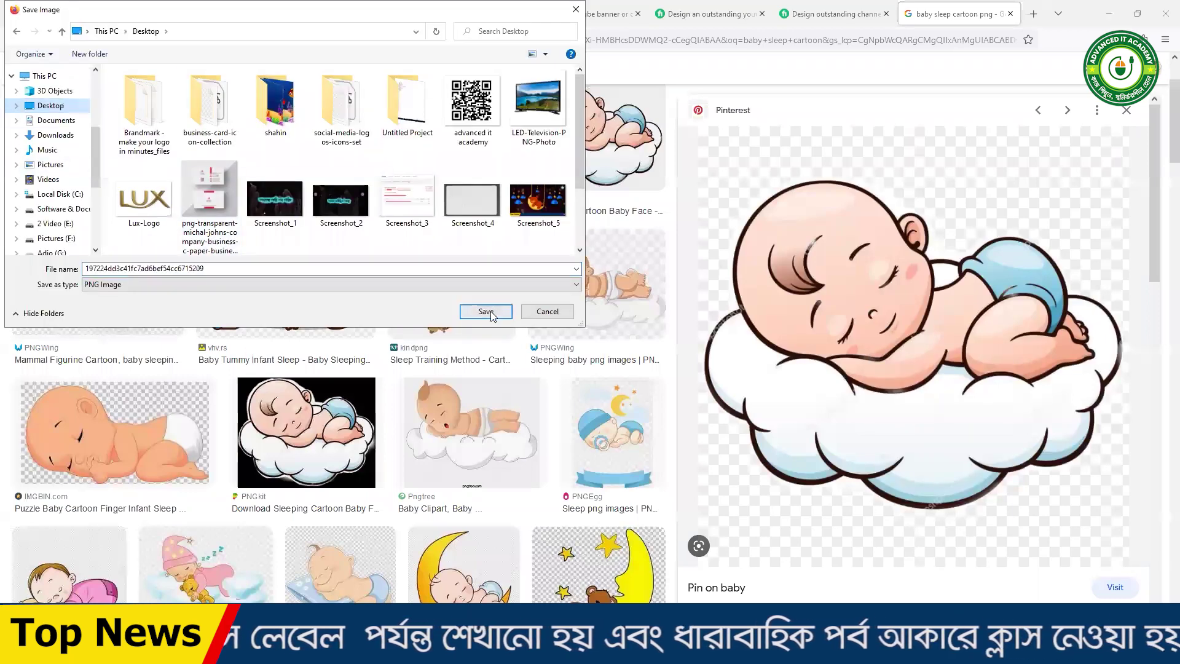
click(486, 312)
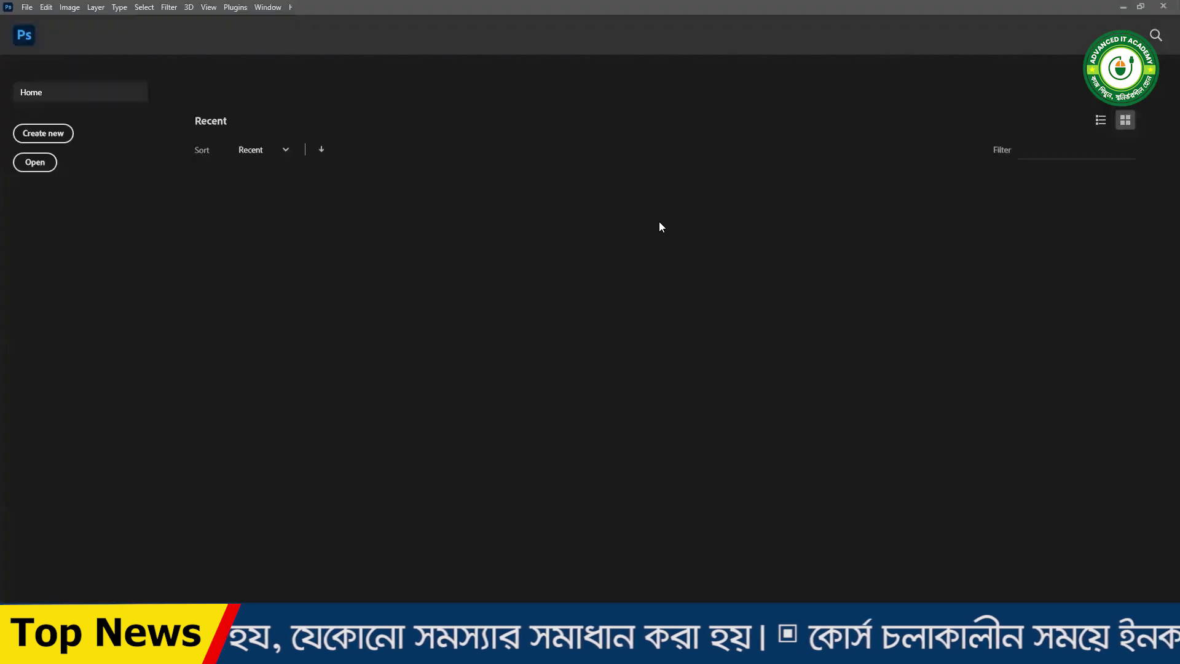
- Reveal the desktop, refresh it to show the baby PNG, and drag it into Photoshop
click(1124, 8)
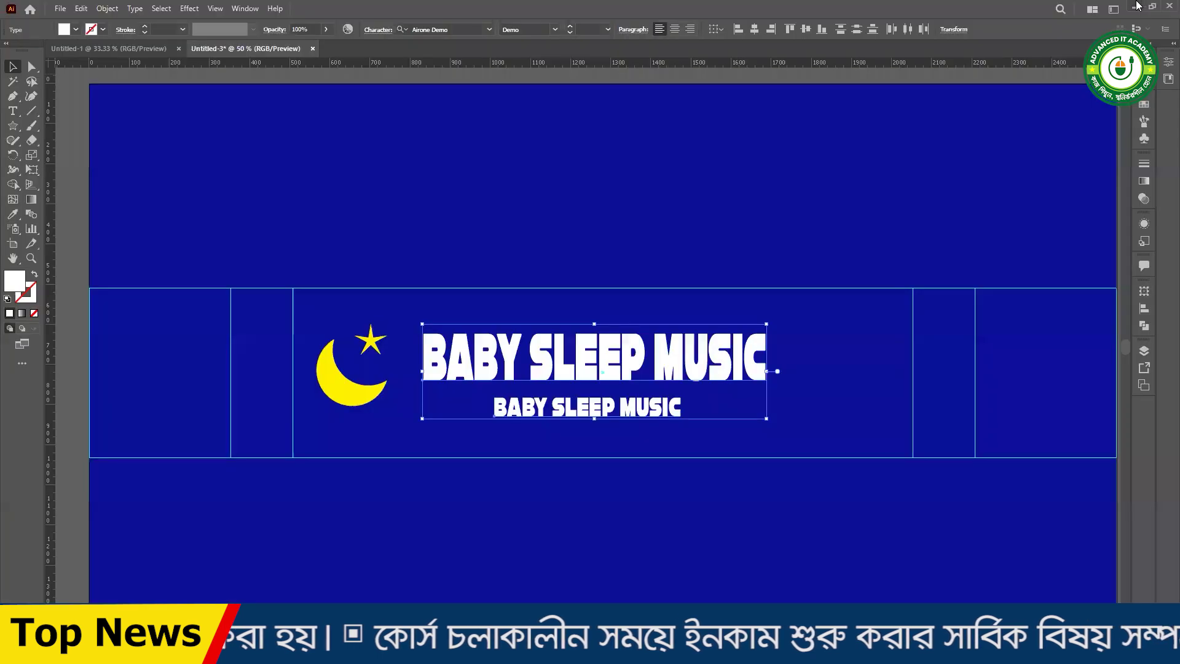
click(1136, 6)
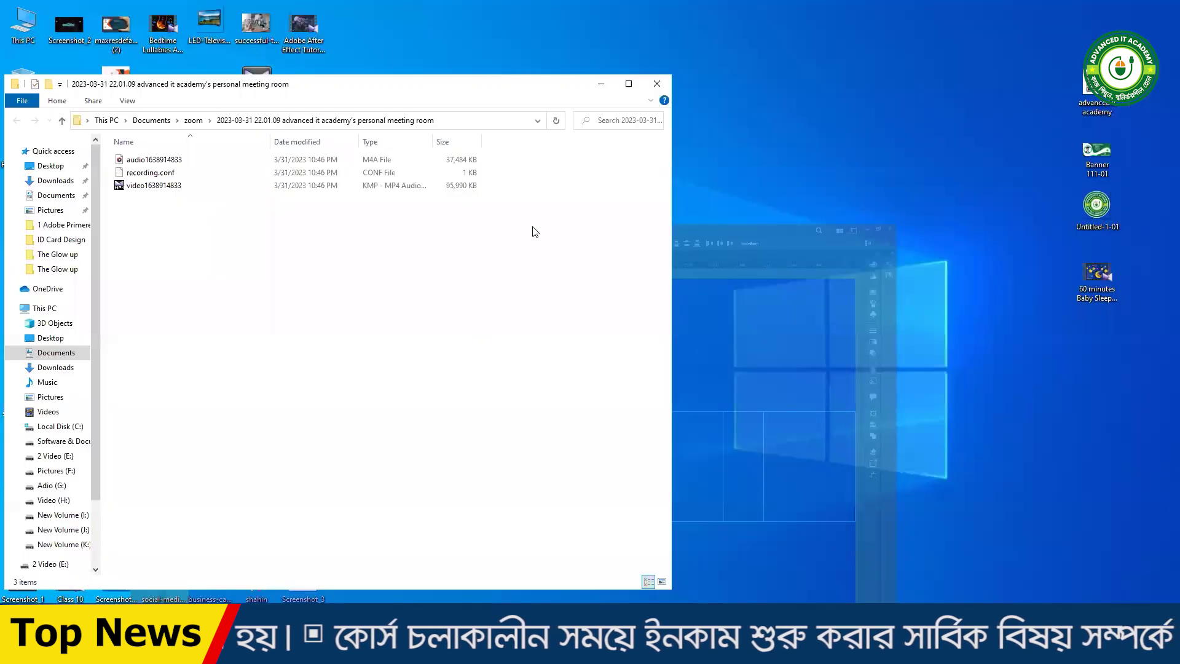
key(super+d)
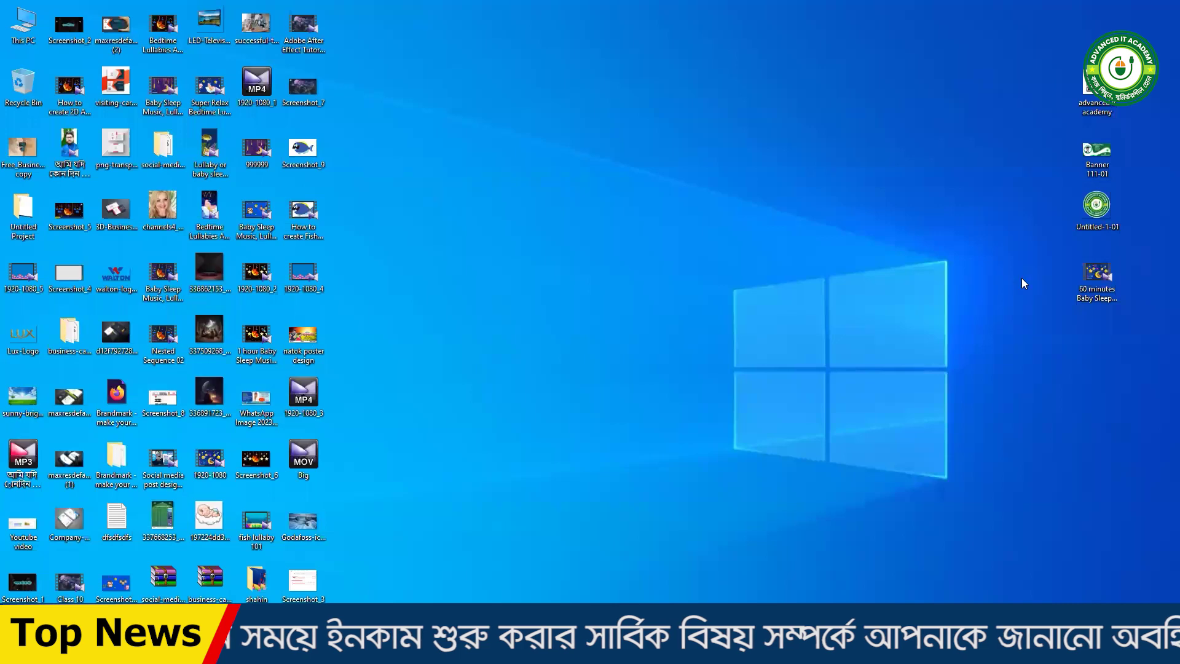
right_click(548, 250)
click(590, 289)
right_click(591, 290)
click(614, 326)
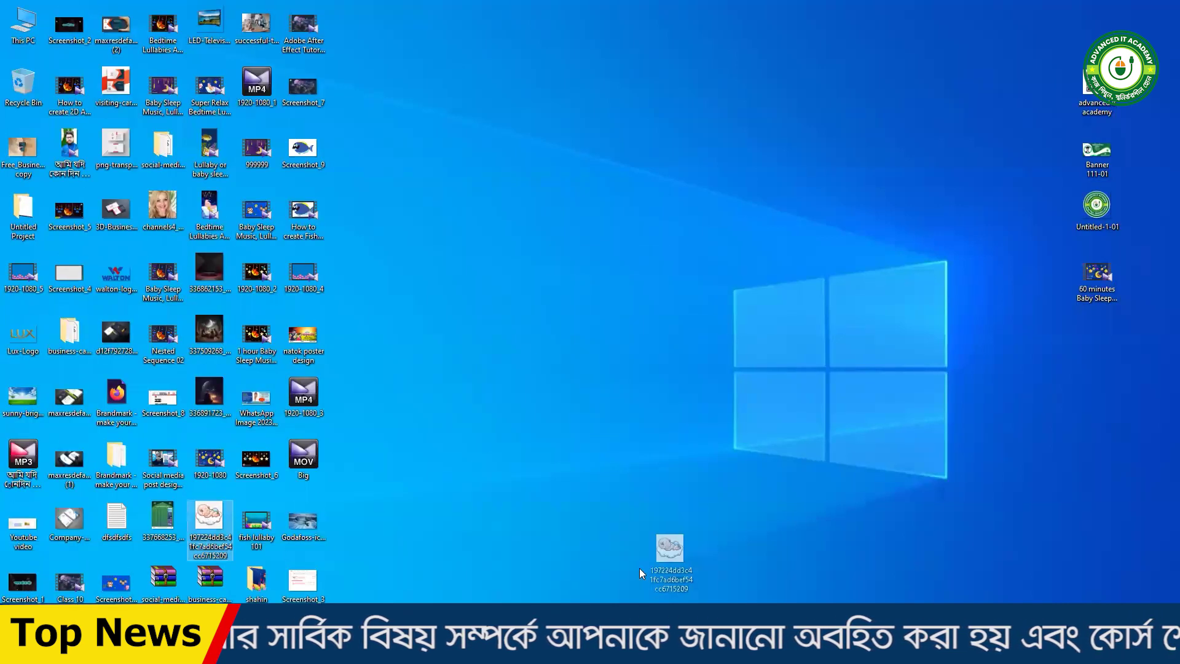
key(alt+Tab)
drag(476, 346, 483, 341)
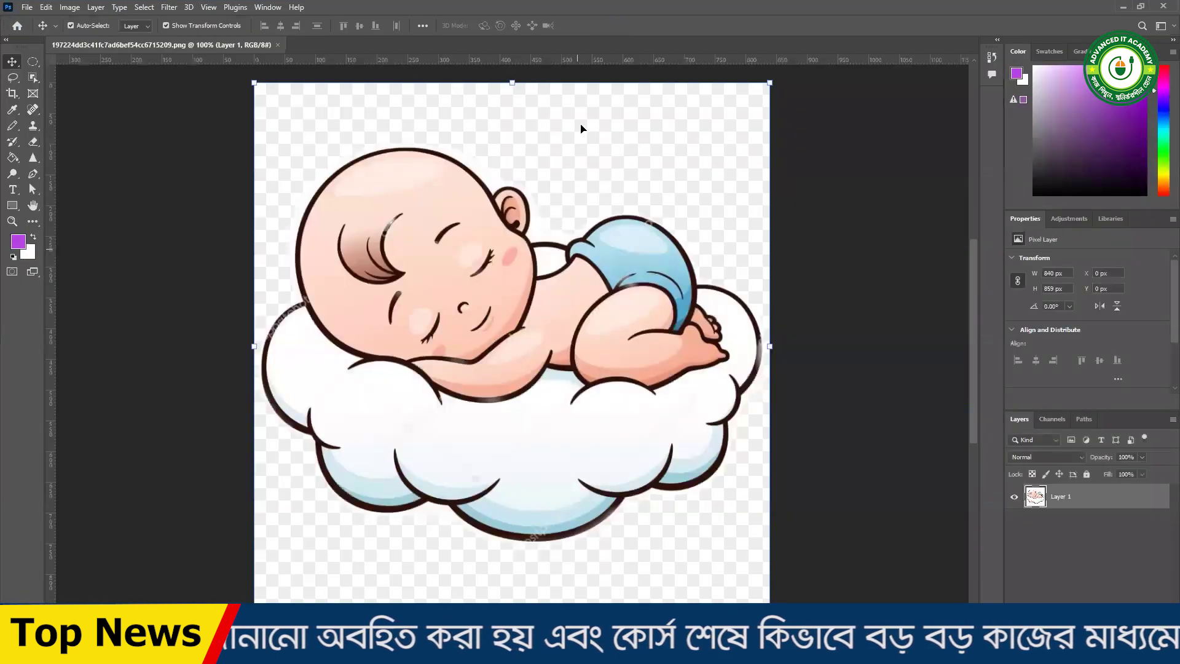
- Browse the object selection, healing and clone stamp tool groups in the toolbar
click(33, 84)
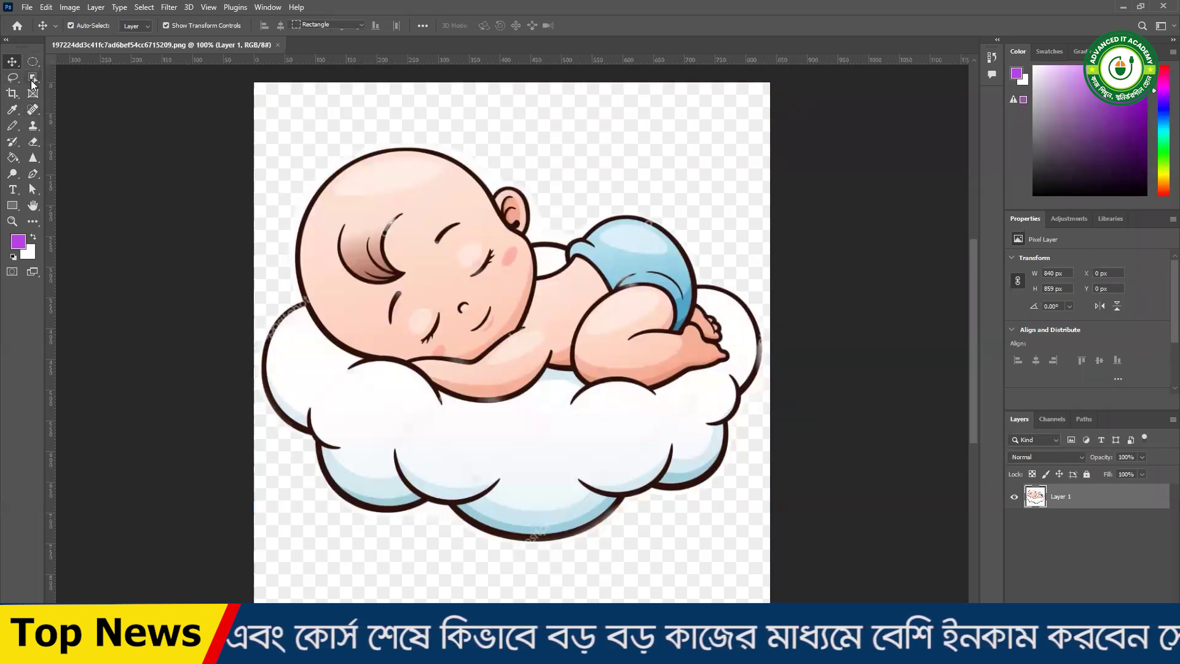
click(33, 109)
right_click(28, 111)
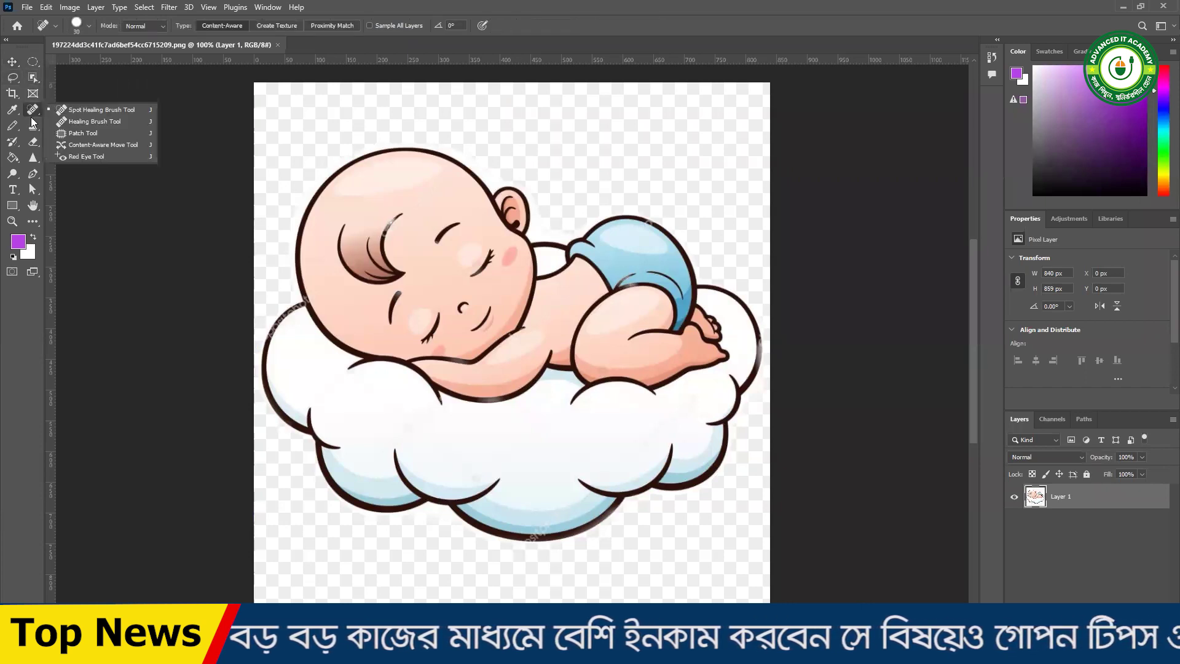
key(Escape)
click(34, 128)
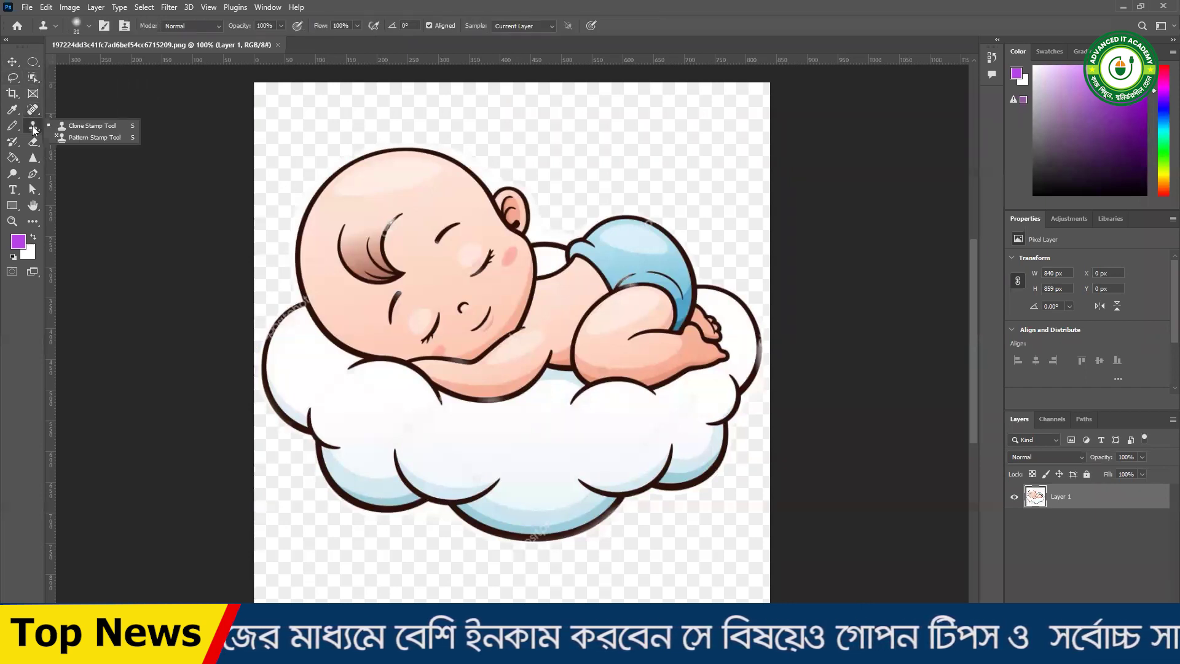
- Magic Wand-select the whitish background around the baby, delete it, and deselect
key(w)
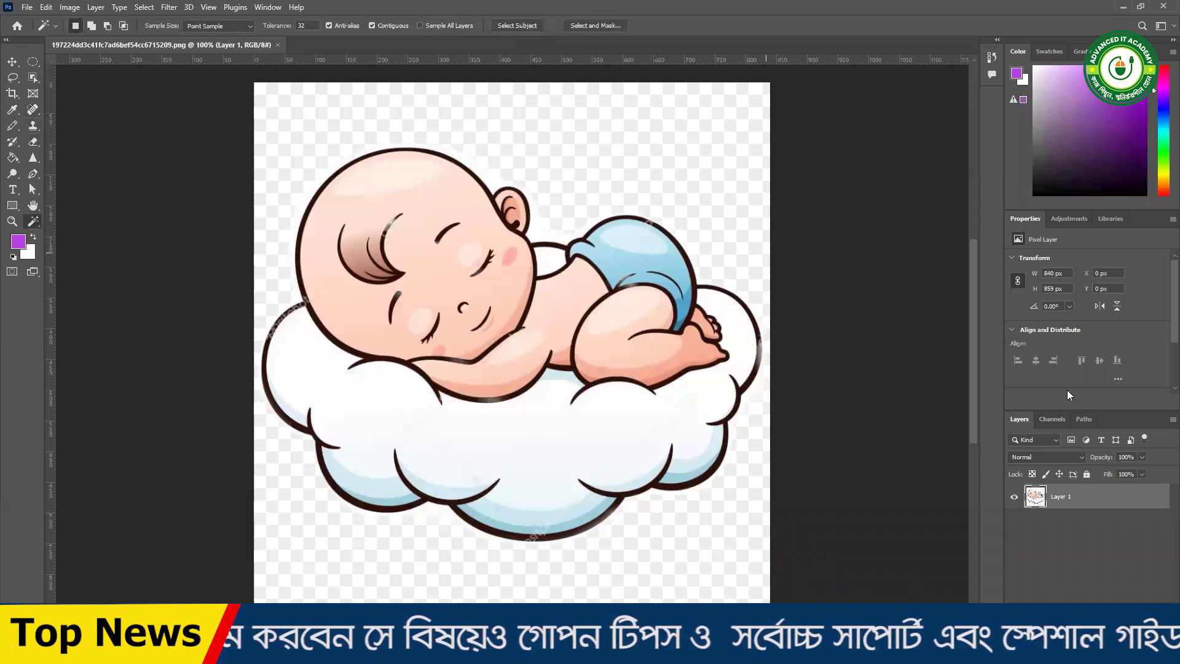
click(705, 215)
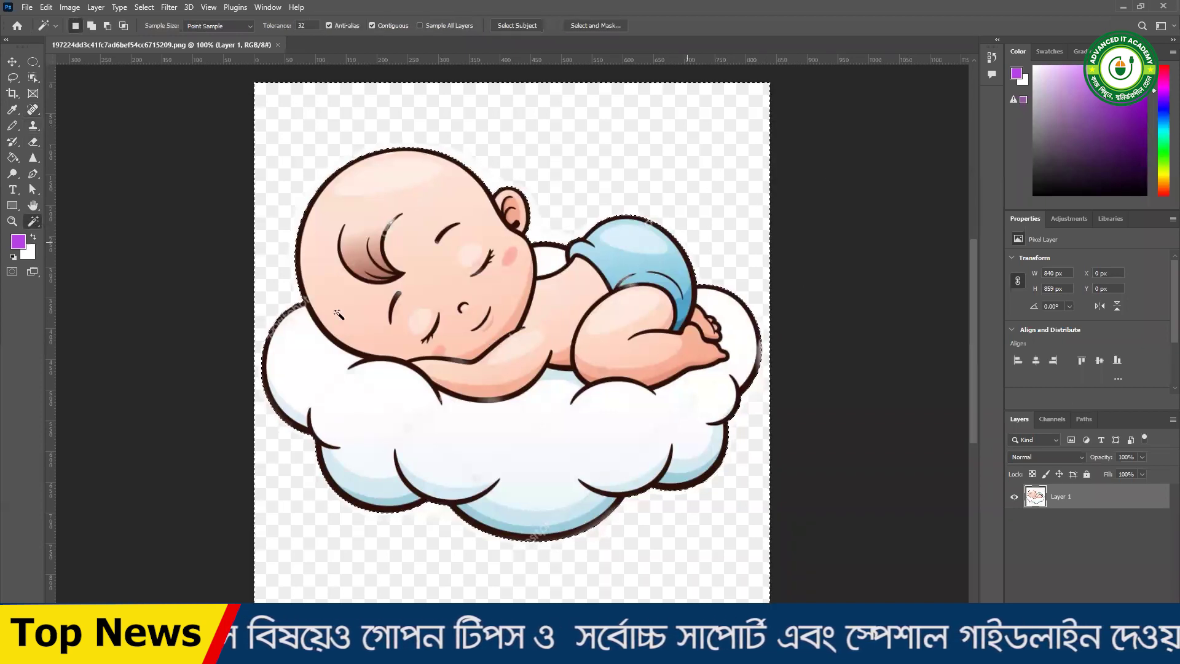
key(shift)
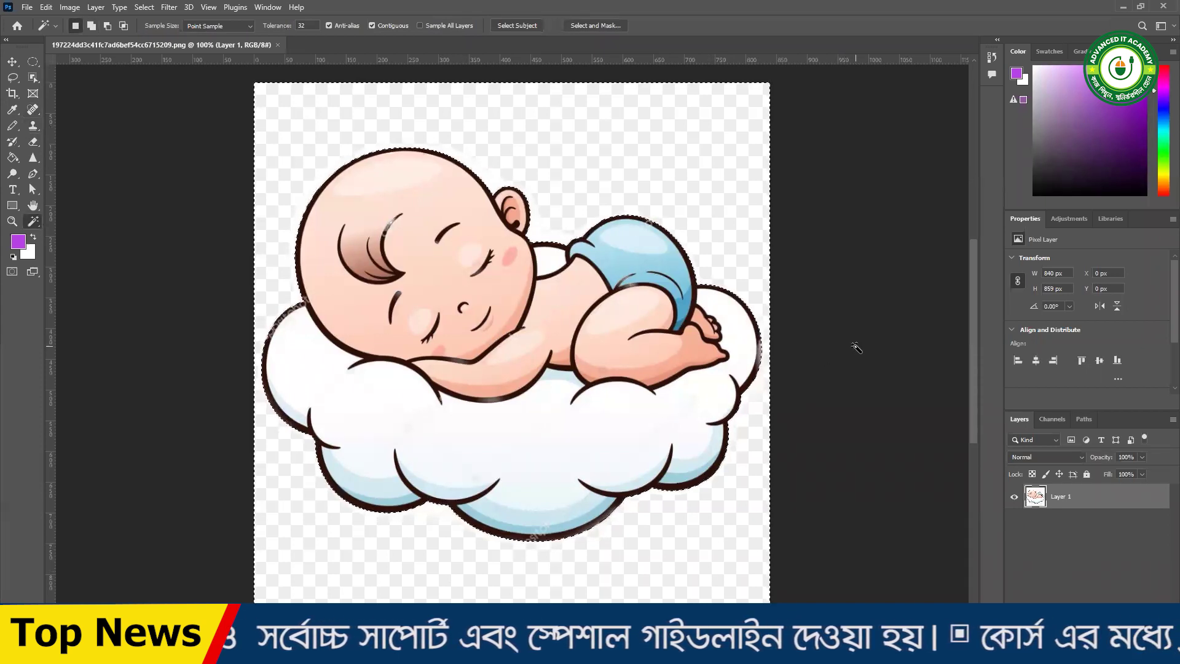
key(Delete)
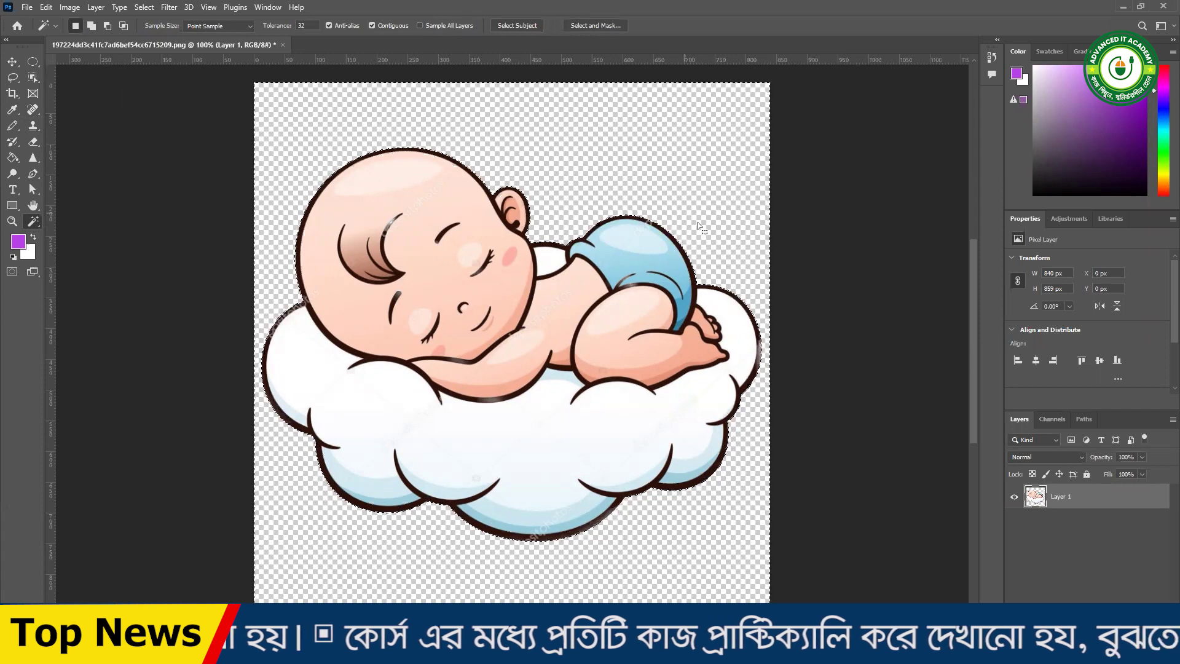
key(ctrl+d)
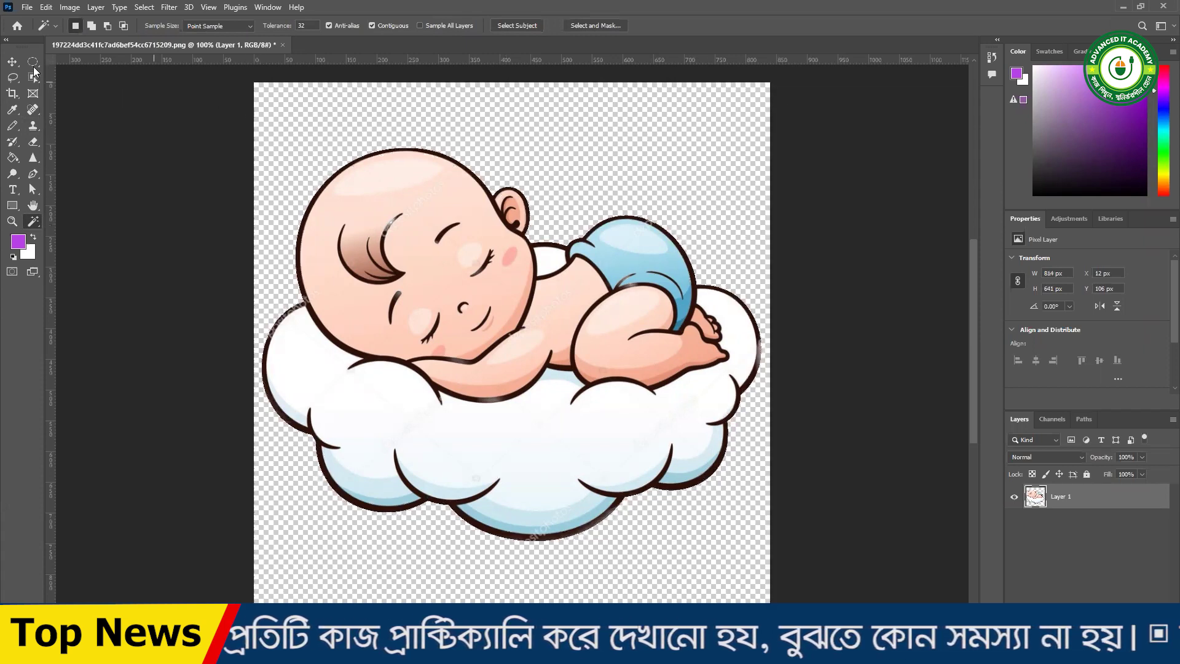
- Start a free transform on the baby layer and cancel it unchanged
key(v)
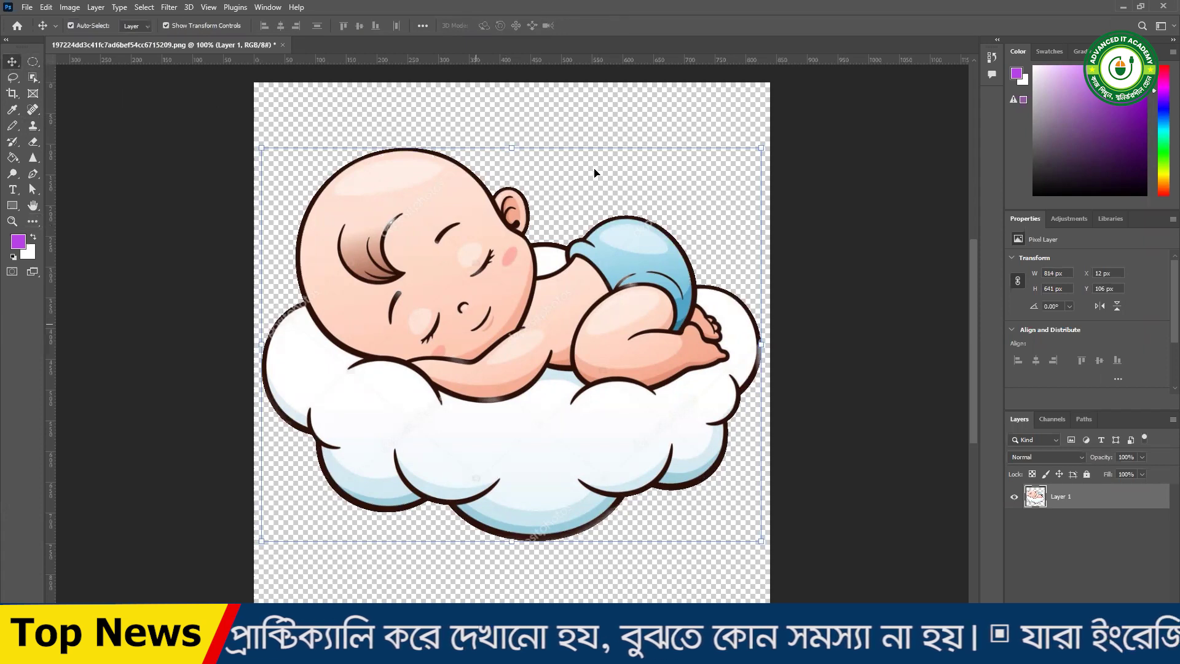
key(ctrl+t)
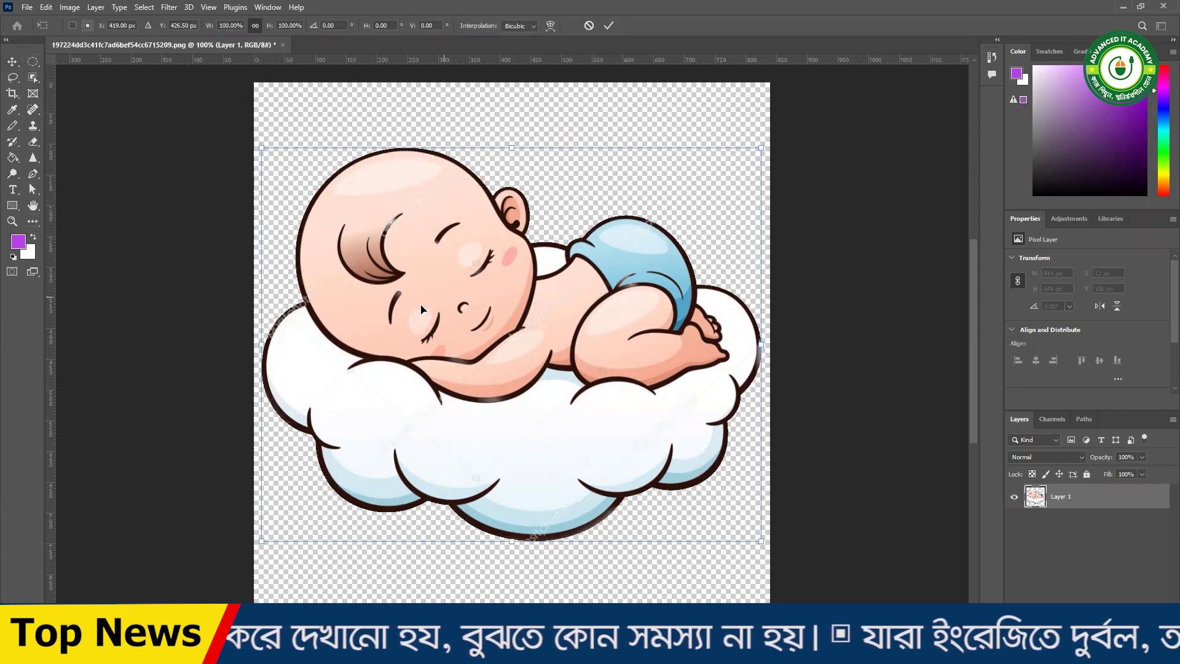
click(609, 25)
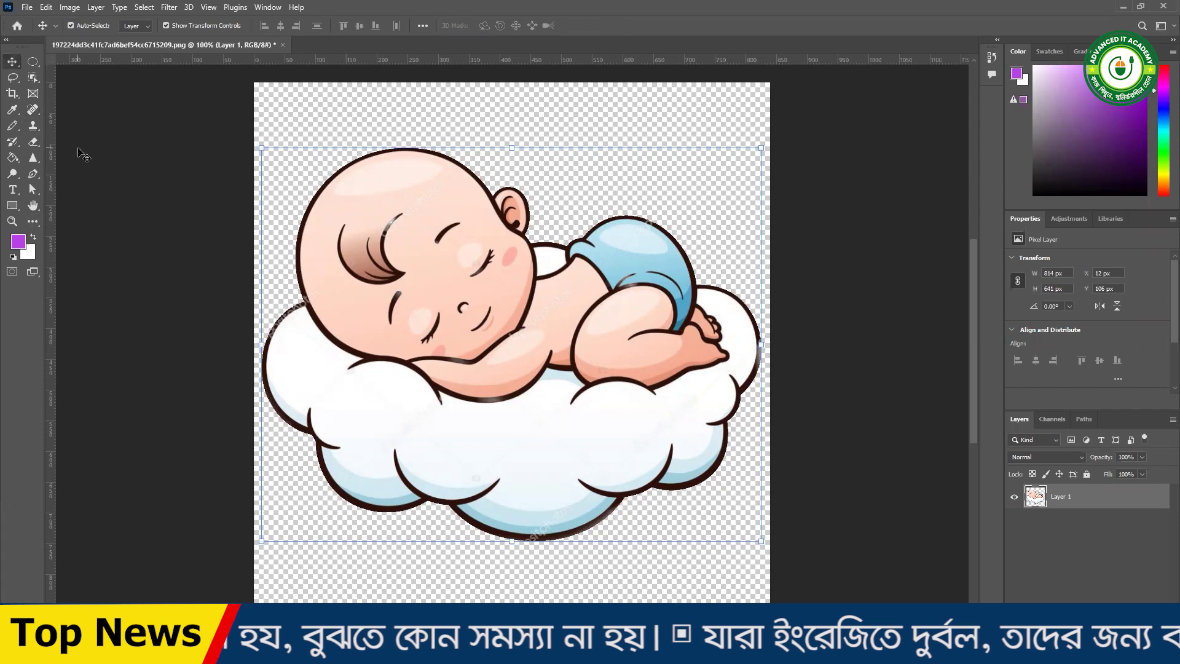
click(27, 8)
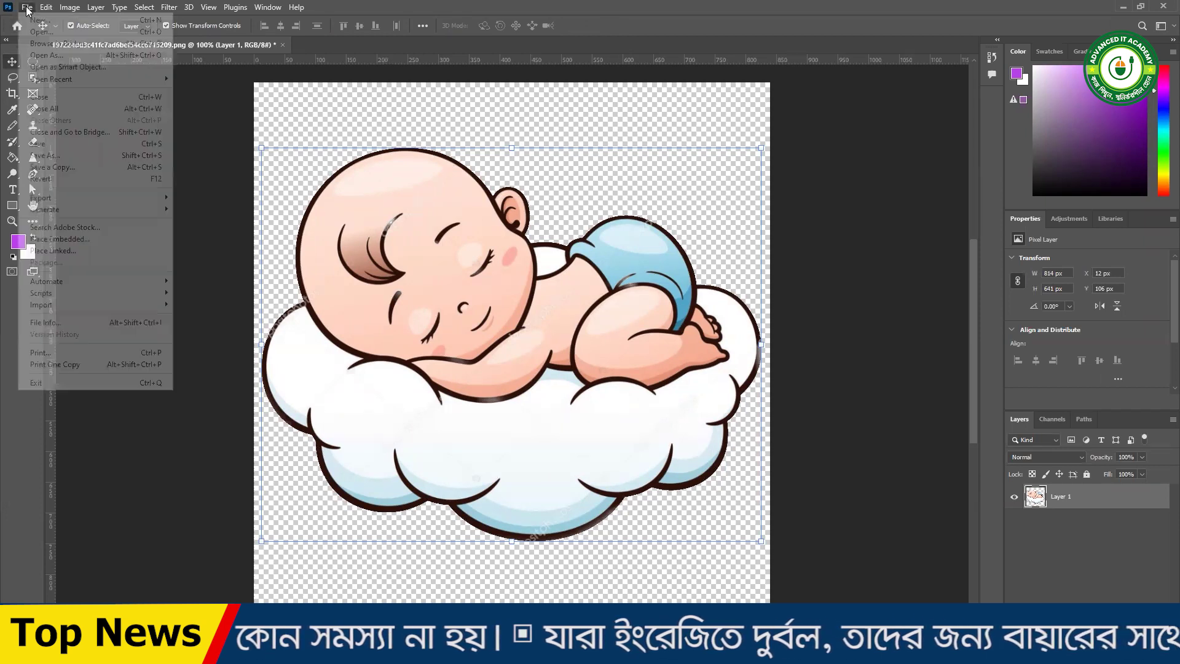
- Save a PNG copy of the cleaned image named 'baby' to the Desktop
click(69, 167)
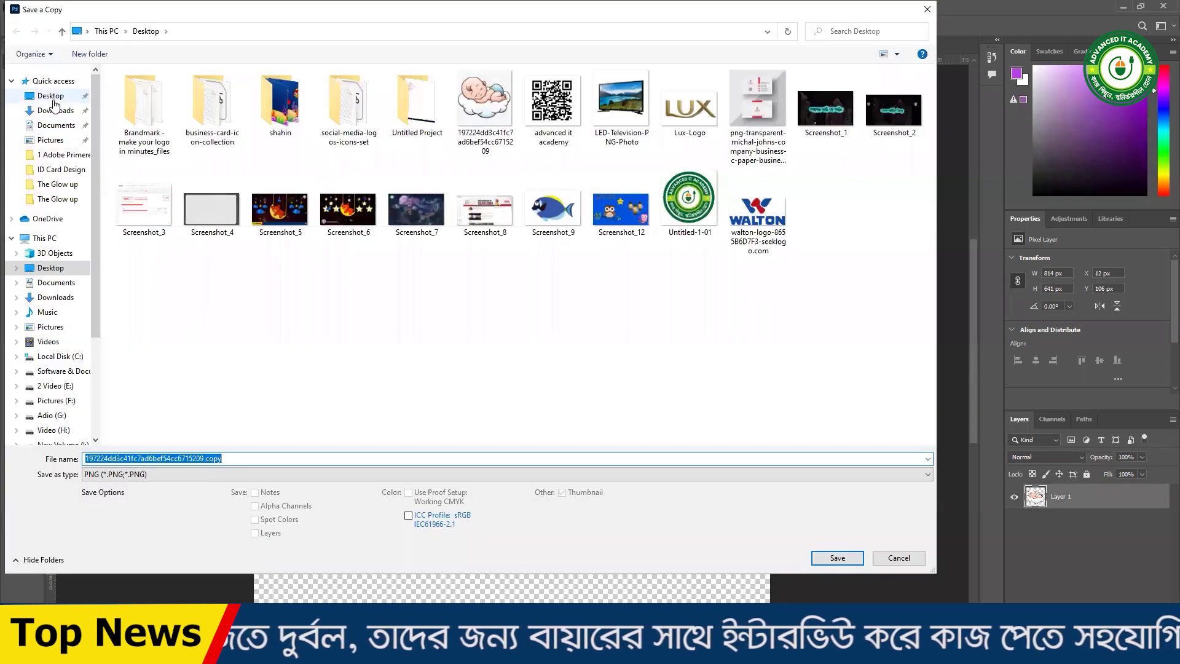
click(52, 97)
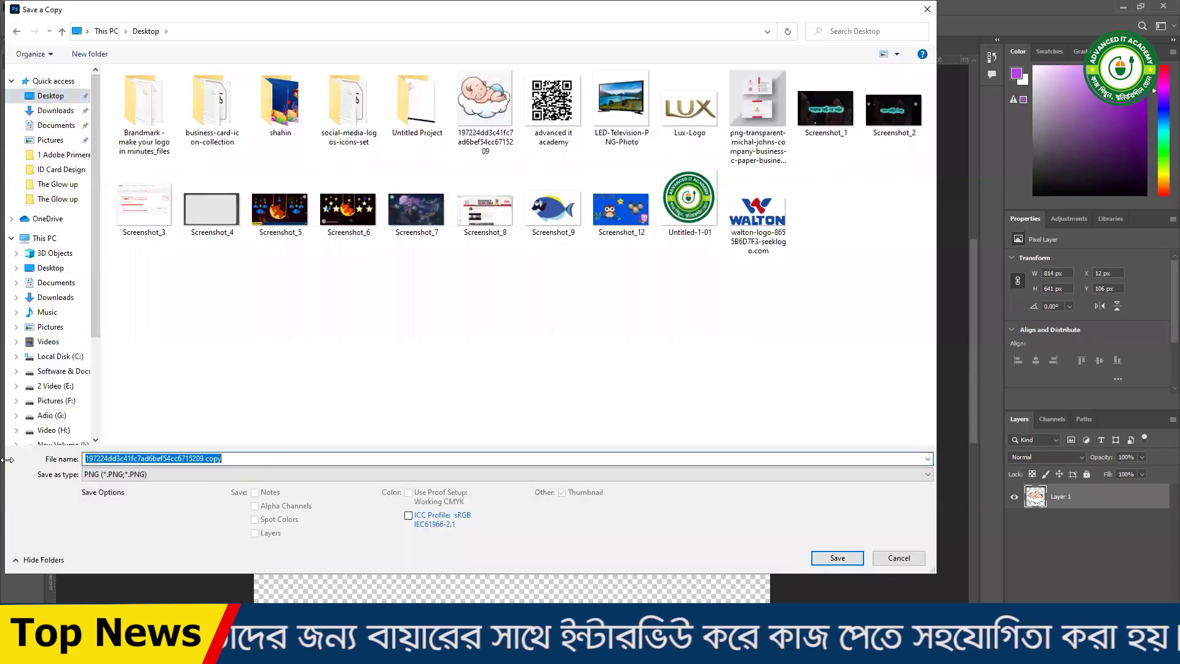
text(baby)
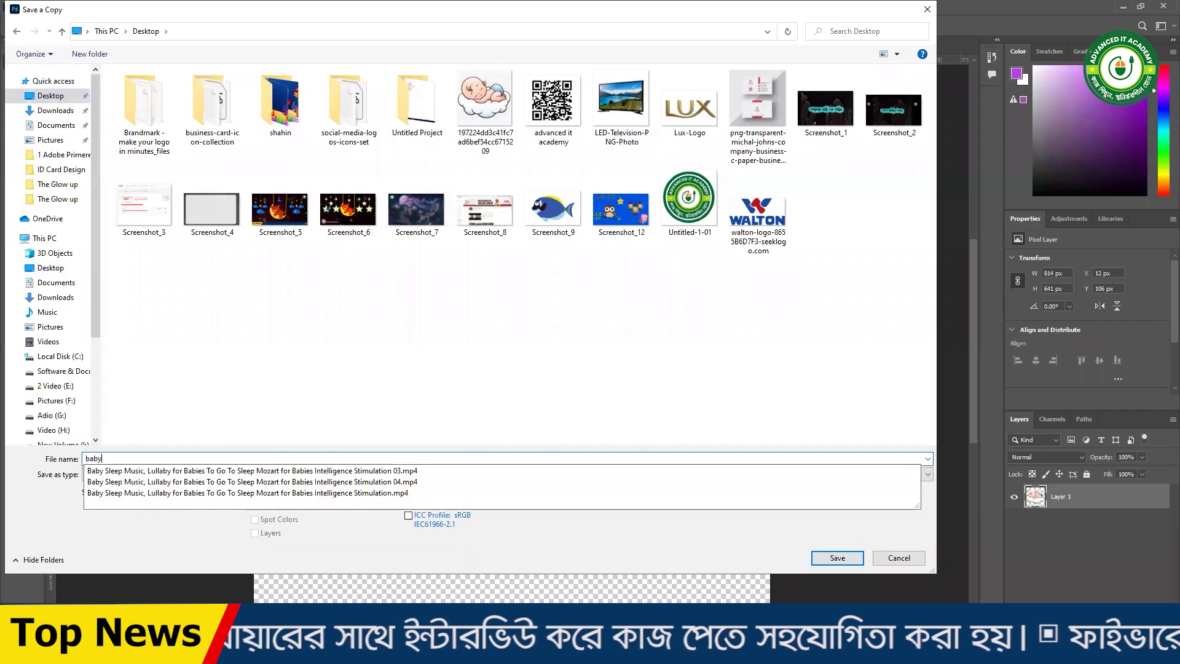
click(837, 557)
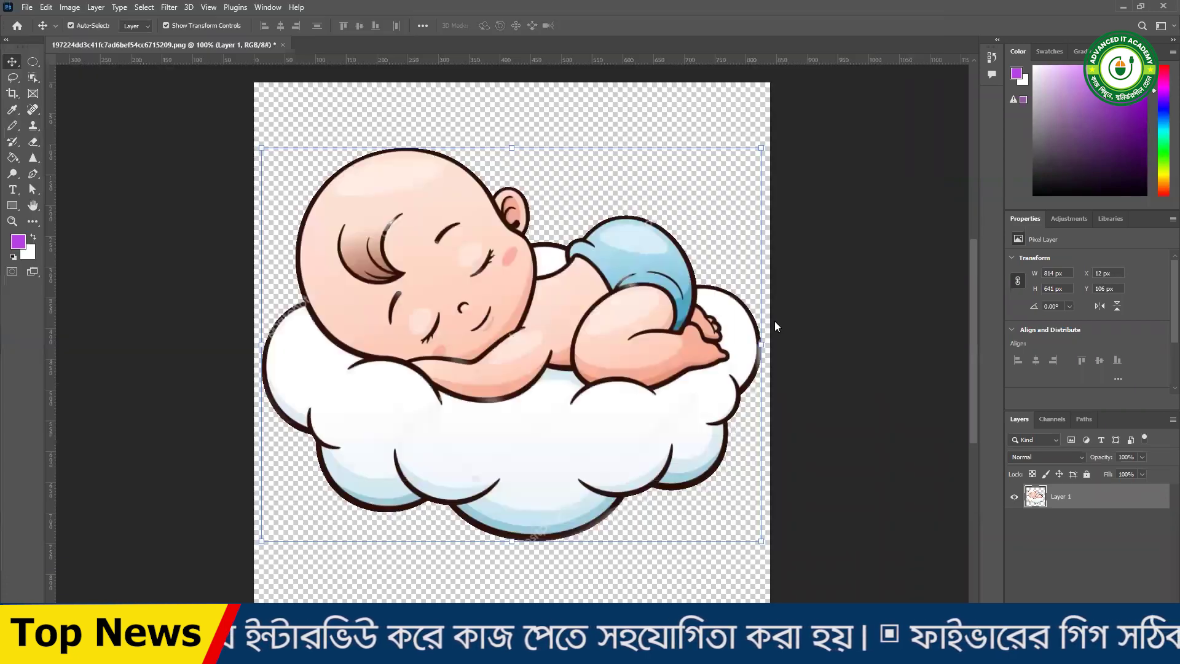
click(664, 193)
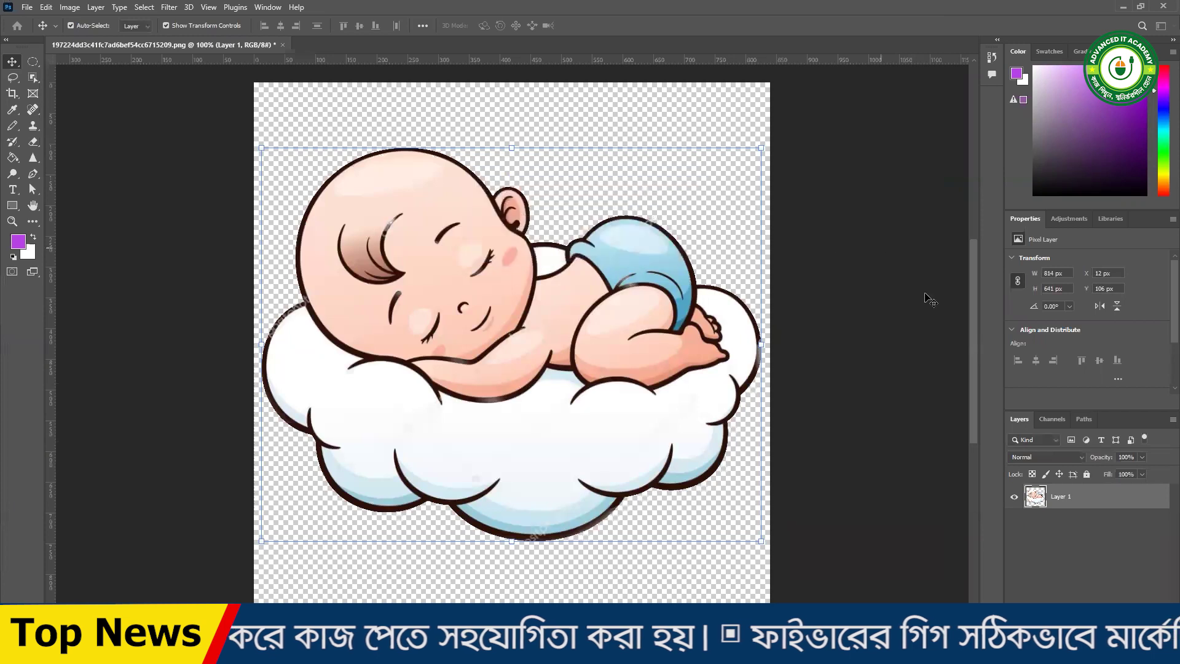
- Minimize Photoshop and restore the Illustrator banner document
click(1123, 6)
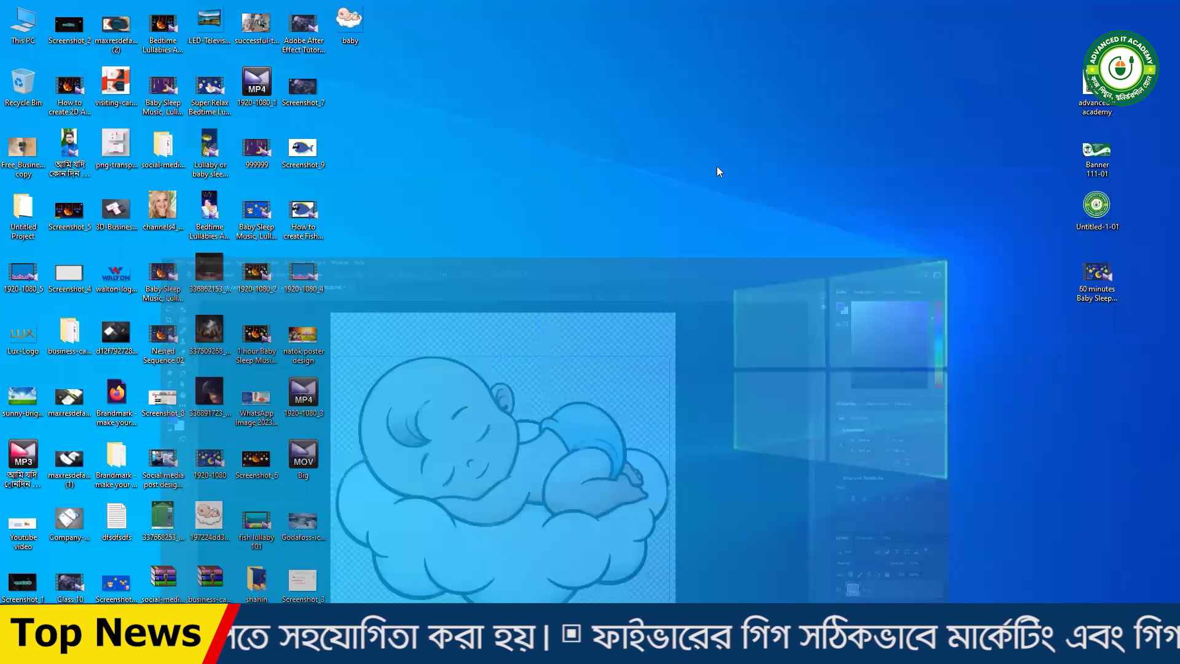
click(367, 25)
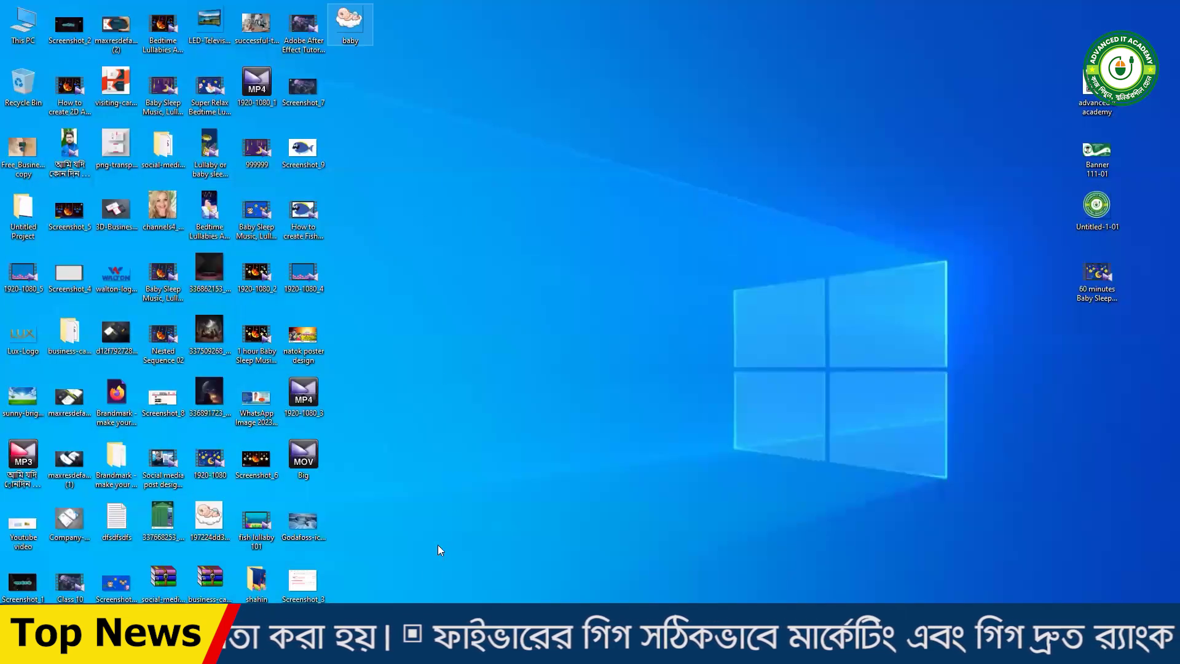
click(408, 650)
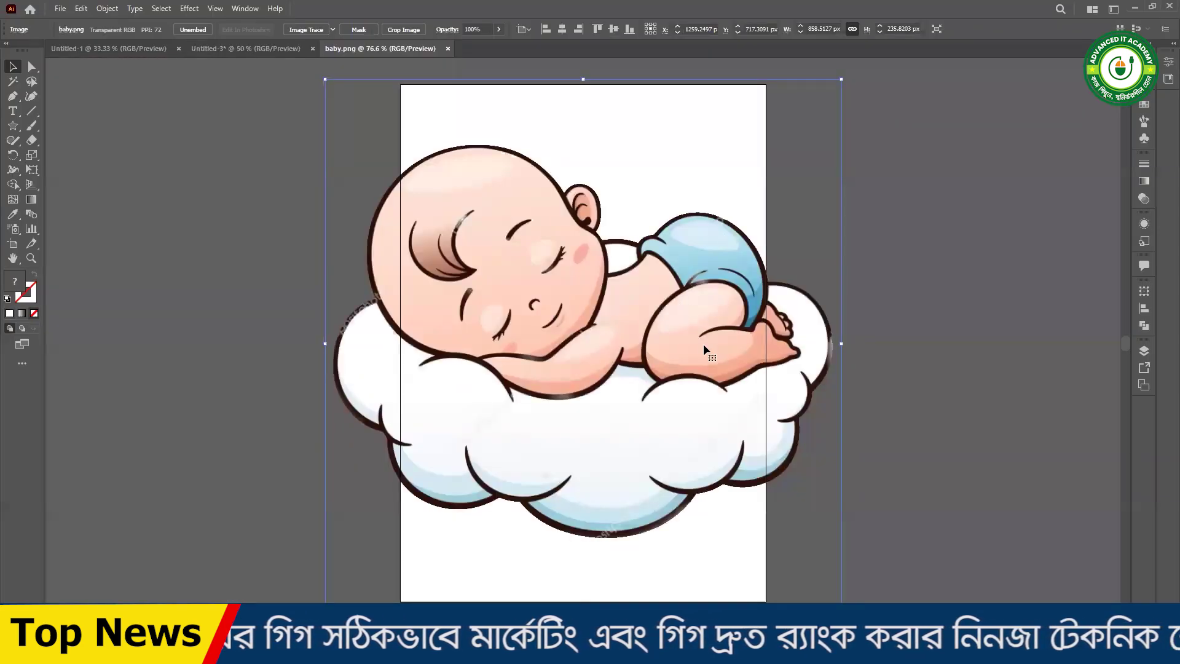
- Place the baby image in the banner, scale it down, and narrow the title beside it
drag(705, 349, 328, 34)
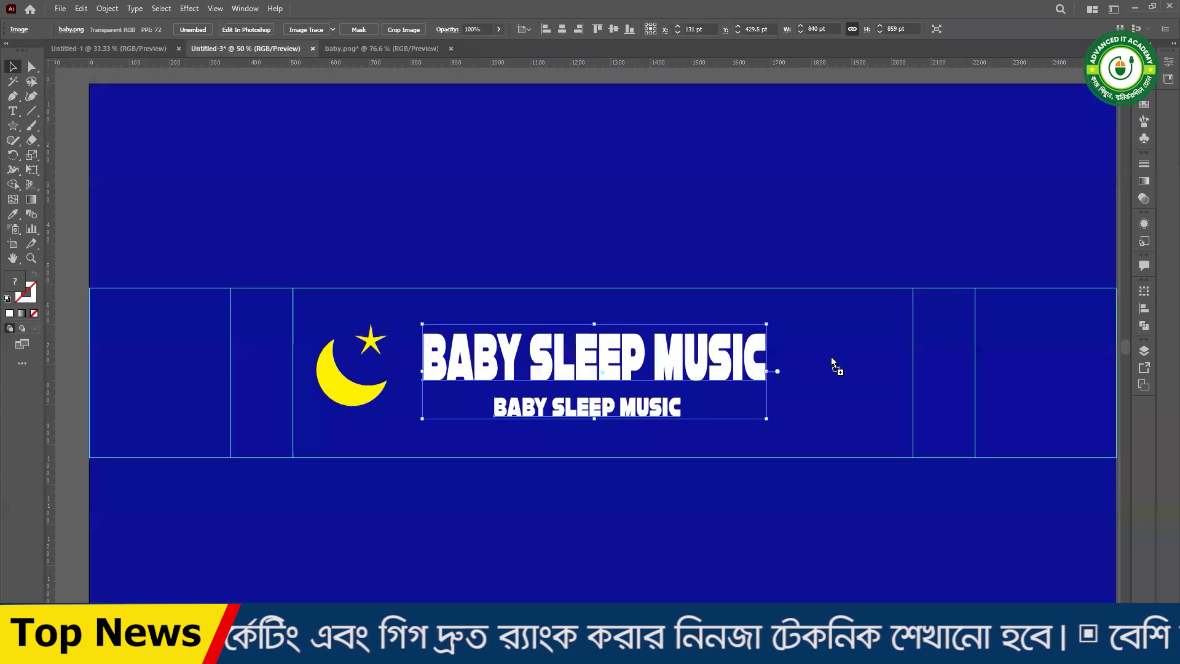
drag(328, 33, 870, 369)
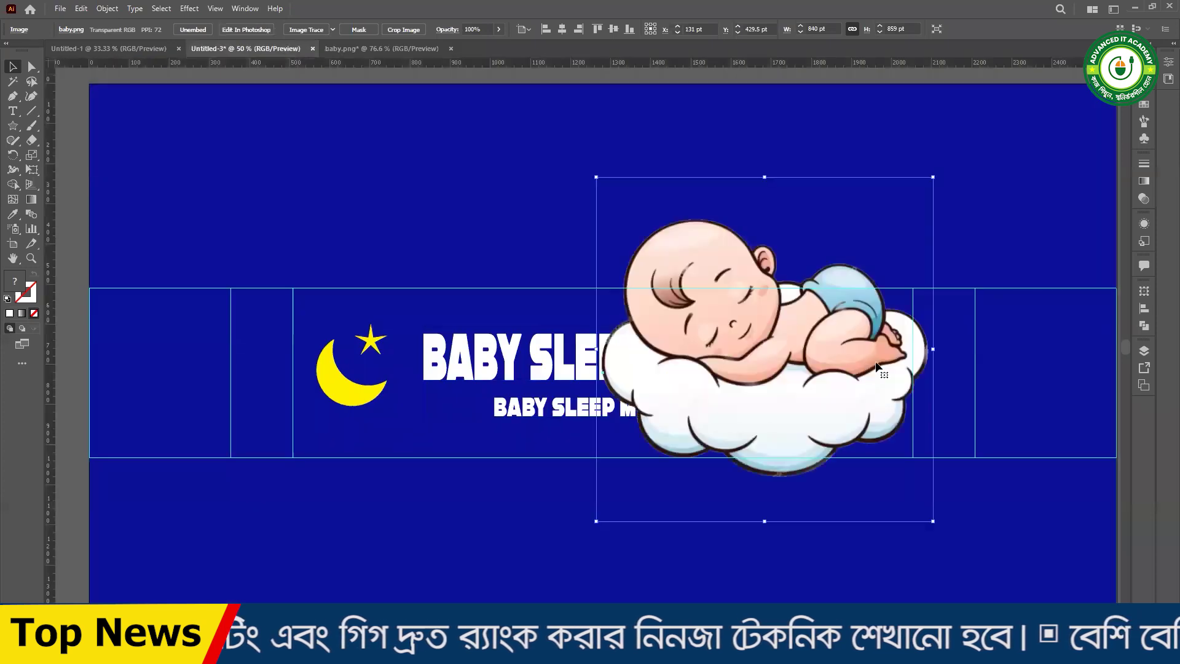
mouse_move(933, 349)
mouse_down()
mouse_move(726, 353)
mouse_move(769, 387)
mouse_move(907, 402)
mouse_move(884, 371)
mouse_up()
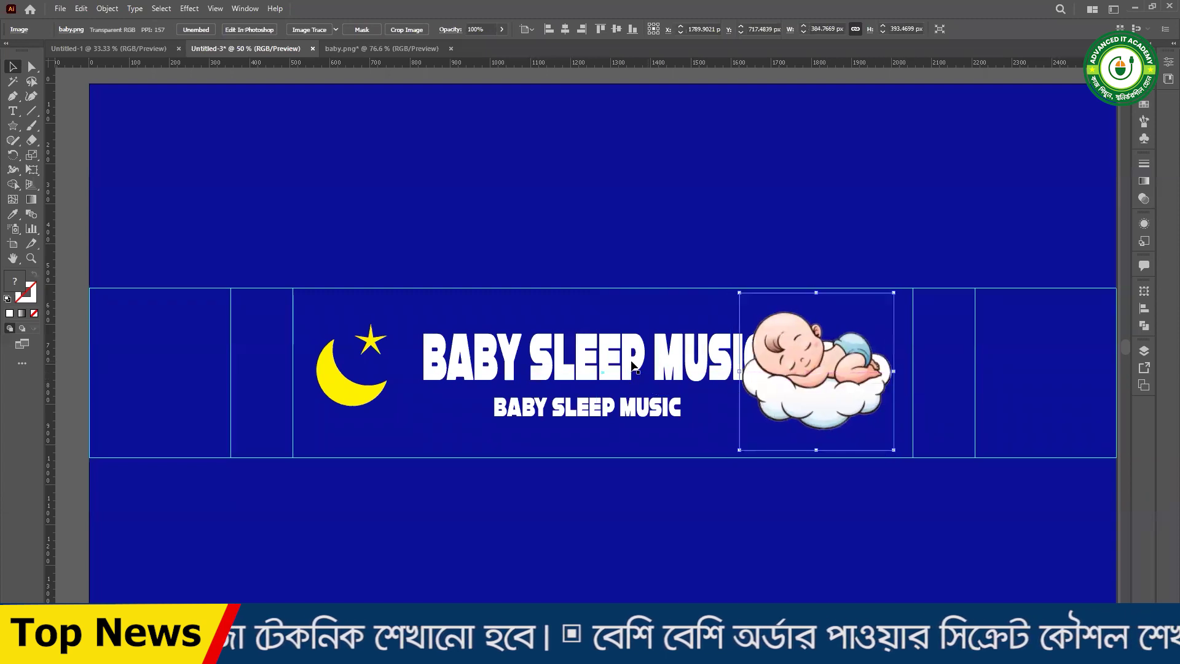
click(647, 367)
drag(776, 355, 671, 360)
- Move the star just above the moon tip and center the subtitle under the title
click(371, 336)
drag(349, 394, 346, 393)
drag(375, 338, 364, 331)
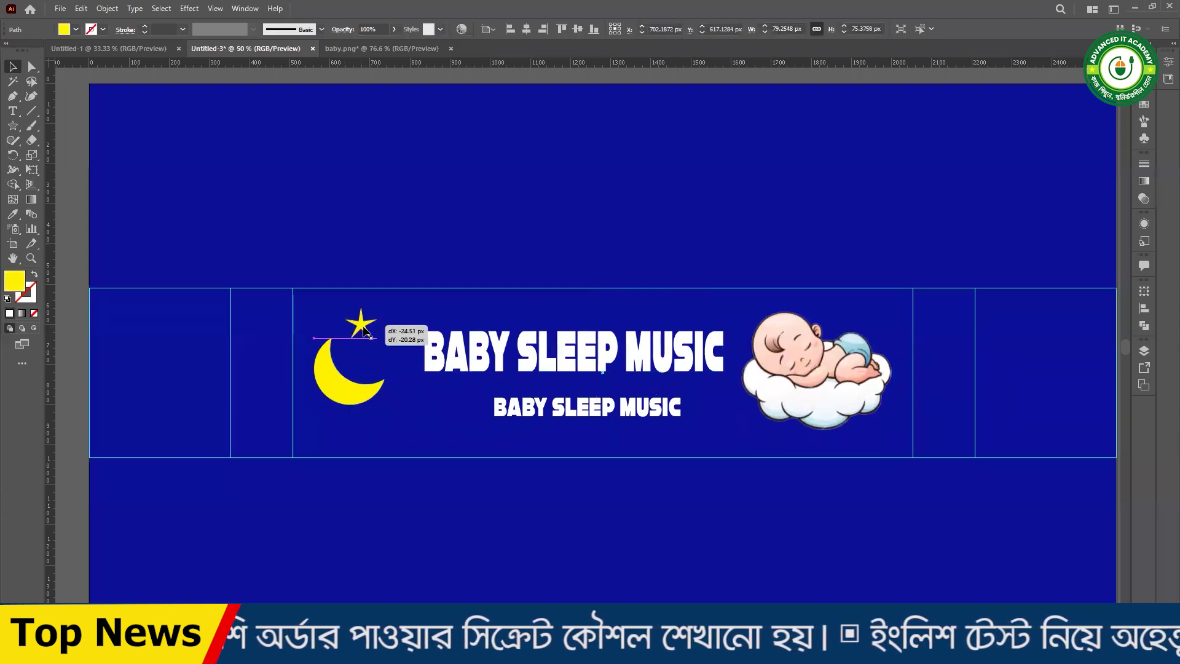
mouse_move(592, 408)
mouse_down()
mouse_move(569, 402)
mouse_move(600, 394)
mouse_up()
click(654, 351)
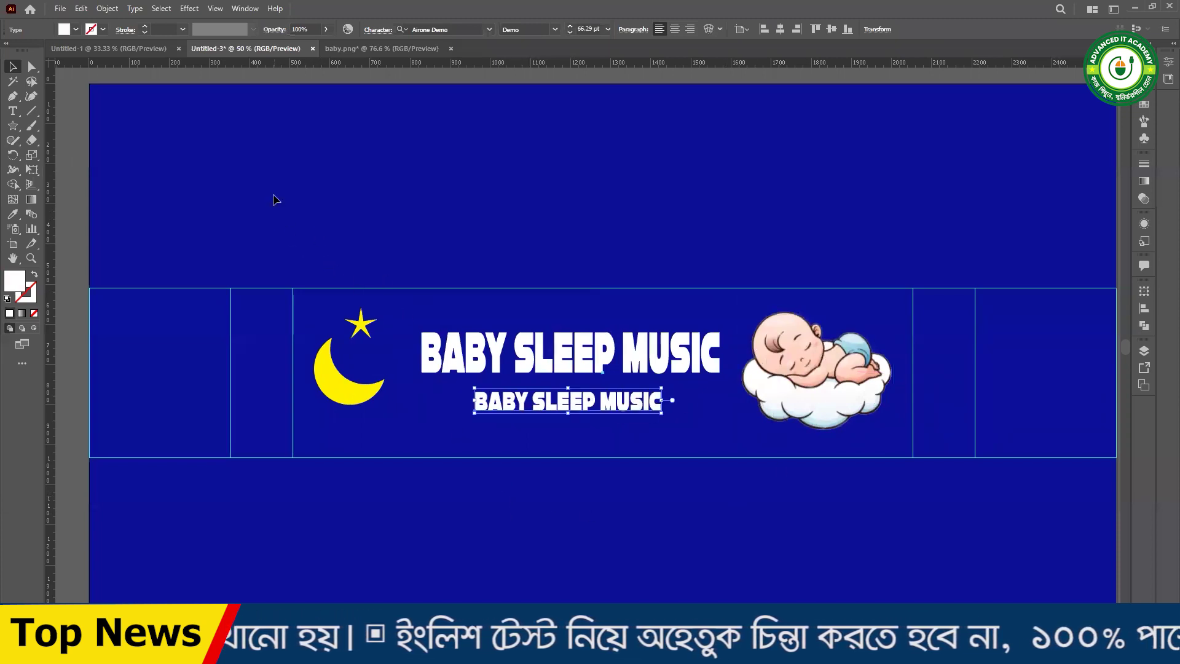
- Select all banner artwork, zoom out to the full artboard, and deselect to review the layout
mouse_move(285, 230)
mouse_down()
mouse_move(885, 511)
mouse_move(873, 480)
mouse_up()
key(ctrl+minus)
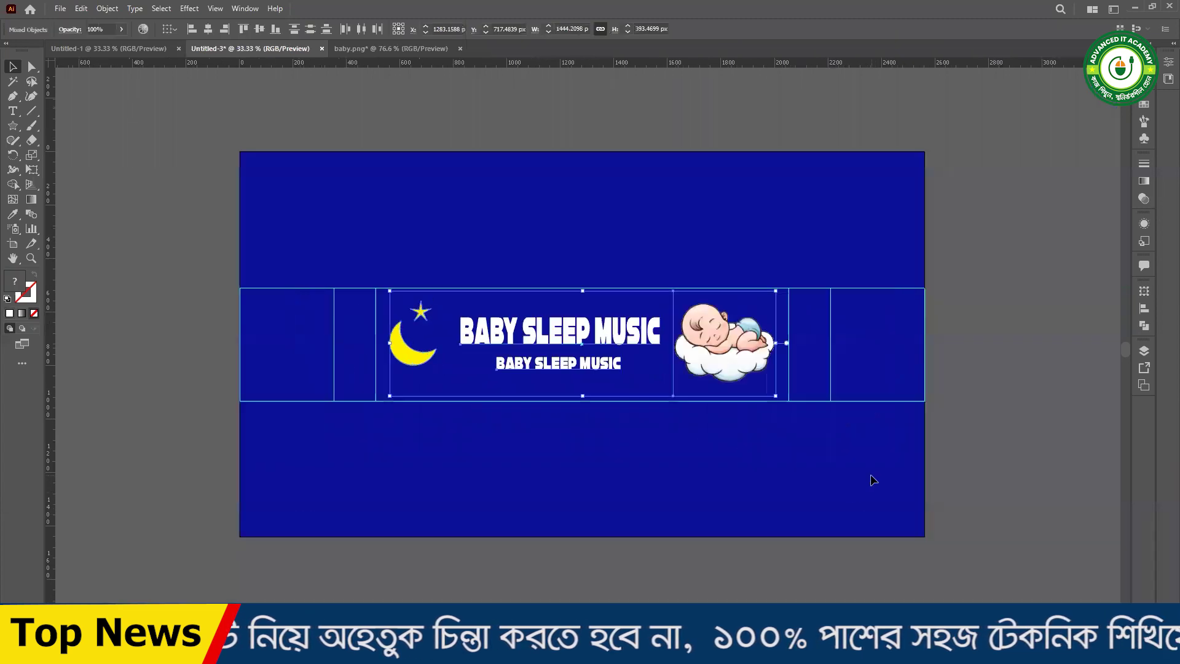
click(976, 519)
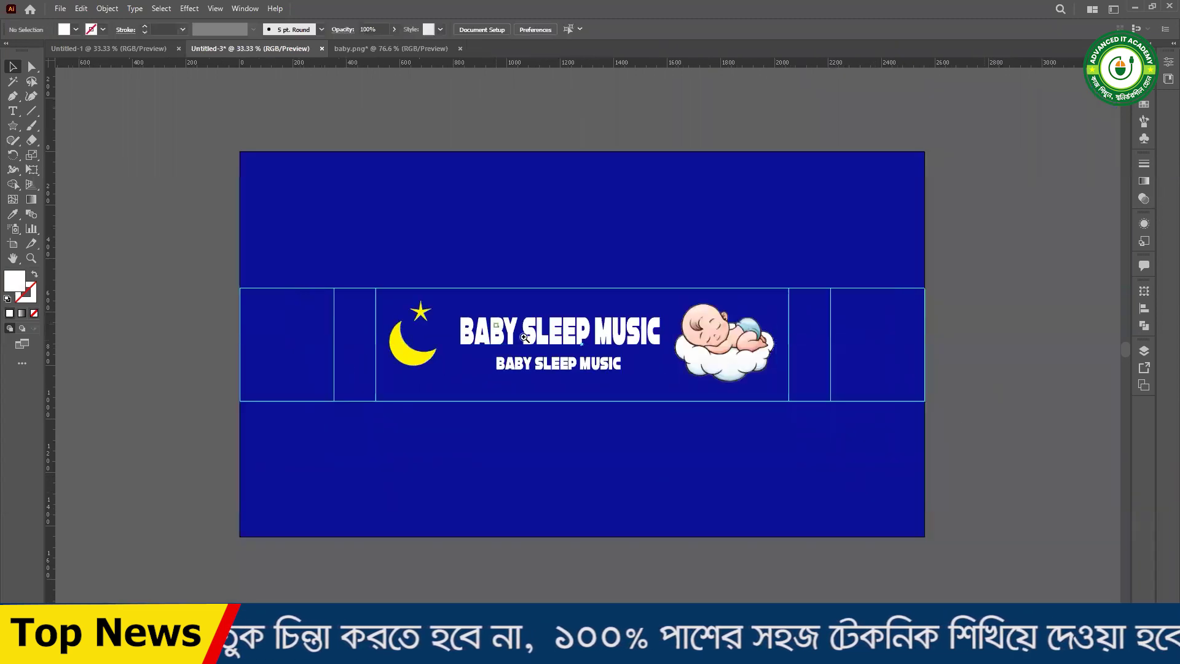
scroll(498, 323, up, 1)
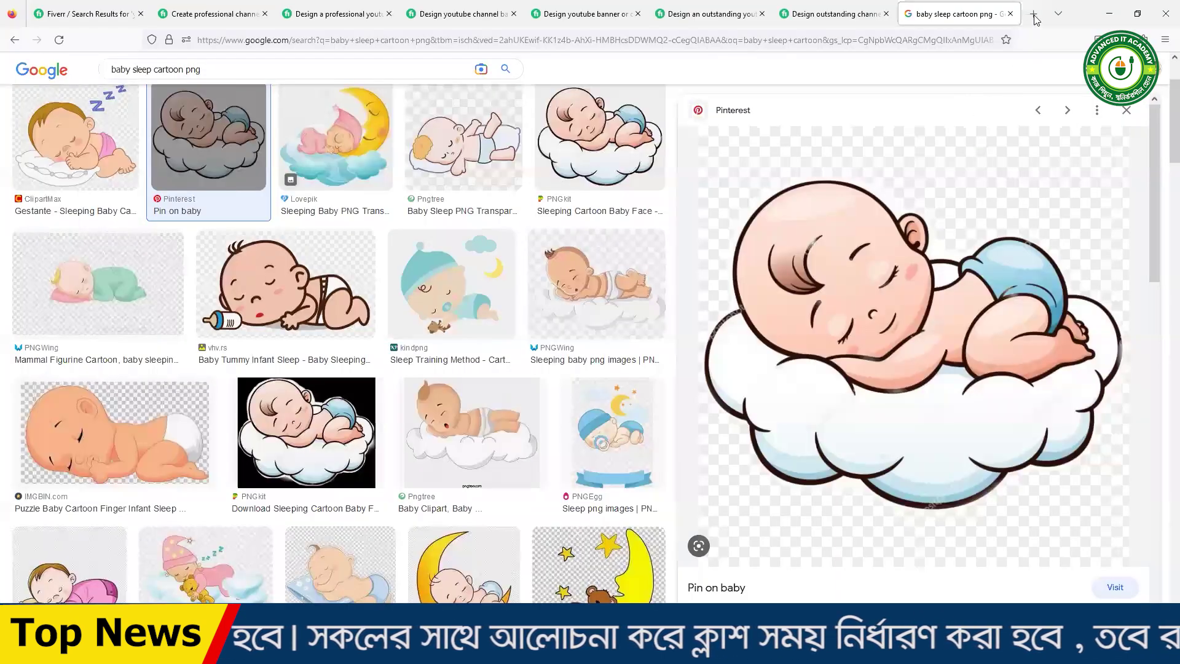
- Search Google Images for 'sky background' in a new Firefox tab
key(ctrl+t)
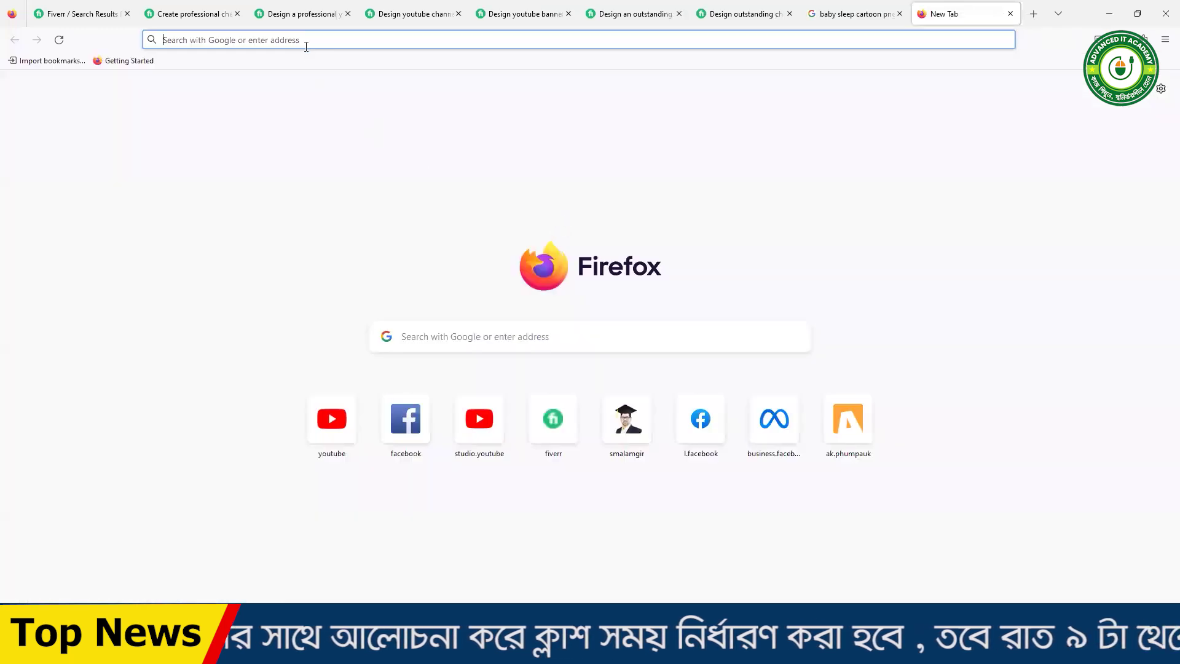
click(306, 46)
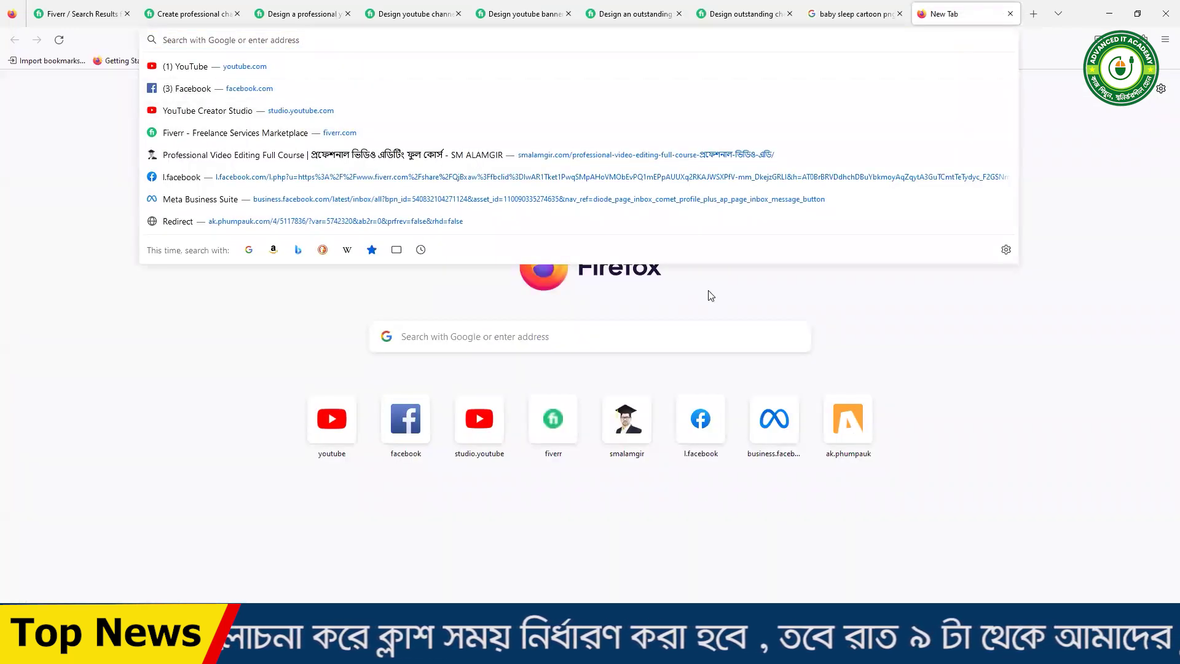
text(sky)
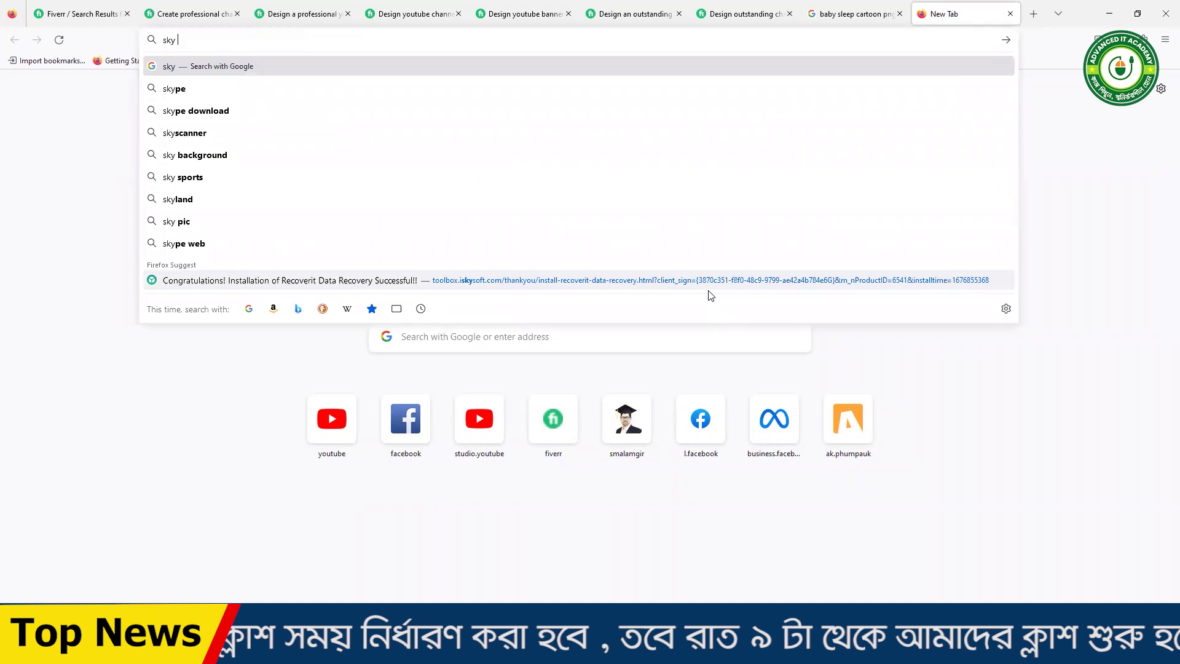
click(198, 163)
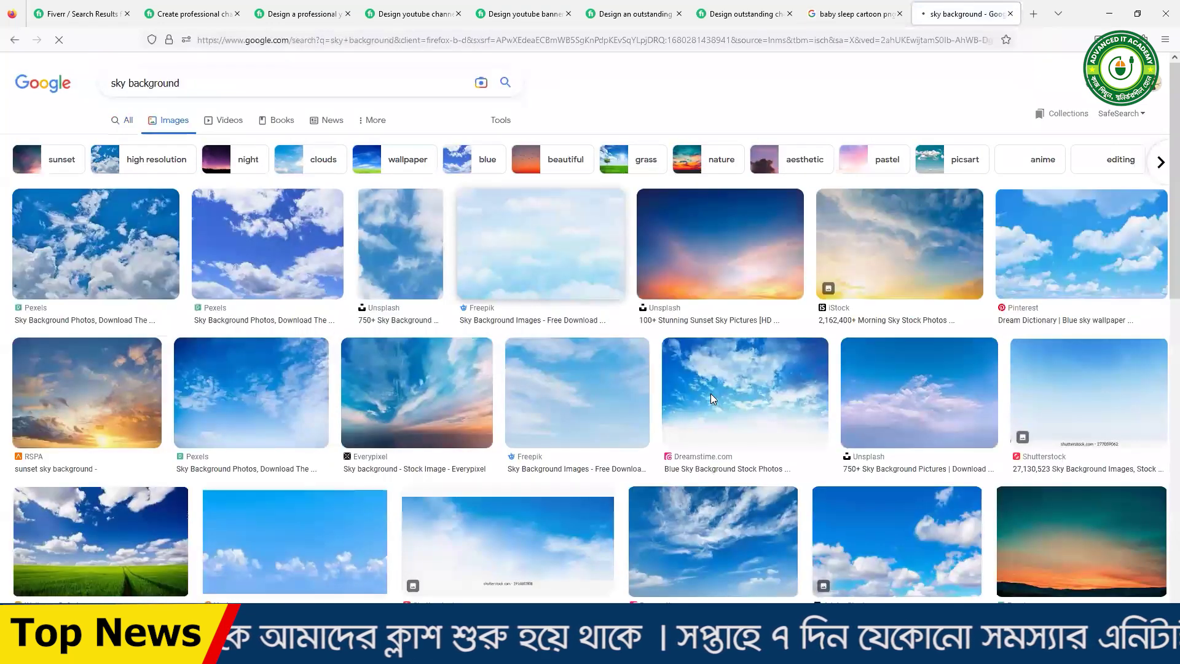
- Refine the image search to 'sky night background'
scroll(708, 399, down, 7)
scroll(475, 373, up, 4)
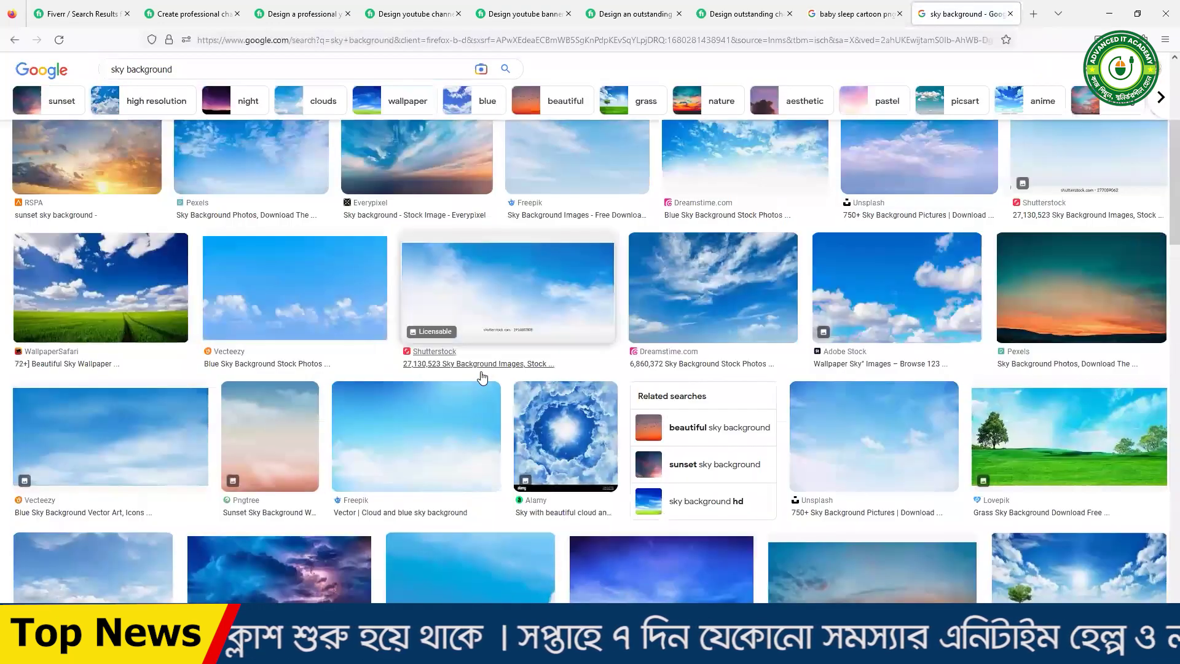
scroll(482, 378, down, 4)
scroll(482, 377, down, 1)
scroll(435, 350, up, 8)
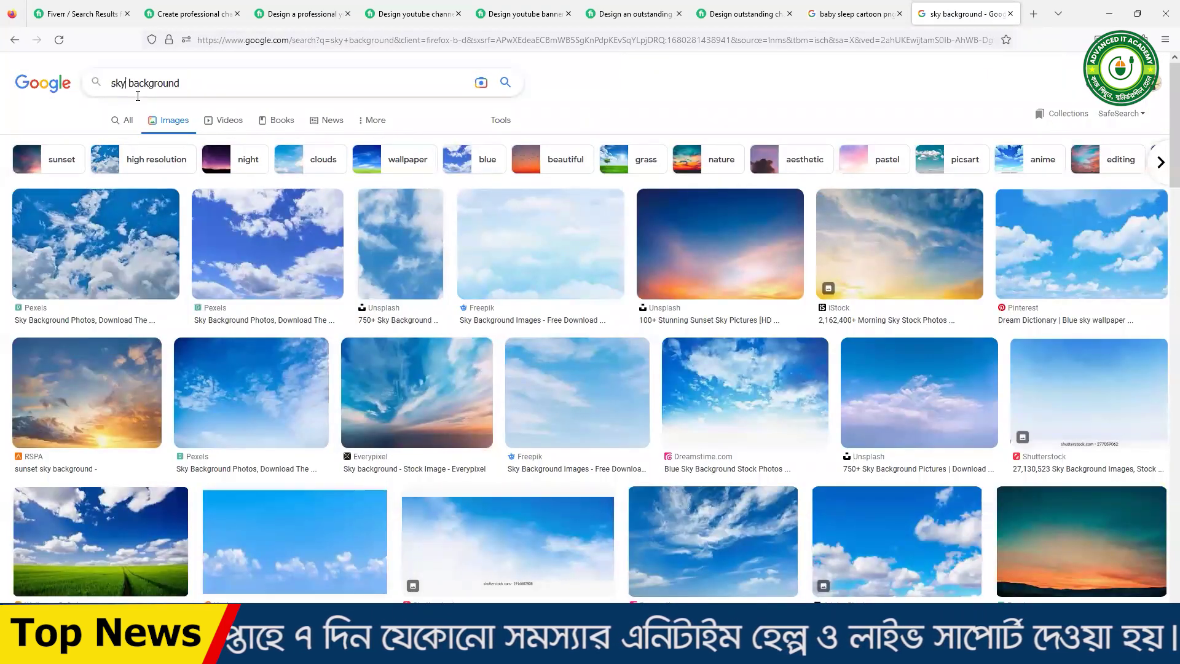
text(n)
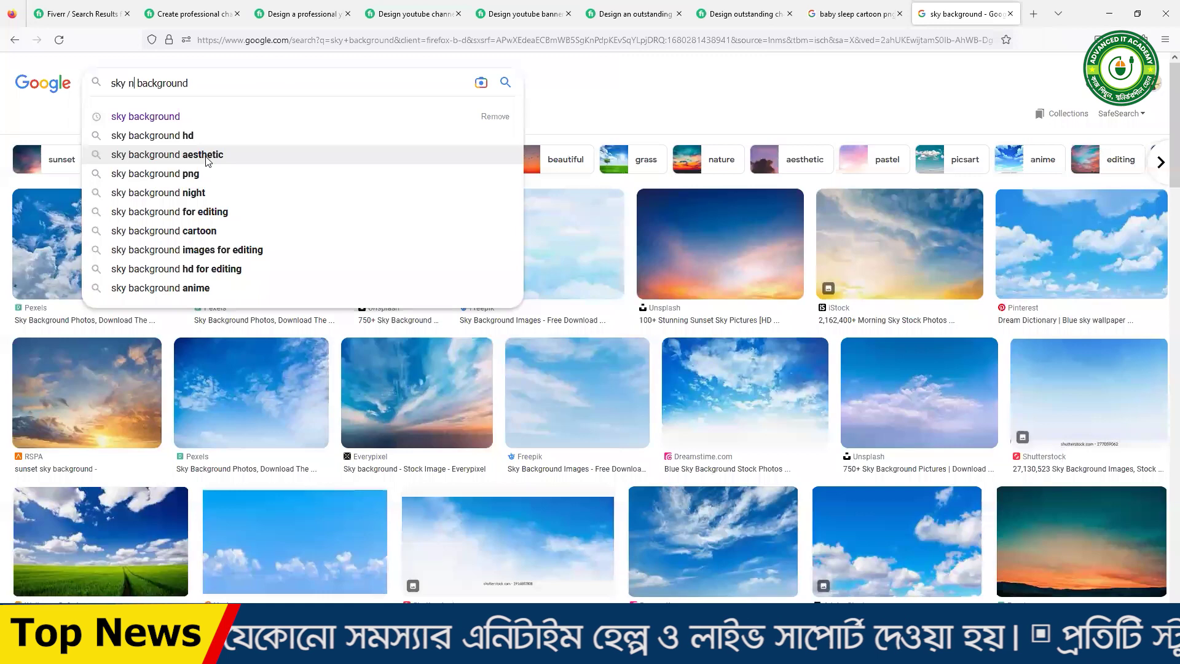
text(ight)
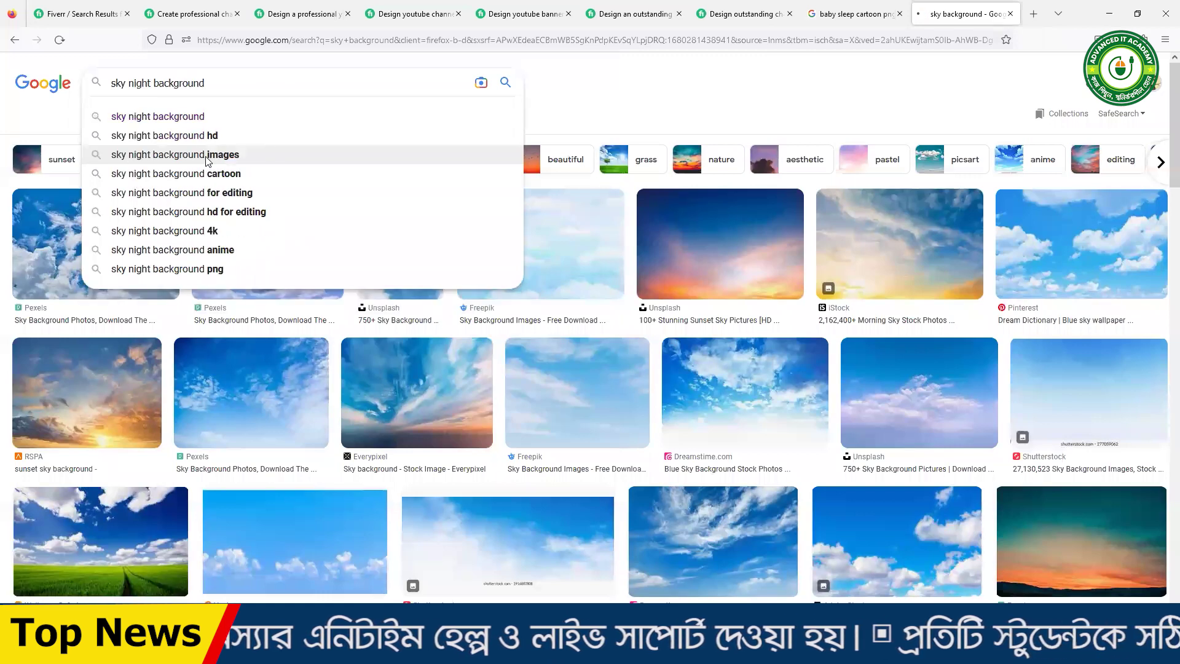
key(Return)
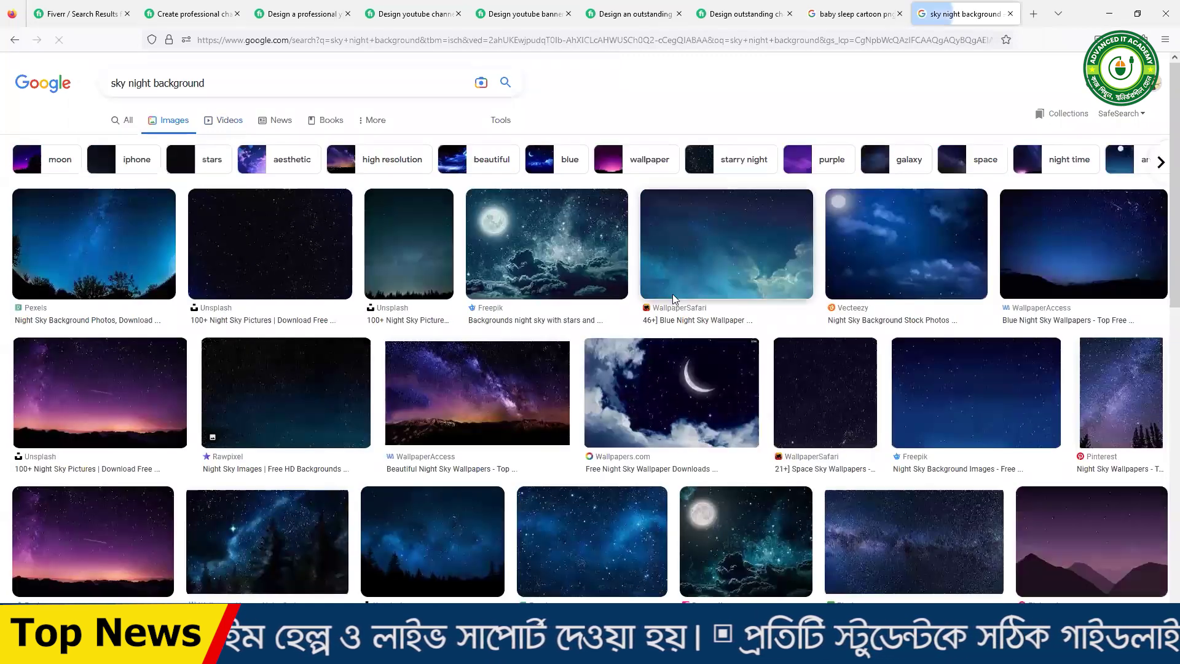
- Preview a crescent moon night sky picture and browse its similar images
scroll(650, 290, down, 4)
scroll(645, 284, down, 4)
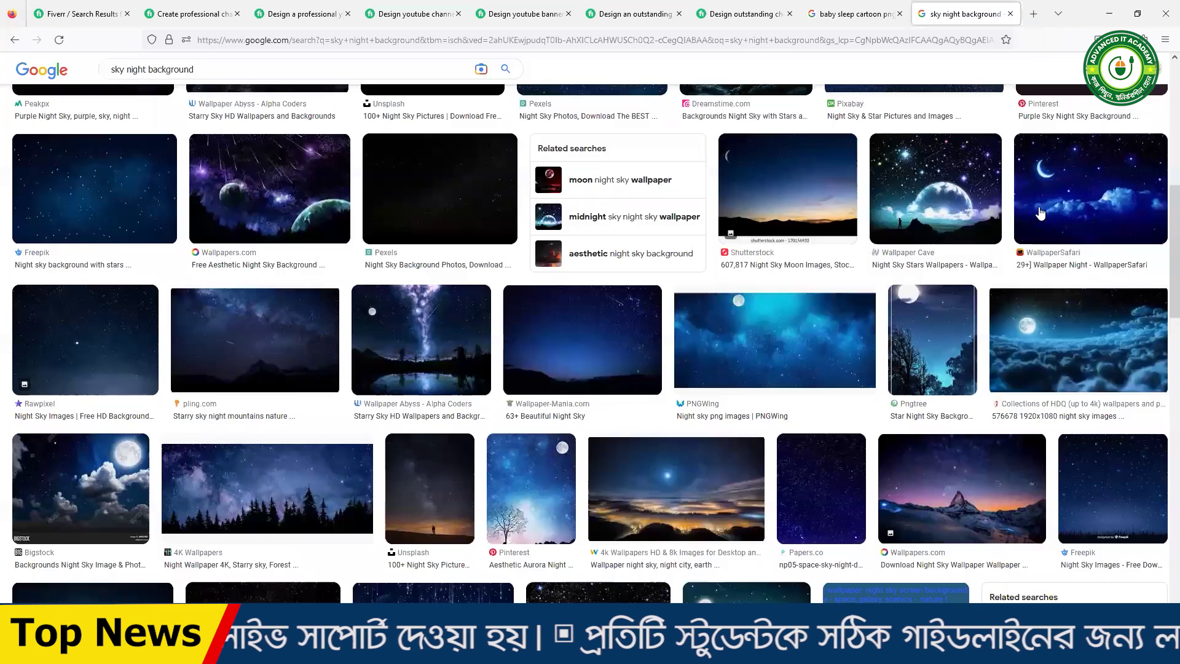
click(1033, 258)
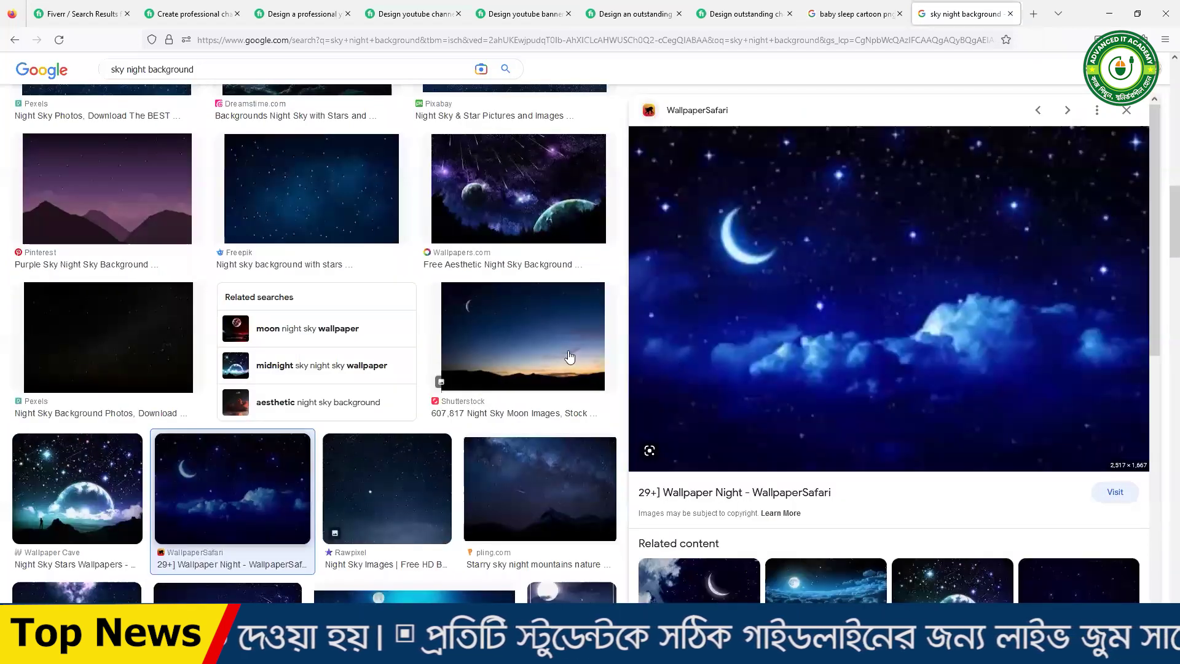
scroll(926, 329, down, 5)
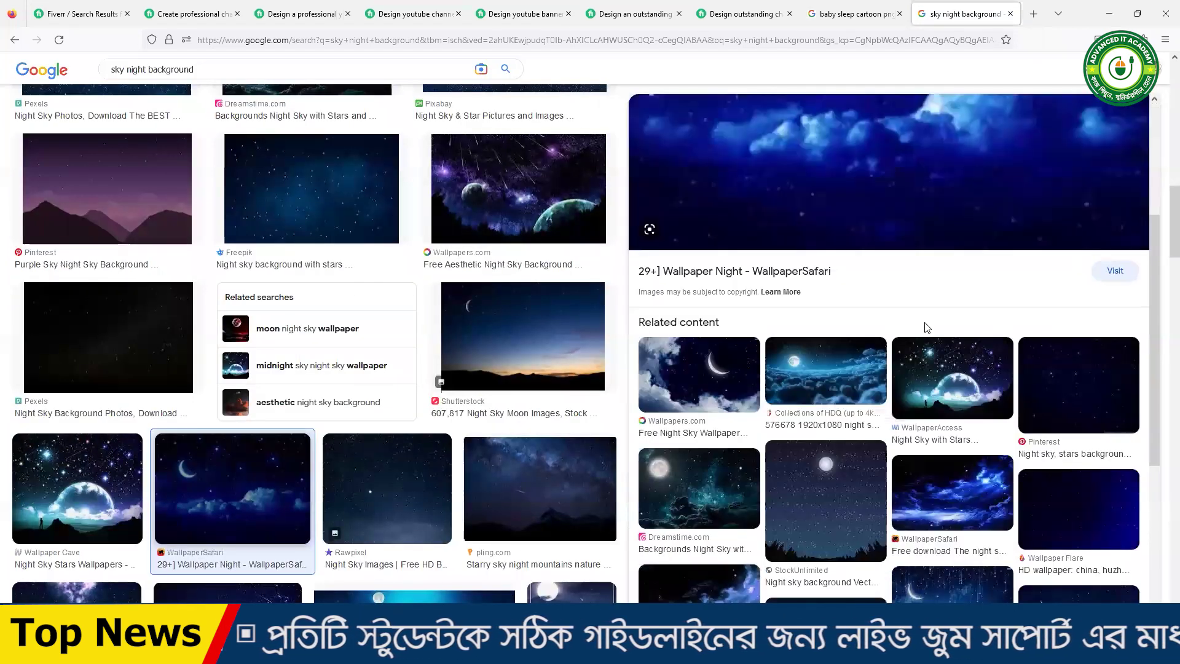
scroll(879, 356, up, 5)
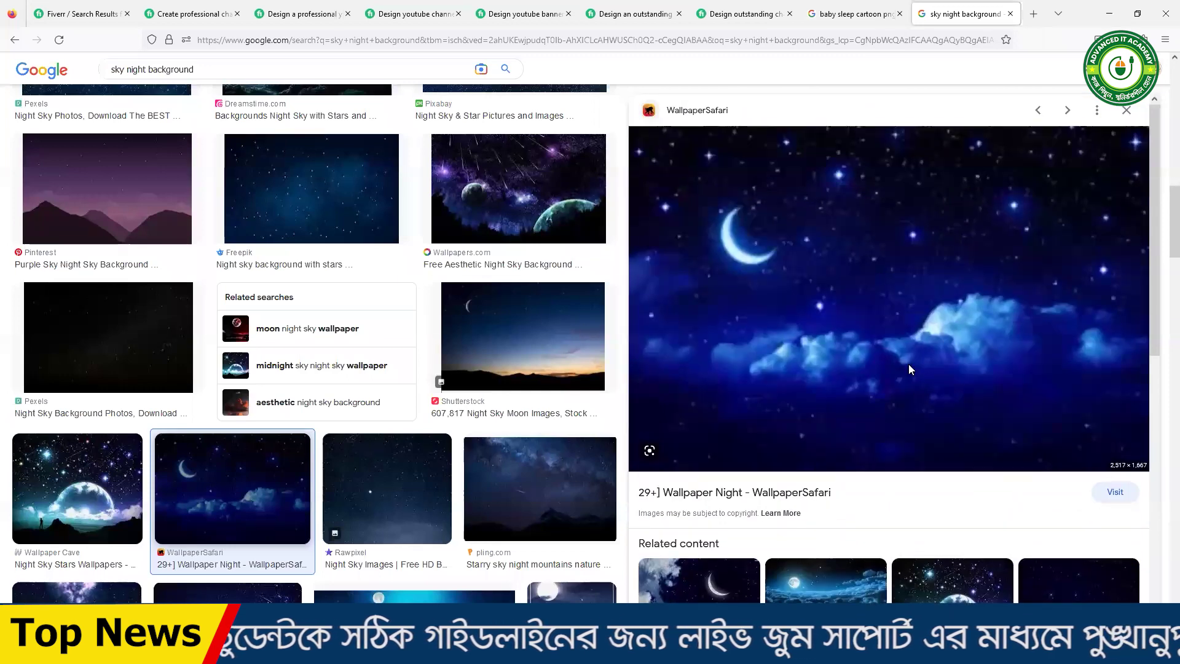
scroll(878, 357, down, 5)
scroll(878, 356, down, 3)
scroll(479, 383, down, 3)
scroll(479, 383, down, 6)
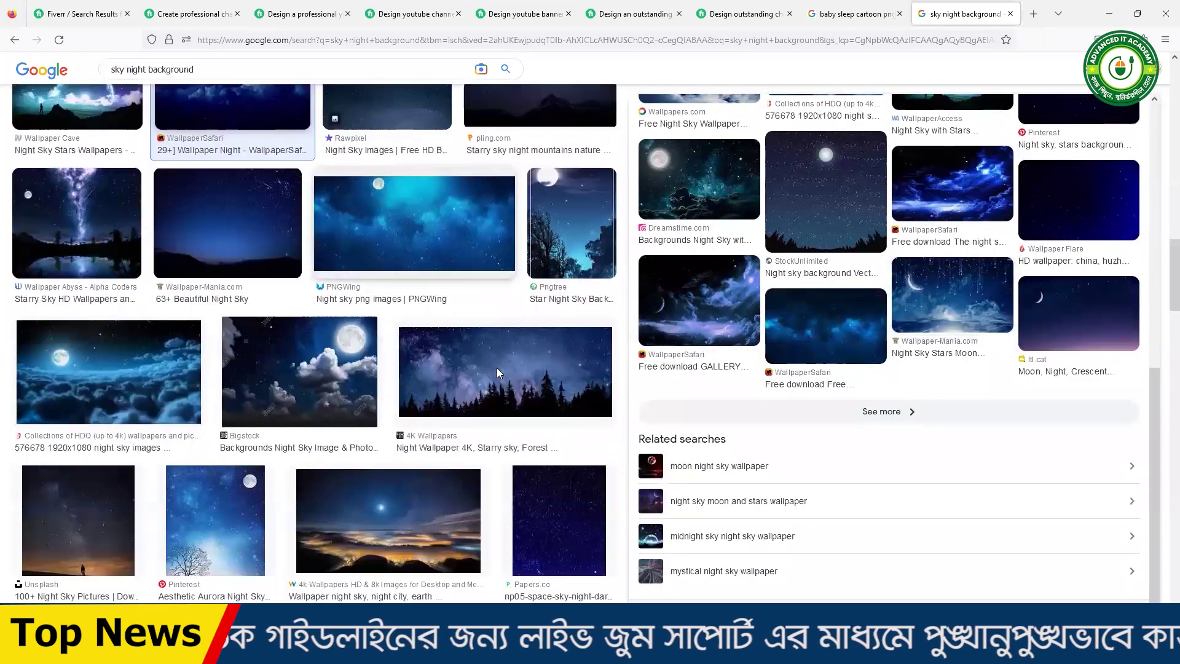
click(911, 413)
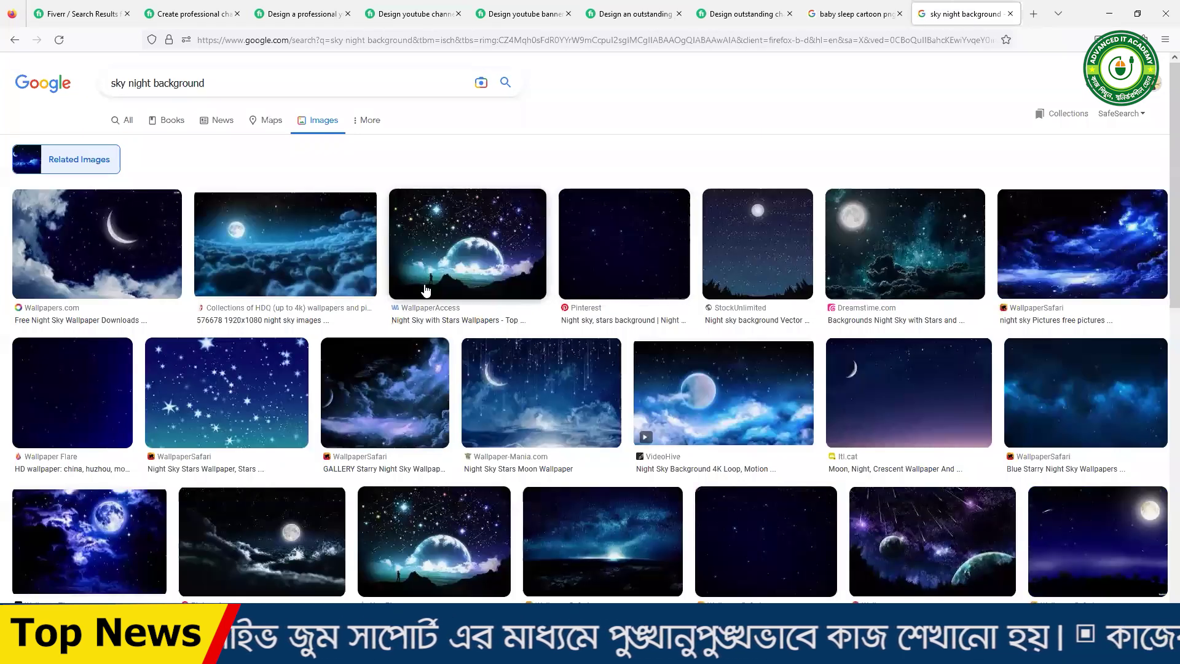
scroll(425, 289, down, 3)
scroll(425, 289, down, 2)
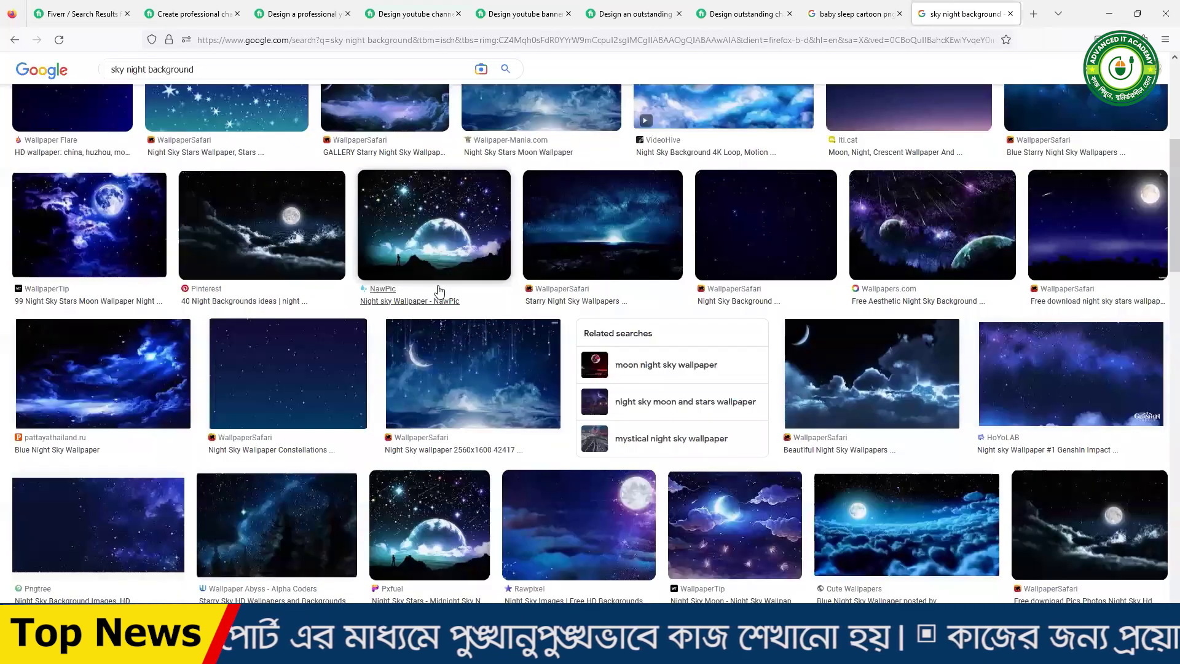
scroll(443, 291, down, 5)
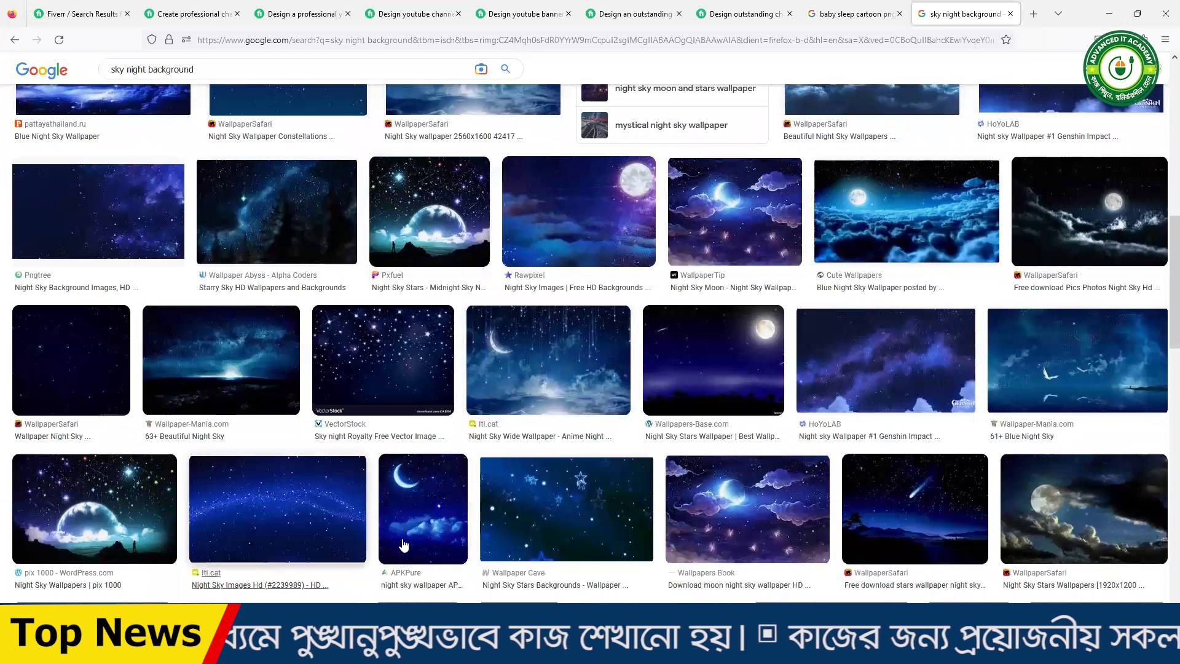
- Preview the tall crescent moon night image and step to neighbouring images
click(423, 509)
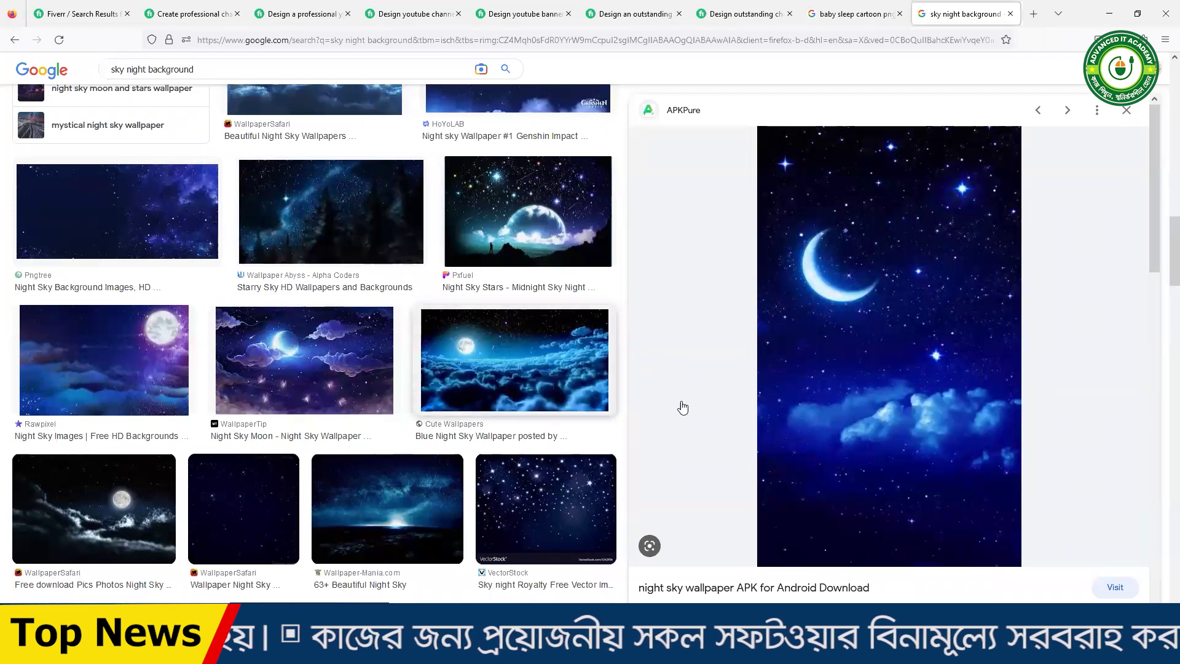
scroll(873, 428, down, 3)
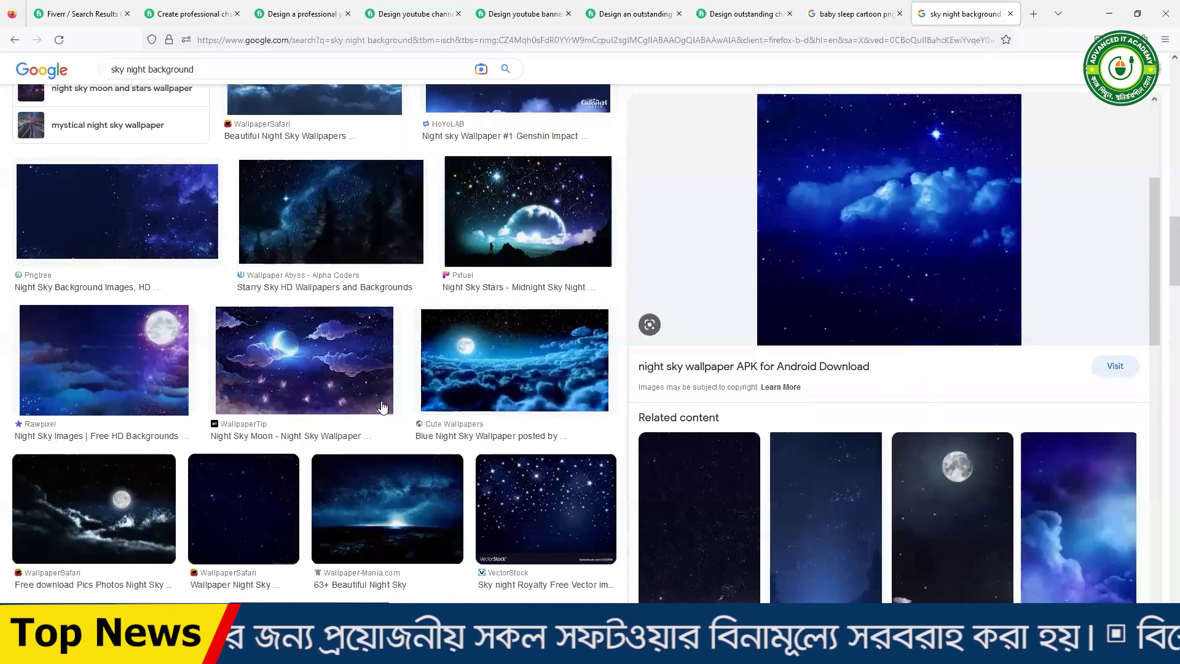
scroll(383, 406, down, 5)
scroll(480, 396, down, 1)
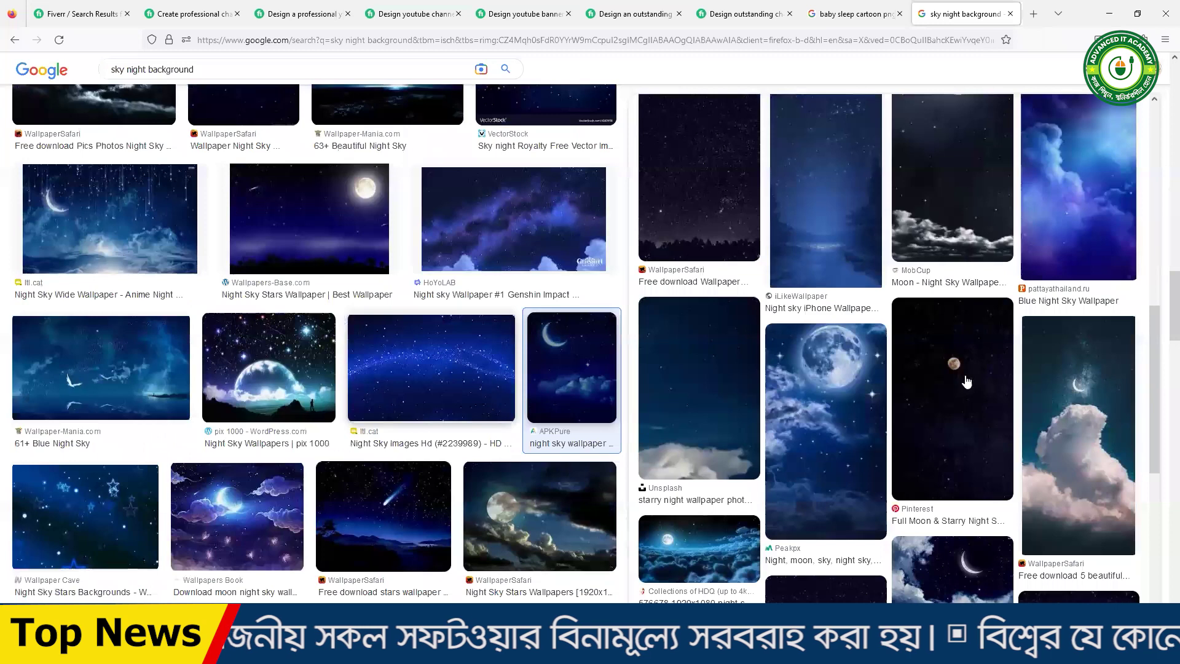
key(Left)
scroll(899, 369, down, 4)
scroll(899, 368, down, 4)
scroll(341, 465, down, 5)
scroll(341, 465, down, 4)
- Preview the crescent moon and clouds night sky image, then begin a screen snip
click(301, 289)
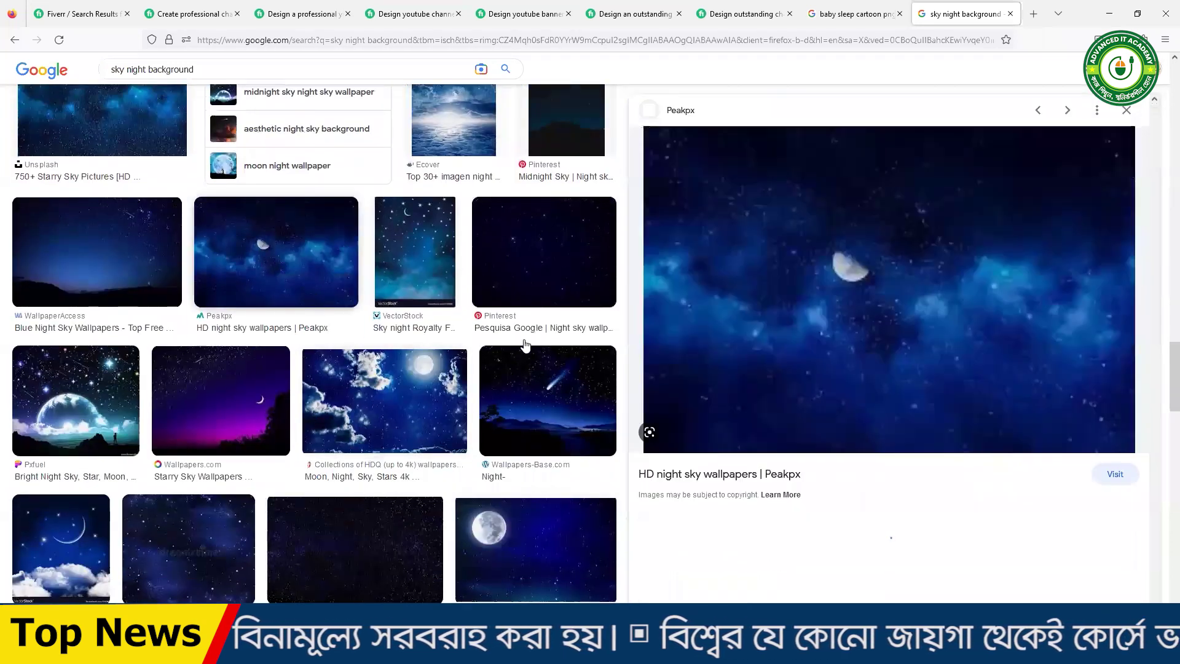
scroll(842, 364, down, 5)
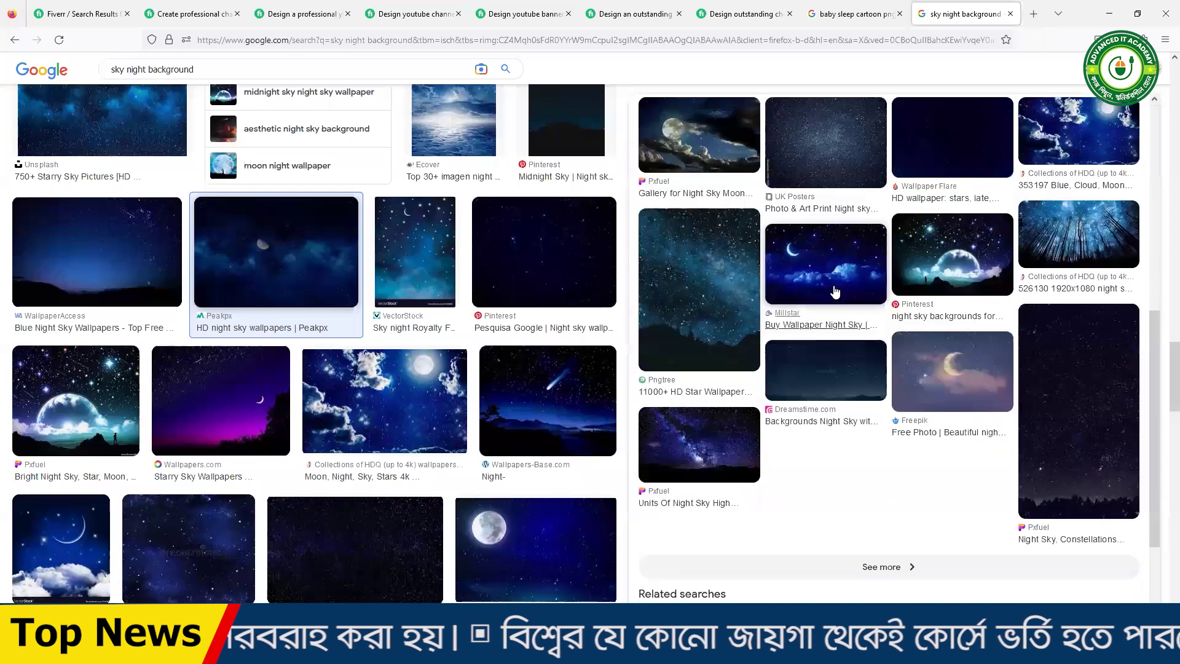
click(826, 270)
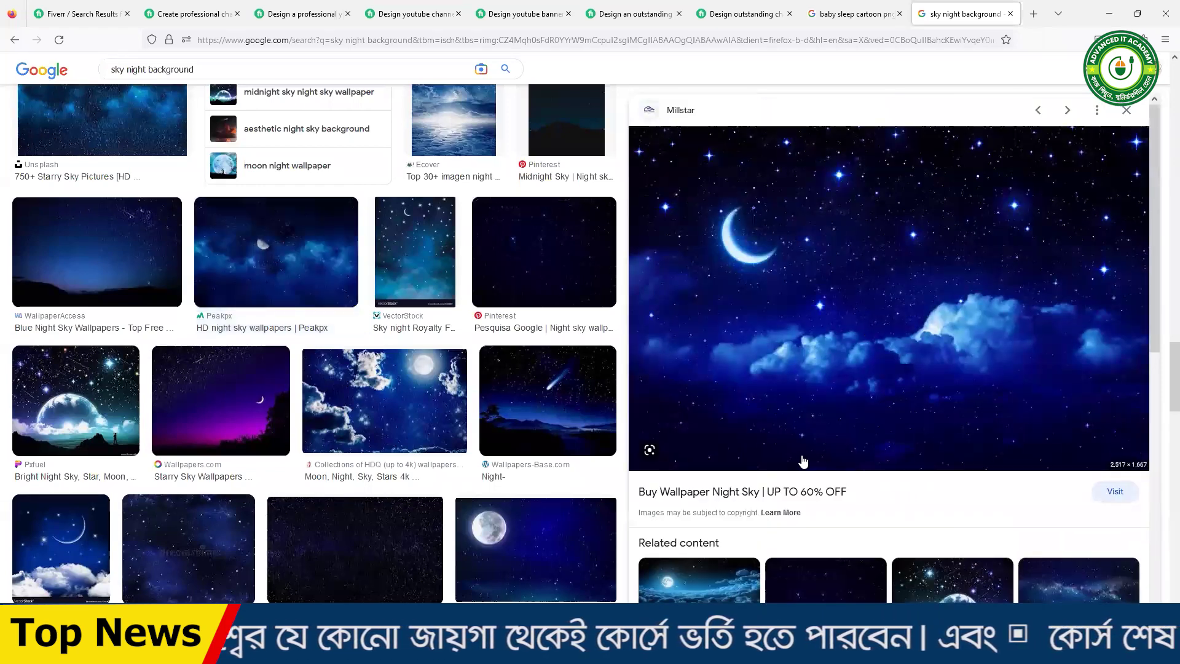
key(Print)
- Snip the image dimensions, copy the night sky image, and return to Illustrator
drag(1067, 441, 1162, 485)
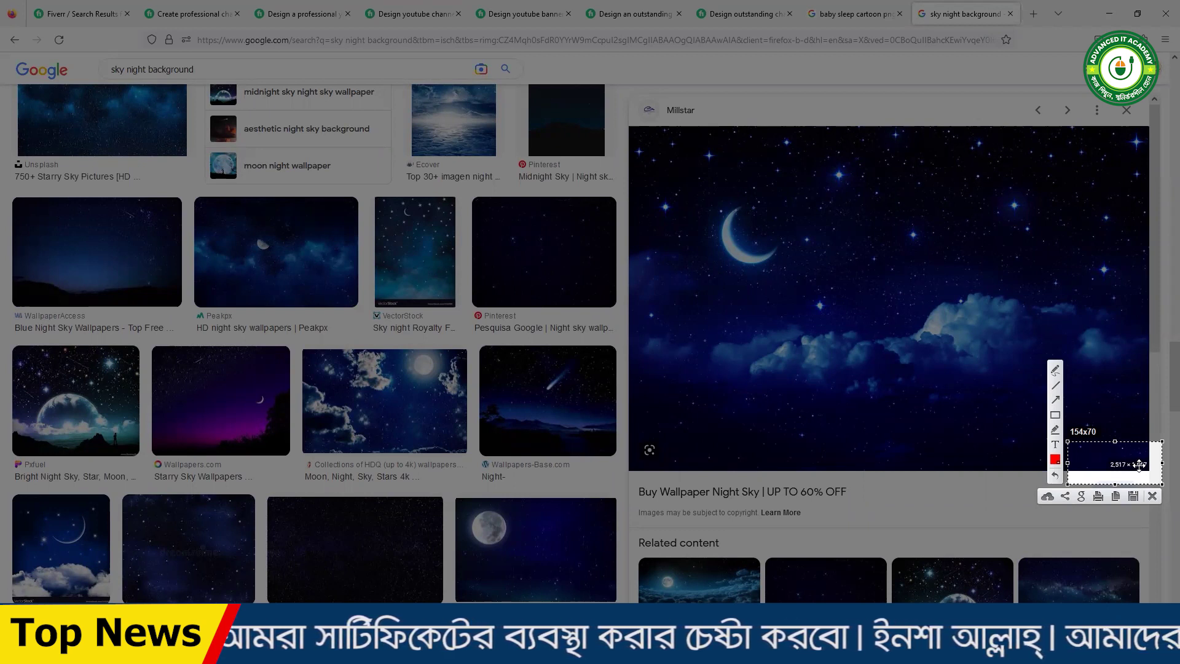
click(1153, 498)
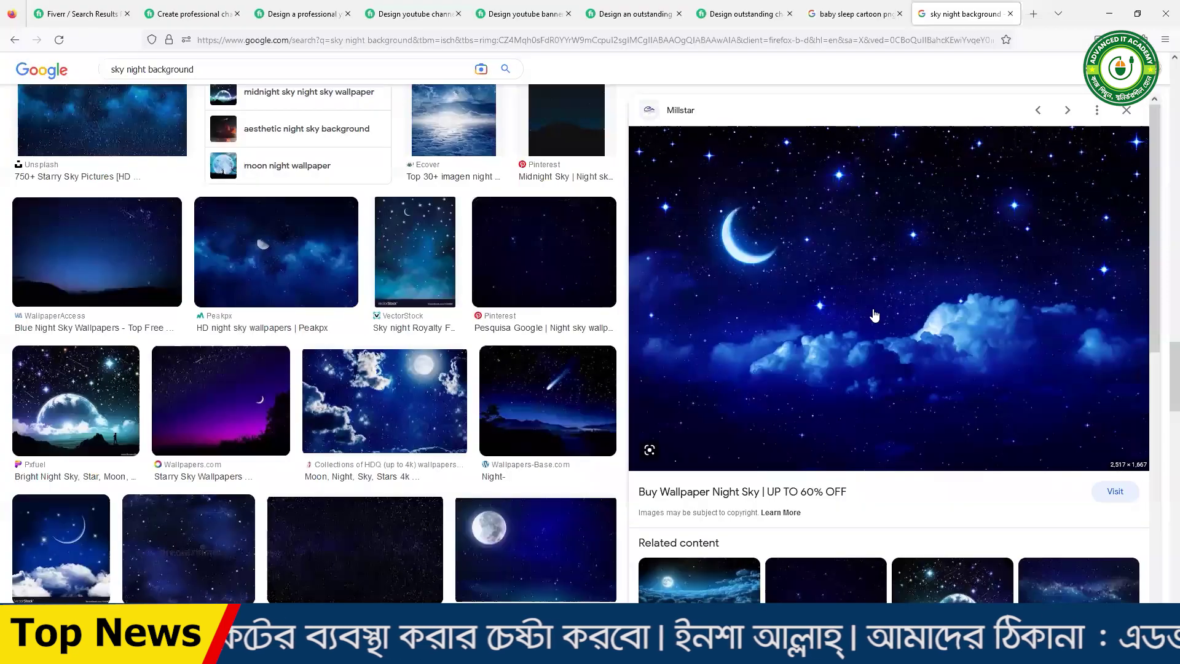
right_click(779, 266)
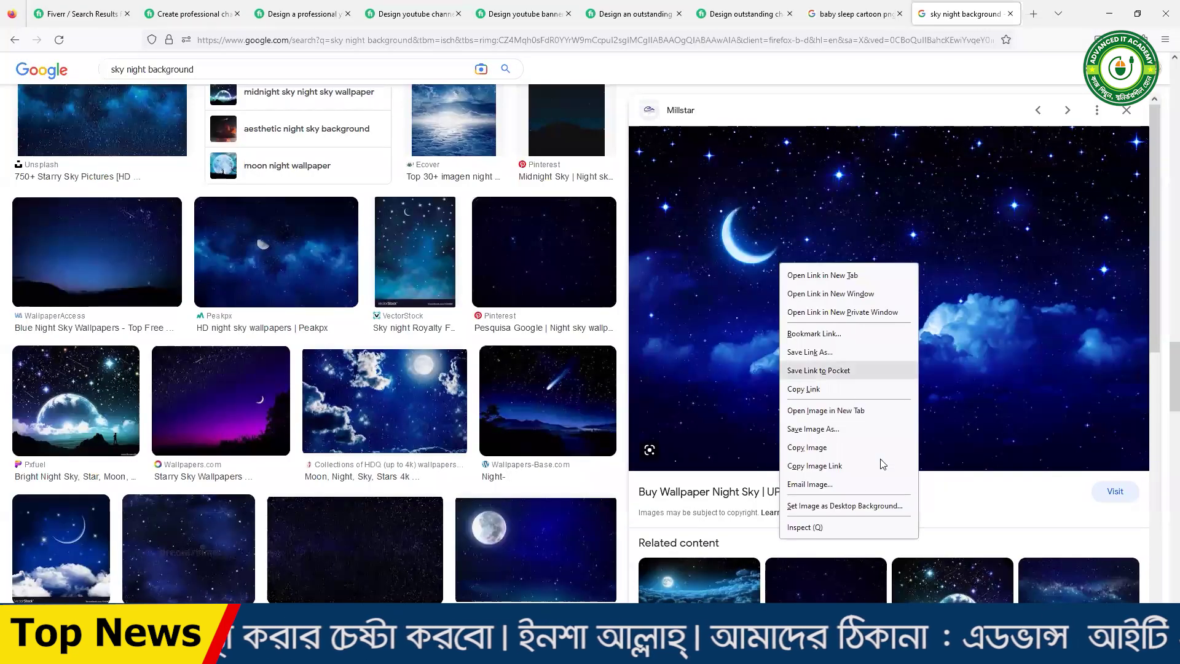
click(816, 454)
key(alt+Tab)
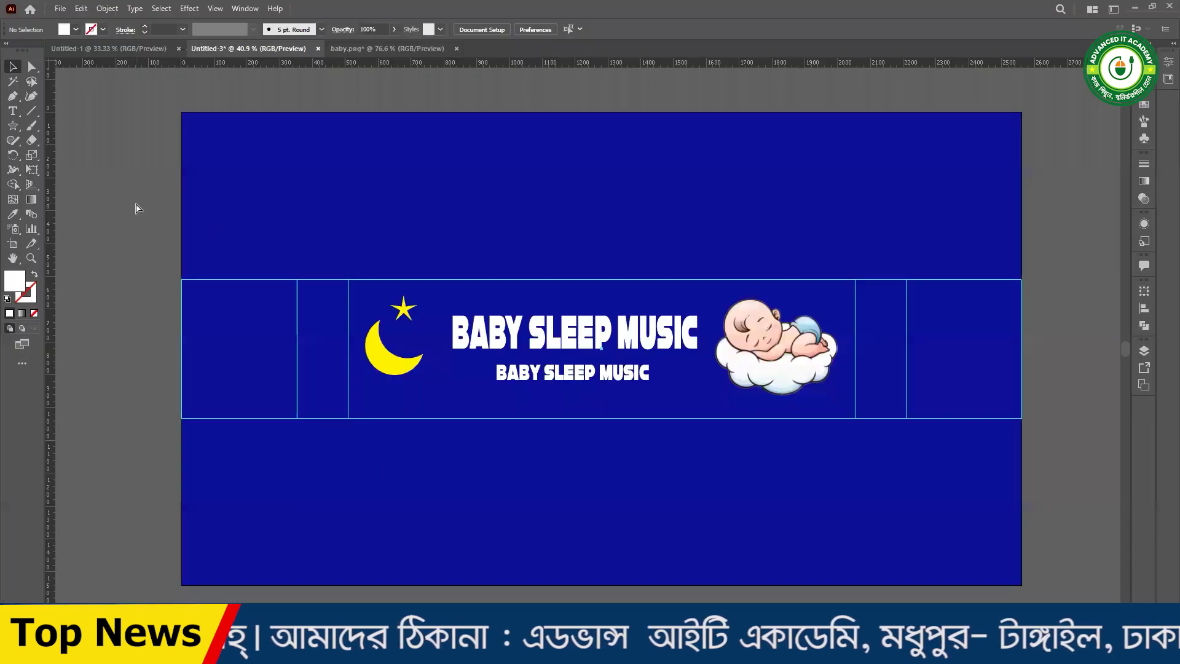
- Paste the night sky, stretch it over the blue background, and send it behind the artwork
key(ctrl+v)
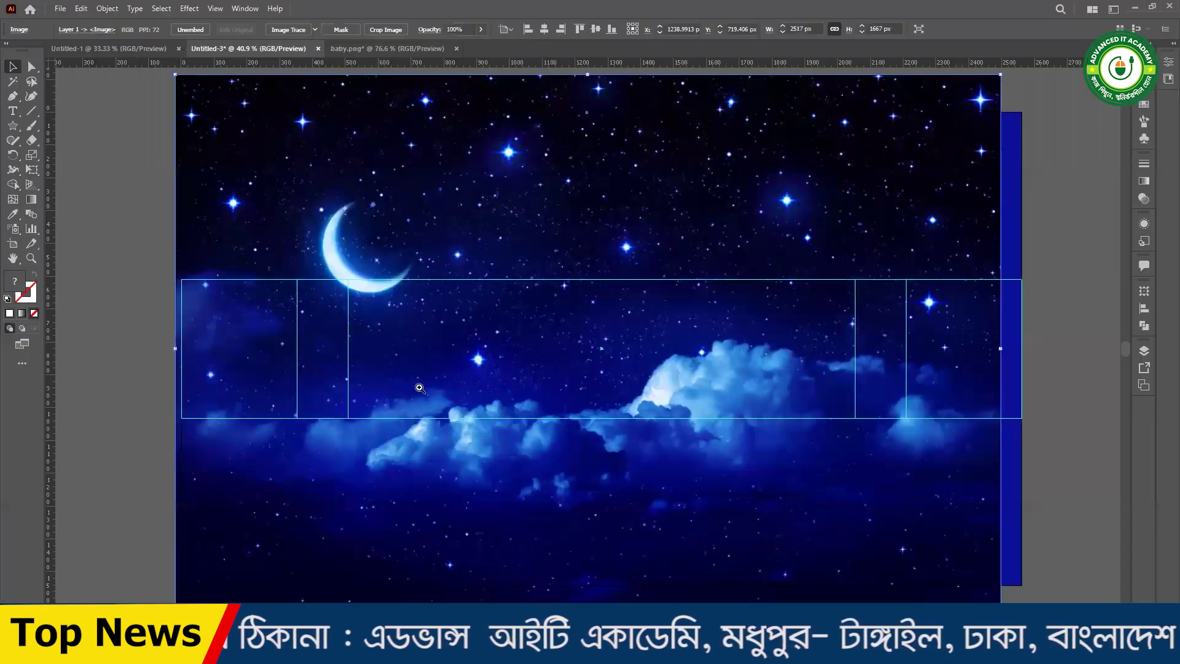
scroll(697, 251, down, 3)
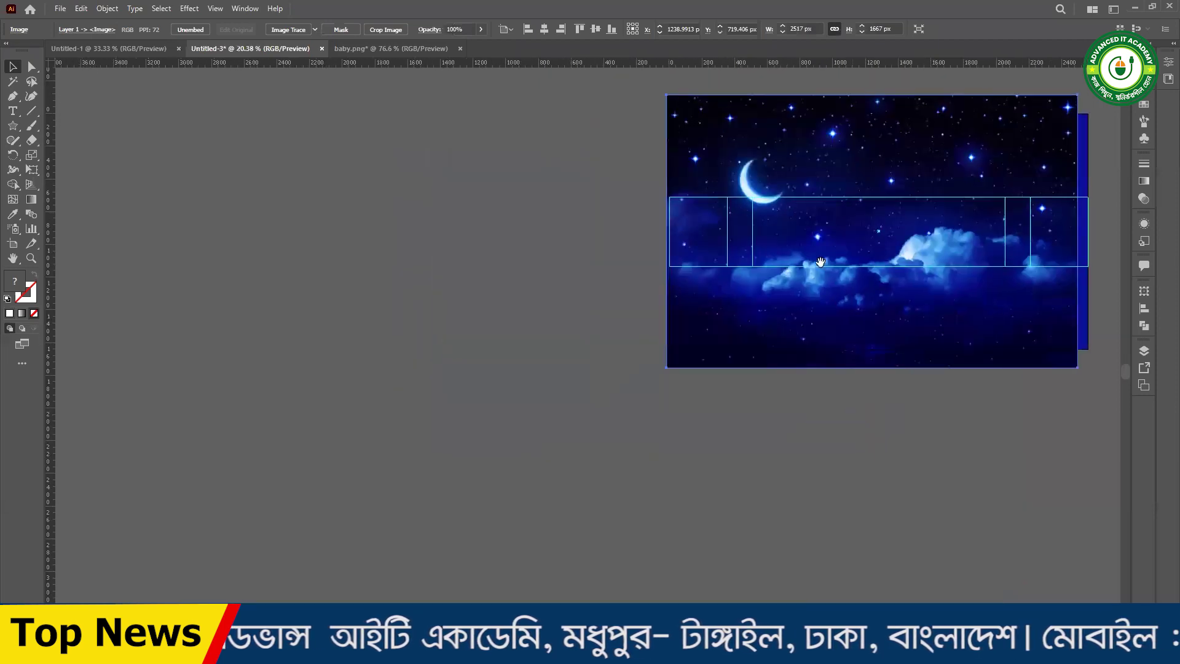
drag(860, 301, 861, 286)
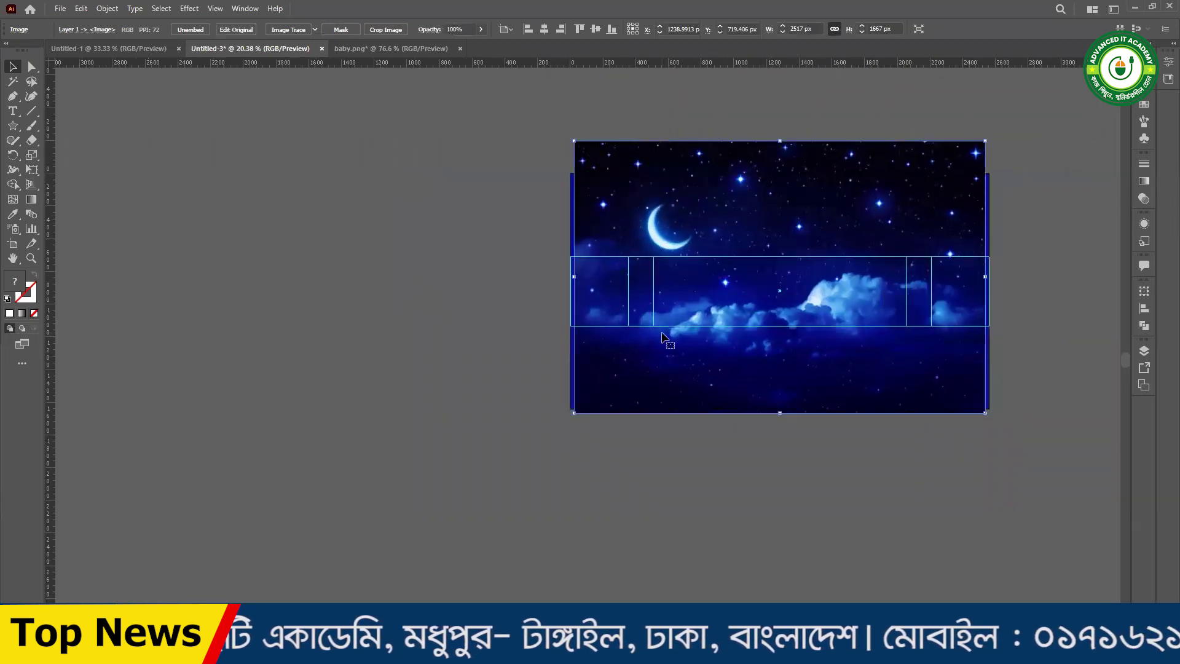
scroll(716, 305, up, 1)
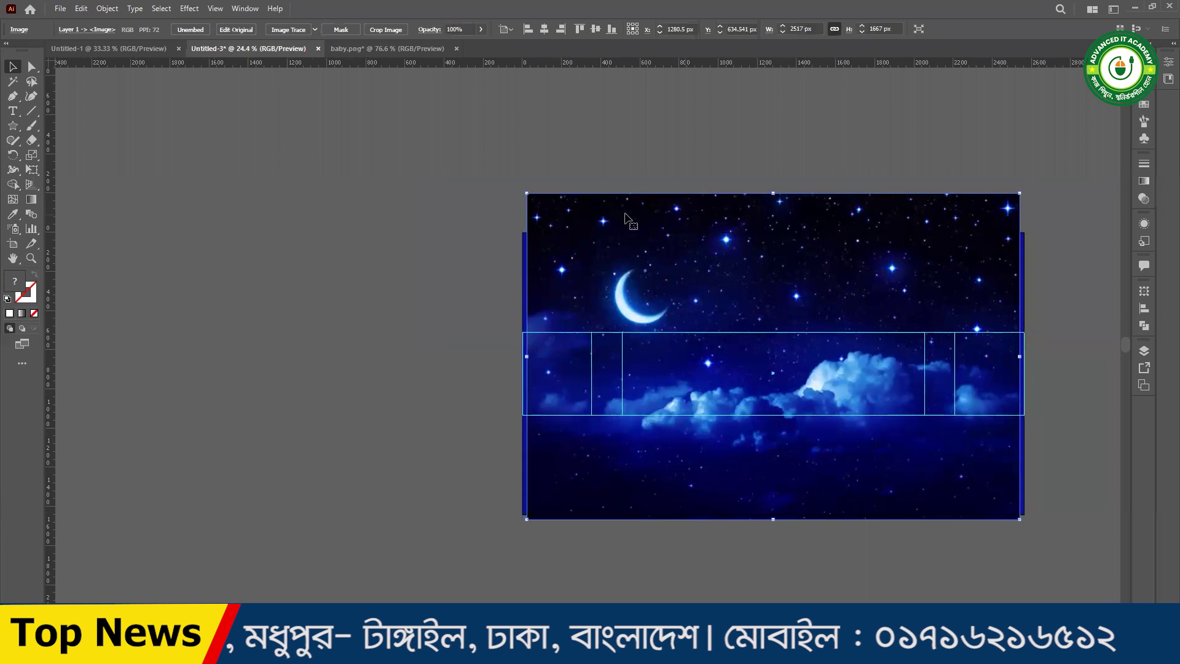
drag(619, 176, 637, 150)
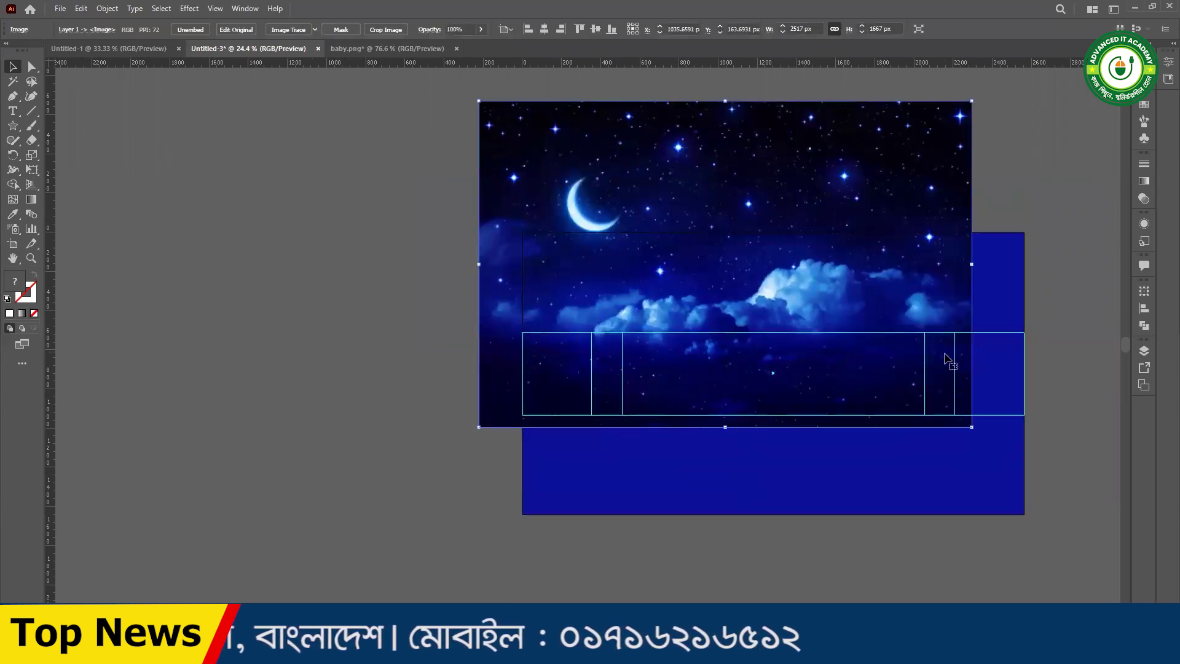
drag(973, 427, 1024, 514)
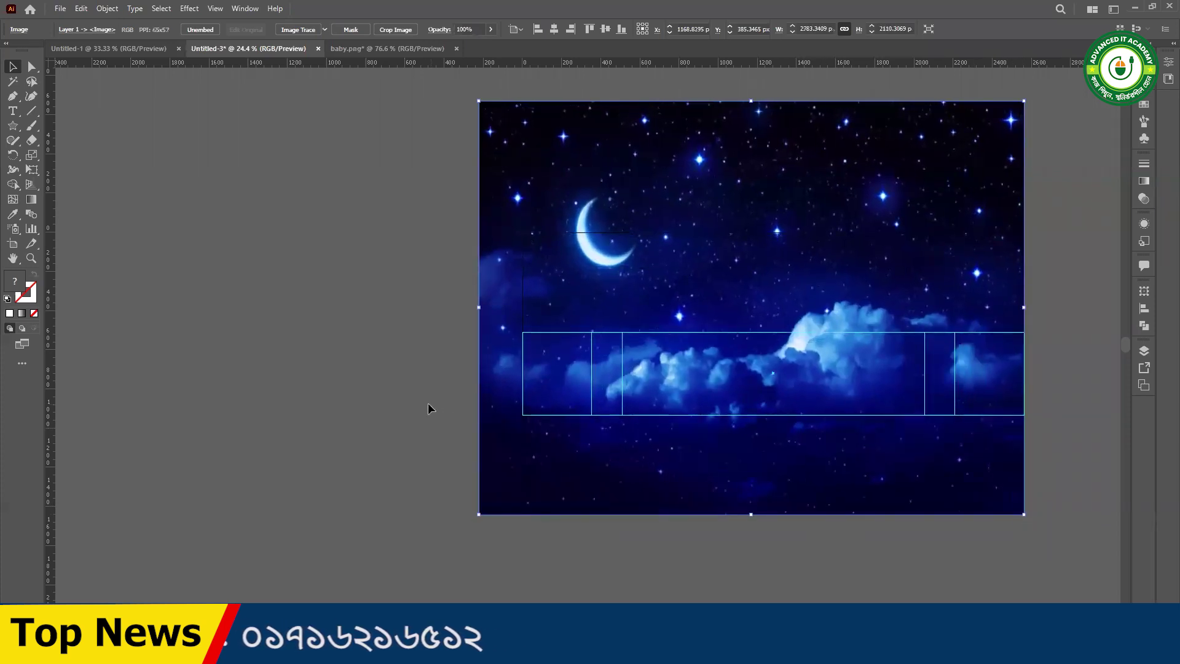
key(ctrl+shift+bracketleft)
- Send the night sky image behind the banner artwork, enlarge it toward the upper left and shift it
key(ctrl+bracketright)
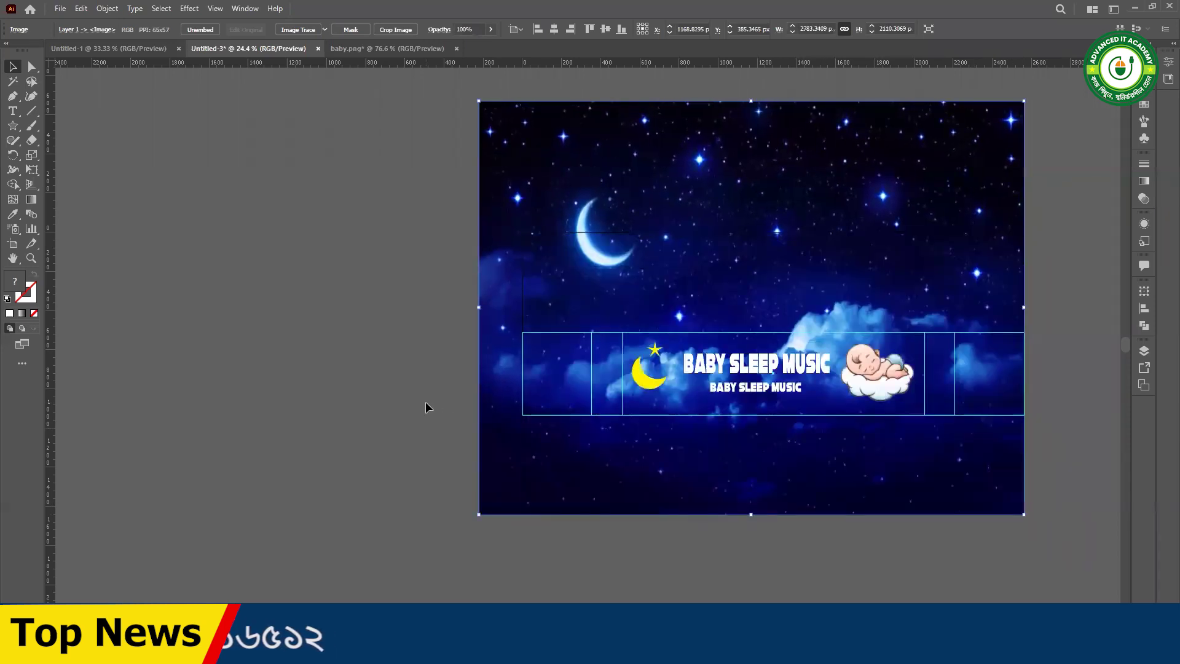
scroll(669, 515, up, 1)
drag(605, 273, 597, 310)
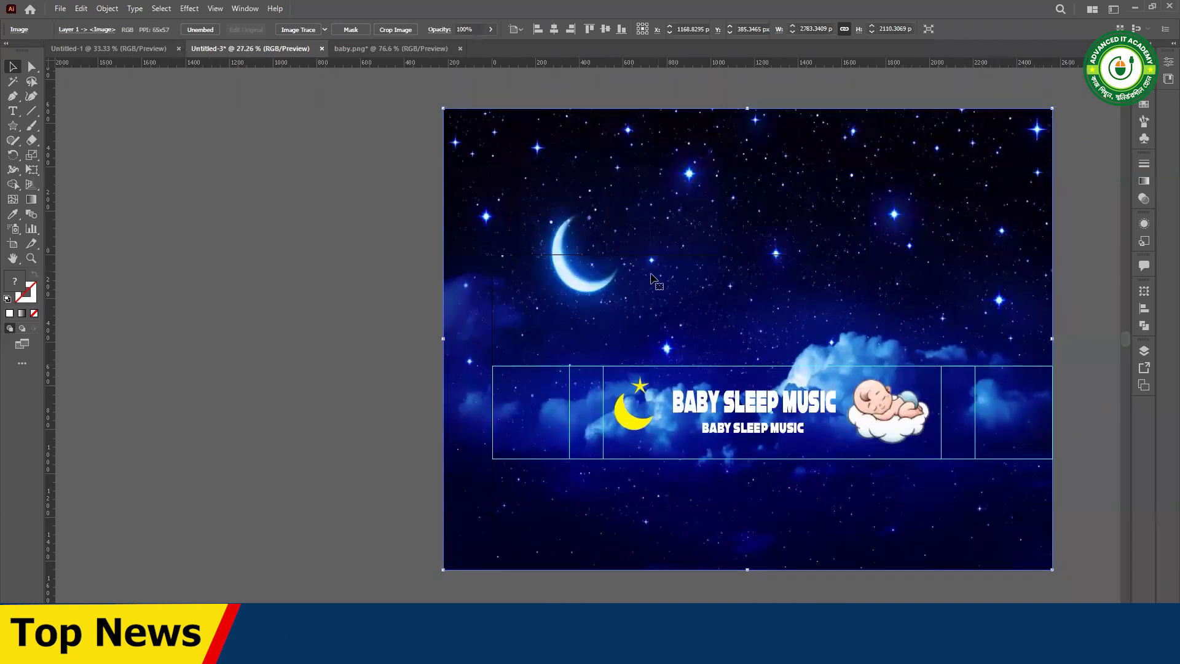
drag(440, 111, 277, 76)
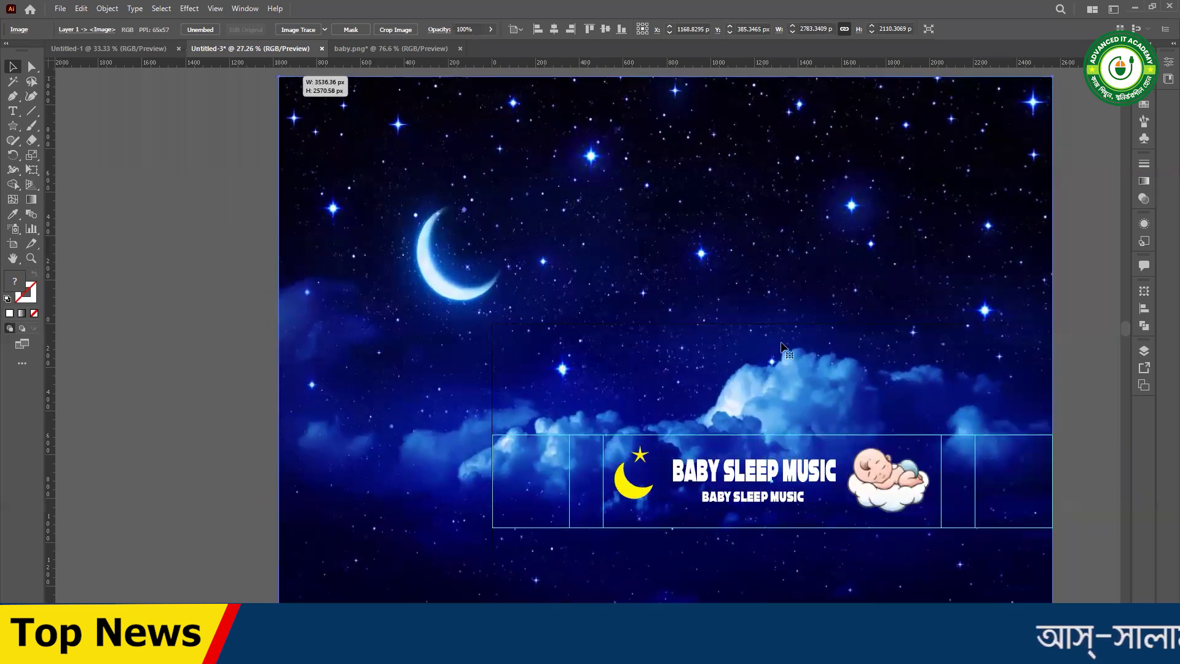
mouse_move(793, 359)
mouse_down()
mouse_move(791, 345)
mouse_move(849, 490)
mouse_up()
- Stretch the night sky further leftward to fill the banner and bring up its context menu
scroll(792, 345, down, 3)
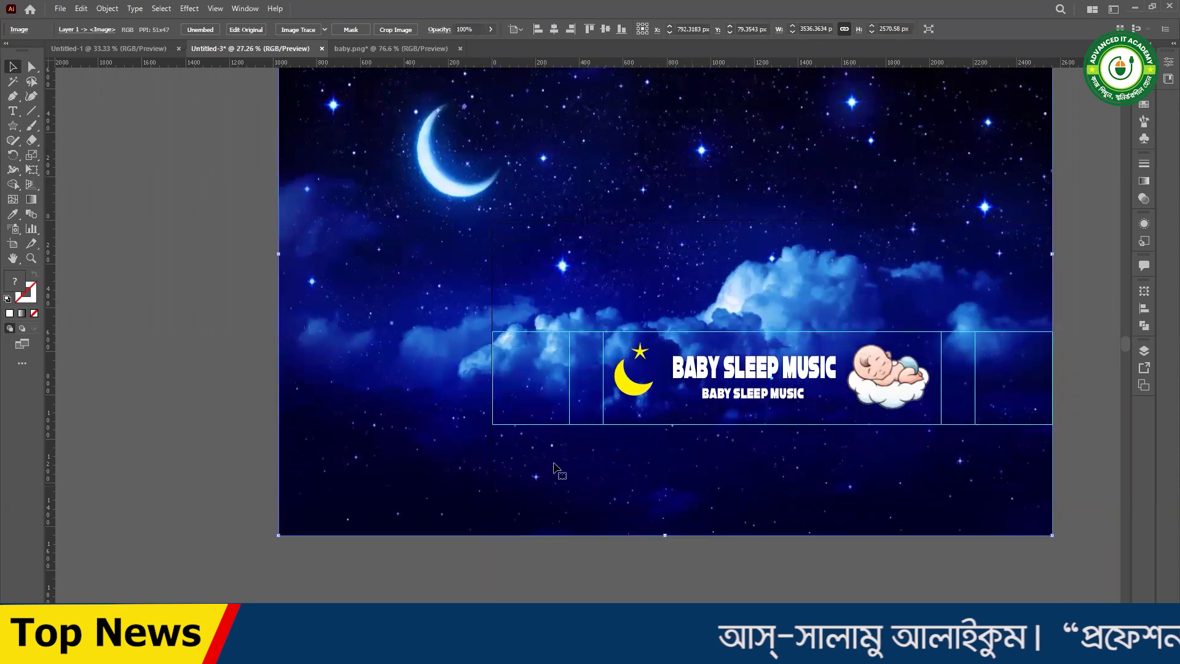
scroll(537, 375, down, 1)
scroll(537, 375, down, 1)
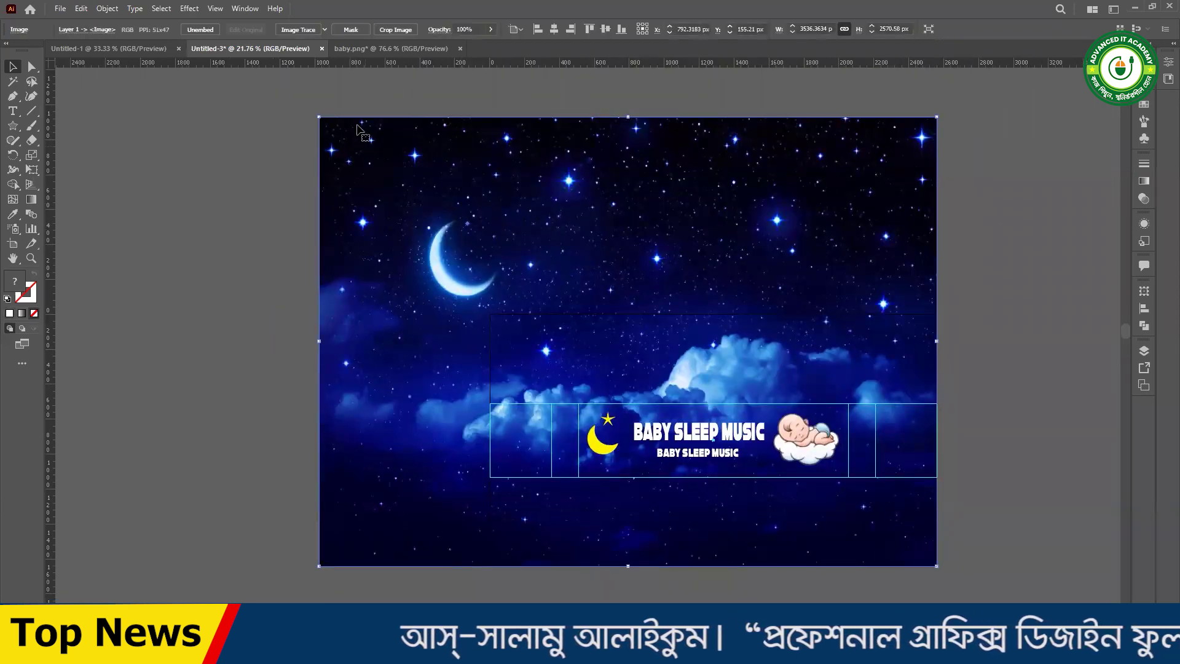
drag(319, 117, 277, 129)
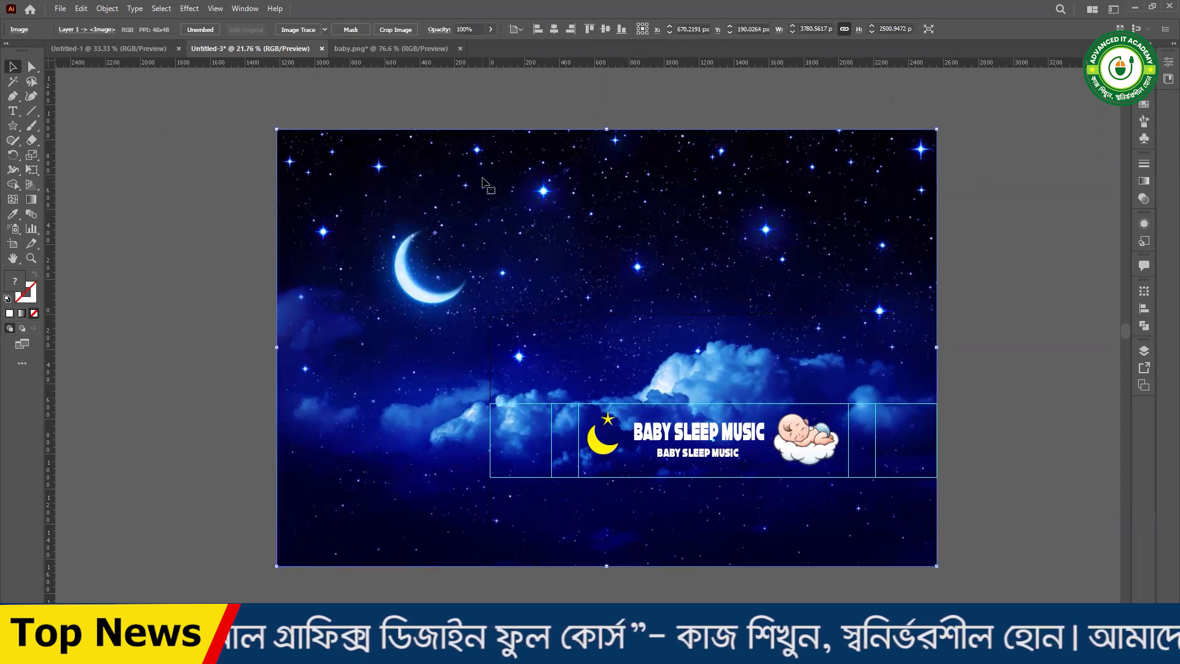
right_click(482, 178)
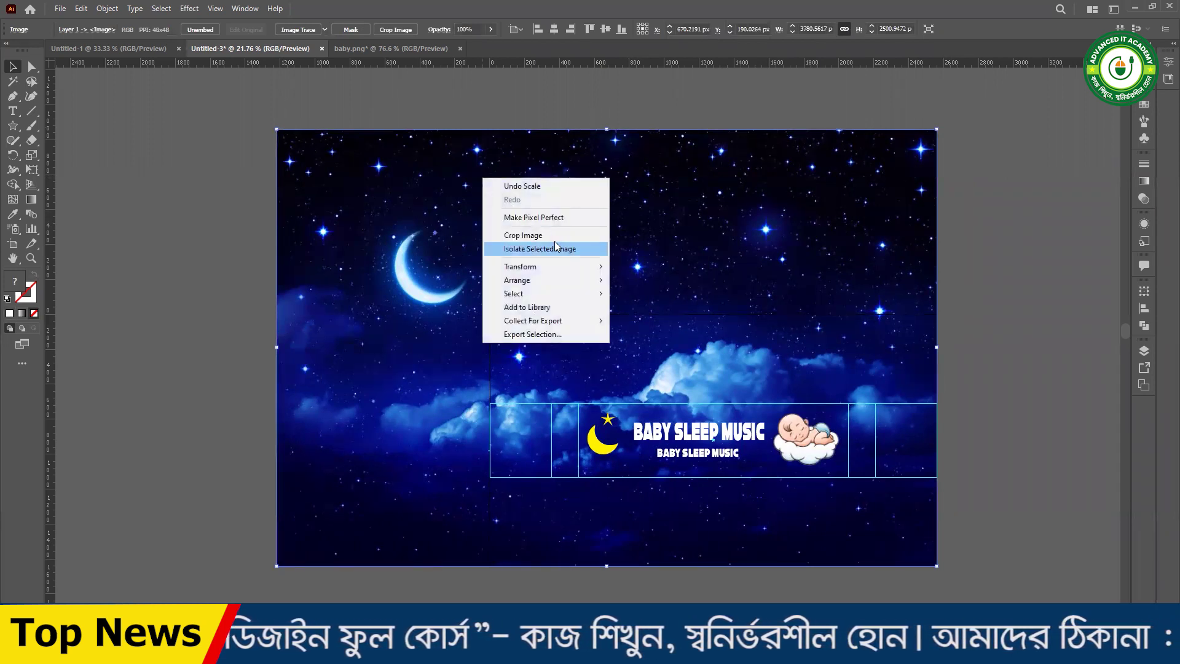
- Dismiss the context menu and take a screen snip of the control bar
click(223, 213)
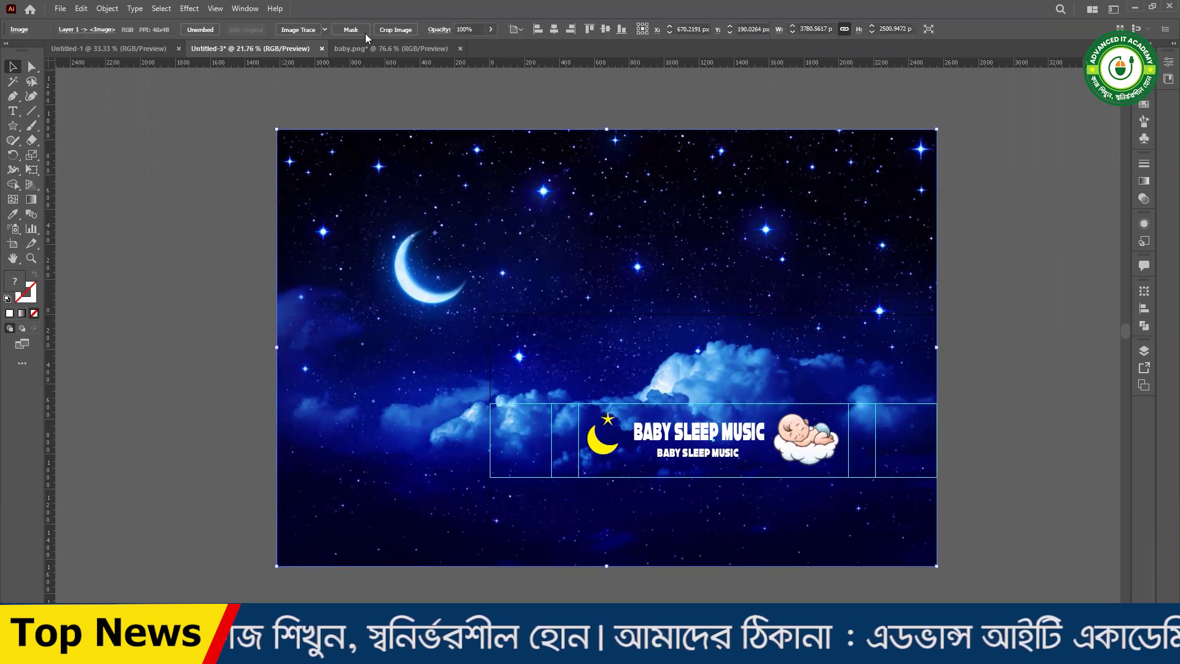
click(393, 29)
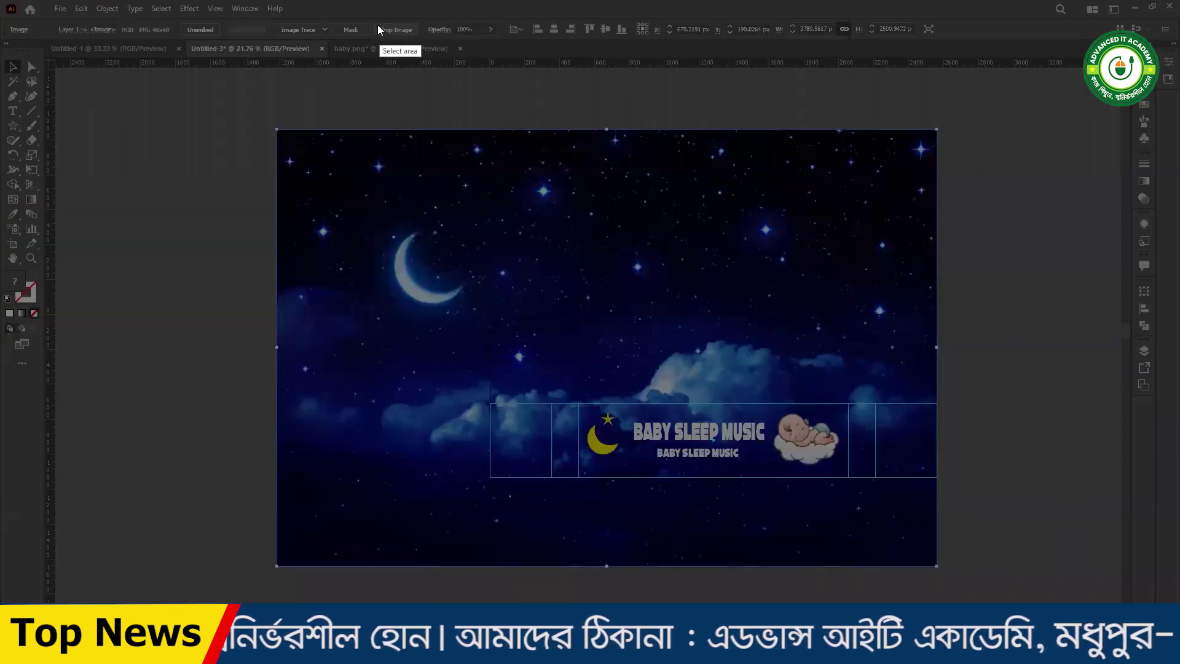
drag(369, 20, 420, 40)
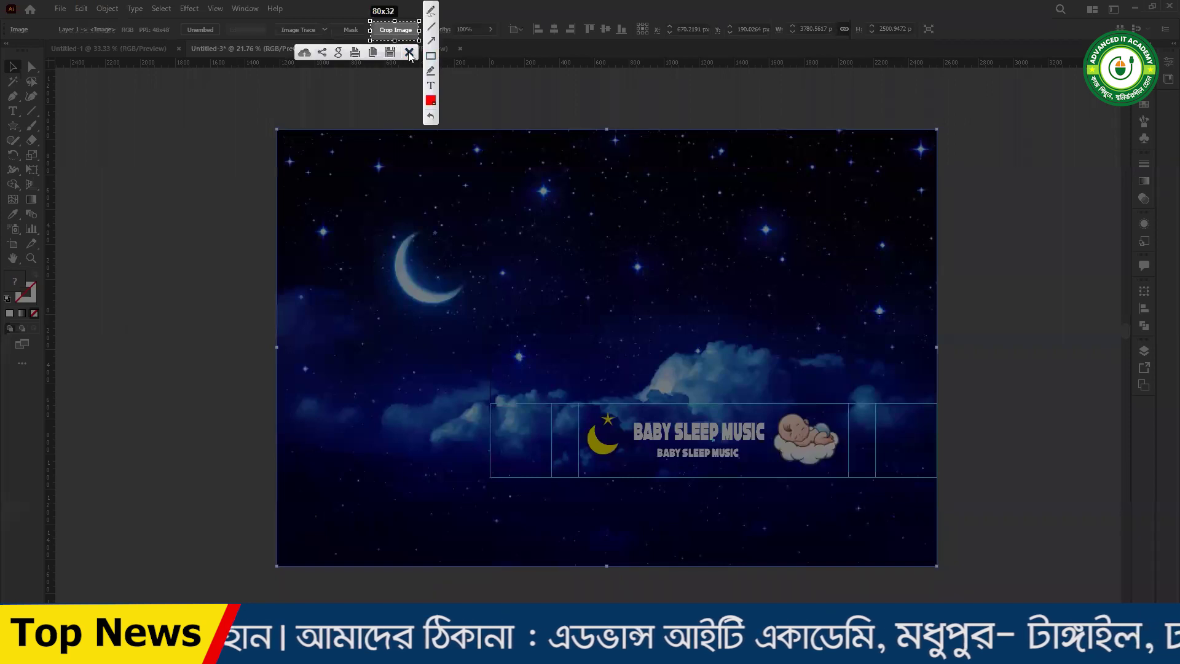
click(410, 53)
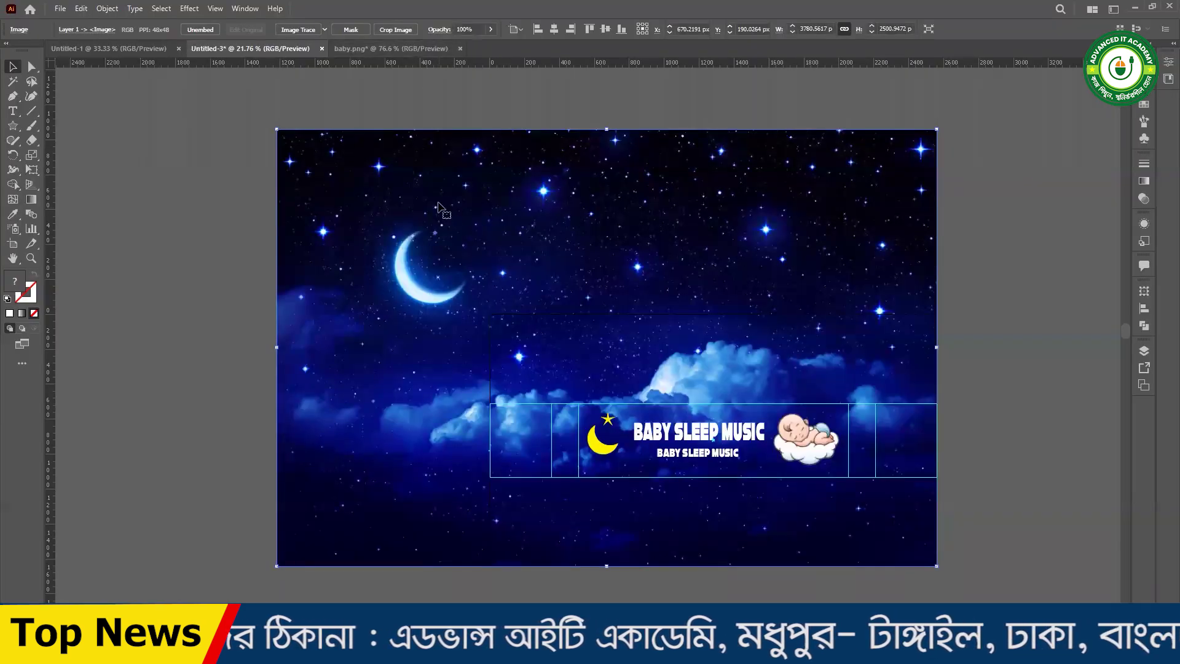
- Crop the night sky image to the banner edges and apply the crop
click(396, 29)
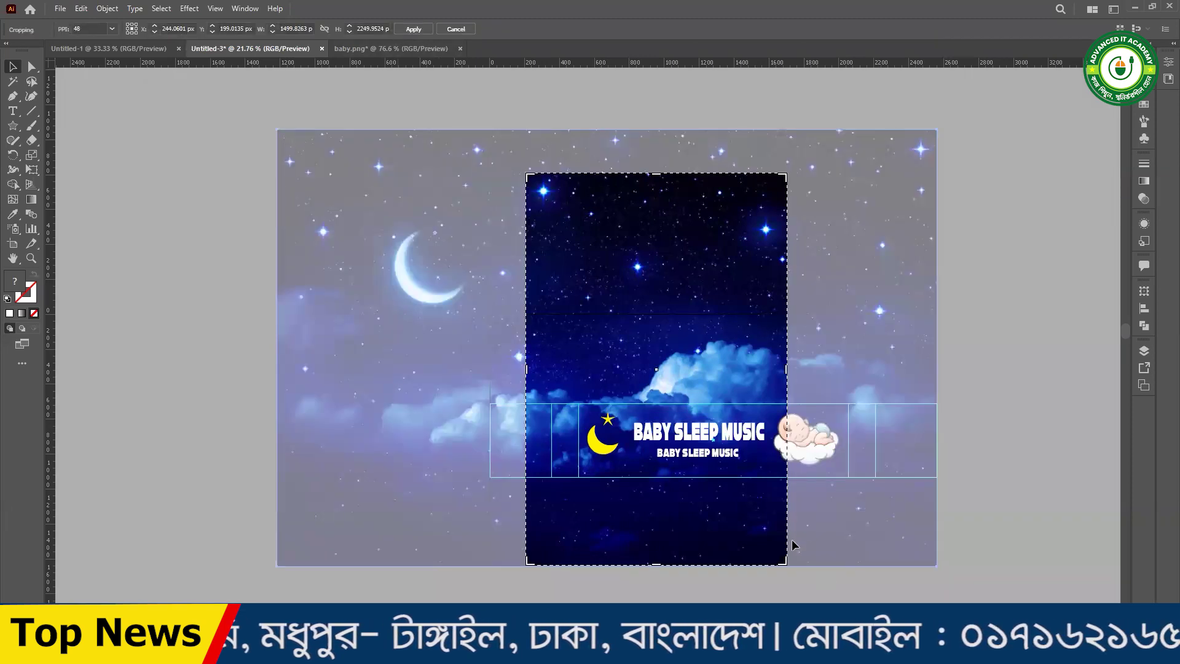
drag(787, 564, 937, 565)
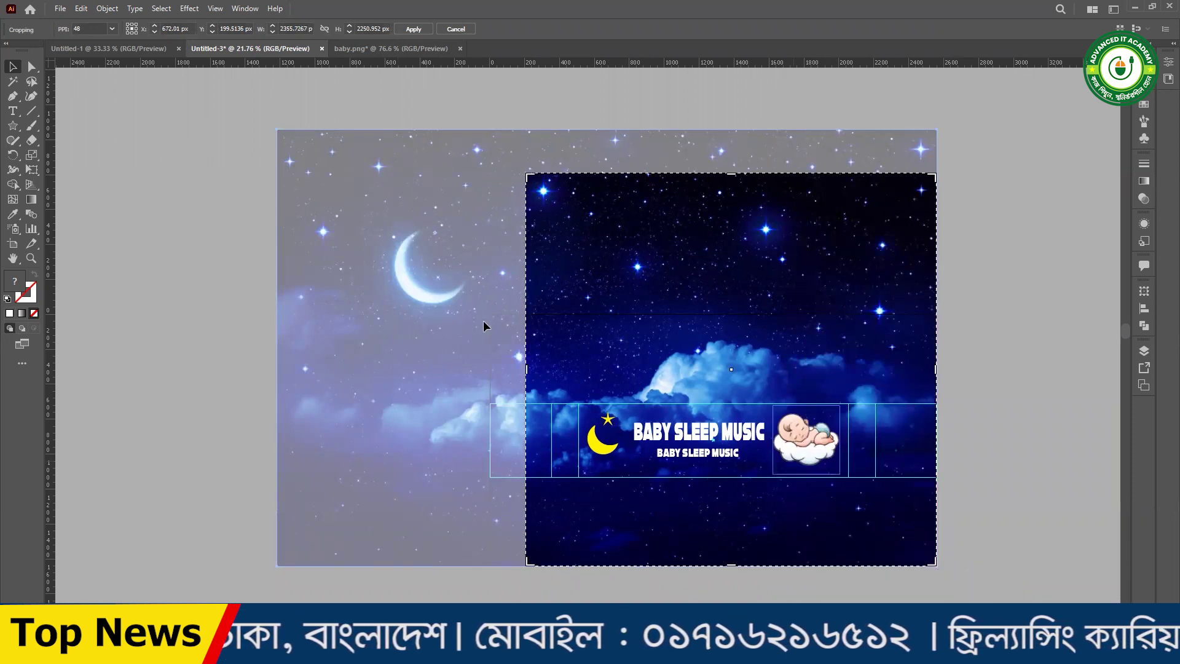
mouse_move(526, 175)
mouse_down()
mouse_move(490, 325)
mouse_move(491, 316)
mouse_up()
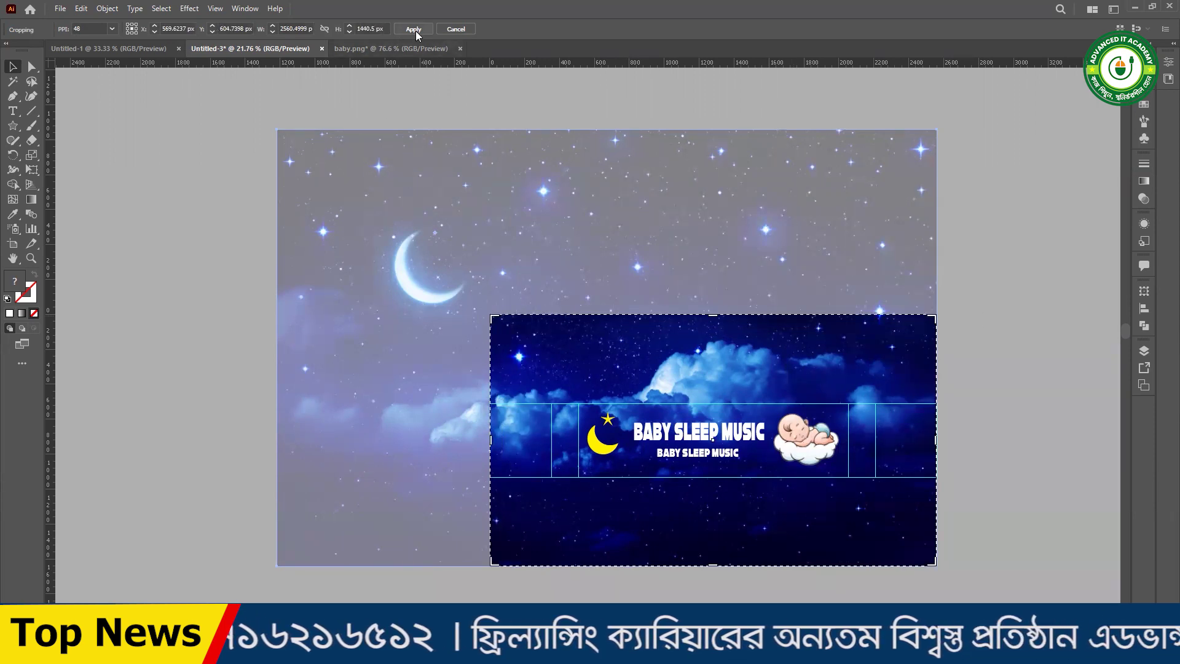
key(F1)
drag(394, 16, 431, 43)
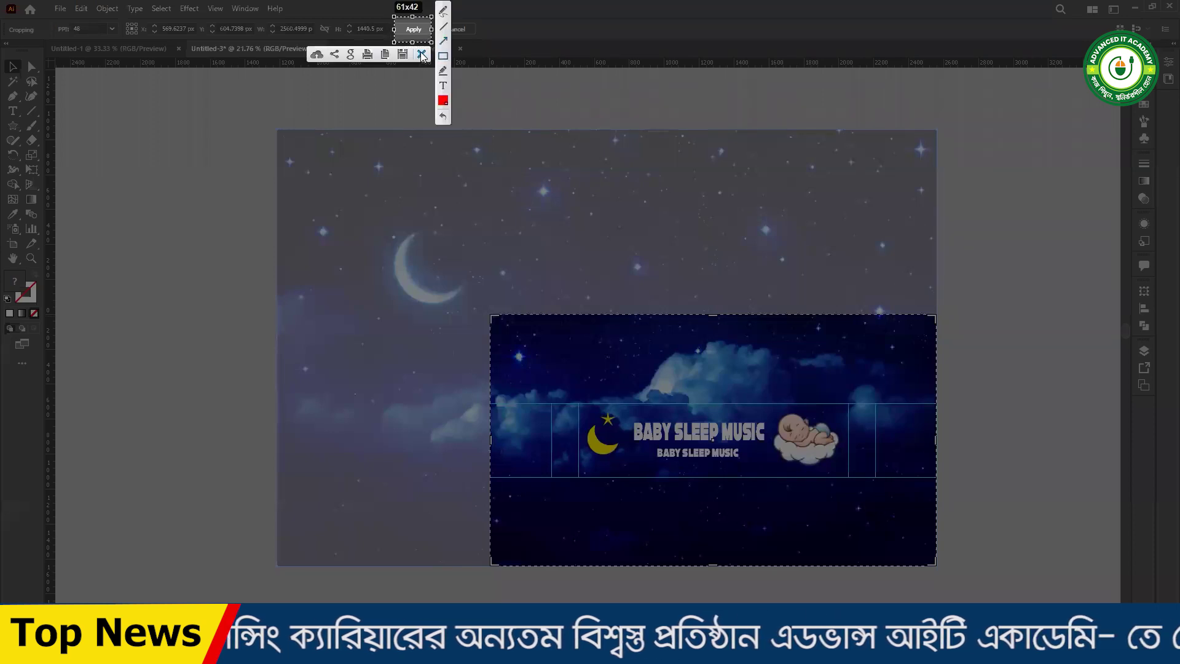
click(422, 55)
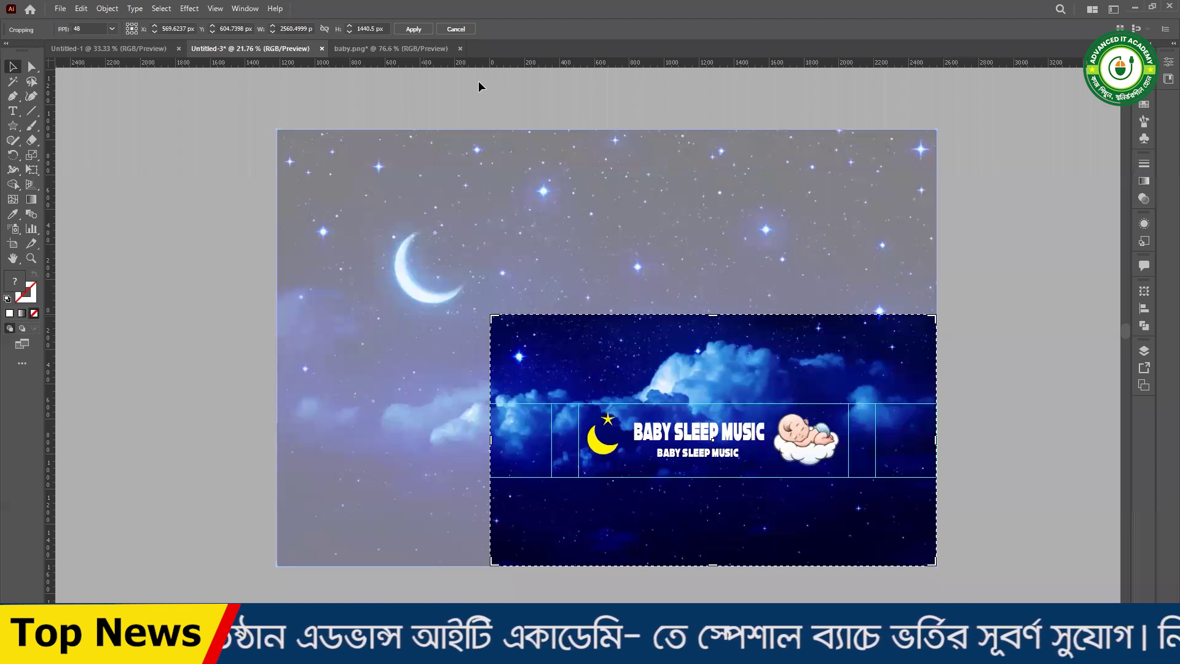
key(Return)
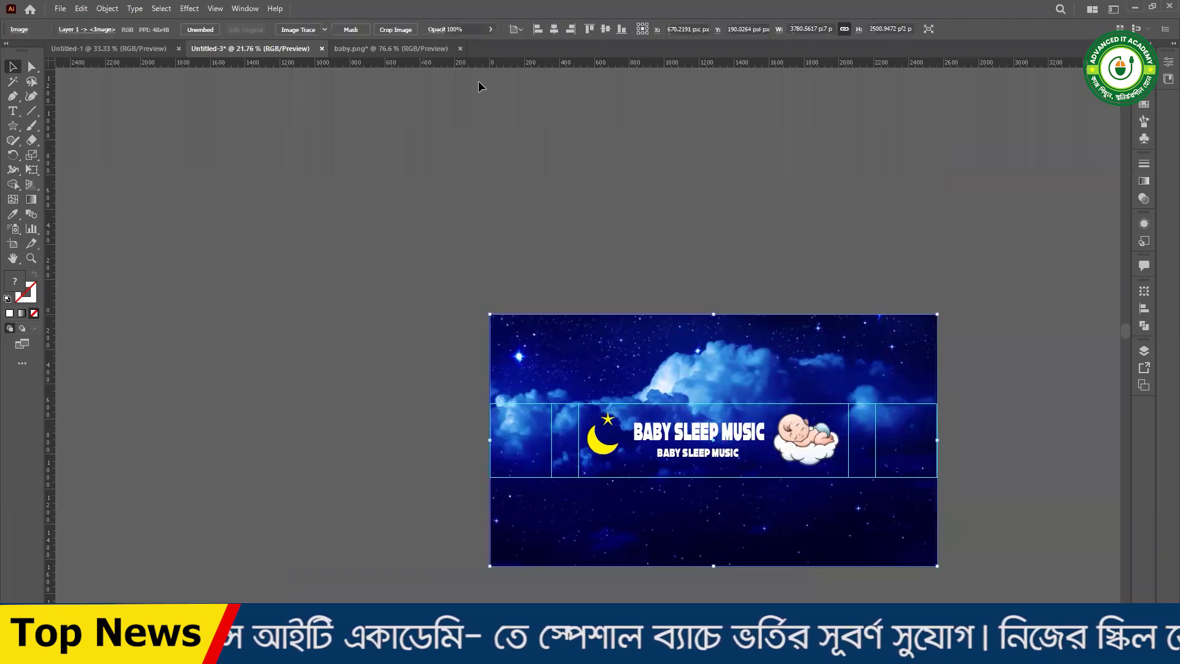
- Move the safe-area guide off the banner artwork and deselect everything
click(556, 196)
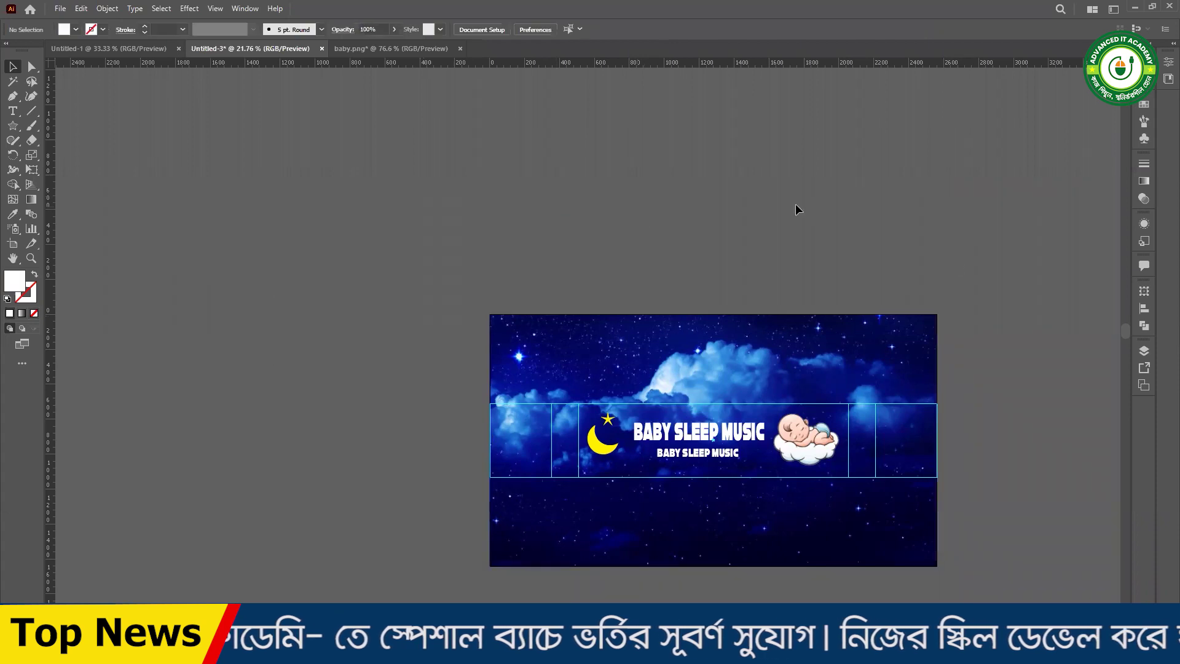
scroll(420, 251, down, 2)
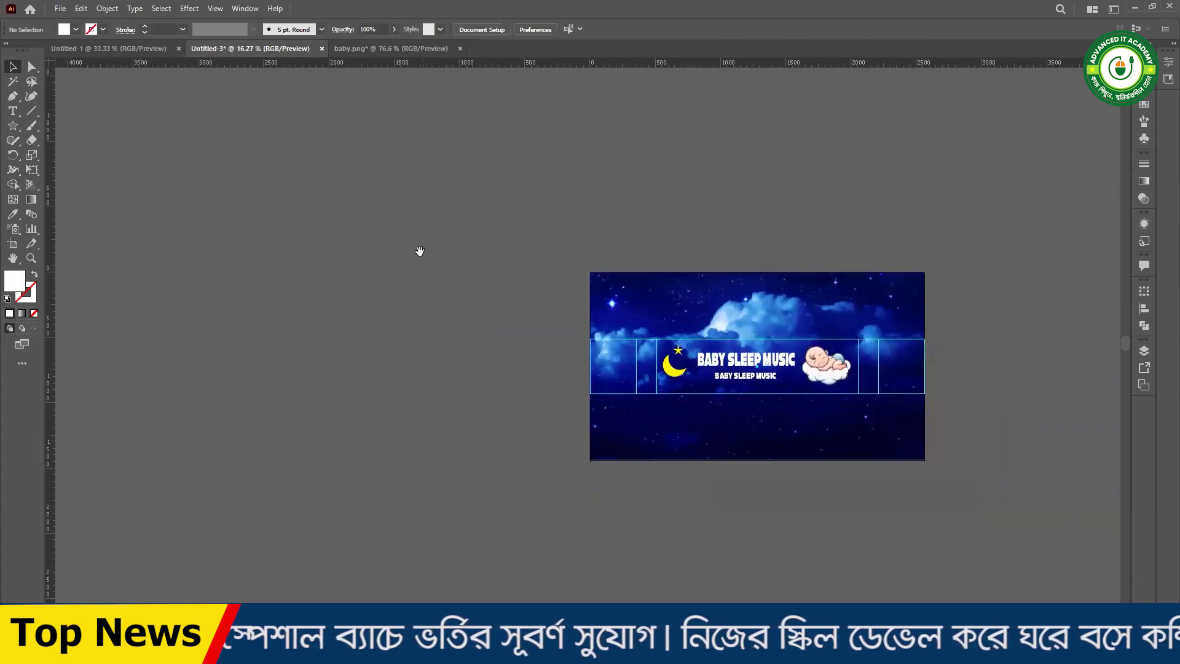
mouse_move(760, 416)
mouse_down()
mouse_move(326, 323)
mouse_move(621, 394)
mouse_up()
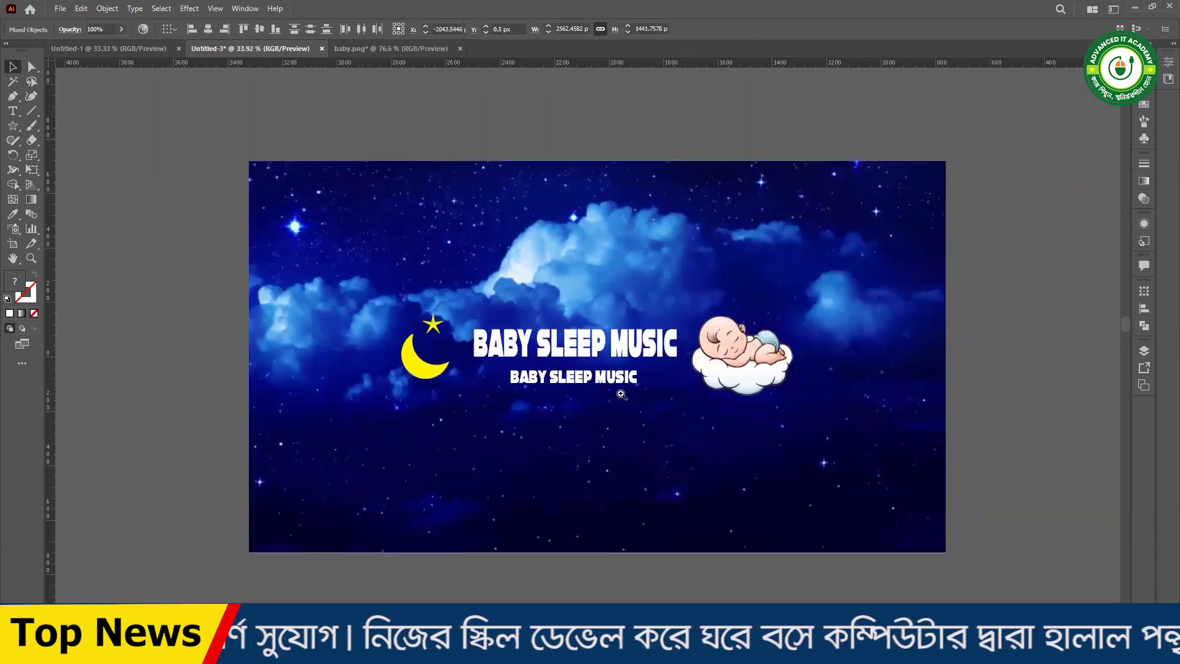
click(1014, 359)
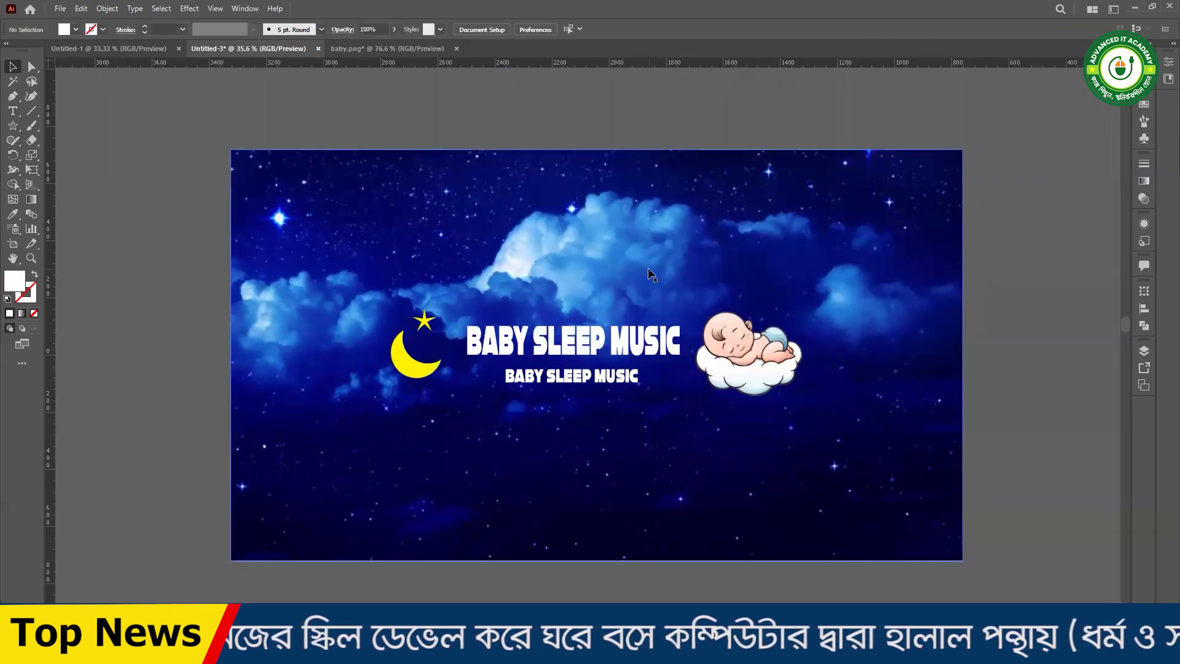
- Try a yellow fill on the BABY SLEEP MUSIC title, then undo it to keep it white
click(600, 338)
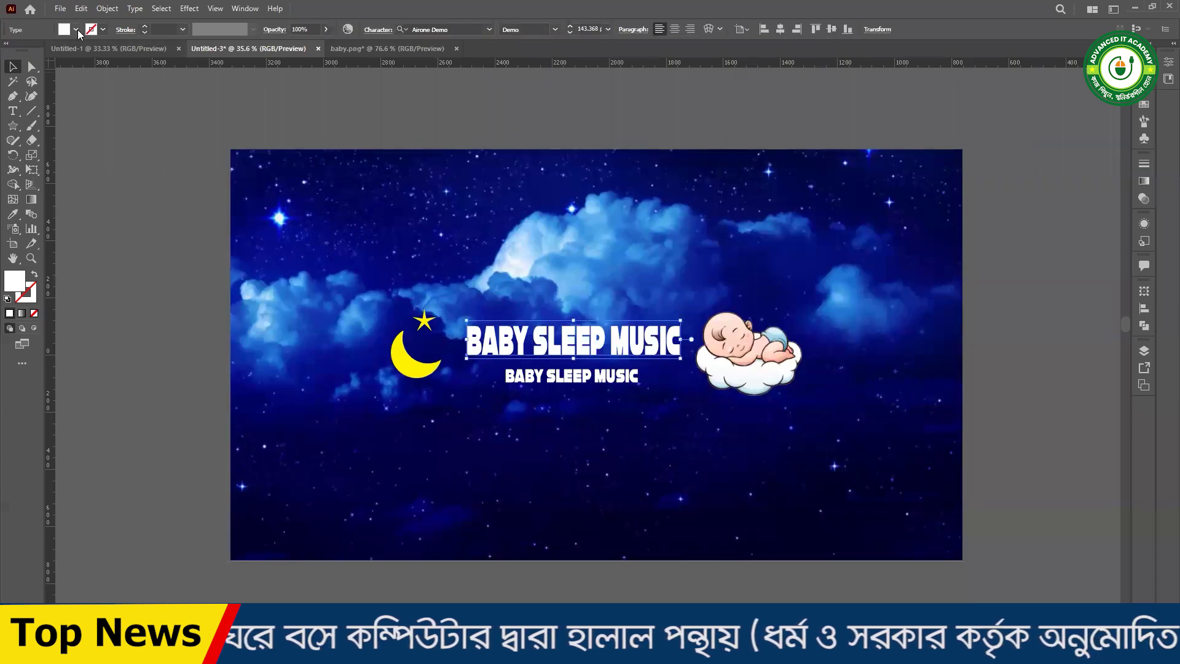
click(76, 30)
click(51, 49)
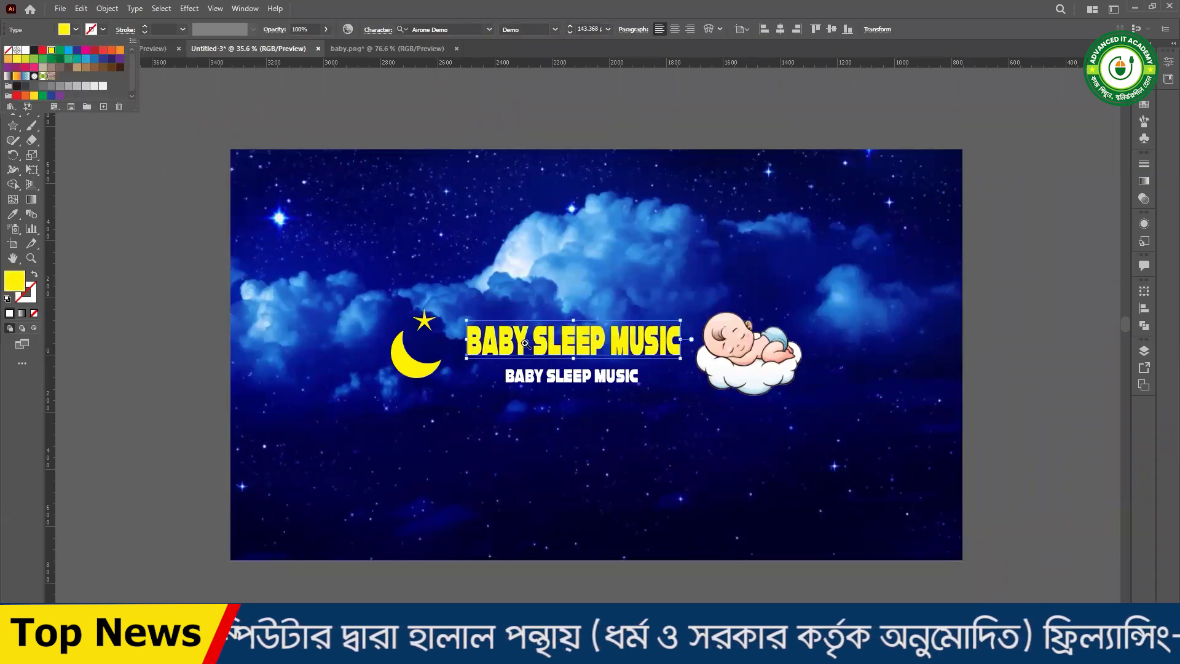
scroll(488, 344, up, 2)
scroll(488, 344, up, 2)
key(ctrl+z)
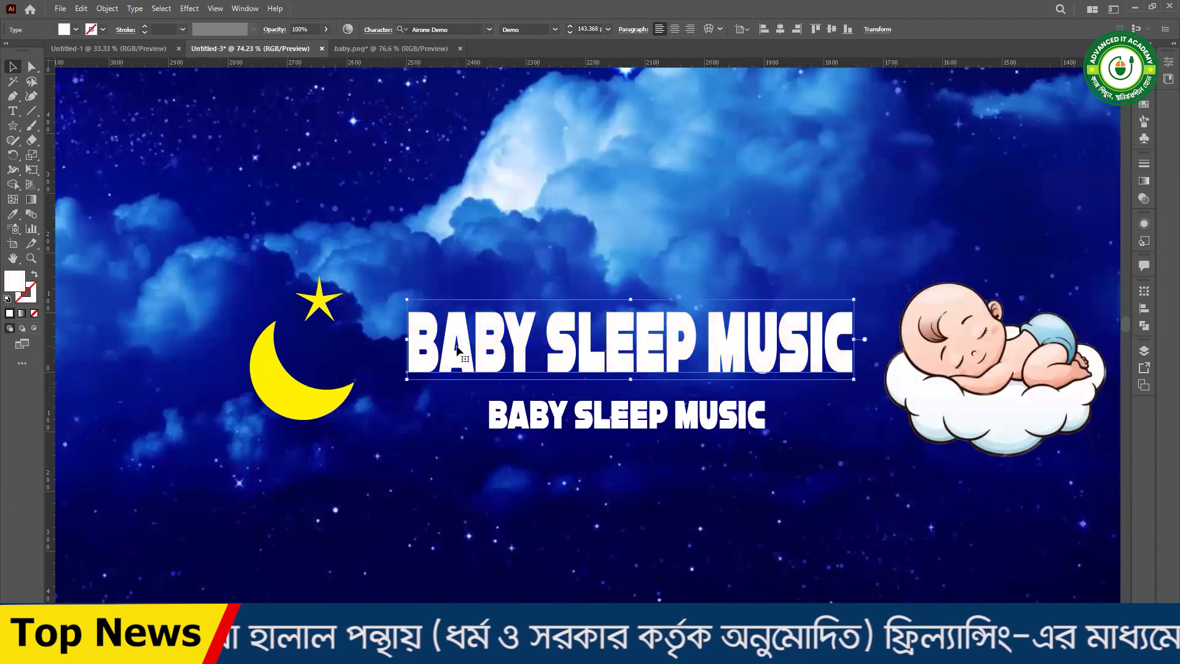
- Colour the A of BABY magenta in the title text
double_click(458, 352)
drag(408, 345, 439, 344)
click(75, 29)
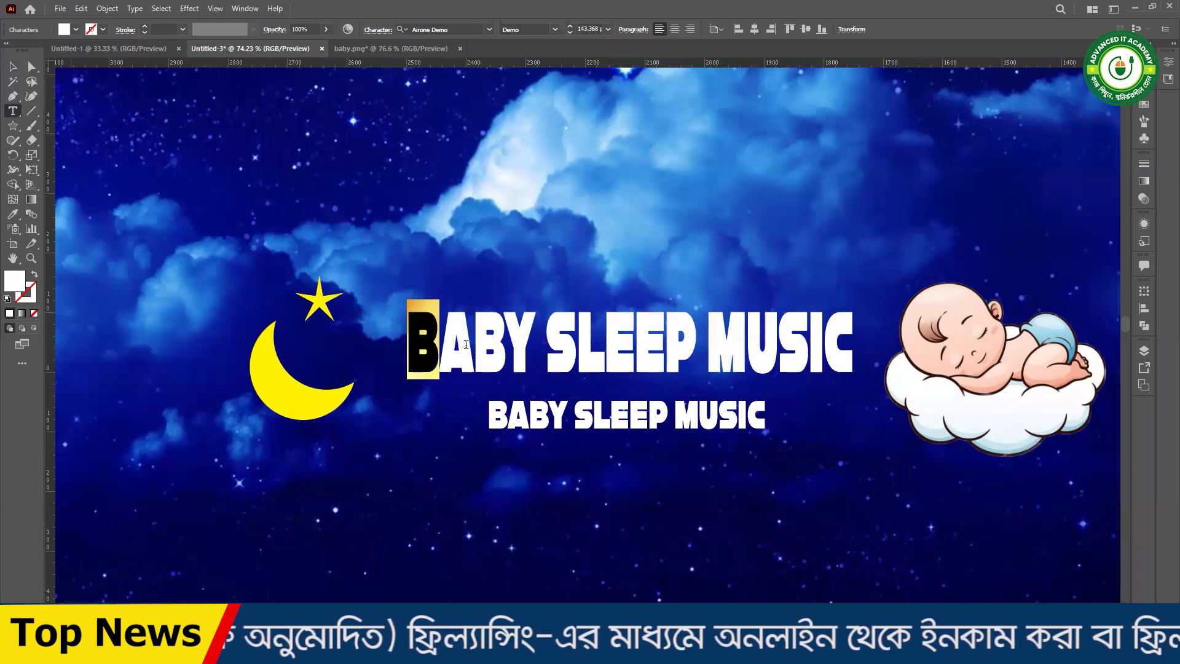
drag(439, 344, 474, 345)
click(75, 30)
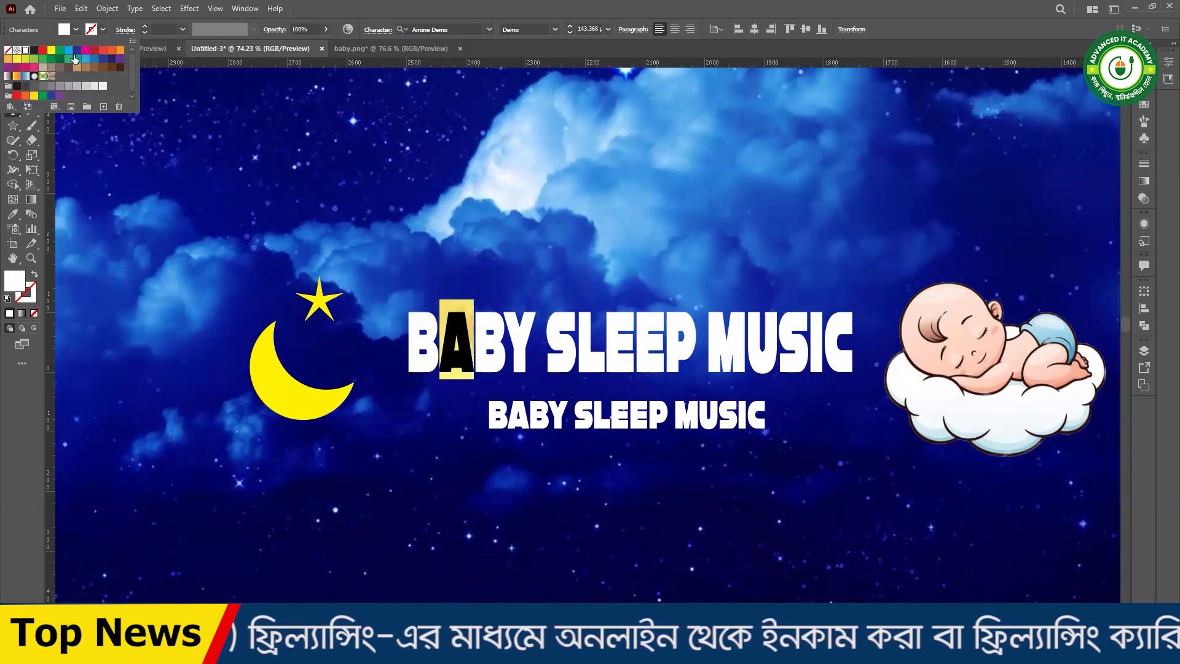
click(75, 59)
click(511, 346)
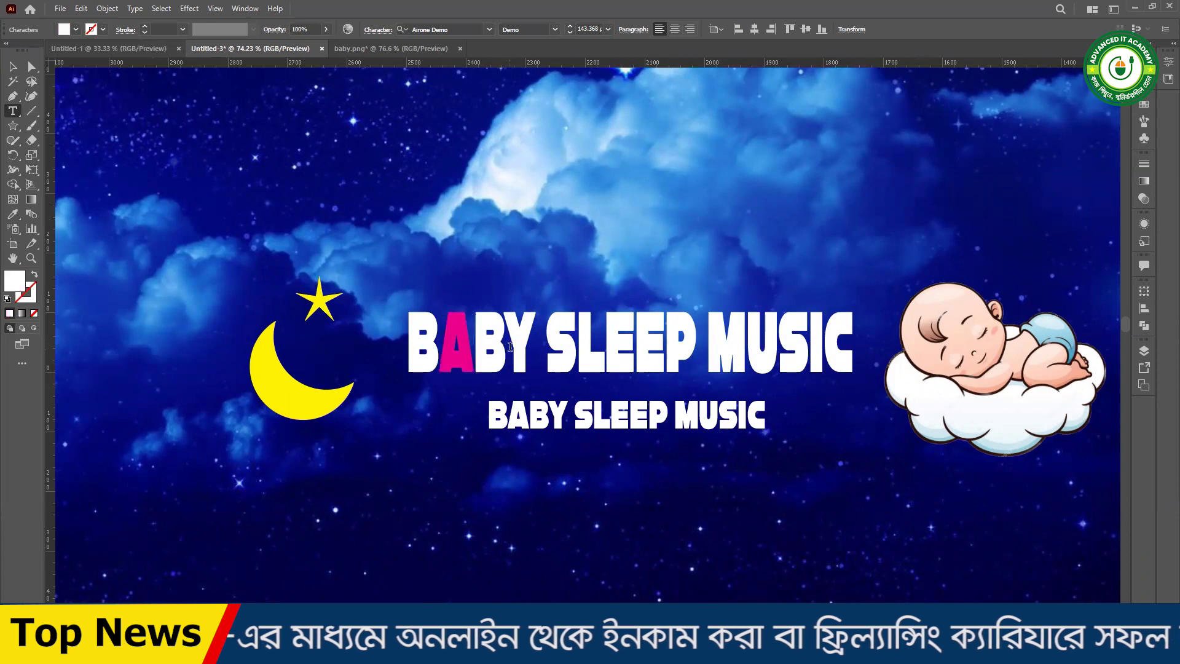
- Colour the Y of BABY red, after briefly trying dark blue
drag(474, 345, 505, 345)
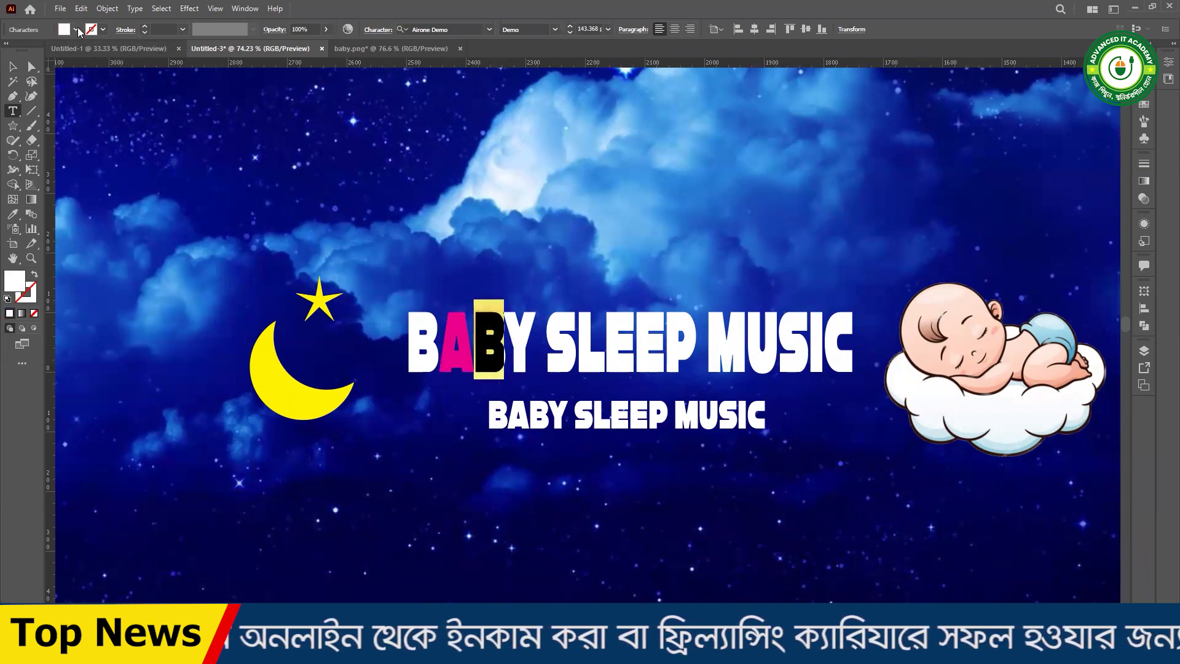
click(511, 316)
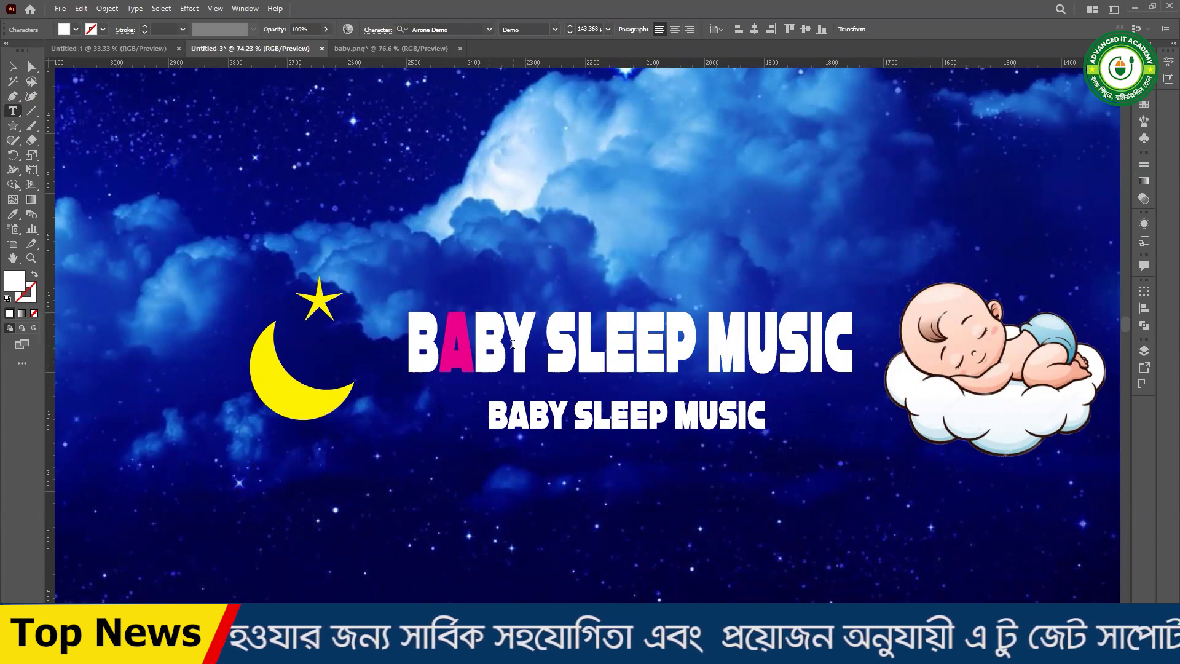
drag(511, 341, 526, 342)
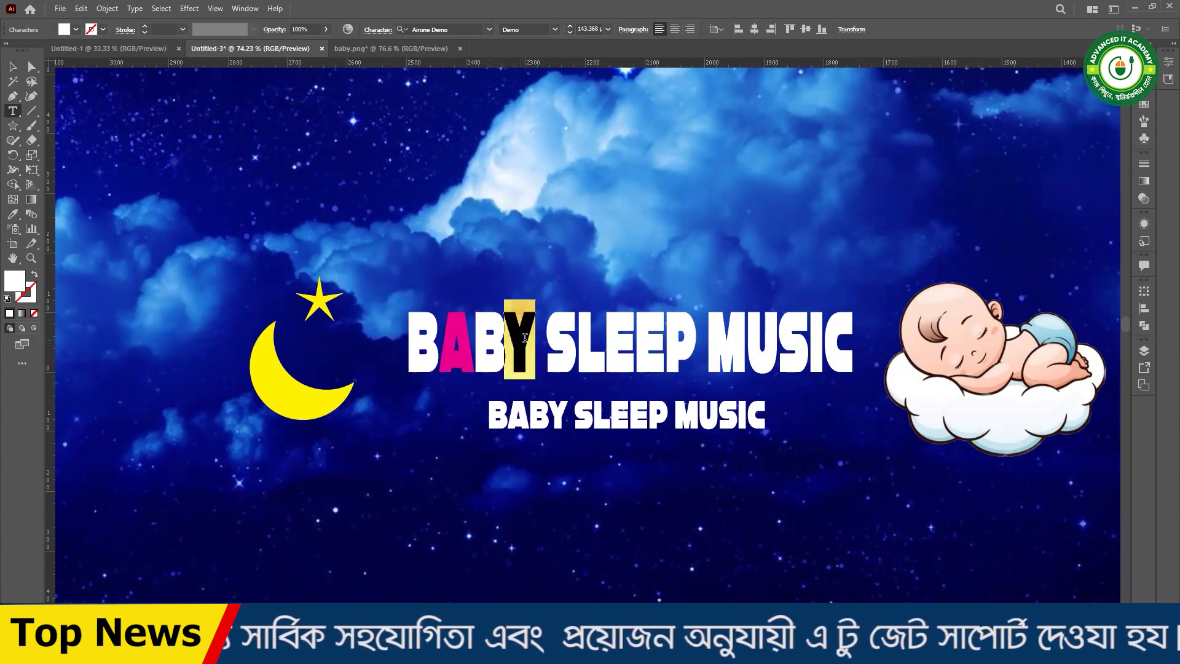
click(508, 338)
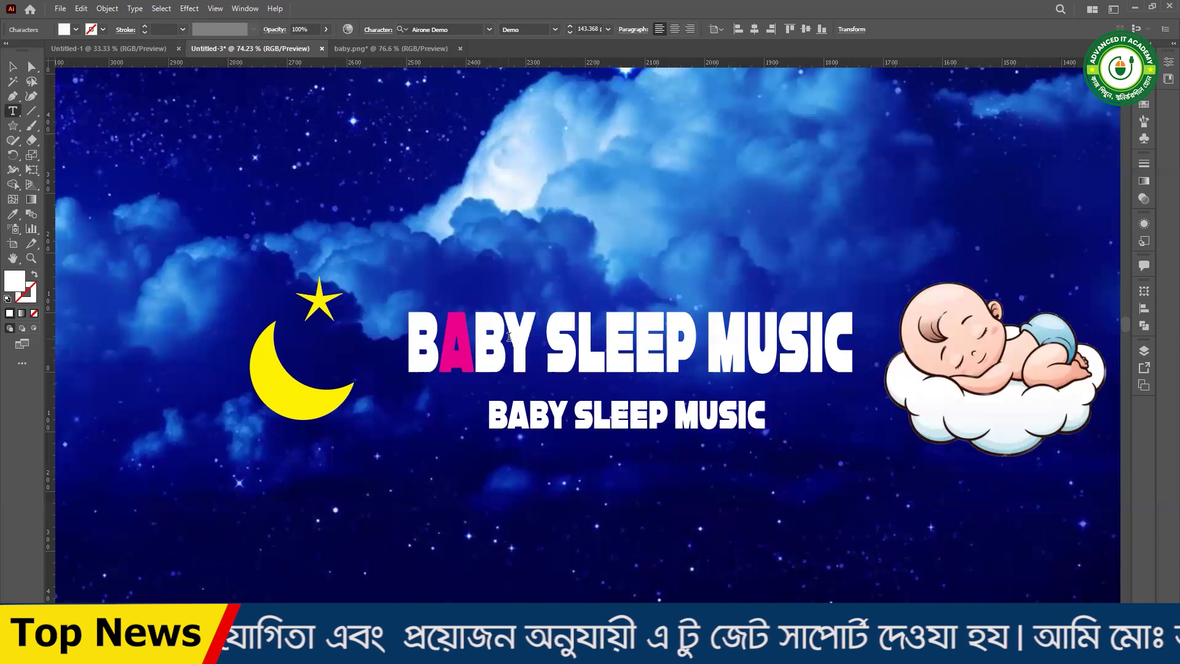
drag(520, 337, 527, 337)
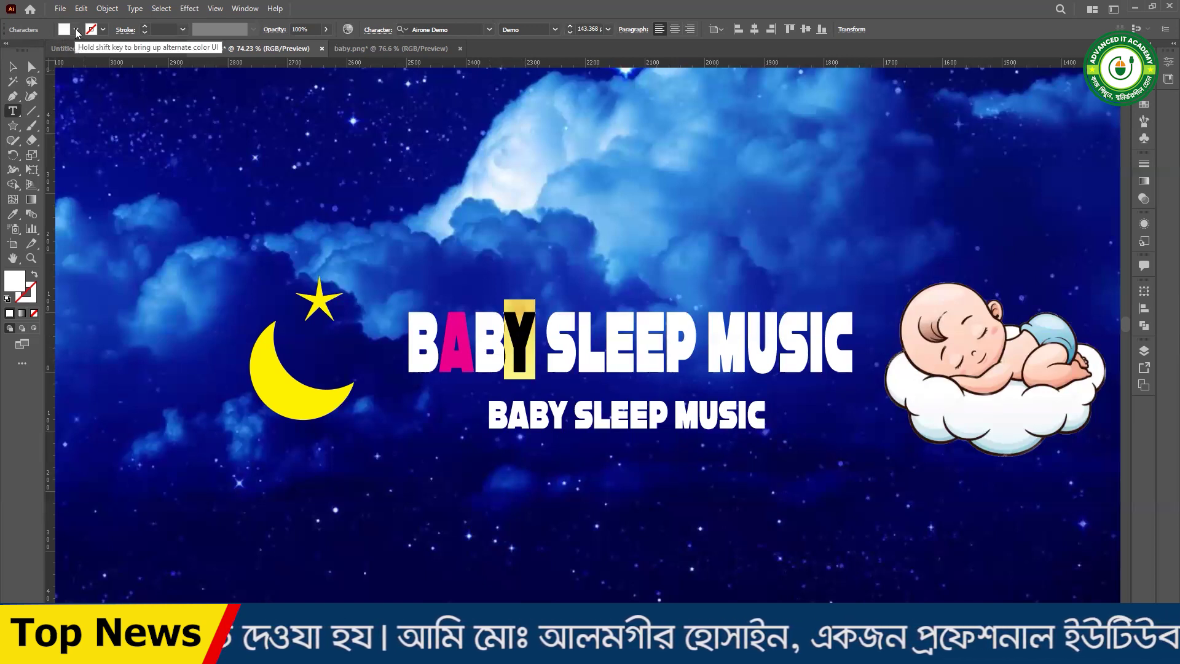
click(76, 30)
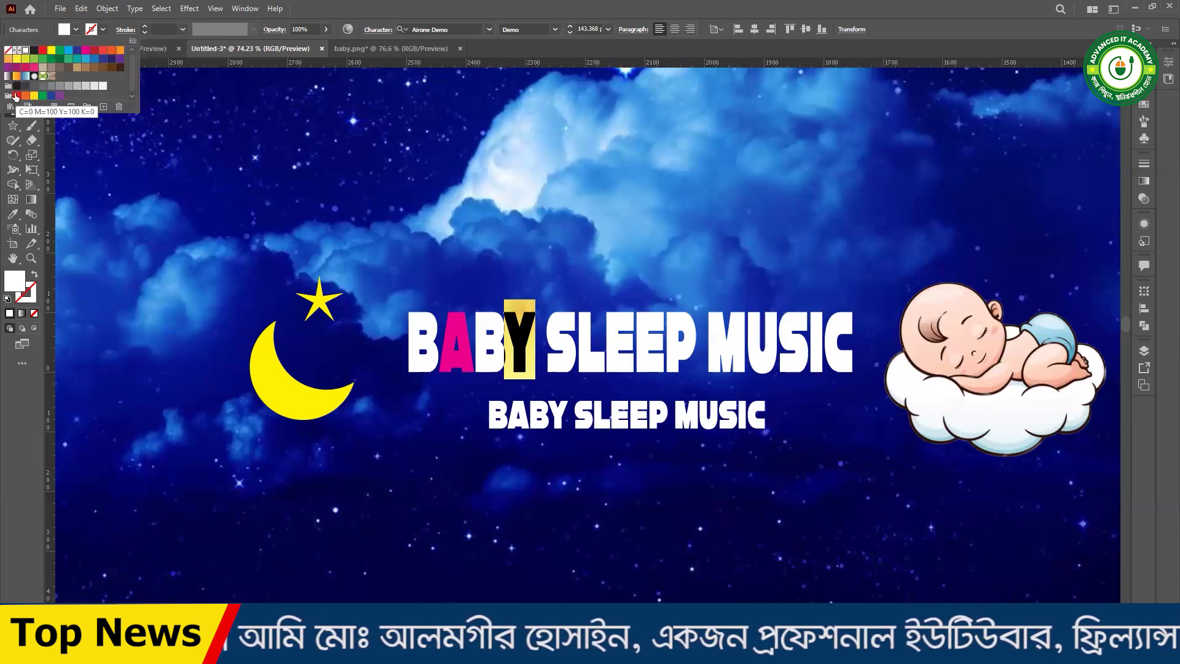
click(94, 51)
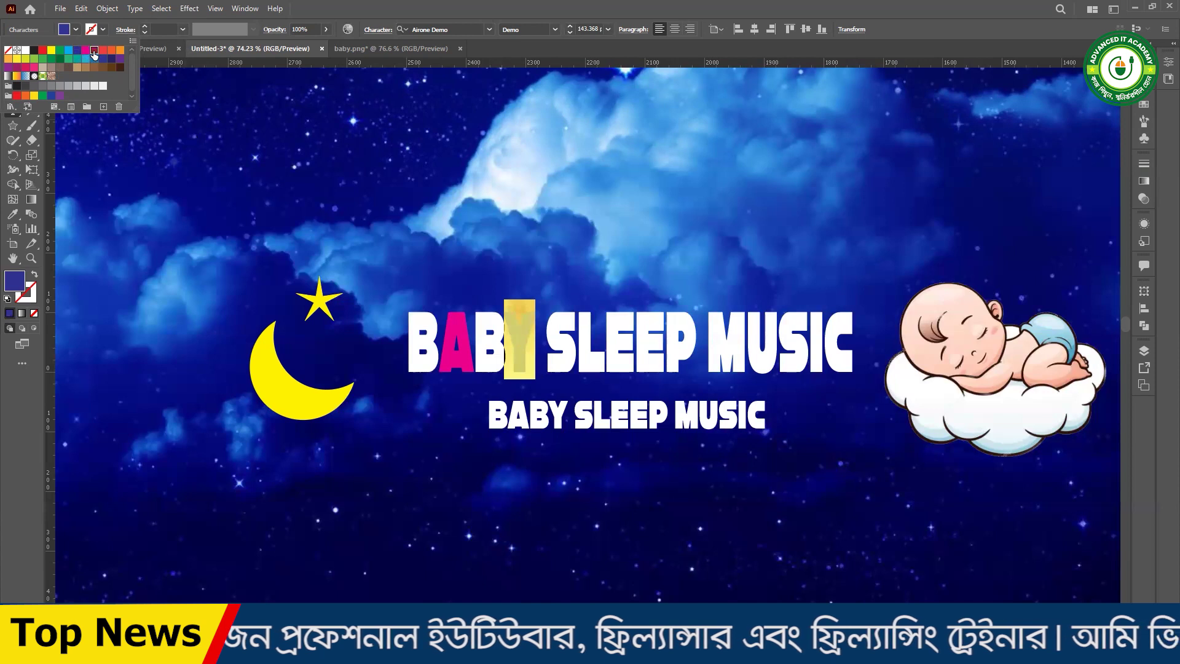
click(520, 343)
- Colour the second B of BABY yellow and select the L of SLEEP
key(shift+Left)
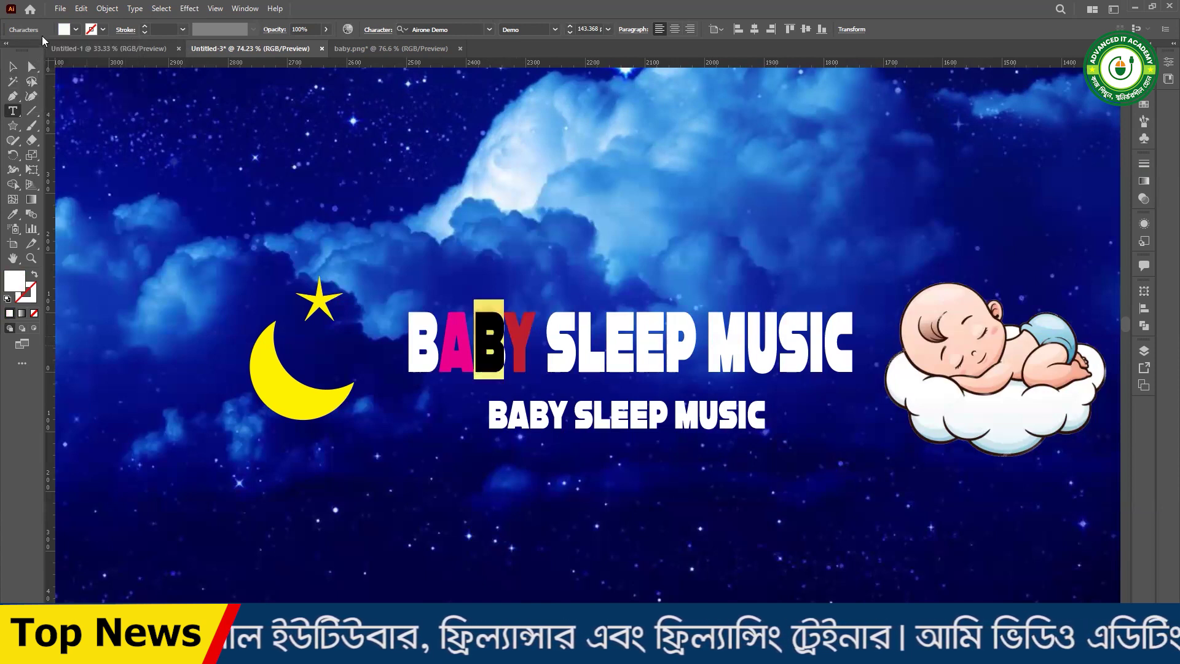
click(75, 30)
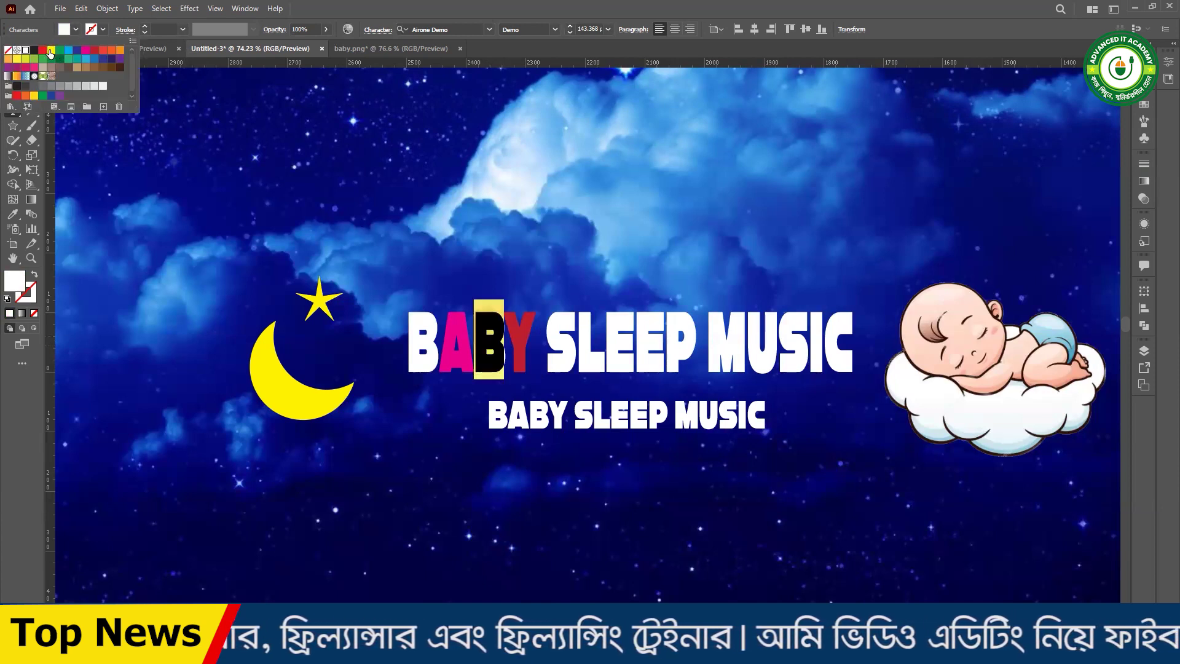
click(50, 51)
key(Escape)
drag(577, 344, 594, 344)
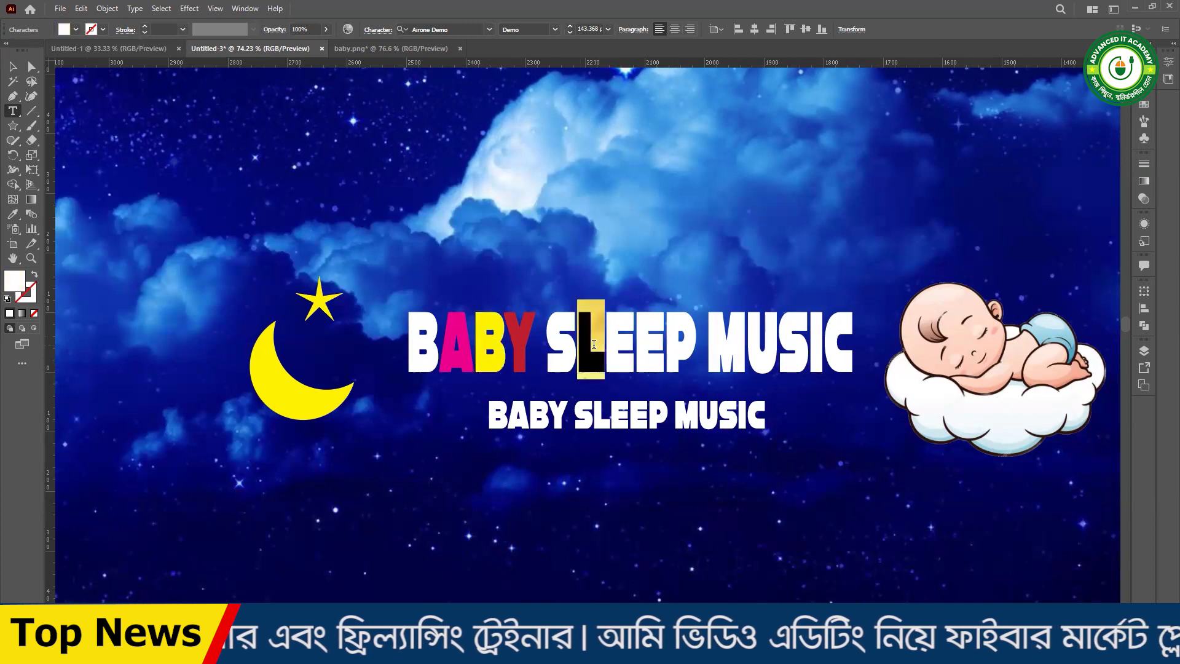
- Colour the L of SLEEP cyan
click(75, 29)
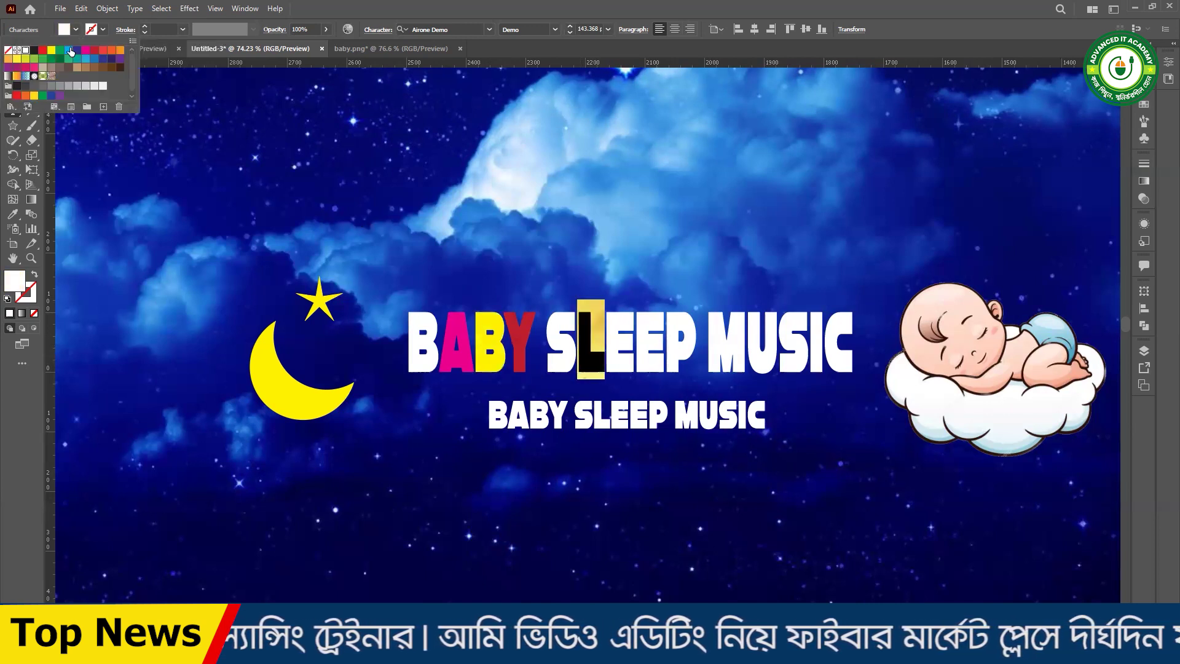
click(70, 50)
key(Escape)
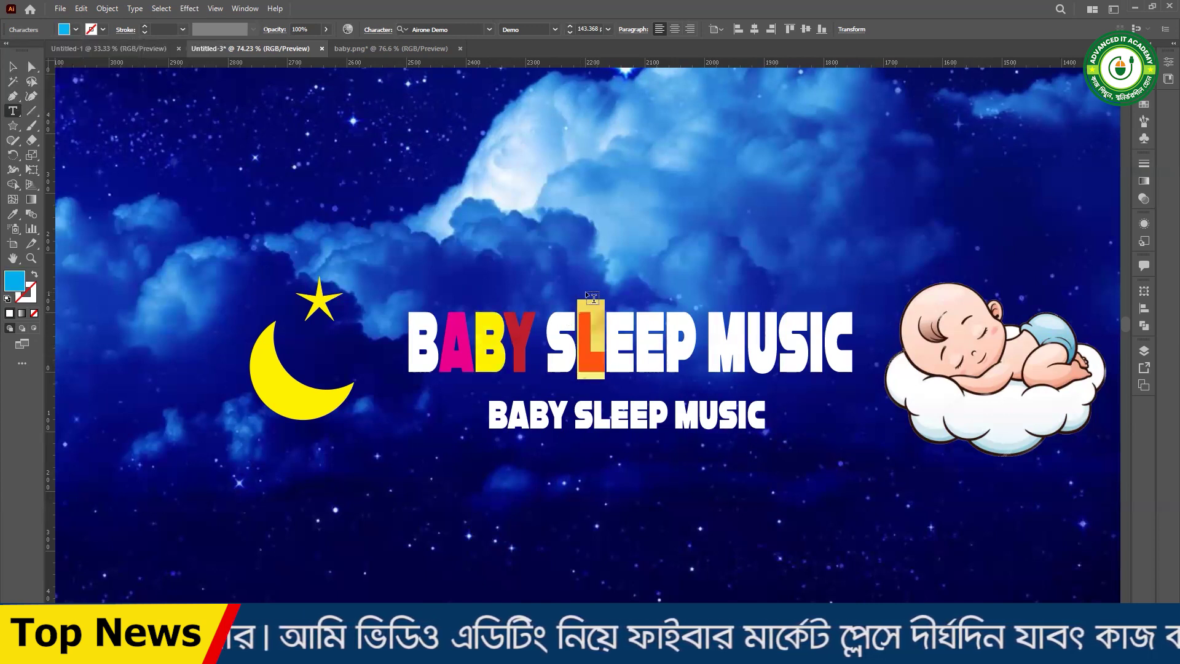
ctrl+click(592, 298)
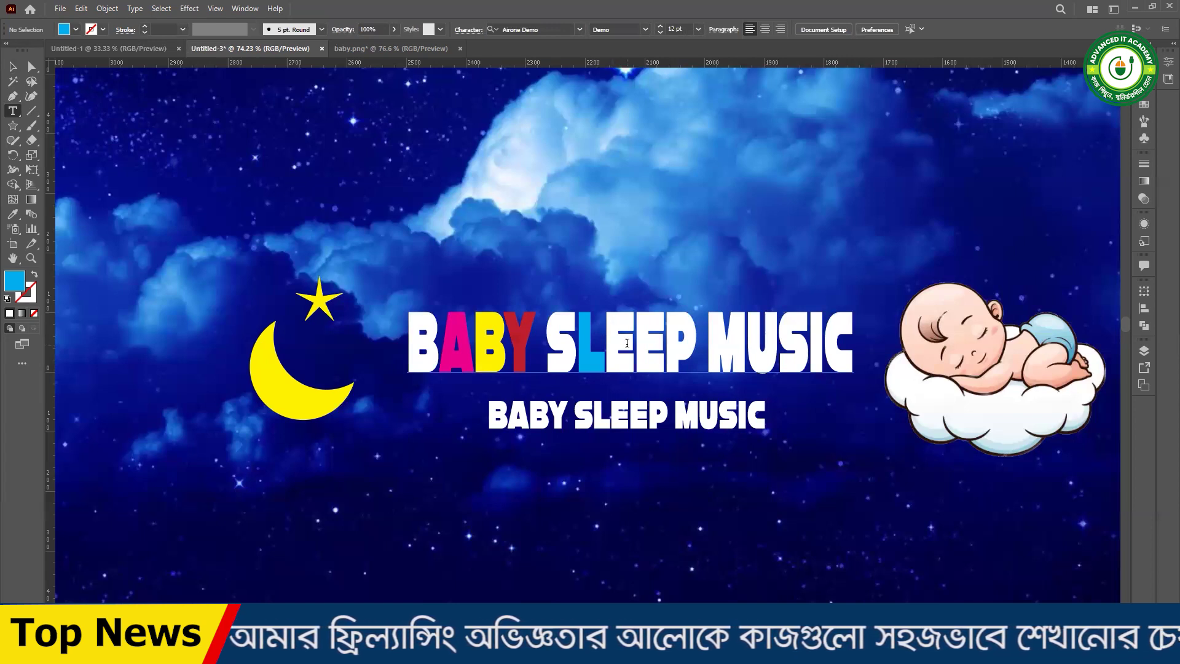
- Colour the first E of SLEEP orange
click(605, 340)
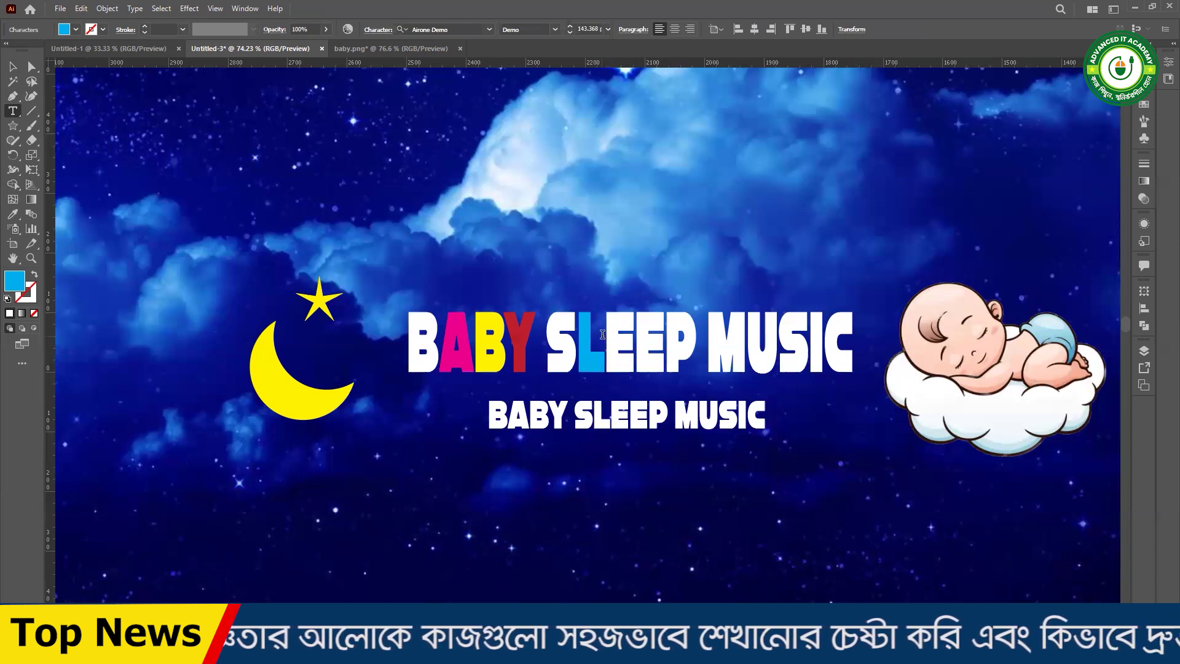
drag(614, 333, 623, 336)
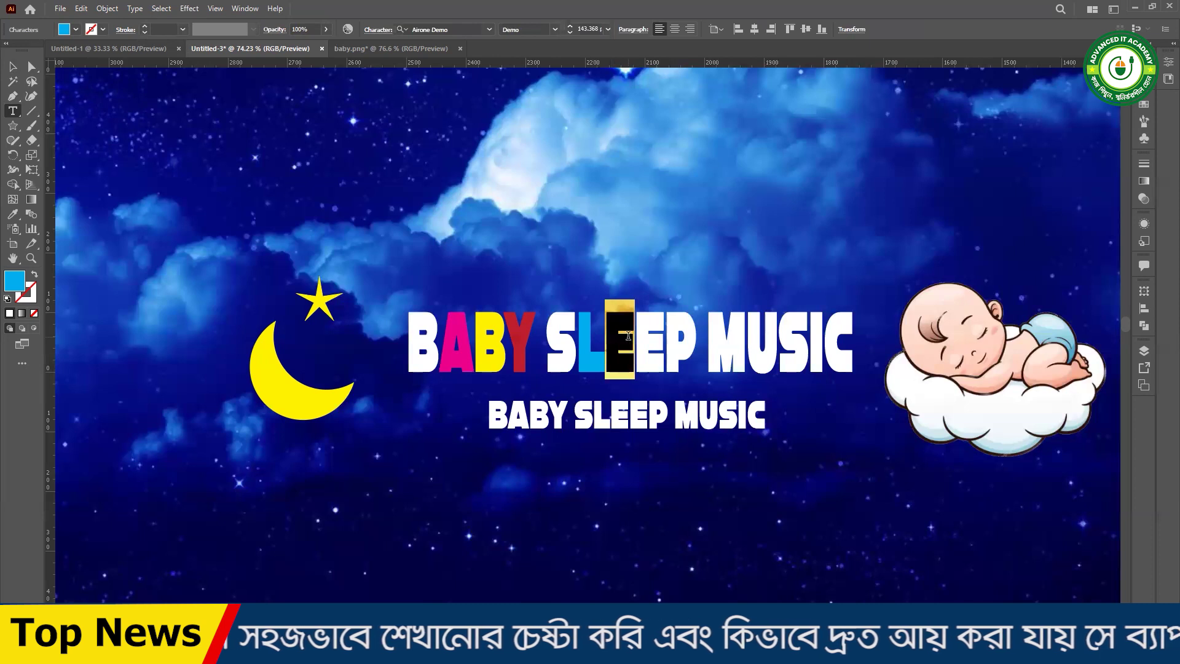
mouse_move(624, 336)
mouse_down()
mouse_move(737, 336)
mouse_move(637, 349)
mouse_up()
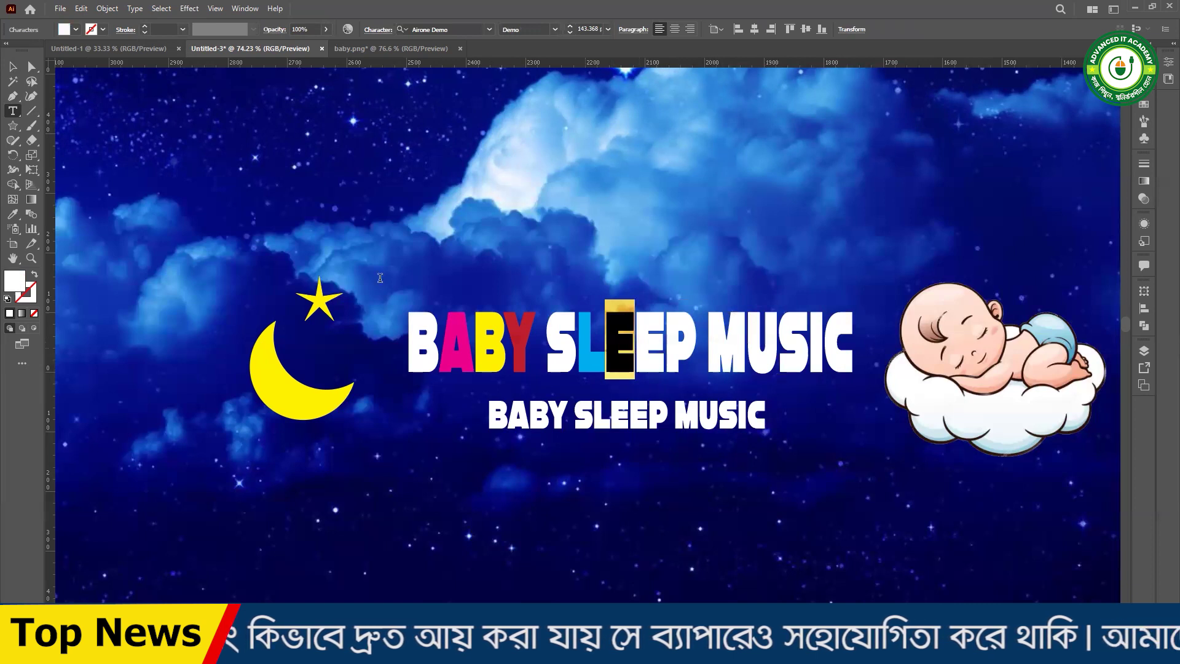
click(76, 31)
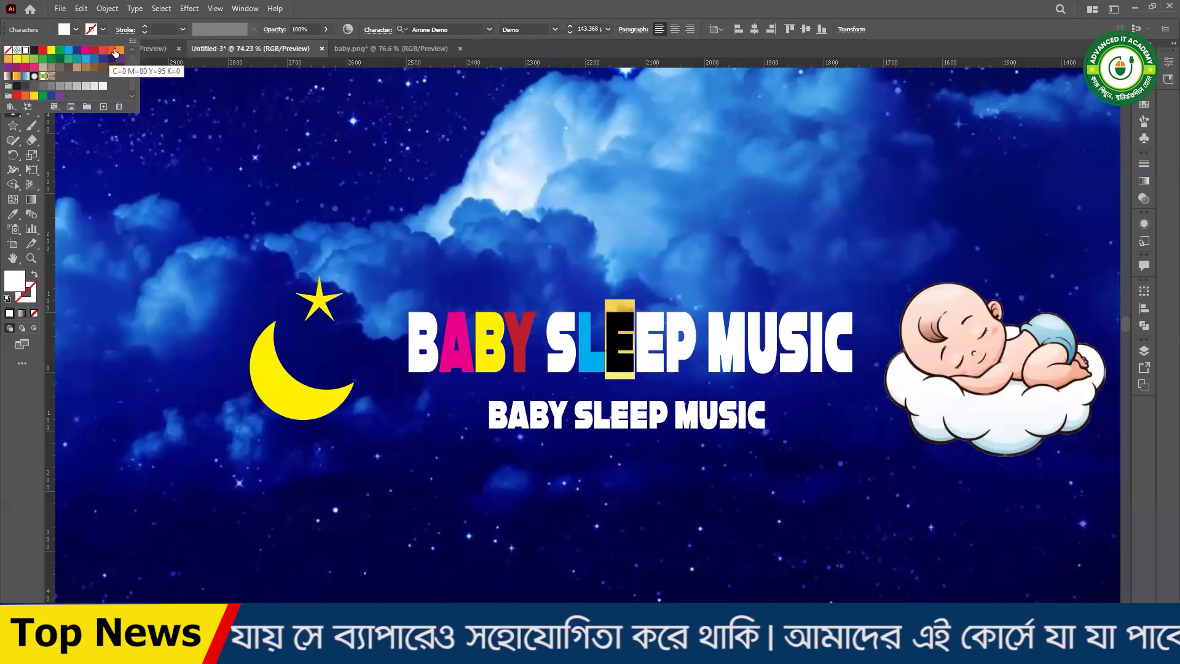
click(113, 50)
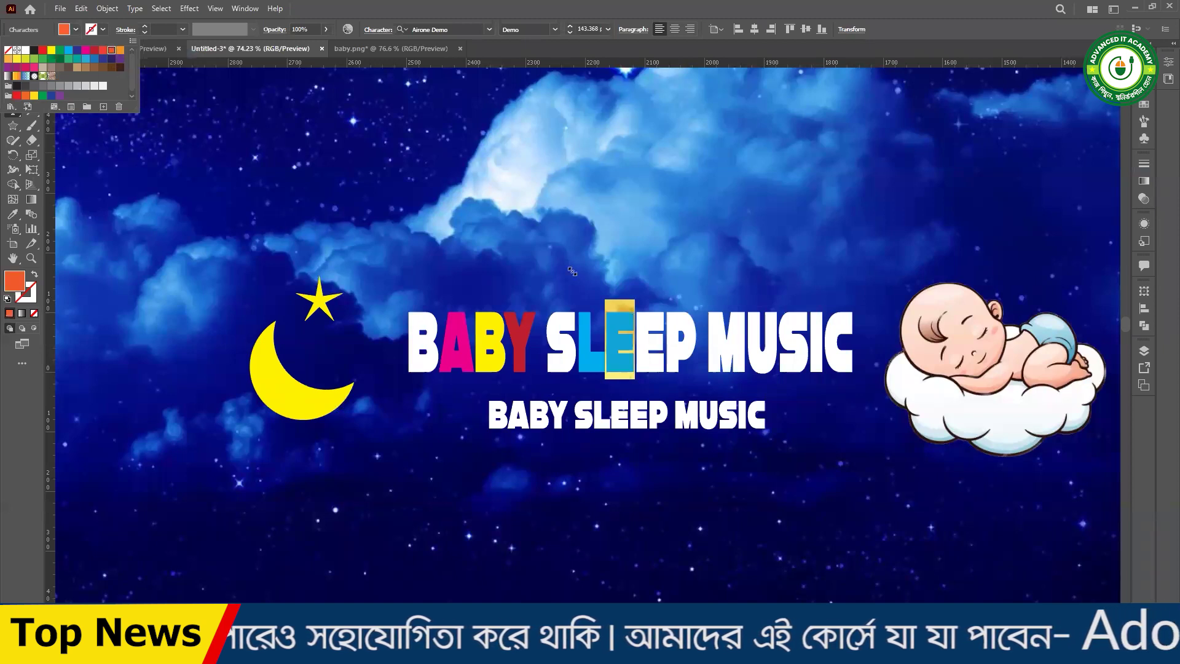
key(Escape)
click(662, 348)
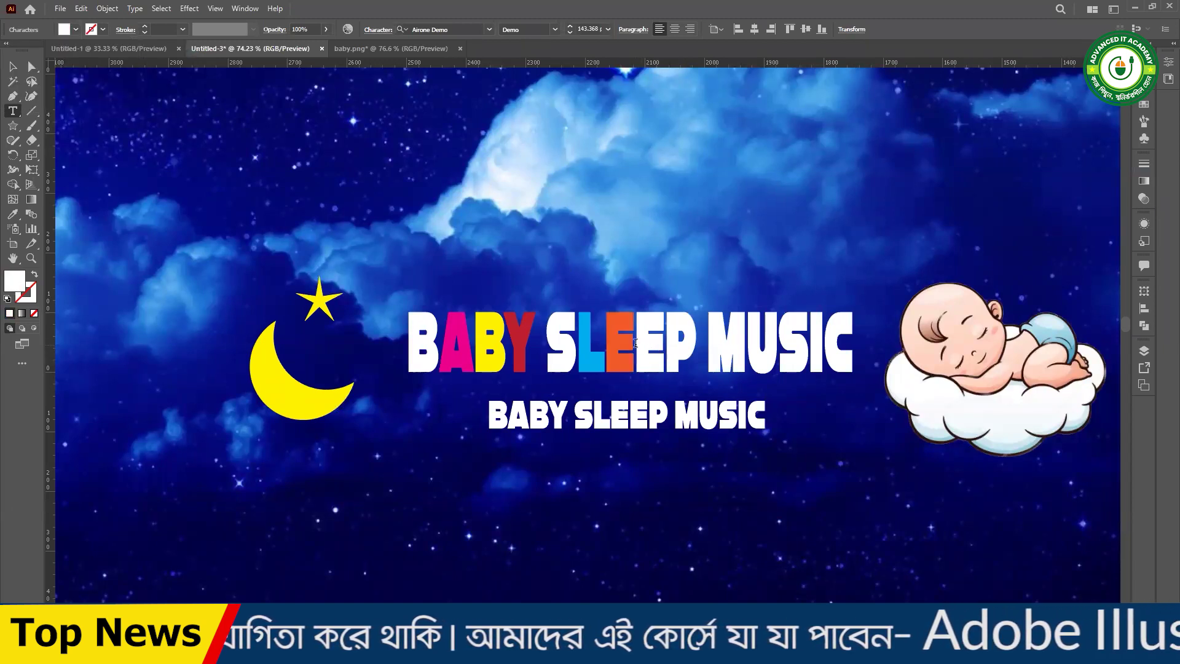
- Colour the second E of SLEEP dark green and the P yellow
key(shift+Left)
click(75, 29)
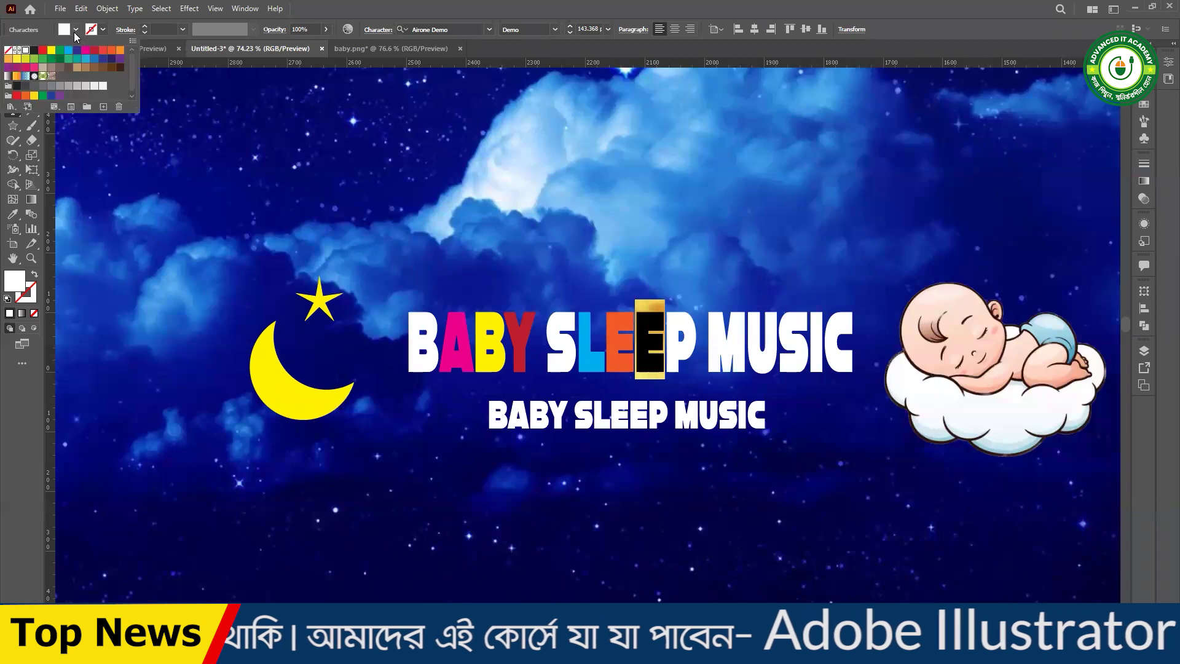
click(61, 60)
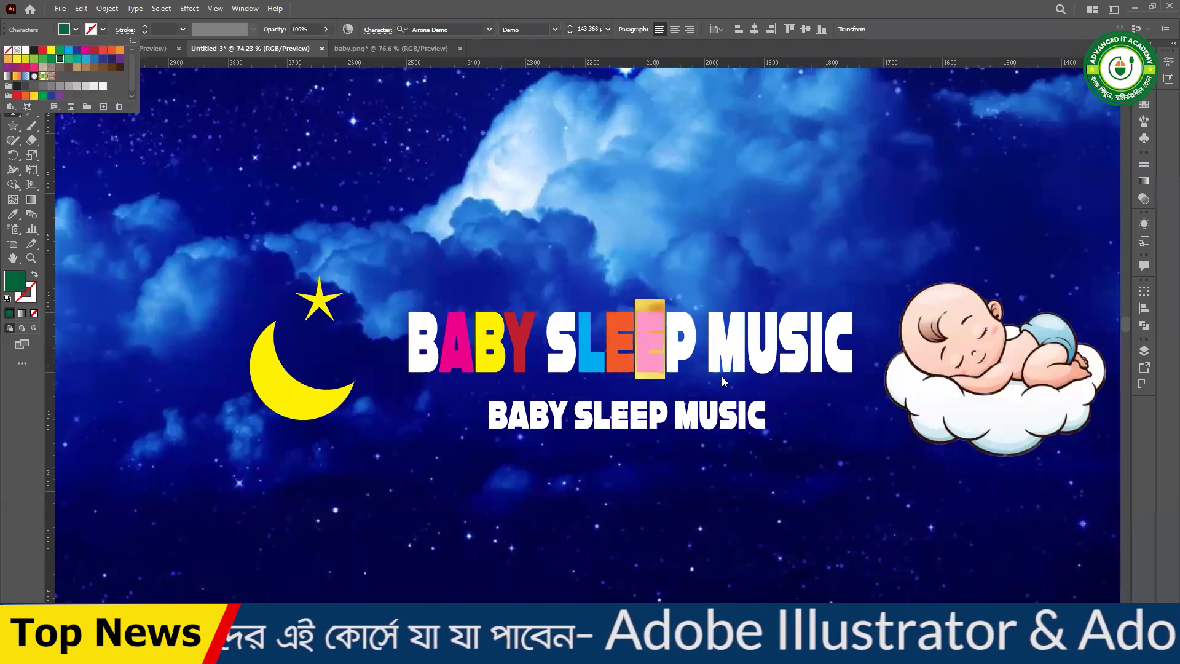
key(Escape)
click(671, 340)
key(shift+Right)
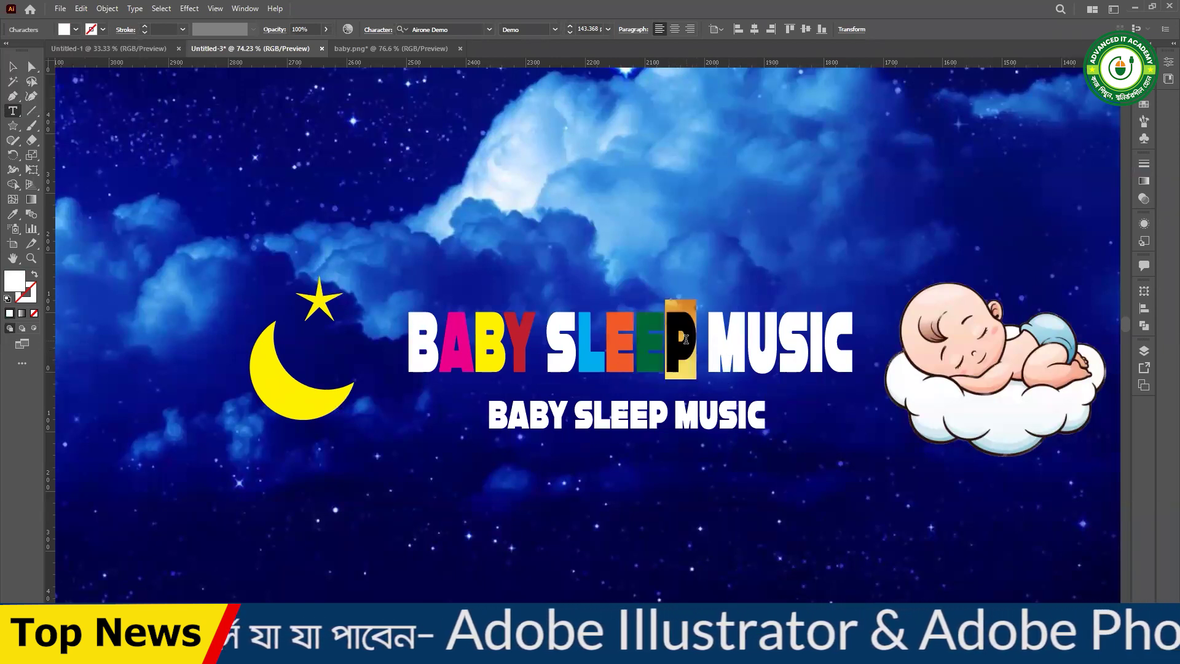
click(76, 29)
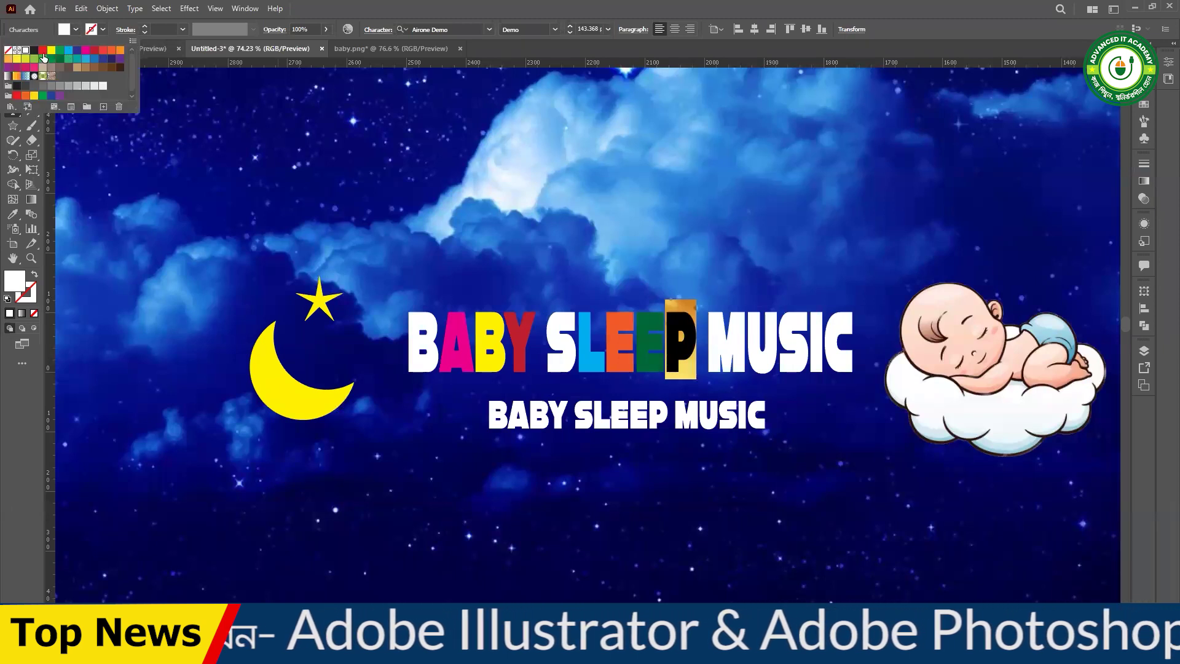
click(64, 49)
key(Escape)
- Colour the U of MUSIC pink and the S purple
click(747, 345)
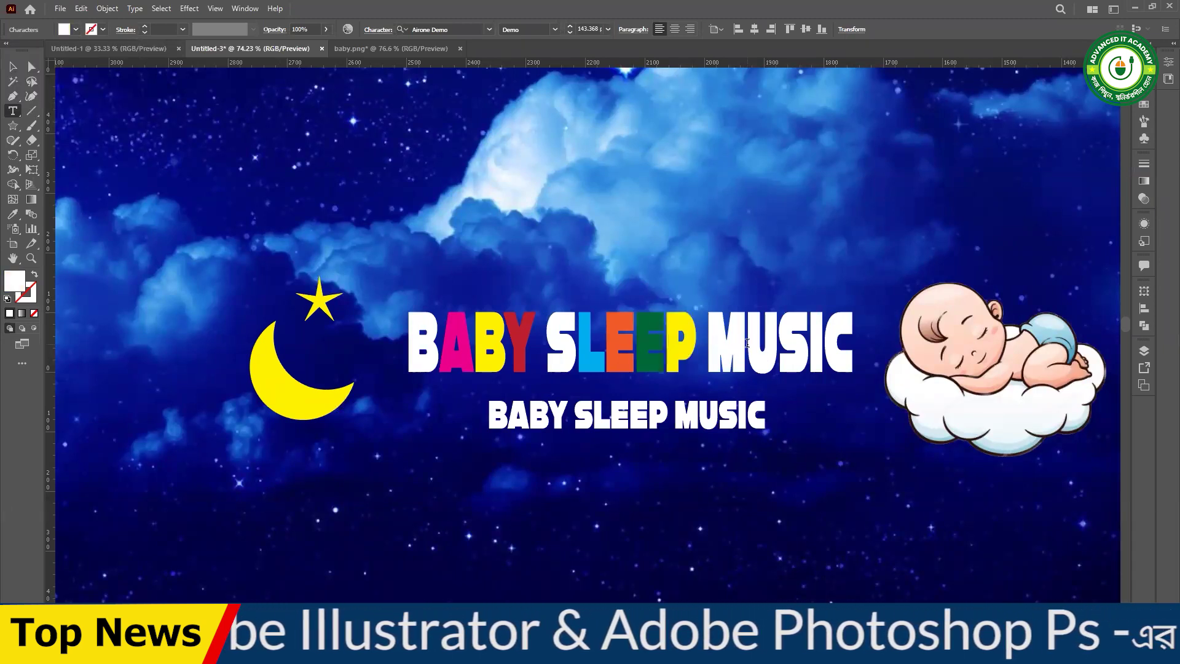
key(shift+Right)
click(75, 30)
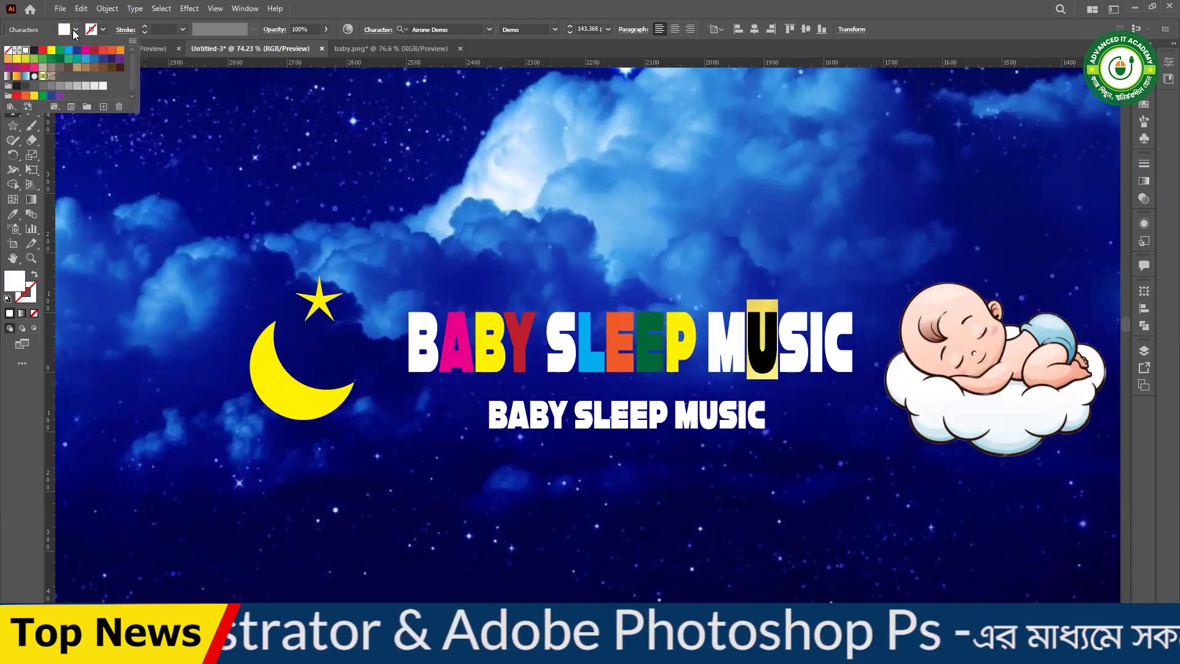
click(17, 67)
key(Escape)
click(794, 340)
key(shift+Right)
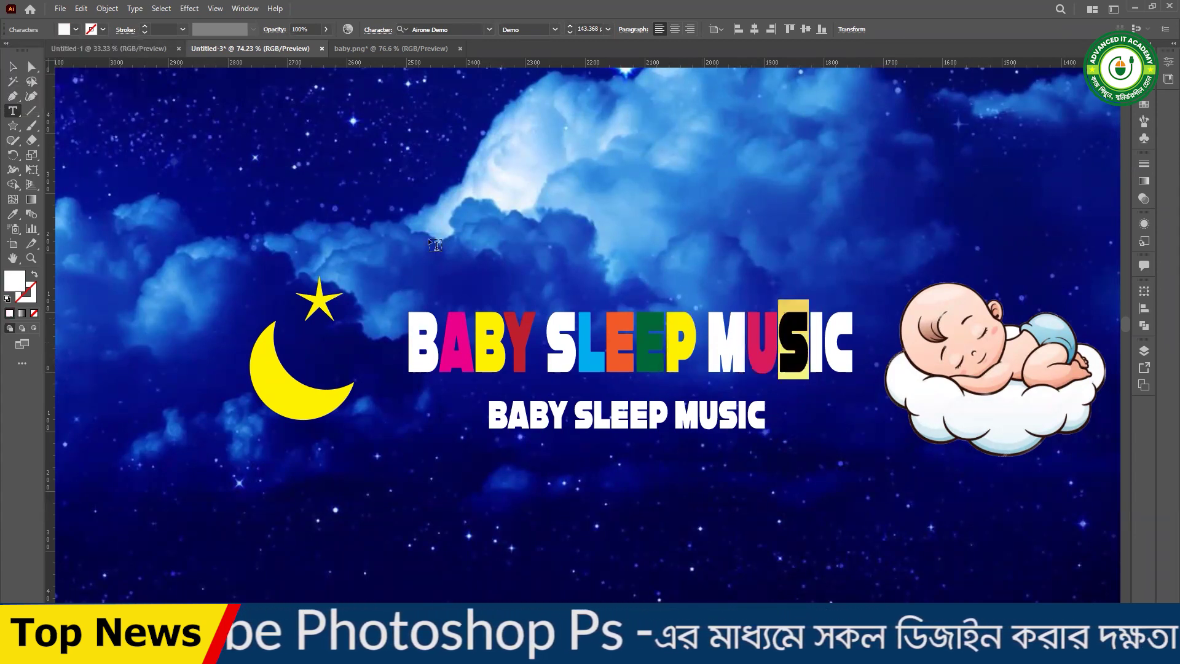
click(75, 29)
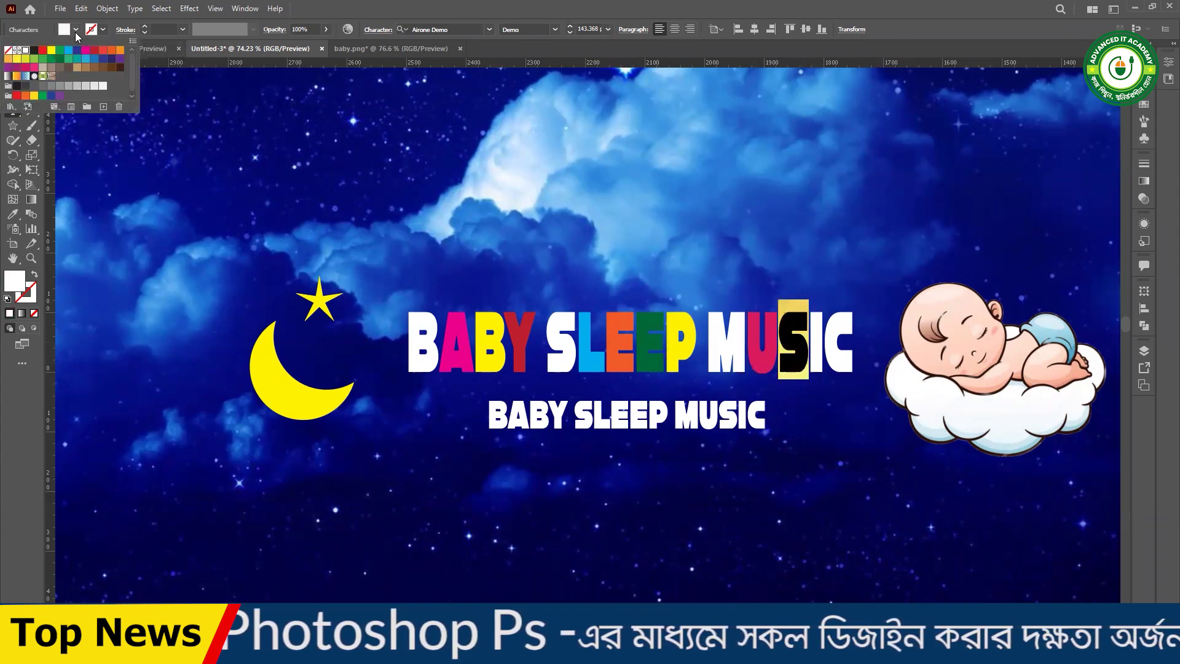
click(8, 67)
- Colour the C of MUSIC green, then raise the whole title slightly
click(825, 342)
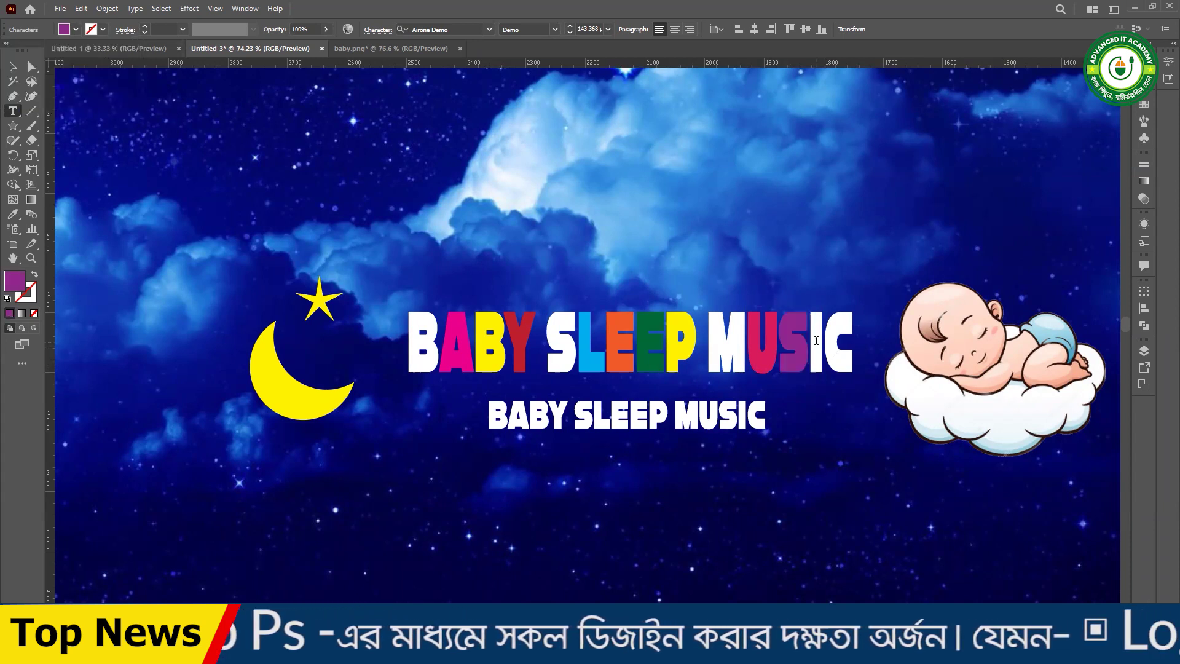
key(shift+Right)
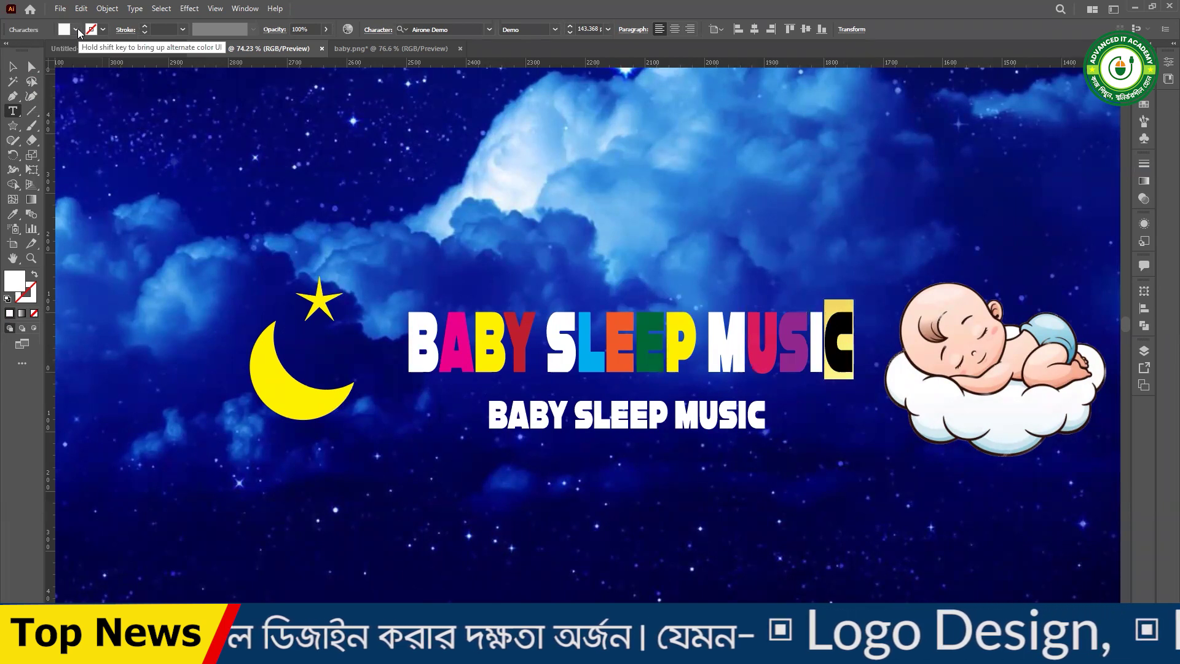
click(76, 29)
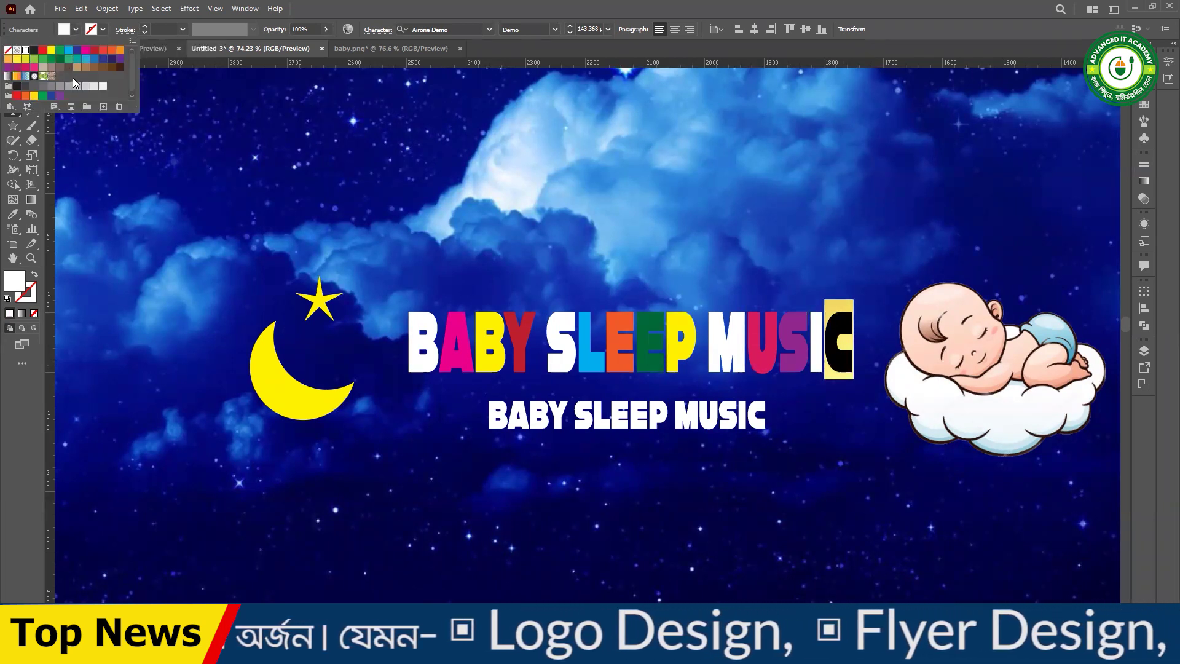
click(34, 58)
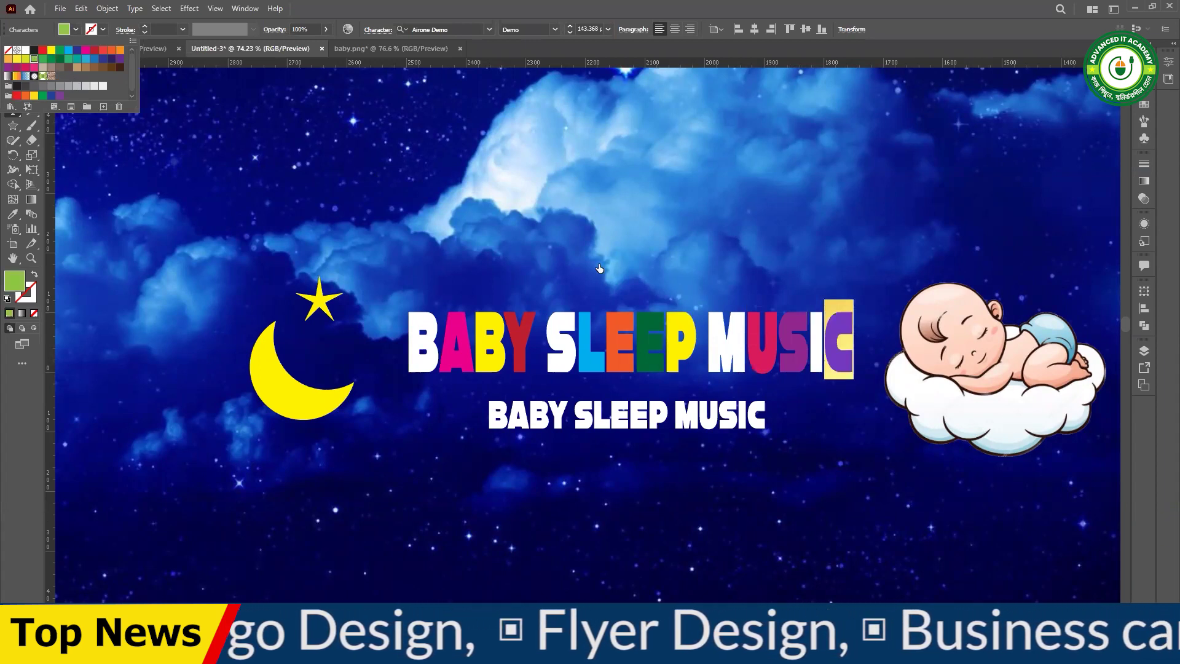
click(207, 167)
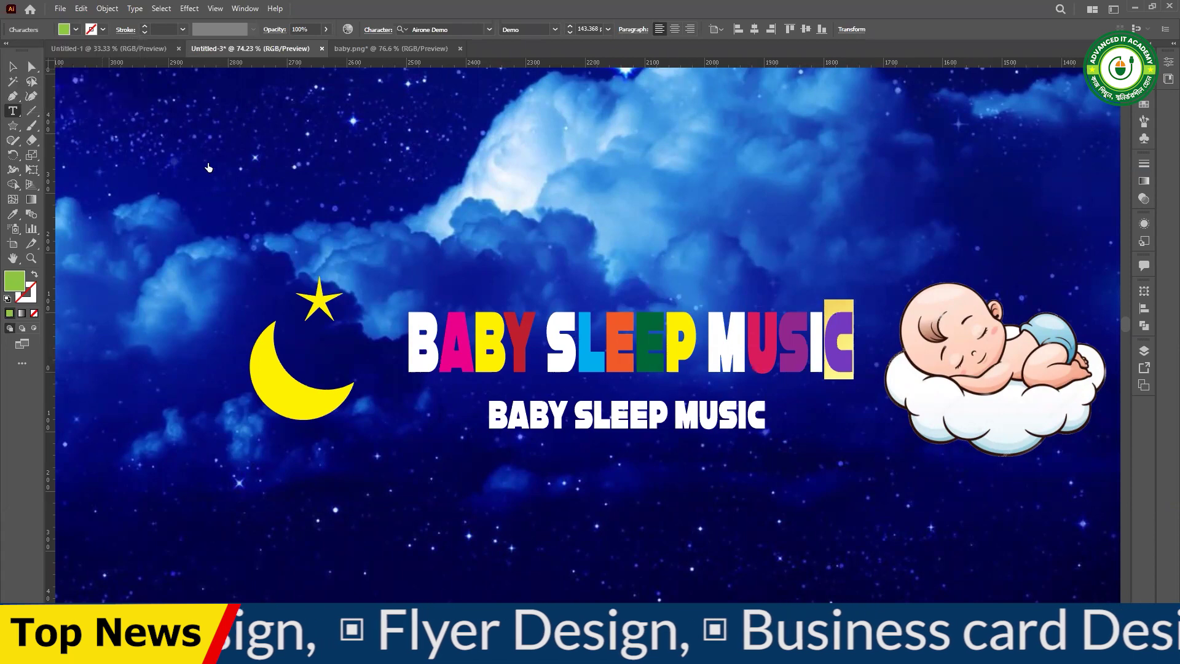
click(11, 64)
mouse_move(720, 356)
mouse_down()
mouse_move(717, 336)
mouse_move(731, 327)
mouse_up()
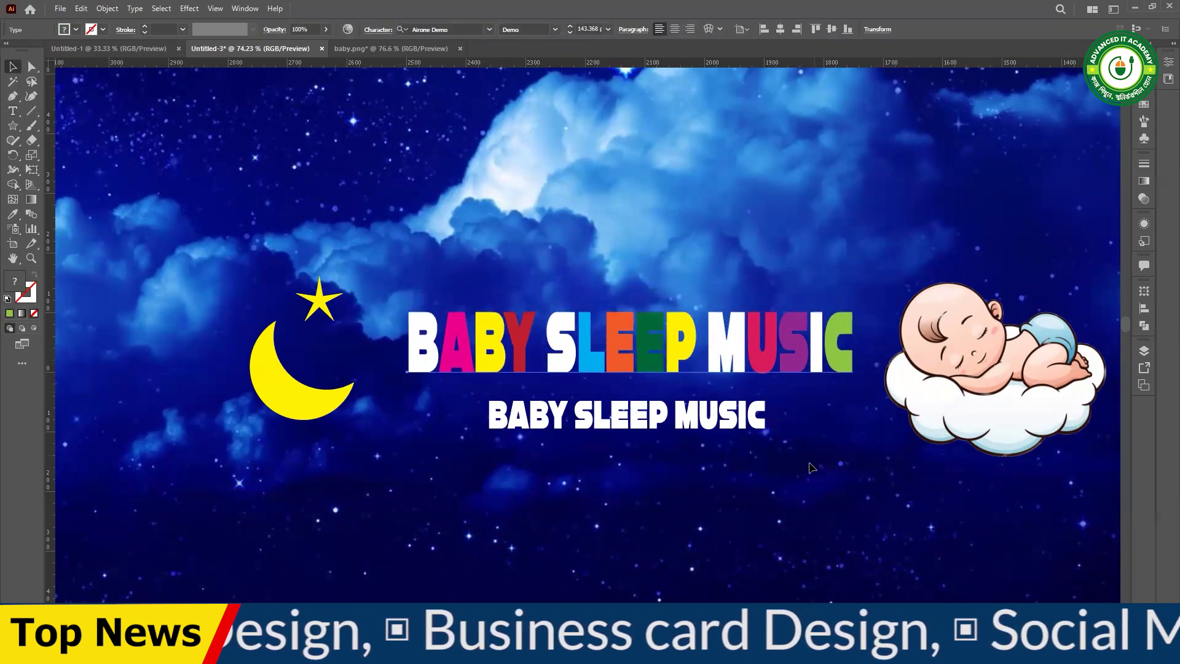
drag(646, 382, 611, 387)
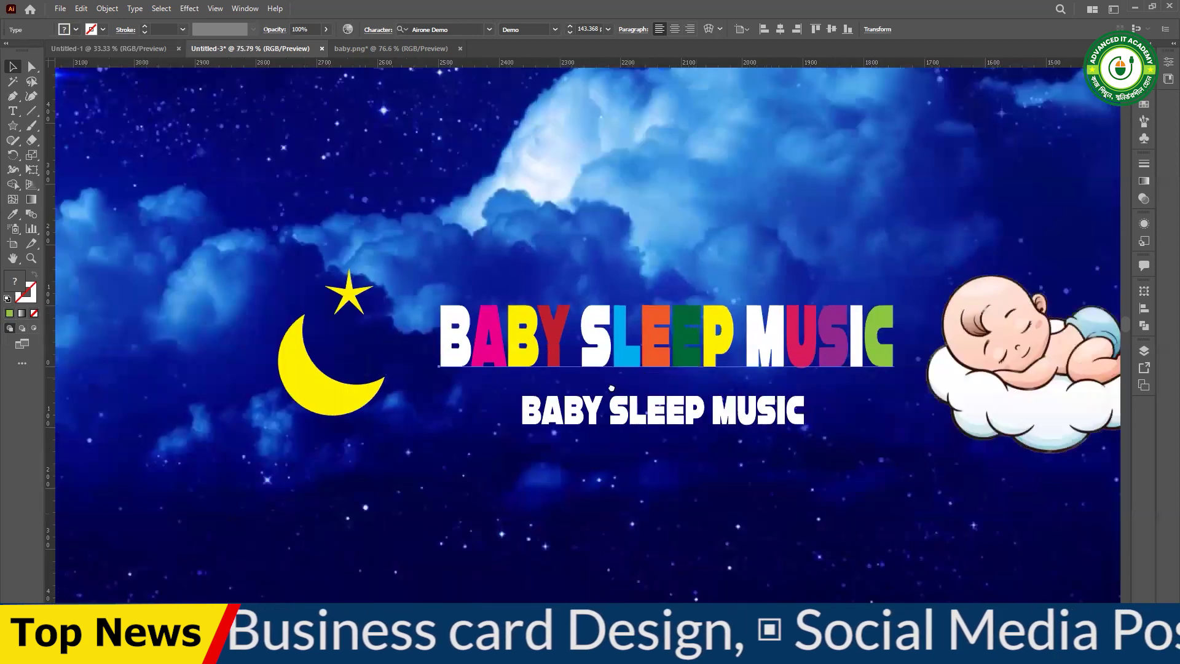
- Colour the S of SLEEP red and the first B of BABY purple
scroll(611, 388, up, 2)
click(515, 367)
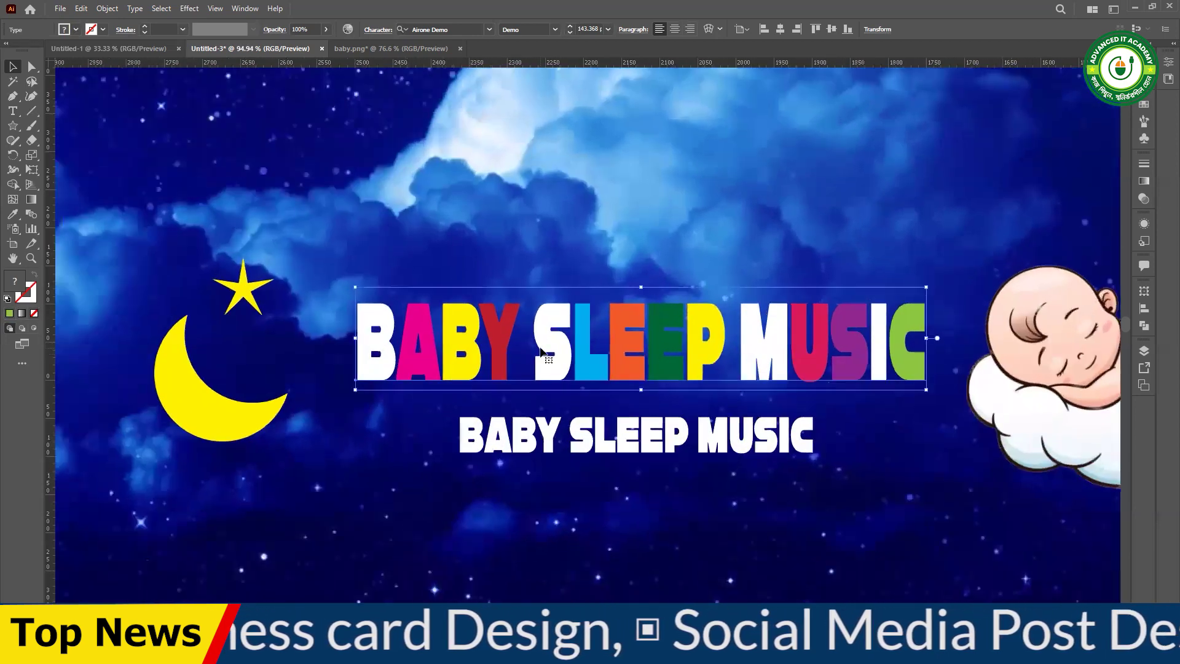
click(541, 350)
key(ctrl+a)
drag(533, 351, 571, 350)
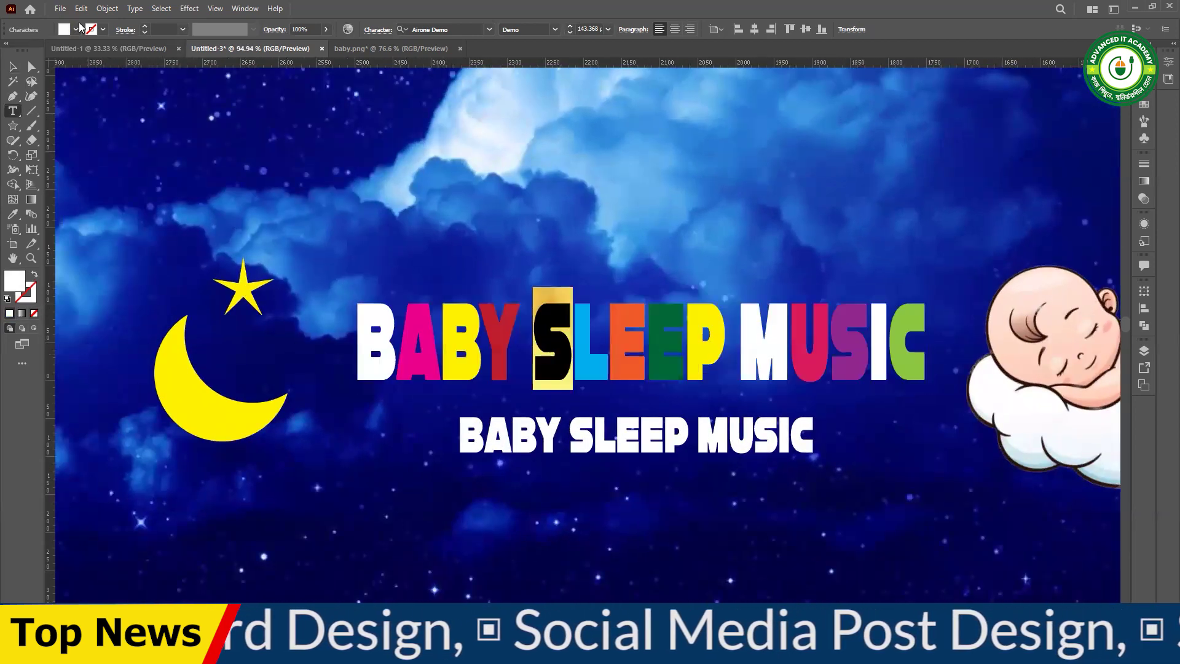
click(77, 30)
click(86, 52)
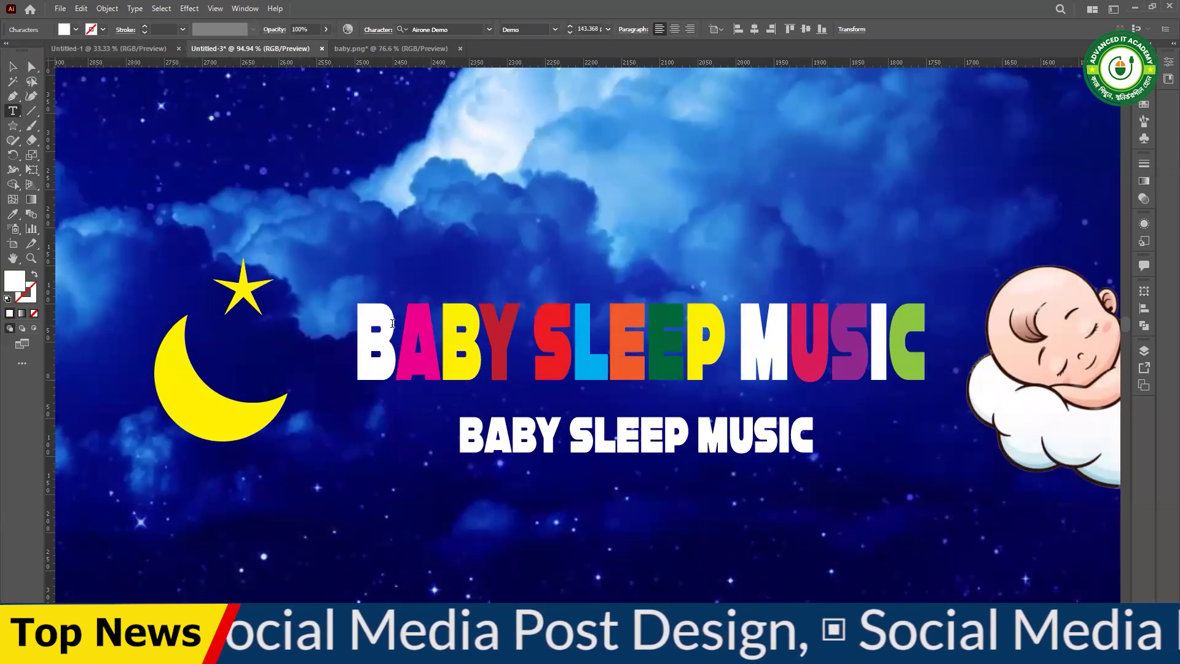
drag(397, 369, 356, 369)
click(78, 31)
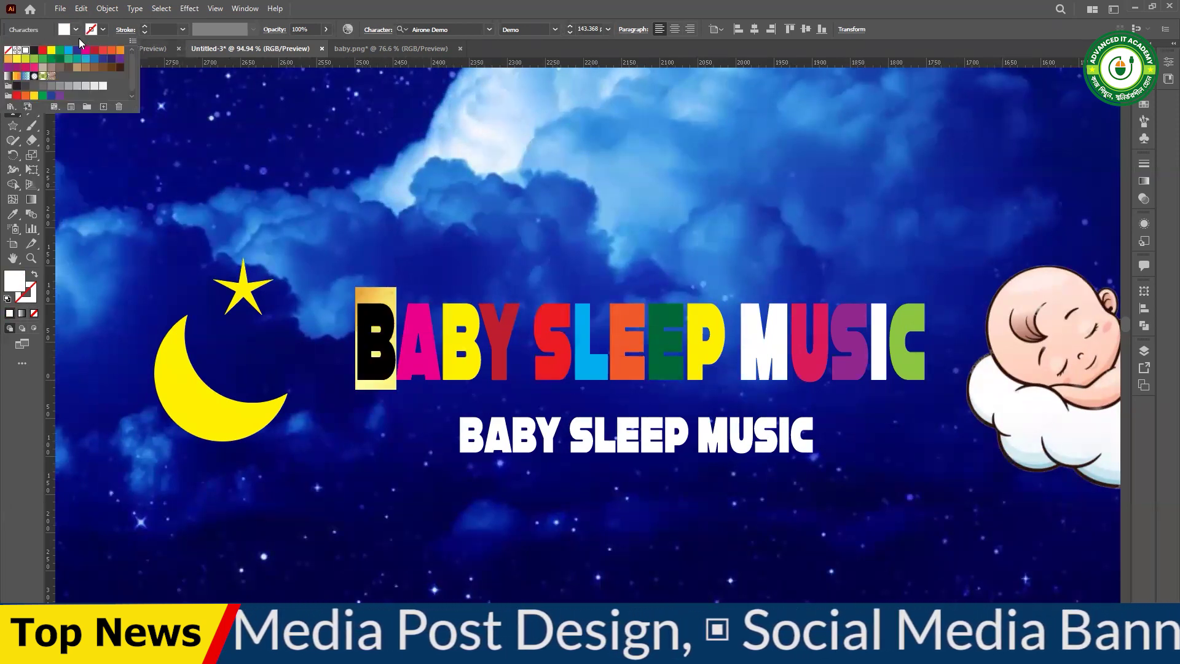
click(119, 58)
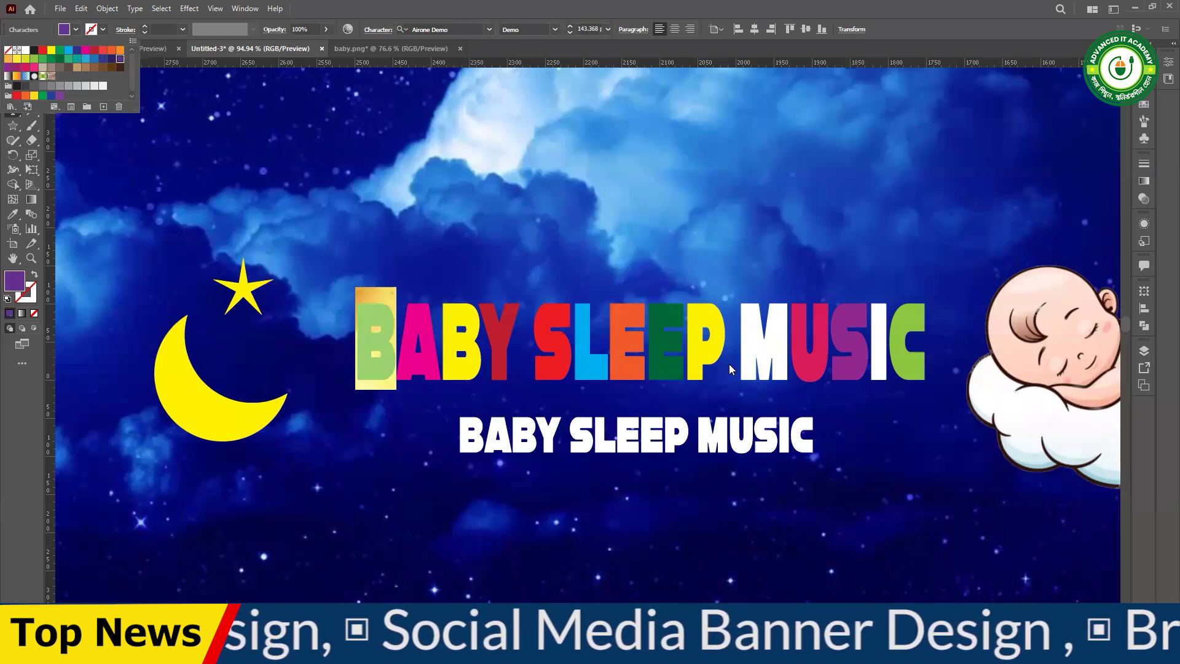
key(Escape)
- Recolour the M of MUSIC dark green, after trying dark navy
drag(740, 338, 789, 338)
click(76, 34)
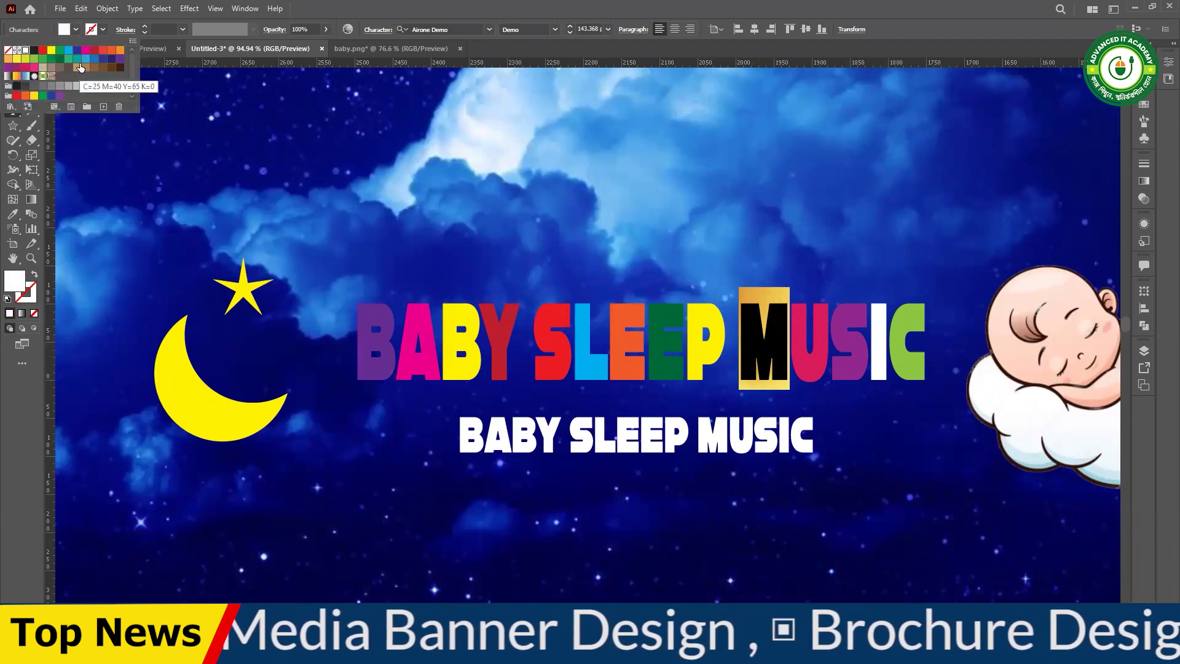
click(108, 61)
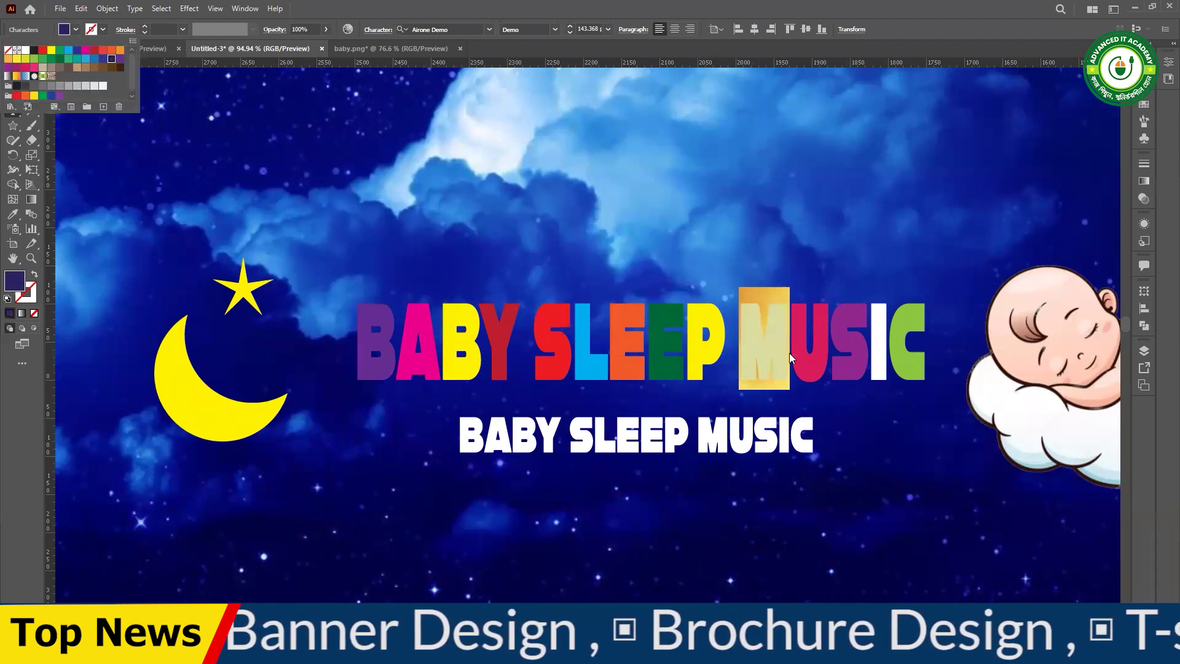
key(Escape)
click(829, 346)
drag(769, 333, 741, 335)
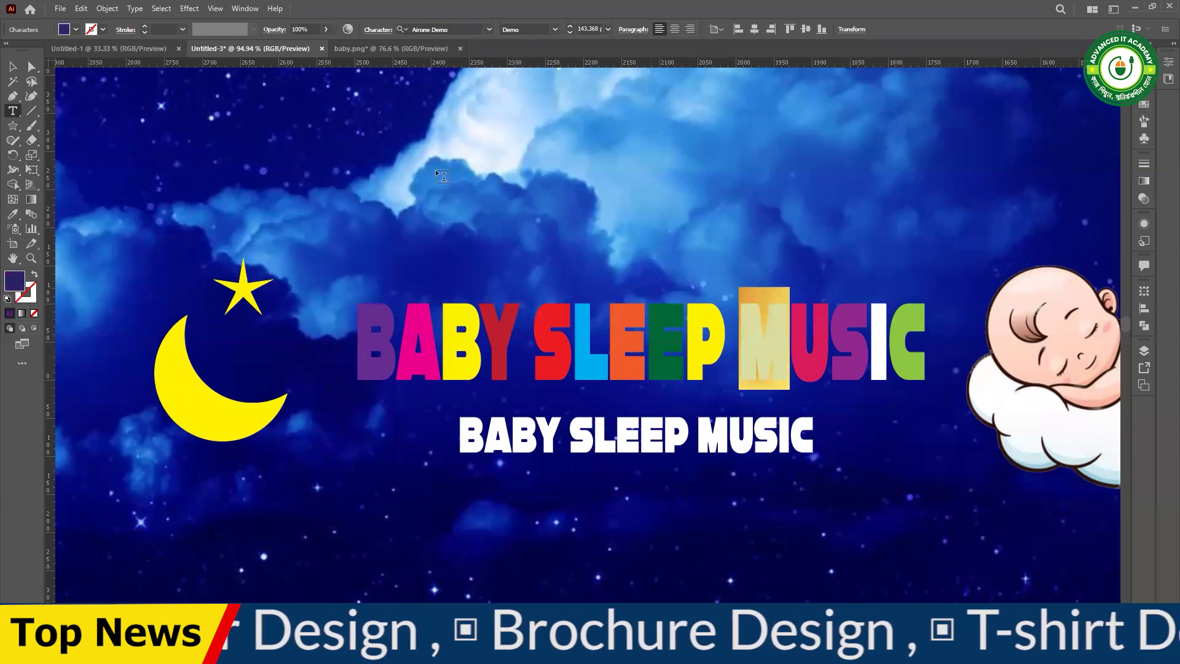
click(76, 29)
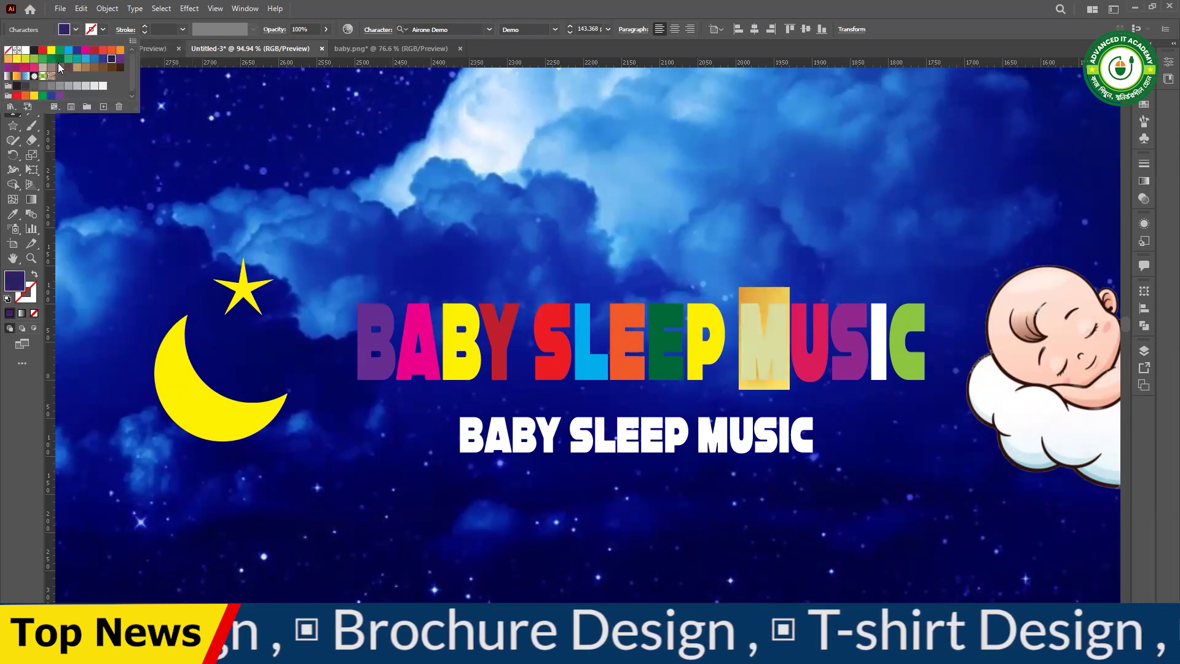
click(59, 68)
key(Escape)
- Colour the I of MUSIC magenta and finish editing the title
click(876, 349)
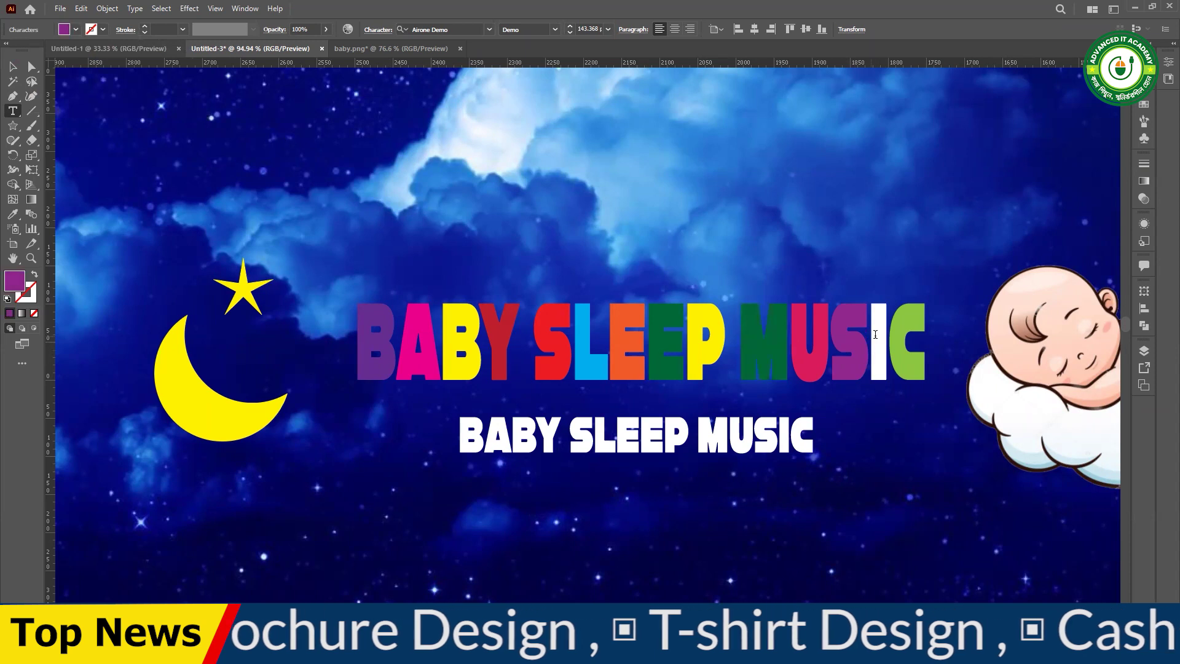
drag(875, 334, 889, 335)
click(75, 30)
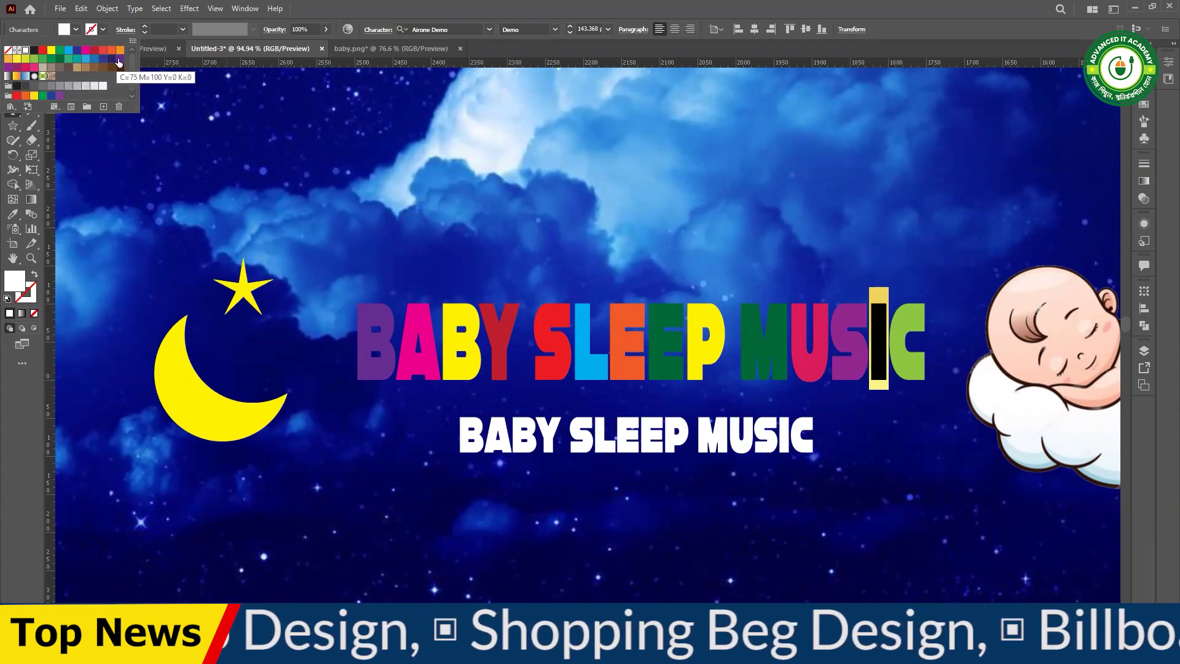
click(88, 51)
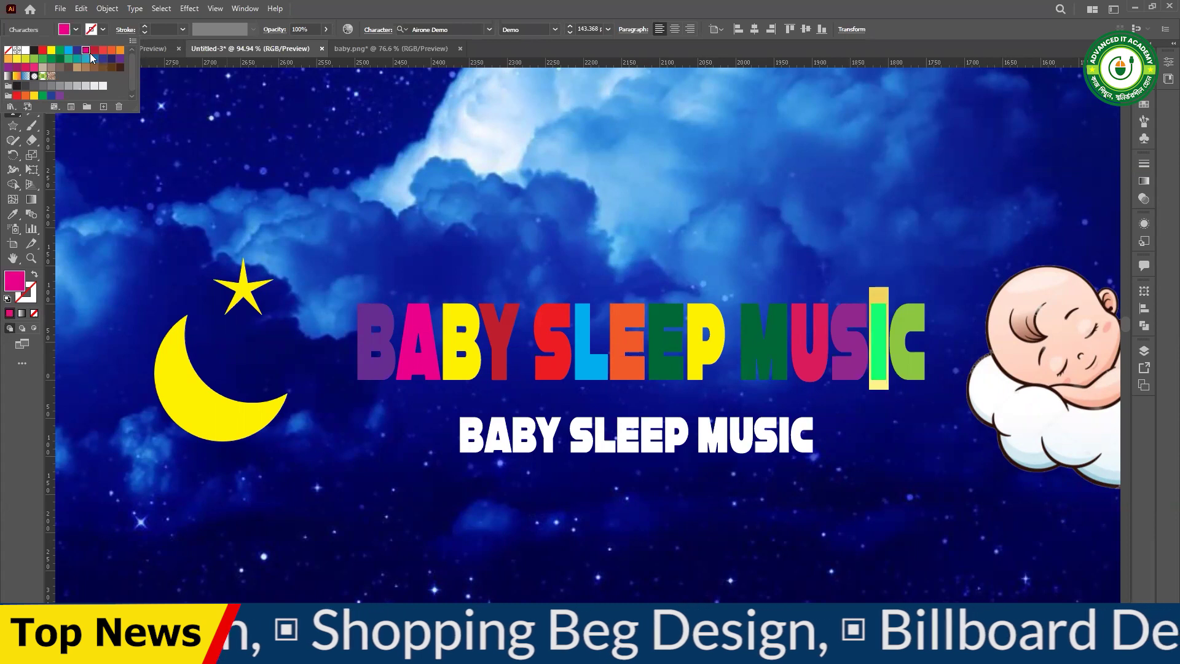
click(13, 68)
click(551, 282)
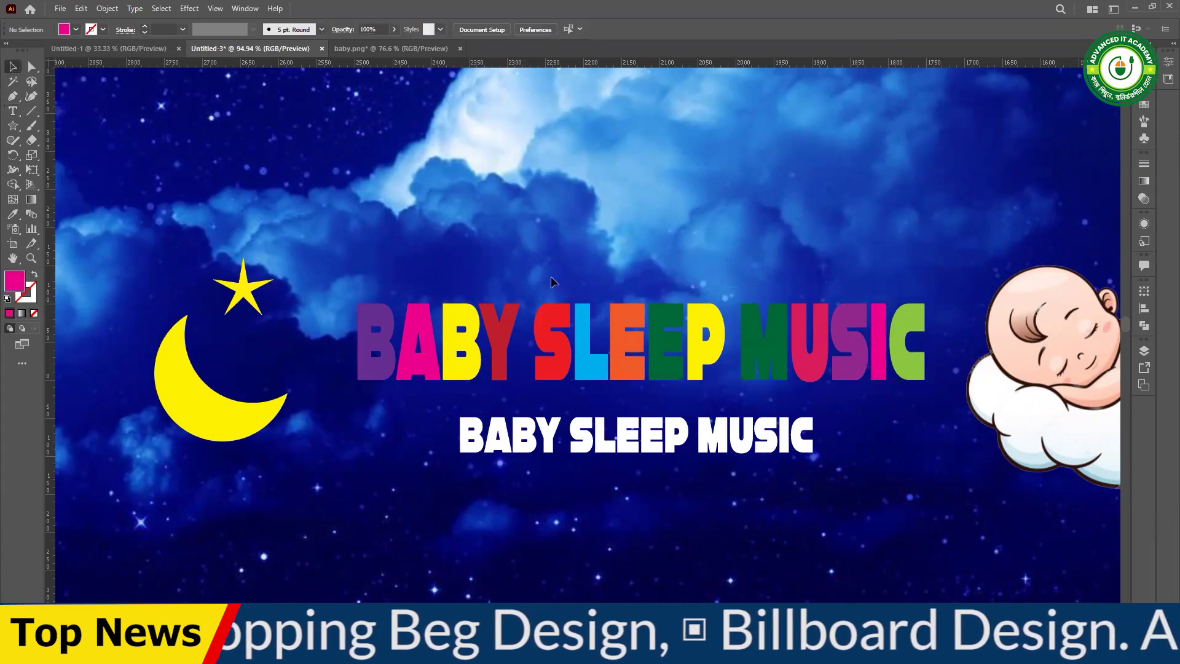
- Nudge the multicoloured title down slightly and squeeze it narrower horizontally
click(567, 338)
key(ctrl+shift+a)
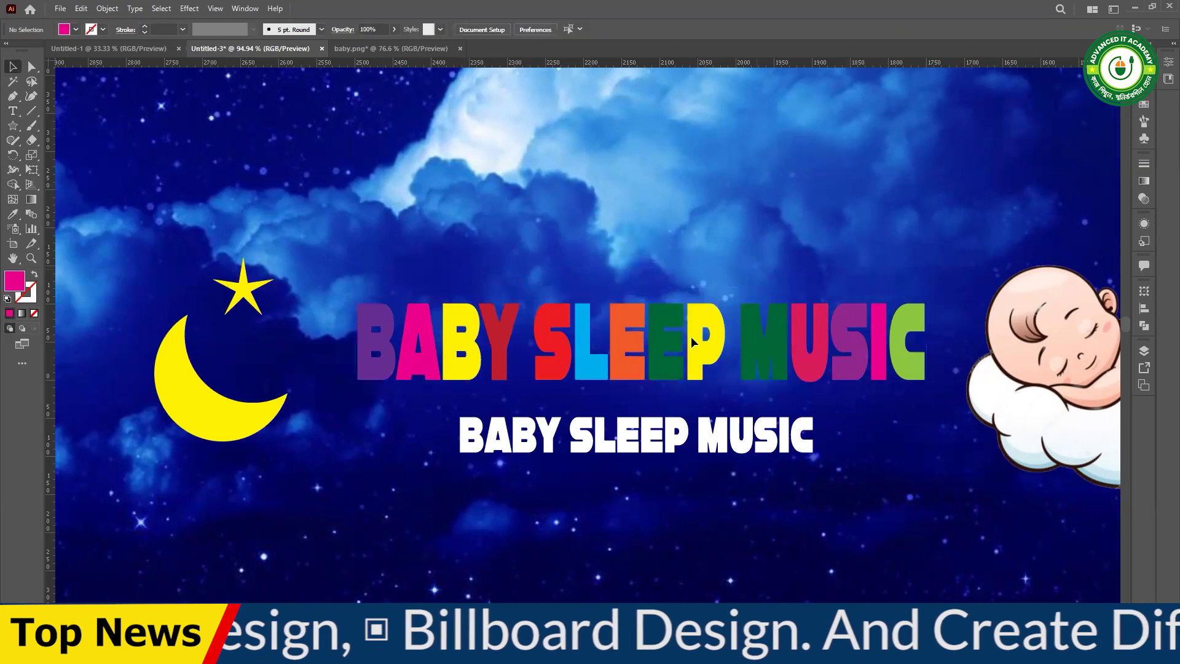
click(527, 335)
click(520, 318)
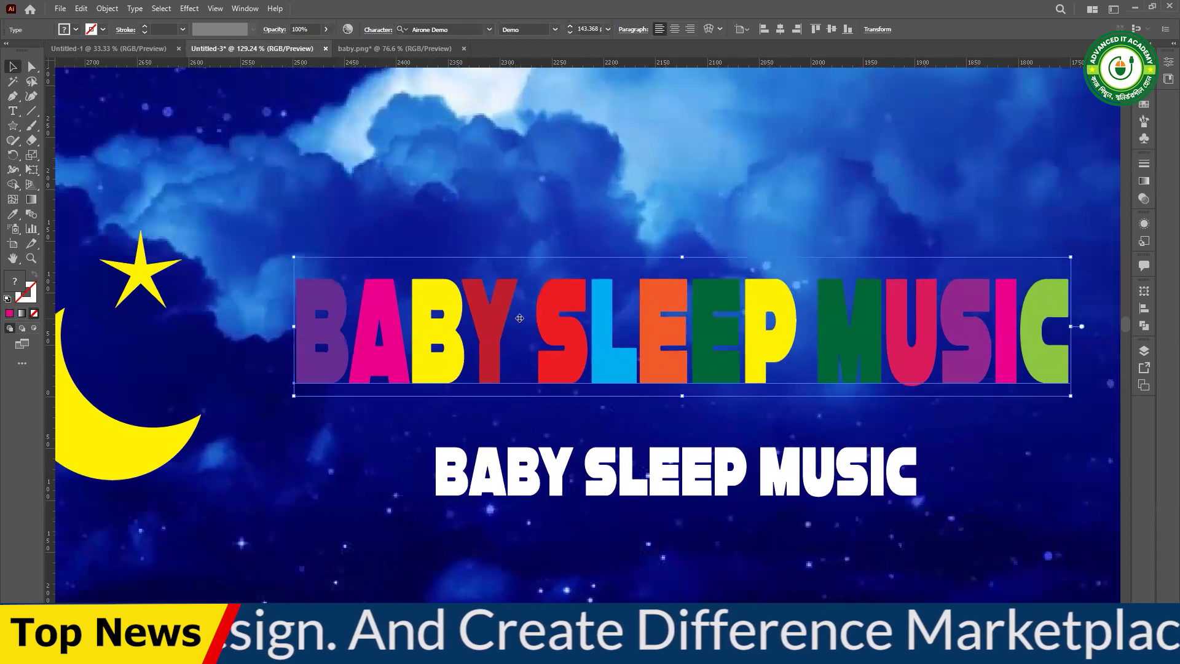
drag(519, 318, 522, 331)
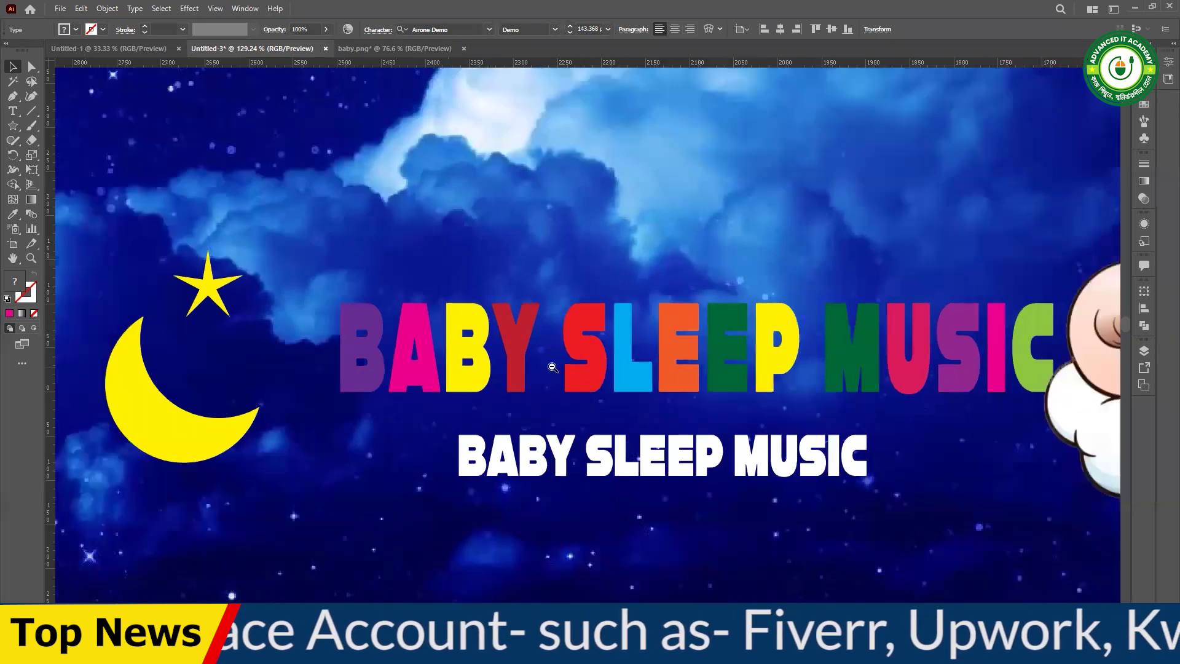
scroll(581, 364, down, 2)
click(989, 352)
drag(1023, 343, 969, 344)
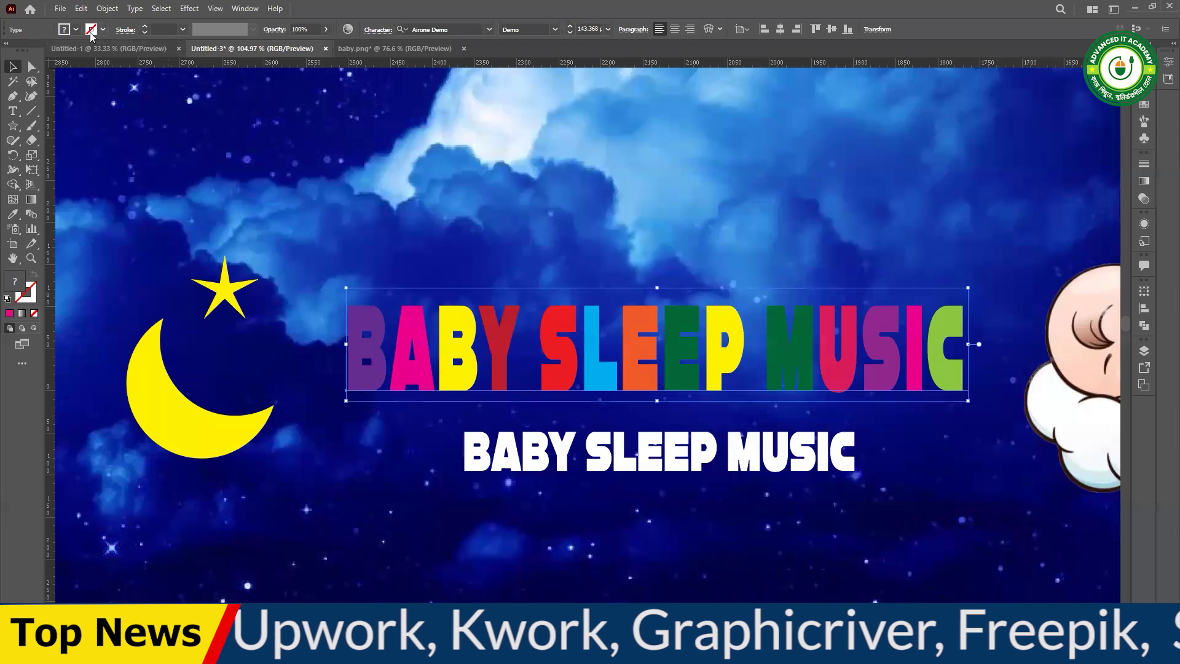
- Give the title letters a white 5 pt outline, then select the P of SLEEP
click(145, 27)
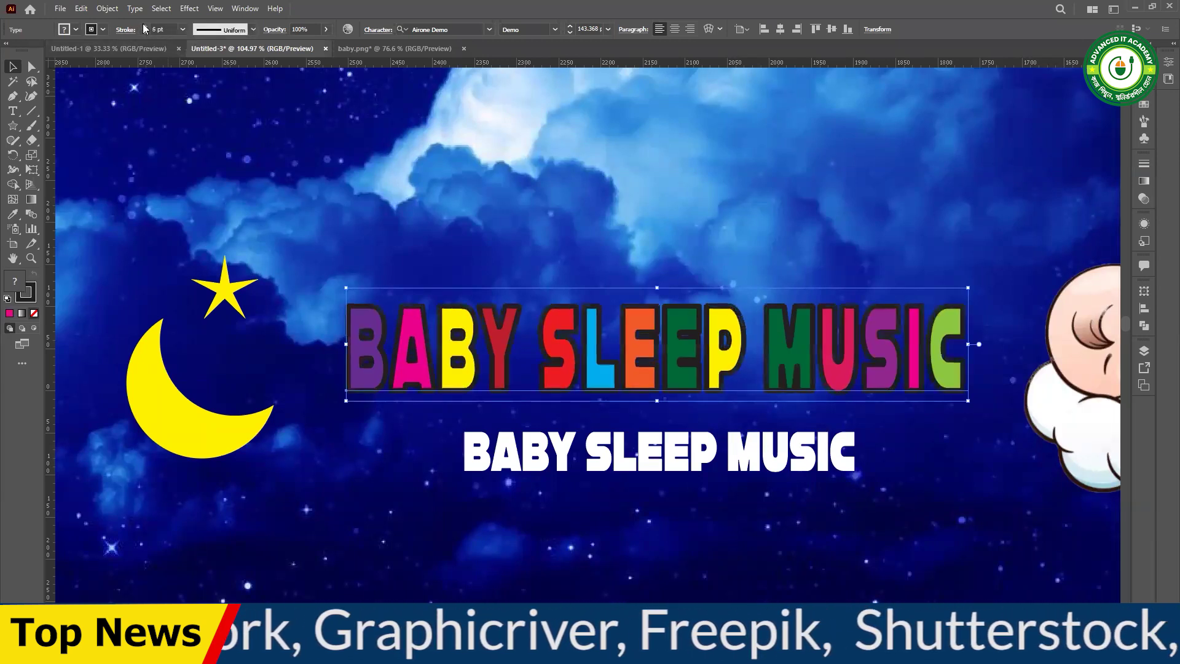
click(143, 33)
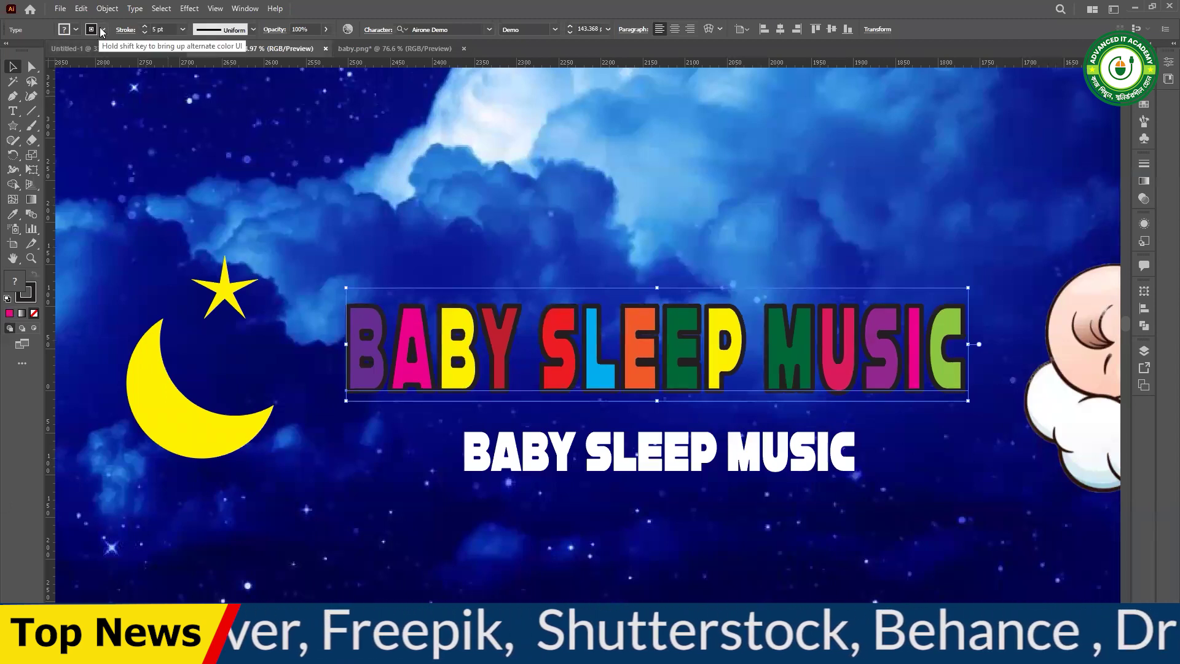
click(102, 29)
click(26, 50)
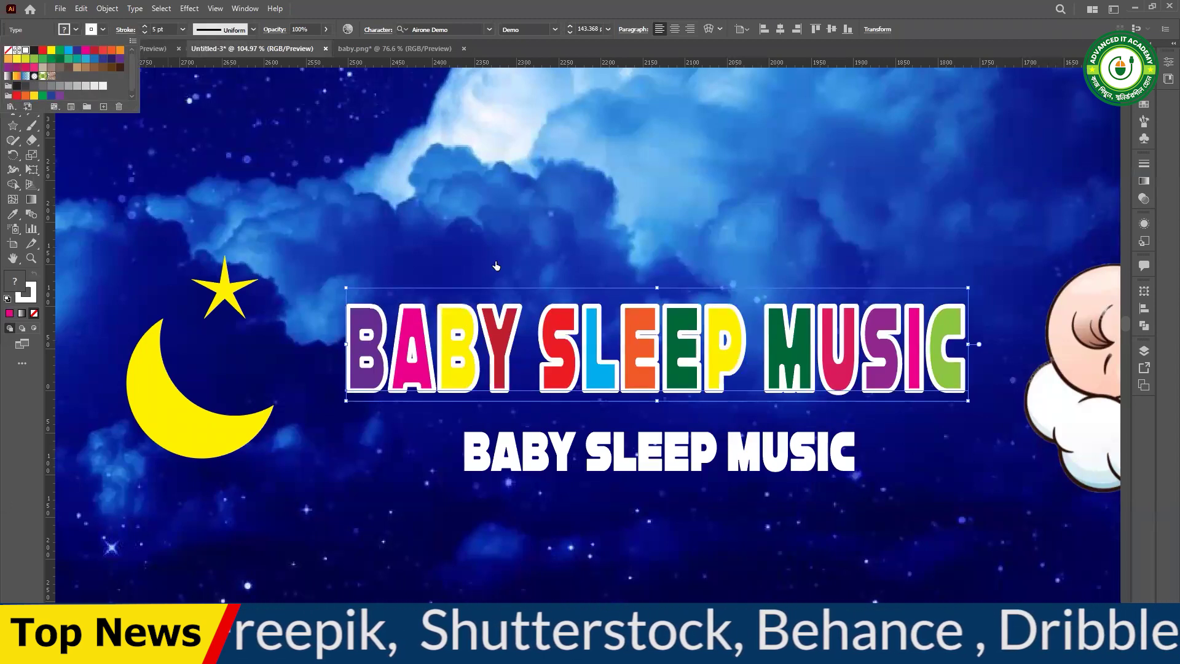
click(589, 220)
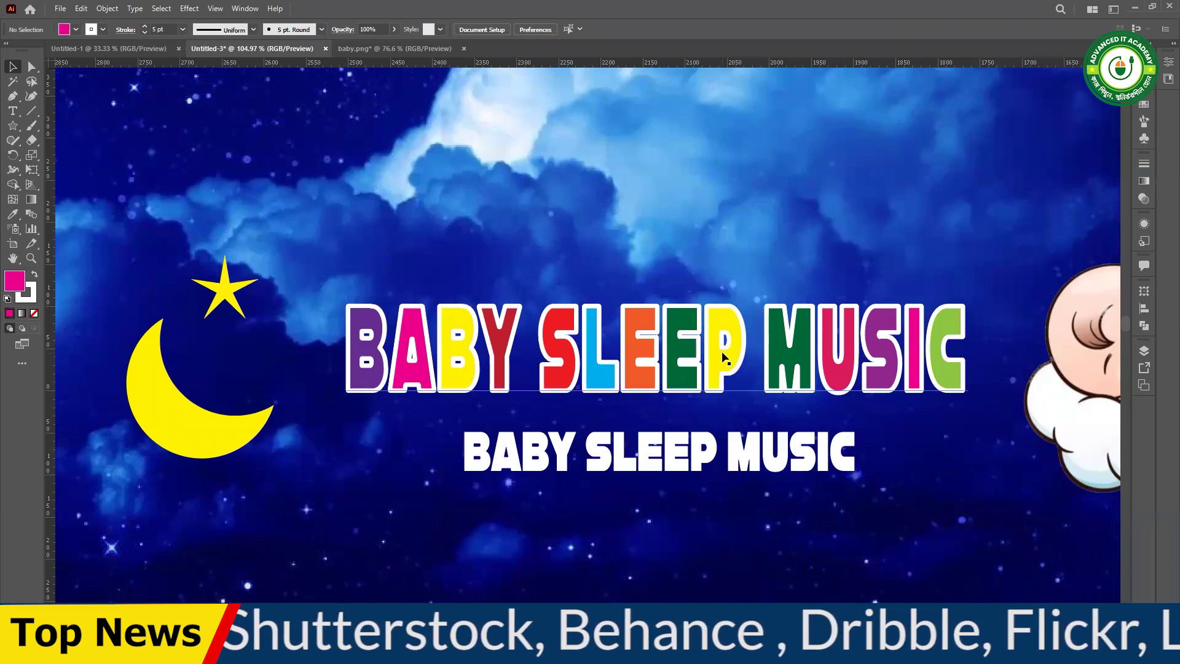
double_click(724, 356)
drag(705, 347, 747, 347)
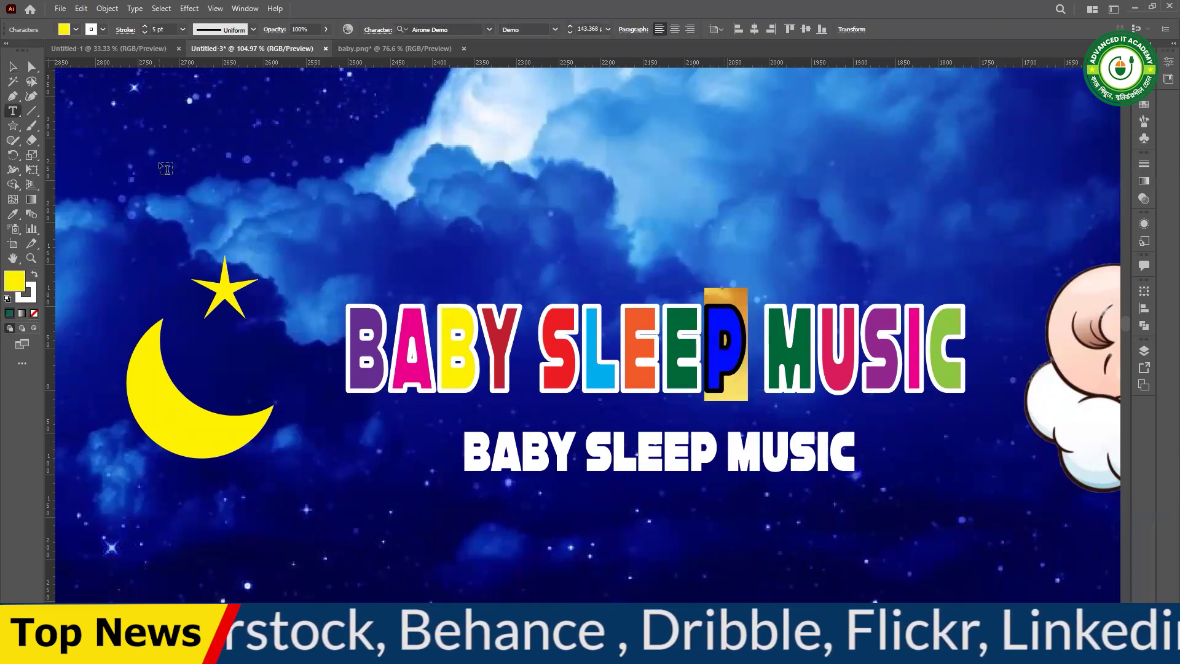
- Colour the P of SLEEP dark red and the second B of BABY blue
click(77, 28)
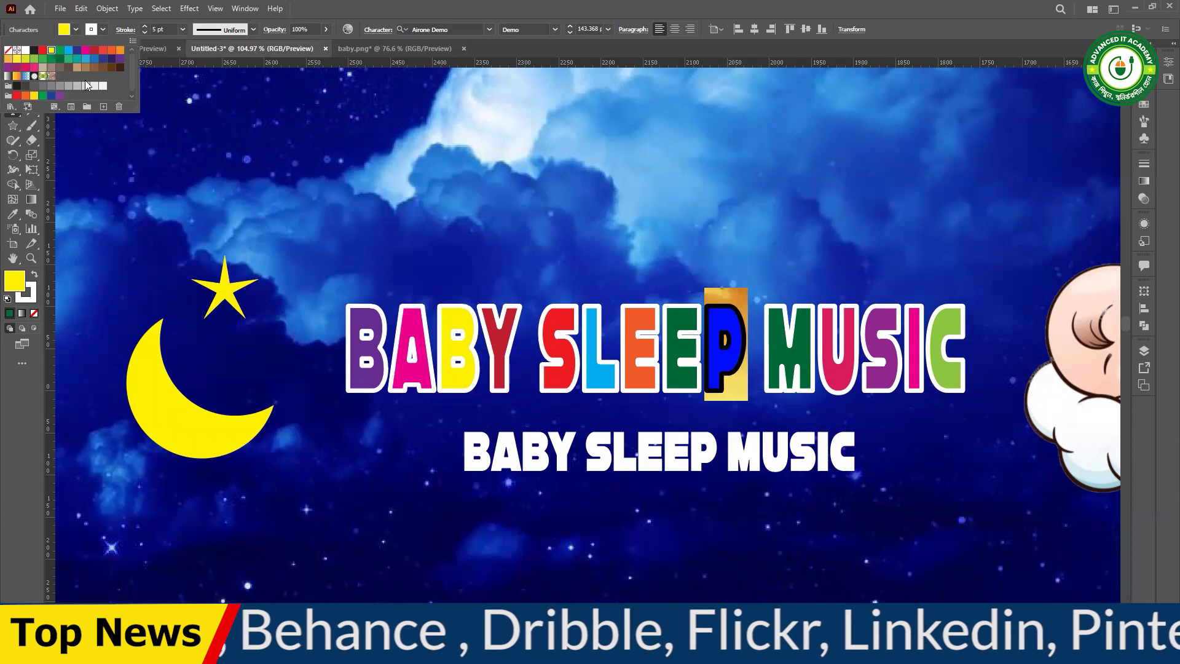
click(95, 50)
click(487, 337)
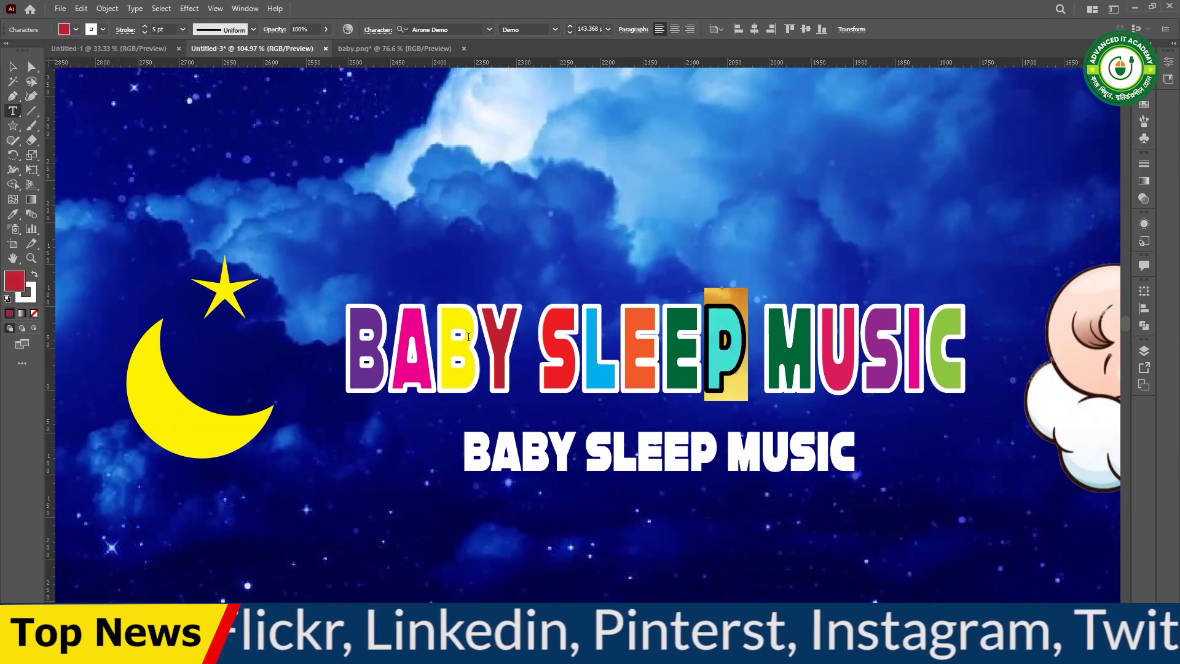
drag(481, 337, 437, 336)
click(76, 29)
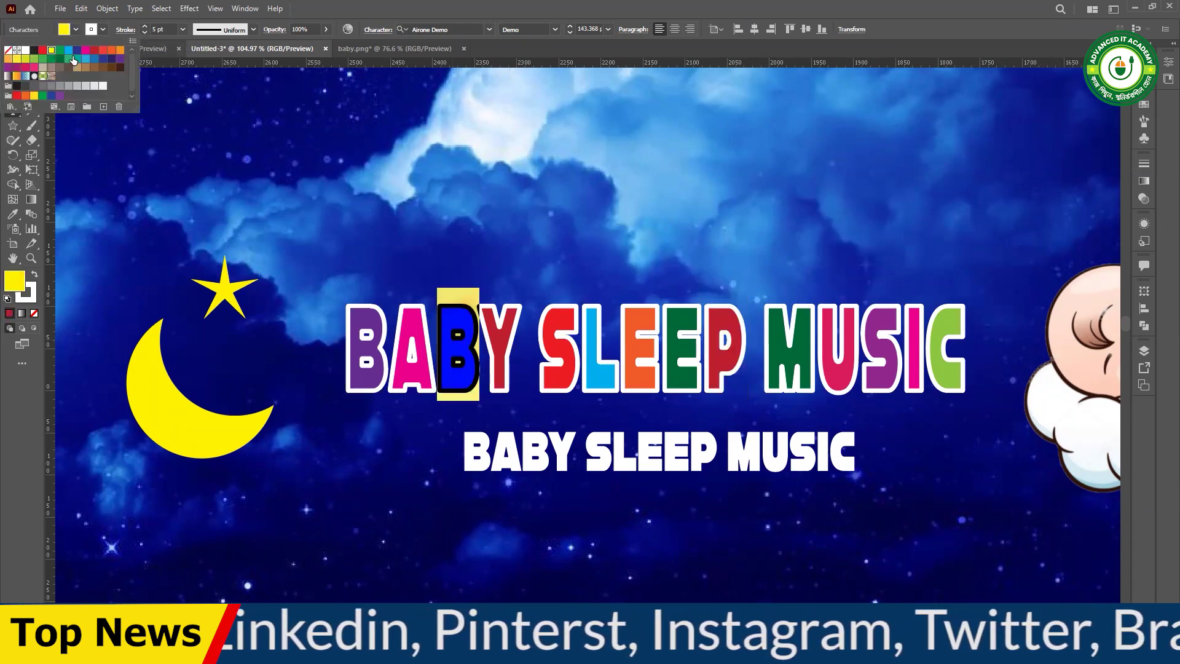
click(92, 62)
- Try raising the whole title slightly, then undo the move
click(667, 359)
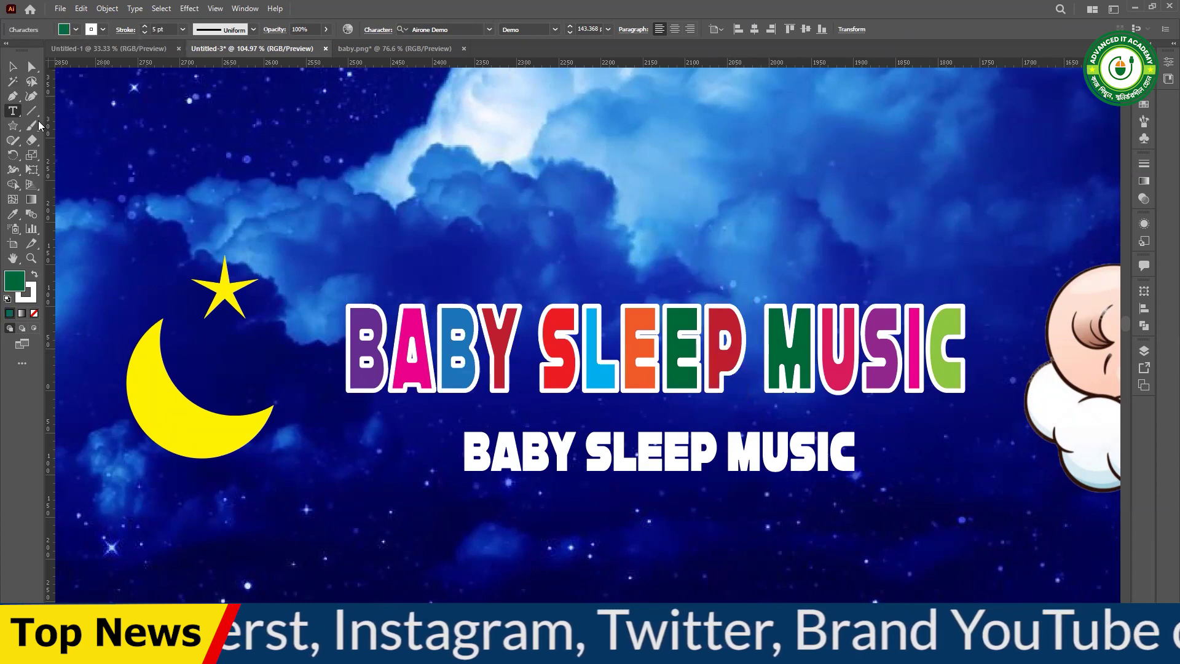
click(13, 66)
drag(382, 358, 376, 317)
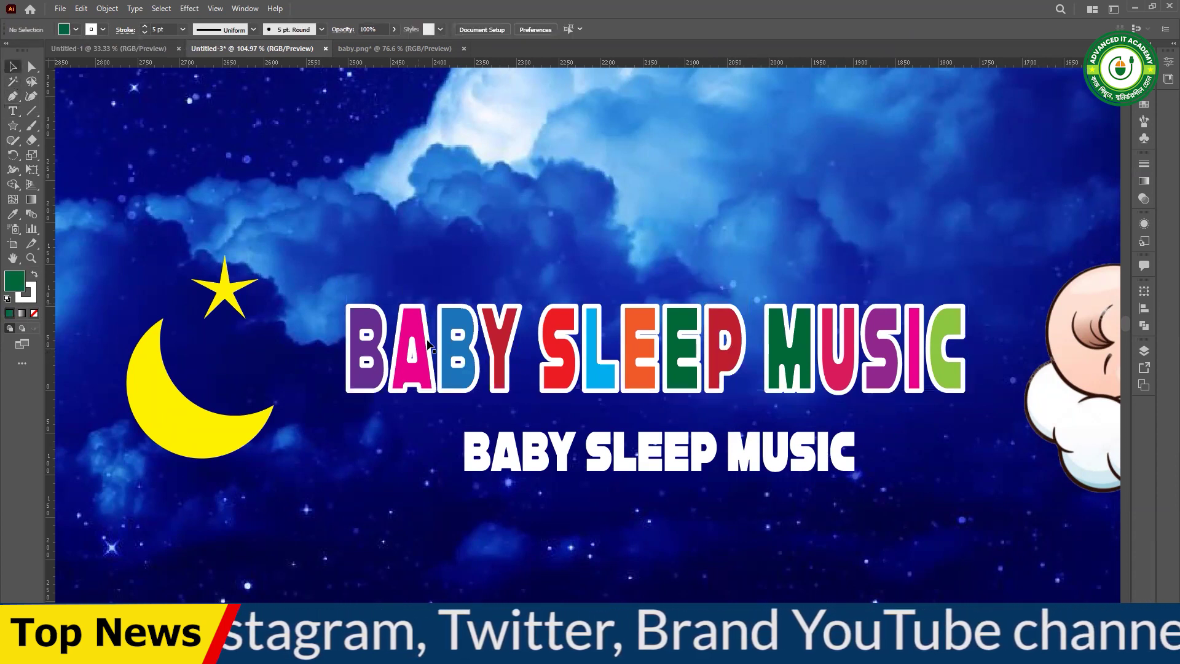
key(ctrl+z)
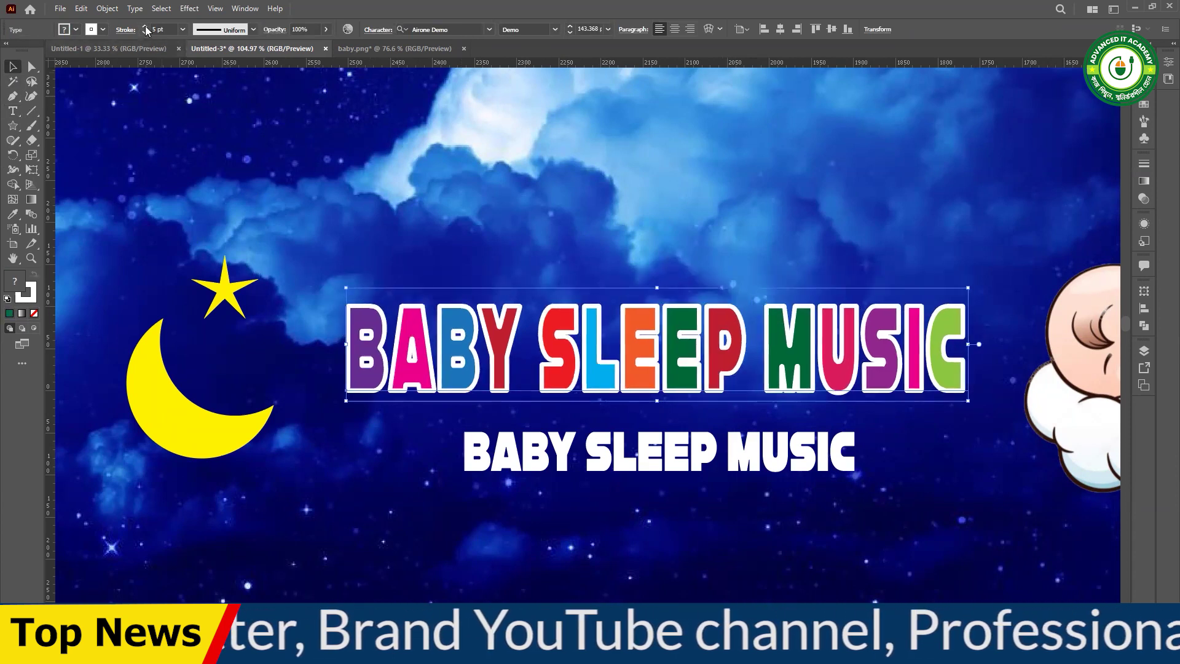
- Reselect the title and preview it with selection edges hidden, undoing a trial offset copy
click(490, 271)
click(487, 356)
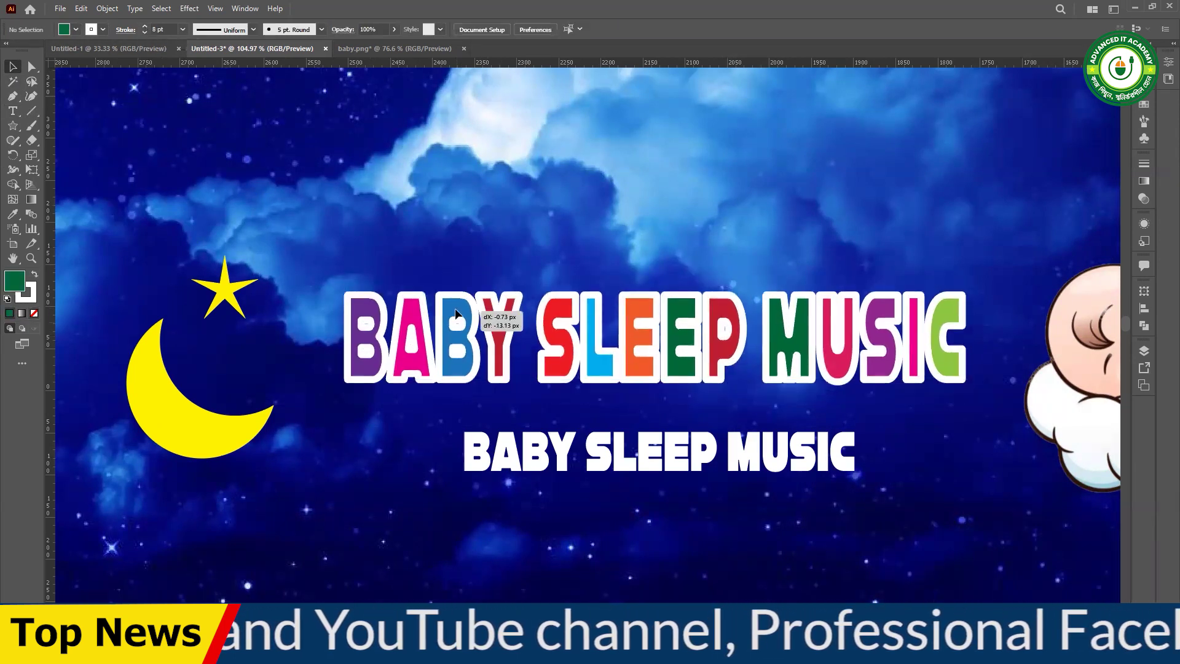
scroll(880, 387, up, 1)
scroll(881, 387, up, 1)
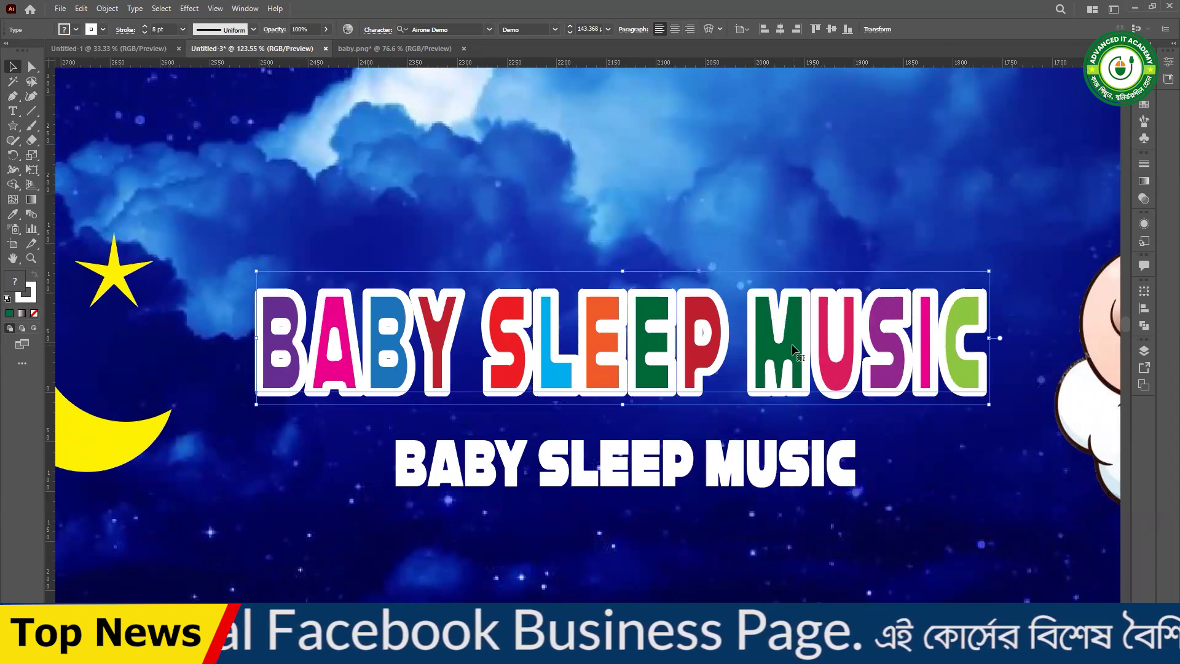
key(ctrl+shift+b)
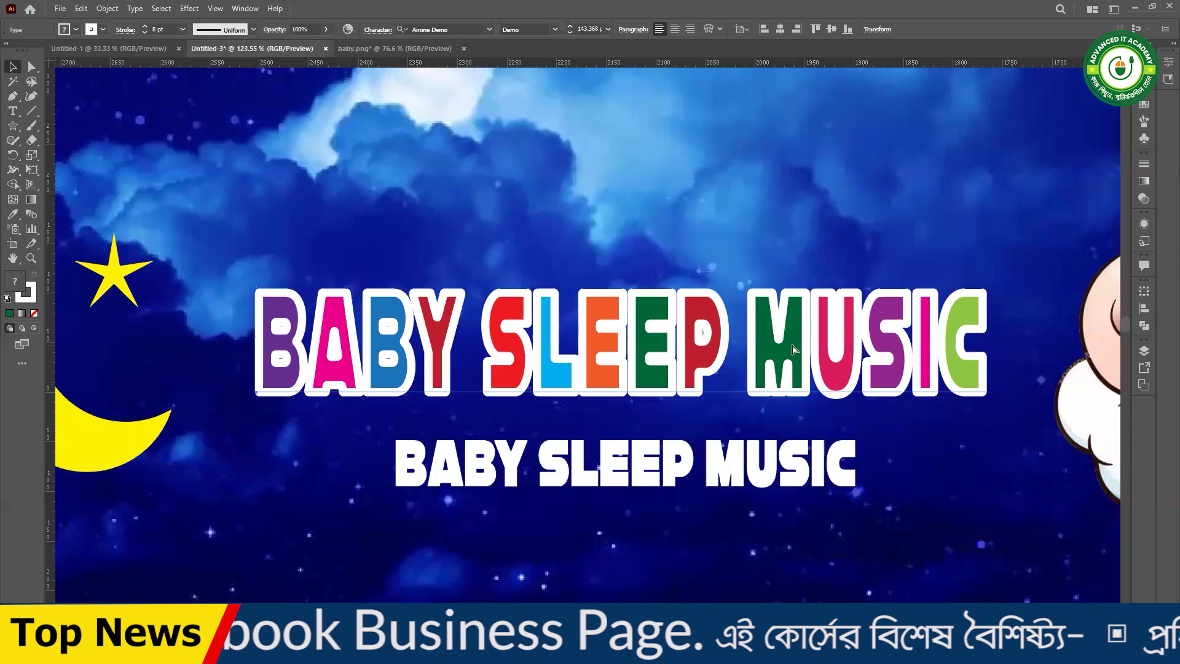
key(ctrl+shift+b)
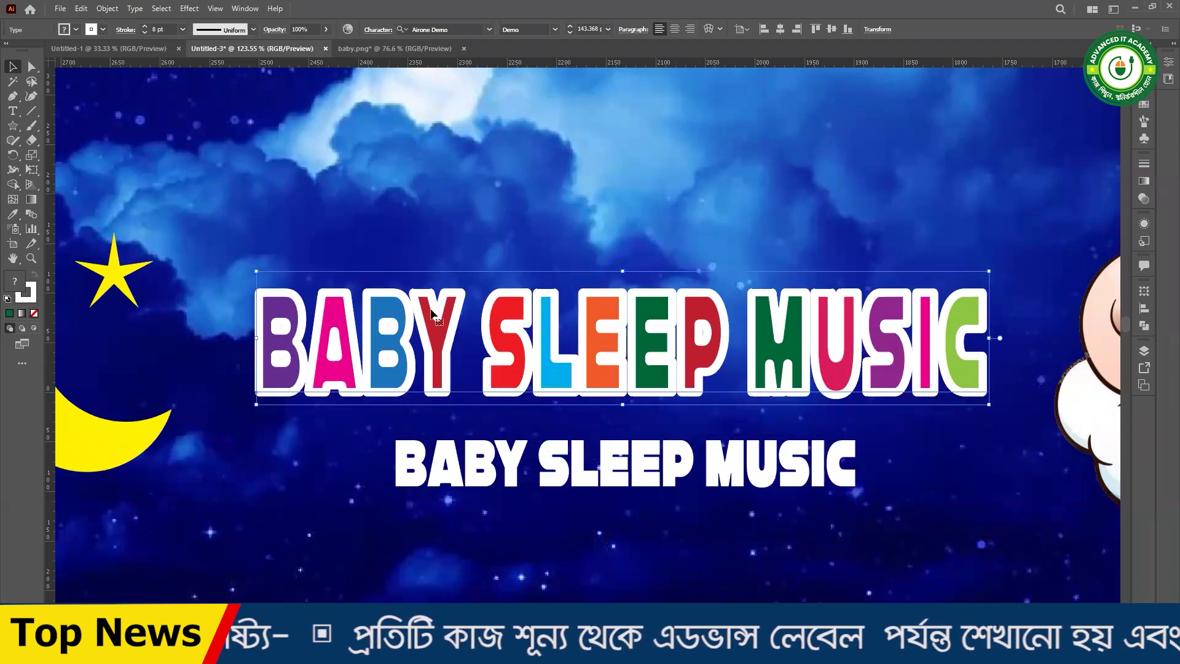
drag(422, 272, 424, 283)
key(ctrl+z)
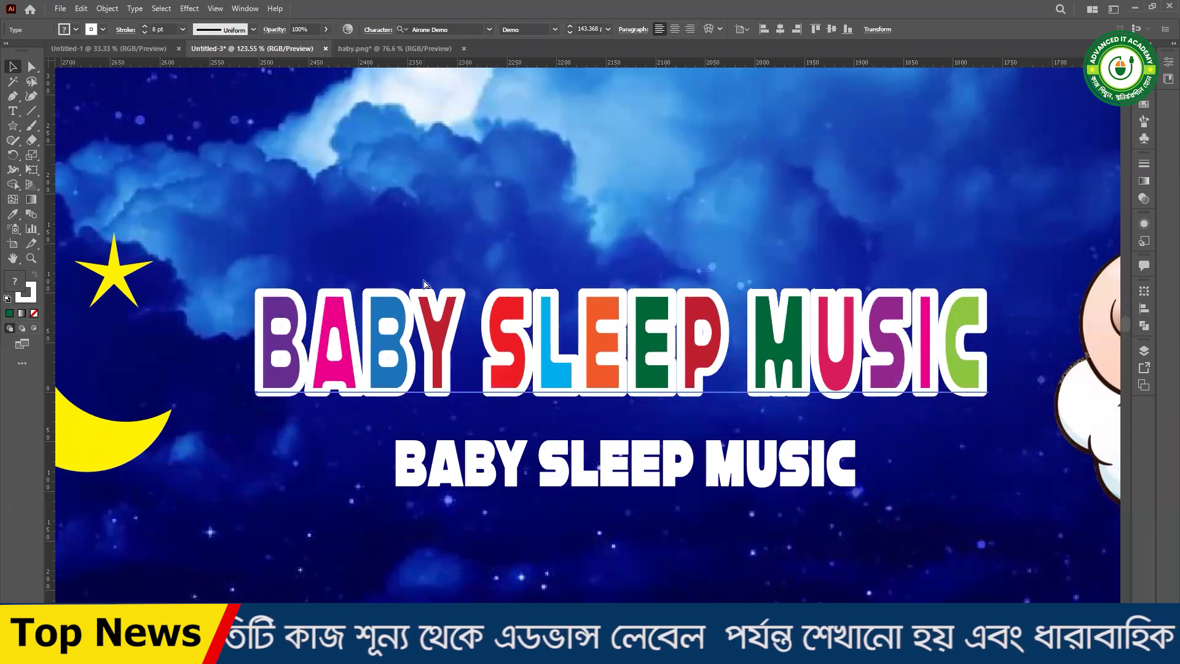
- Try the title without its white outline, then restore the outlined title
click(102, 29)
click(8, 52)
click(401, 186)
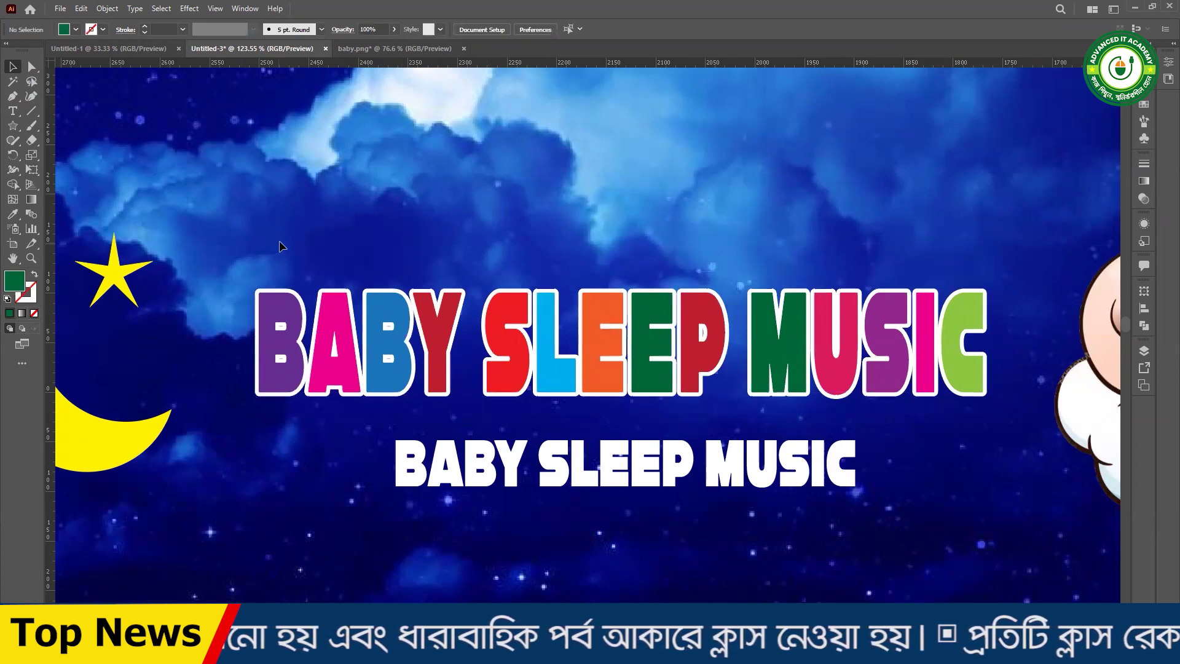
click(657, 349)
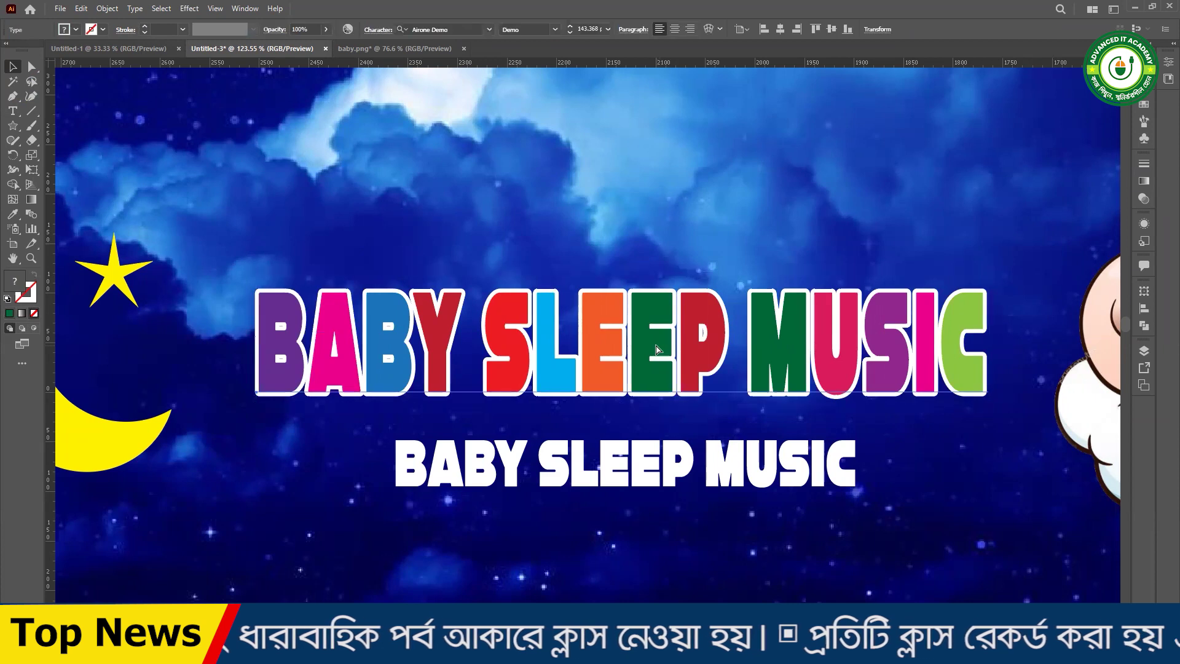
key(ctrl+z)
click(144, 28)
click(430, 172)
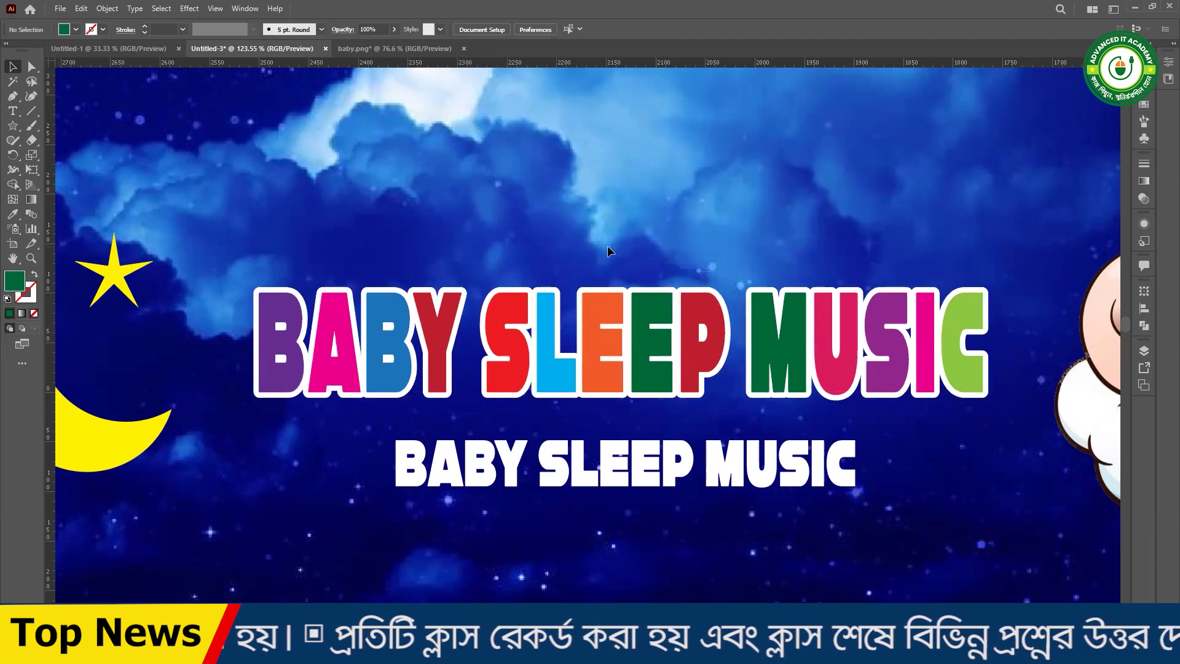
click(519, 343)
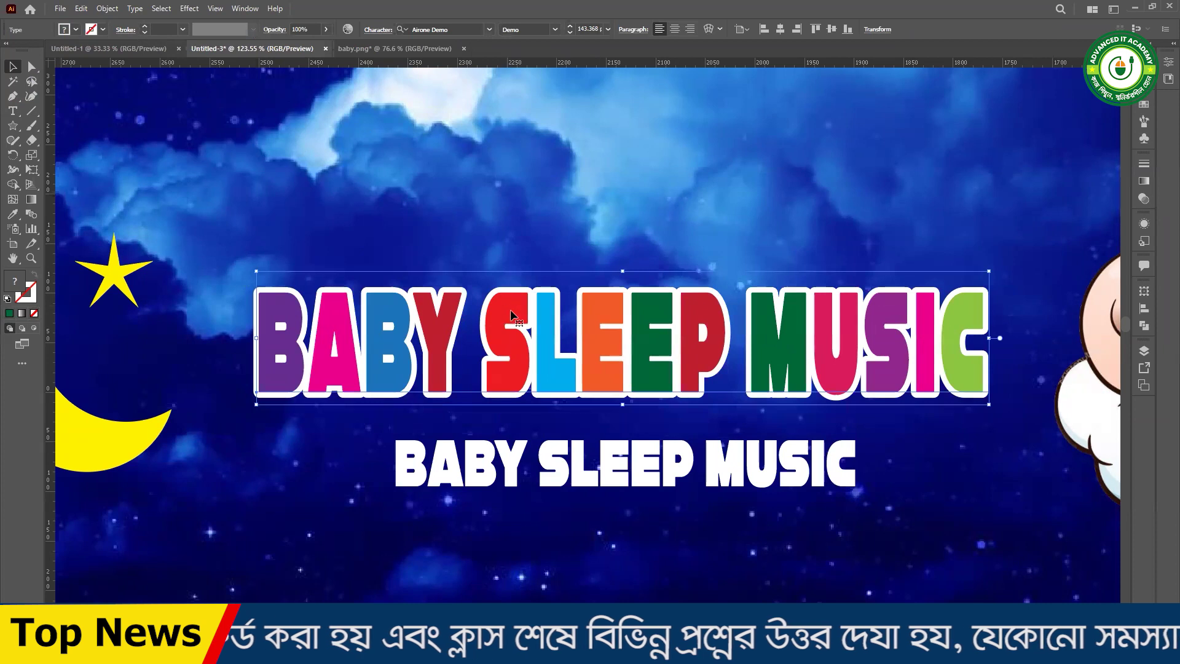
key(Delete)
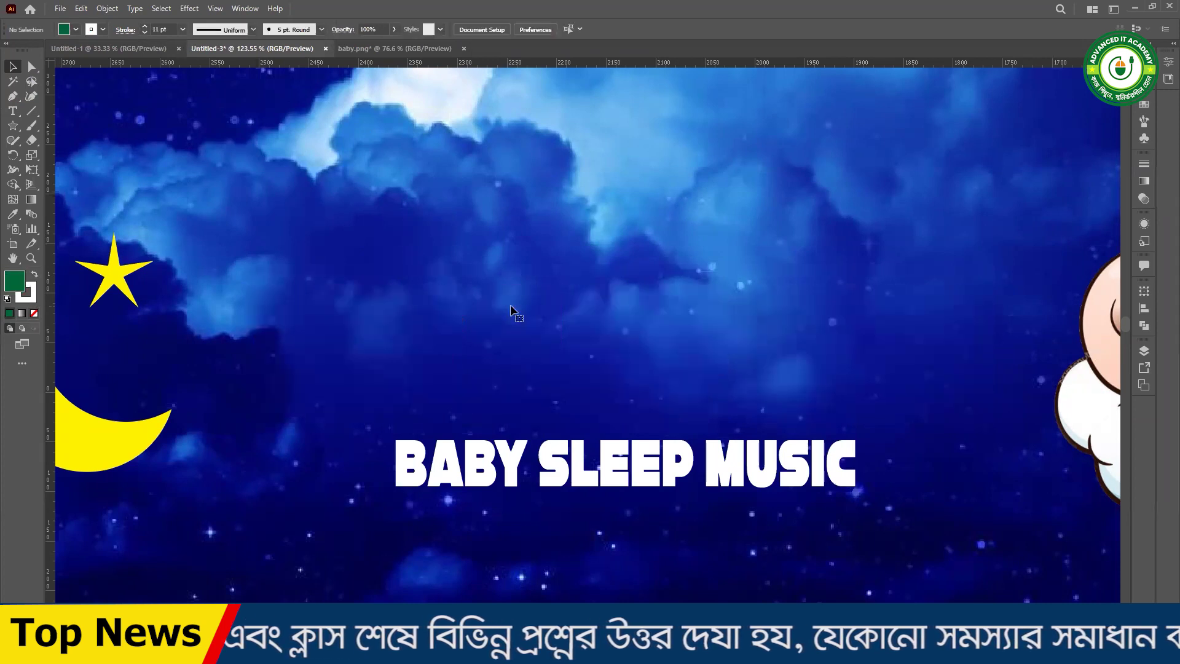
key(ctrl+z)
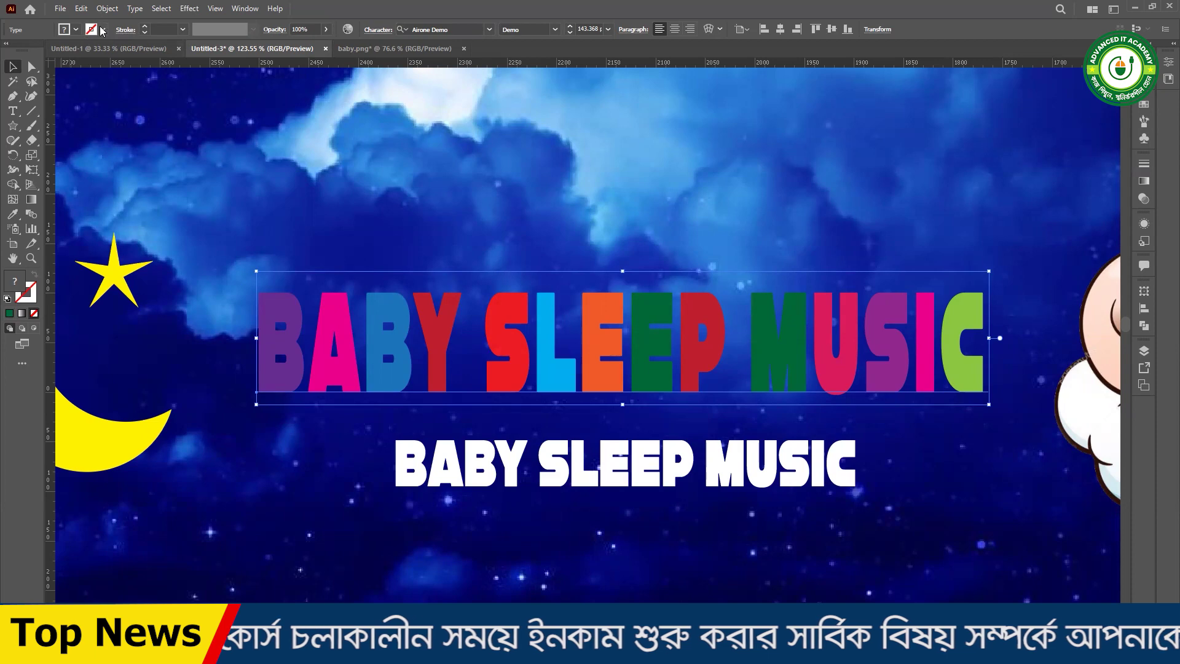
- Give the title a white outline and raise the stroke weight to 12 pt
click(145, 27)
click(145, 28)
click(145, 27)
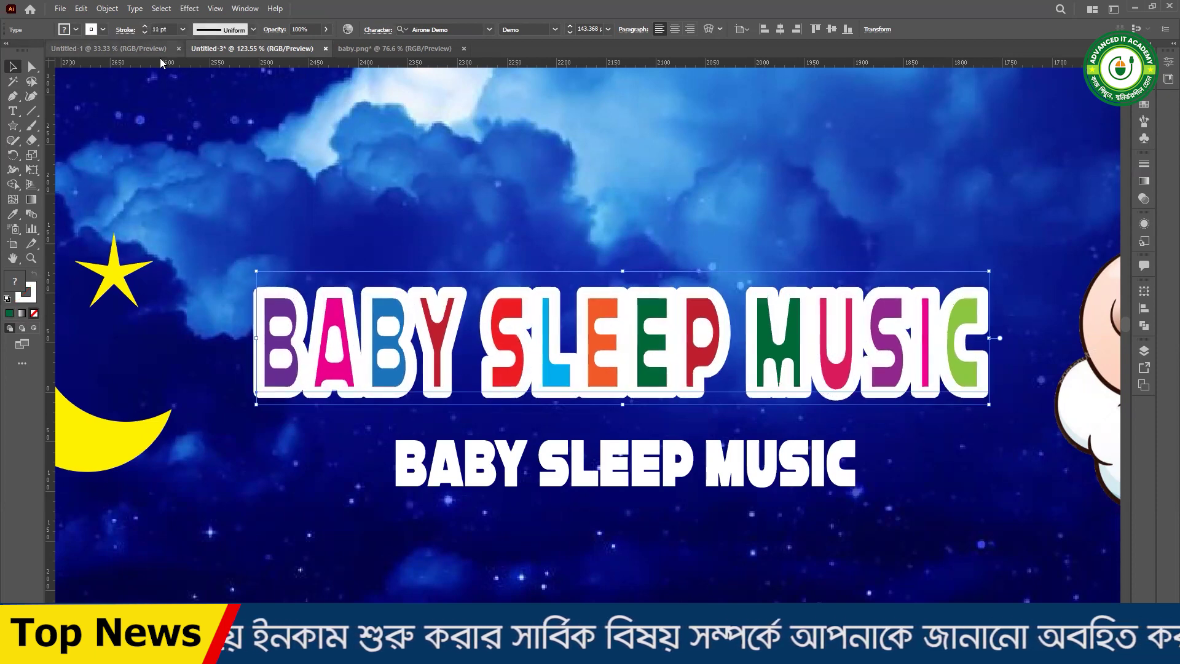
click(145, 27)
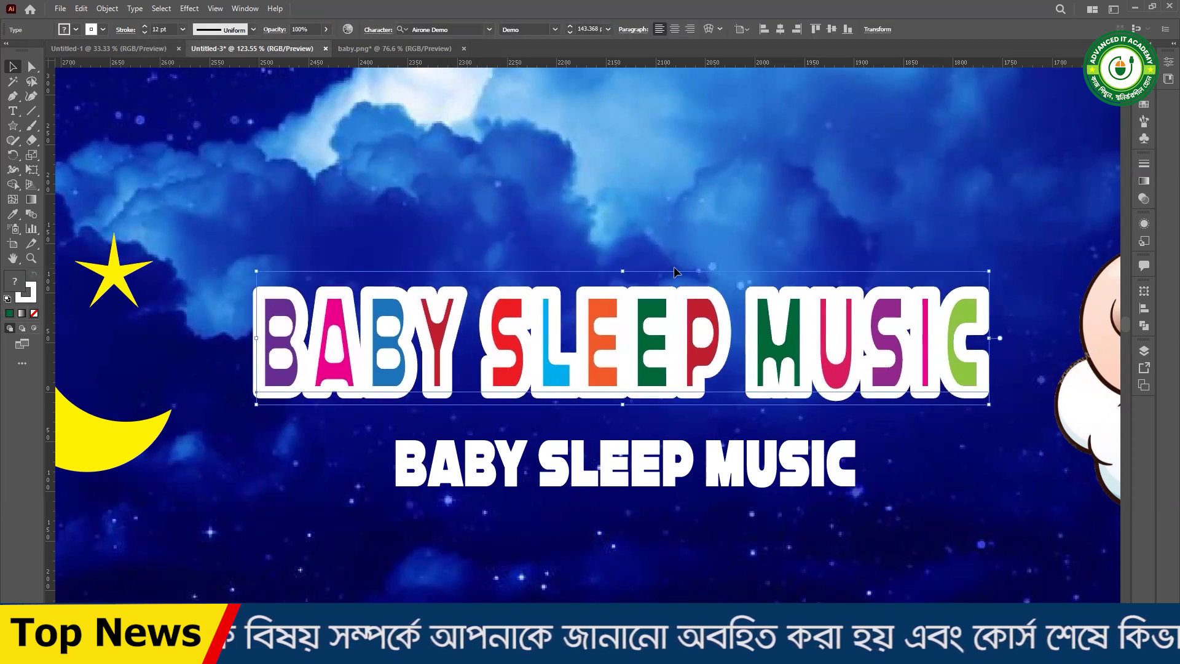
click(674, 272)
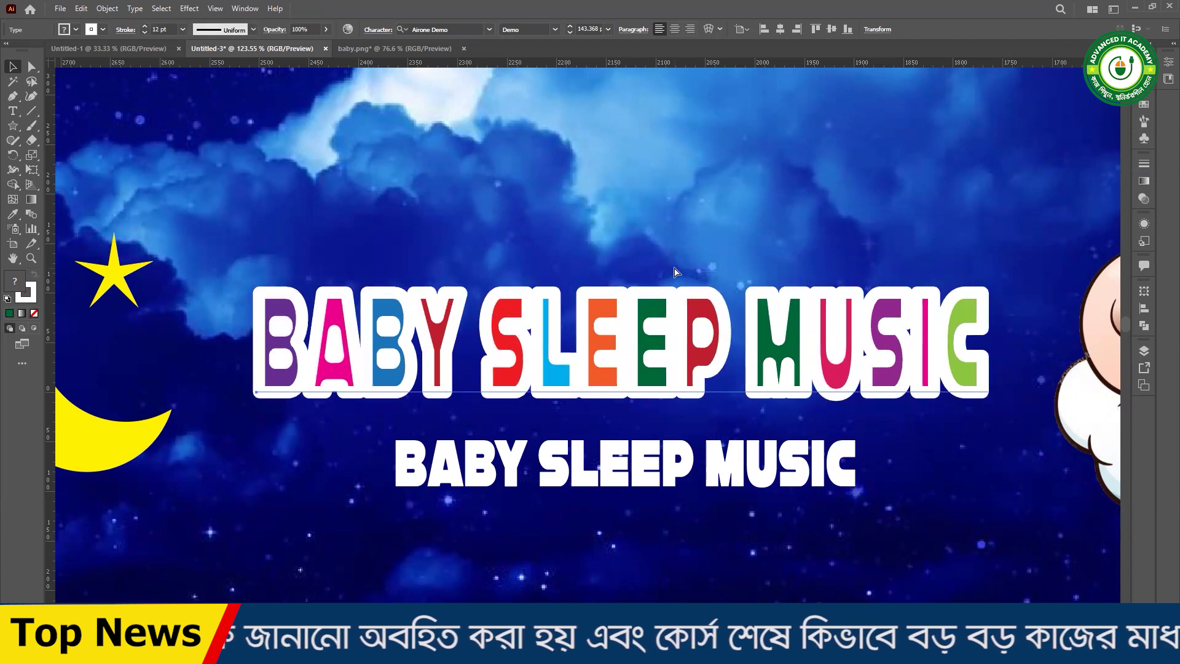
click(682, 338)
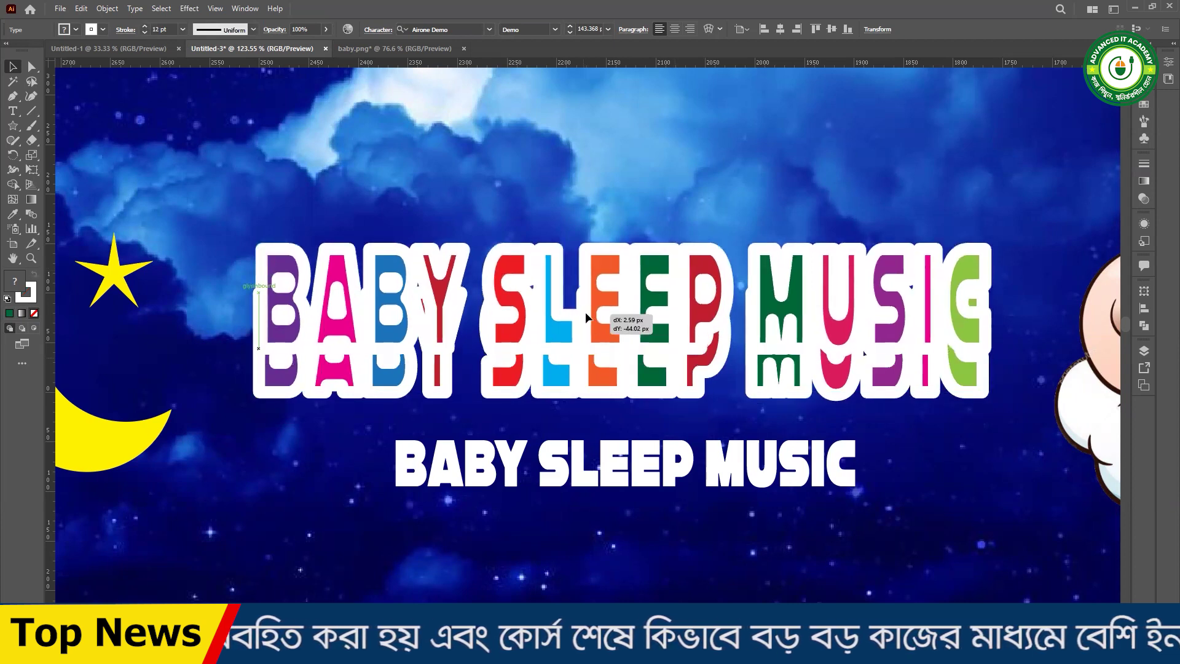
- Stack an offset duplicate over the title and strip the outline from that top copy
drag(544, 337, 575, 371)
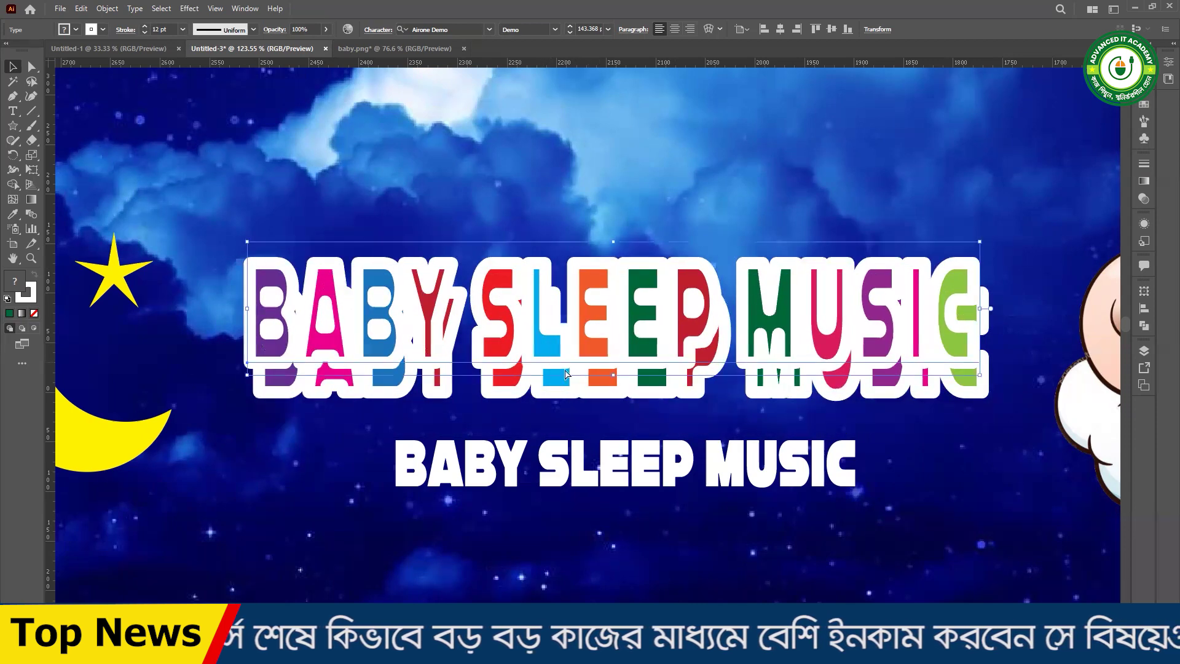
mouse_move(575, 372)
mouse_down()
mouse_move(554, 377)
mouse_move(545, 344)
mouse_up()
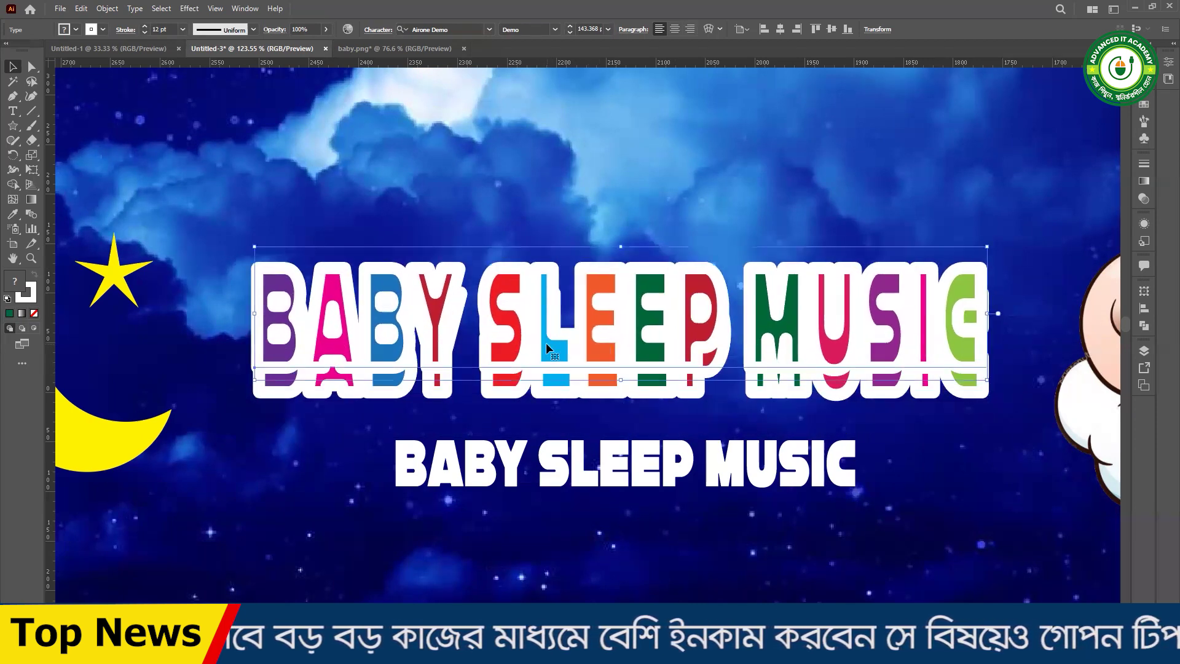
click(103, 30)
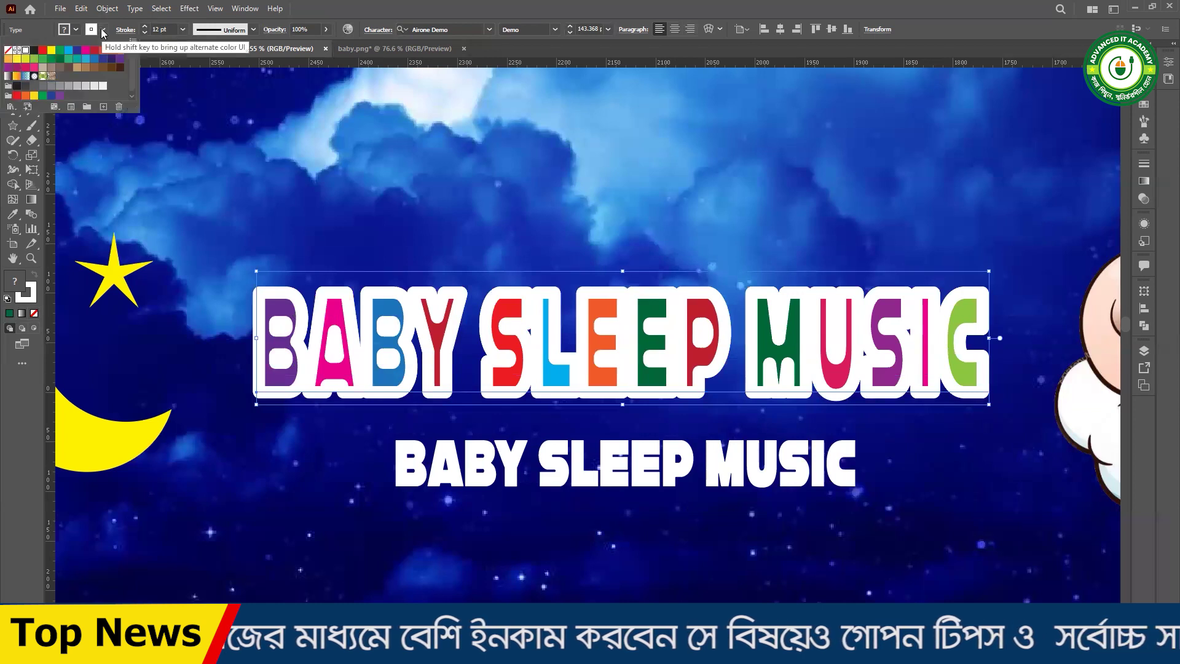
click(8, 51)
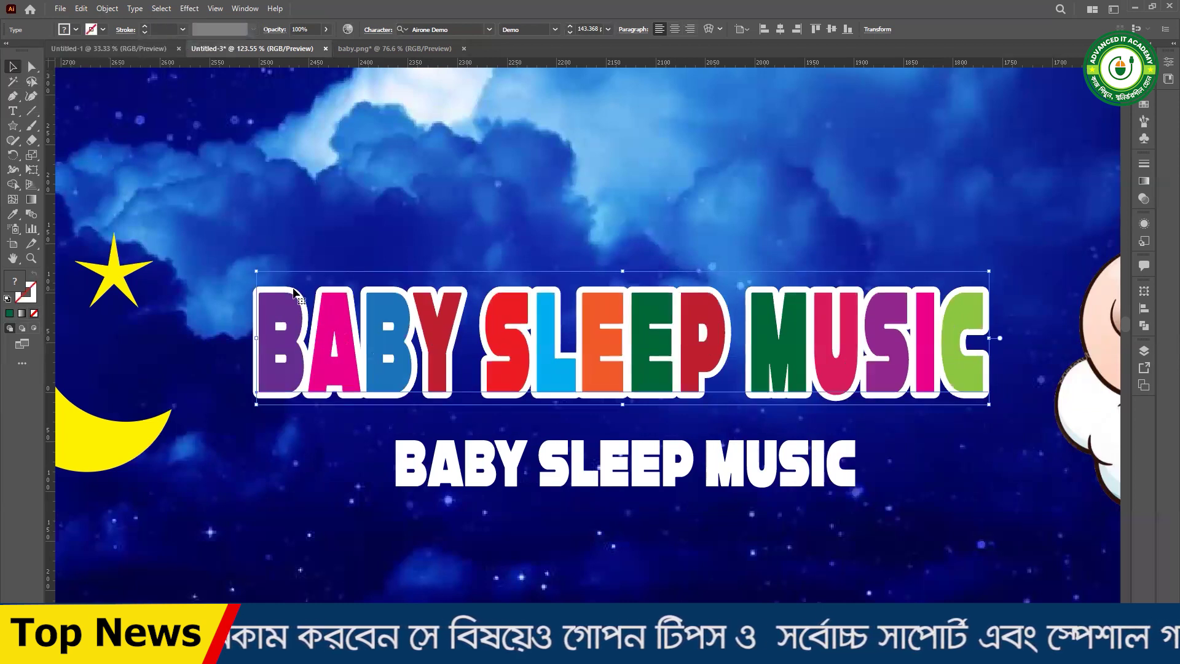
- Nudge the white BABY SLEEP MUSIC subtitle slightly up-left and shrink it a little
shift+click(995, 398)
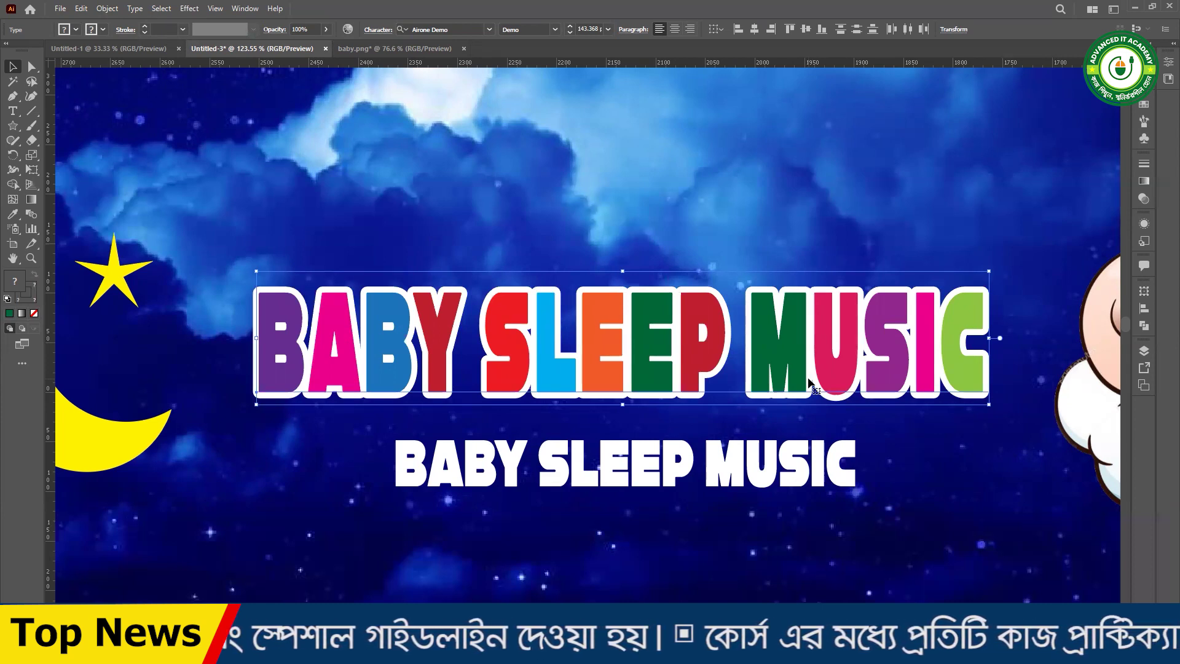
drag(530, 236, 793, 387)
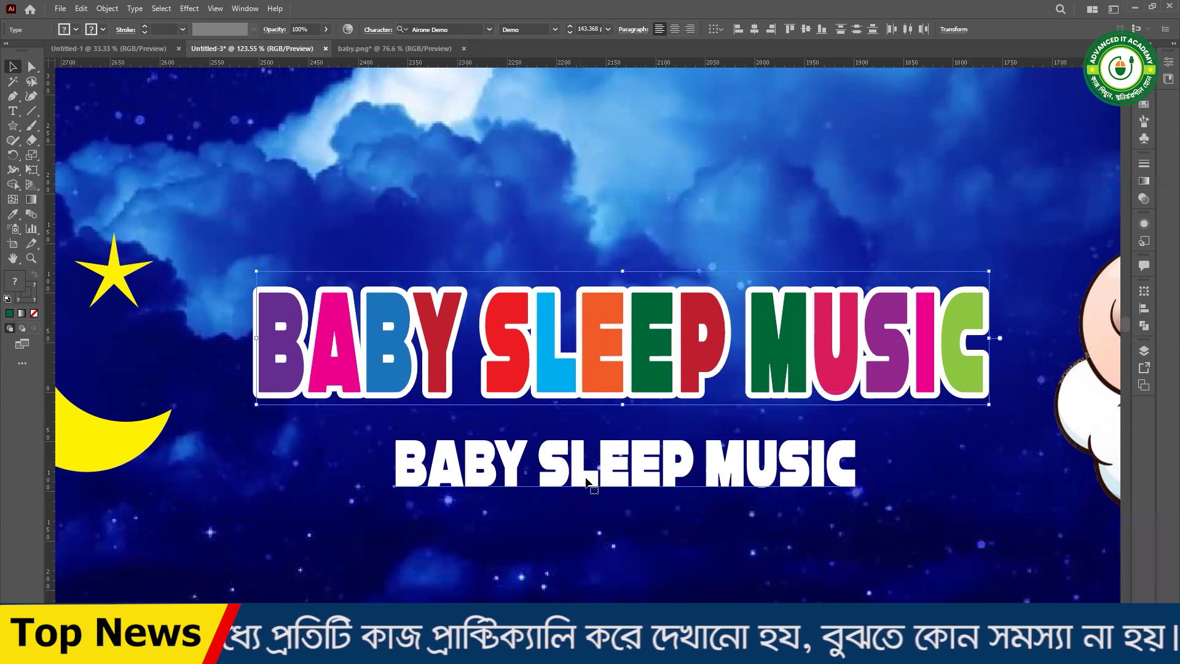
click(563, 467)
click(788, 515)
drag(762, 470, 750, 464)
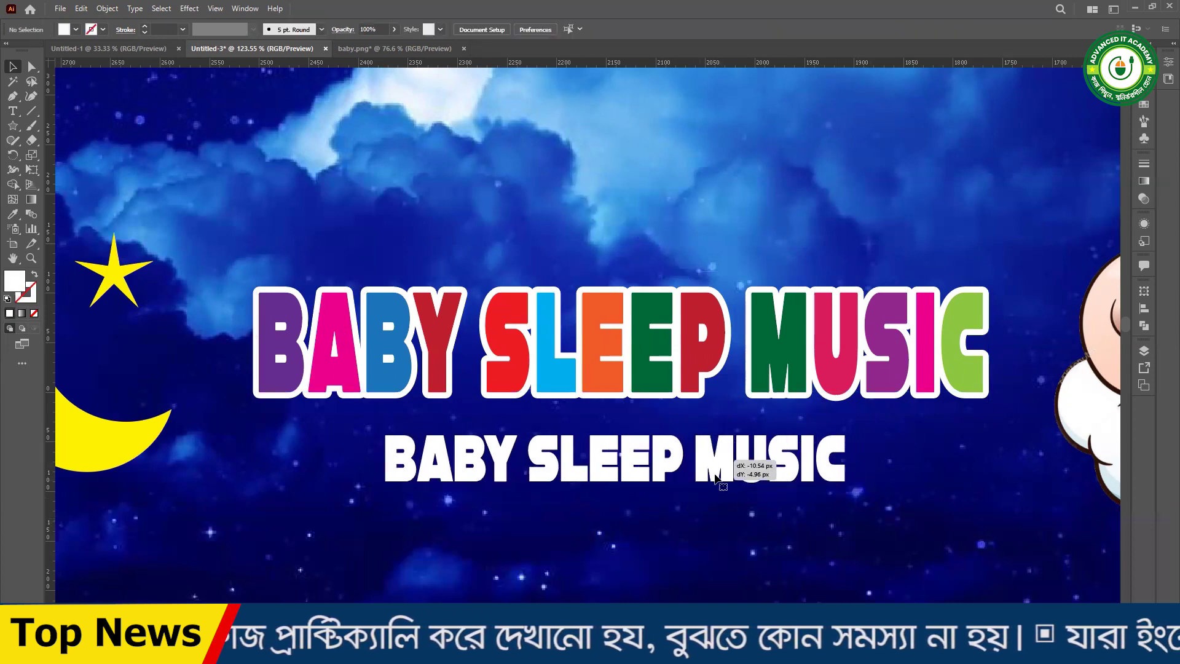
drag(616, 425, 615, 427)
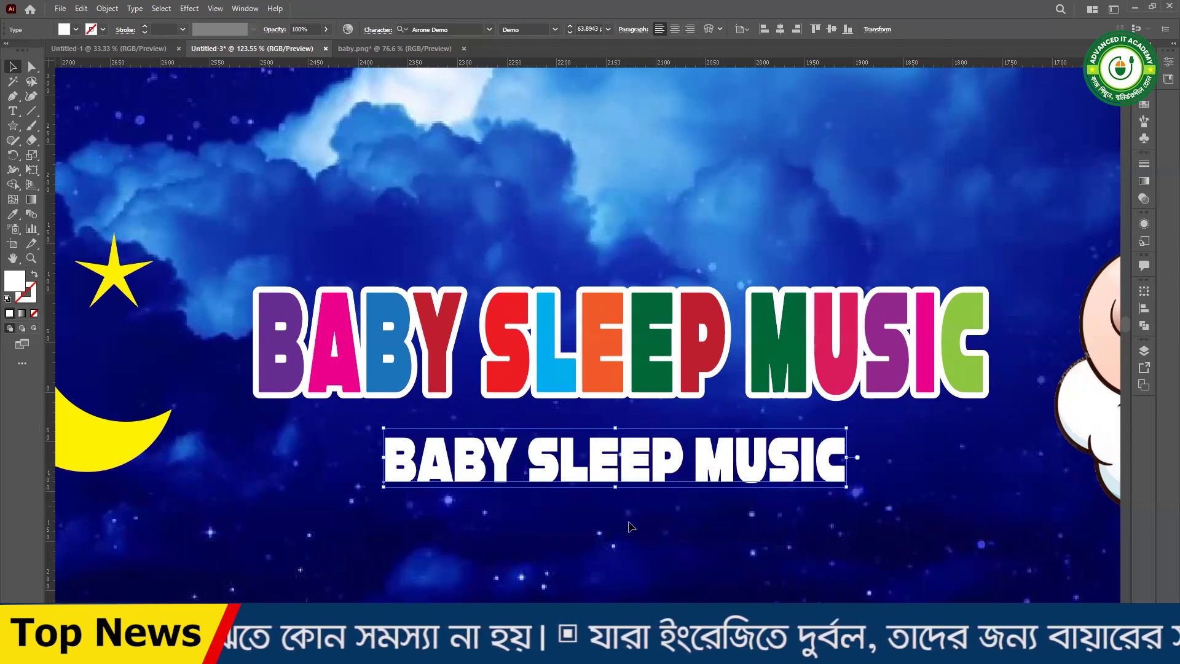
scroll(594, 521, down, 2)
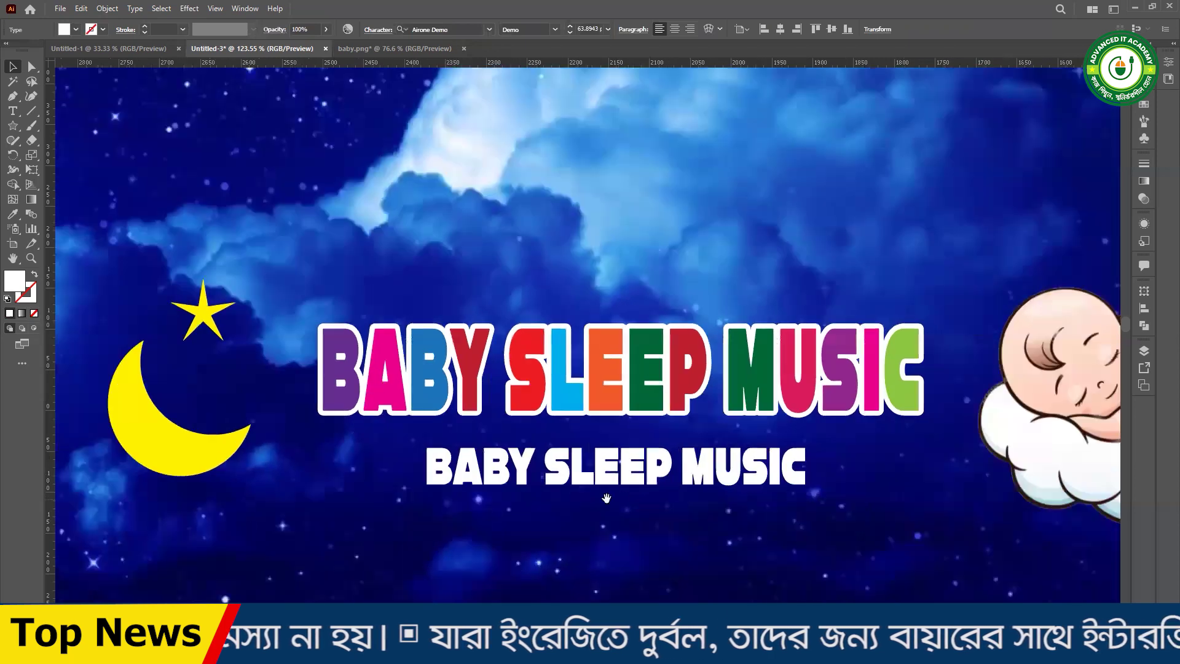
- Try cyan shades on the BABY SLEEP MUSIC subtitle, then fill it CMYK Yellow
click(75, 29)
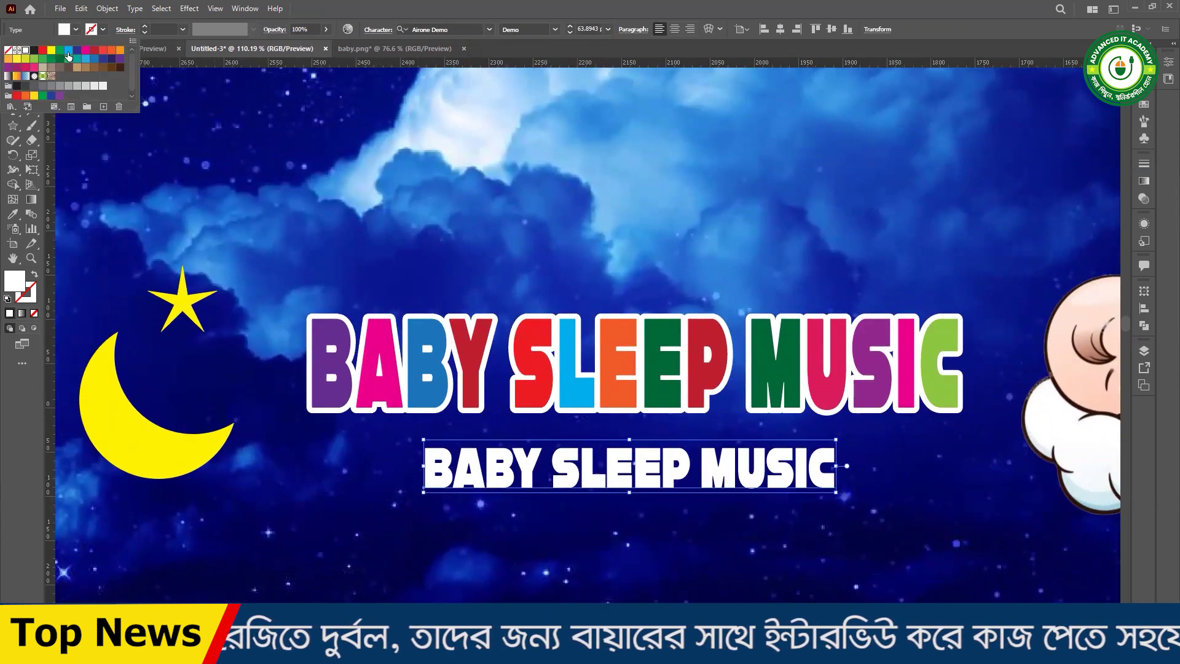
click(69, 56)
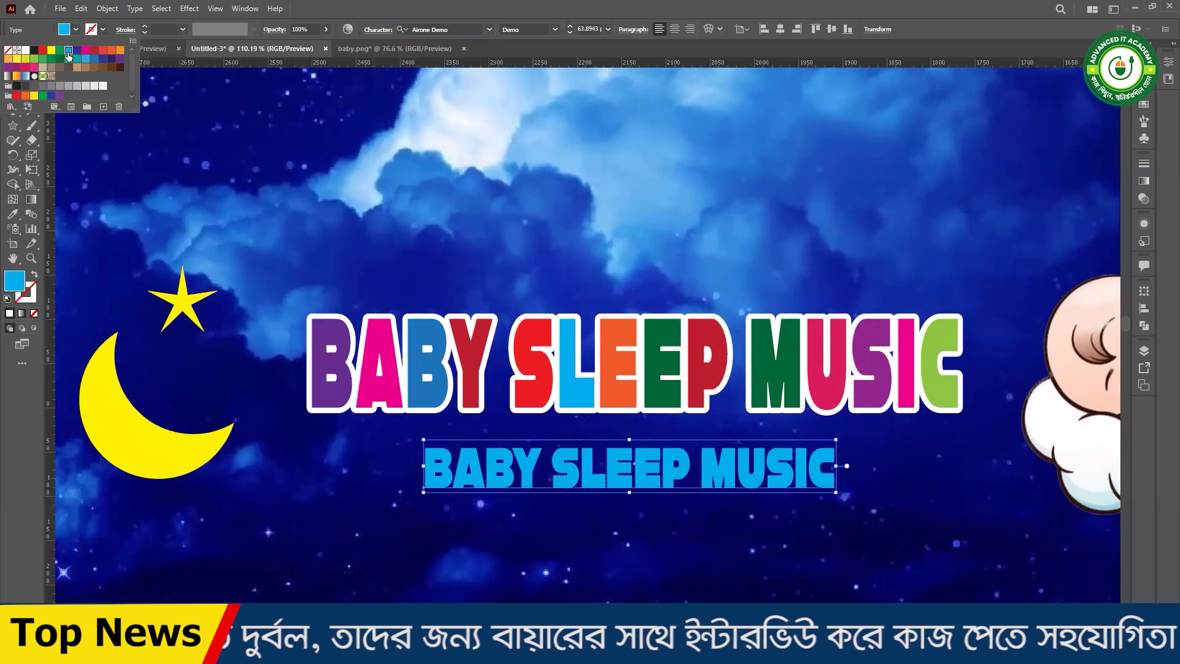
double_click(14, 281)
click(768, 314)
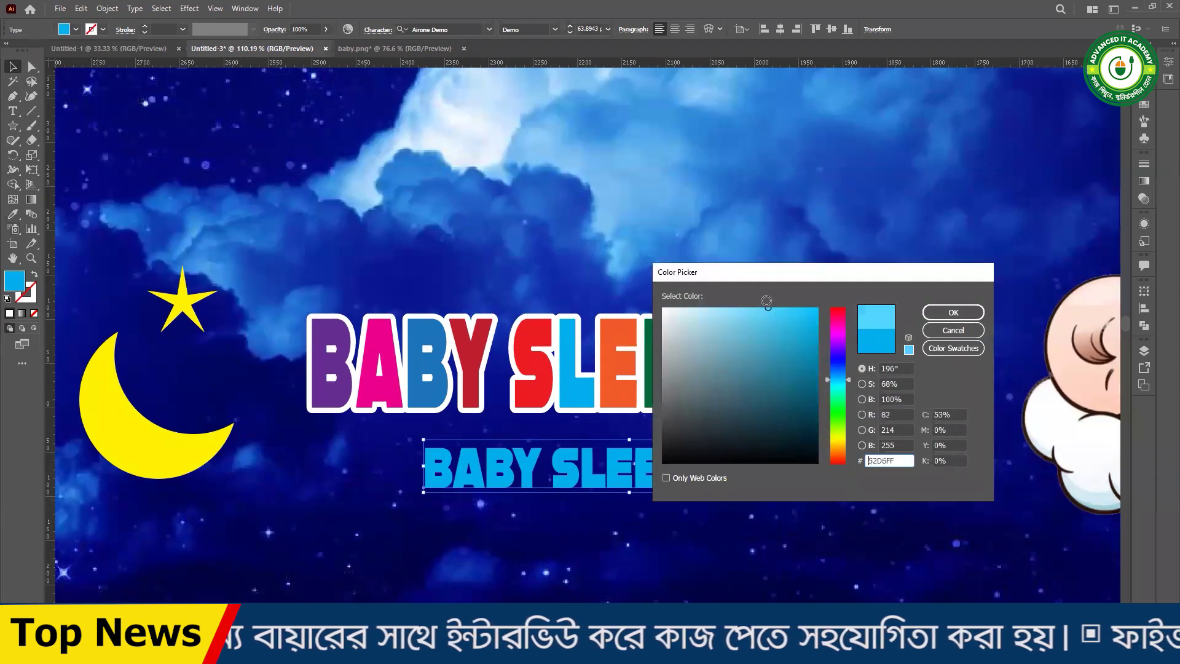
click(954, 313)
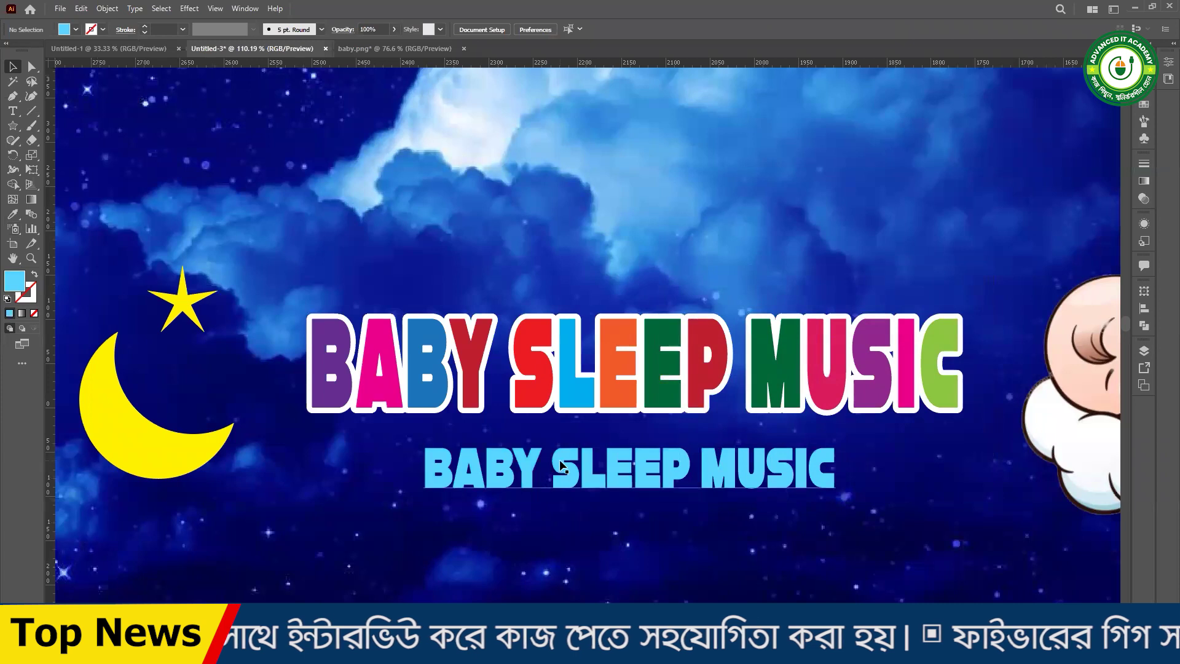
click(76, 29)
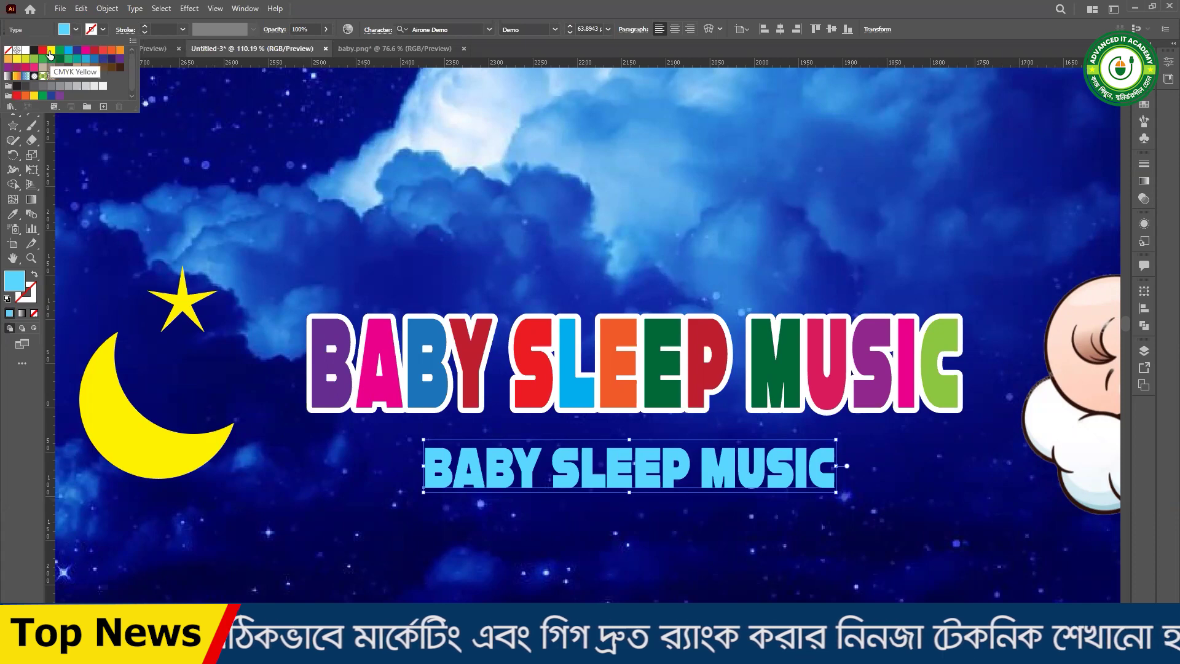
click(50, 54)
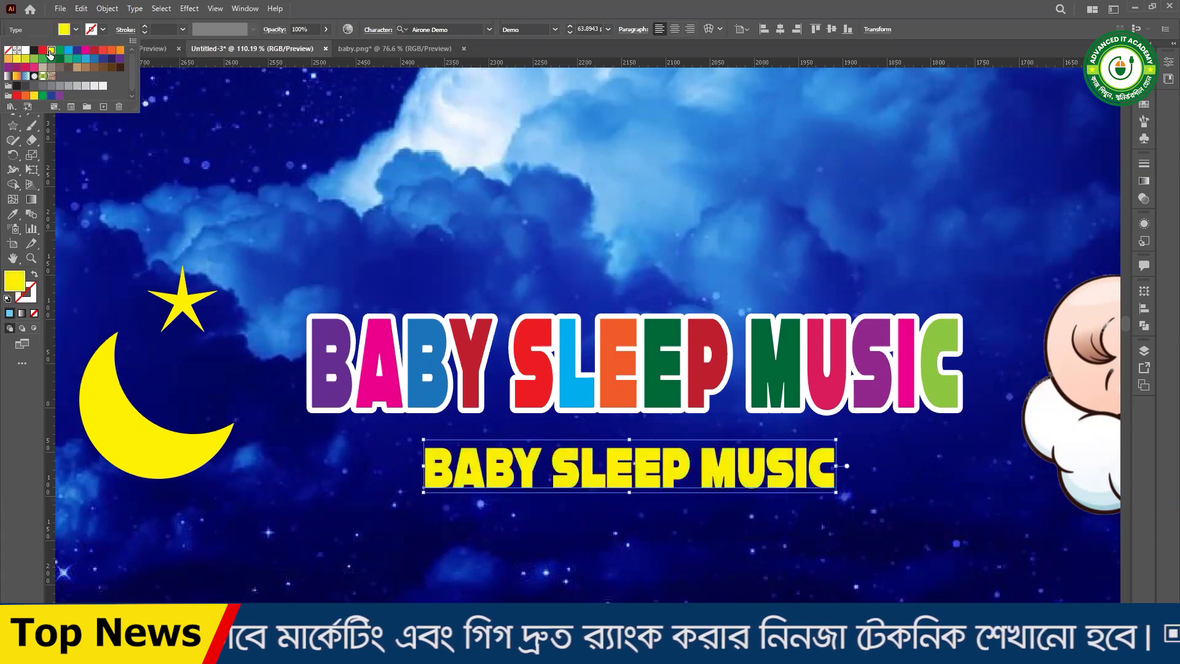
click(914, 529)
- Zoom out until the finished banner and the safe-area template artboard are both visible
scroll(587, 456, down, 2)
scroll(587, 456, down, 3)
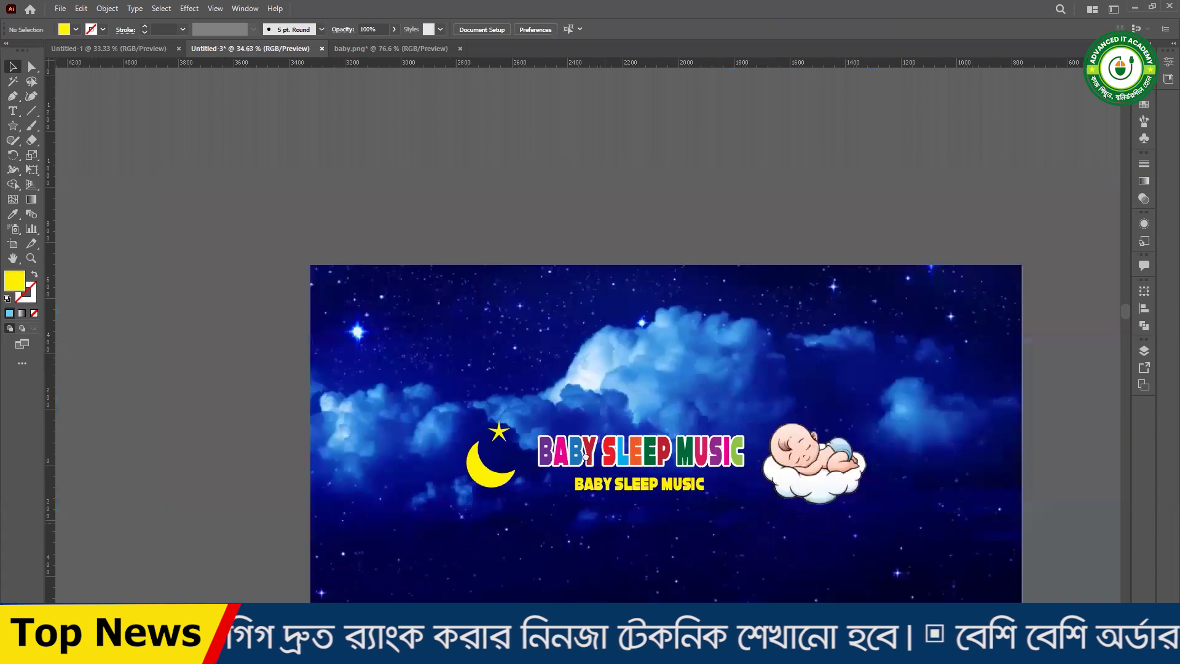
scroll(585, 456, down, 3)
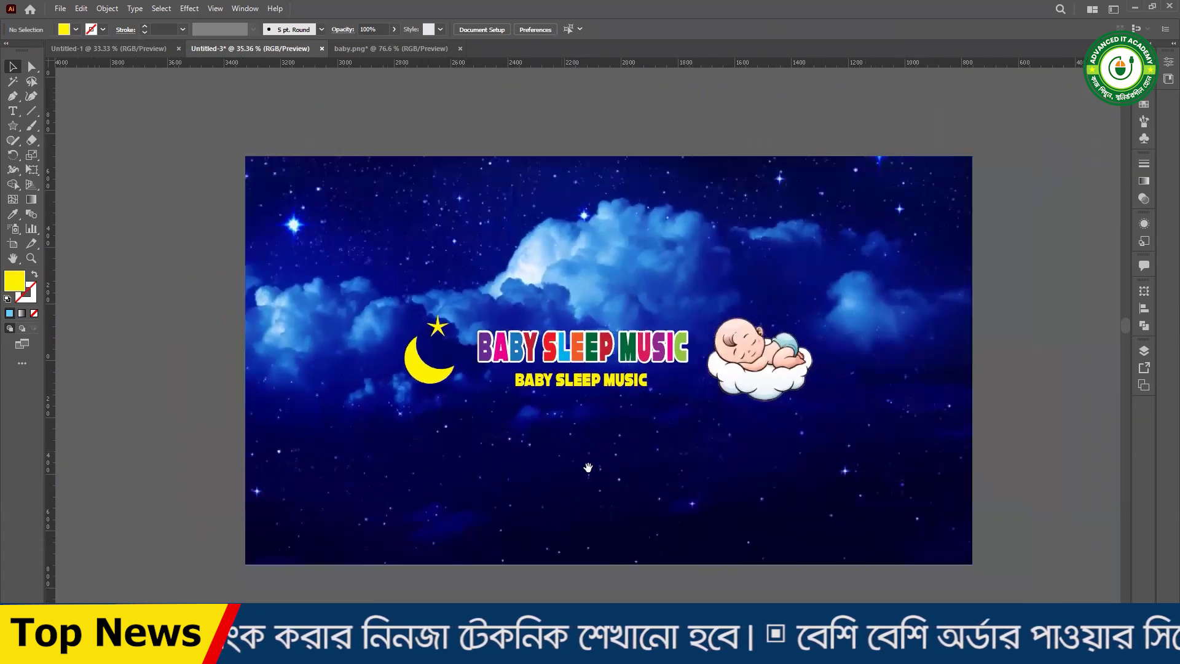
scroll(584, 464, up, 1)
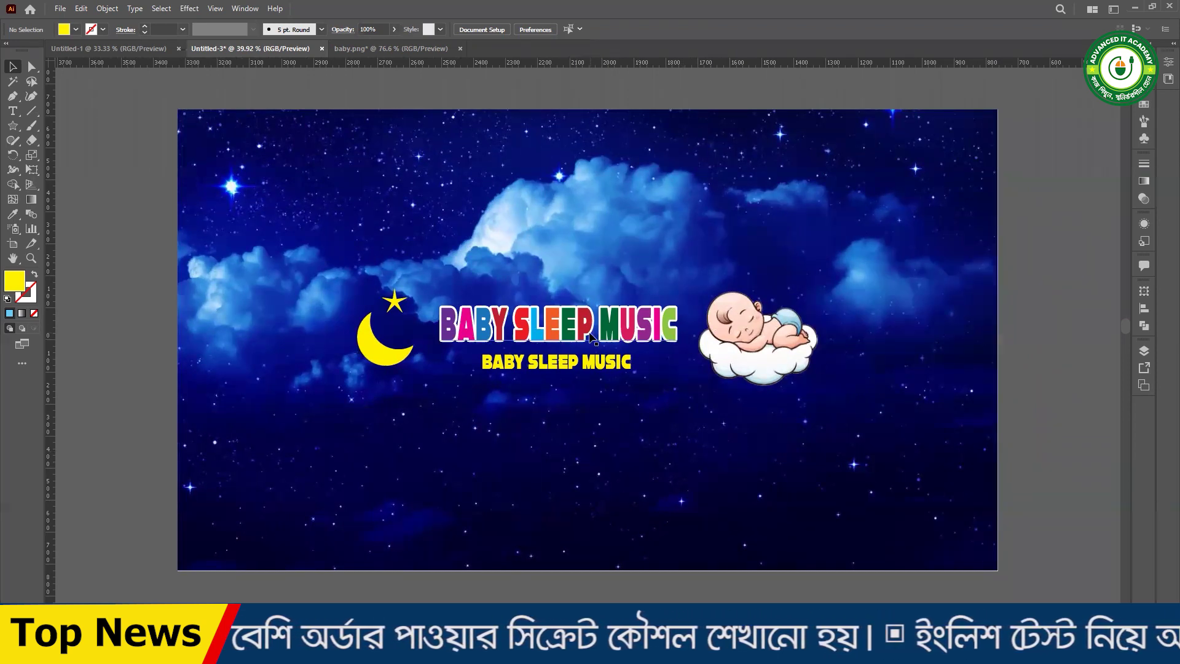
alt+scroll(416, 418, down, 3)
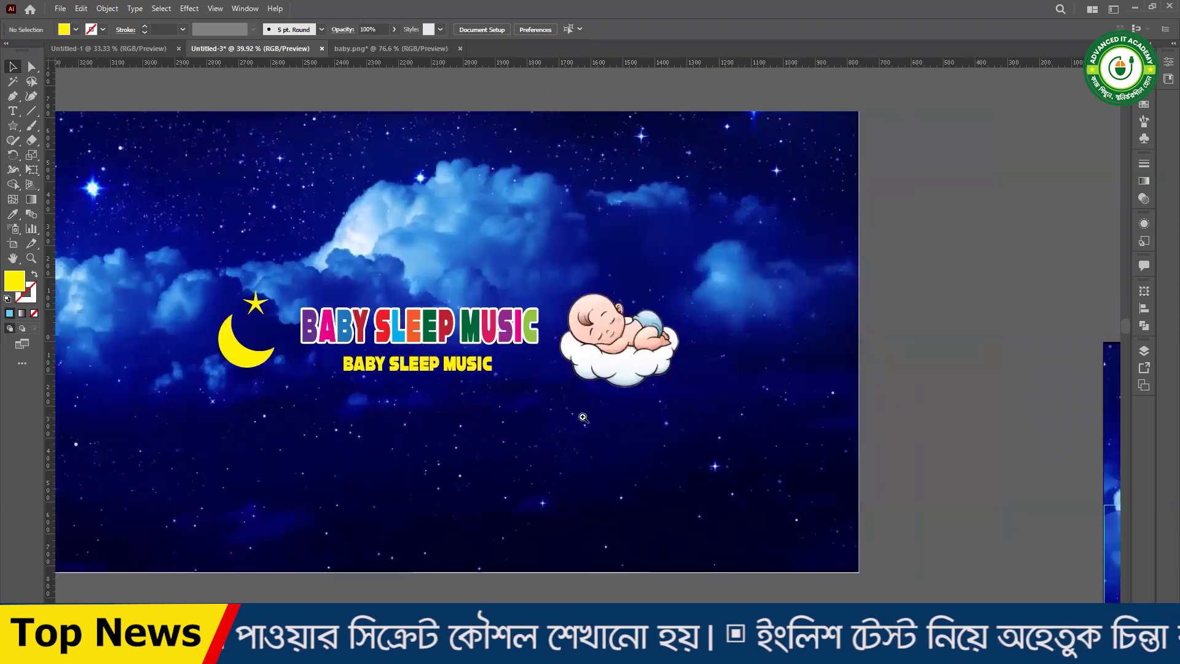
alt+scroll(545, 399, down, 2)
key(ctrl+a)
click(326, 268)
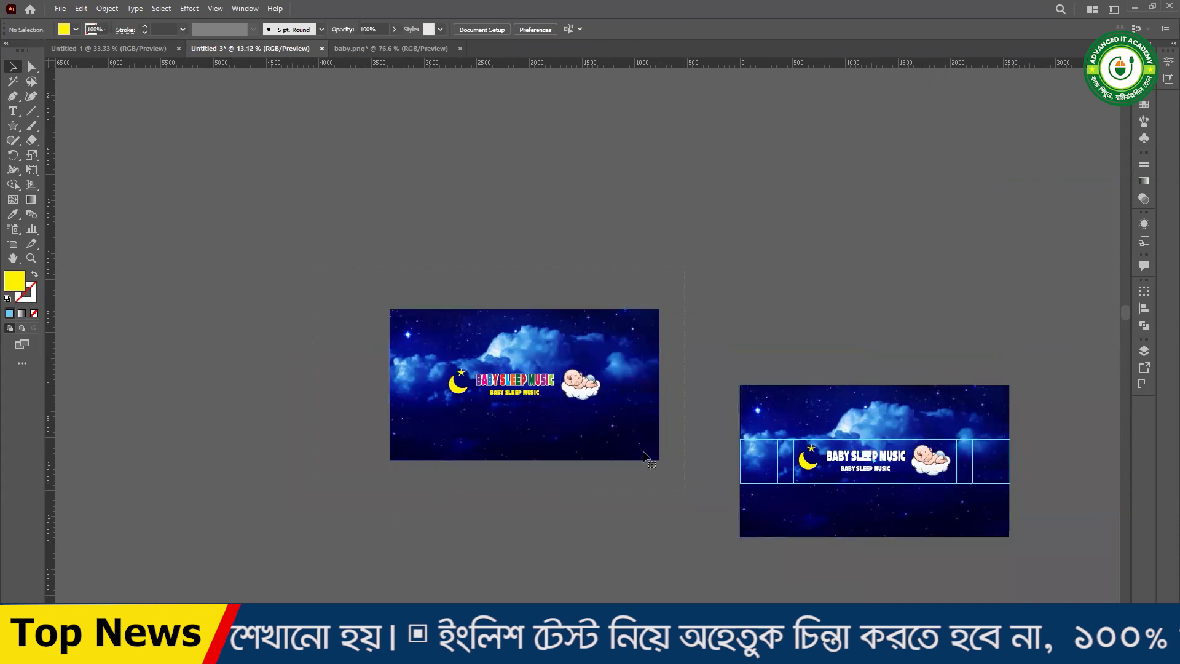
- Move the banner beside the template and delete the template's white title and subtitle
drag(613, 414, 681, 490)
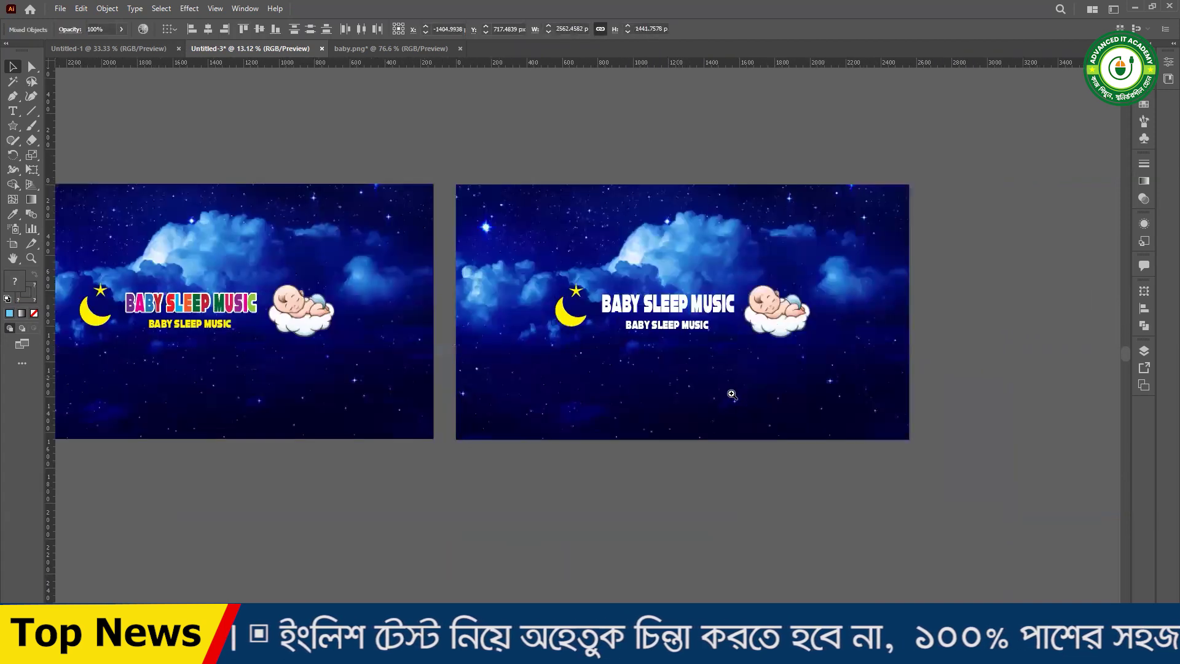
alt+scroll(671, 440, up, 5)
alt+scroll(670, 441, down, 1)
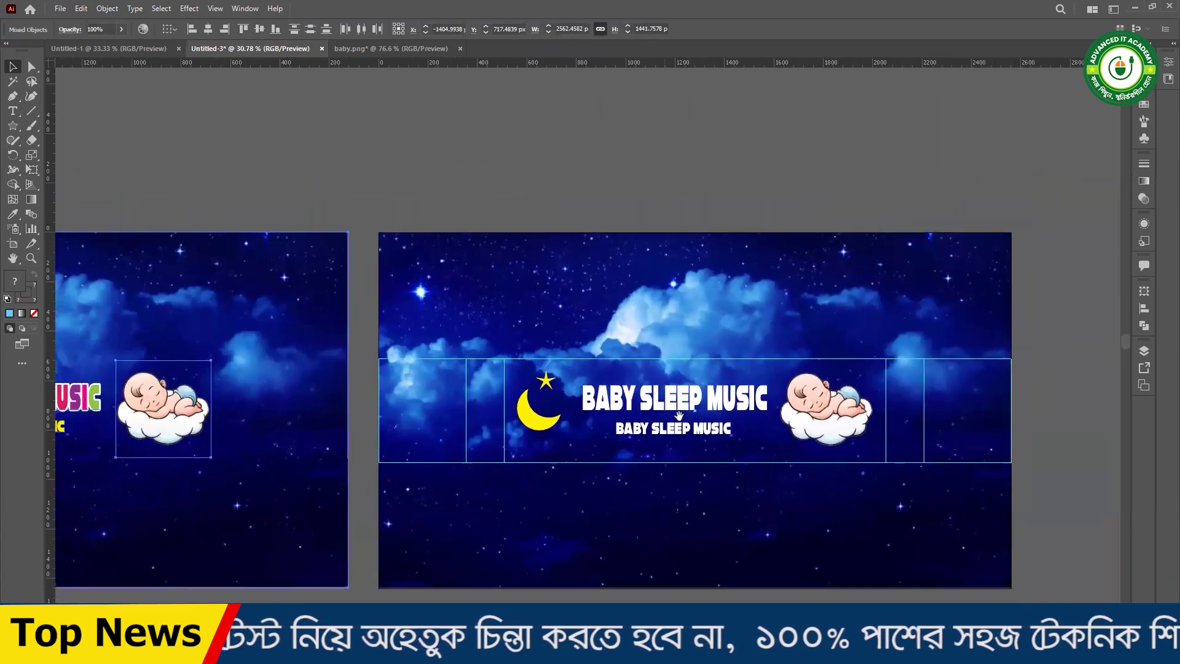
click(681, 404)
key(Delete)
click(701, 428)
key(Delete)
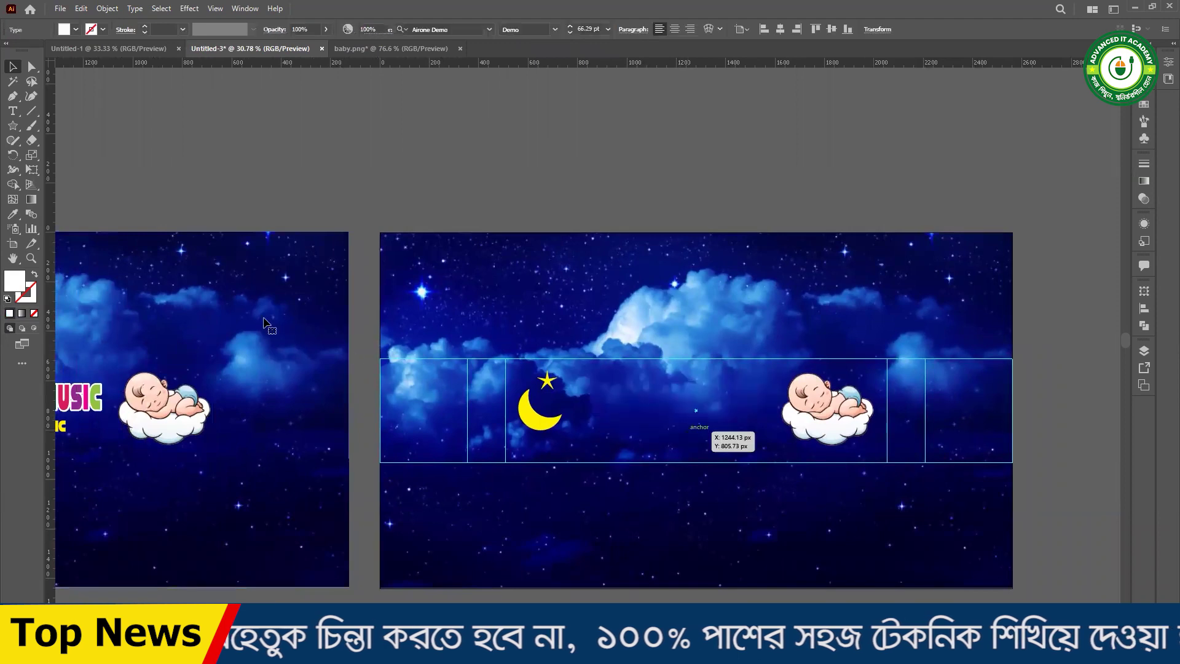
- Copy the coloured title and yellow subtitle group onto the template banner
click(244, 287)
drag(244, 287, 390, 281)
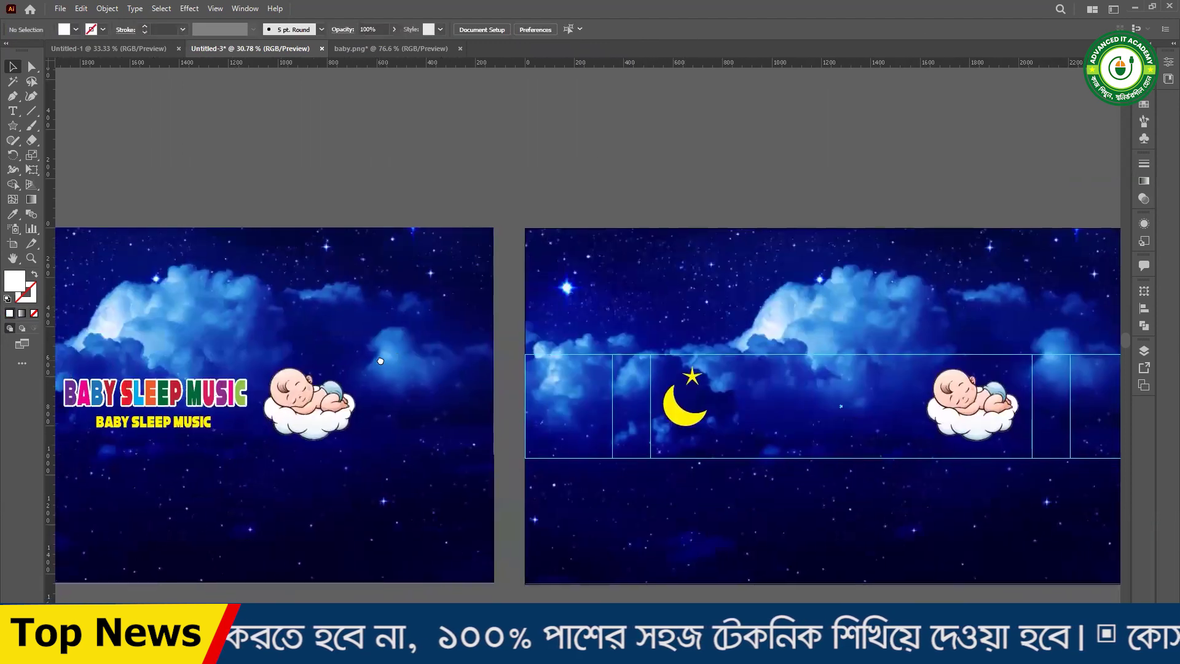
click(144, 388)
drag(144, 389, 812, 400)
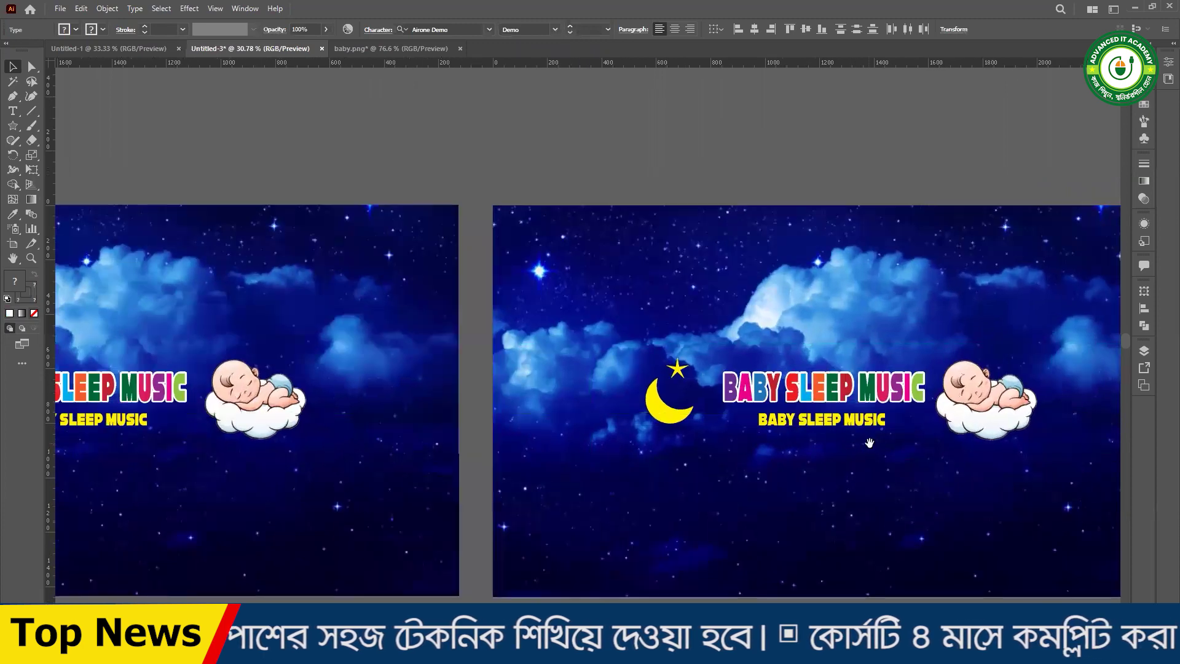
scroll(718, 424, up, 3)
scroll(653, 362, up, 1)
- Shift the copied title group slightly left to centre it, then clear the selection
click(602, 373)
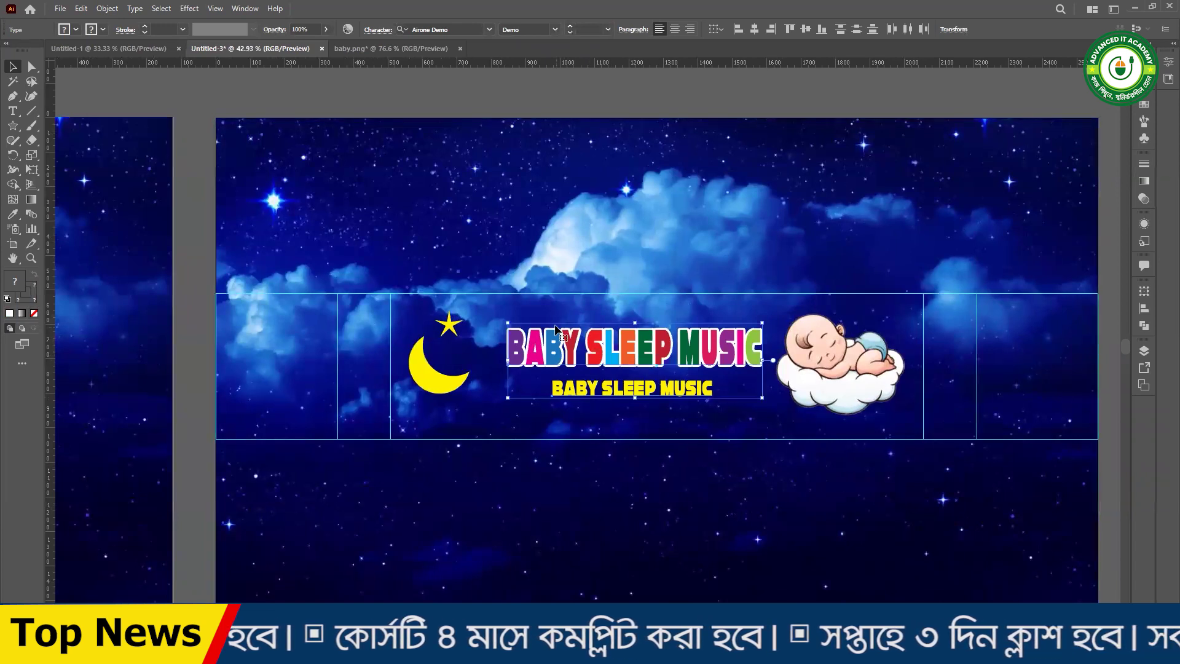
drag(679, 396, 675, 396)
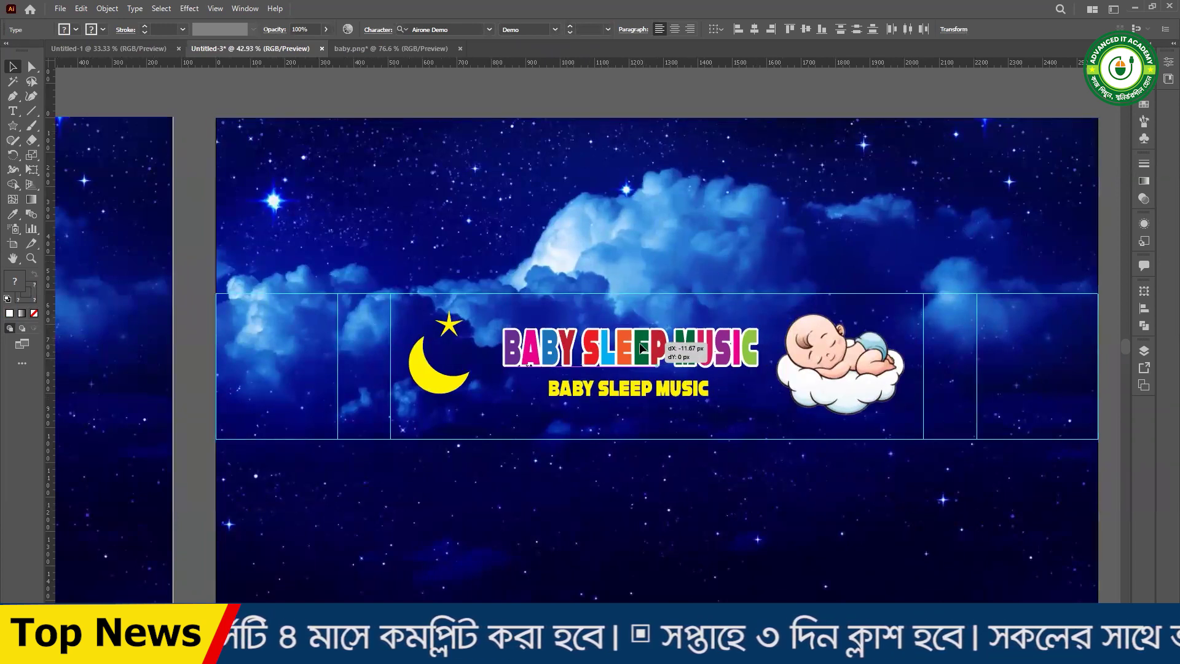
click(416, 195)
key(ctrl+shift+a)
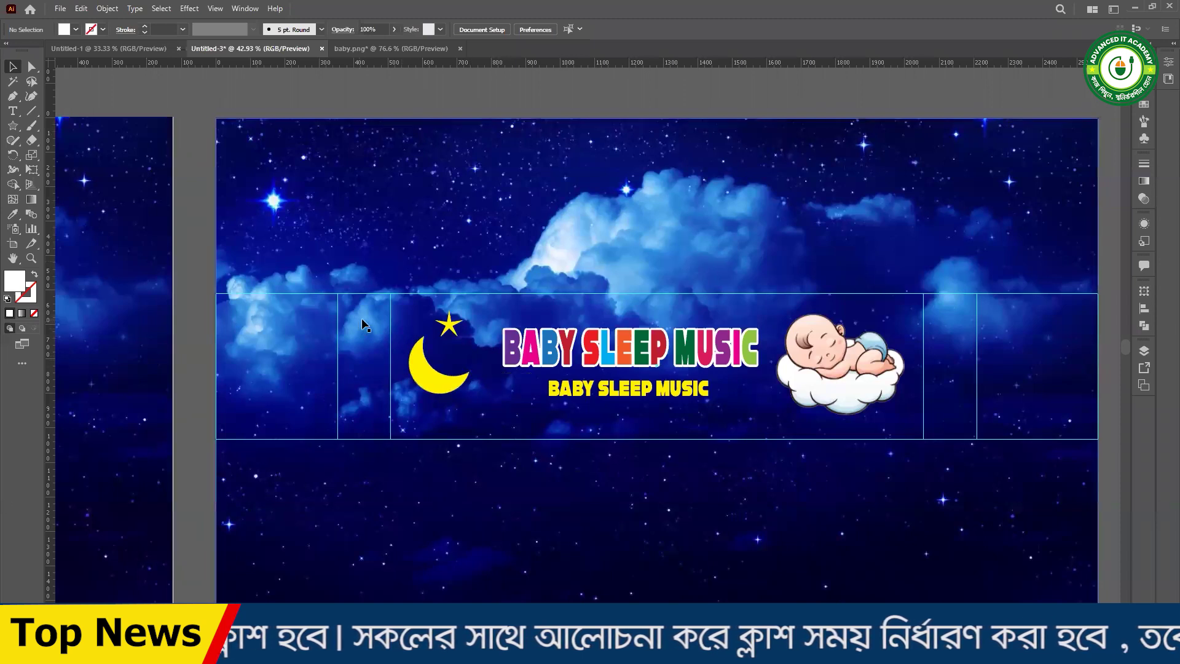
click(326, 153)
key(ctrl+shift+a)
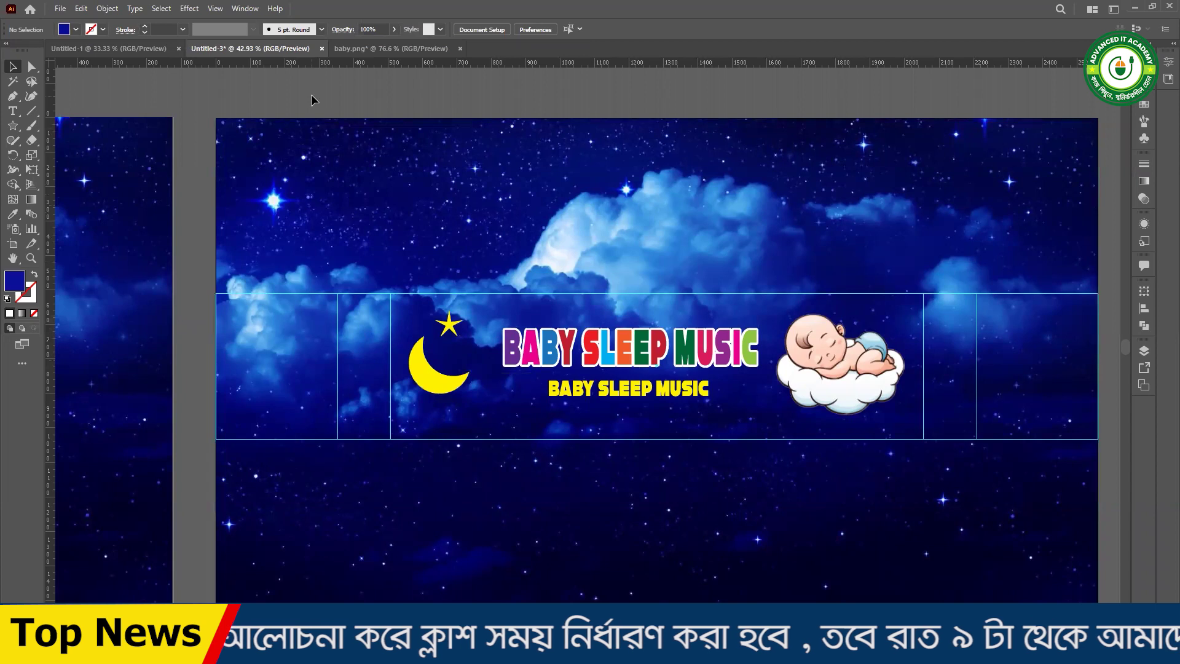
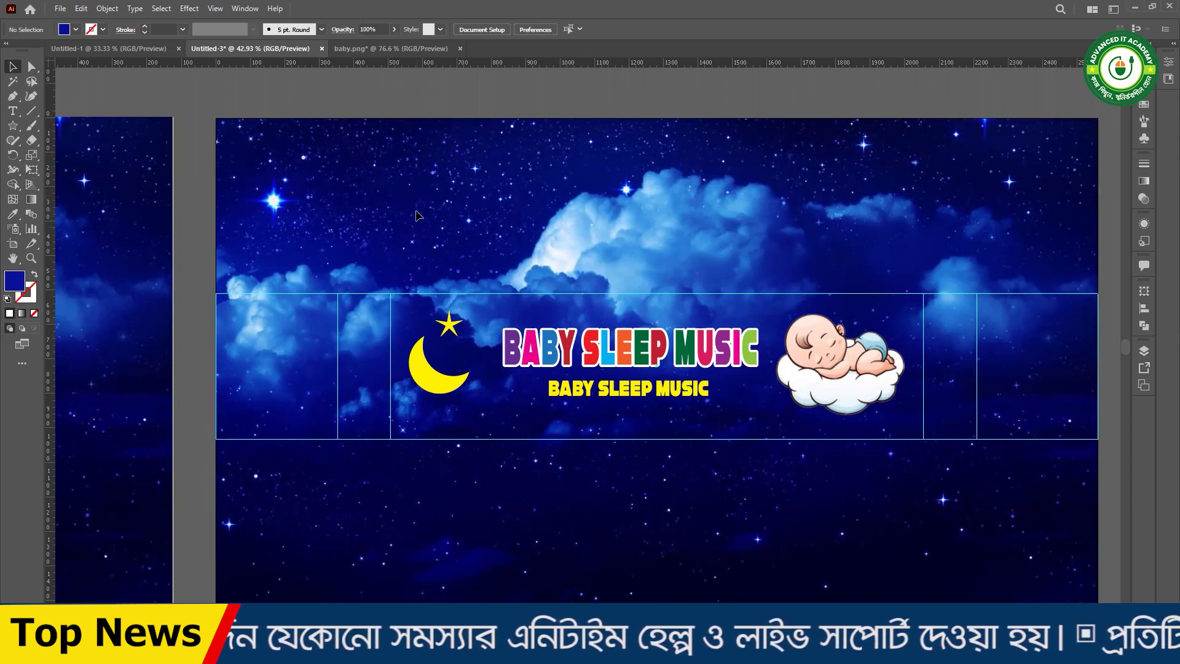
- Draw a circle, make it a white outline ring, and move it beside the moon
click(13, 127)
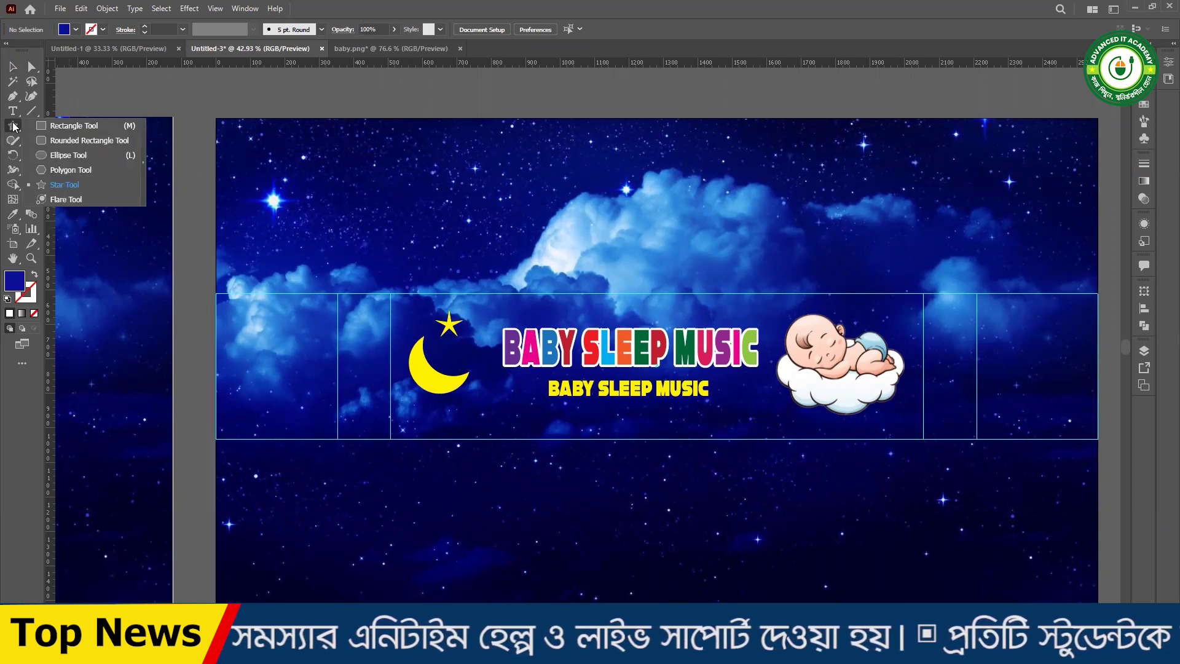
click(69, 155)
drag(451, 224, 487, 225)
click(35, 274)
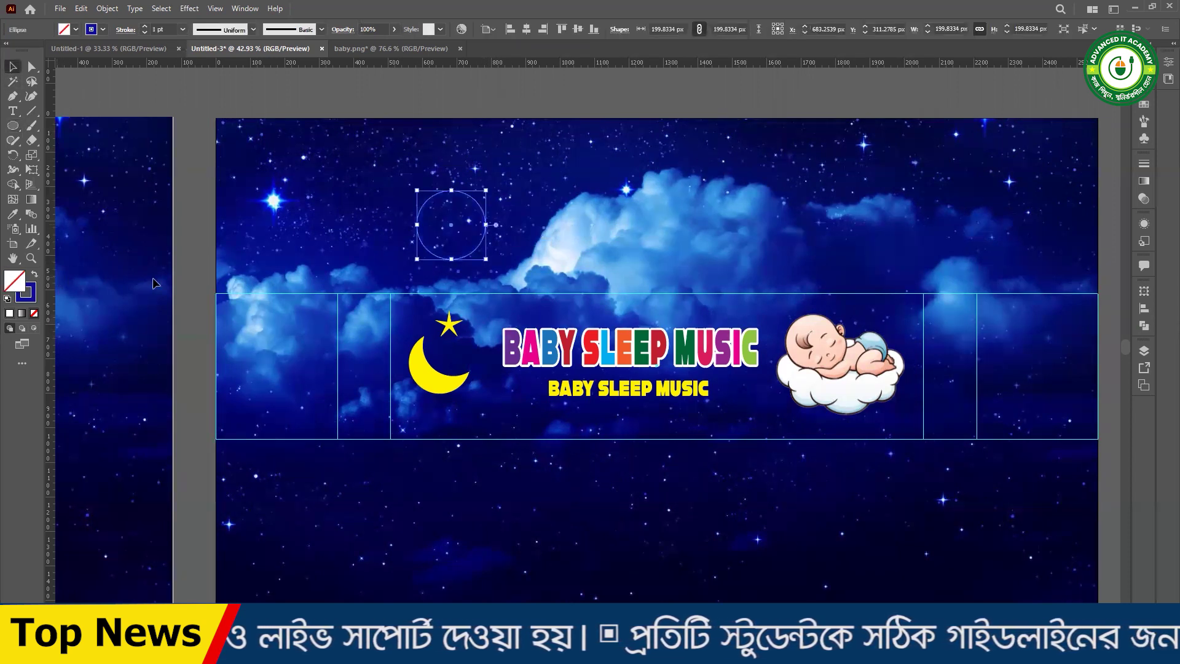
click(144, 27)
click(144, 27)
click(144, 27)
click(143, 27)
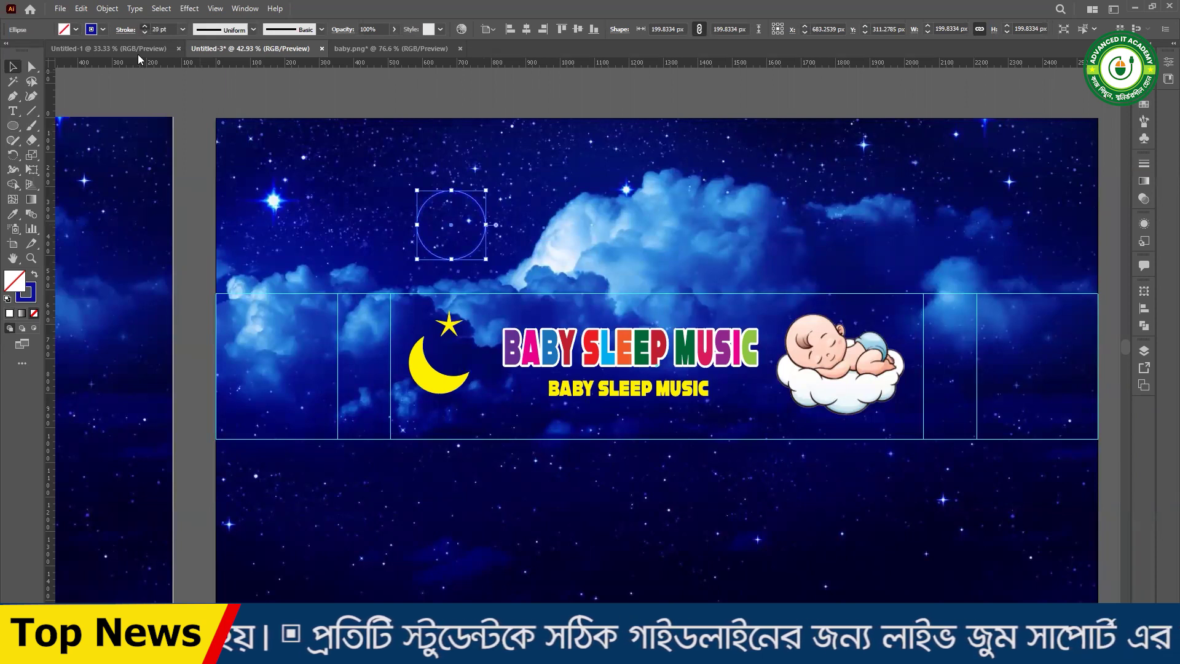
click(487, 219)
click(487, 220)
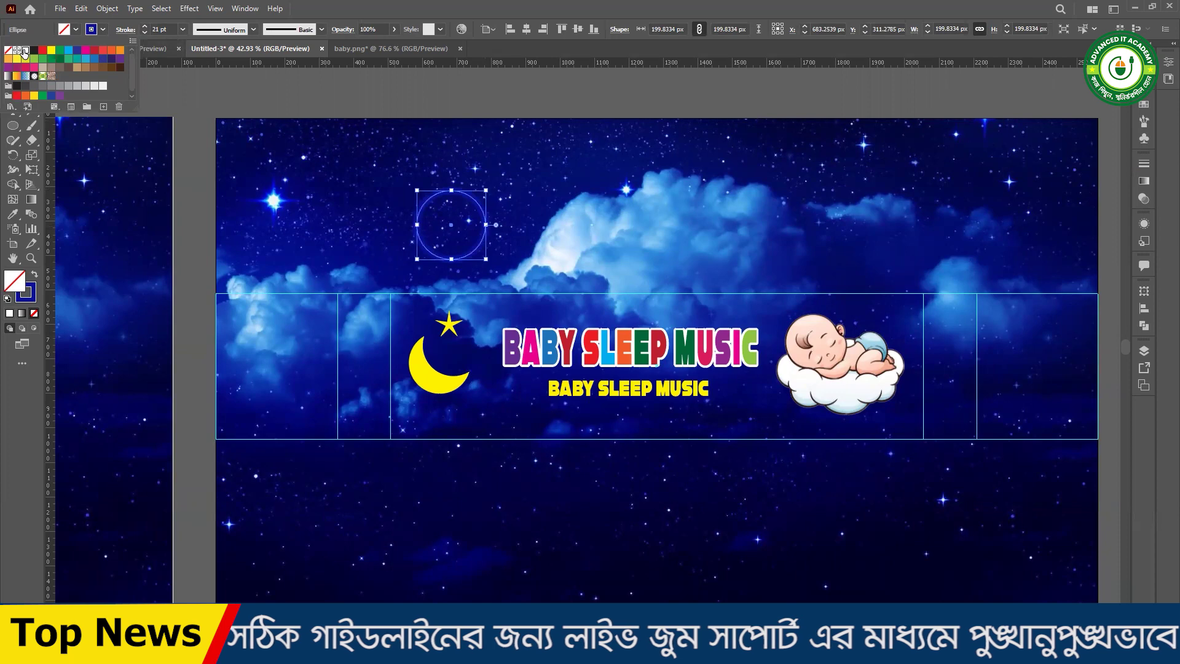
click(25, 51)
mouse_move(486, 233)
mouse_down()
mouse_move(383, 380)
mouse_move(351, 331)
mouse_move(376, 326)
mouse_move(352, 381)
mouse_up()
- Select all three overlapping rings and set their stroke weight to 11 pt
scroll(369, 372, up, 3)
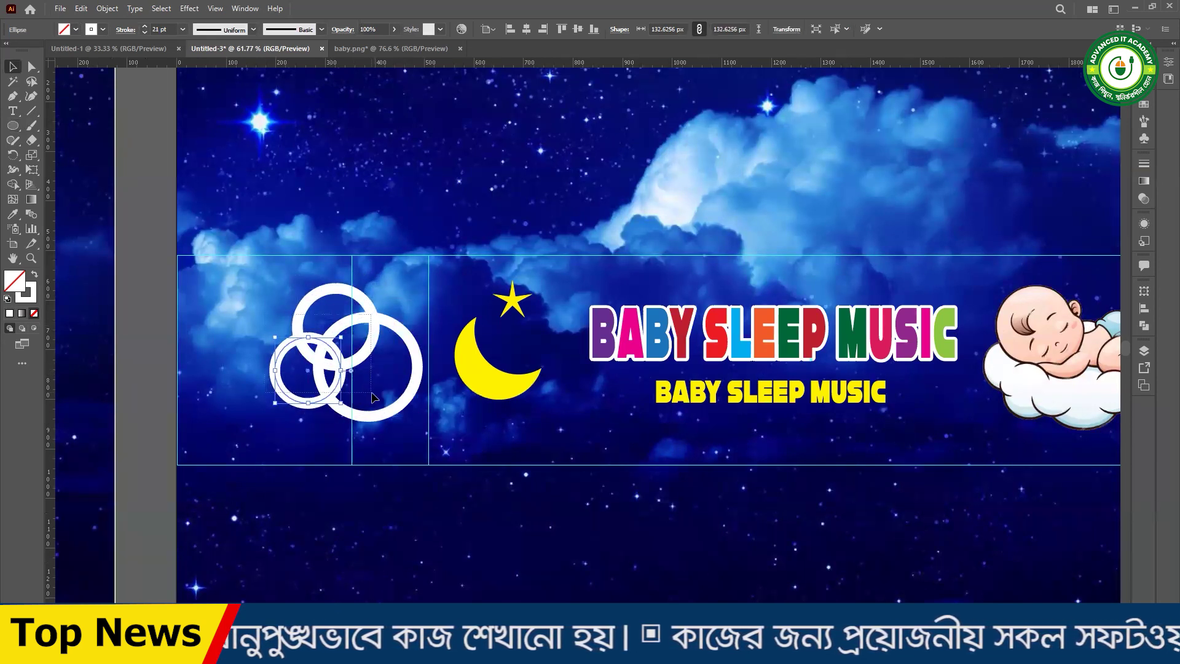
drag(437, 430, 177, 61)
click(145, 34)
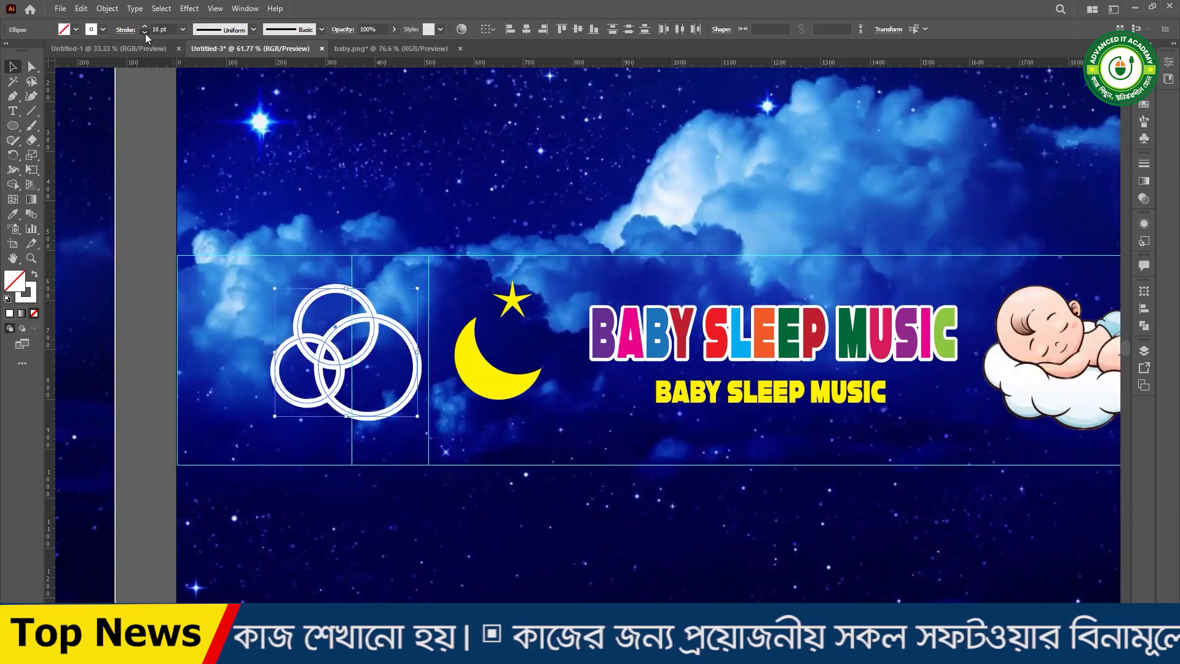
click(145, 33)
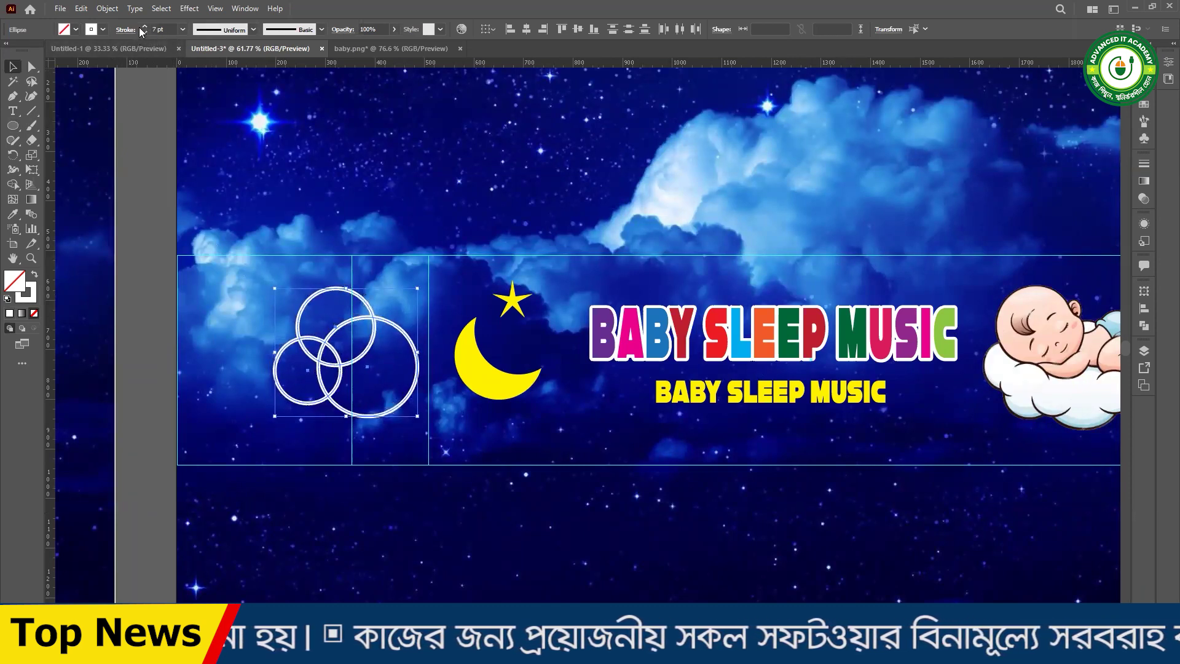
click(144, 26)
click(145, 27)
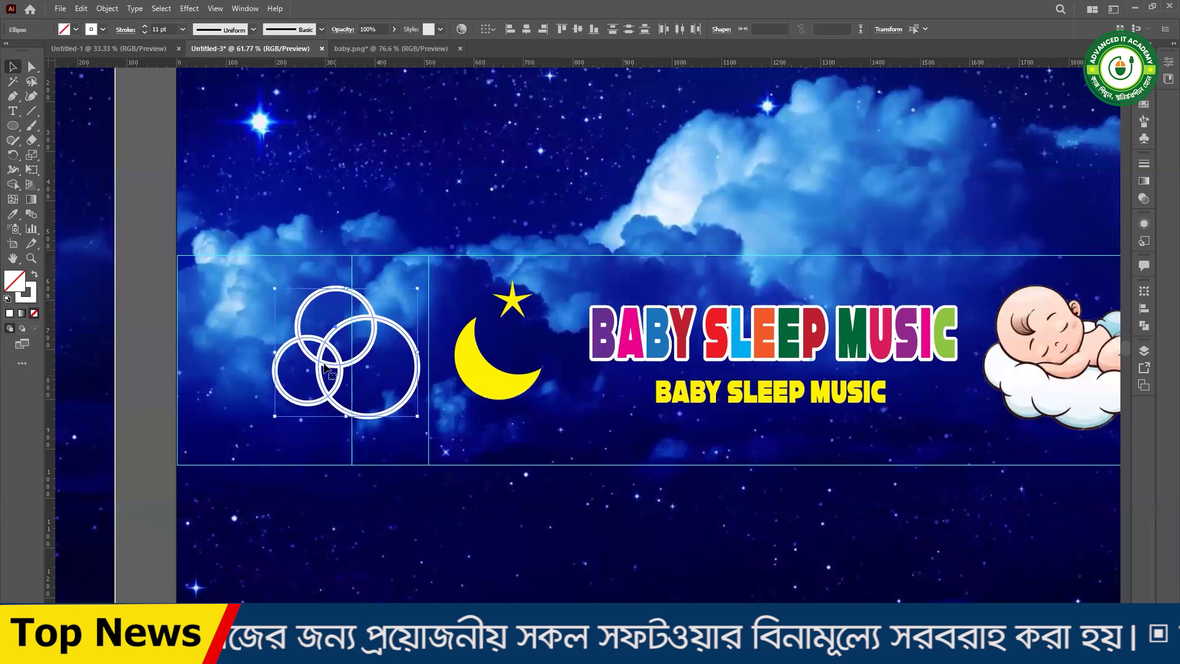
key(ctrl+shift+a)
key(ctrl+alt+0)
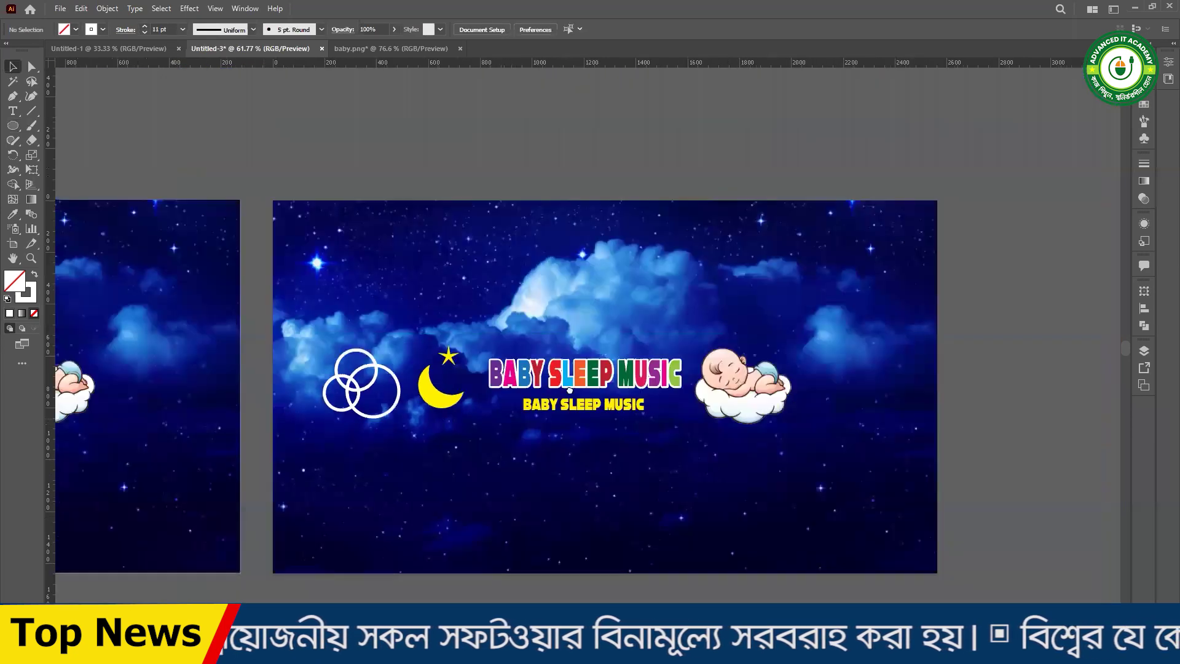
drag(613, 348, 812, 322)
click(872, 347)
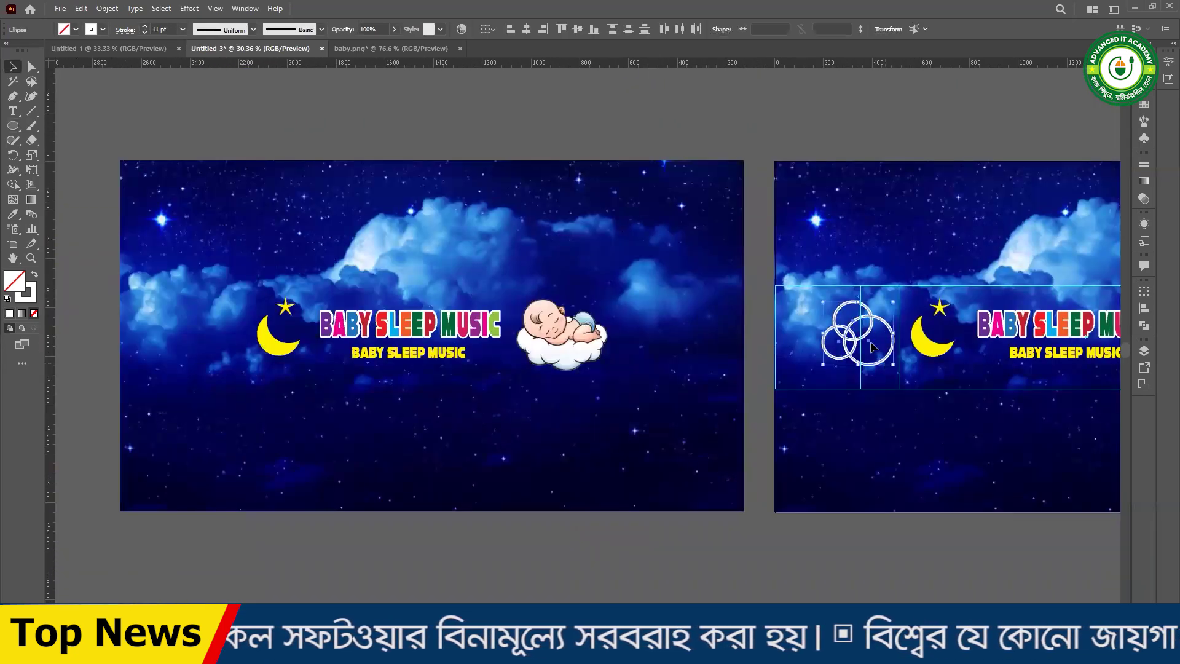
drag(859, 338, 202, 338)
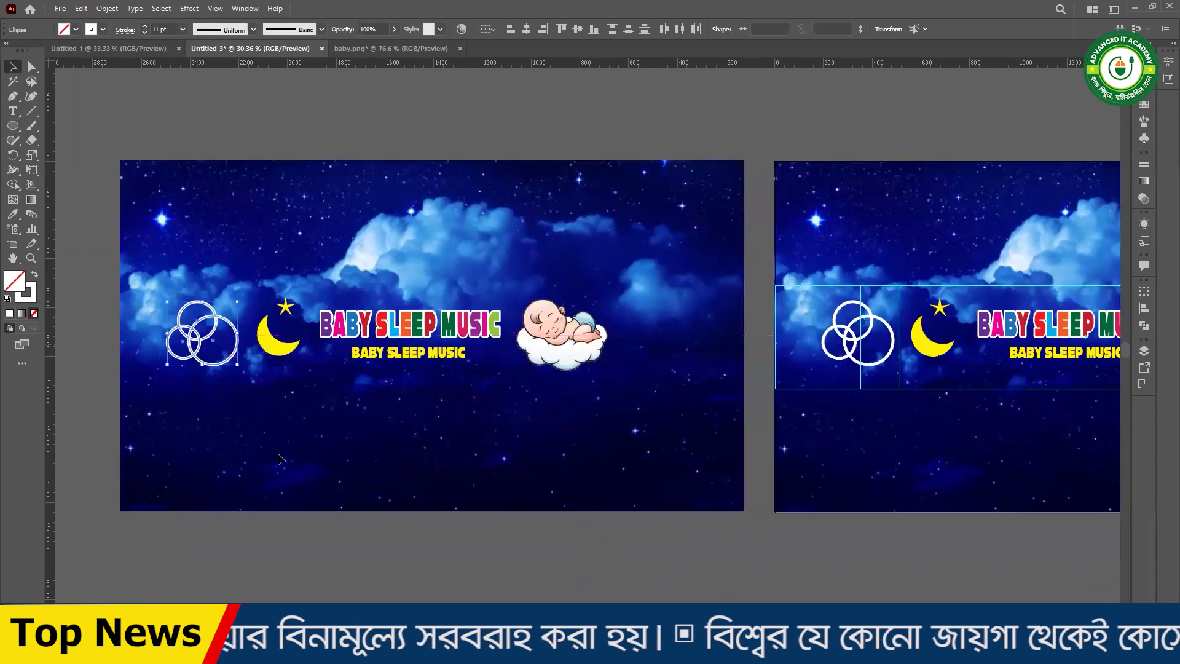
scroll(243, 378, up, 1)
scroll(243, 378, left, 1)
scroll(243, 378, down, 1)
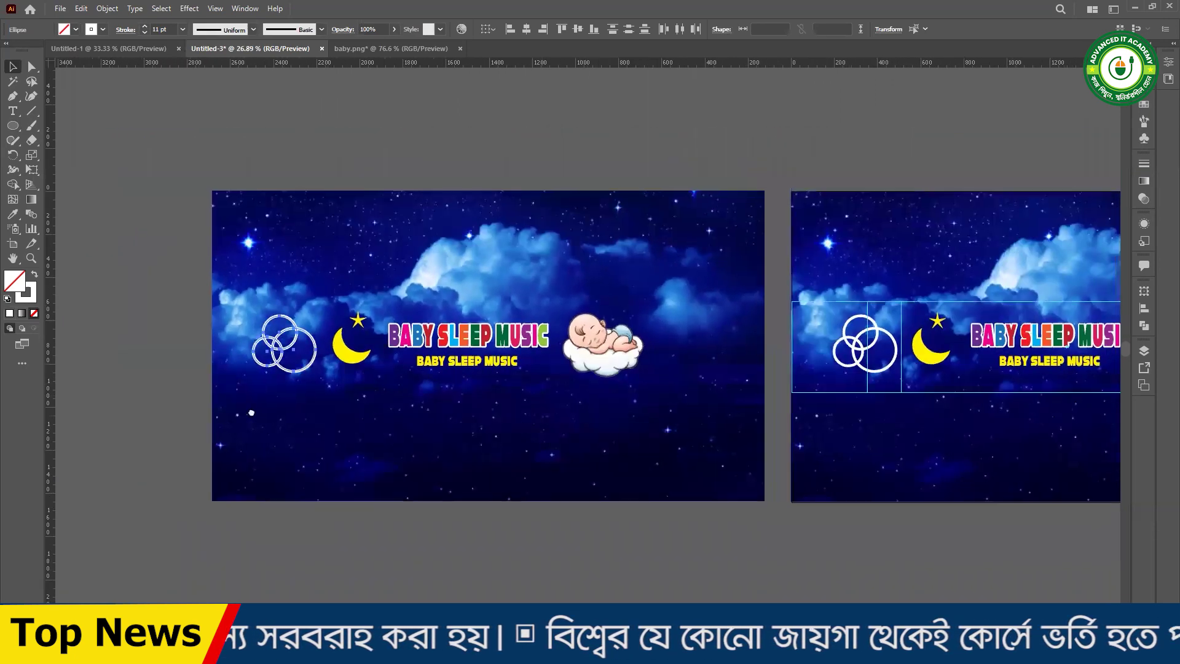
scroll(565, 366, right, 5)
scroll(565, 366, up, 5)
scroll(507, 269, up, 2)
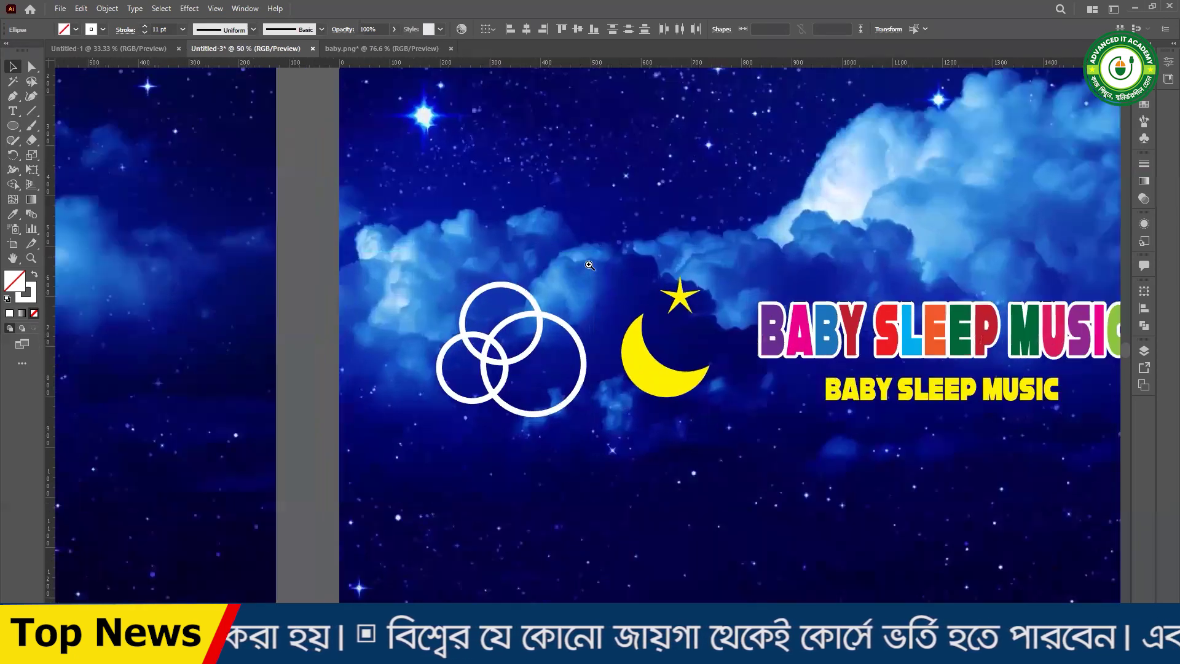
scroll(553, 273, up, 1)
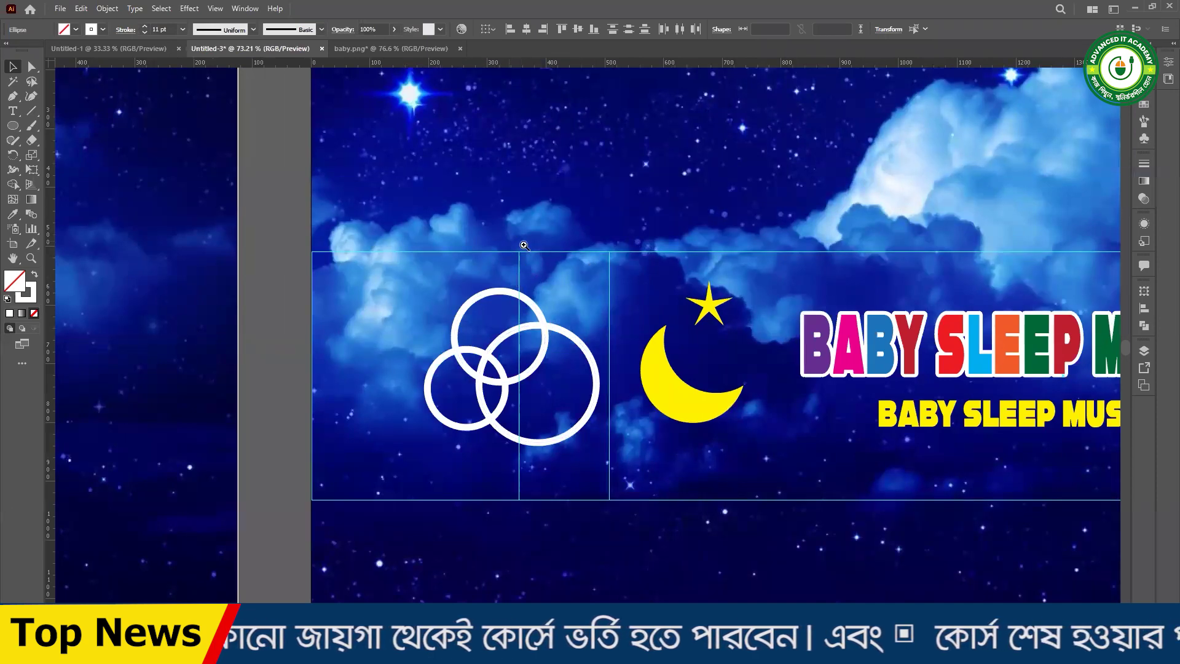
scroll(524, 245, up, 3)
drag(504, 261, 614, 277)
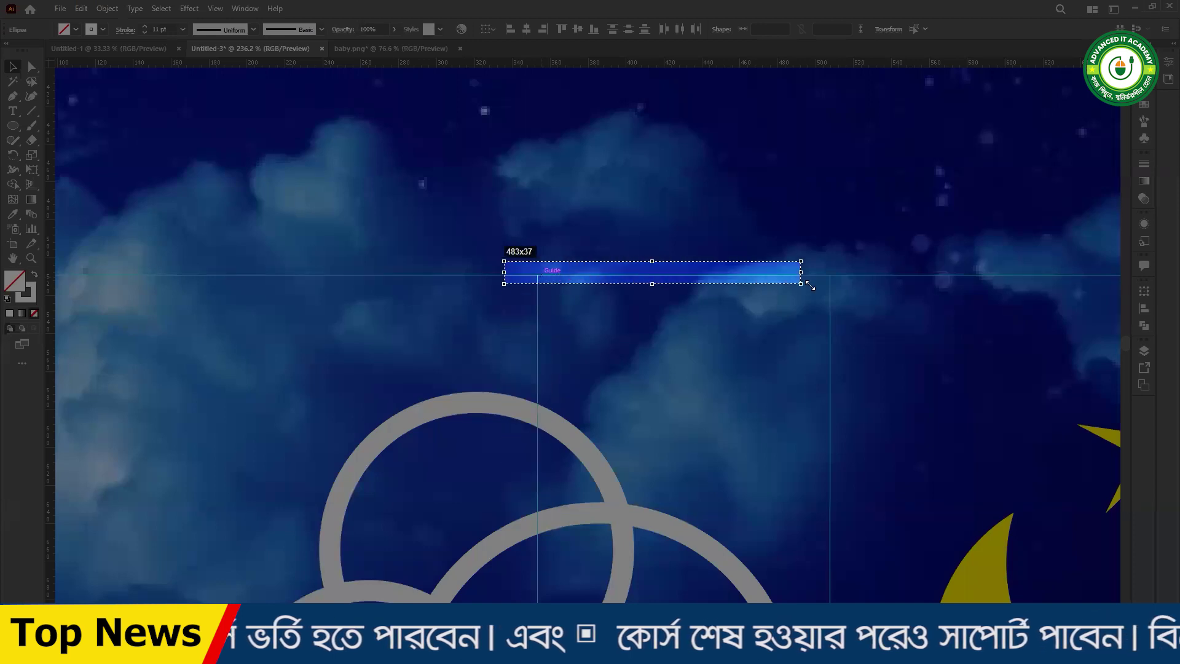
drag(614, 276, 756, 289)
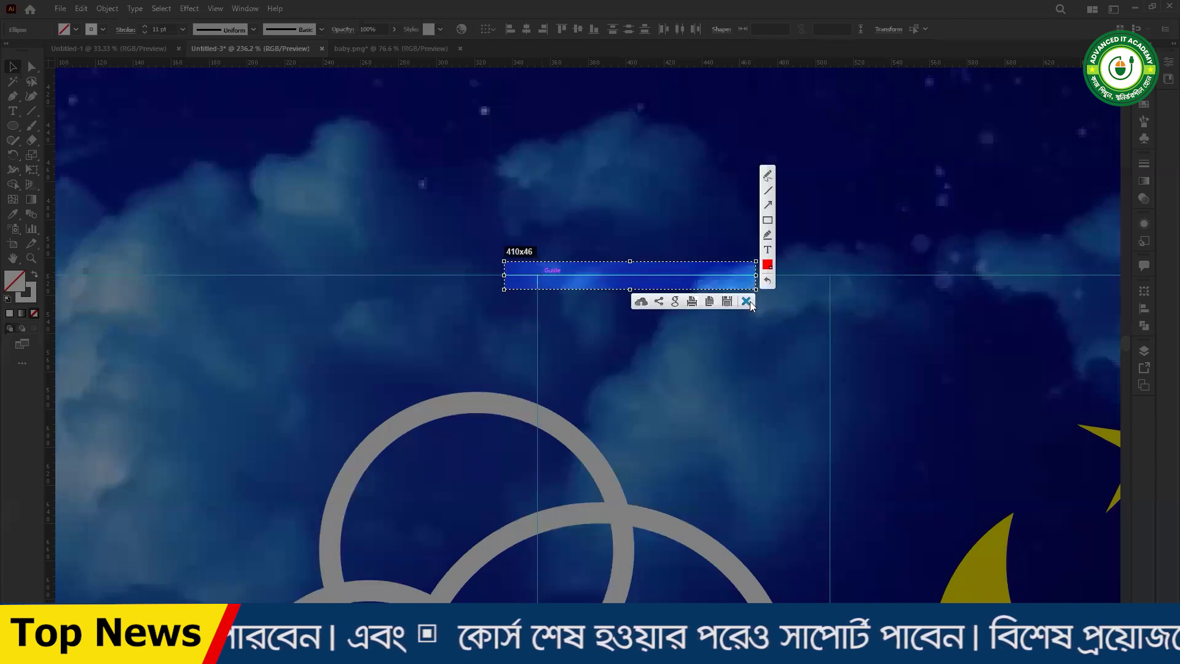
click(746, 301)
alt+scroll(610, 333, down, 3)
alt+scroll(609, 334, down, 2)
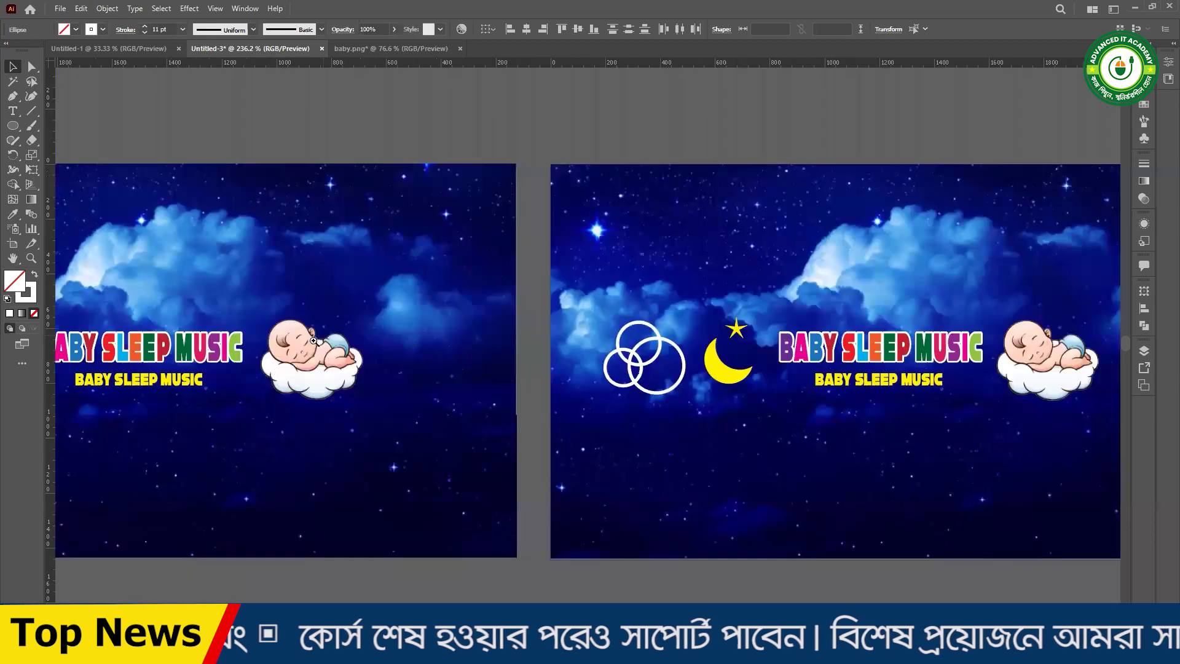
alt+scroll(696, 365, down, 1)
alt+scroll(697, 365, up, 2)
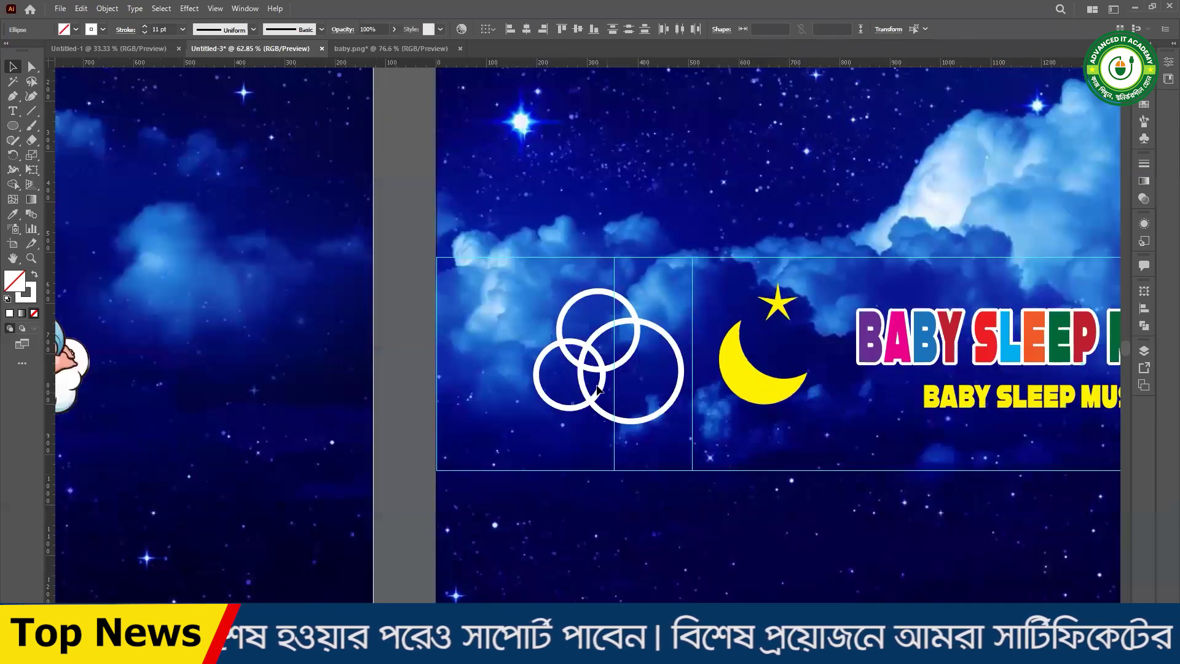
alt+scroll(539, 329, up, 2)
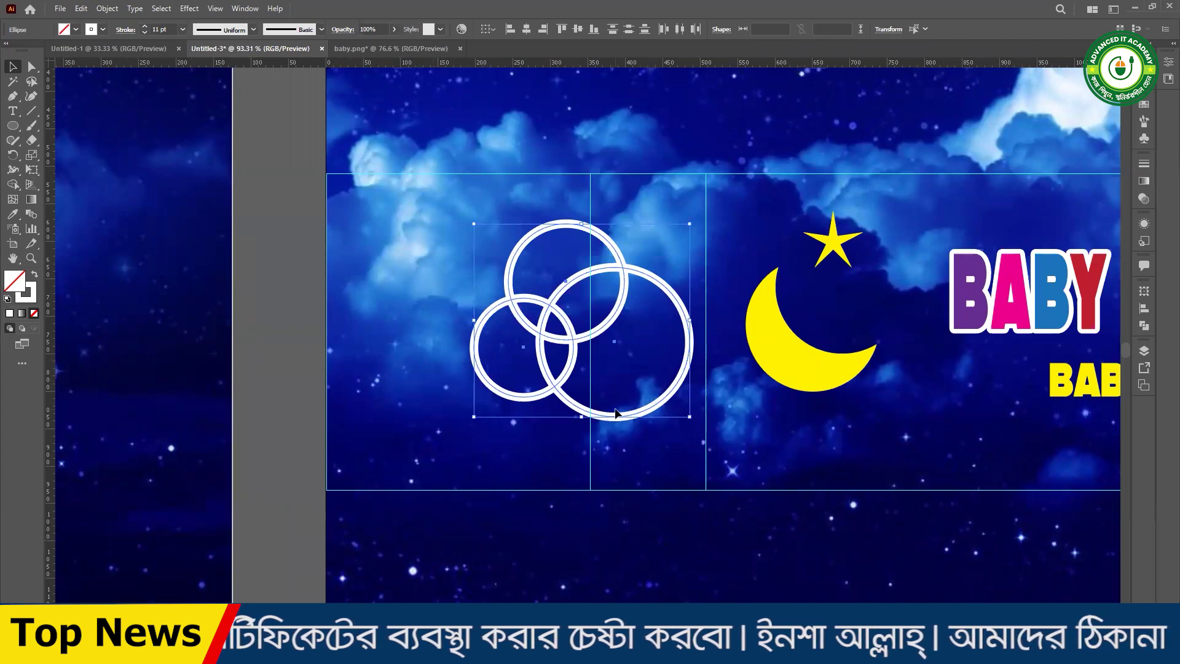
scroll(203, 307, down, 3)
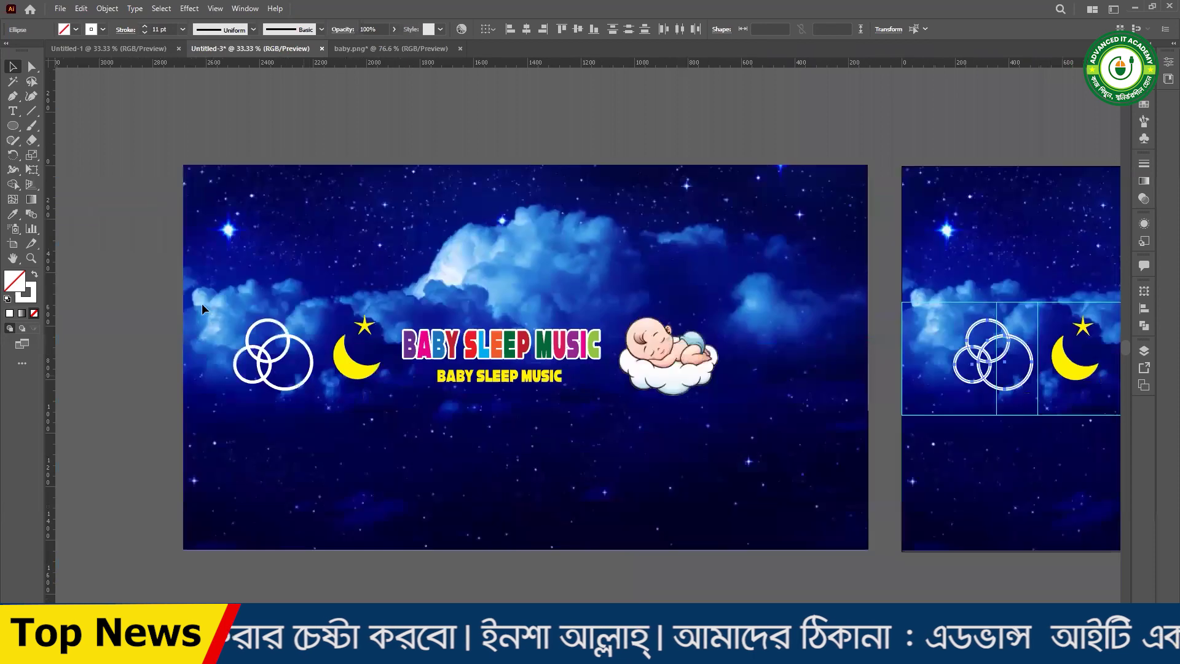
click(202, 303)
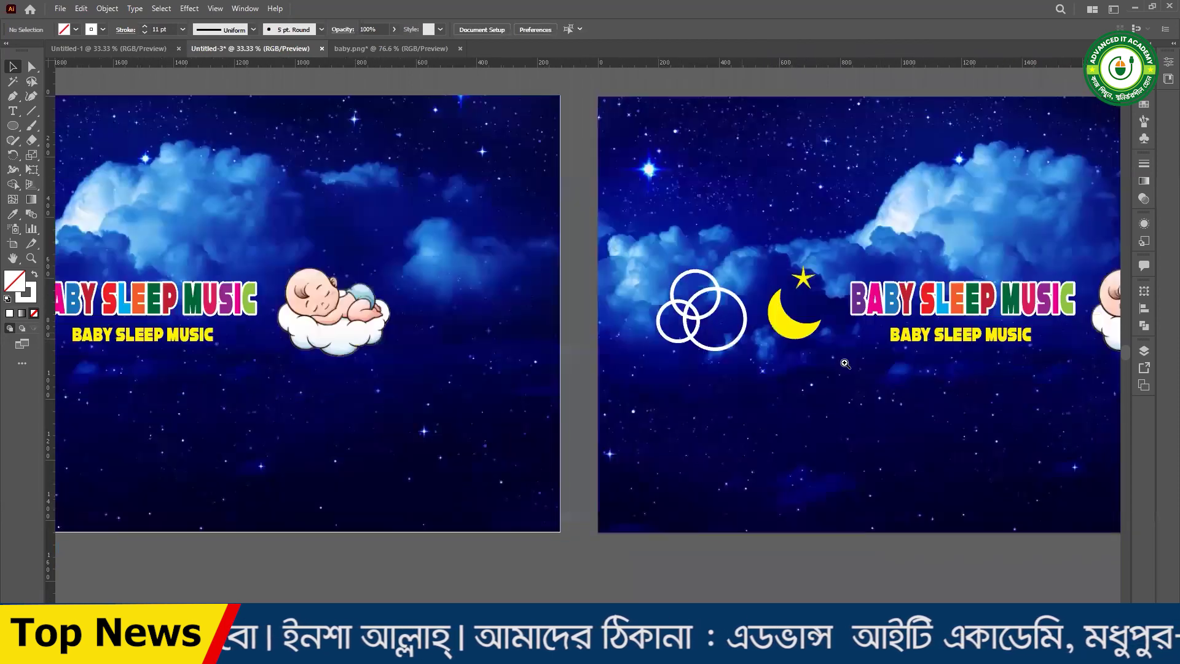
scroll(527, 280, up, 5)
key(ctrl+a)
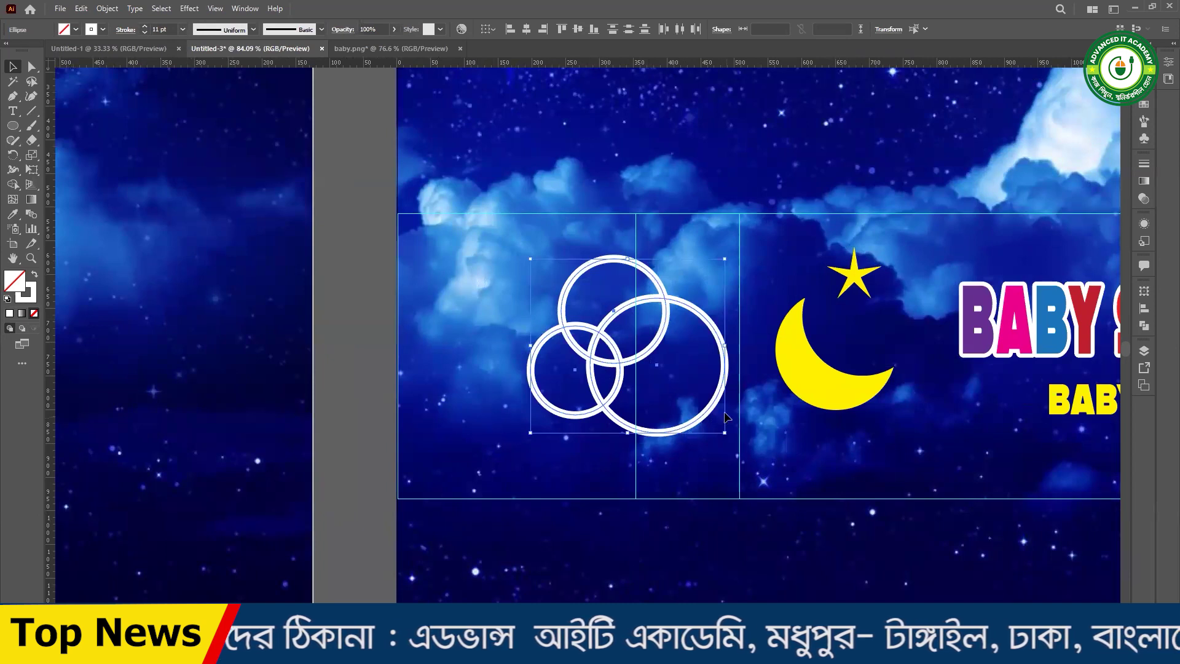
click(1145, 203)
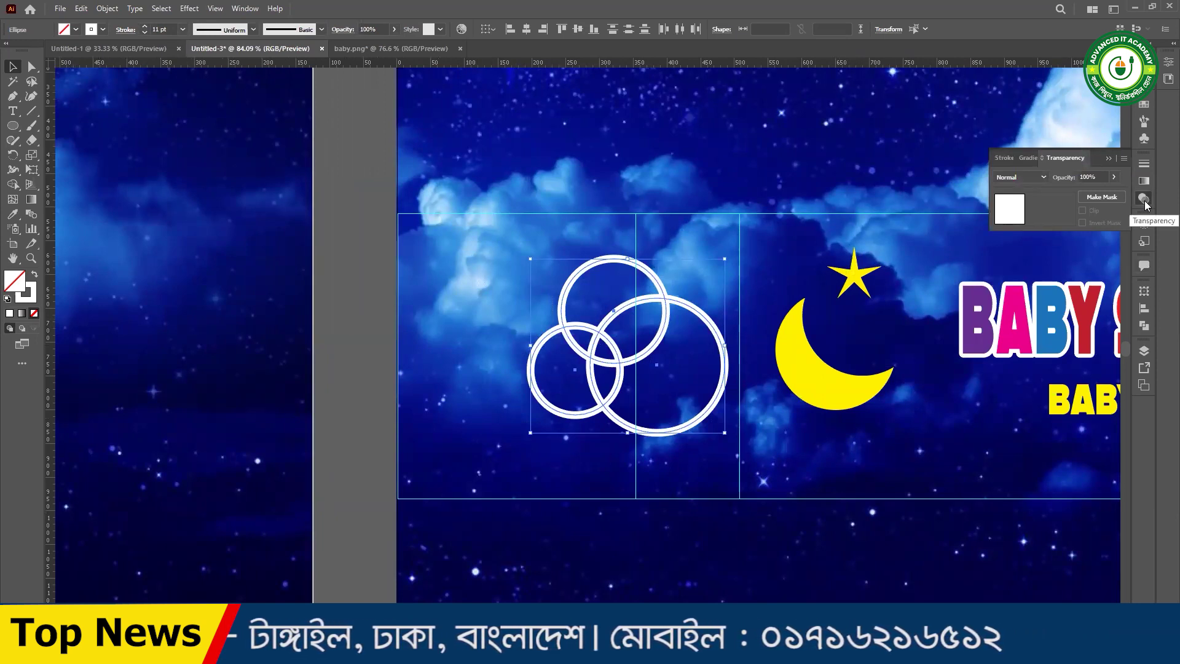
- Set the rings to Overlay blending at 100% opacity
click(1043, 178)
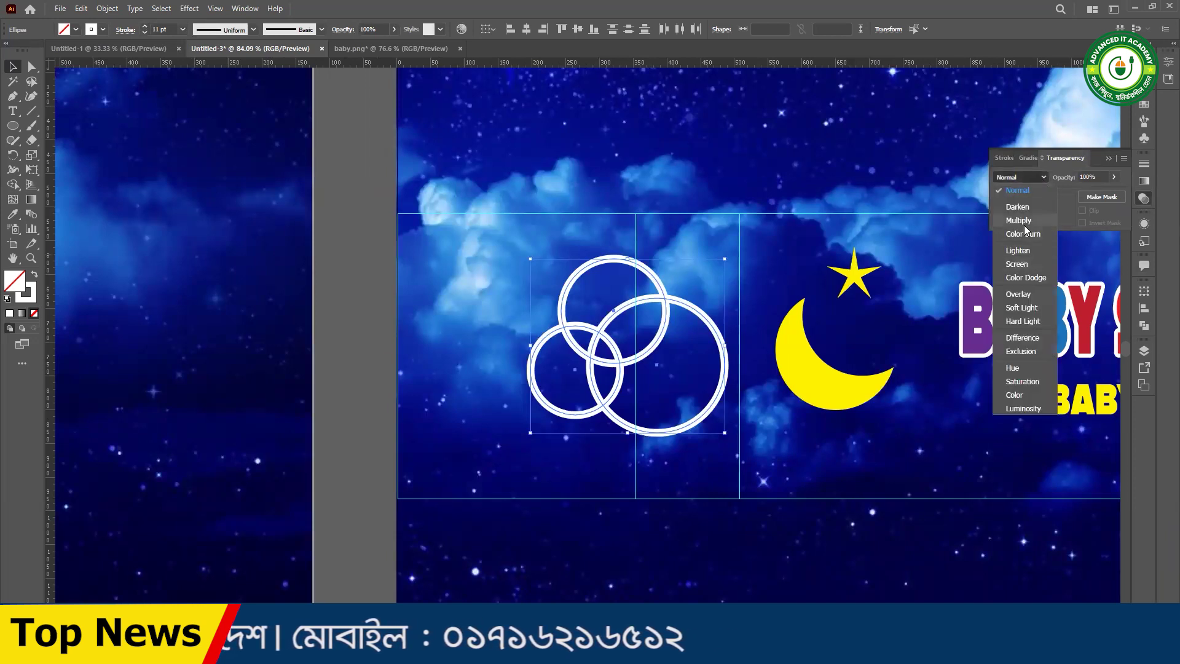
click(1024, 224)
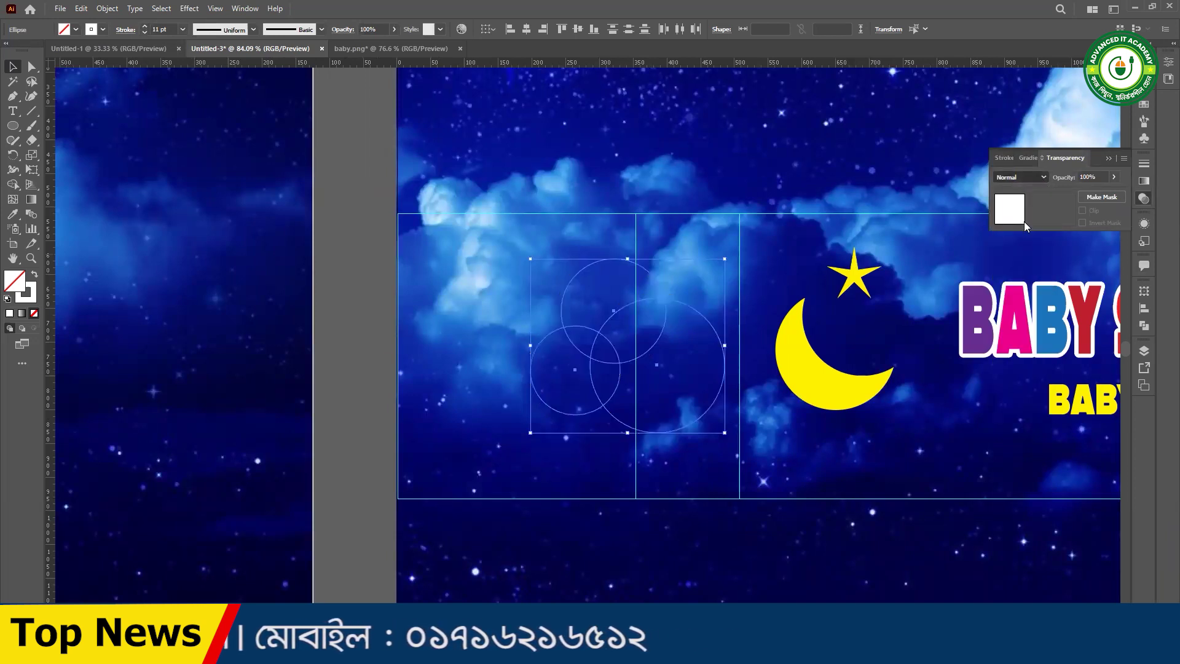
click(1113, 177)
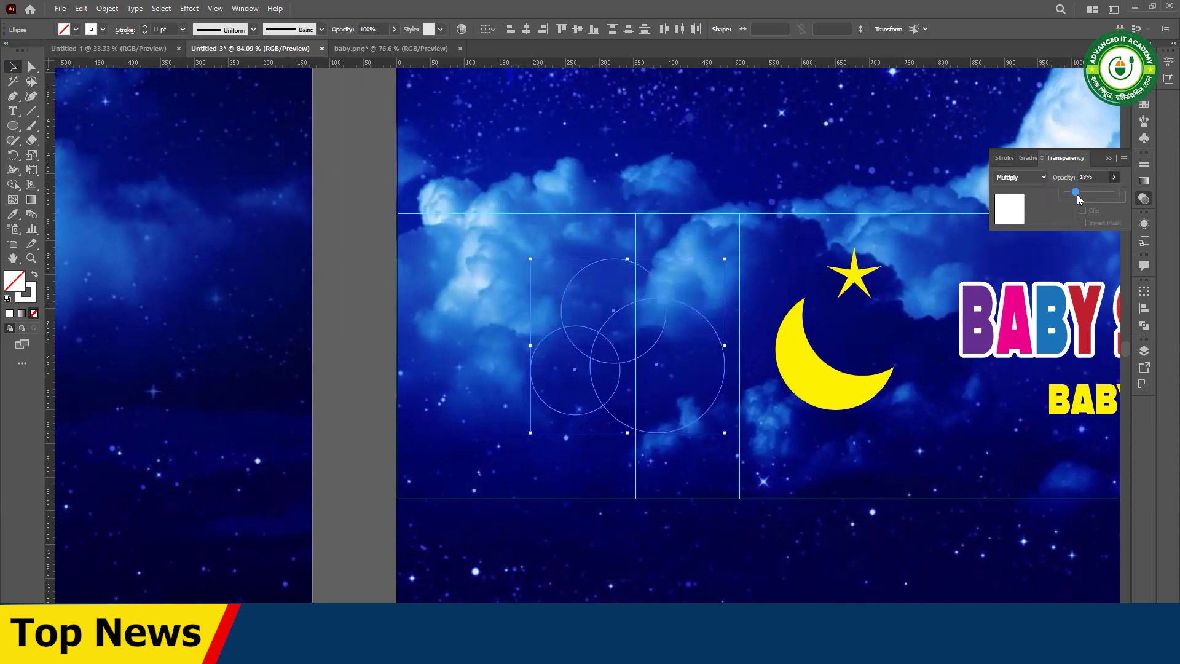
drag(1068, 191, 1151, 191)
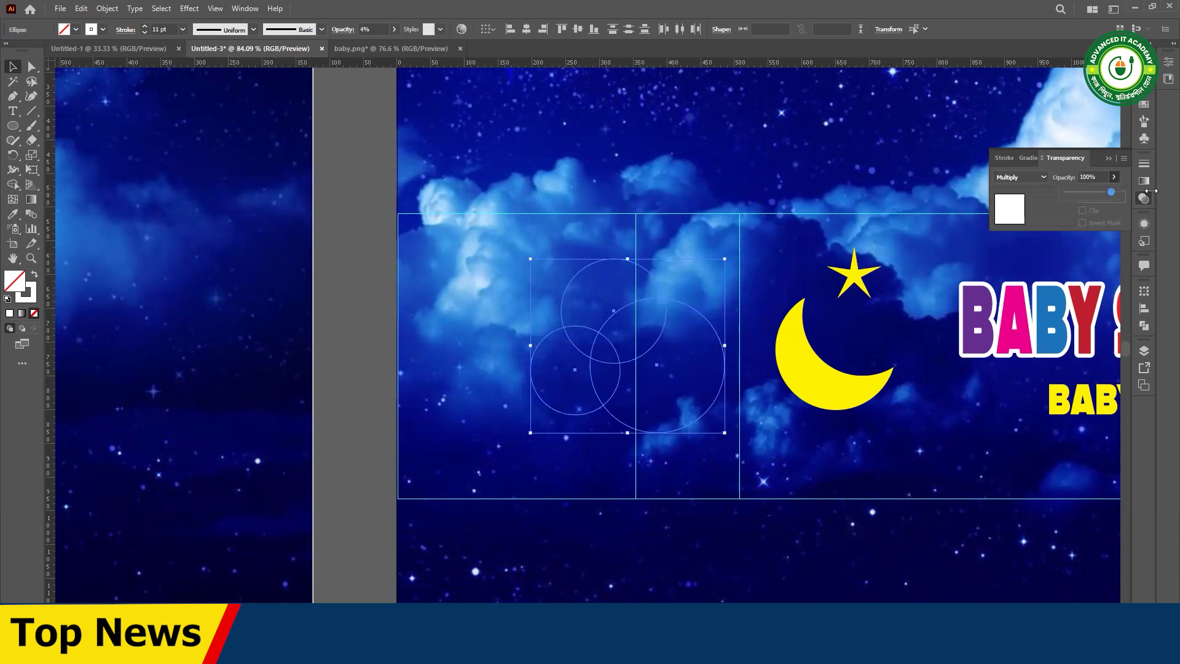
click(1041, 177)
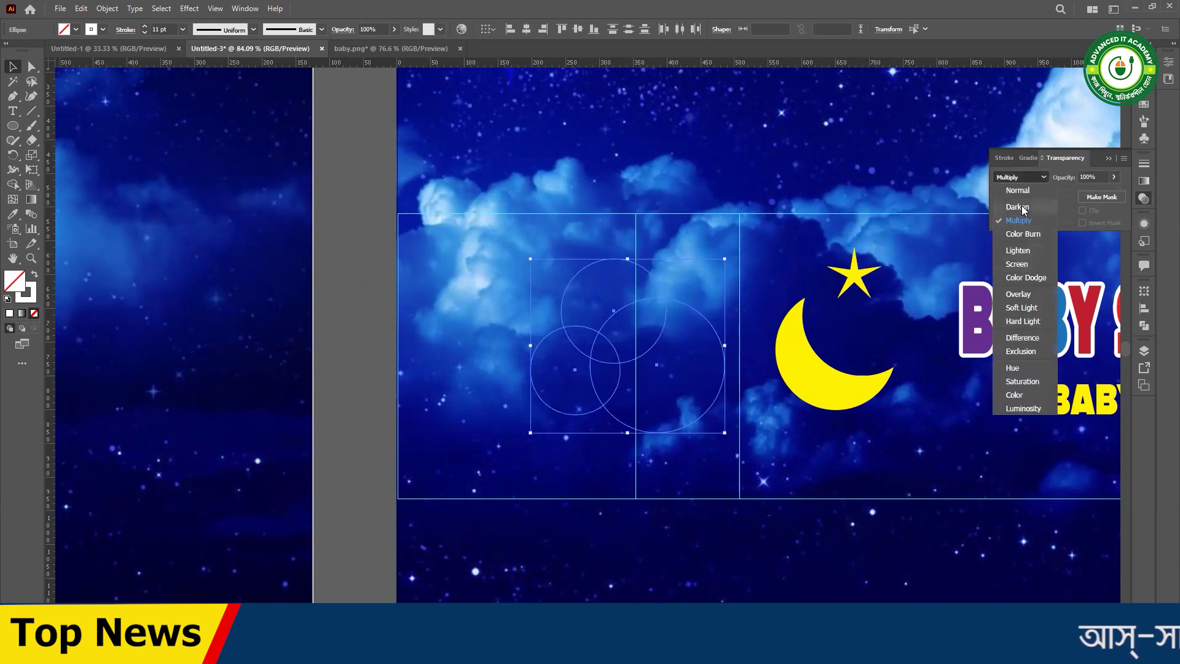
click(1020, 295)
- Place a copy of the rings beside the moon on the channel art artboard
click(401, 217)
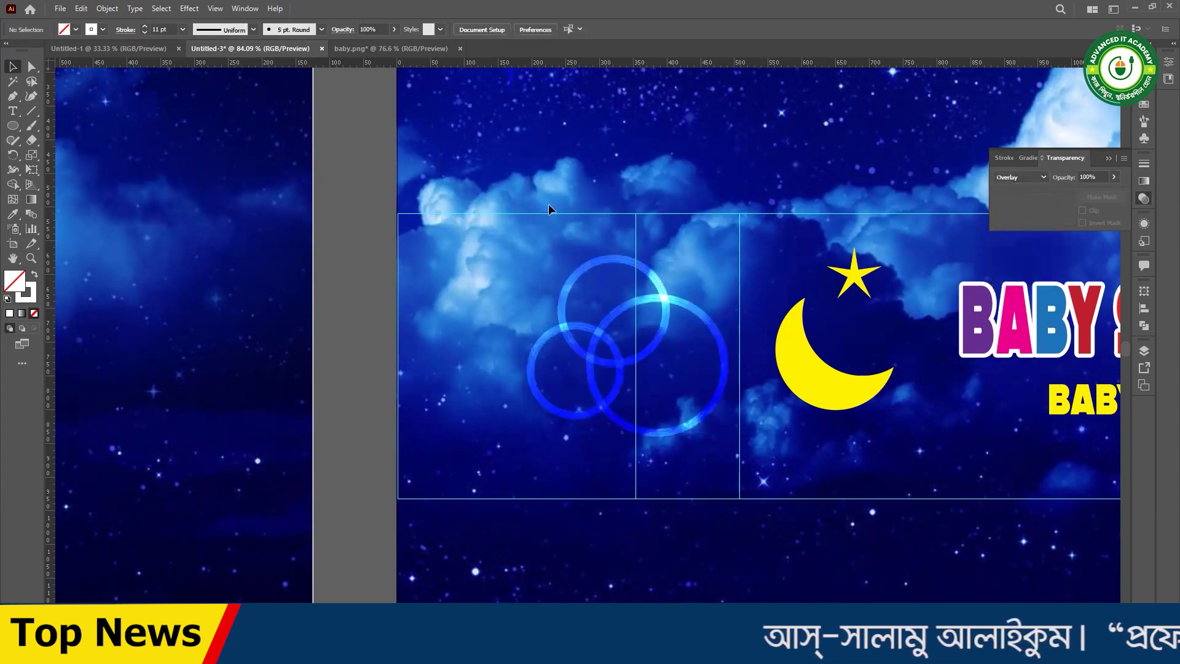
click(542, 402)
click(794, 393)
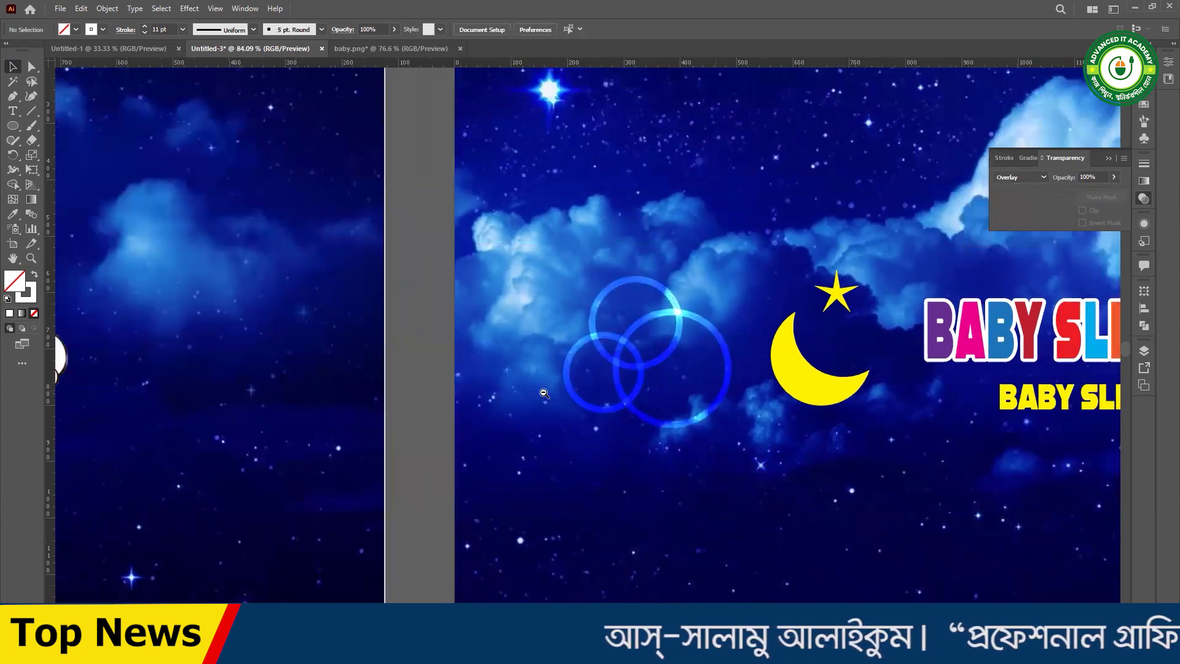
scroll(964, 298, down, 5)
drag(859, 336, 214, 382)
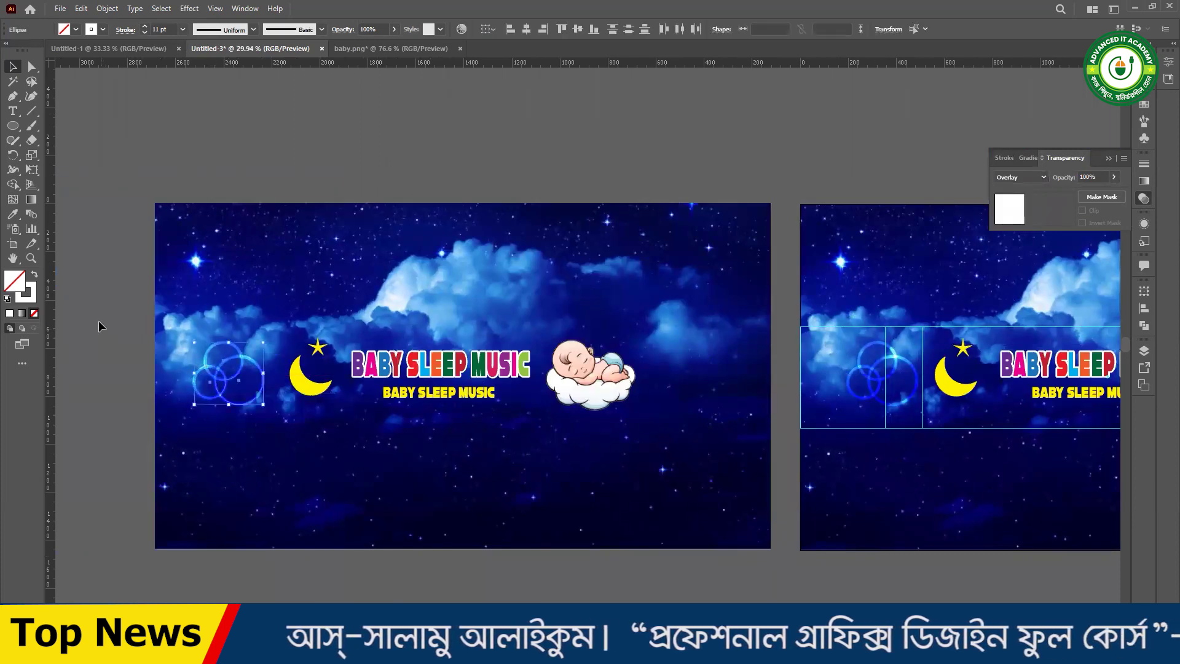
- Place a copy of the ring circles to the right of the sleeping baby
click(104, 343)
scroll(411, 389, up, 2)
scroll(411, 389, up, 1)
scroll(368, 384, up, 1)
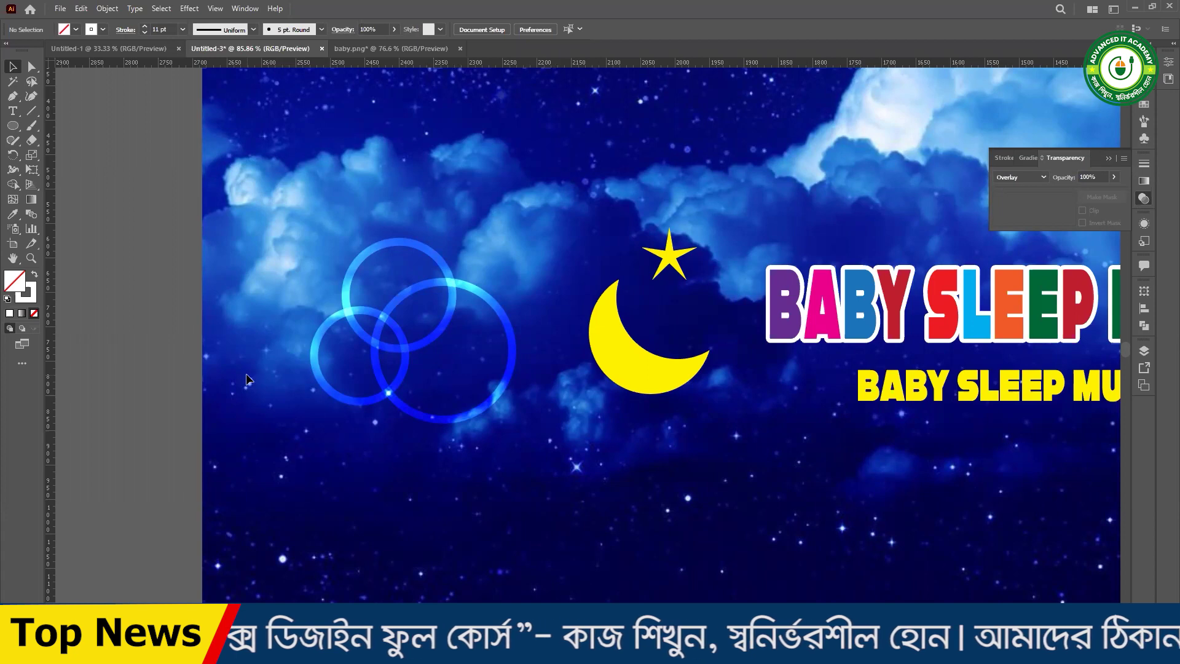
key(ctrl+0)
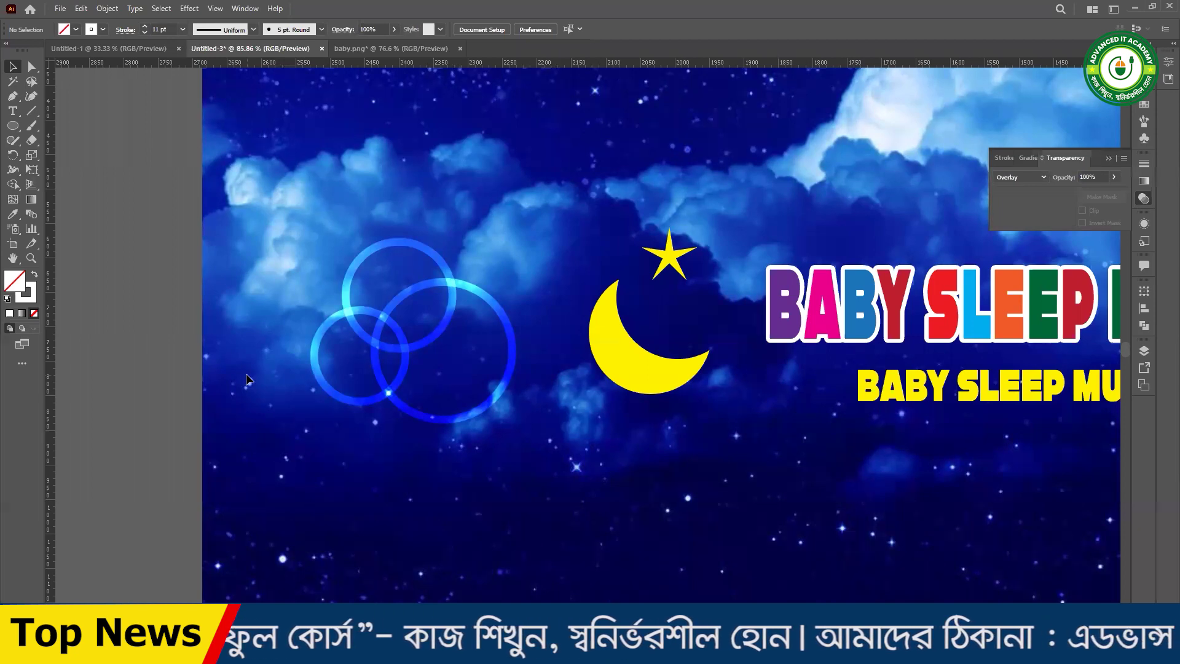
scroll(289, 382, down, 5)
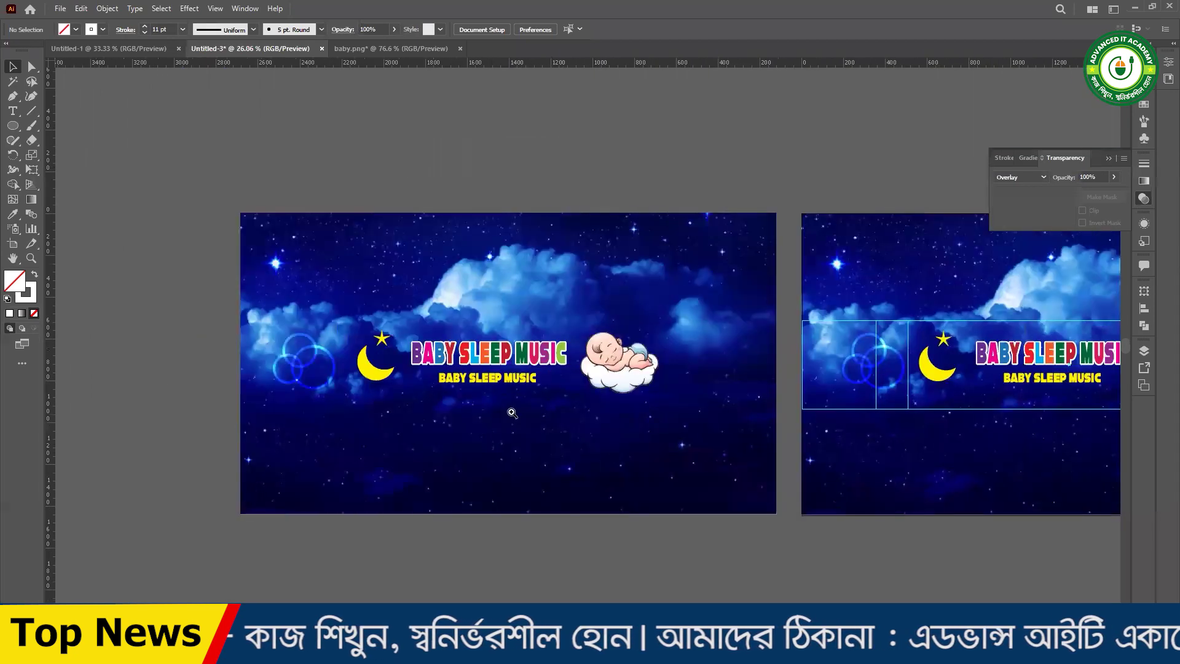
drag(246, 372, 608, 408)
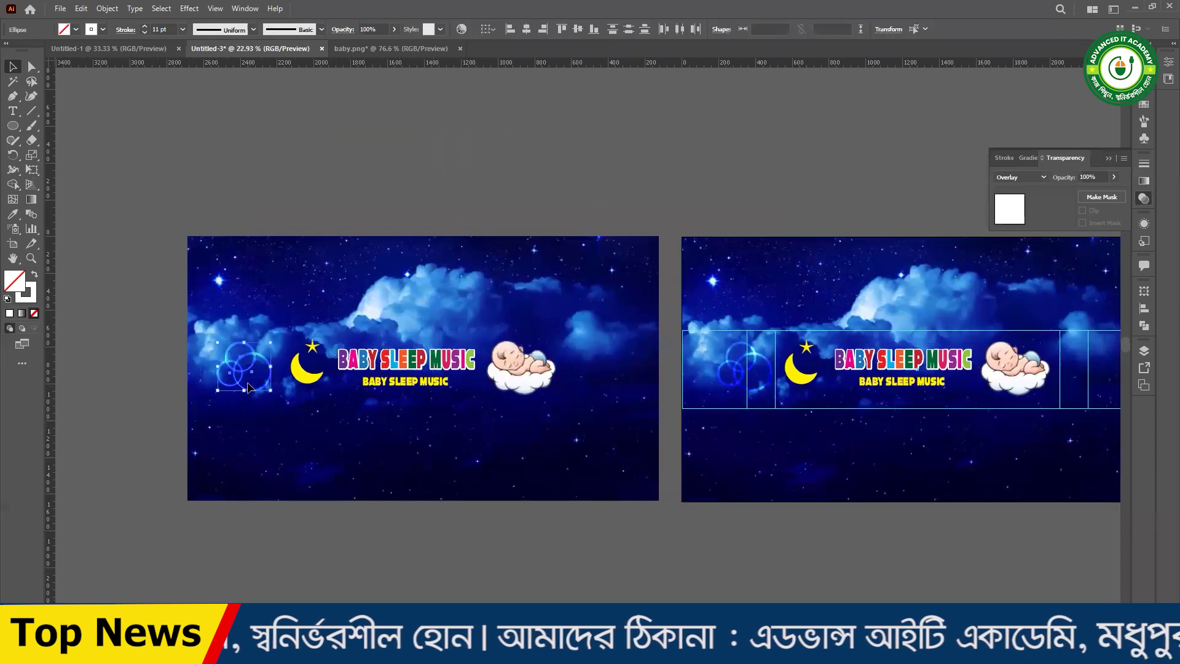
drag(609, 409, 602, 408)
- Swap fill and stroke so the copied circles become filled translucent blue discs
scroll(604, 341, up, 3)
scroll(604, 341, up, 2)
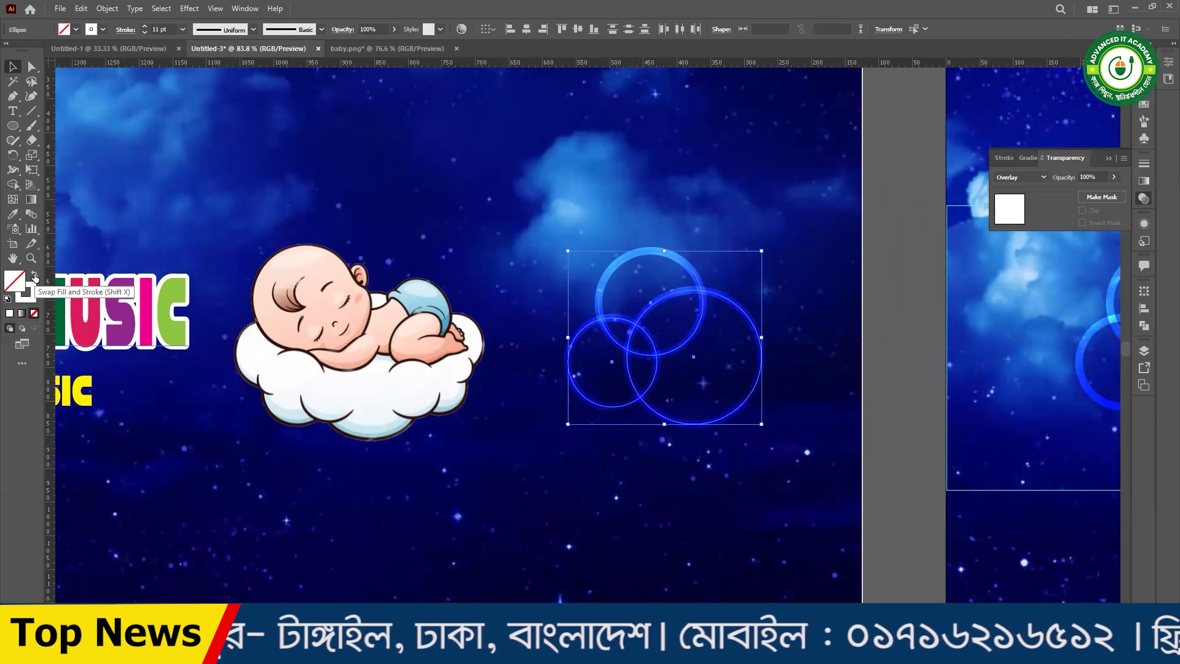
click(35, 277)
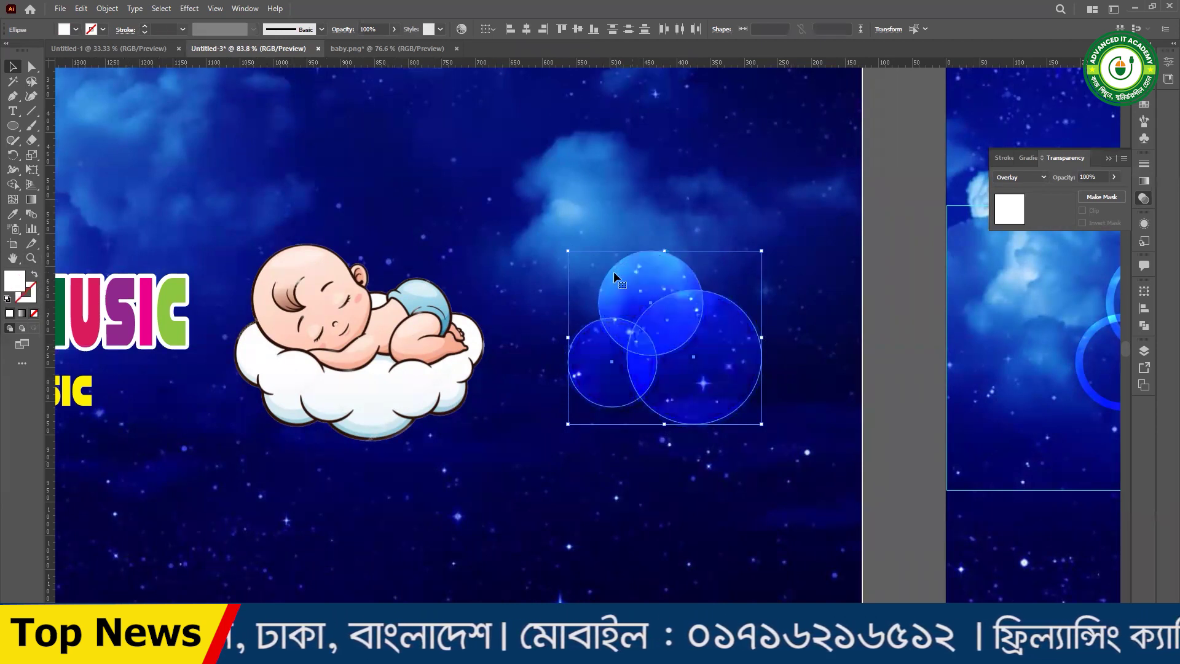
click(35, 274)
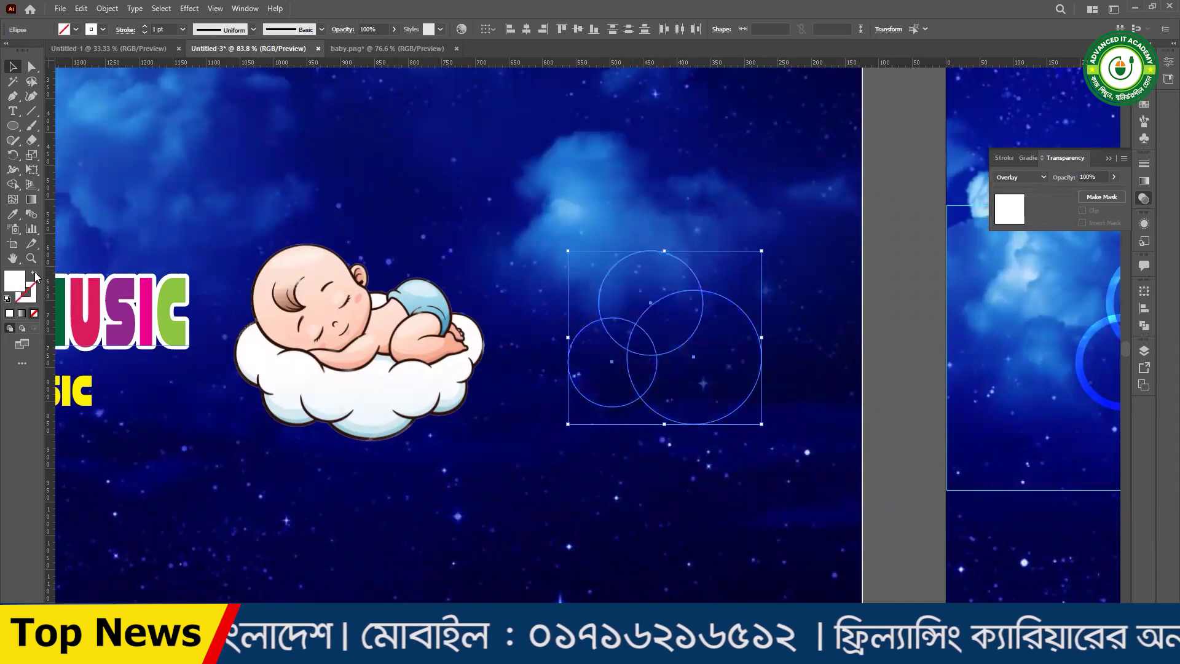
click(34, 274)
click(560, 204)
click(726, 400)
click(748, 481)
mouse_move(668, 357)
mouse_down()
mouse_move(444, 412)
mouse_move(563, 430)
mouse_move(521, 462)
mouse_up()
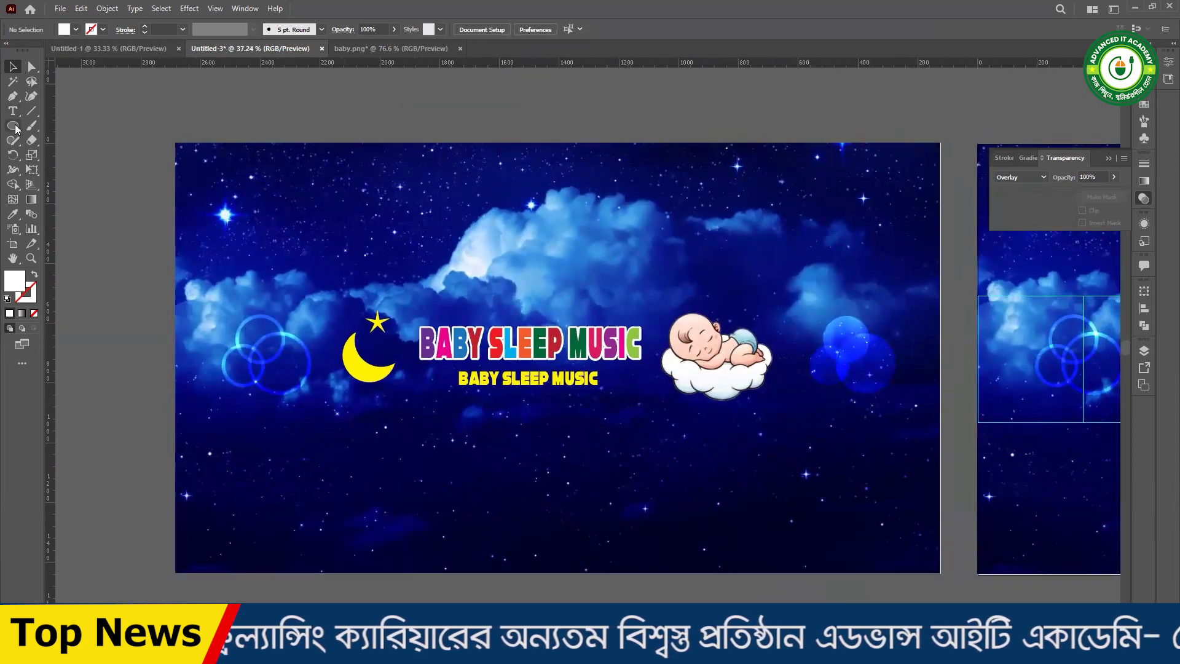
- Draw a white rectangle over the top area and place a copy below the banner strip
drag(17, 128, 49, 125)
drag(130, 129, 953, 285)
key(v)
drag(589, 222, 579, 469)
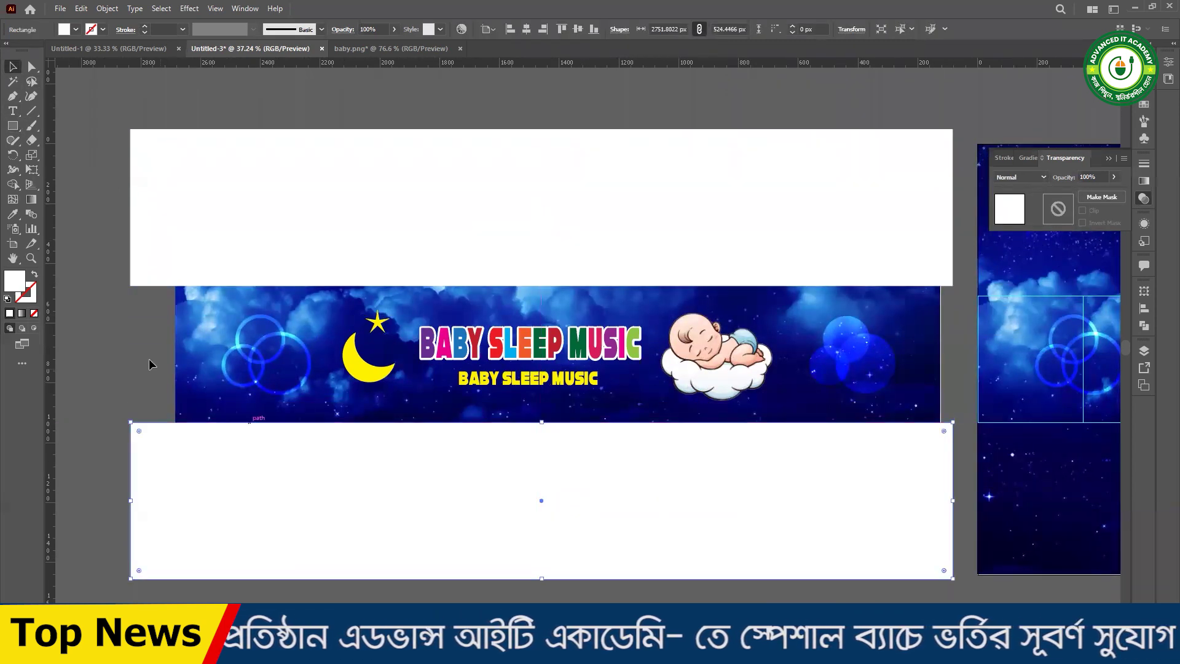
key(ctrl+shift+a)
scroll(400, 450, up, 1)
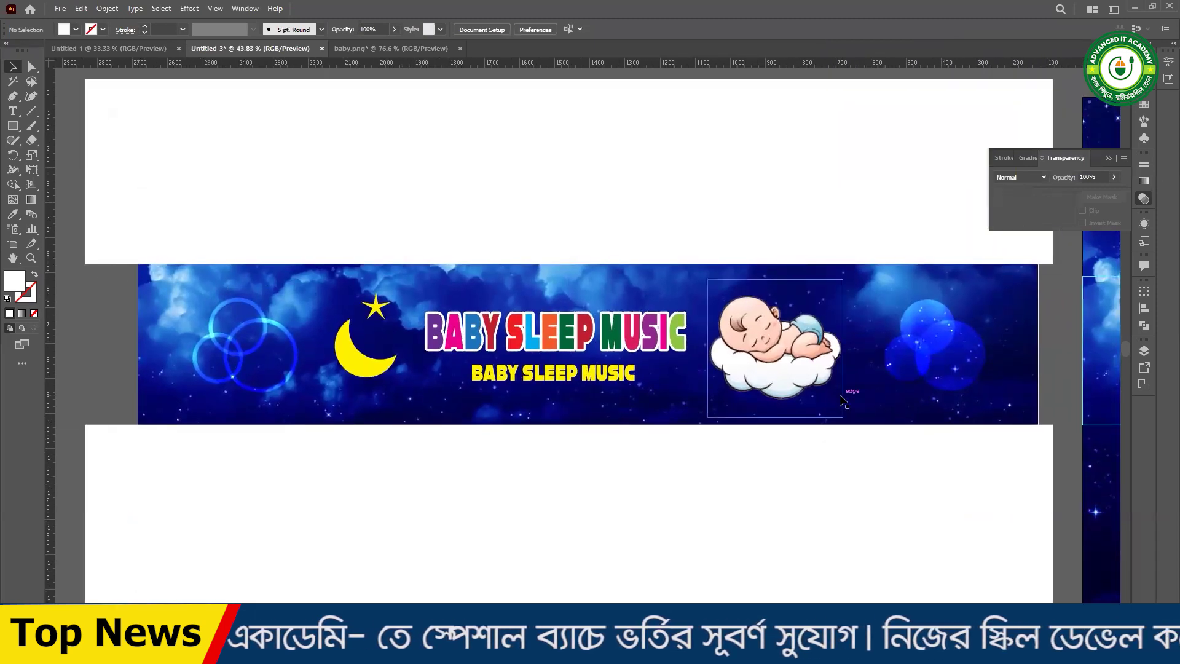
click(1109, 159)
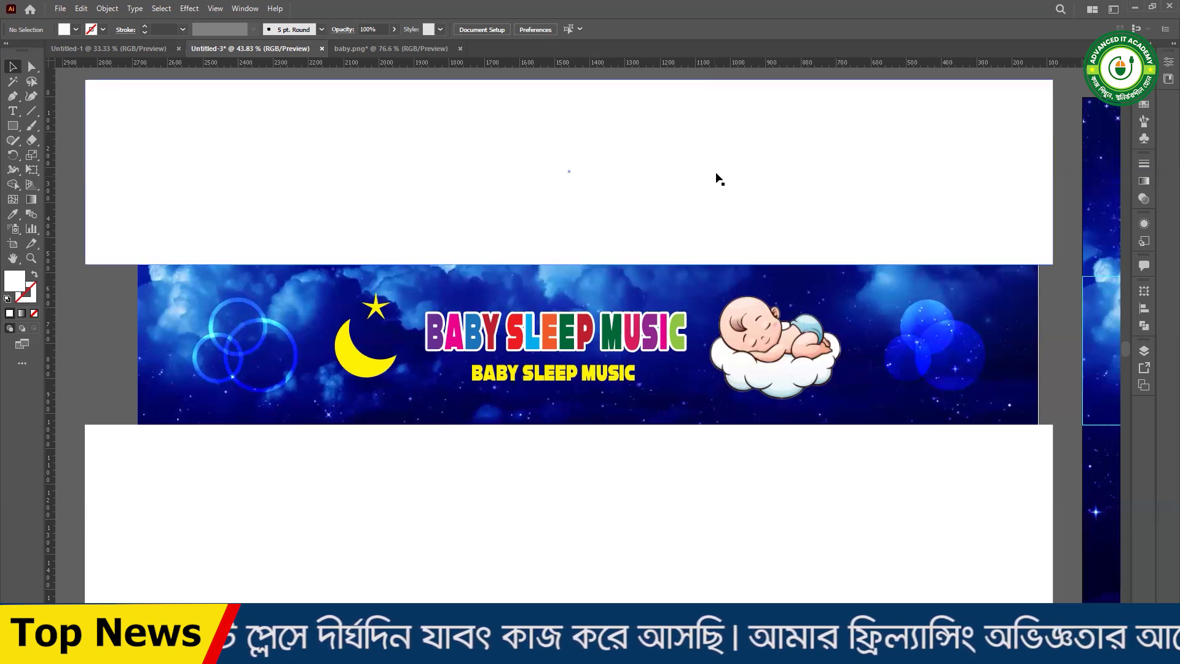
scroll(584, 338, up, 2)
scroll(584, 338, down, 2)
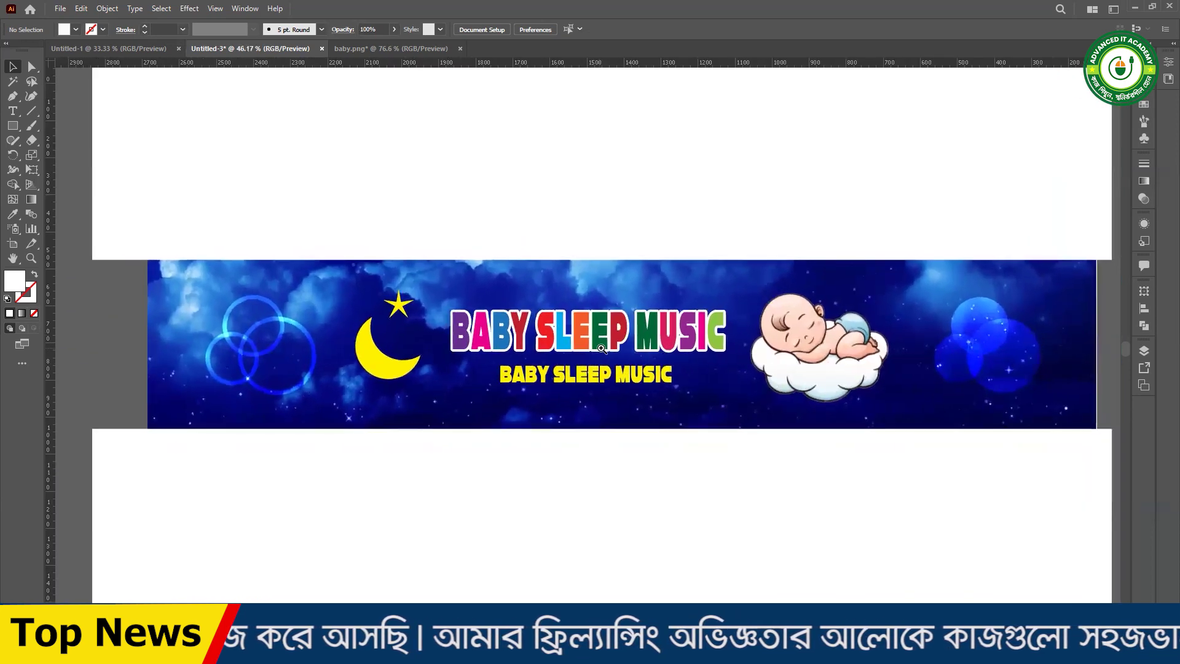
scroll(449, 374, down, 1)
scroll(450, 373, up, 1)
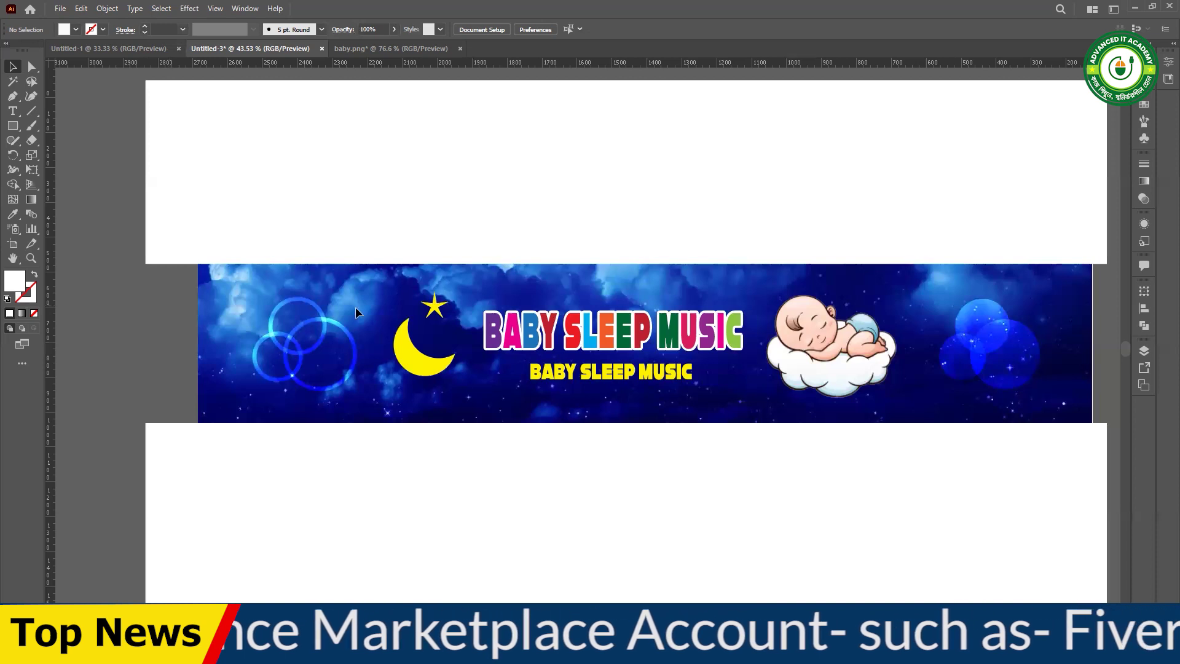
- Delete the top and bottom white cover rectangles around the banner strip
drag(467, 350, 485, 350)
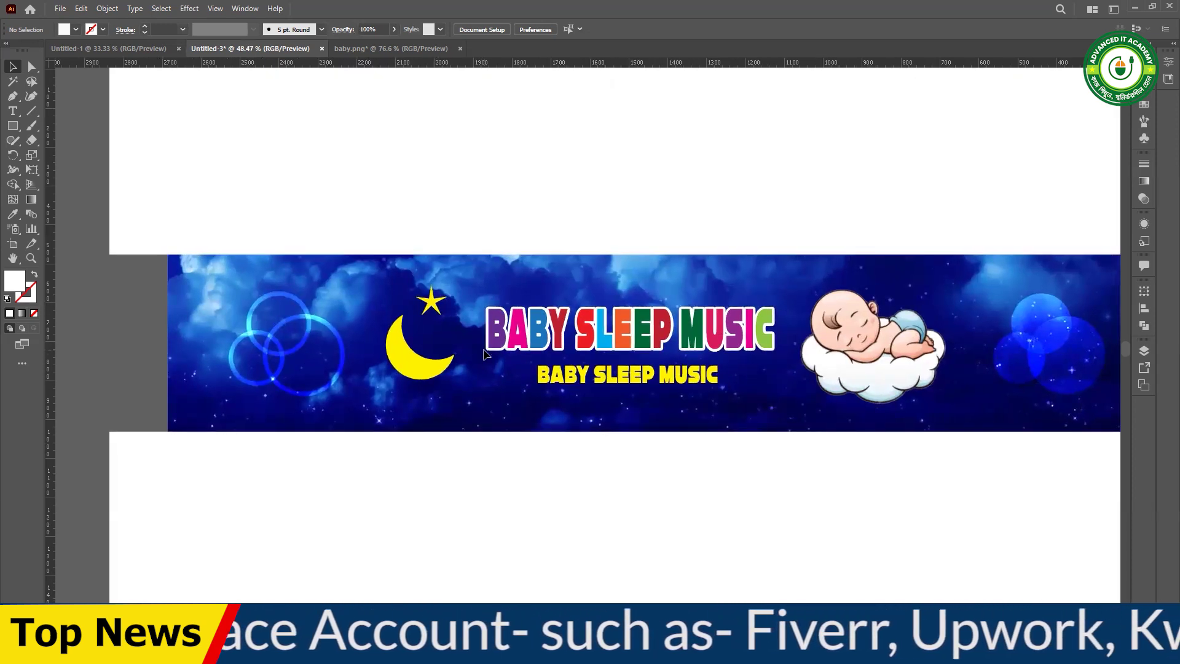
scroll(485, 354, down, 1)
scroll(553, 338, right, 1)
scroll(676, 308, down, 2)
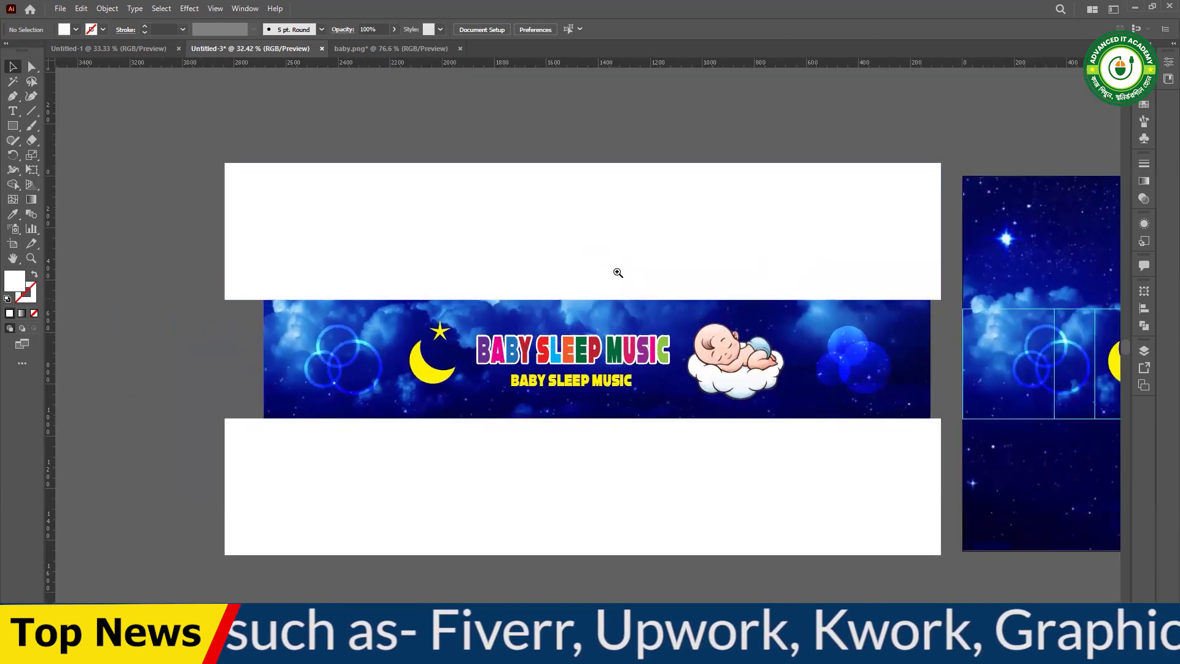
scroll(645, 292, down, 1)
scroll(640, 304, right, 1)
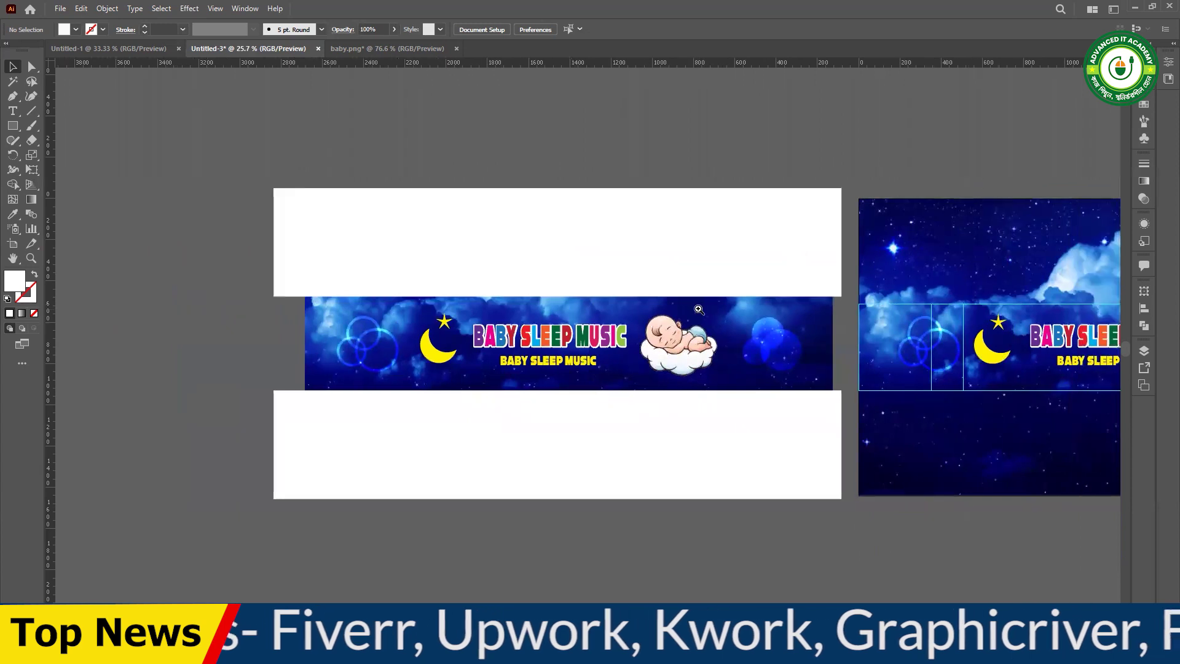
scroll(727, 341, up, 2)
scroll(727, 342, up, 1)
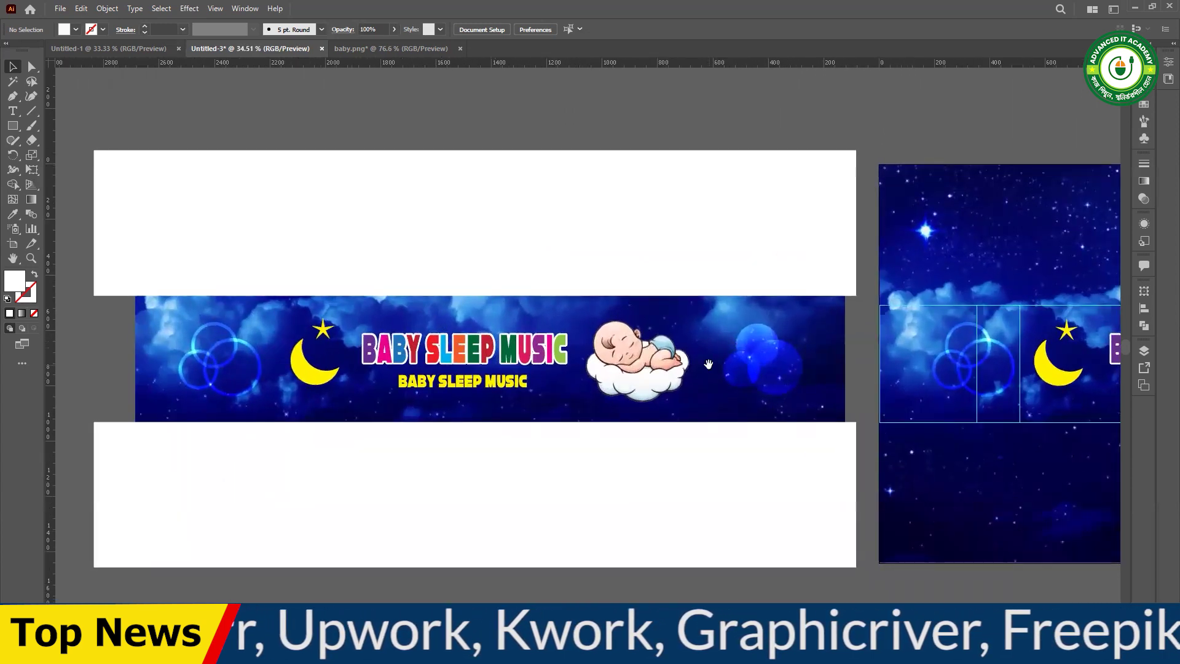
scroll(728, 365, left, 1)
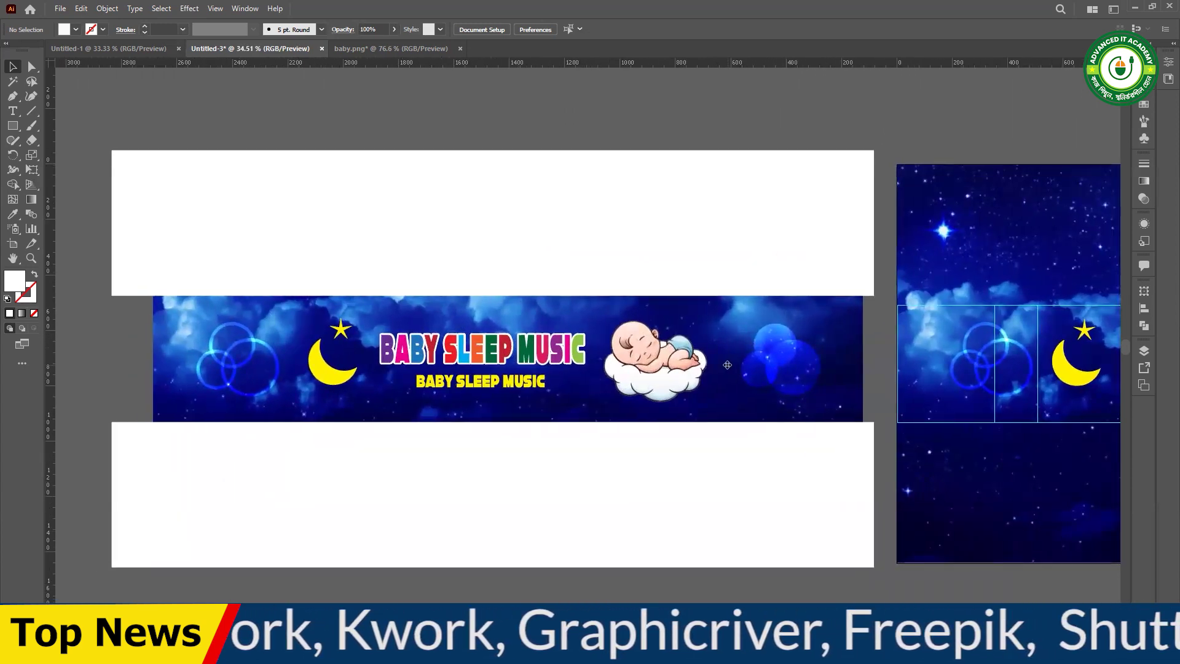
click(595, 246)
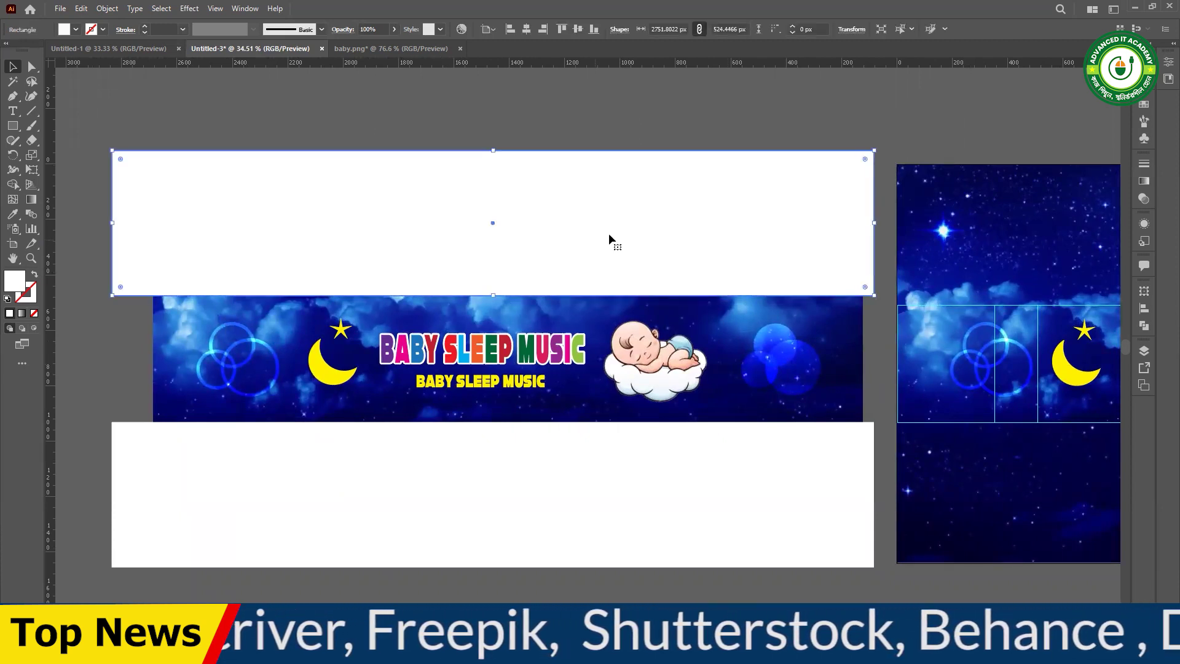
key(Delete)
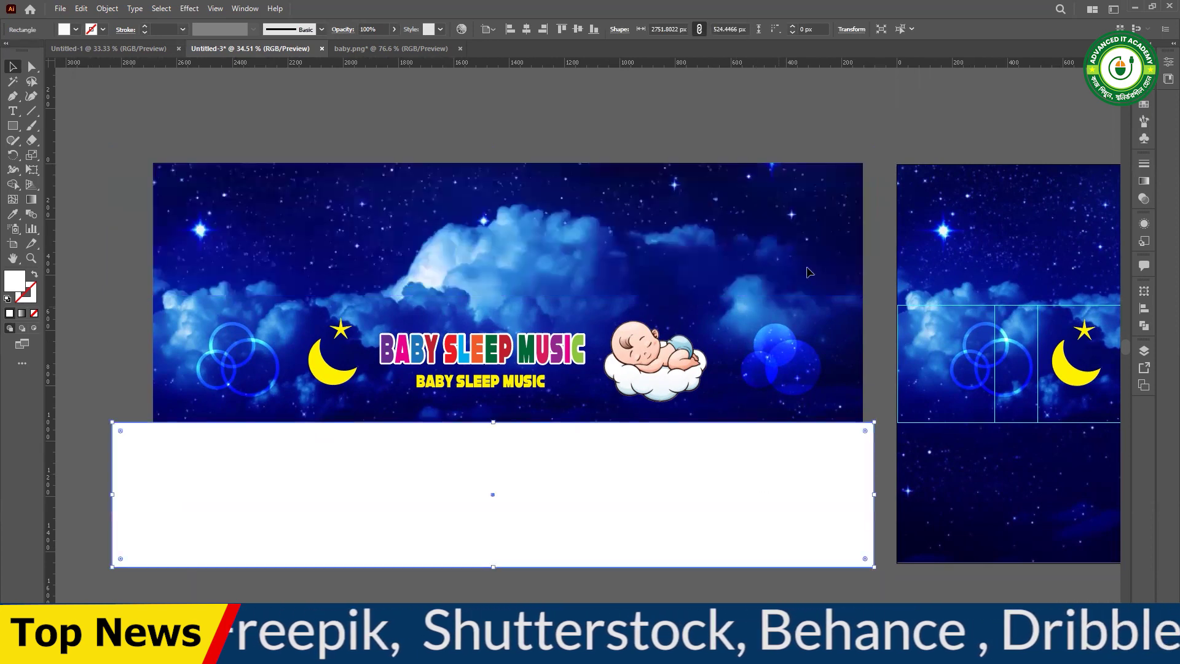
key(Delete)
- Take a Lightshot capture of the whole artboard and close the capture overlay
key(ctrl+a)
key(shift+o)
drag(145, 154, 867, 561)
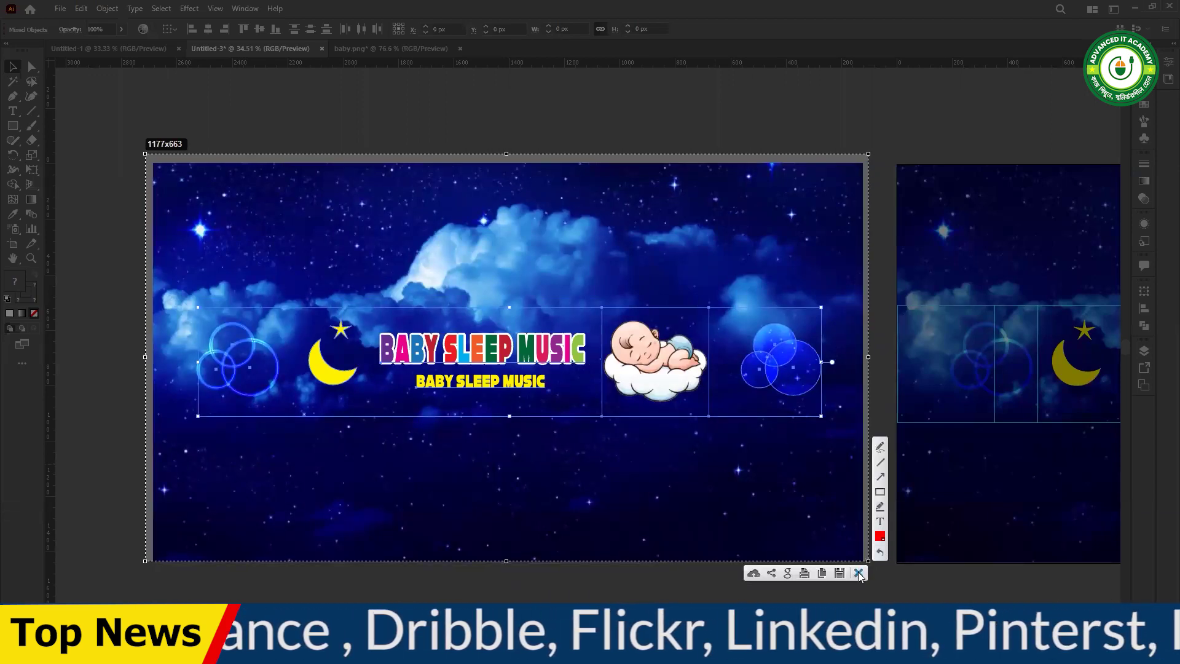
click(859, 573)
mouse_move(1032, 344)
mouse_down()
mouse_move(534, 337)
mouse_move(457, 351)
mouse_up()
click(423, 267)
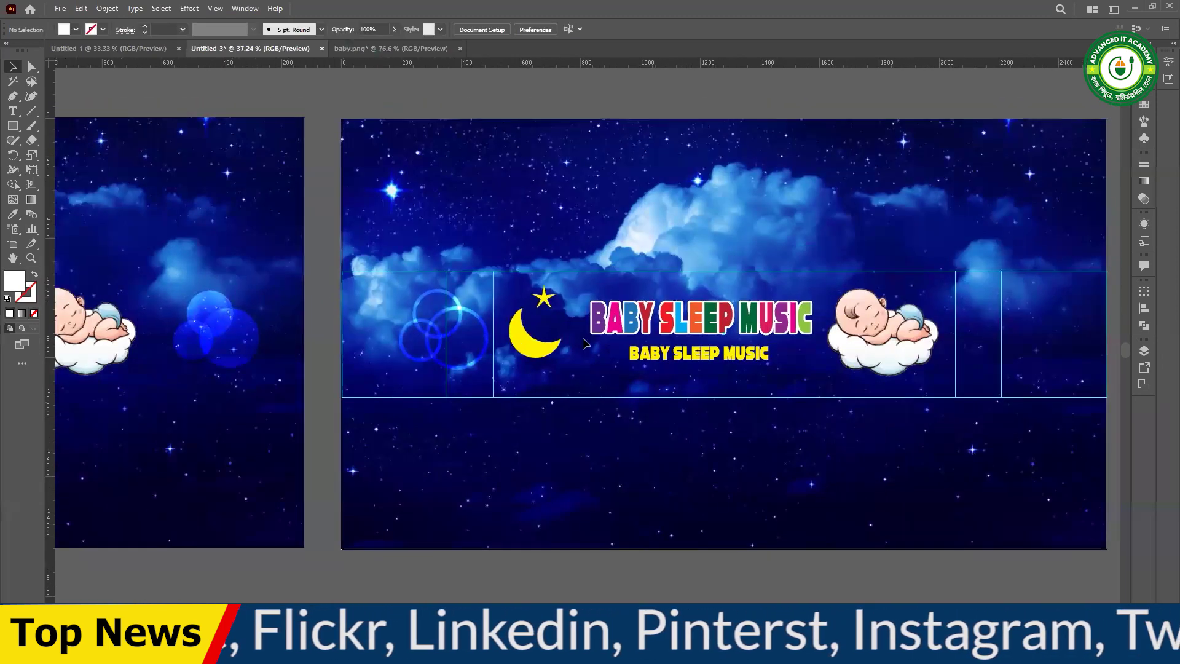
key(Print)
mouse_move(340, 271)
mouse_down()
mouse_move(1045, 356)
mouse_move(1106, 398)
mouse_up()
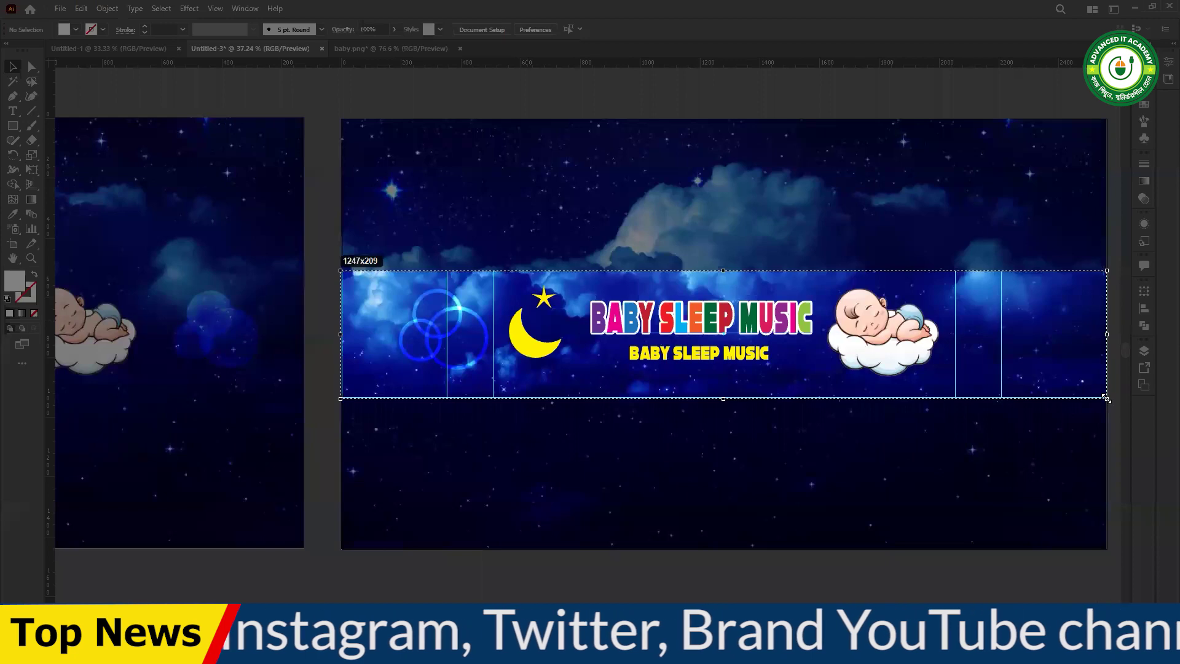
drag(1106, 398, 1106, 398)
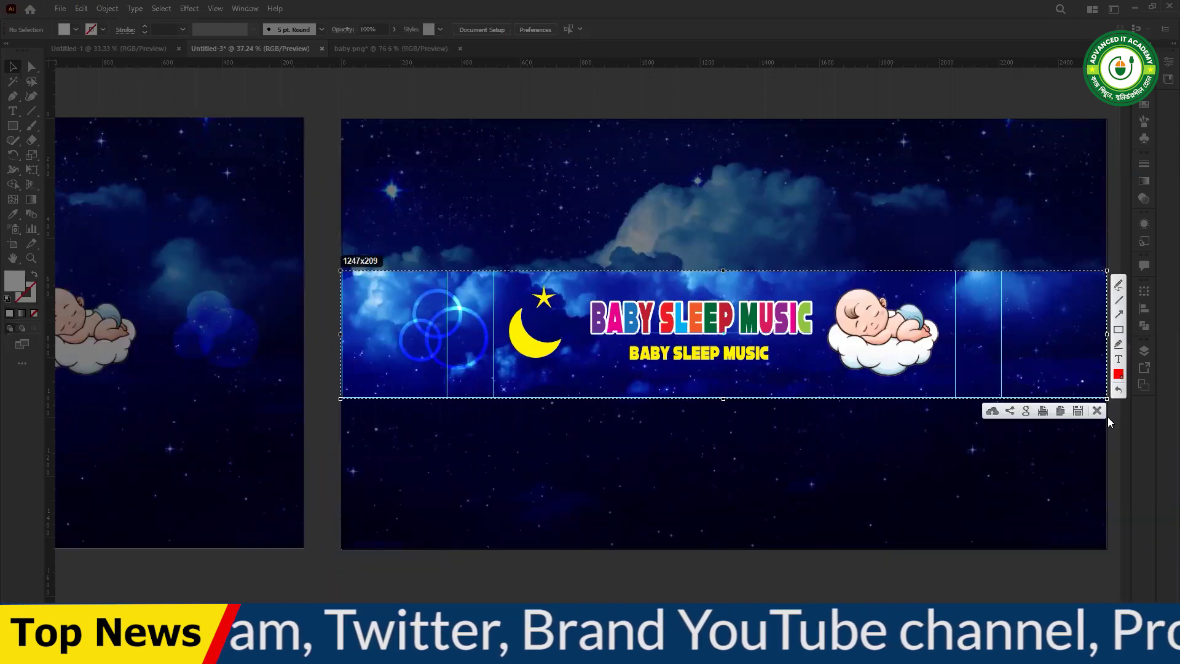
click(1097, 411)
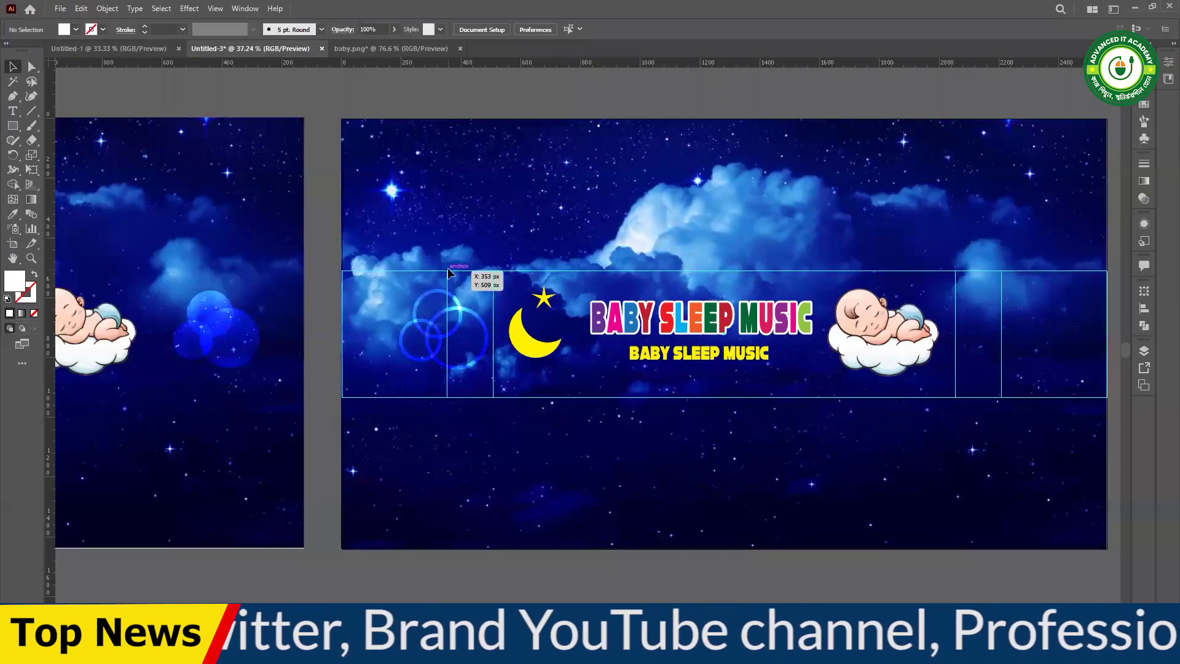
key(Print)
drag(446, 263, 1002, 399)
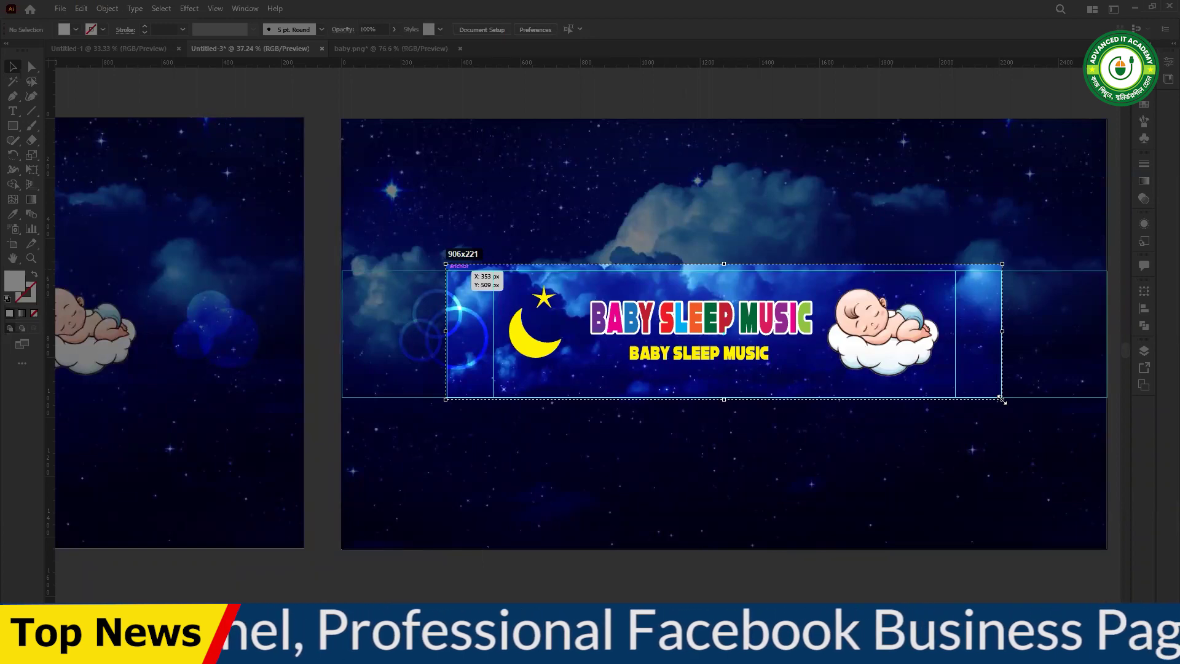
drag(1002, 400, 1001, 400)
click(991, 411)
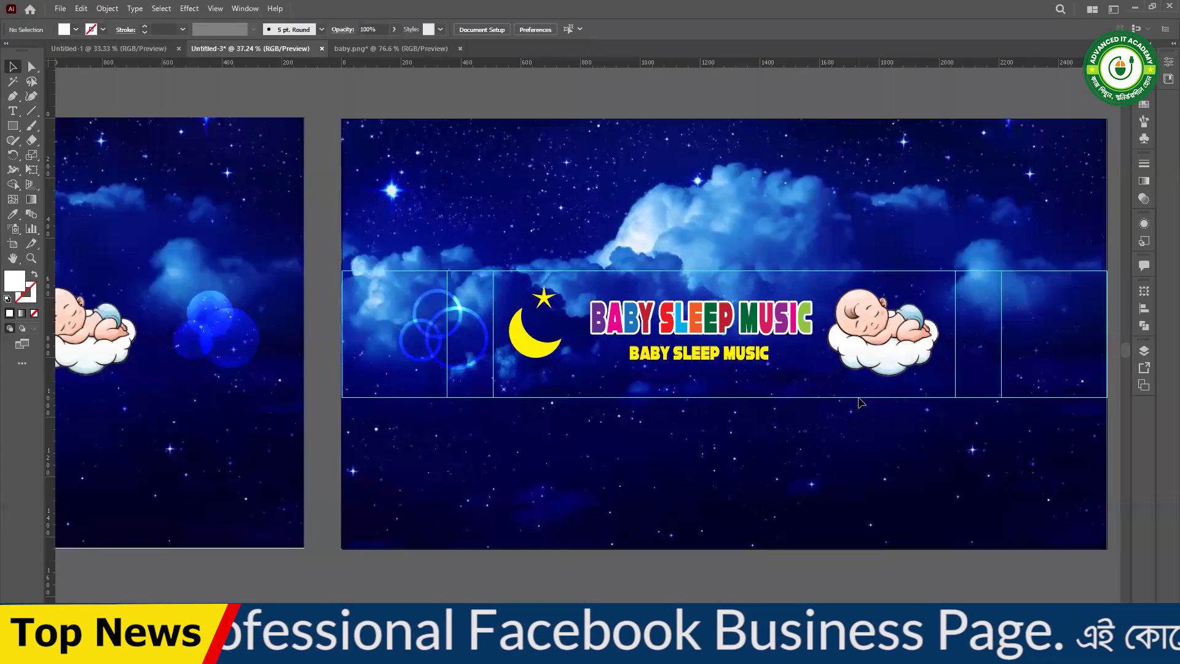
key(Print)
drag(489, 265, 956, 400)
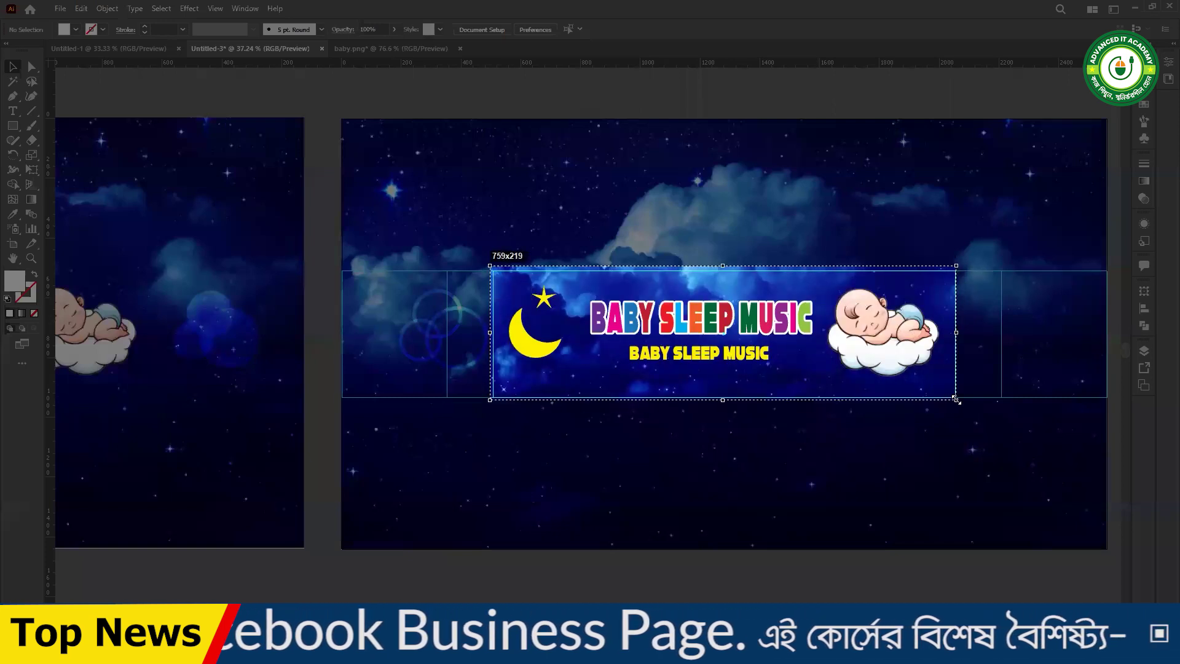
drag(956, 400, 956, 400)
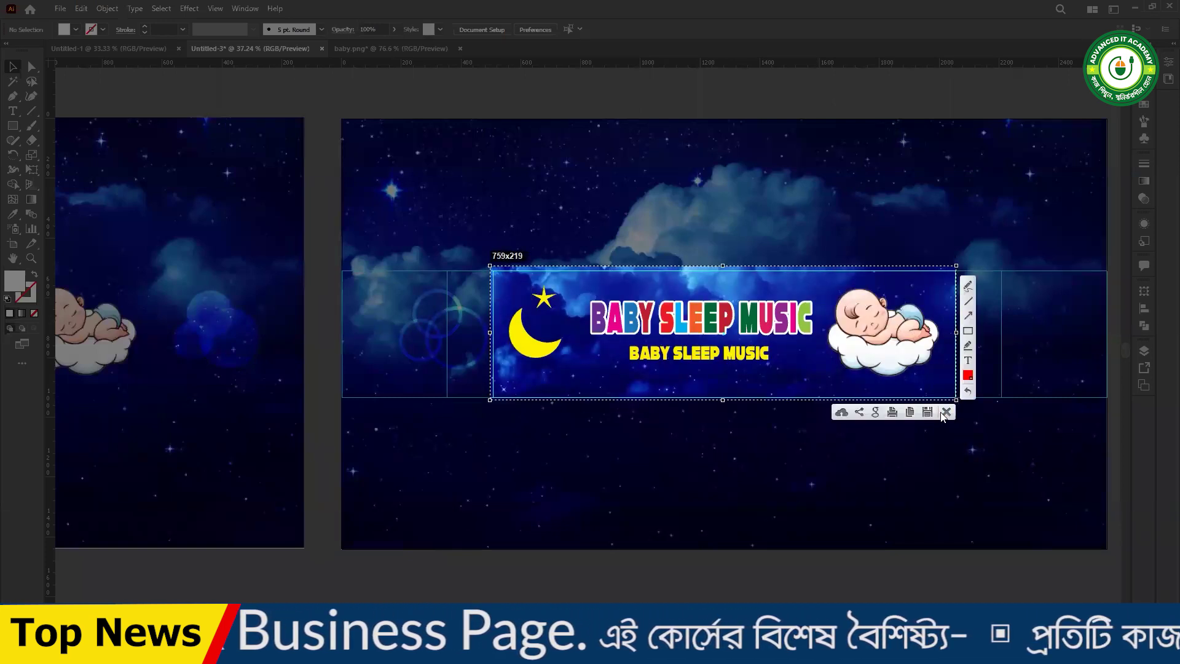
click(947, 413)
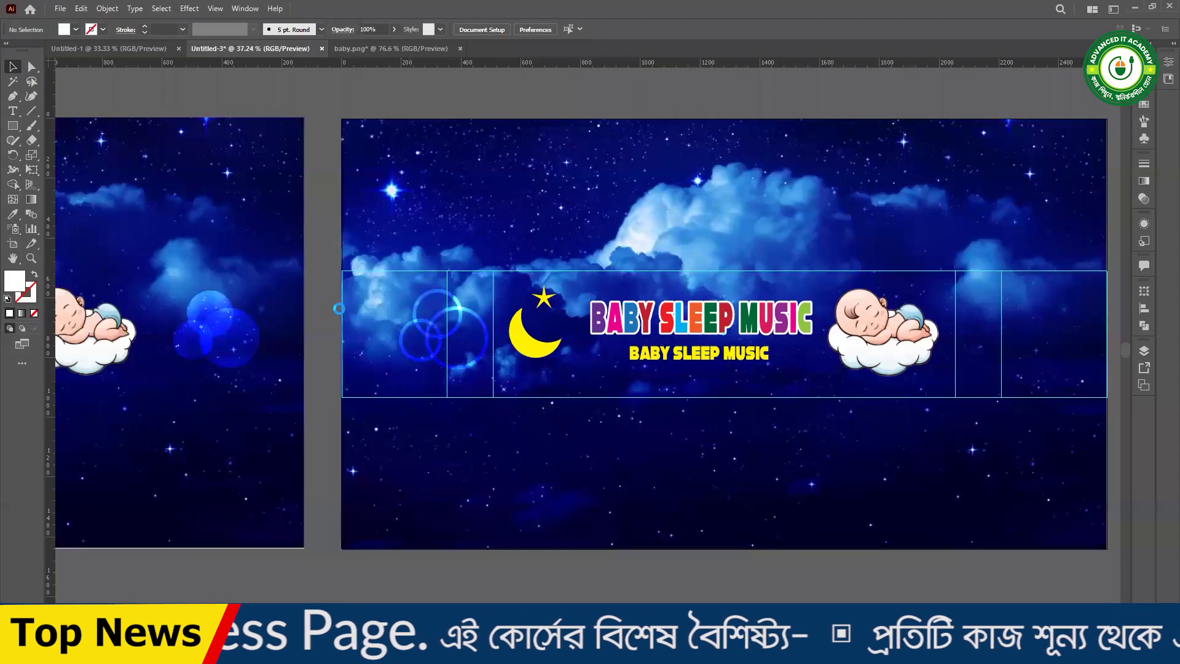
key(Print)
drag(170, 263, 475, 385)
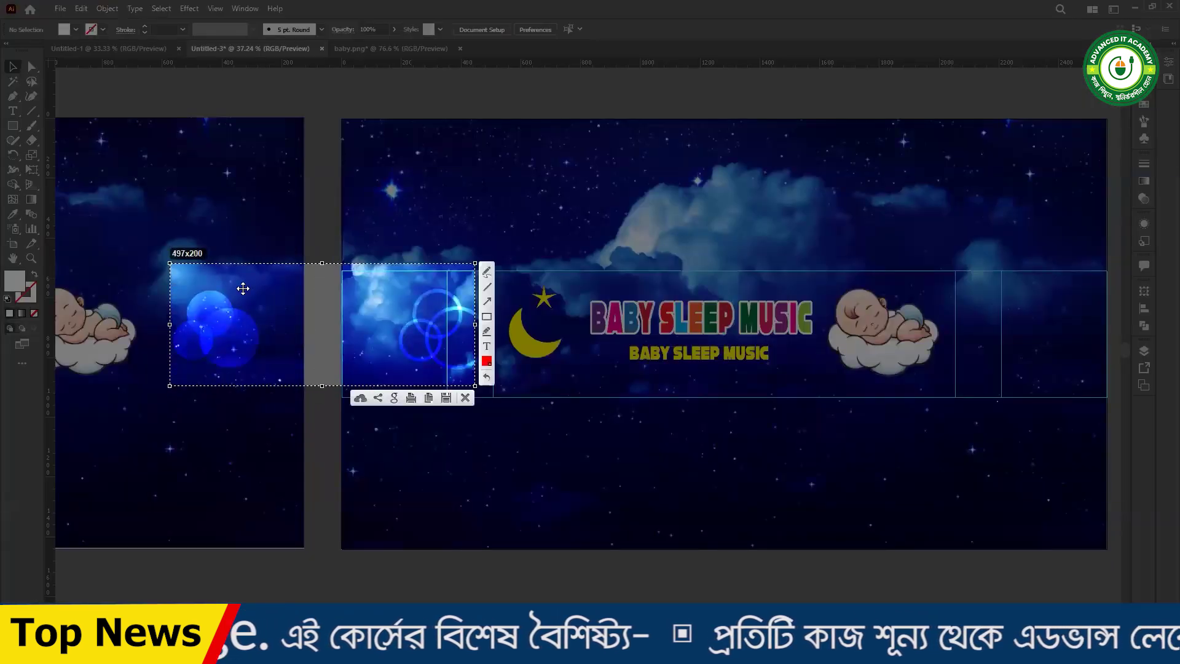
click(465, 398)
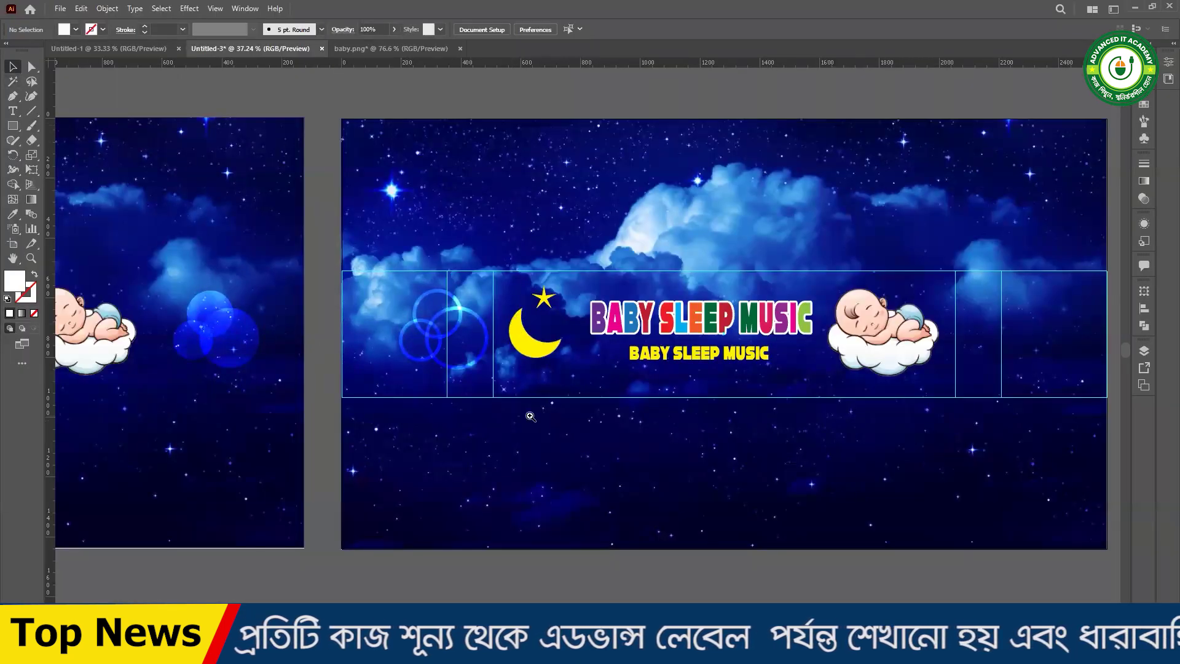
- Zoom in and select the yellow star above the crescent moon
scroll(530, 416, left, 5)
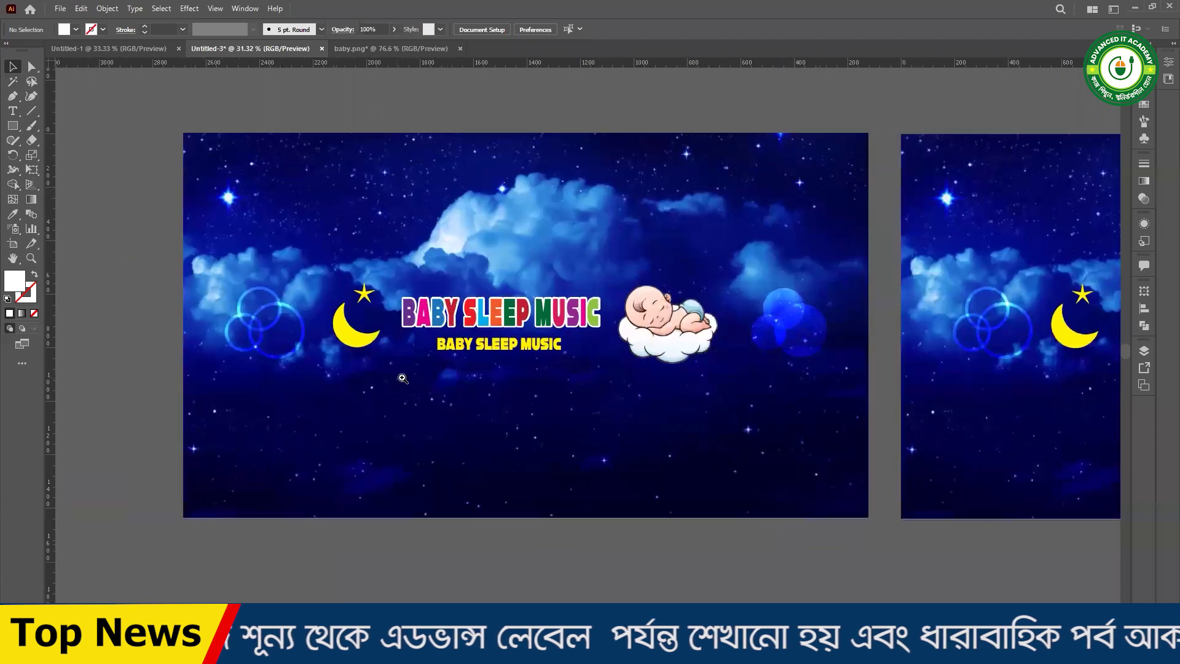
scroll(442, 381, up, 2)
scroll(489, 384, up, 1)
scroll(491, 386, up, 1)
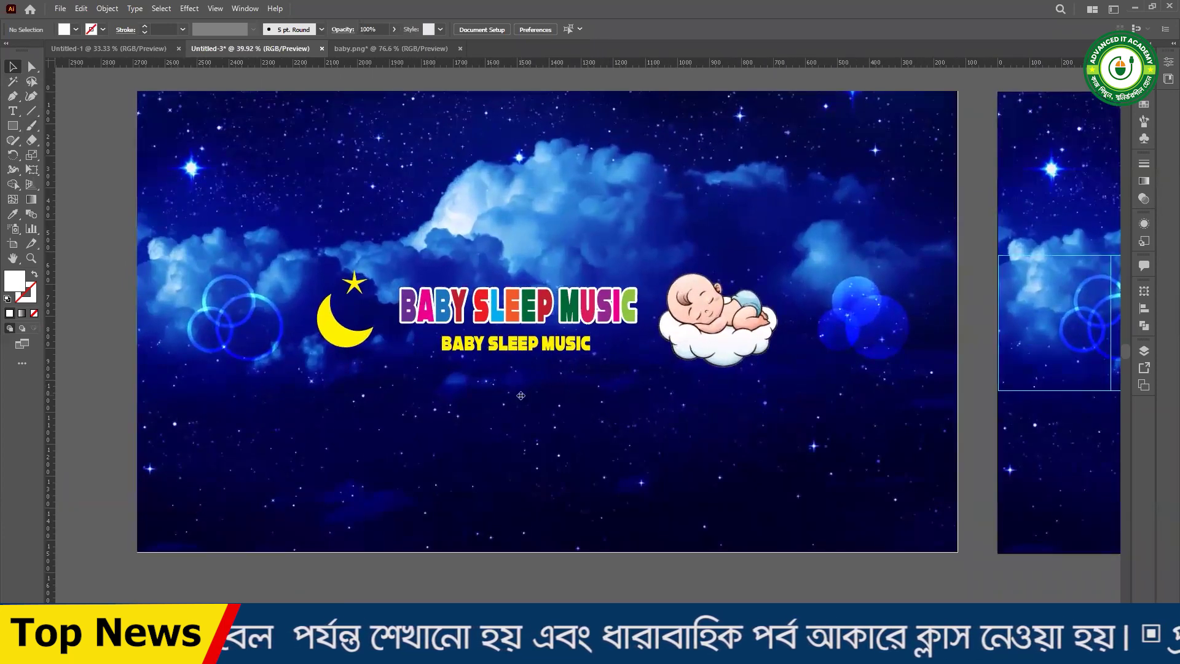
scroll(397, 348, up, 1)
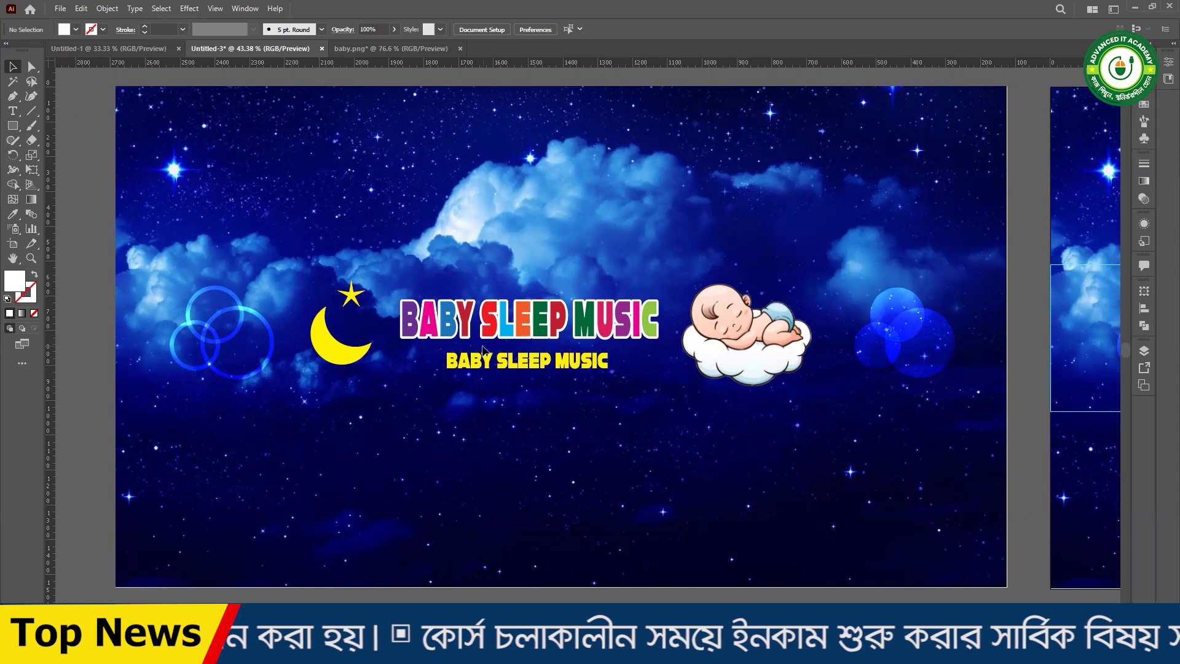
scroll(539, 400, down, 2)
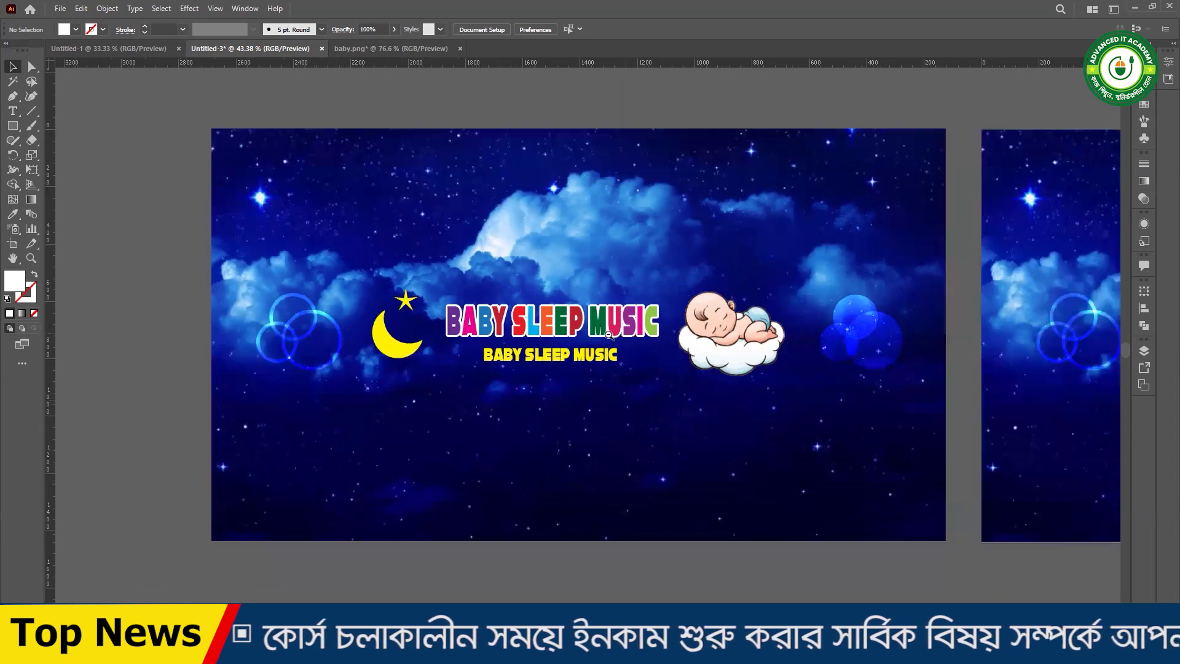
scroll(522, 381, down, 2)
scroll(493, 355, up, 1)
scroll(493, 356, up, 3)
scroll(494, 356, up, 2)
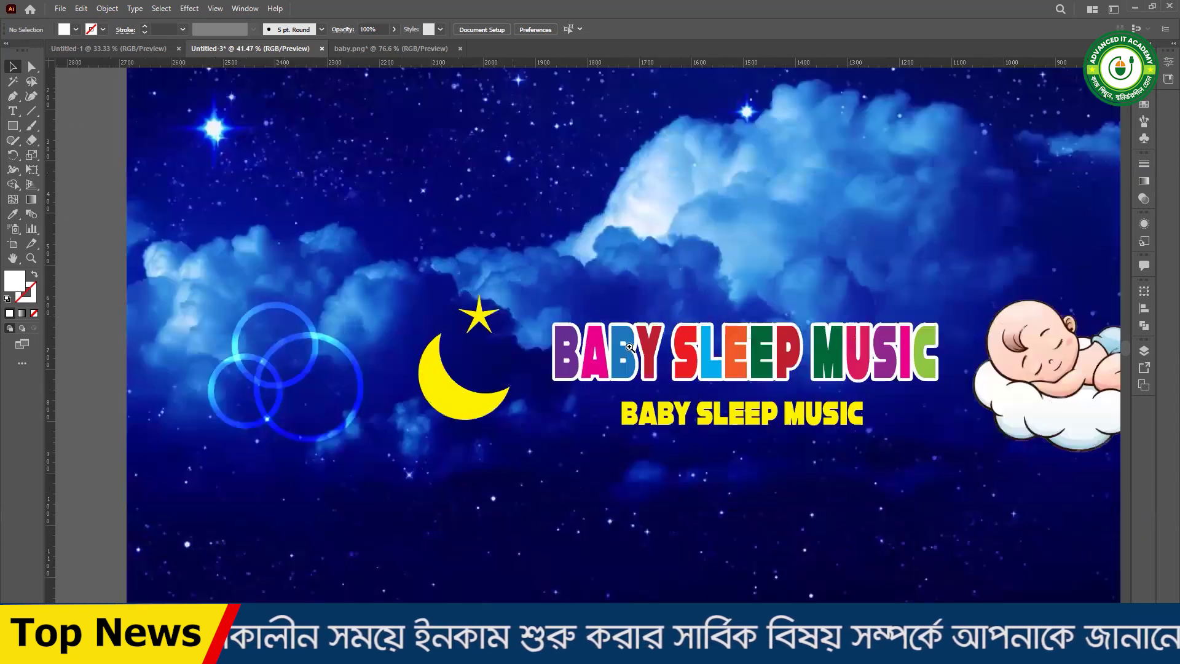
scroll(520, 342, up, 2)
click(520, 342)
scroll(553, 351, down, 1)
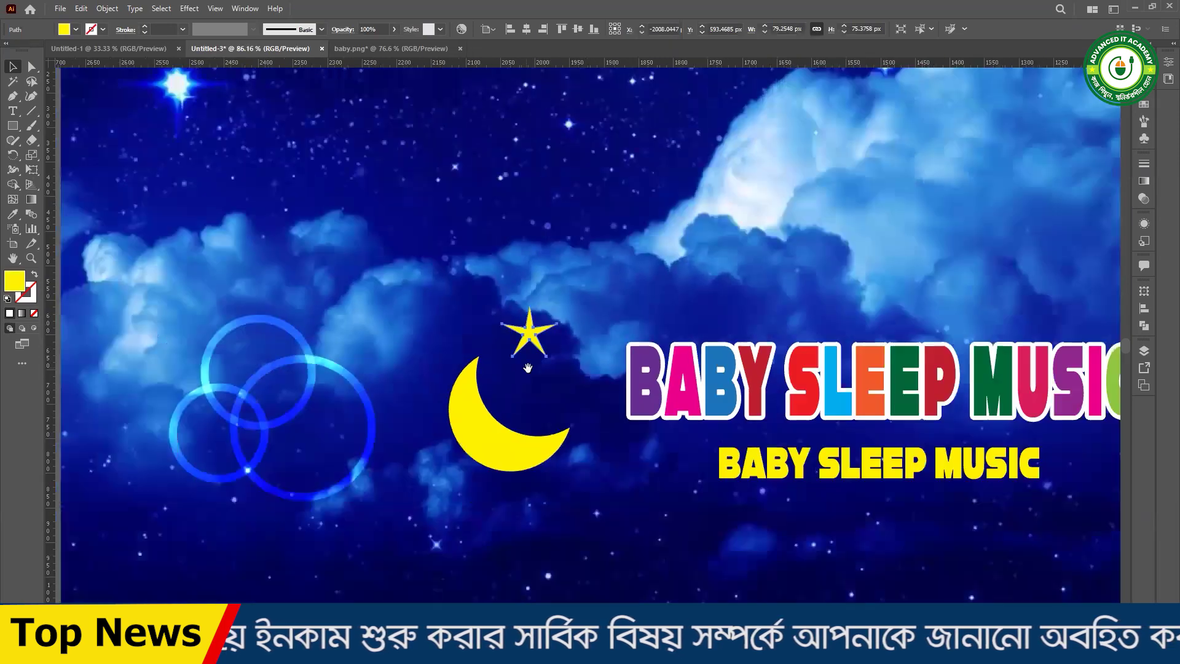
scroll(593, 357, up, 2)
scroll(593, 356, down, 2)
scroll(593, 356, down, 1)
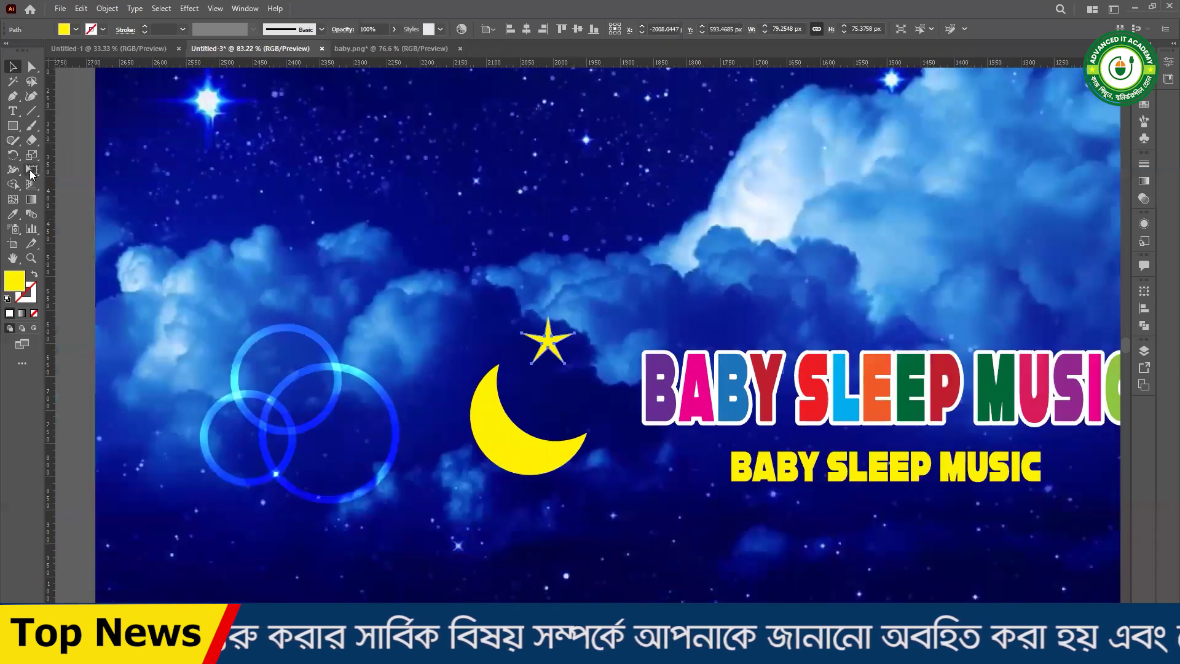
scroll(571, 366, up, 3)
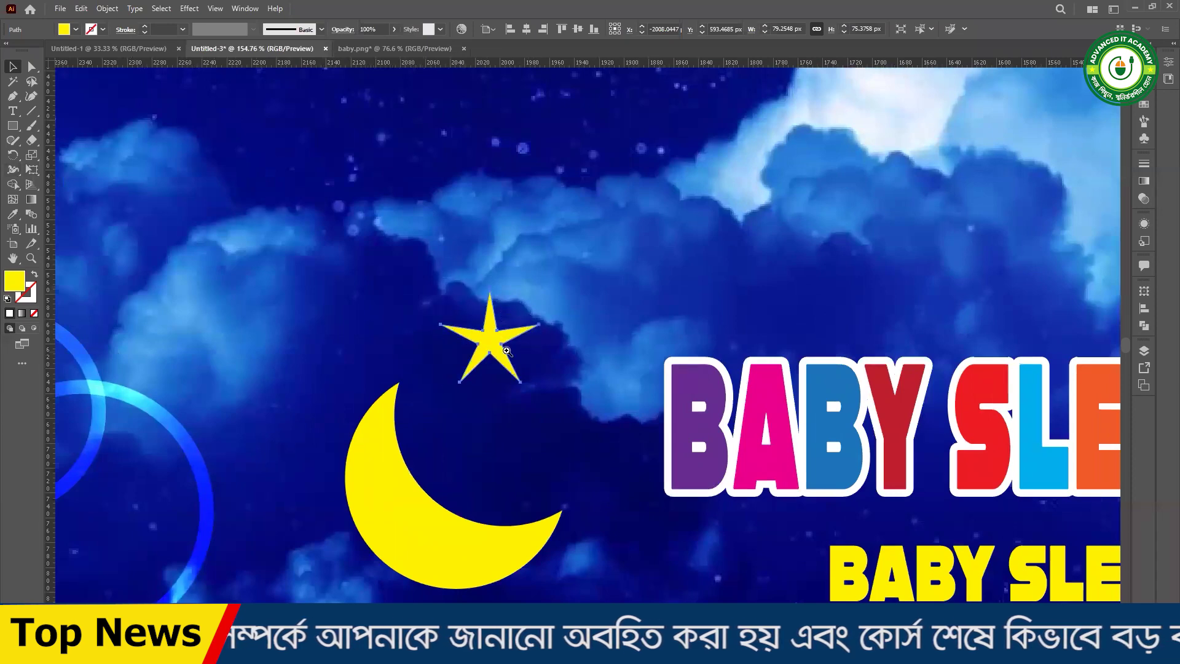
scroll(387, 334, down, 5)
scroll(387, 333, down, 2)
scroll(369, 332, up, 1)
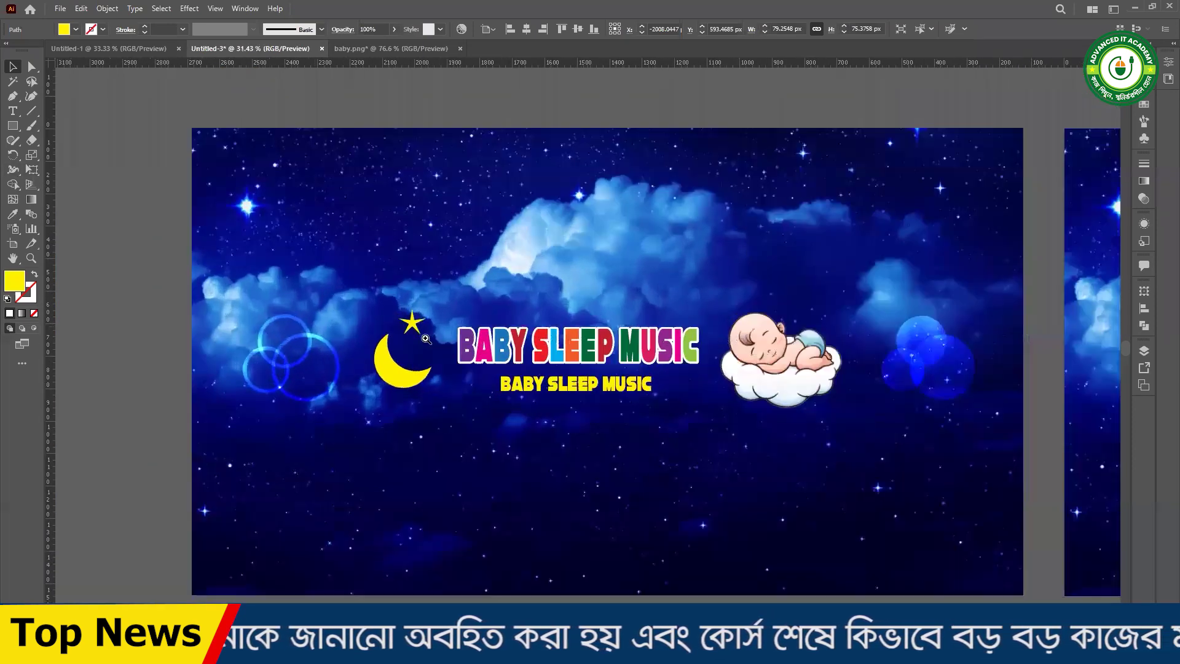
scroll(356, 332, up, 2)
scroll(350, 332, down, 2)
scroll(350, 332, down, 1)
scroll(344, 332, up, 1)
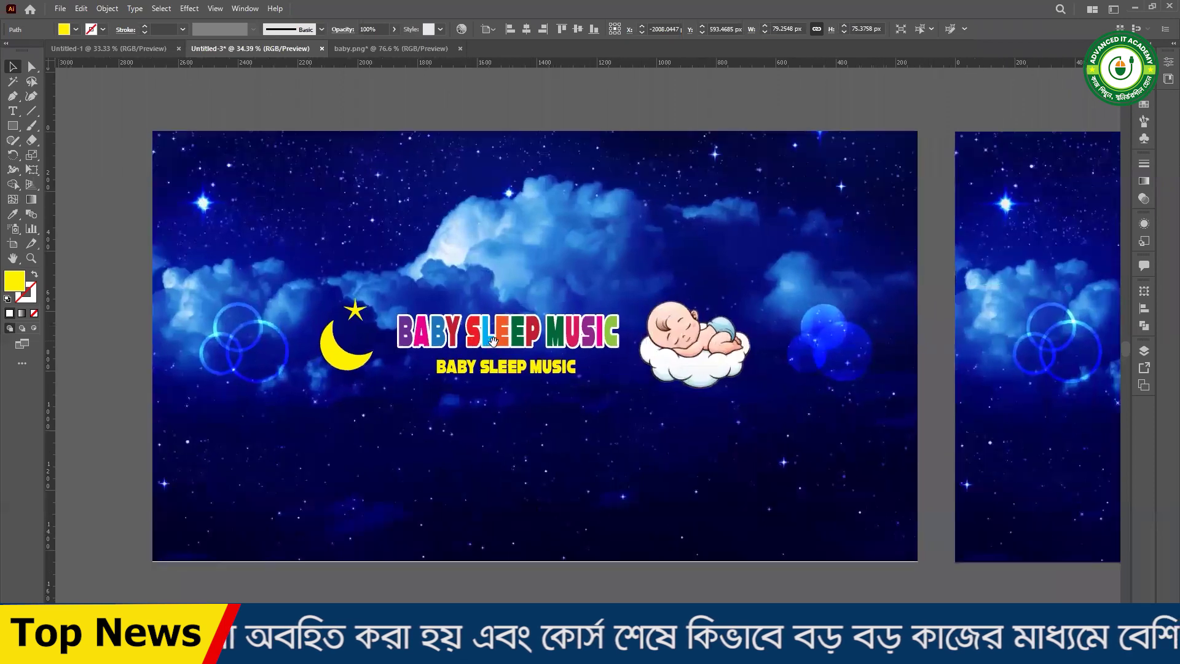
scroll(338, 332, up, 1)
scroll(312, 305, up, 1)
scroll(353, 342, down, 1)
scroll(350, 332, down, 2)
scroll(348, 320, up, 1)
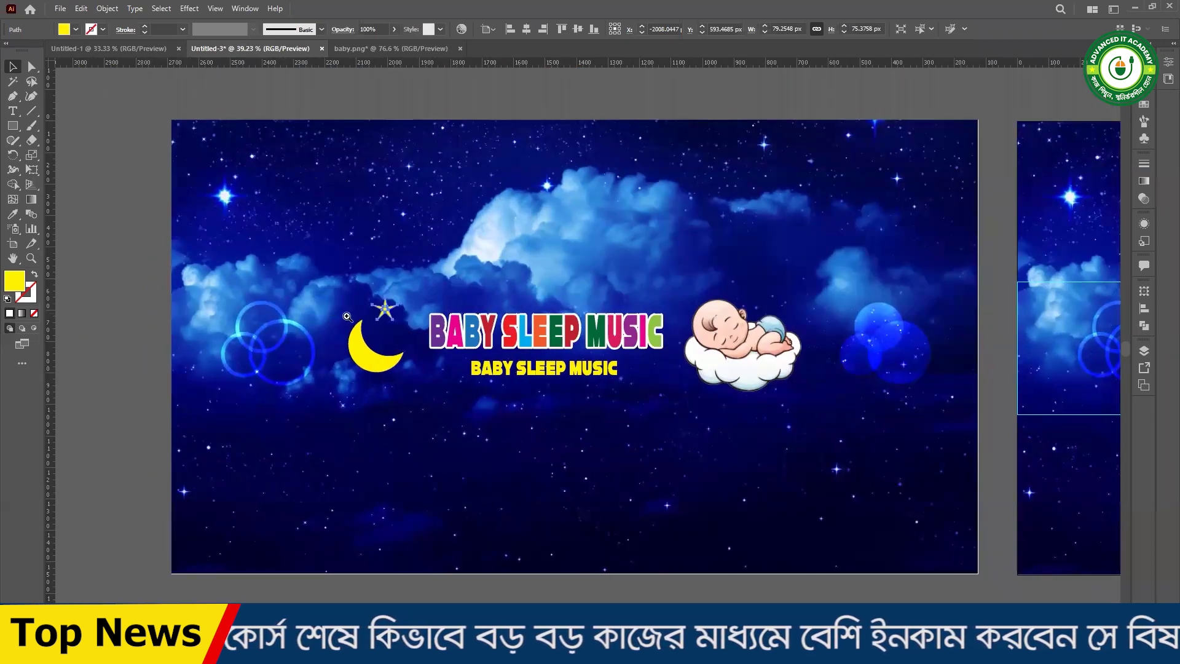
scroll(346, 316, up, 1)
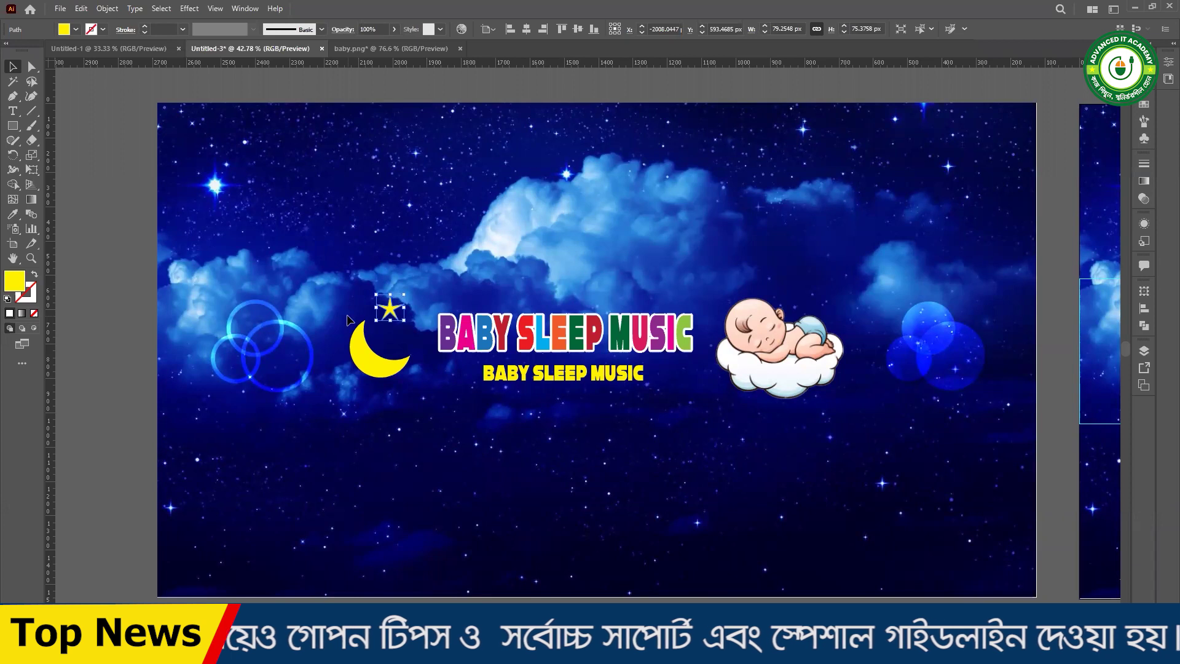
- Nudge the star beside the moon, then marquee-select the centre artwork to check alignment
click(107, 274)
click(389, 309)
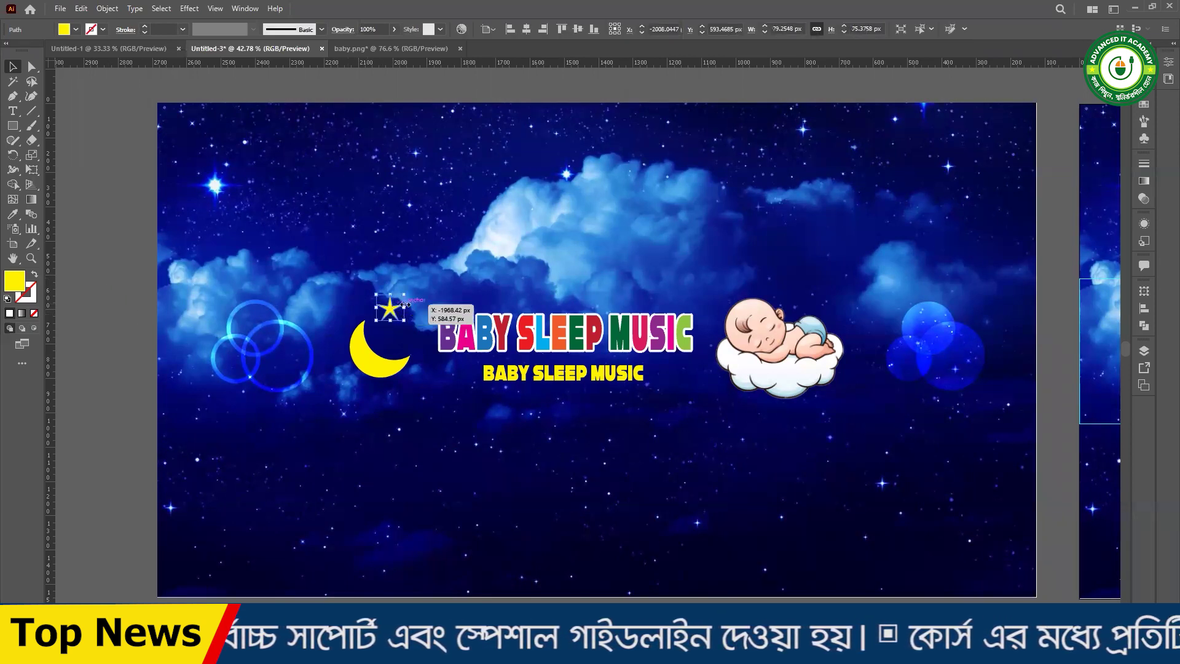
click(430, 263)
scroll(583, 394, down, 2)
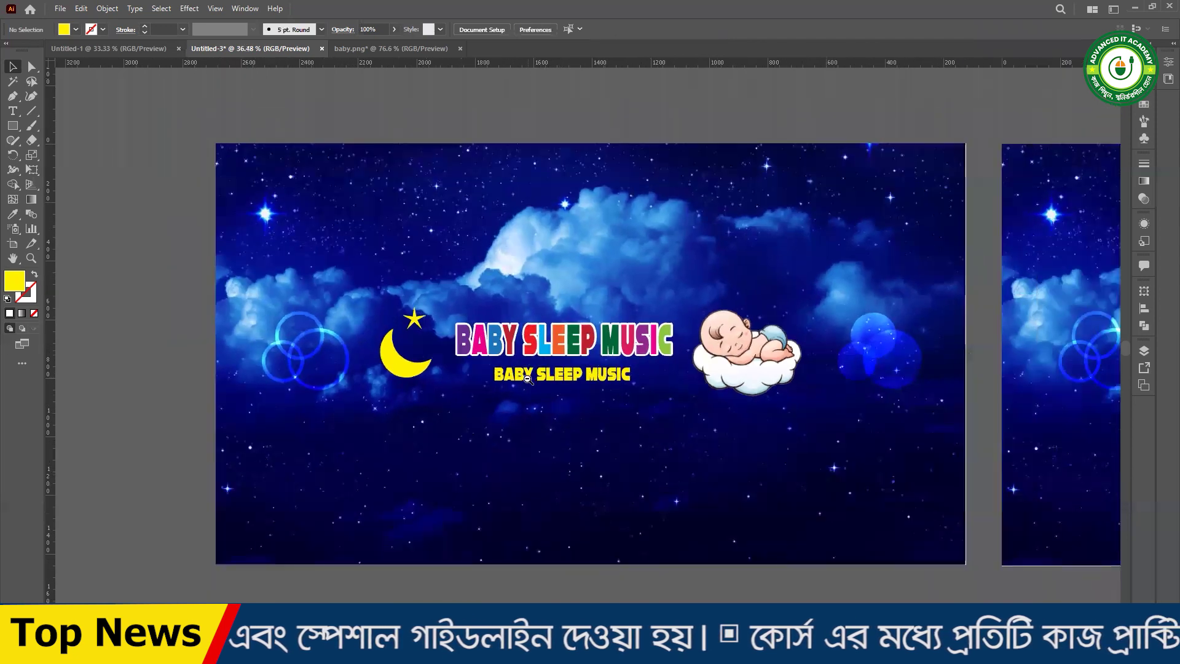
scroll(583, 394, down, 1)
scroll(583, 395, up, 2)
scroll(582, 354, up, 1)
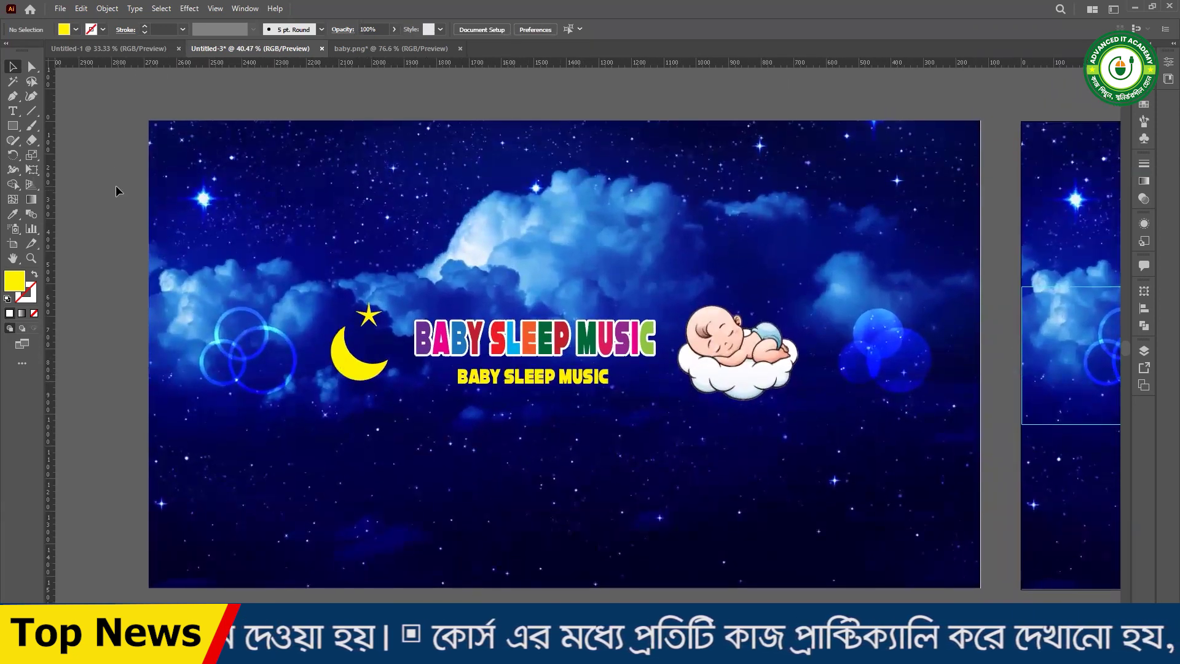
drag(126, 111, 990, 599)
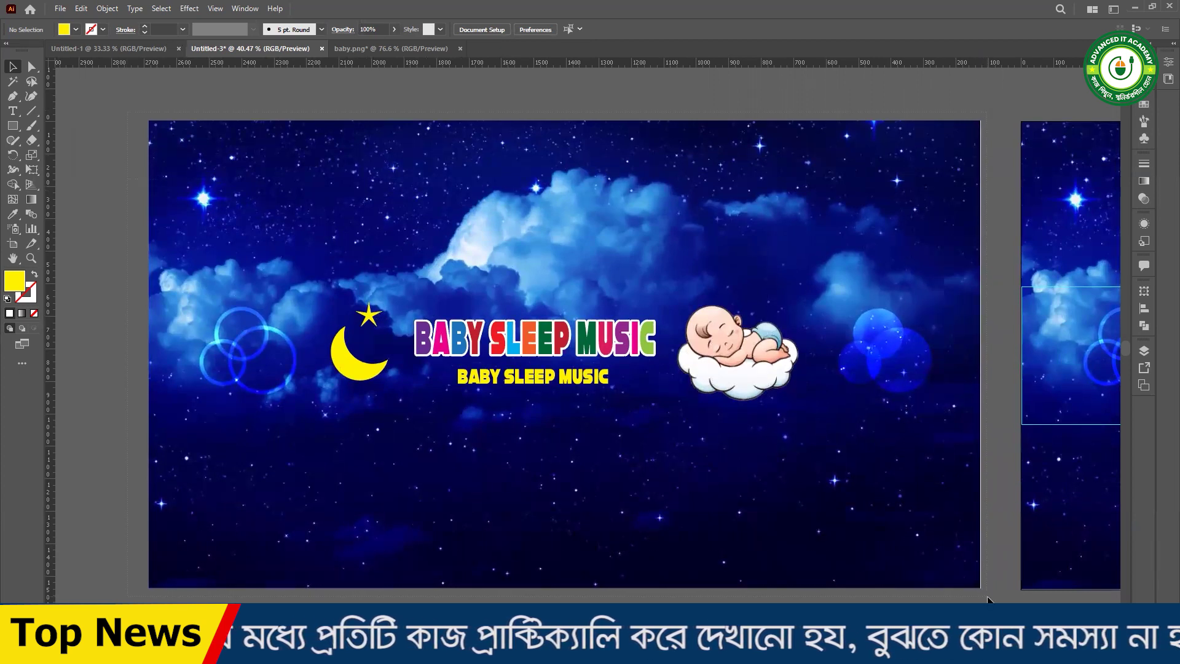
drag(991, 599, 991, 599)
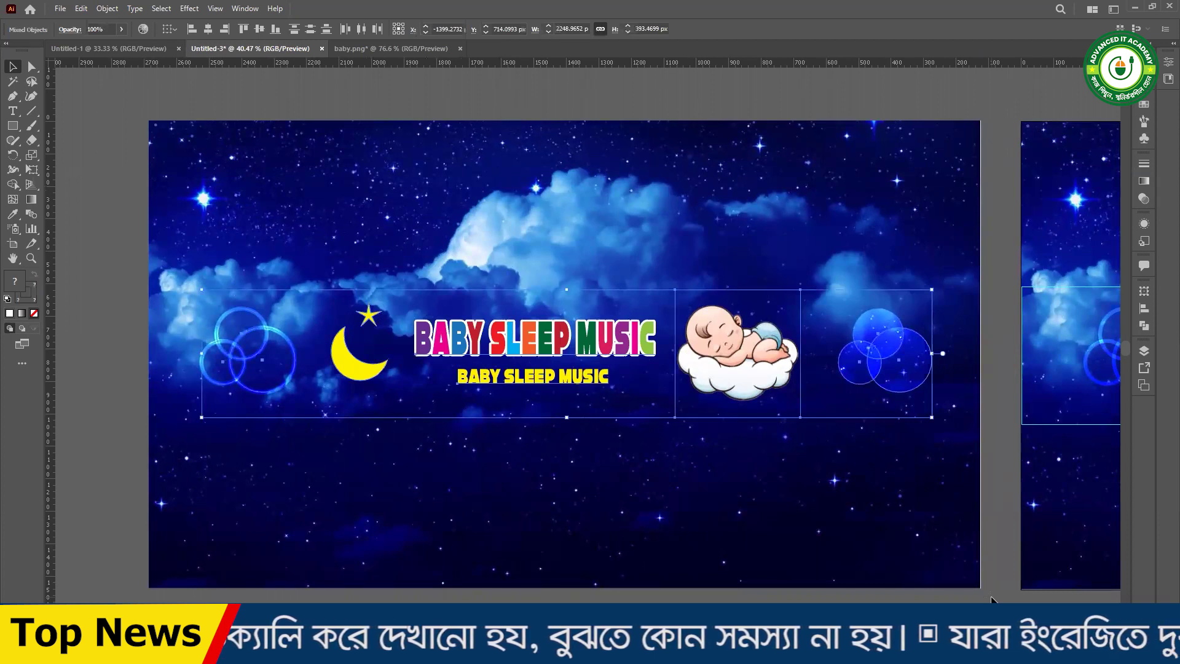
click(940, 598)
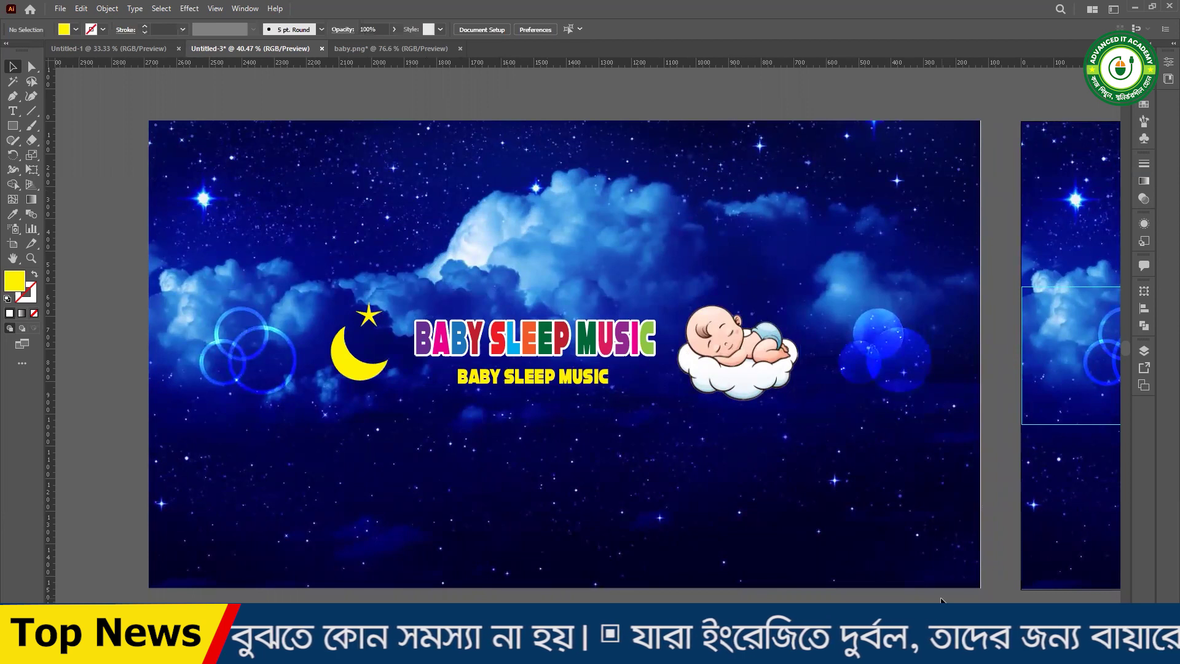
click(265, 346)
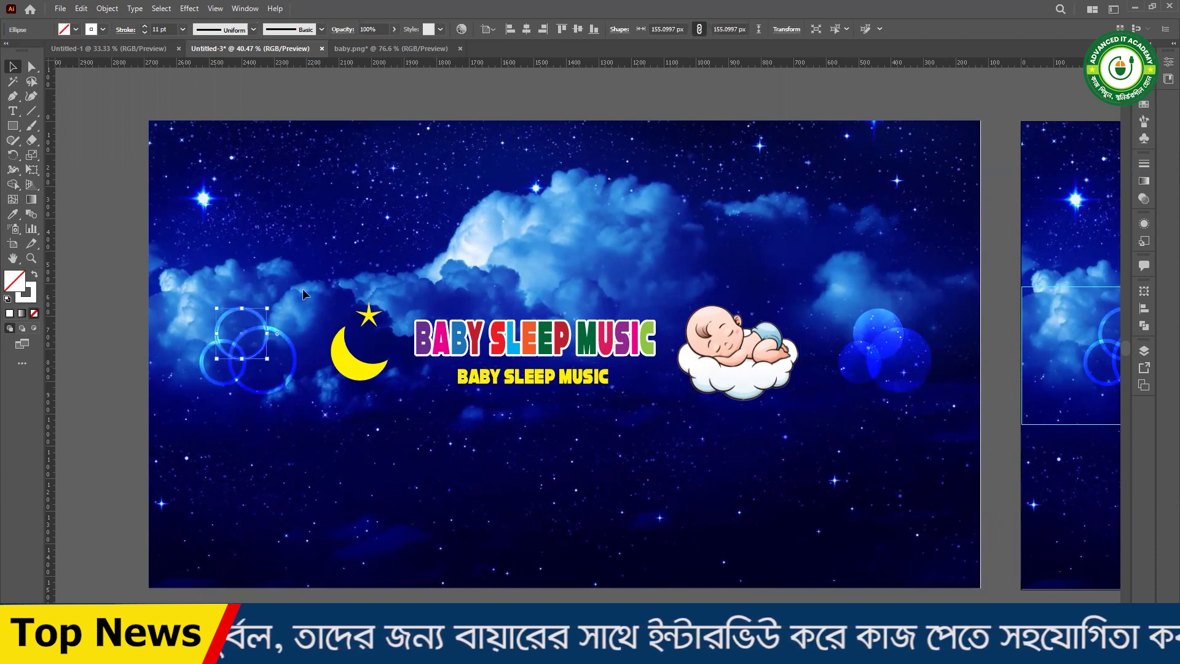
click(852, 220)
click(908, 373)
mouse_move(907, 373)
mouse_down()
mouse_move(829, 222)
mouse_move(563, 226)
mouse_up()
click(236, 360)
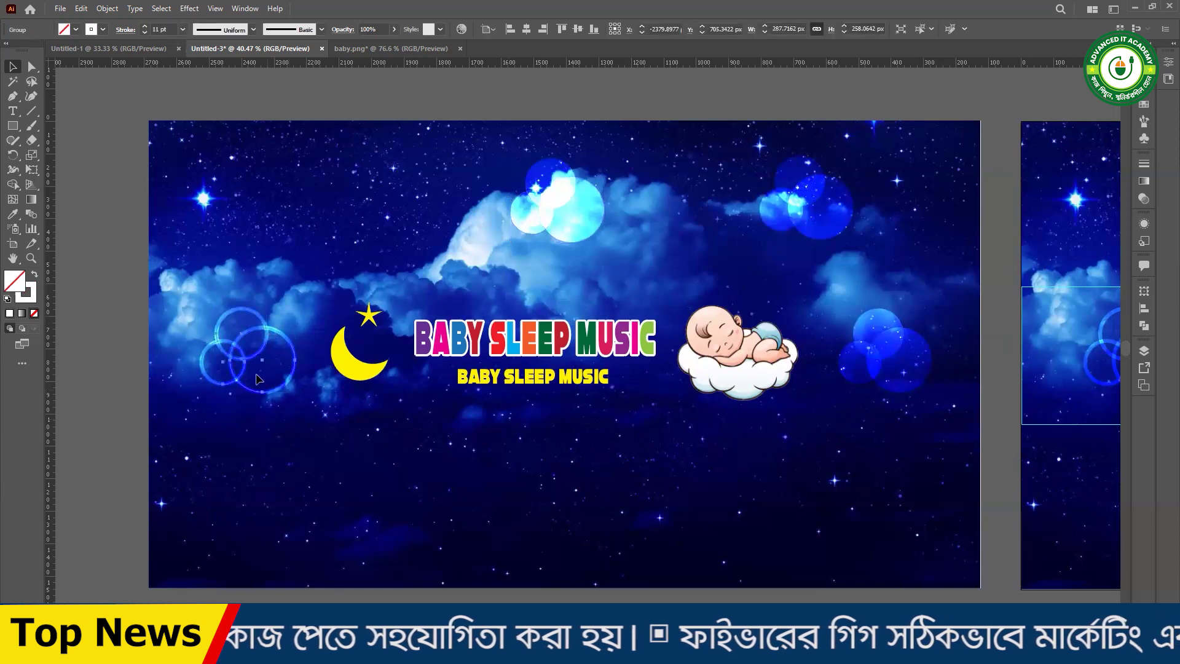
mouse_move(236, 359)
mouse_down()
mouse_move(329, 232)
mouse_move(612, 504)
mouse_move(432, 504)
mouse_up()
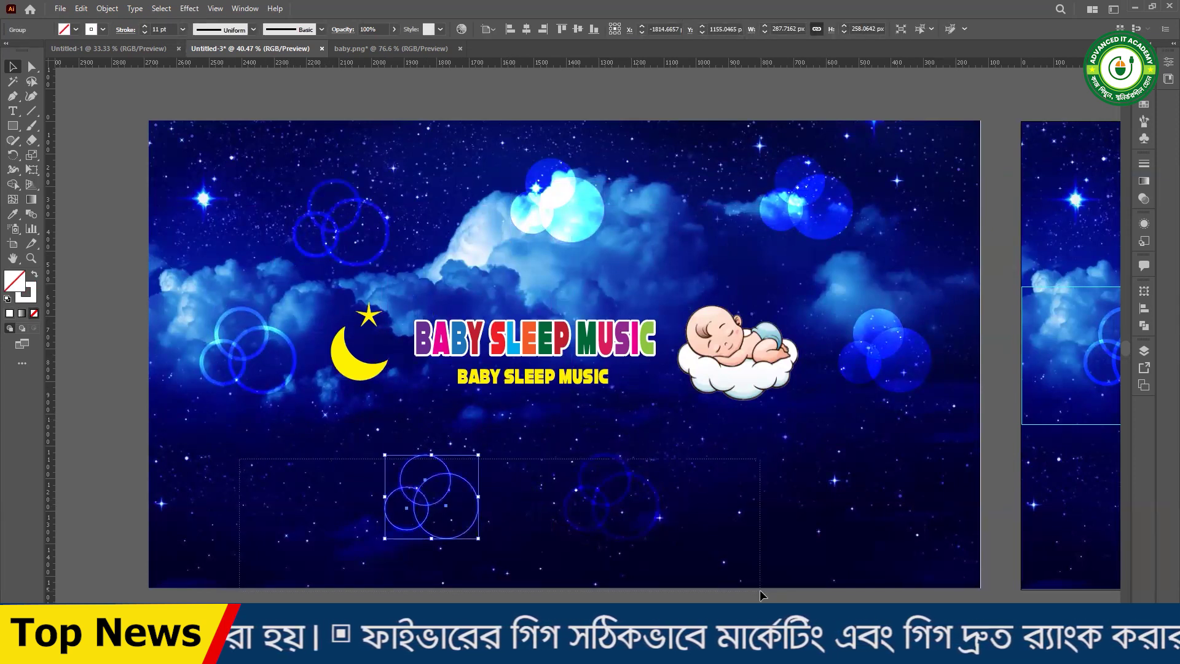
key(Delete)
click(553, 206)
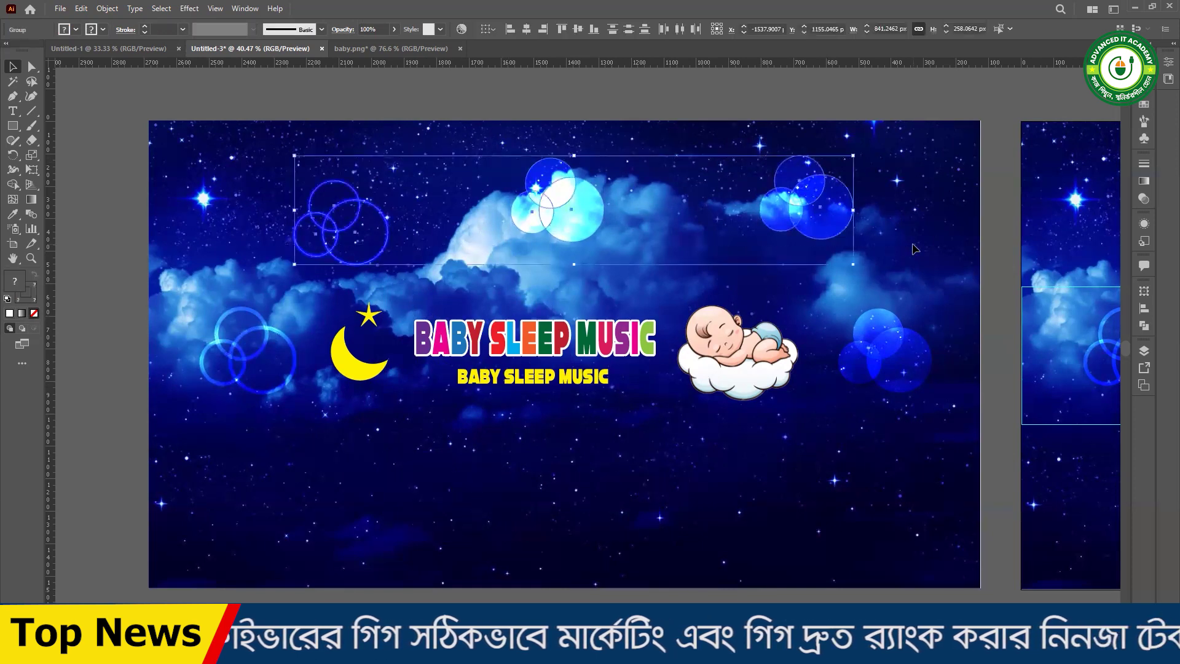
key(Delete)
key(ctrl+shift+a)
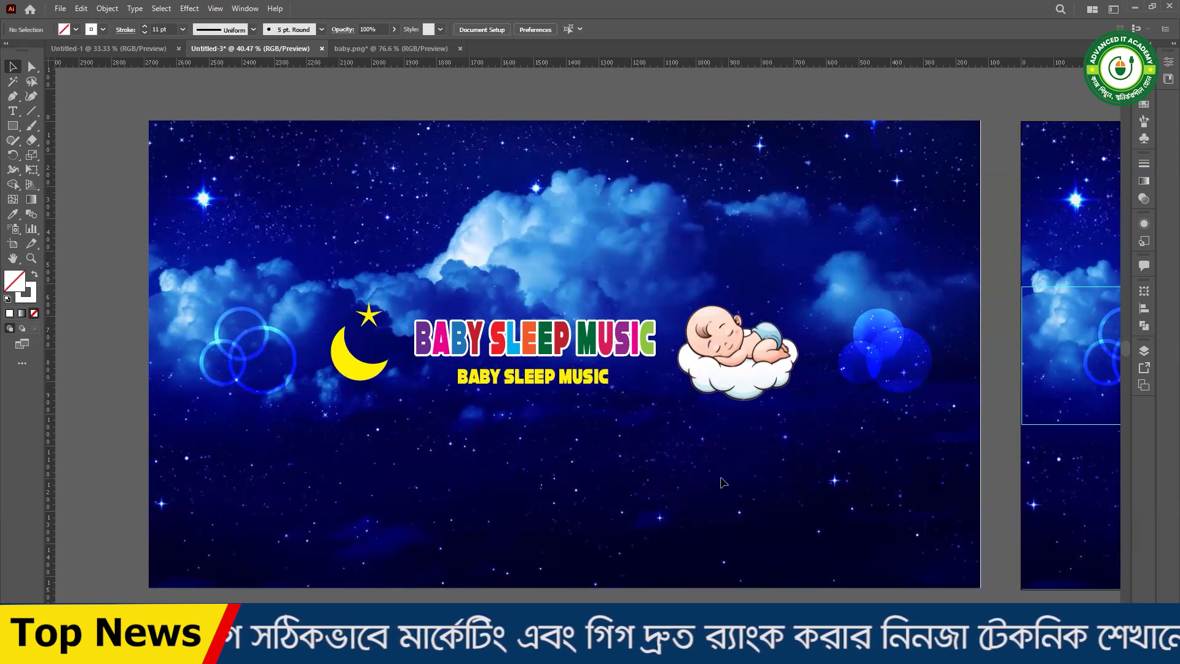
scroll(620, 446, down, 2)
scroll(620, 445, down, 1)
scroll(620, 445, down, 3)
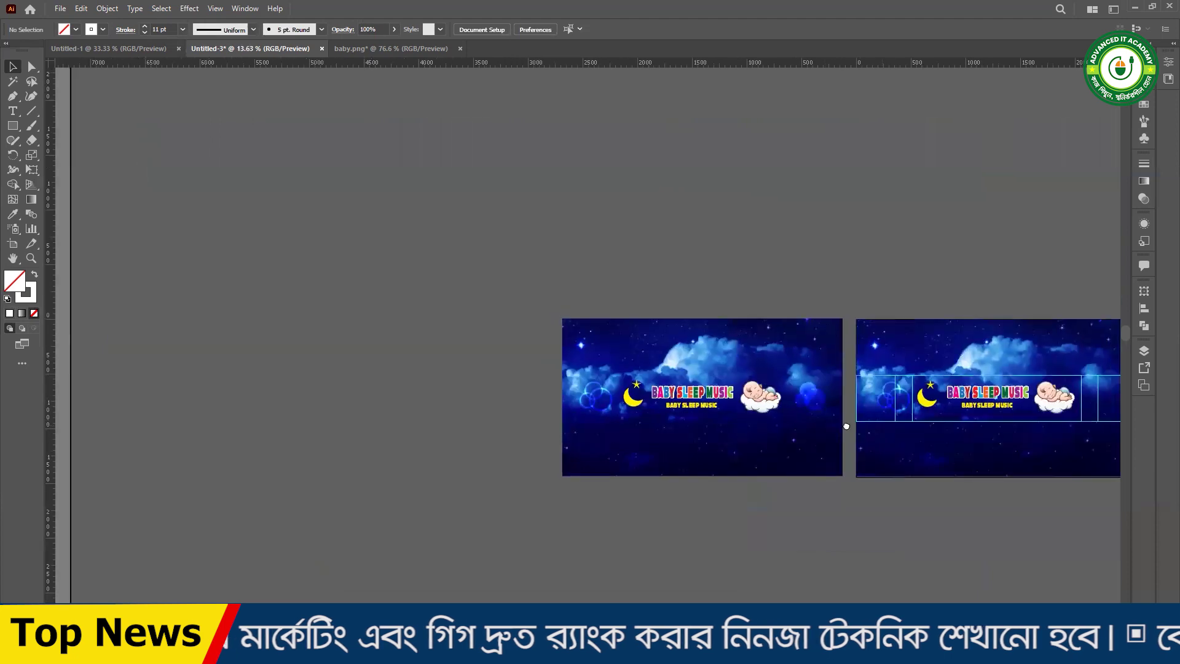
scroll(752, 404, up, 1)
scroll(658, 385, up, 2)
scroll(573, 392, up, 3)
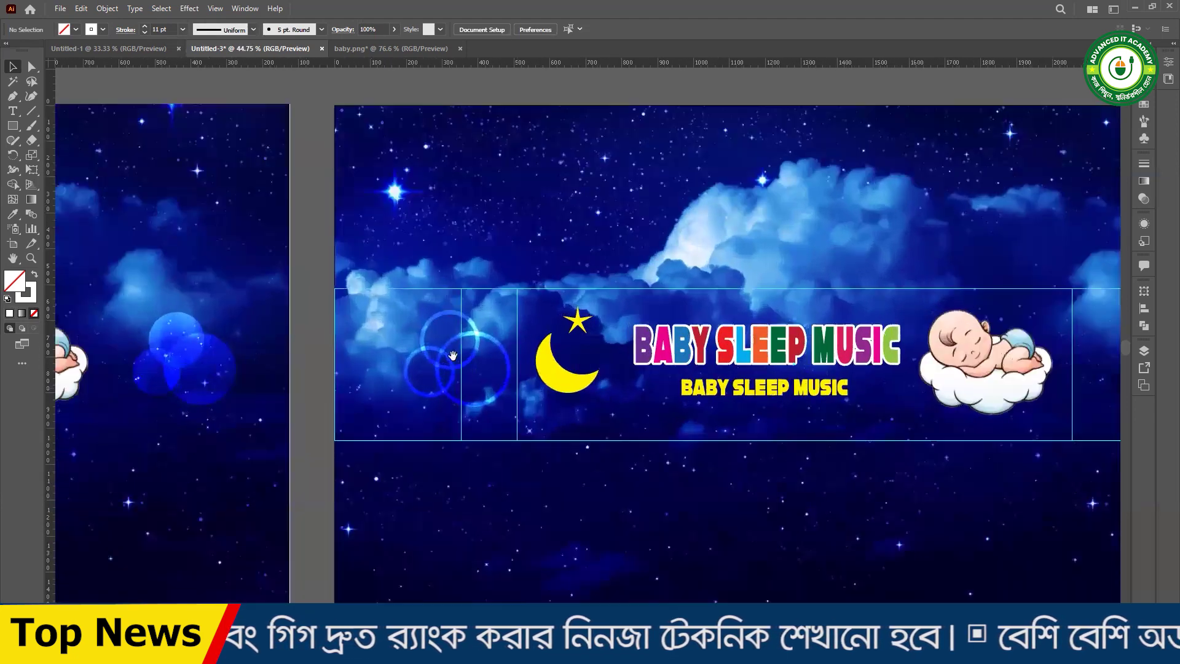
scroll(573, 392, right, 2)
scroll(430, 368, down, 1)
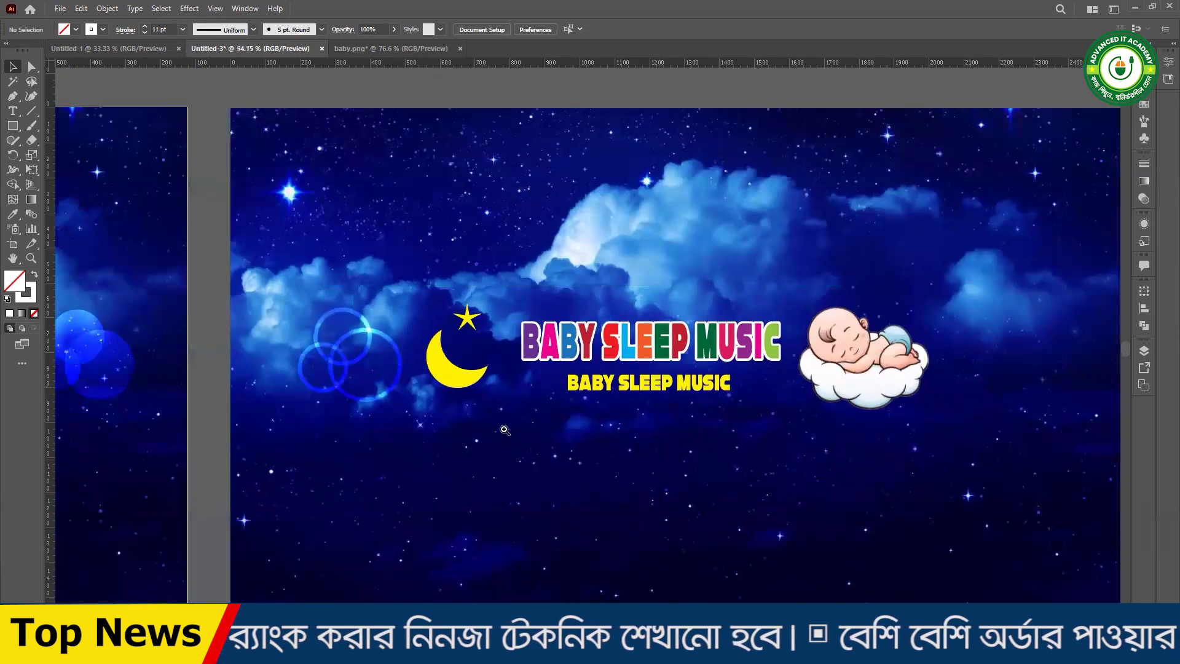
scroll(310, 345, down, 1)
drag(325, 393, 876, 398)
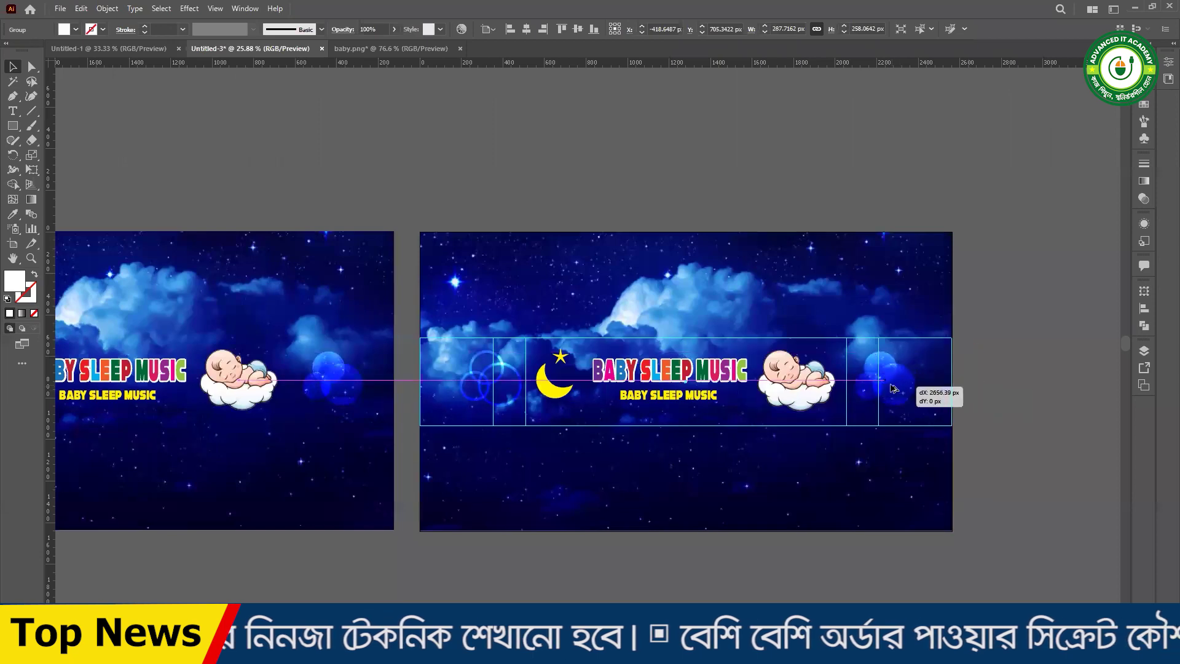
scroll(877, 398, up, 1)
key(super+shift+s)
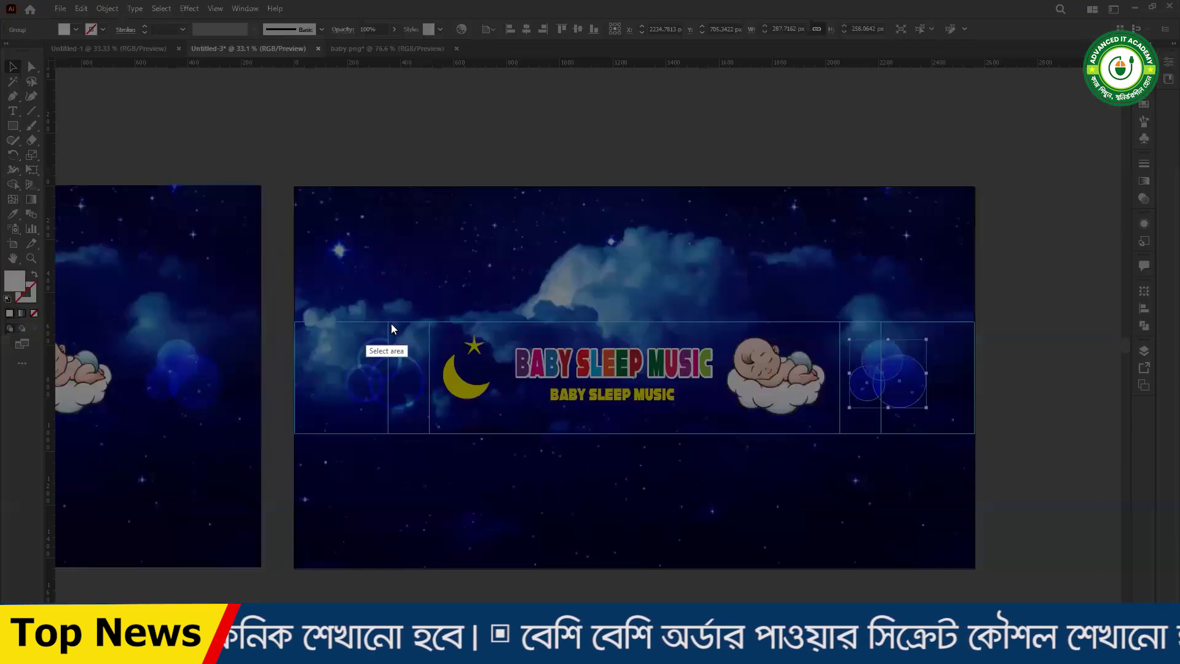
drag(387, 320, 881, 439)
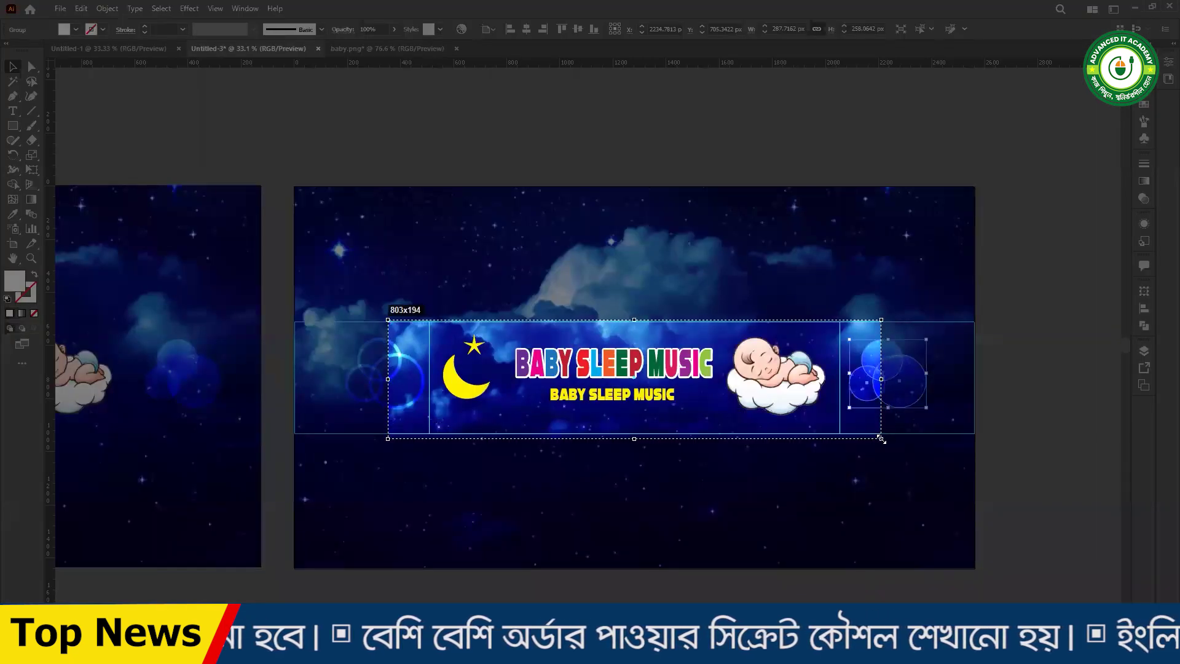
click(368, 433)
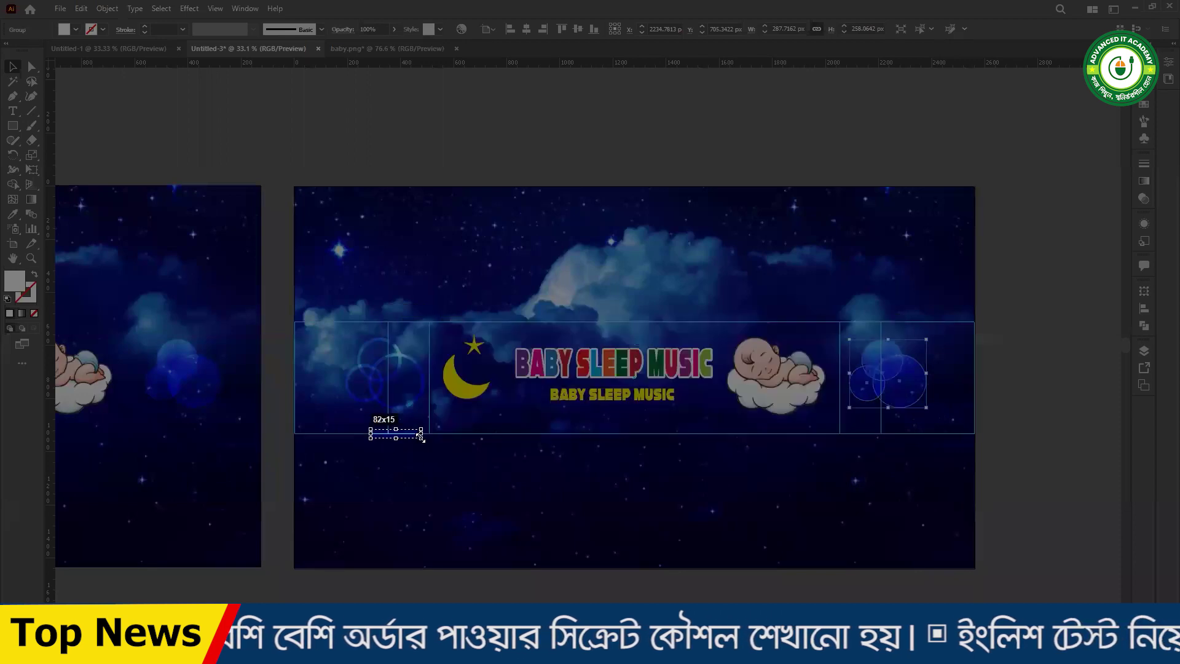
key(Escape)
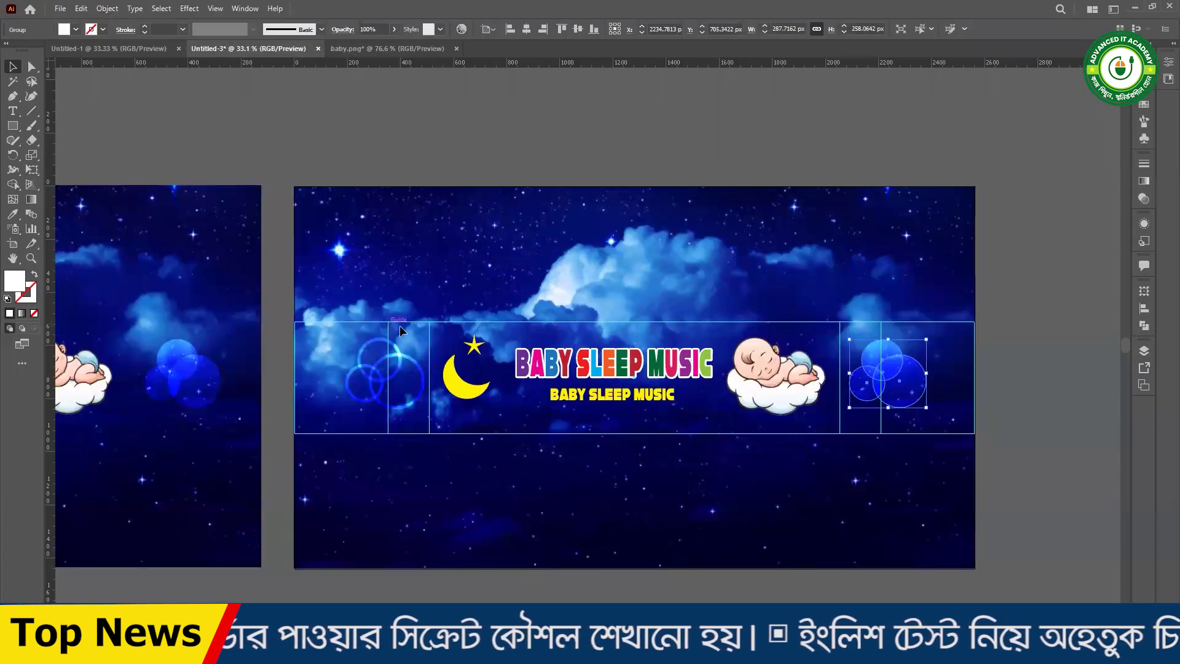
key(super+shift+s)
drag(387, 322, 882, 435)
click(875, 450)
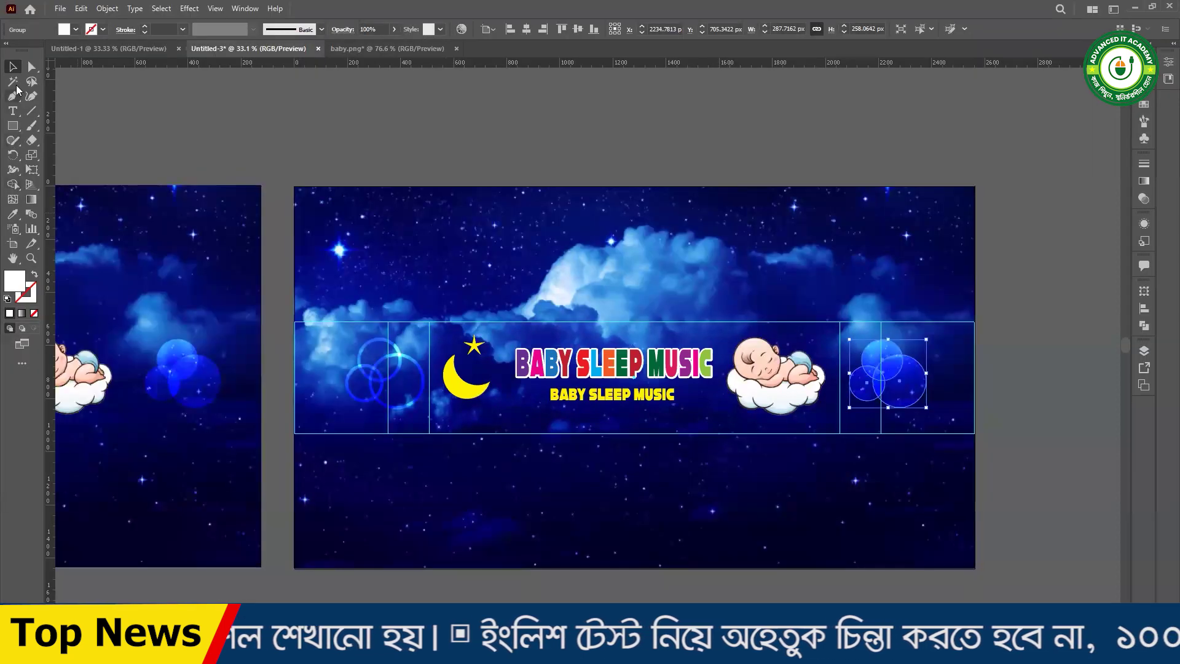
scroll(611, 331, down, 3)
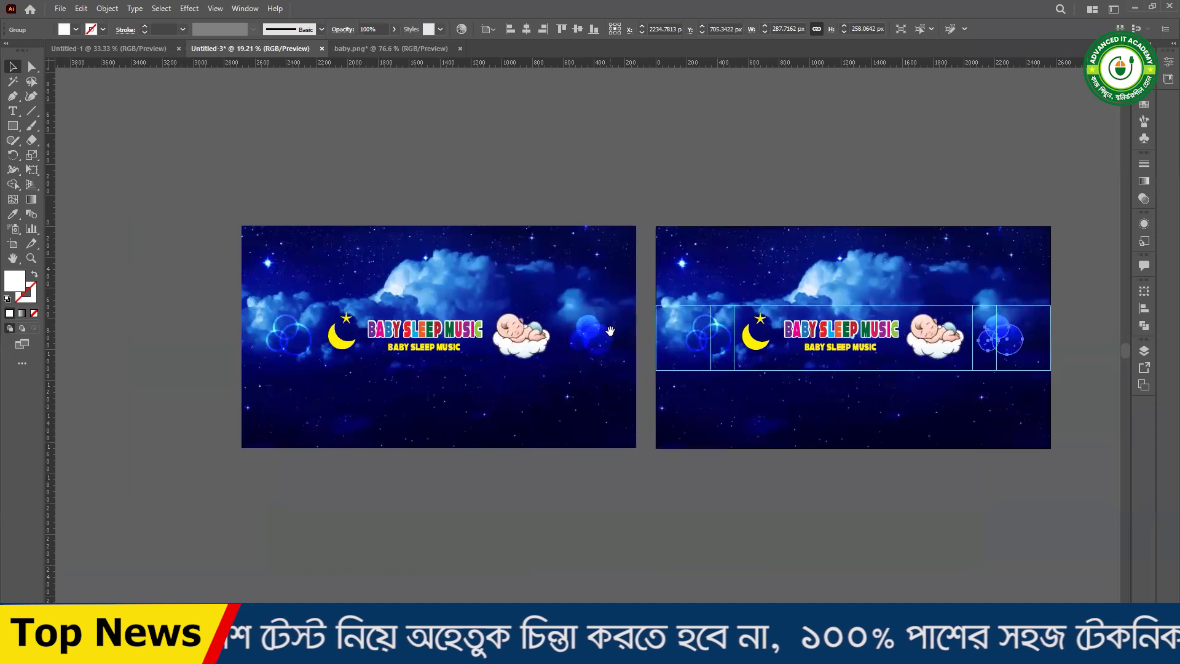
scroll(571, 381, up, 2)
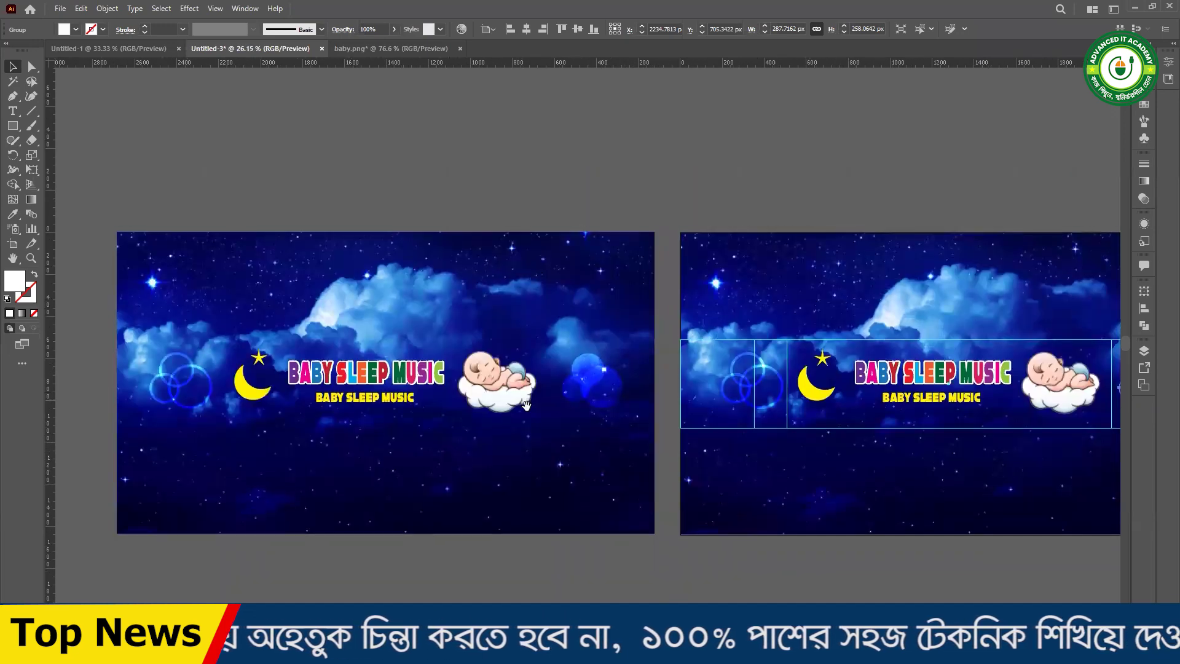
scroll(539, 394, up, 1)
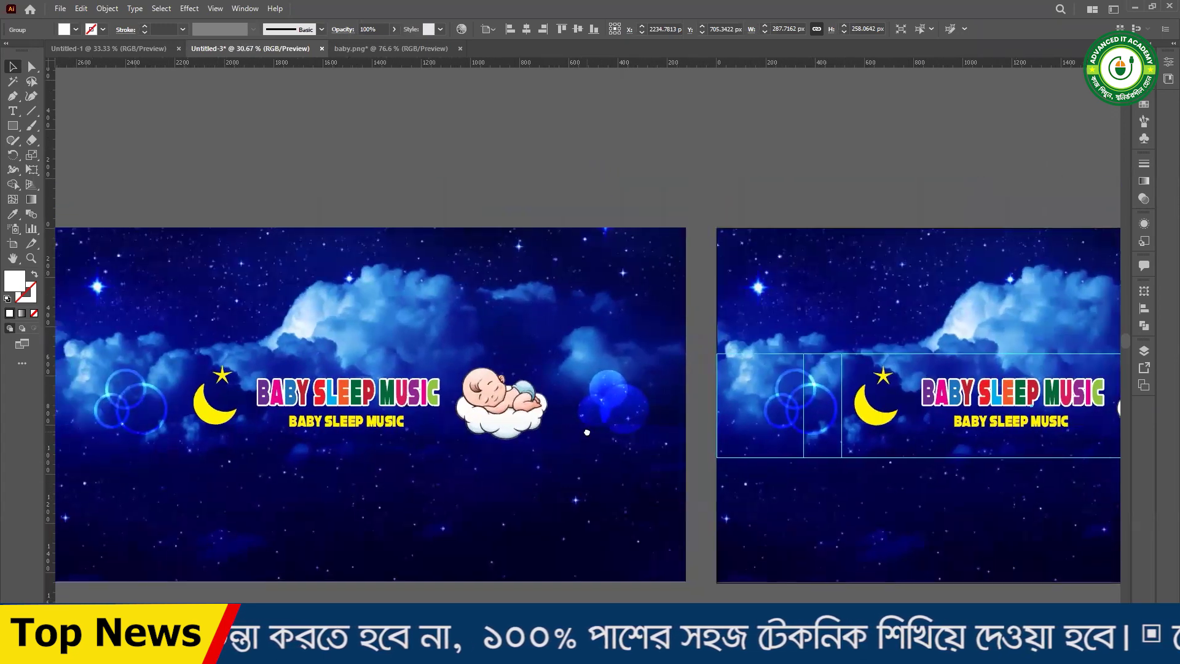
scroll(455, 358, up, 1)
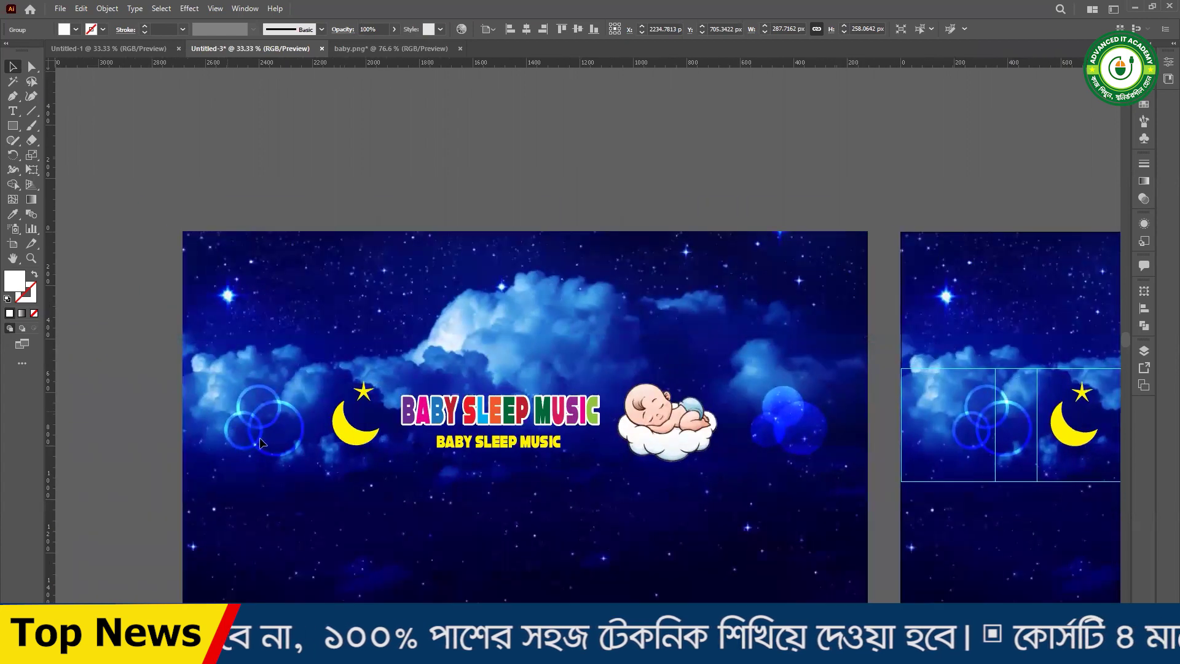
- Select the rings group and bring up the Transparency panel from the Window menu
click(259, 437)
drag(259, 436, 251, 433)
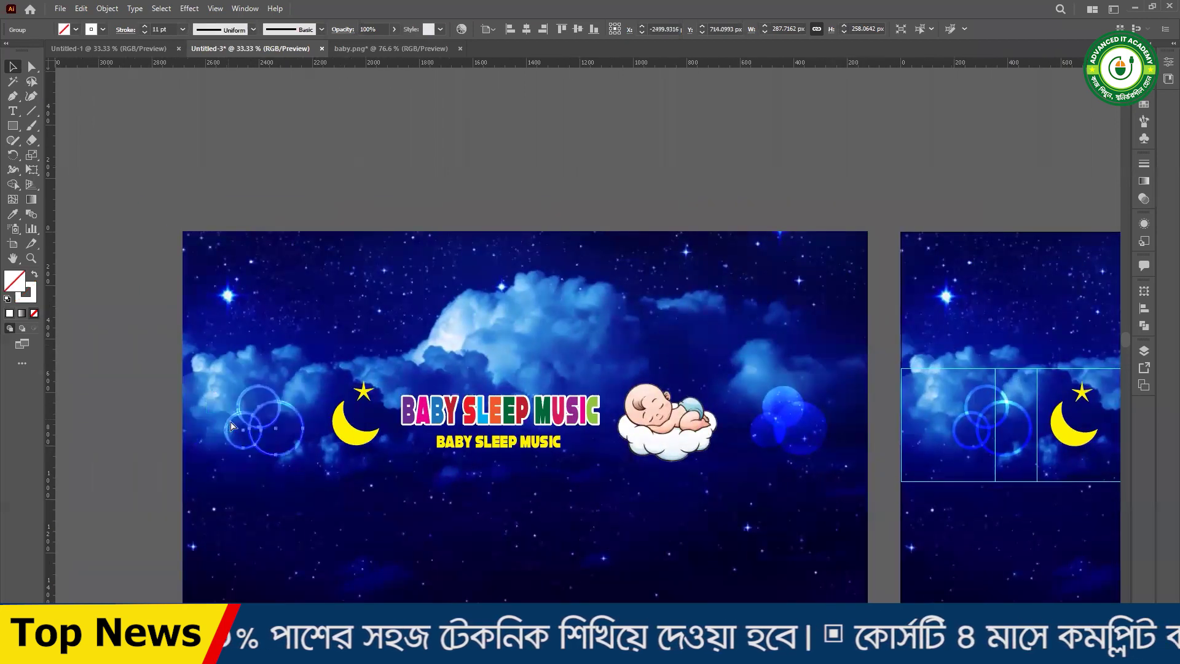
scroll(251, 432, up, 3)
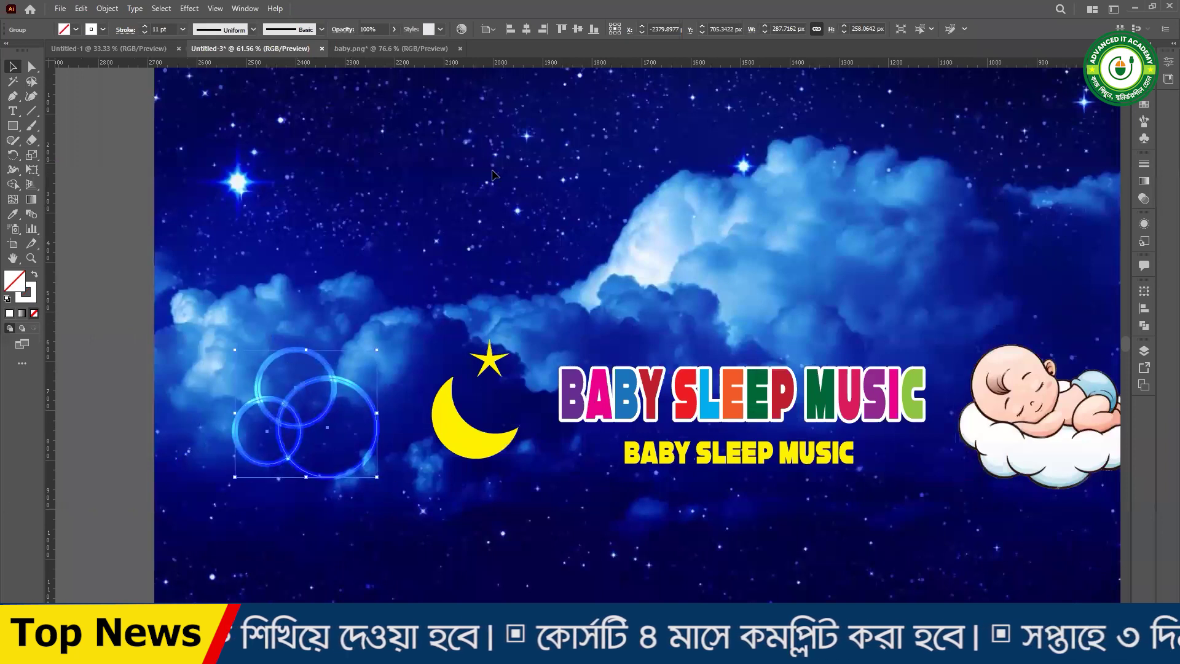
click(246, 9)
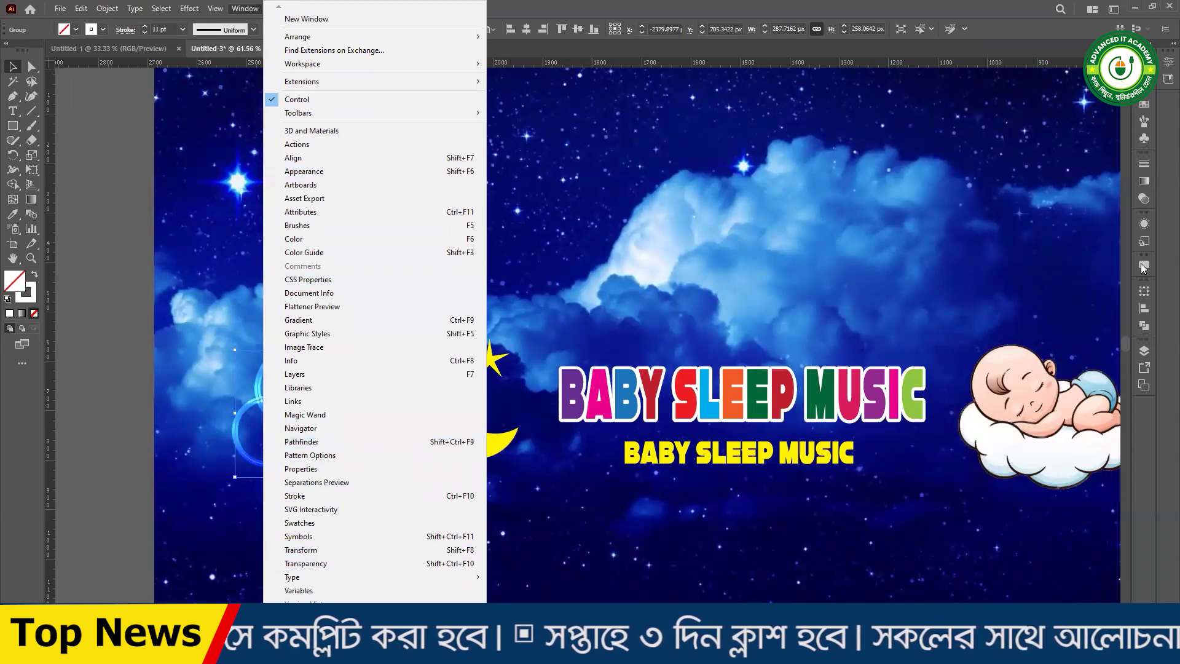
click(1145, 201)
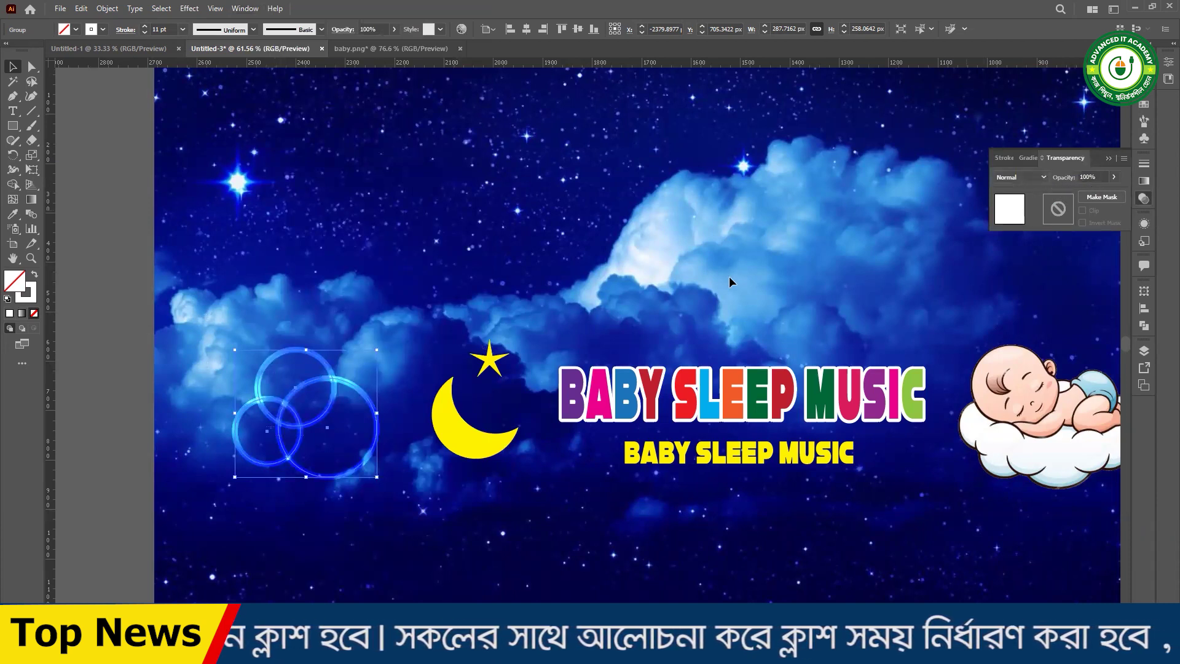
click(1044, 177)
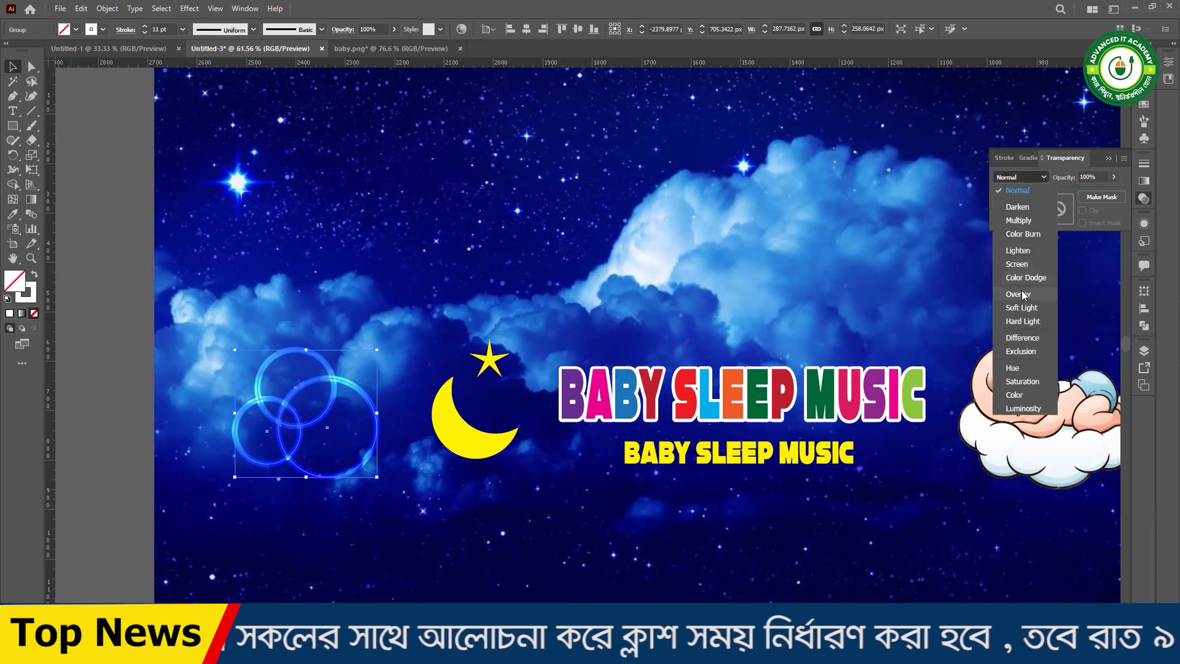
click(355, 532)
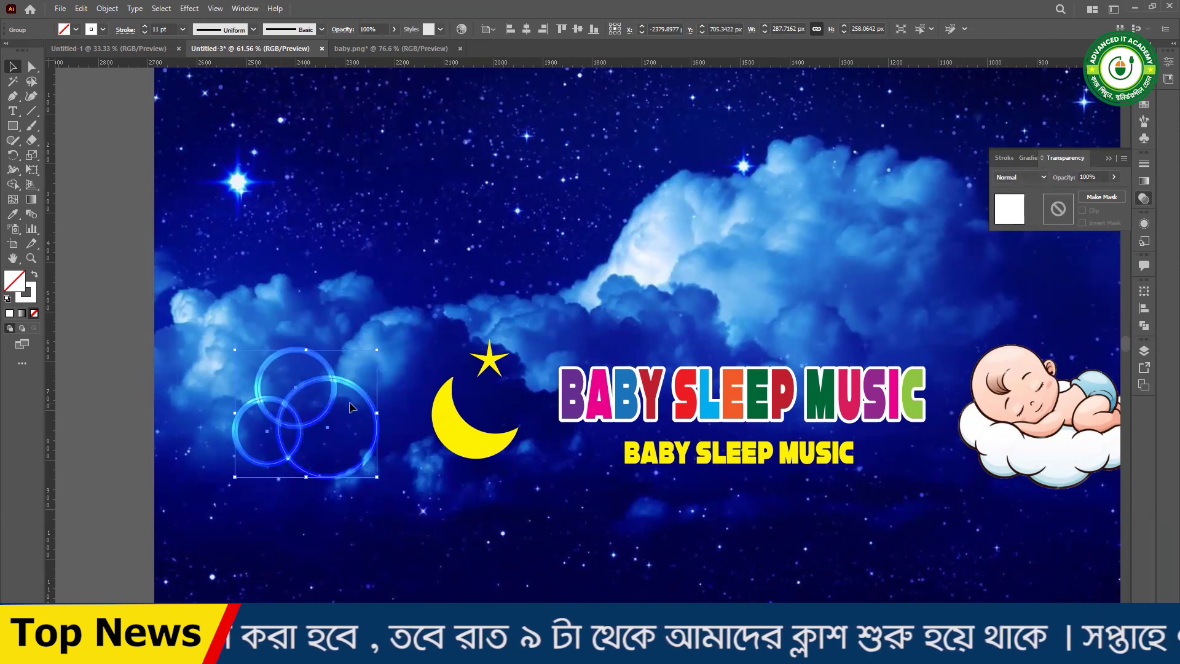
- Ungroup the rings into three separate circles
right_click(325, 382)
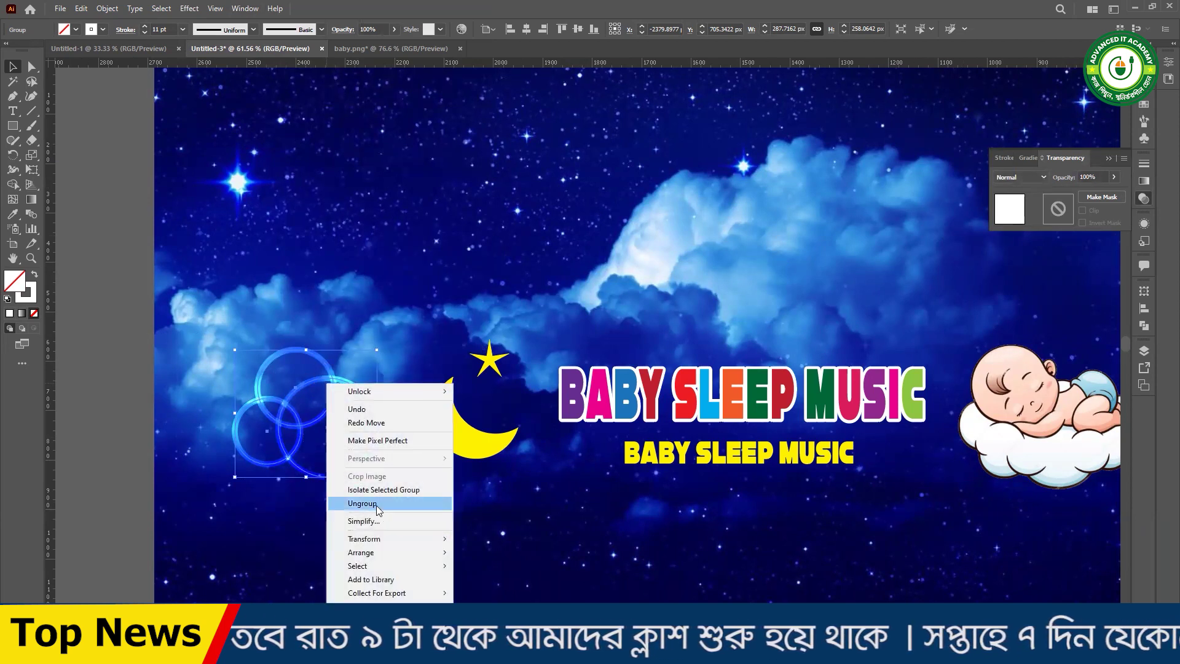
click(339, 445)
click(289, 375)
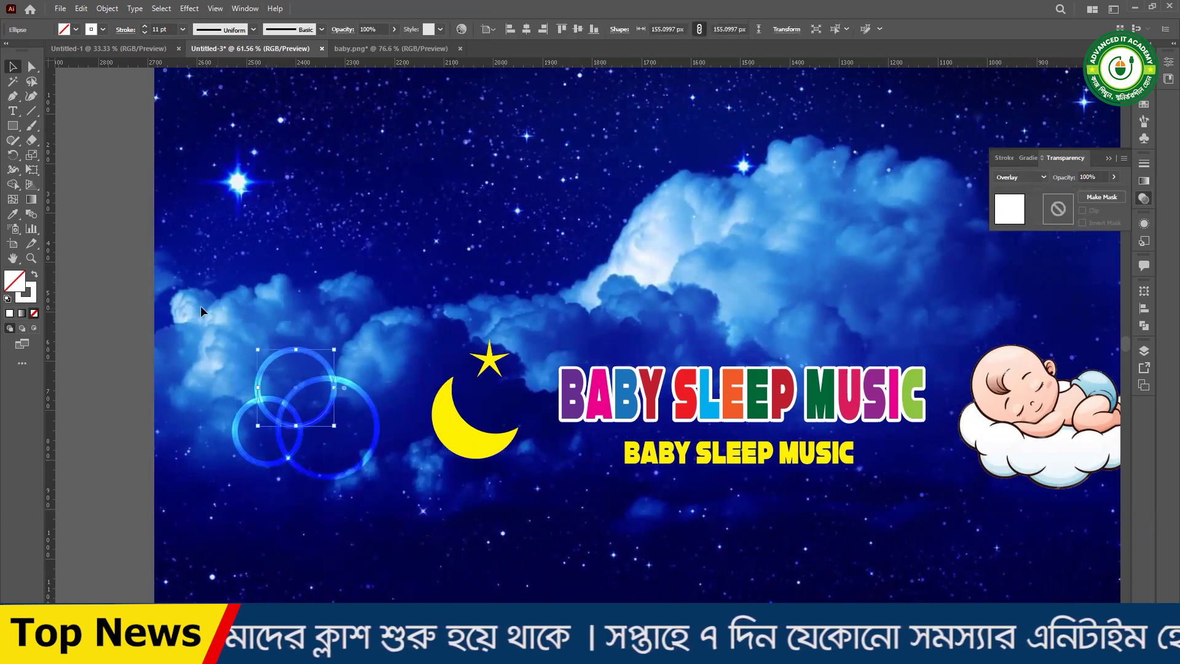
drag(355, 530, 371, 515)
key(ctrl+g)
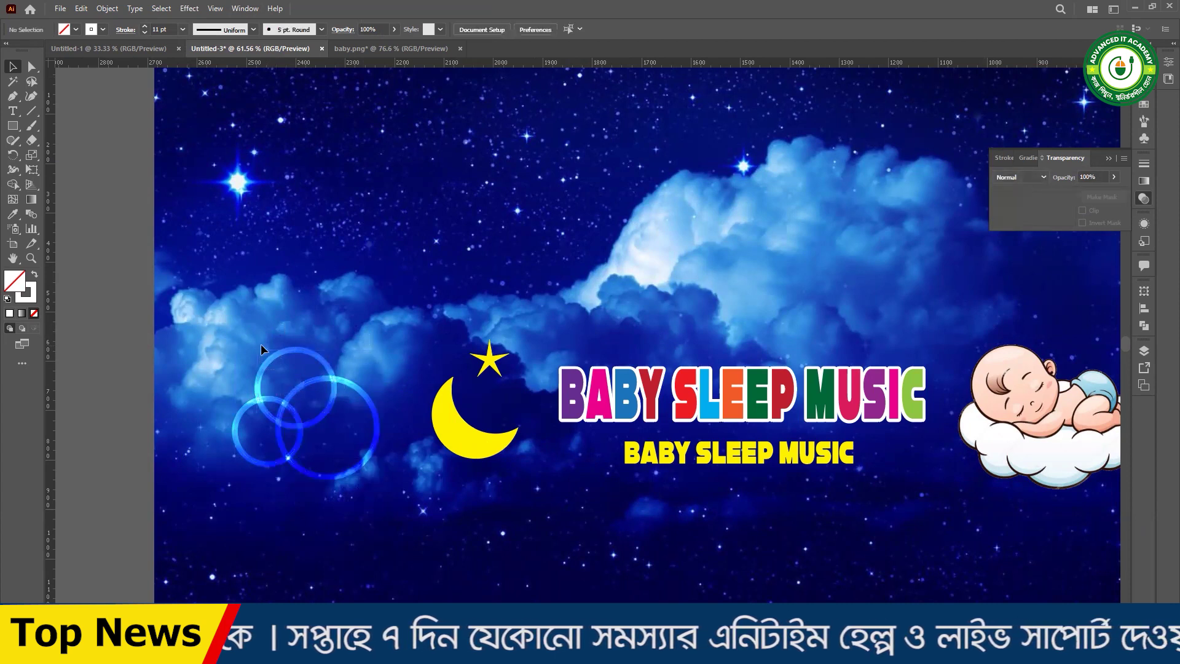
right_click(289, 364)
click(334, 485)
- Set the top ring's blend mode to Overlay
click(269, 361)
click(1045, 177)
click(1043, 177)
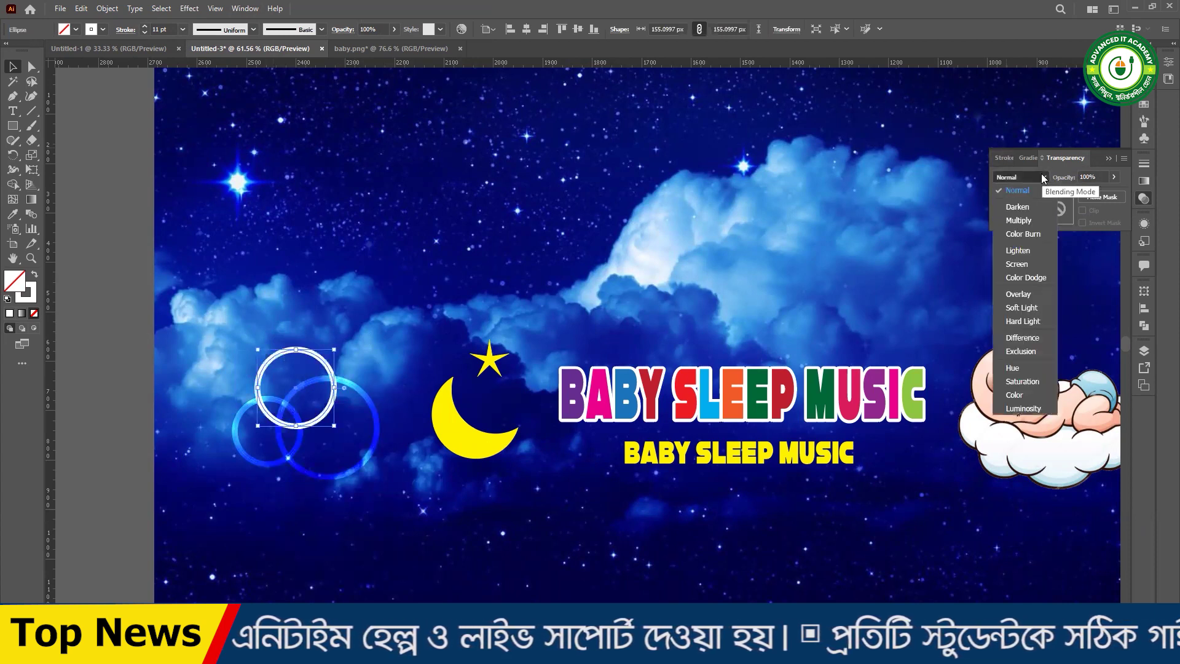
click(1029, 295)
drag(210, 394, 347, 528)
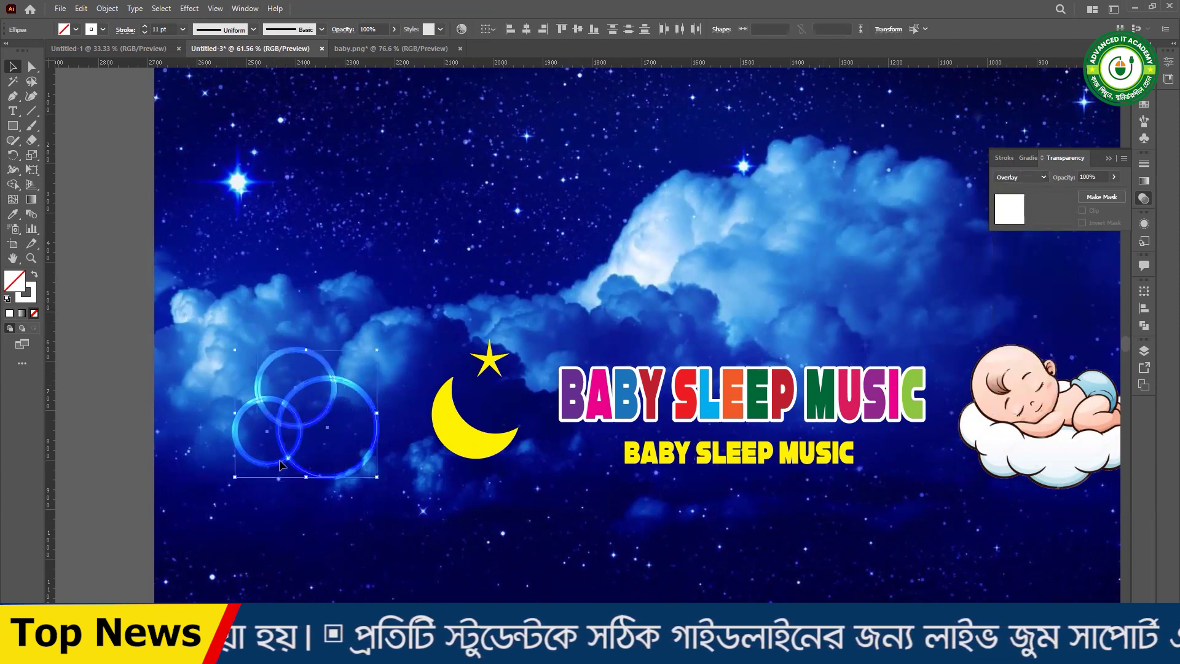
click(352, 575)
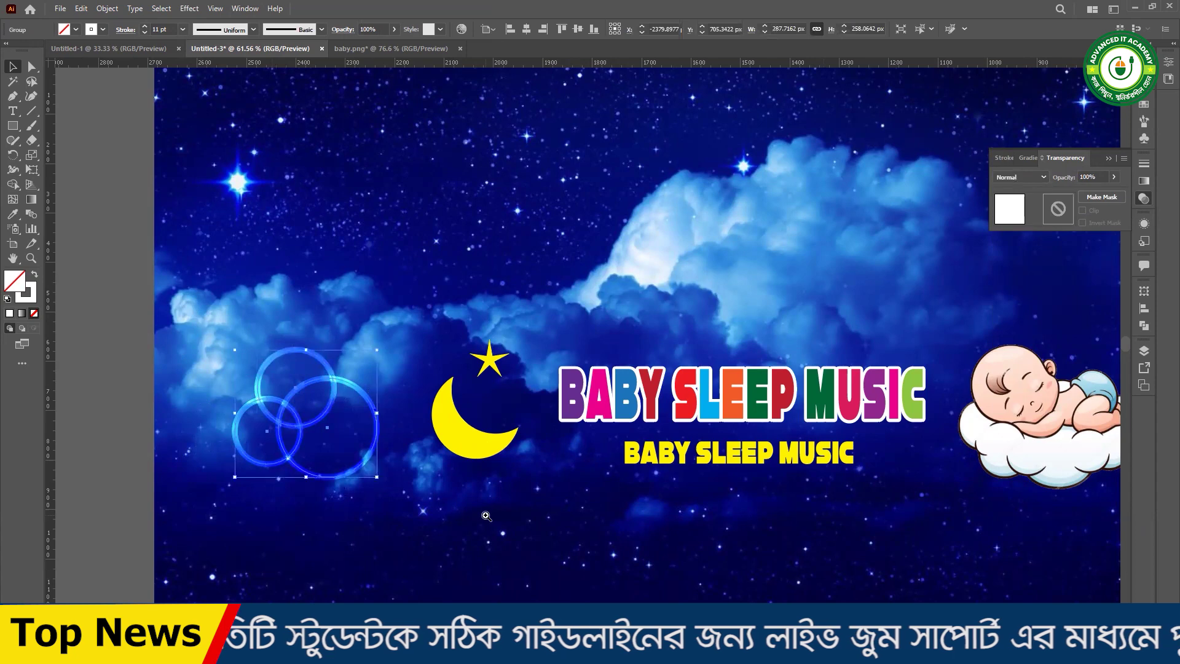
scroll(352, 575, down, 5)
scroll(353, 575, up, 4)
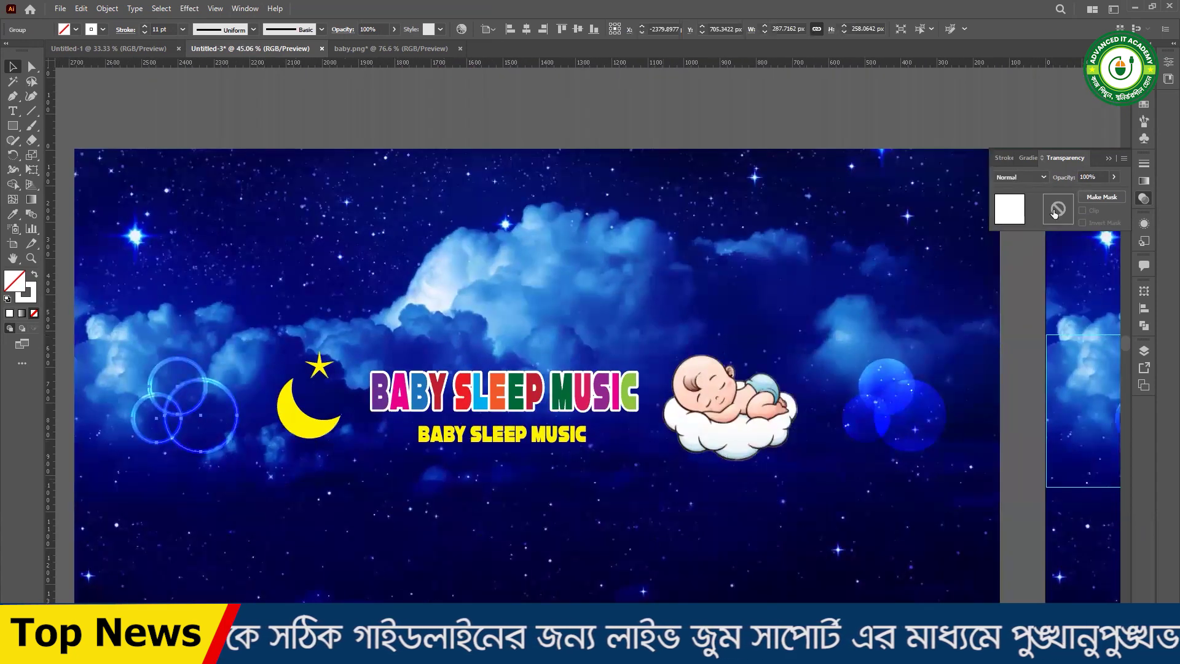
- Collapse the Transparency panel
click(1110, 159)
scroll(729, 241, down, 2)
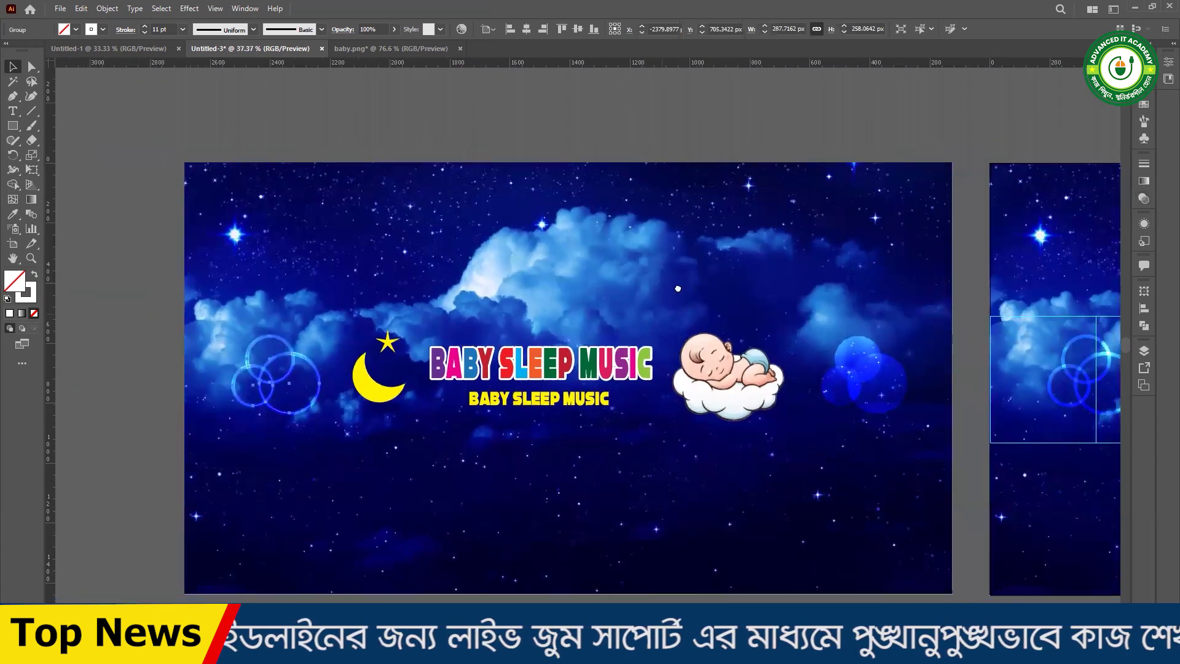
scroll(729, 240, down, 1)
scroll(584, 346, up, 1)
scroll(584, 346, up, 1)
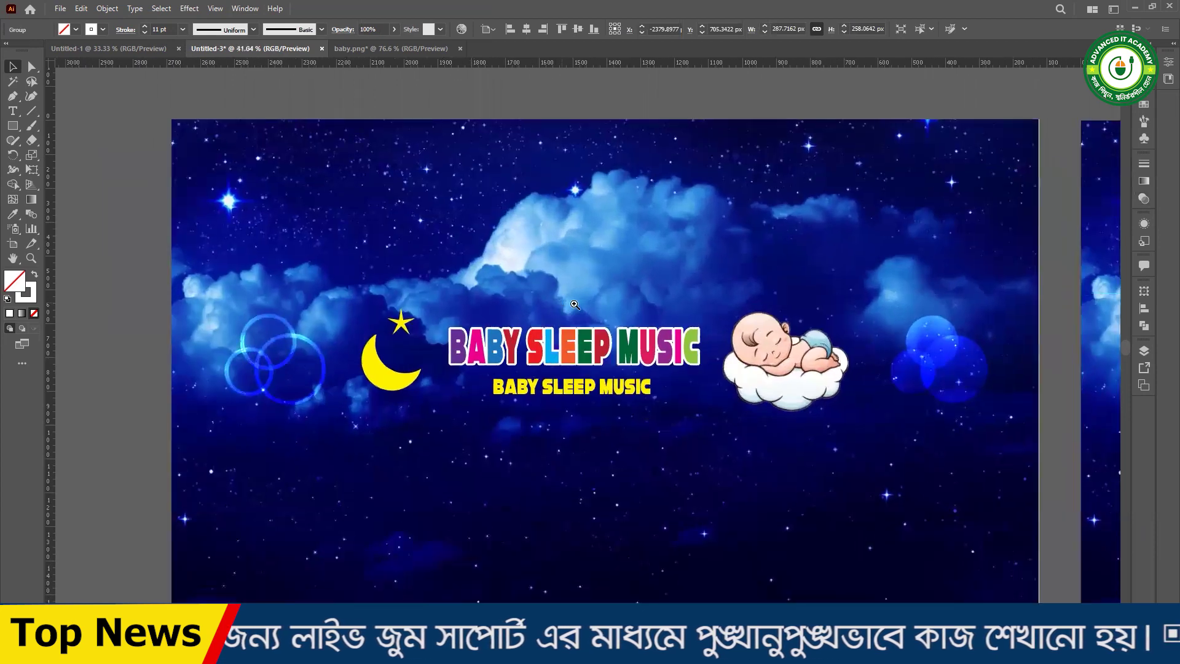
scroll(589, 331, up, 1)
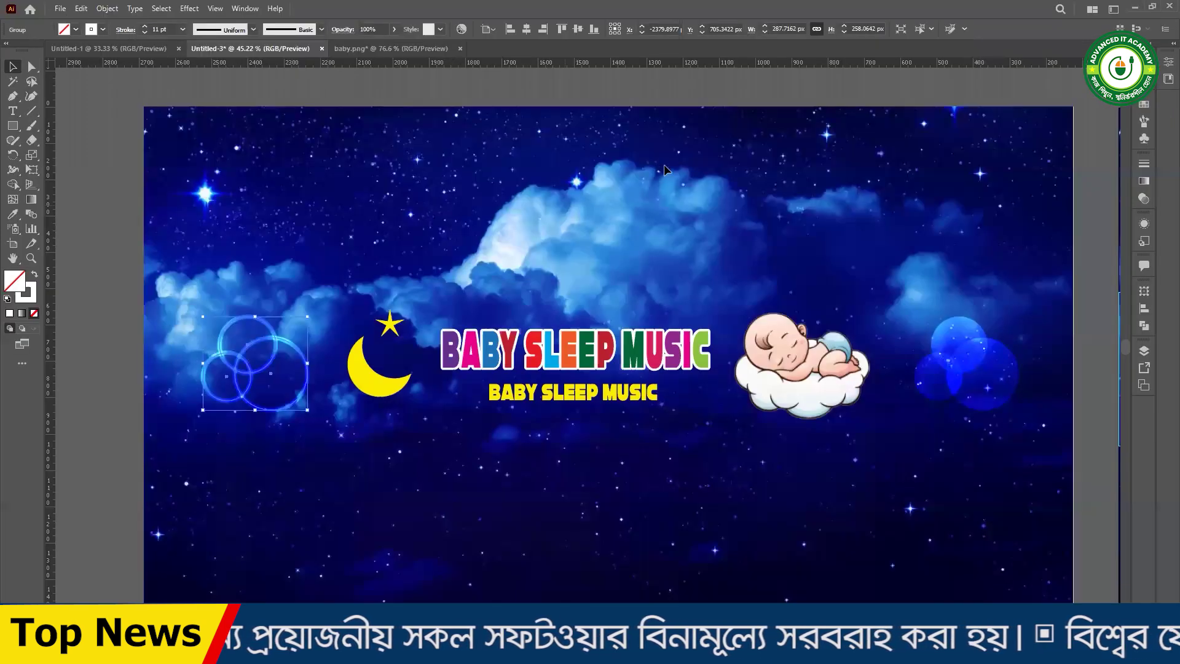
- Deselect the rings, pan to the ribbon mockup artboard, and select all banner objects
click(305, 329)
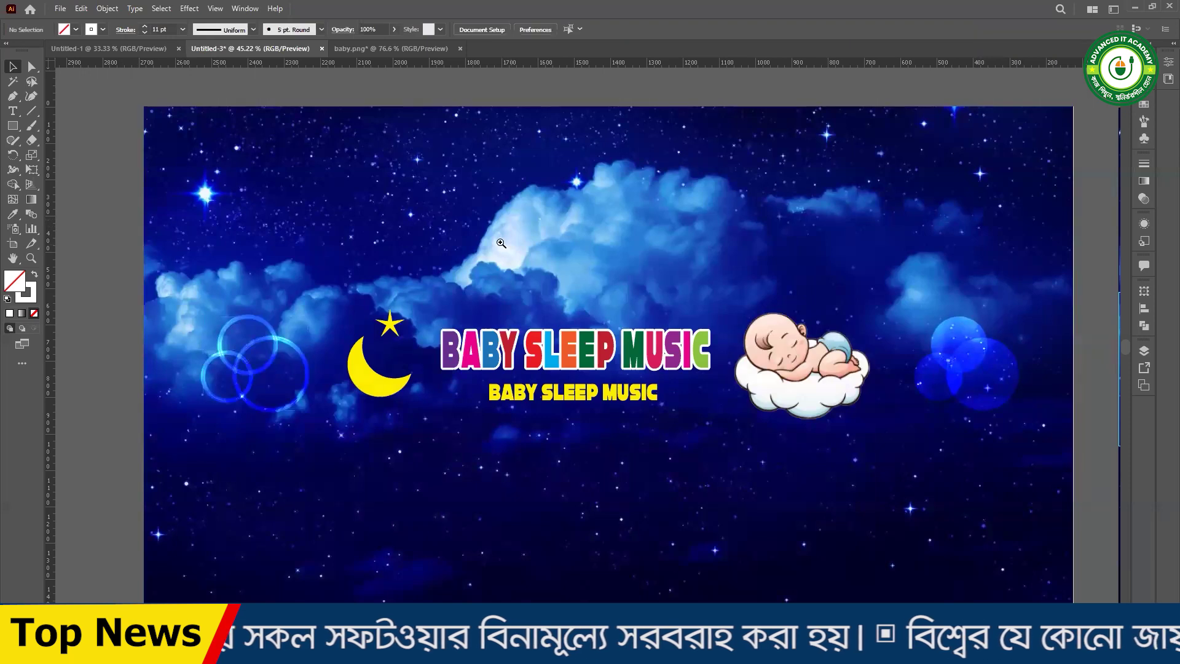
scroll(384, 246, down, 5)
scroll(550, 297, up, 3)
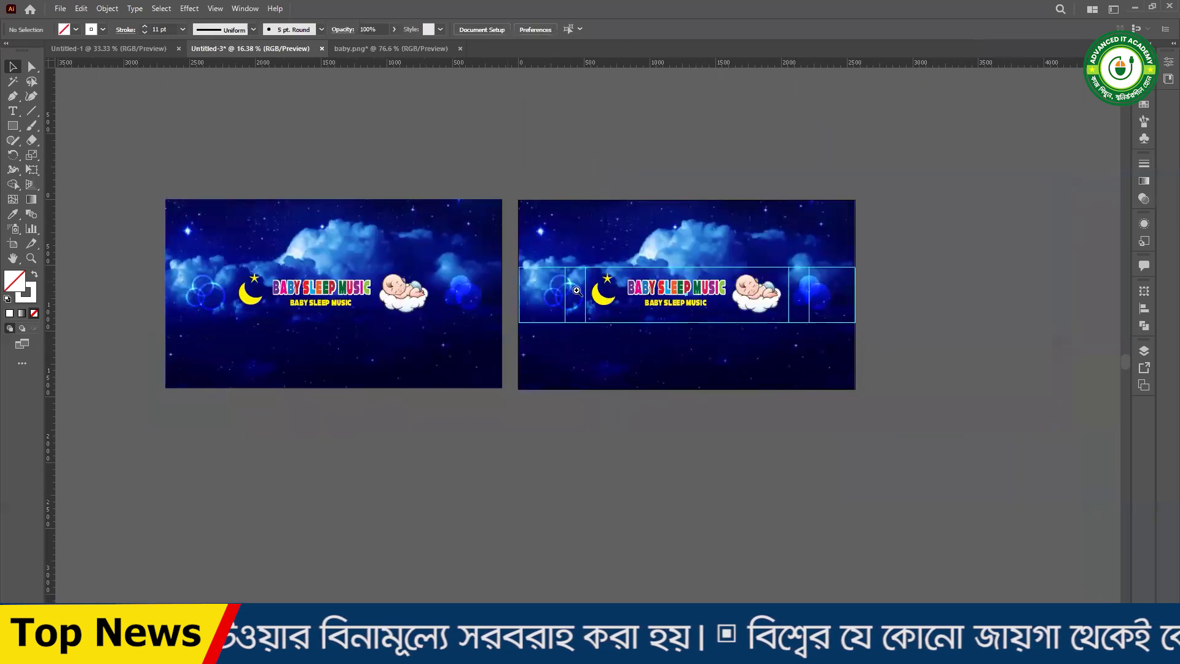
scroll(550, 297, up, 5)
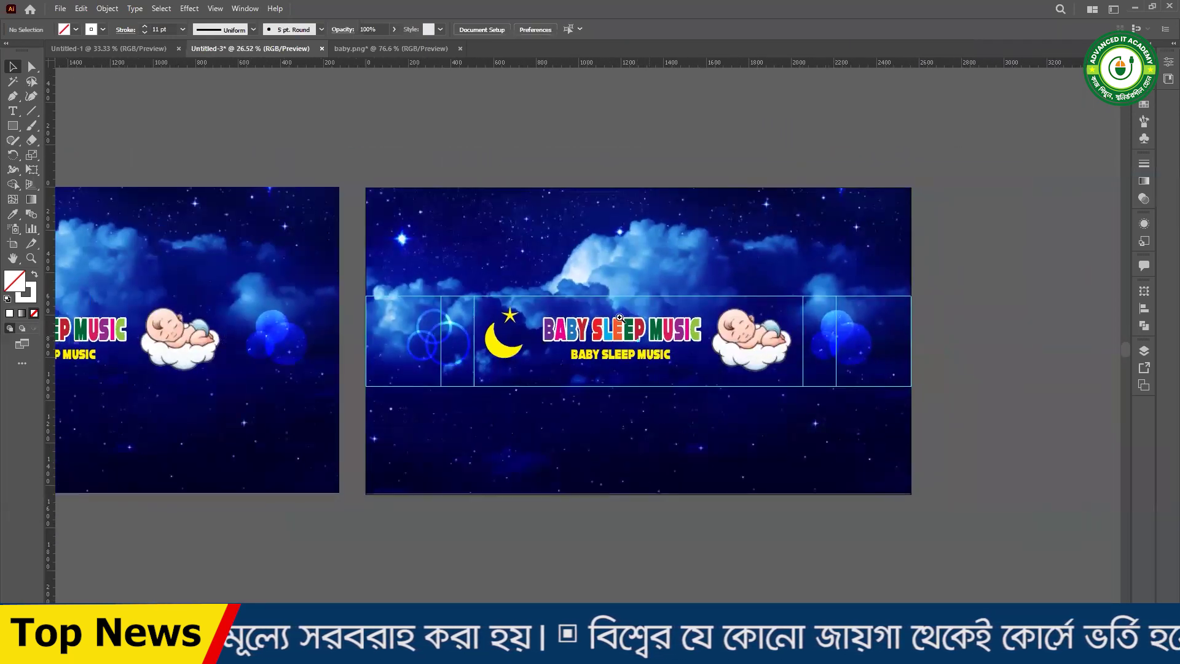
scroll(688, 352, right, 2)
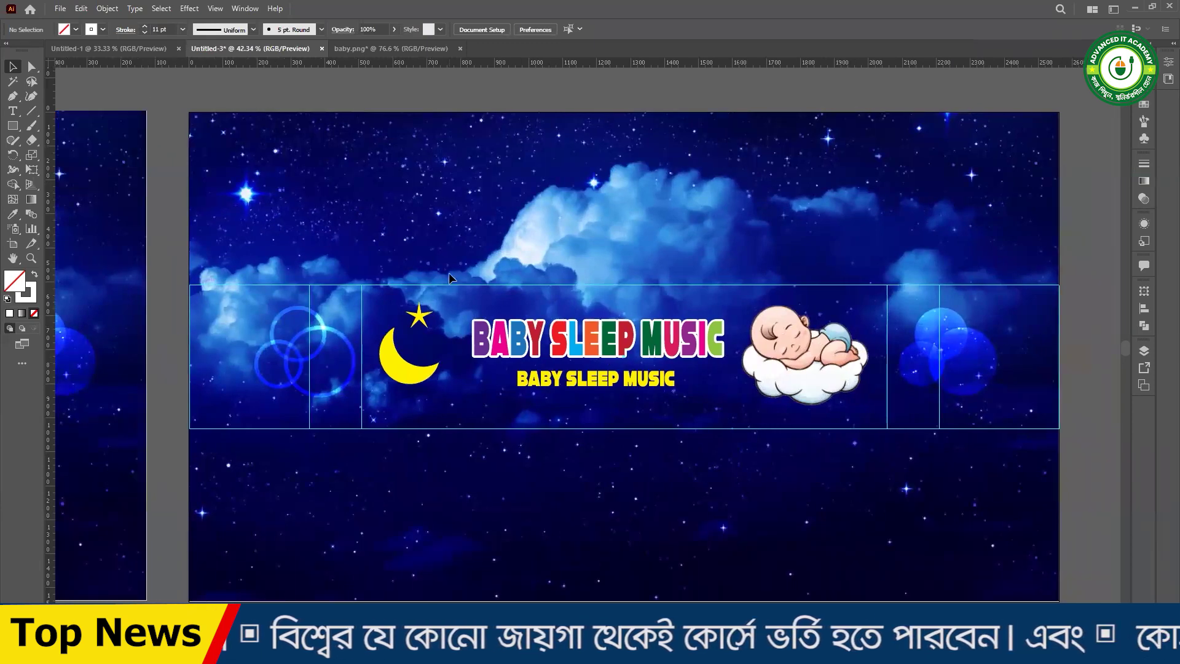
scroll(525, 313, down, 2)
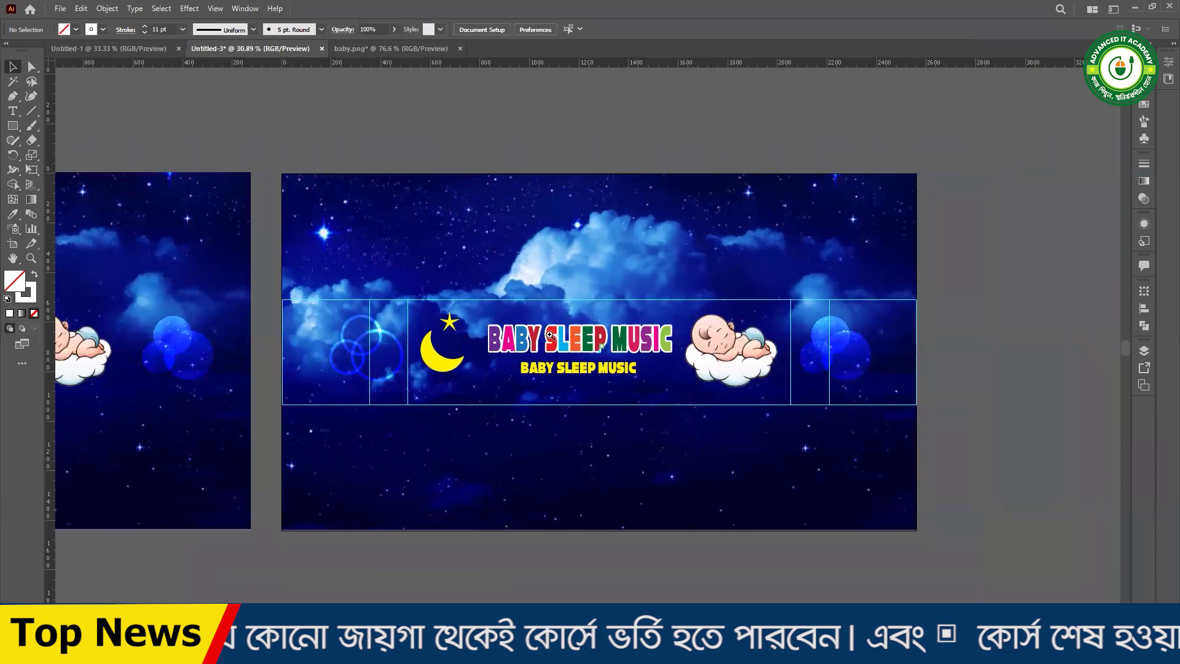
scroll(492, 353, up, 2)
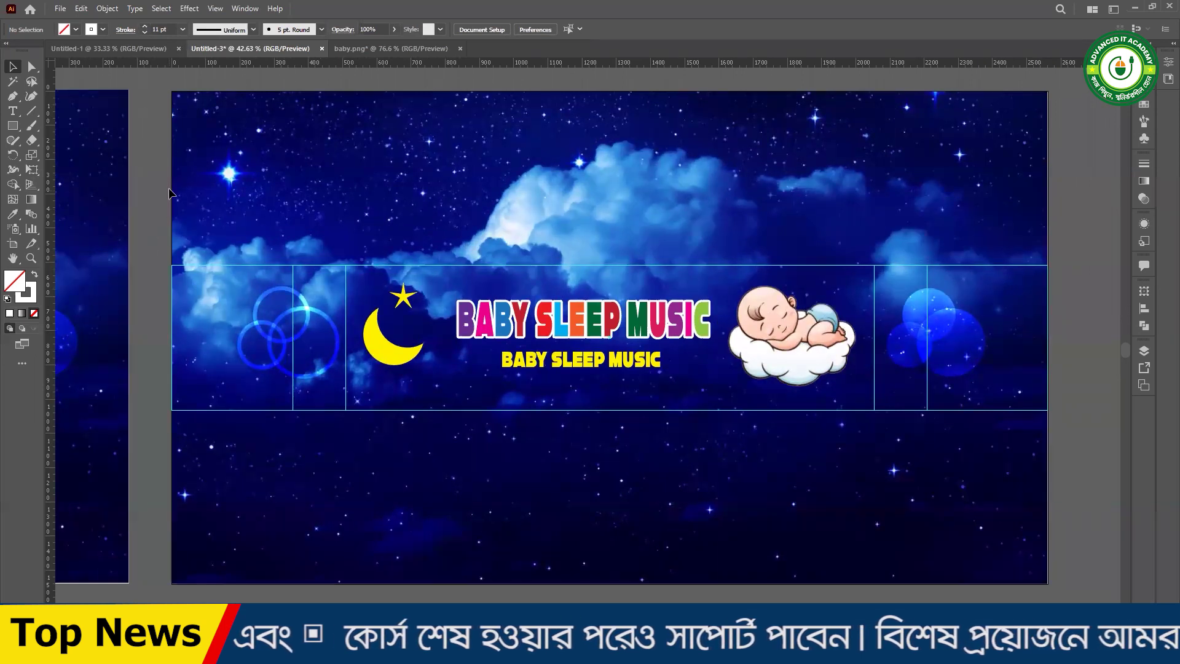
key(ctrl+a)
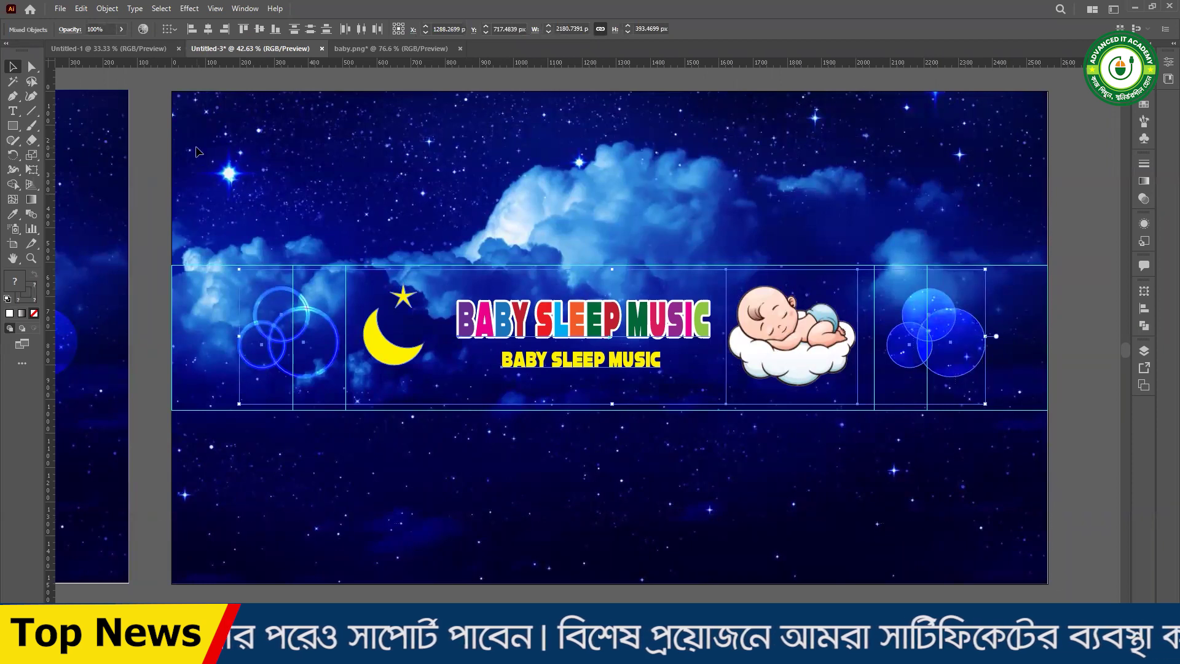
- Create an exact 2560 × 423 rectangle on the banner artboard
click(197, 151)
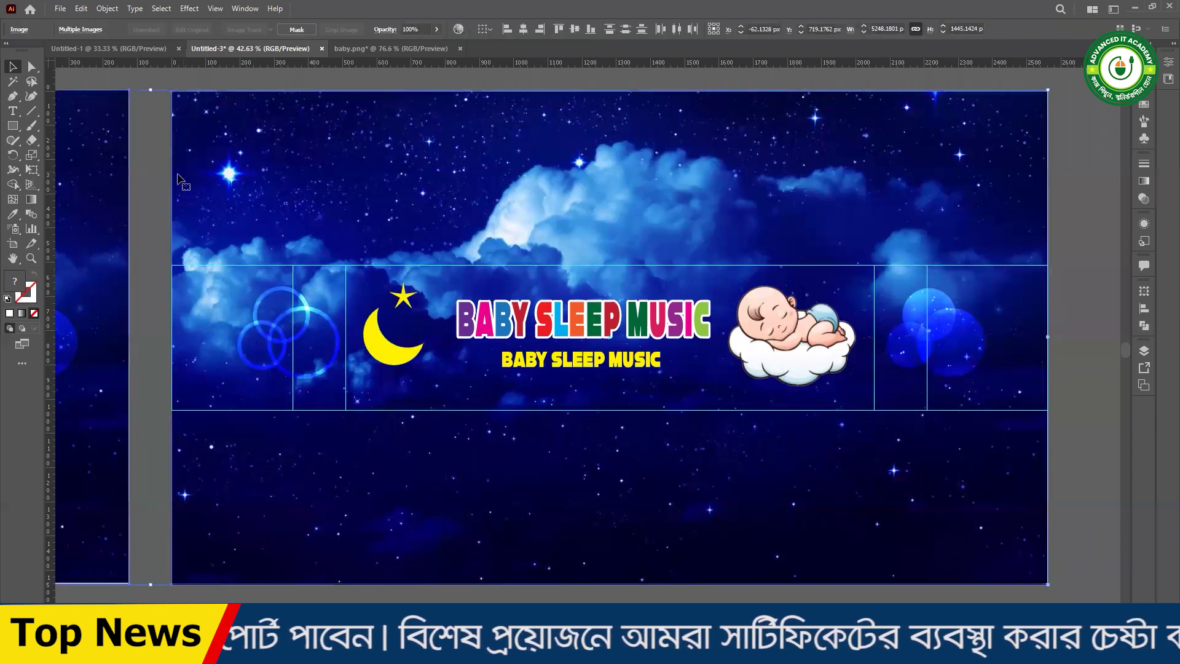
drag(158, 173, 1013, 525)
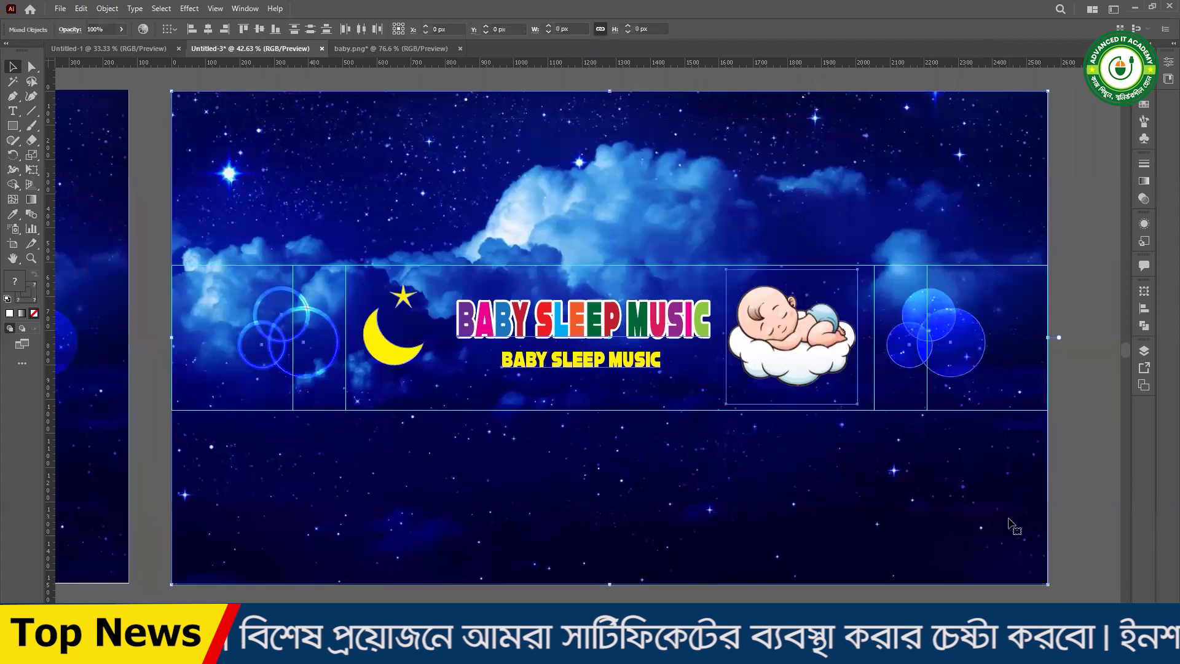
click(163, 138)
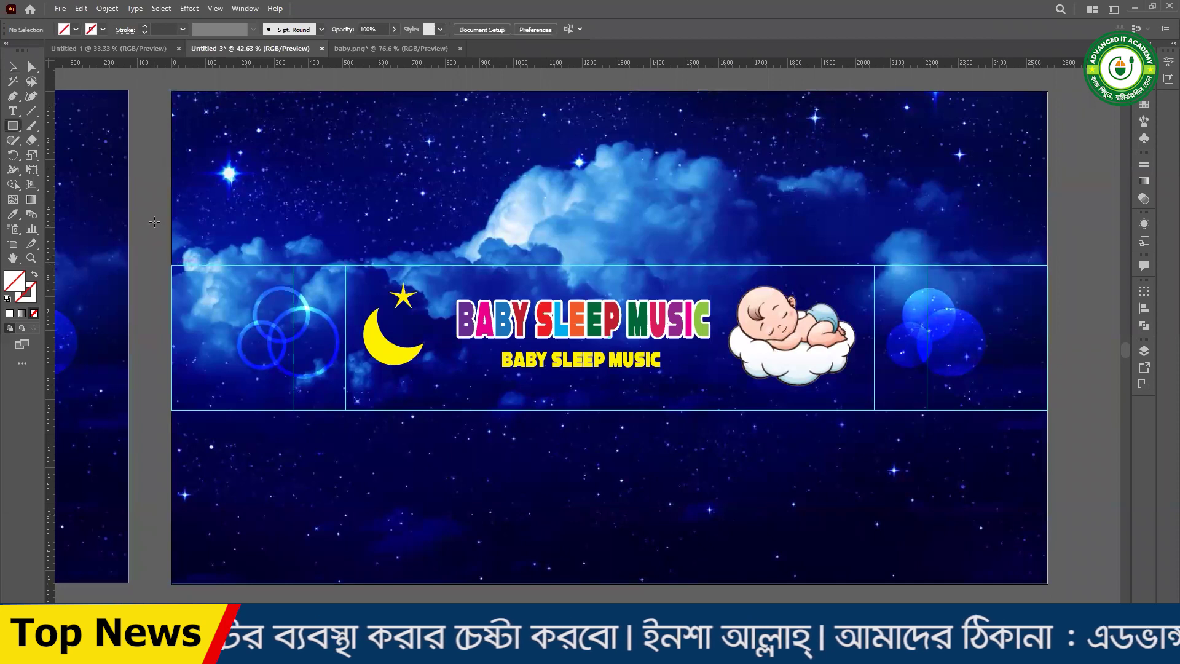
click(619, 280)
text(2560)
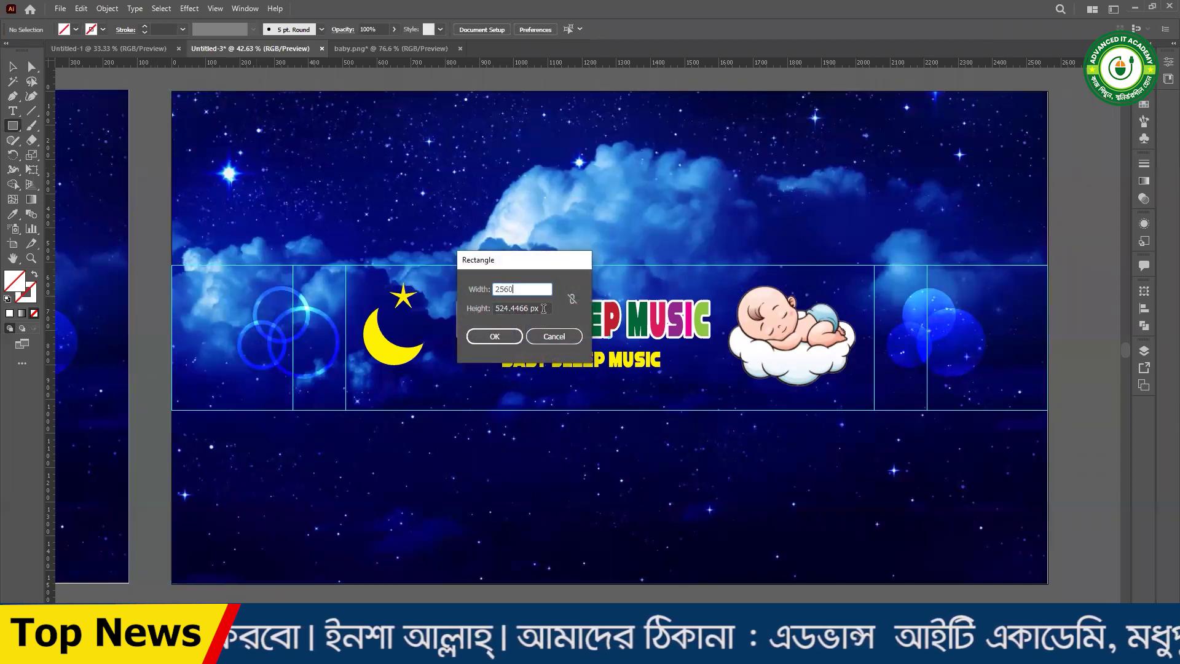
key(Tab)
text(4)
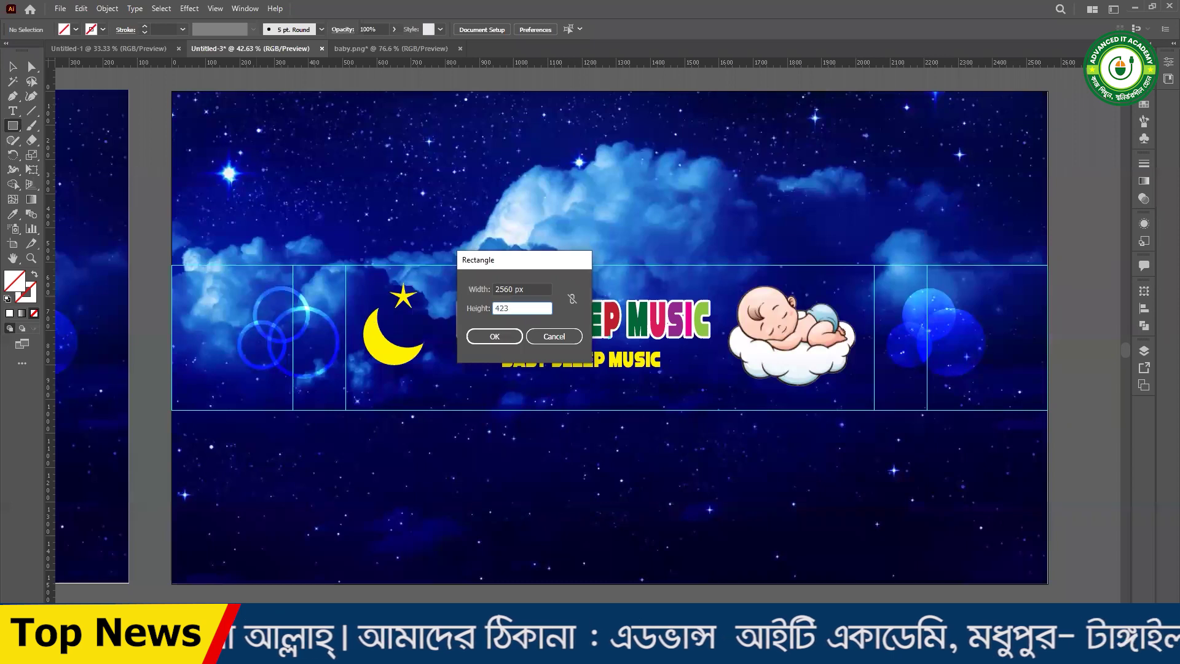
click(503, 337)
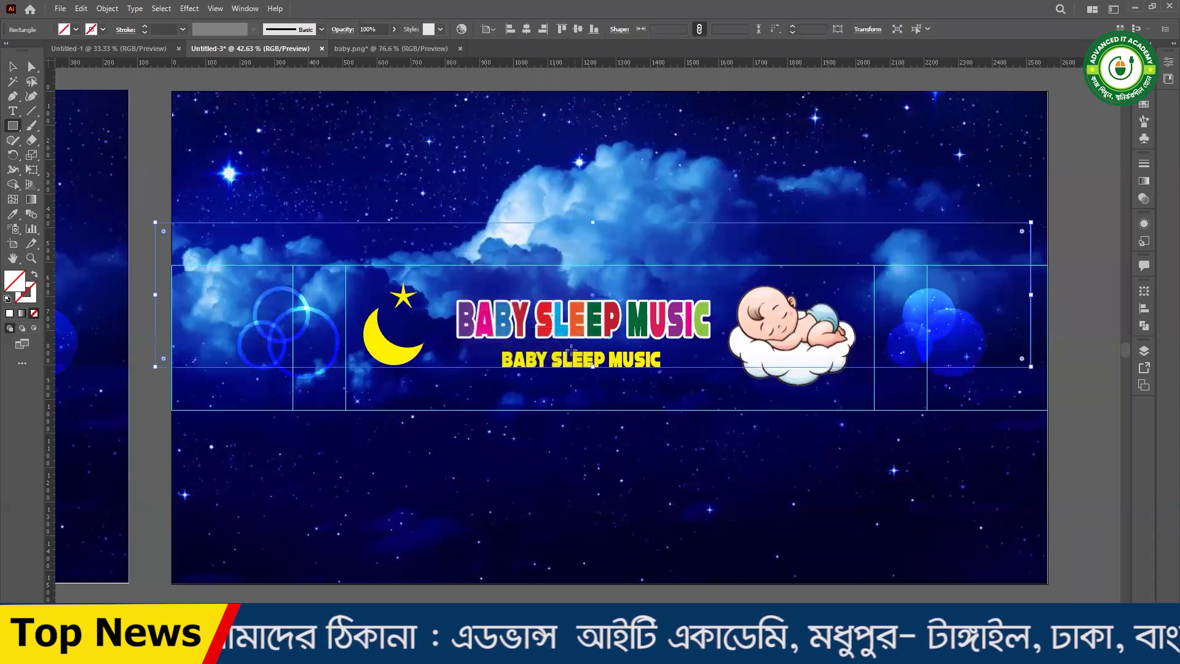
- Fill the rectangle white and move it over the artboard's middle band
click(64, 29)
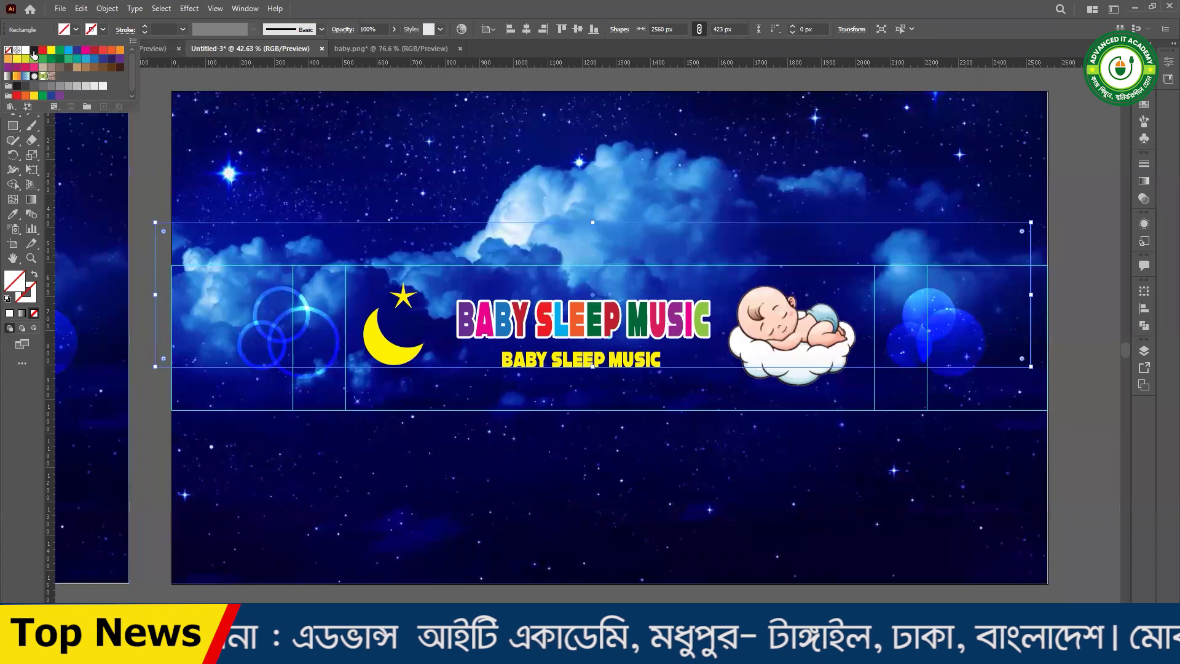
click(25, 50)
drag(258, 308, 274, 349)
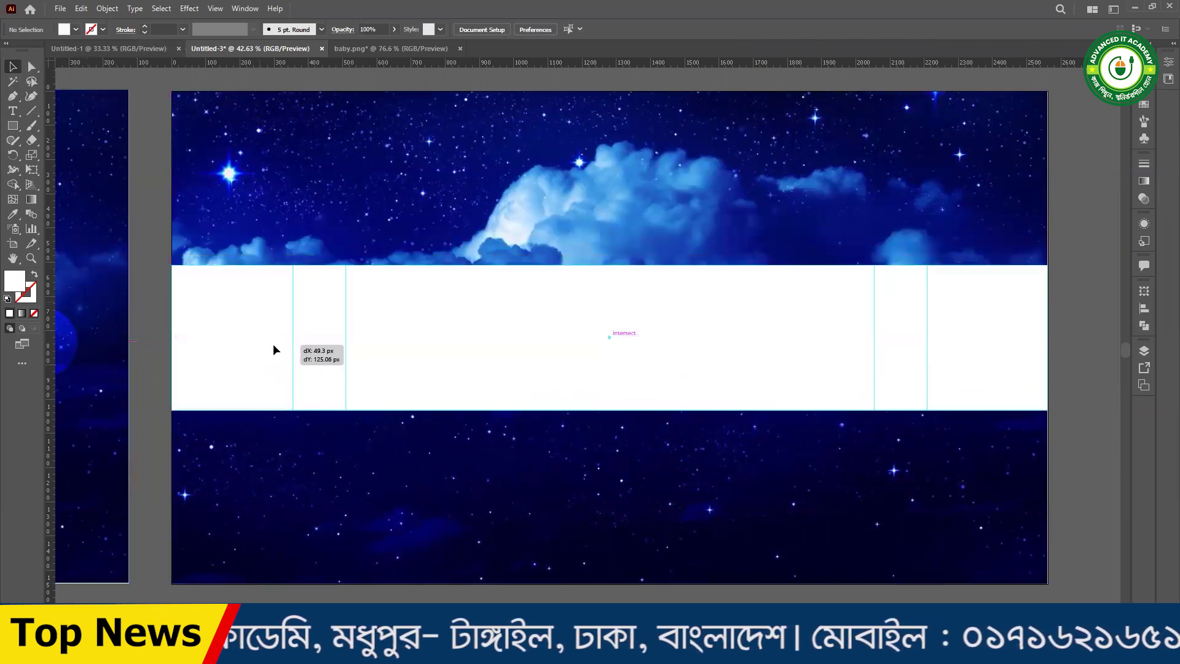
click(138, 131)
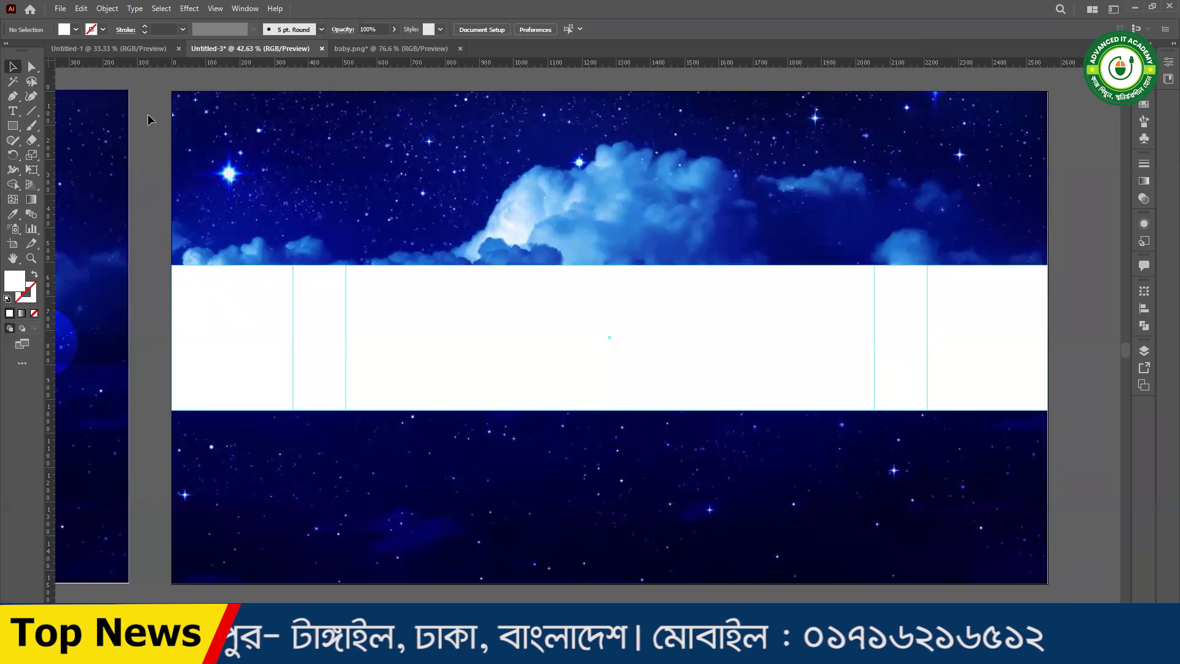
- Select all the artwork and make a clipping mask from the white rectangle
drag(161, 81, 1061, 590)
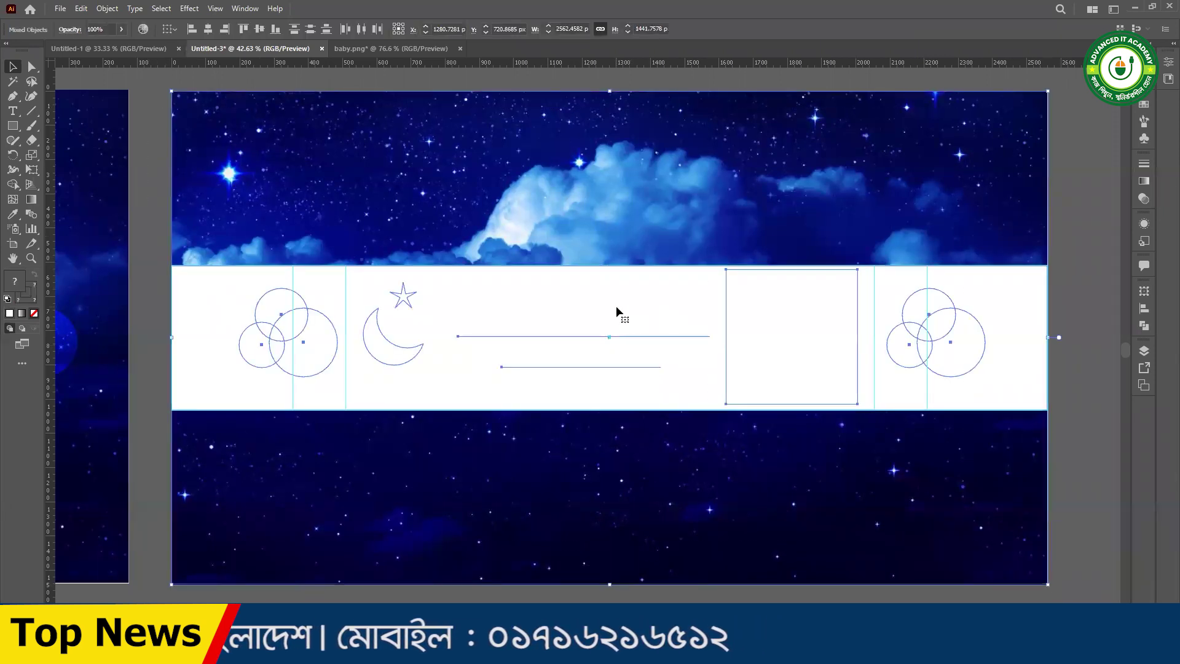
right_click(616, 311)
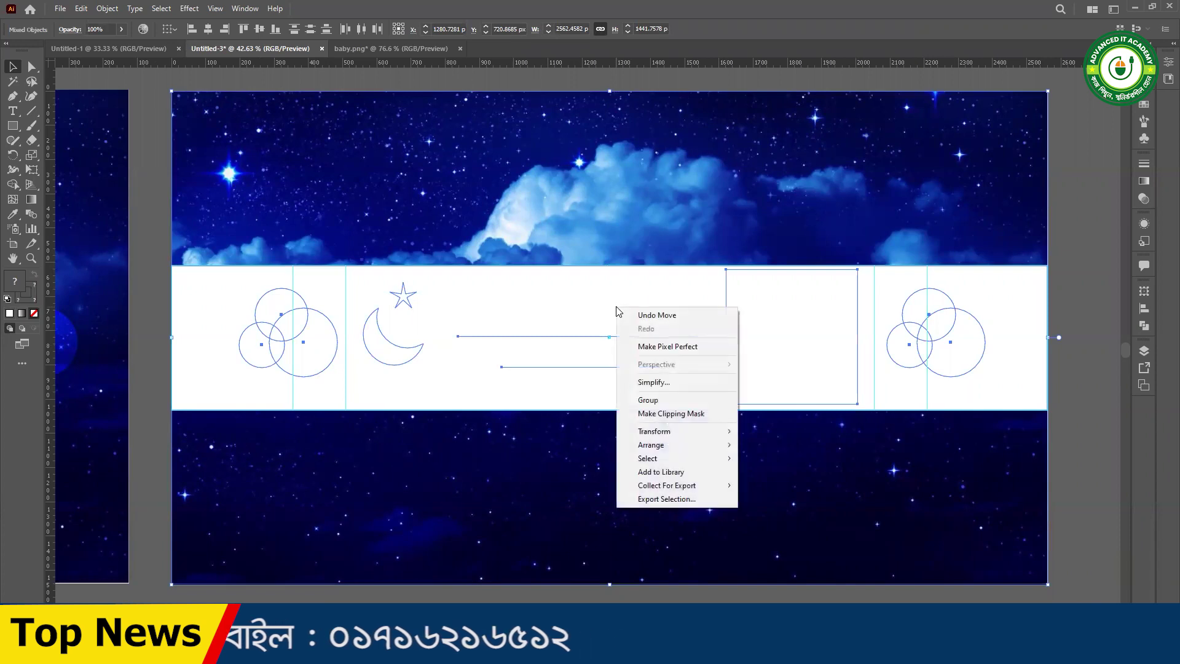
click(697, 415)
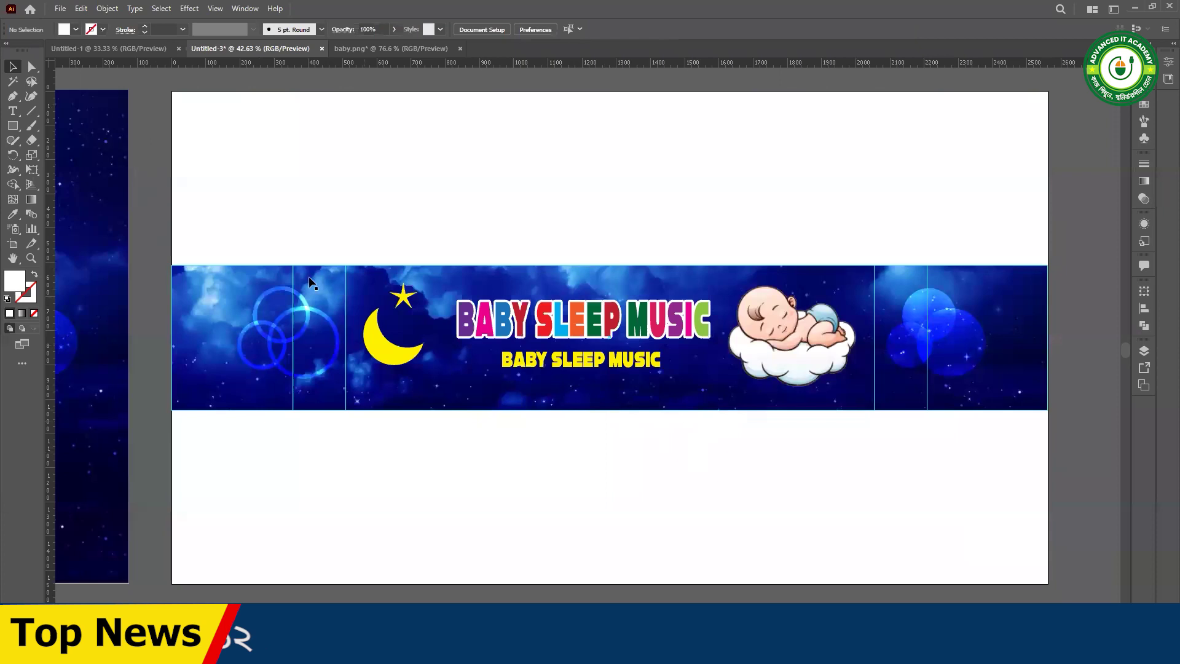
ctrl+alt+click(506, 428)
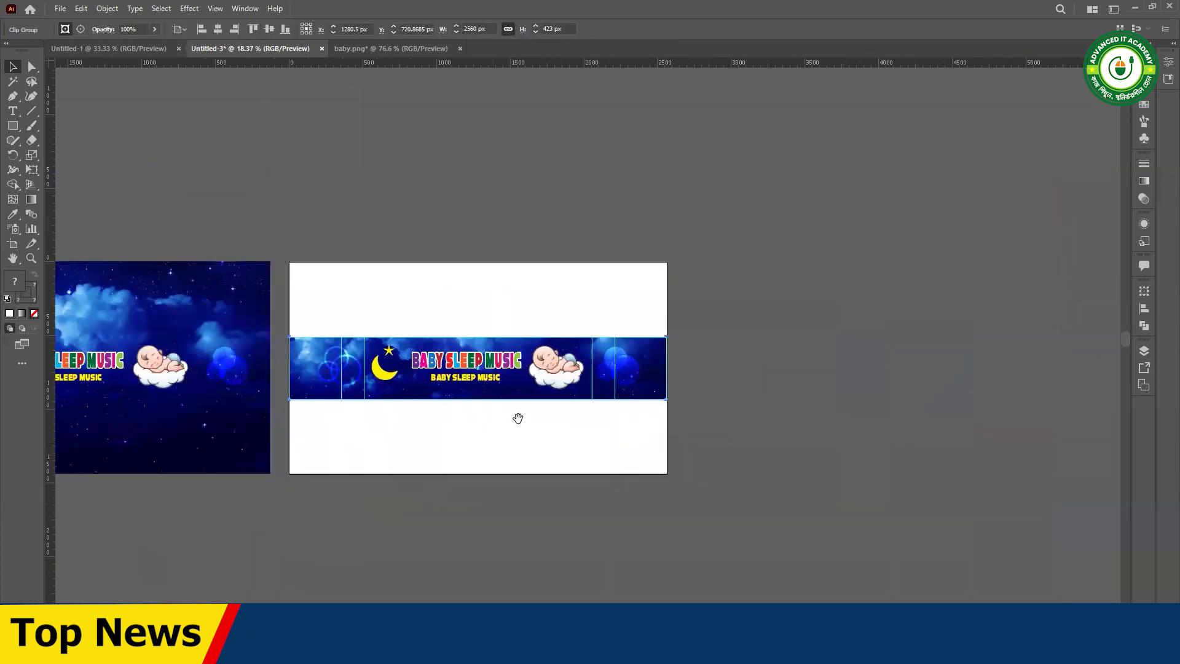
- Cut the clipped banner and paste it into the new portrait document
drag(466, 369, 846, 184)
key(ctrl+x)
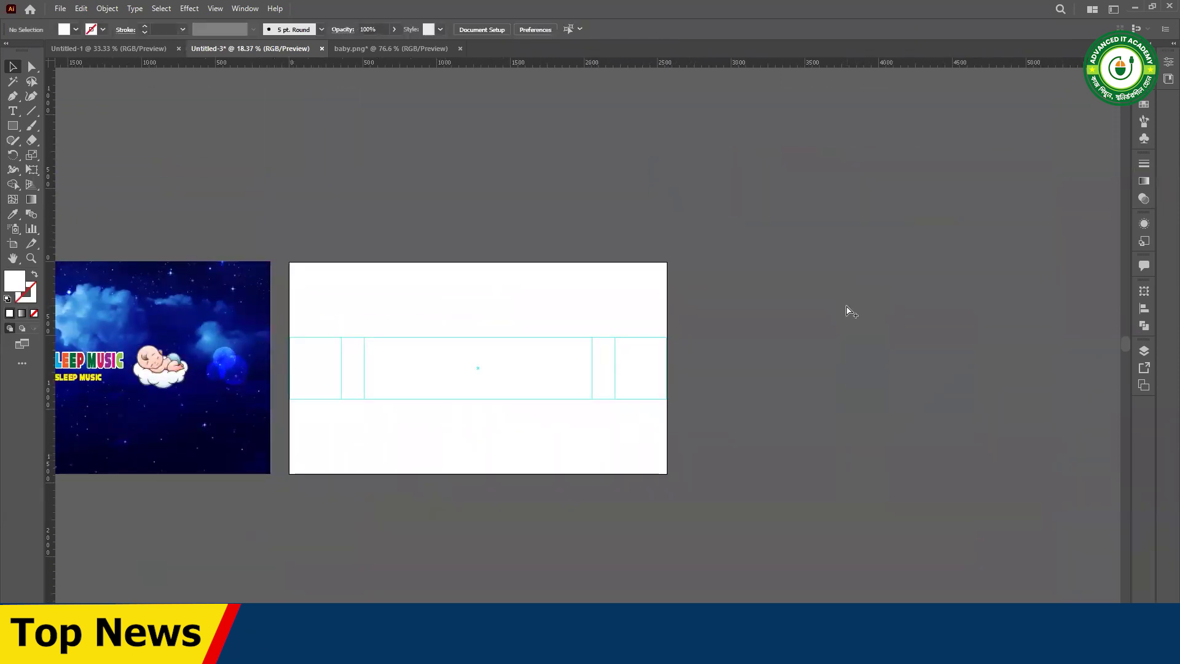
key(ctrl+n)
key(ctrl+v)
drag(742, 328, 625, 406)
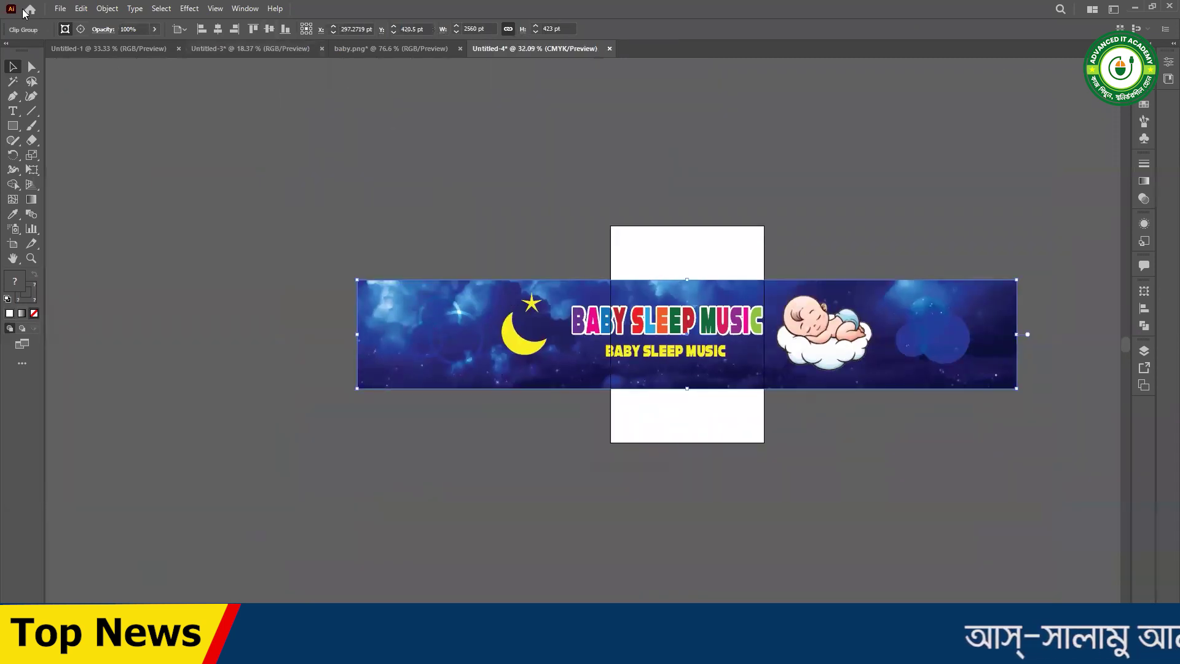
- Set the portrait document to RGB colour mode and paste the banner strip onto its artboard
click(60, 10)
mouse_move(109, 323)
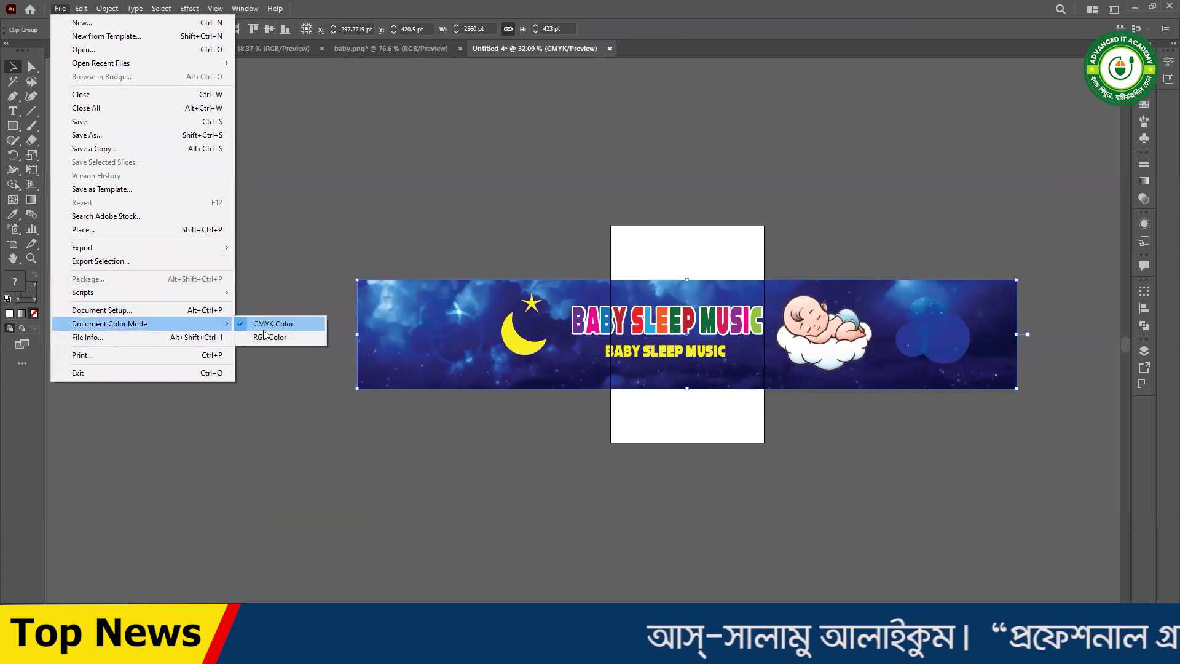
click(274, 337)
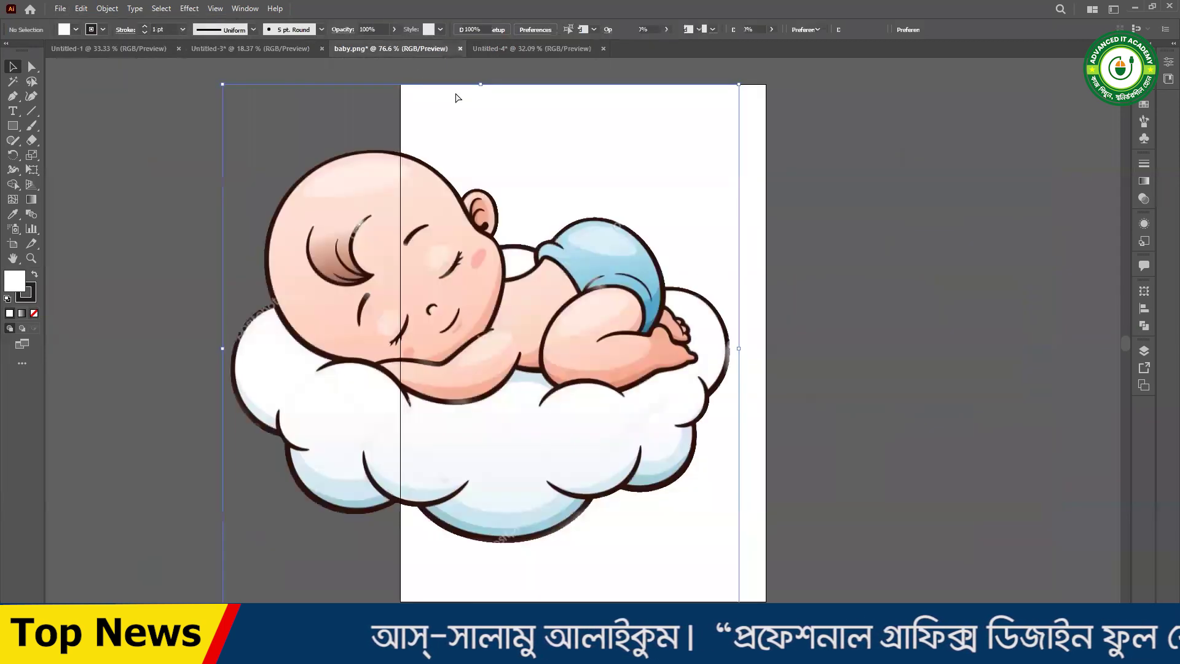
click(411, 54)
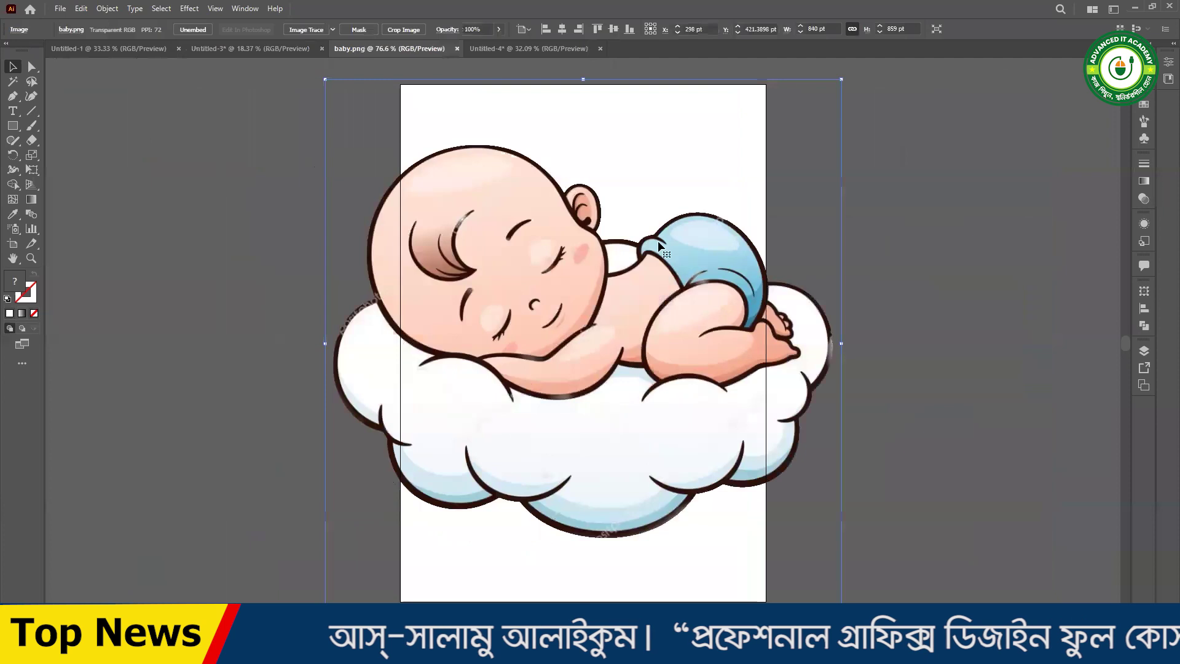
click(229, 47)
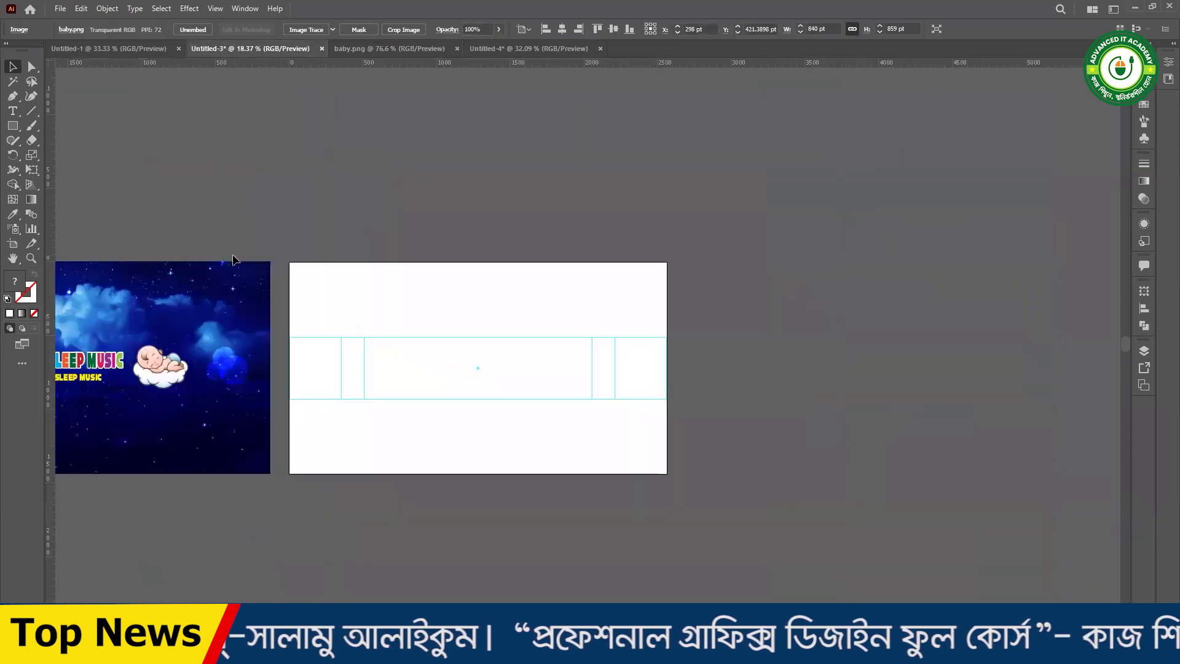
key(ctrl+v)
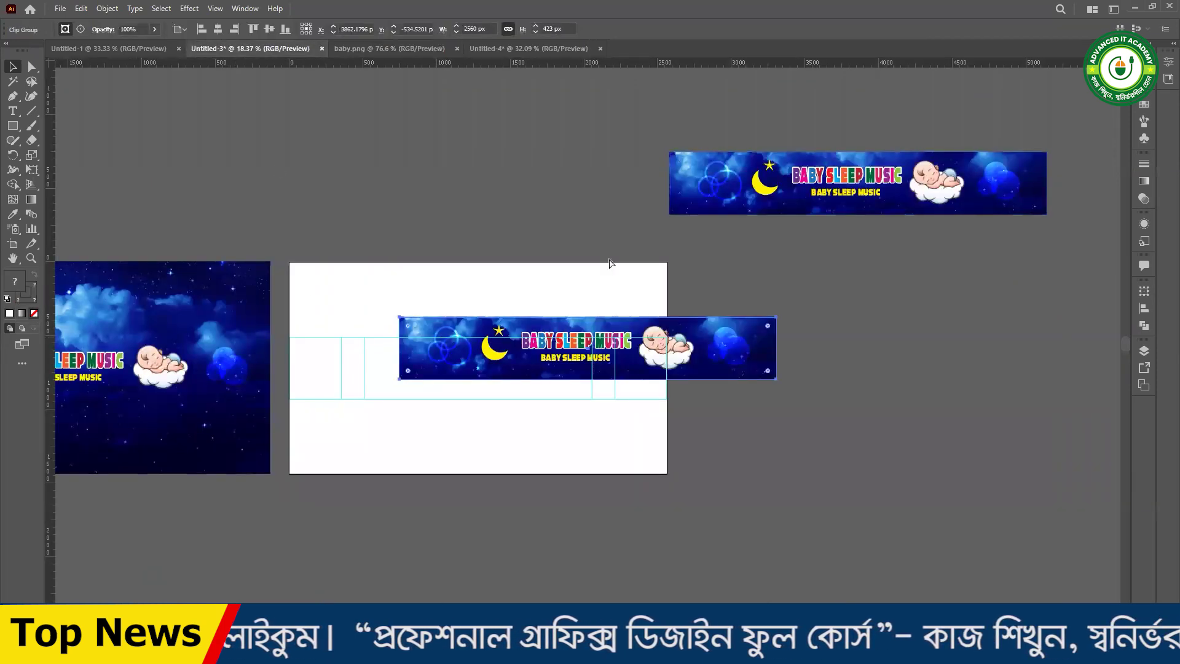
click(499, 49)
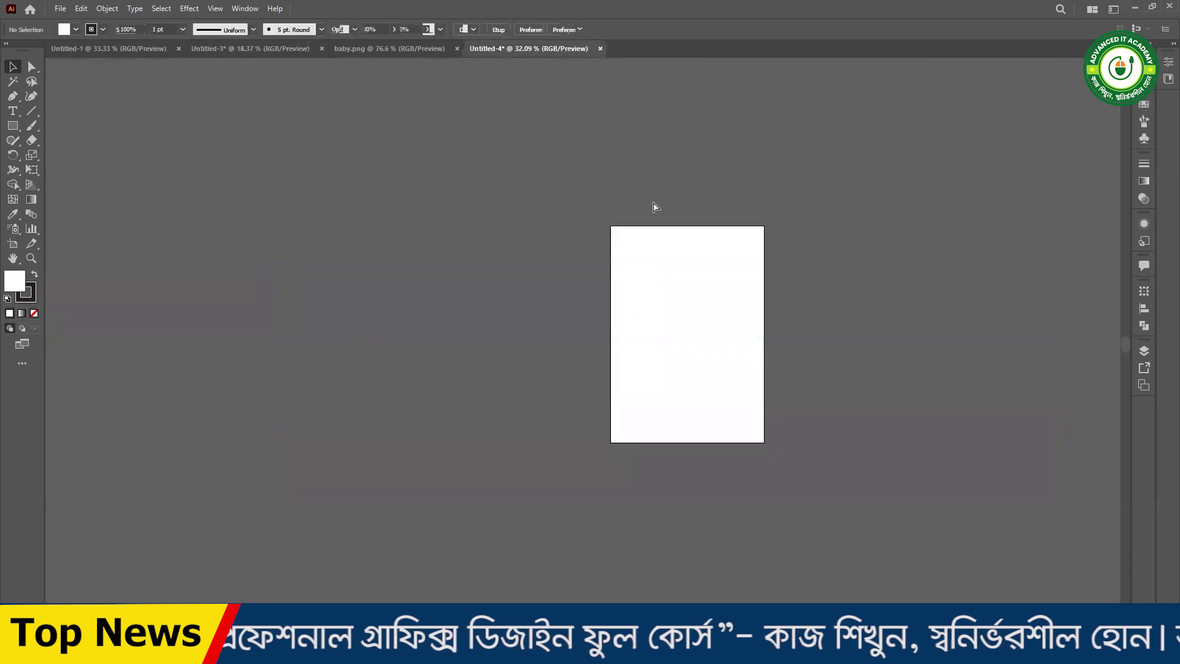
key(ctrl+v)
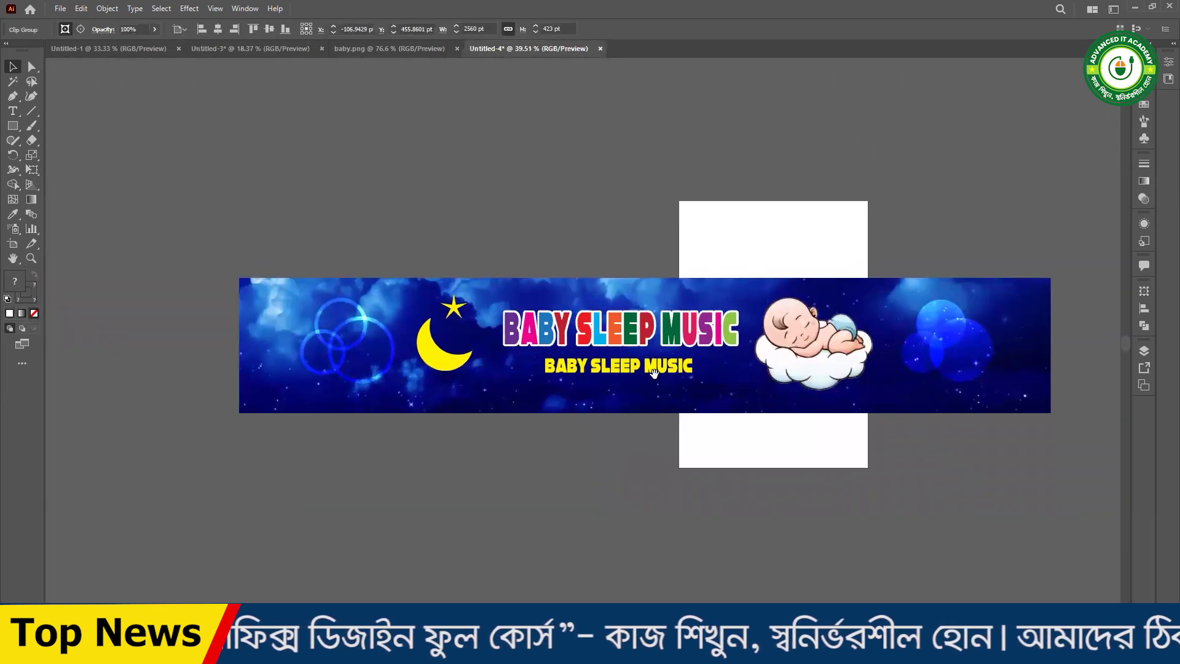
scroll(632, 412, down, 2)
scroll(633, 412, up, 1)
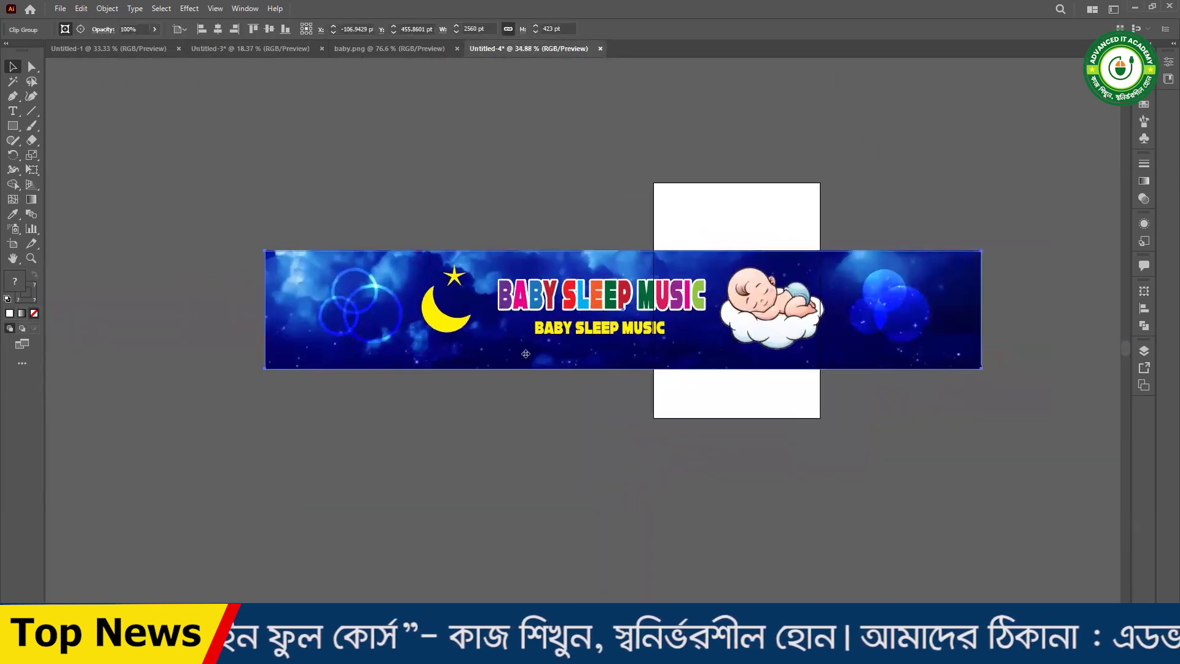
click(569, 437)
- Draw a closed fold shape with the Pen tool under the banner's lower-left corner
key(ctrl+a)
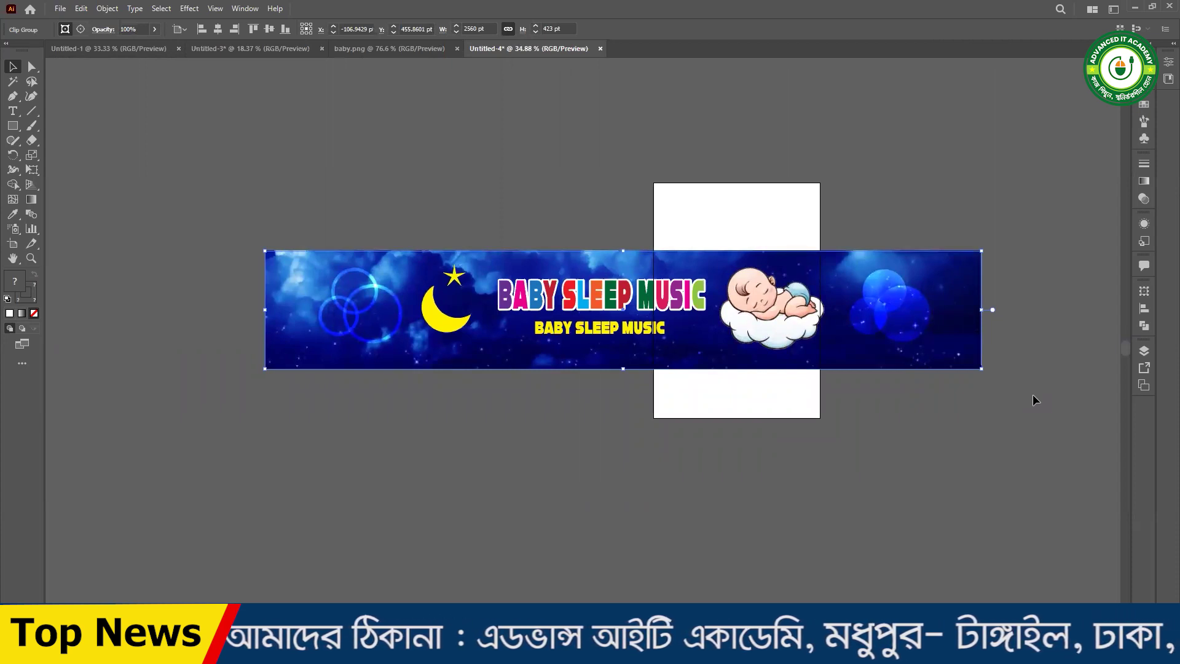
click(232, 230)
click(12, 96)
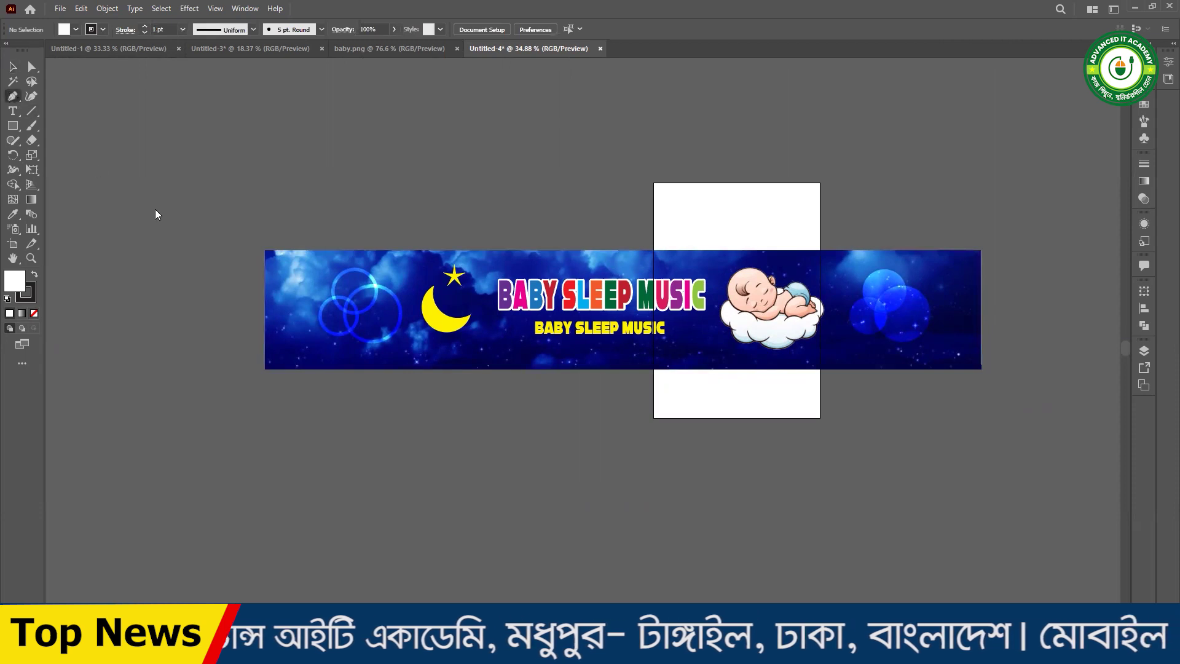
click(265, 369)
click(265, 441)
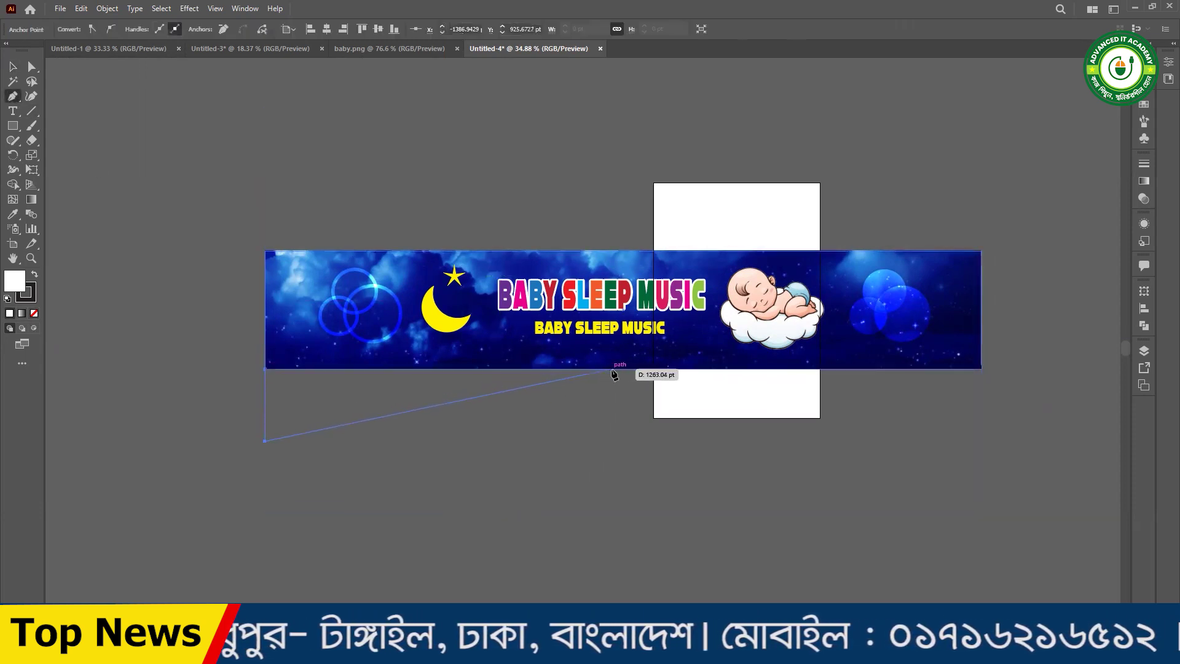
drag(816, 369, 636, 377)
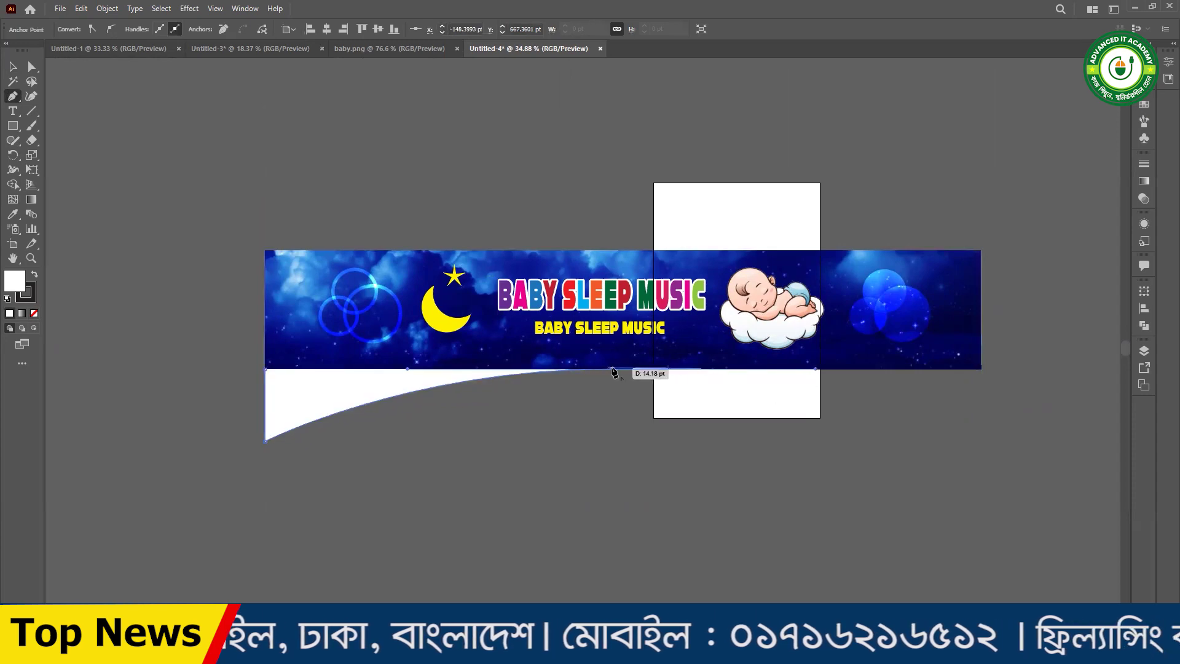
click(265, 369)
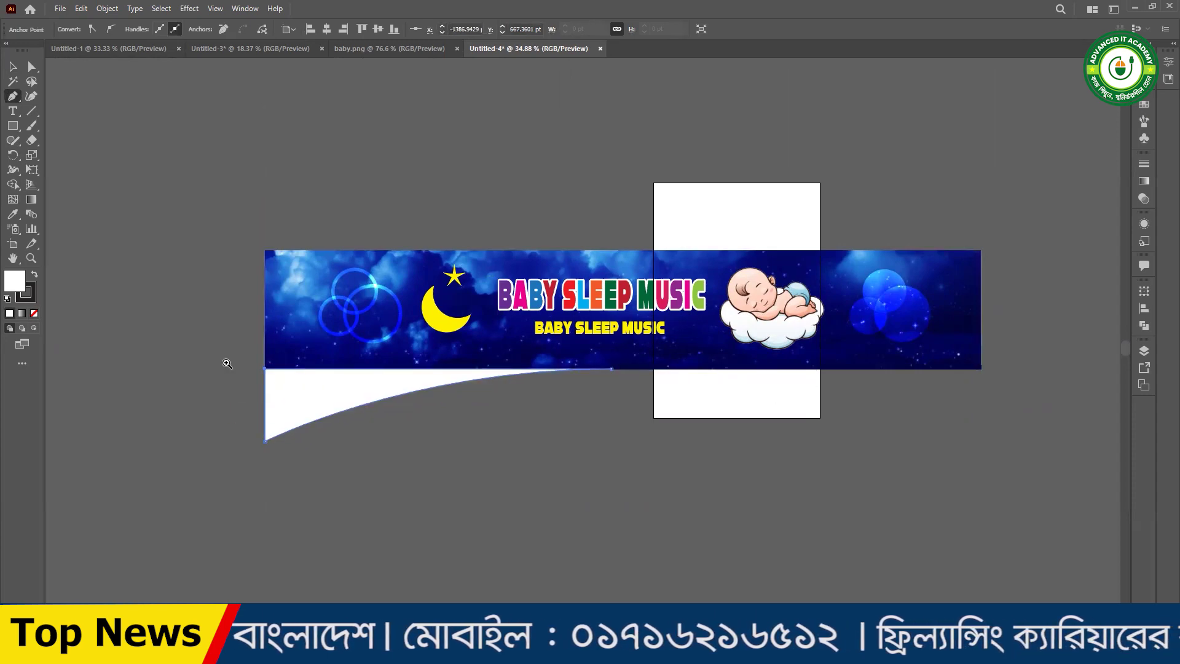
- Raise the fold's lower-left anchor point to shorten the fold
alt+scroll(264, 378, up, 5)
click(32, 66)
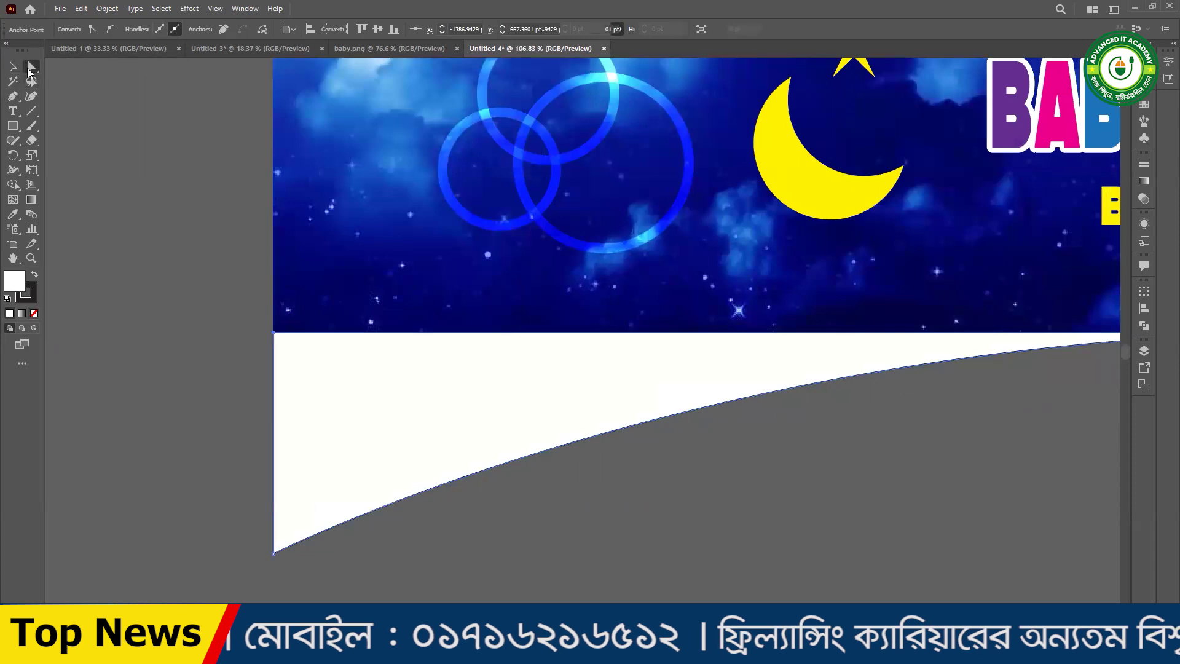
drag(275, 559, 275, 414)
alt+scroll(477, 478, down, 4)
alt+scroll(428, 446, up, 2)
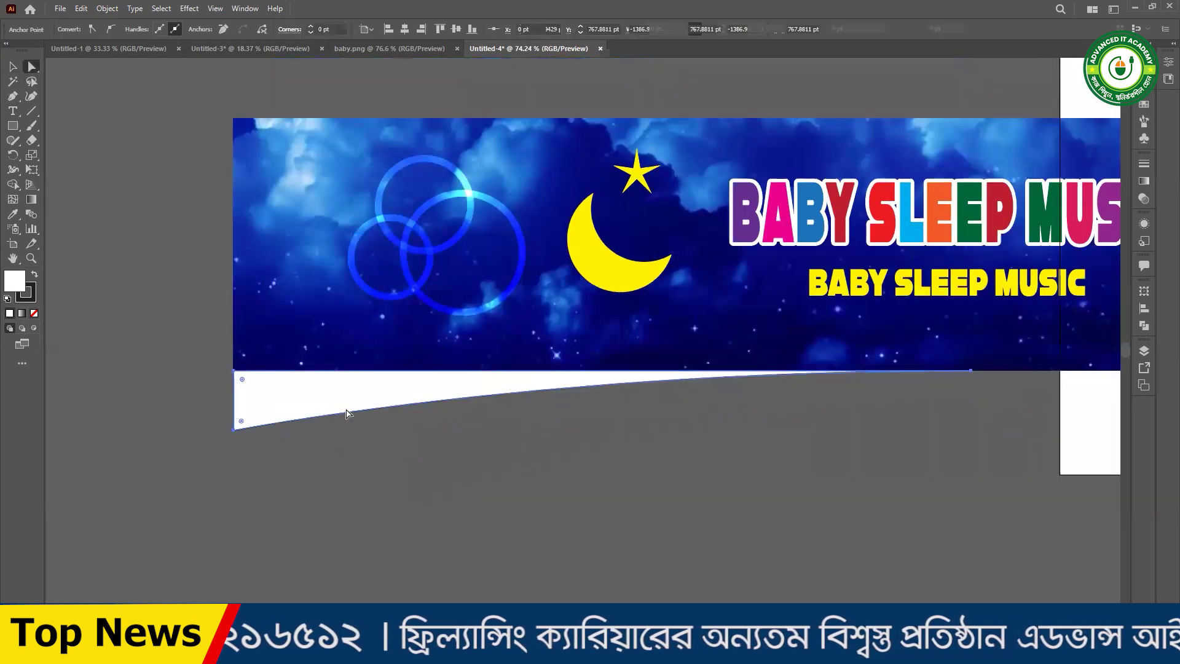
- Give the fold shape no stroke and a black fill, then reselect it
click(103, 29)
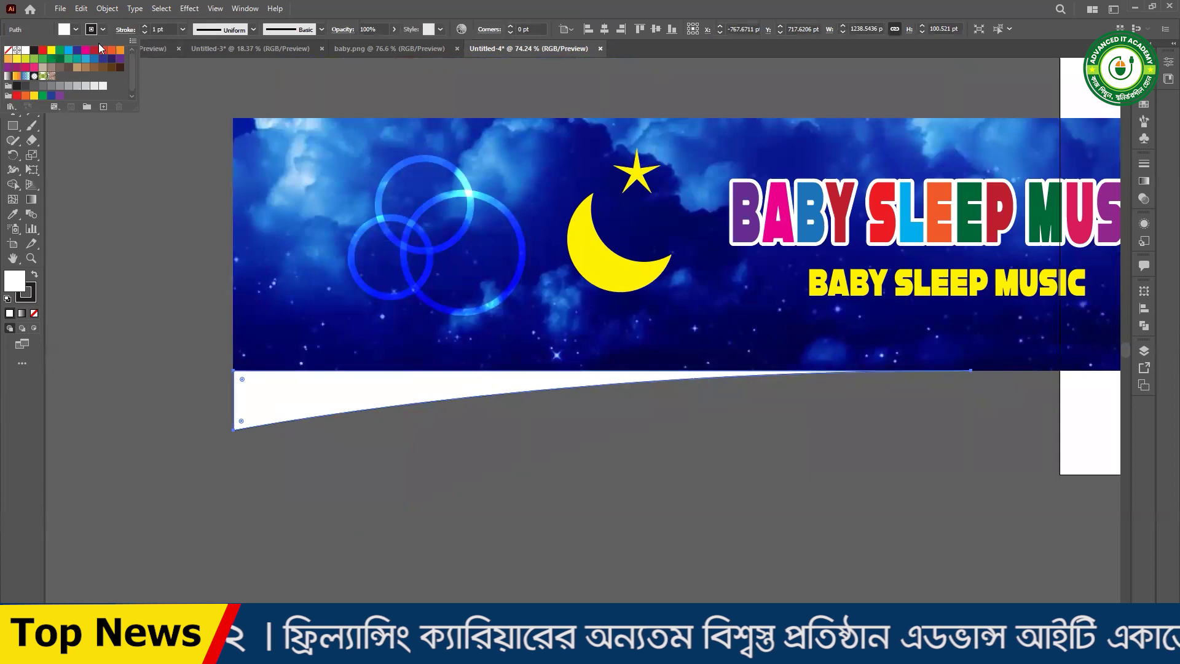
click(8, 49)
key(Escape)
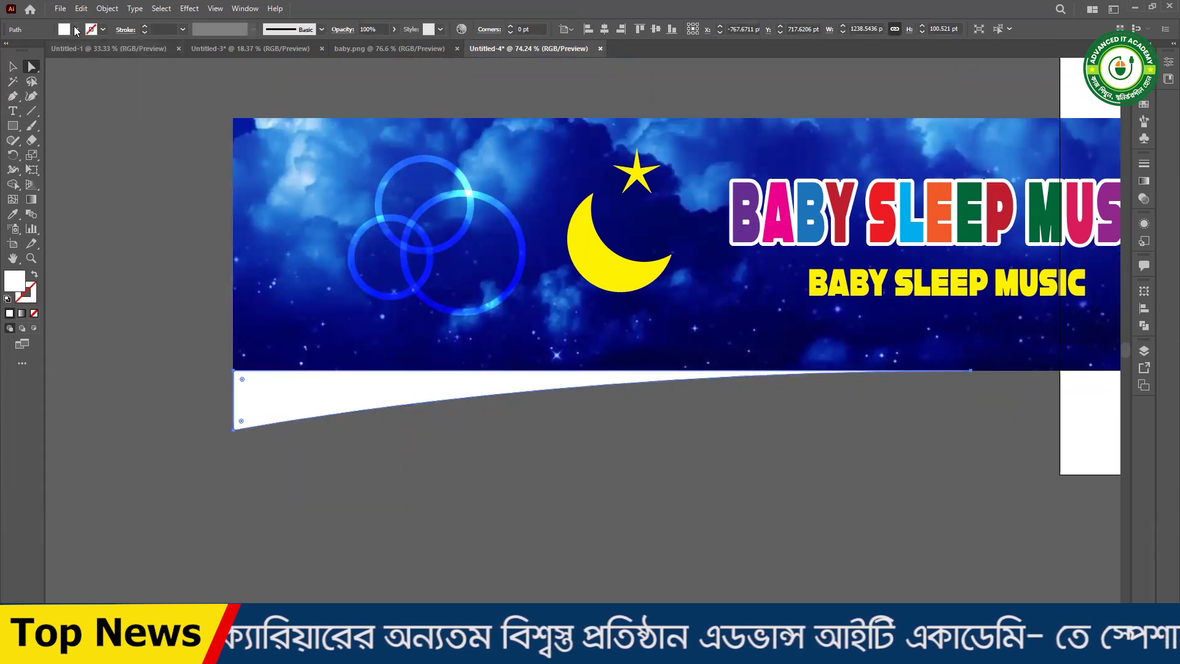
click(76, 29)
click(24, 46)
key(Escape)
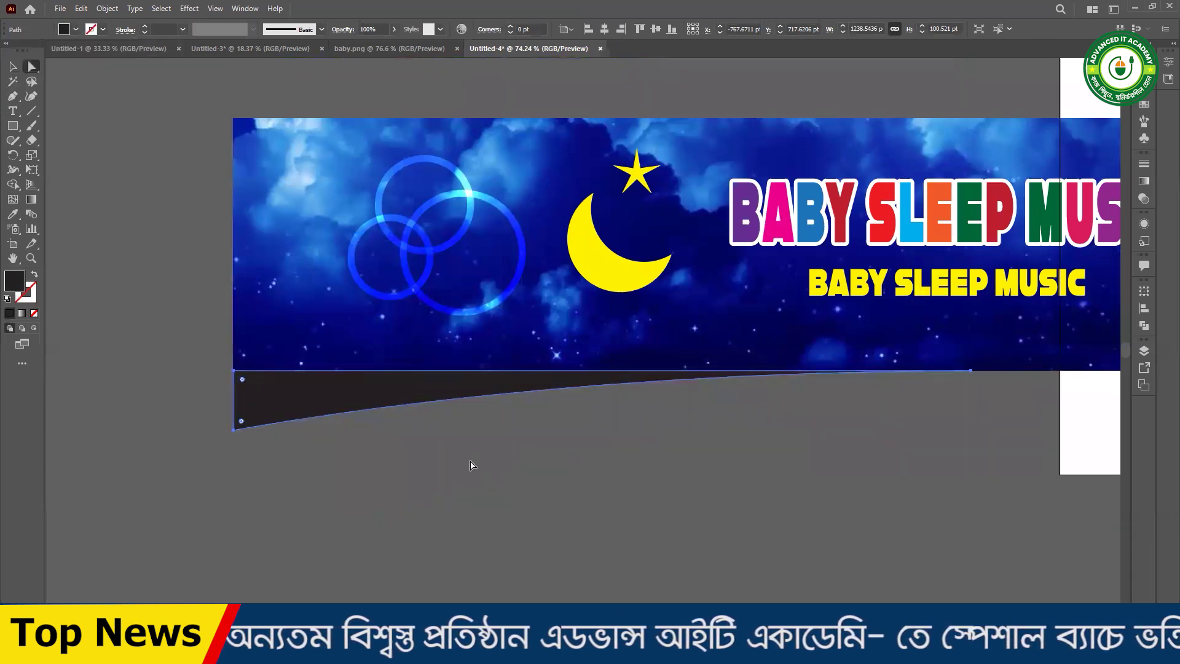
click(350, 412)
click(384, 437)
click(315, 403)
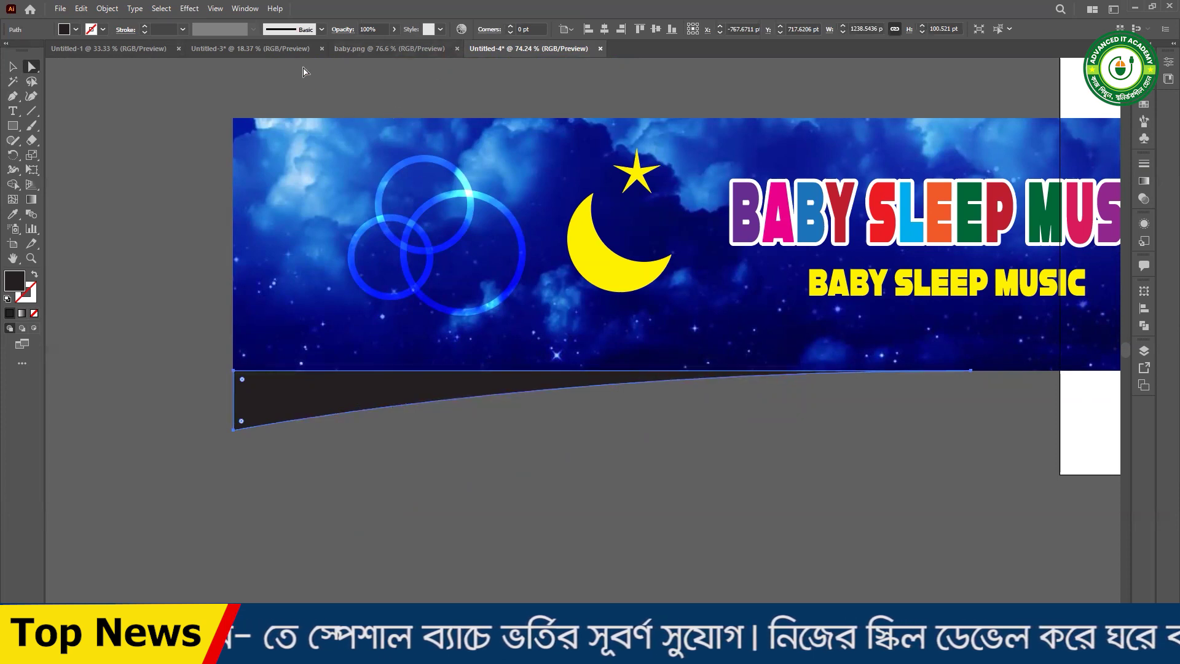
click(198, 11)
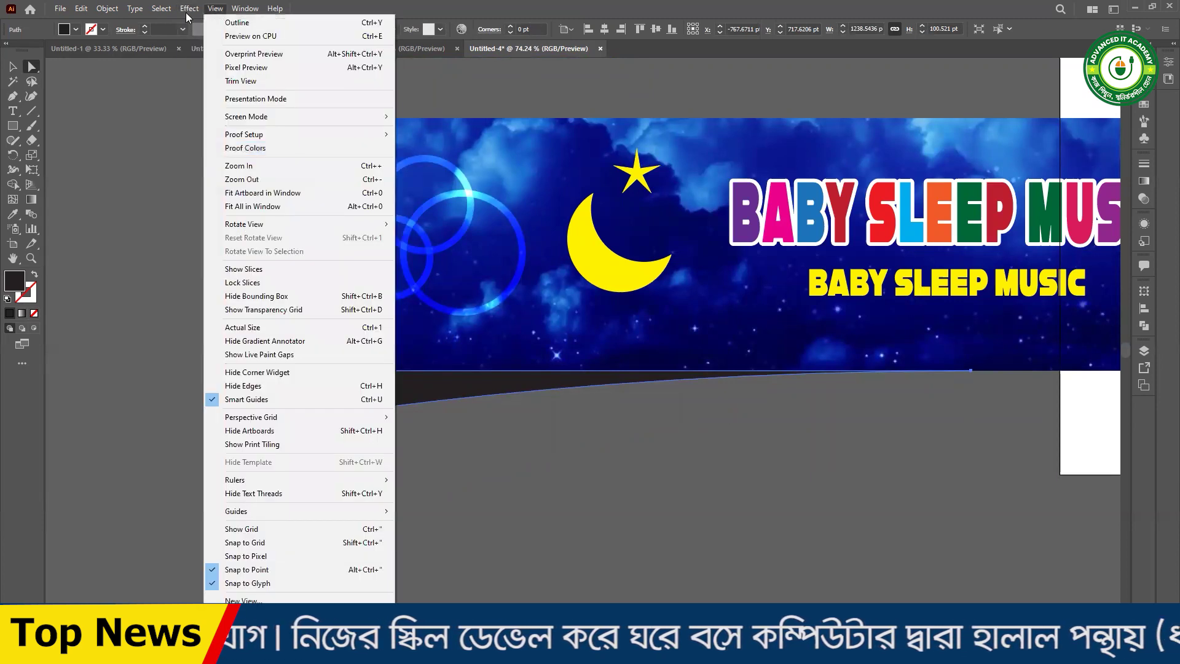
mouse_move(205, 148)
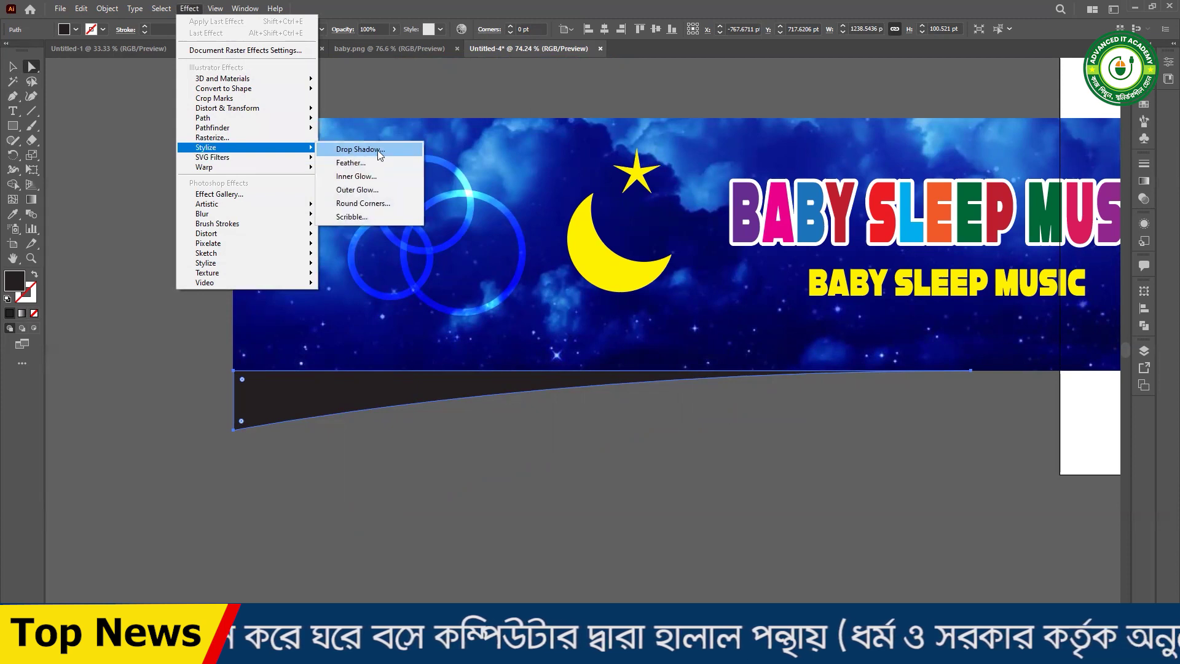
- Apply a drop shadow to the fold with X offset 16 and 9 pt blur
click(359, 150)
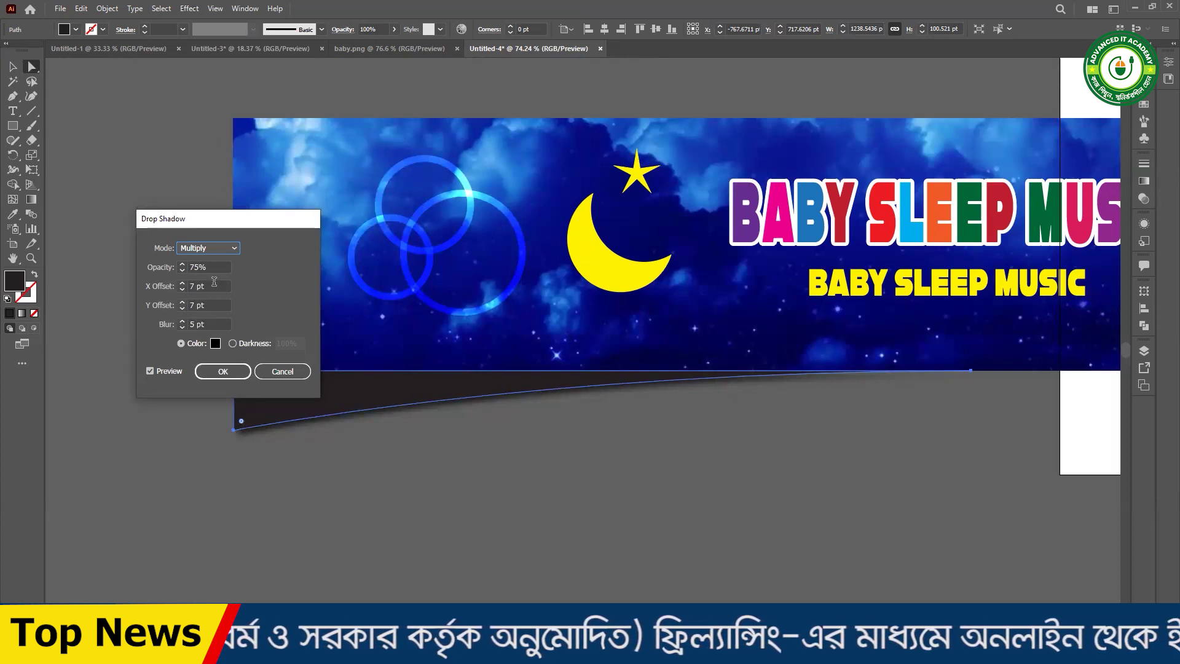
click(182, 286)
text(16)
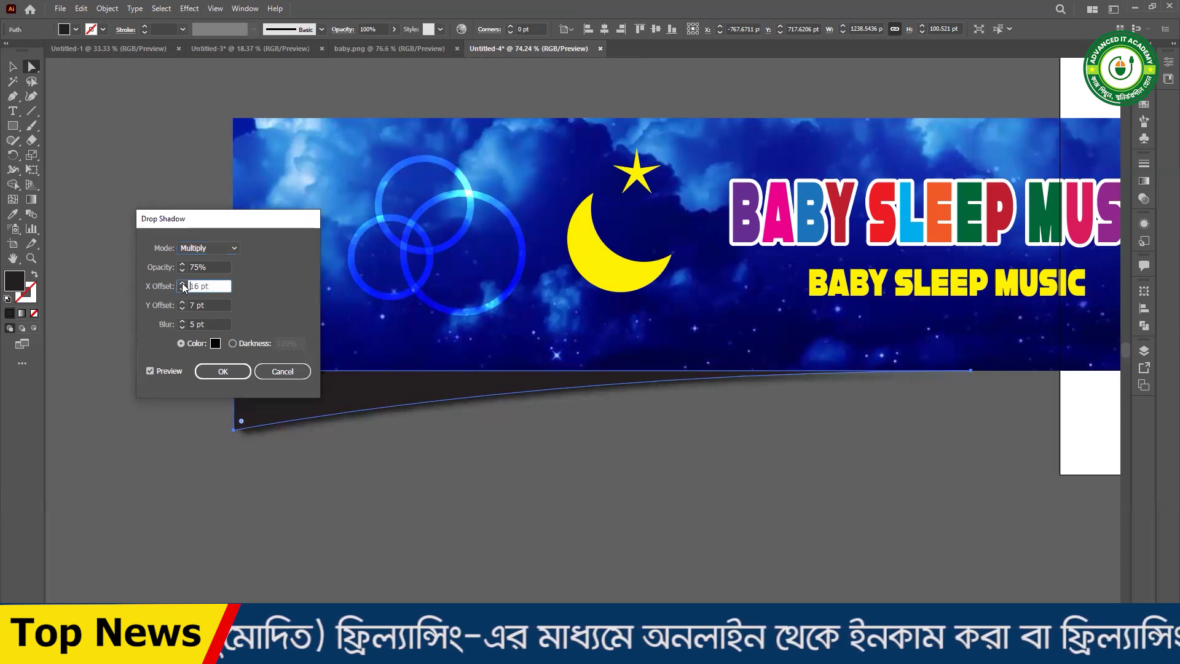
click(181, 302)
click(182, 303)
click(182, 302)
click(182, 302)
click(182, 303)
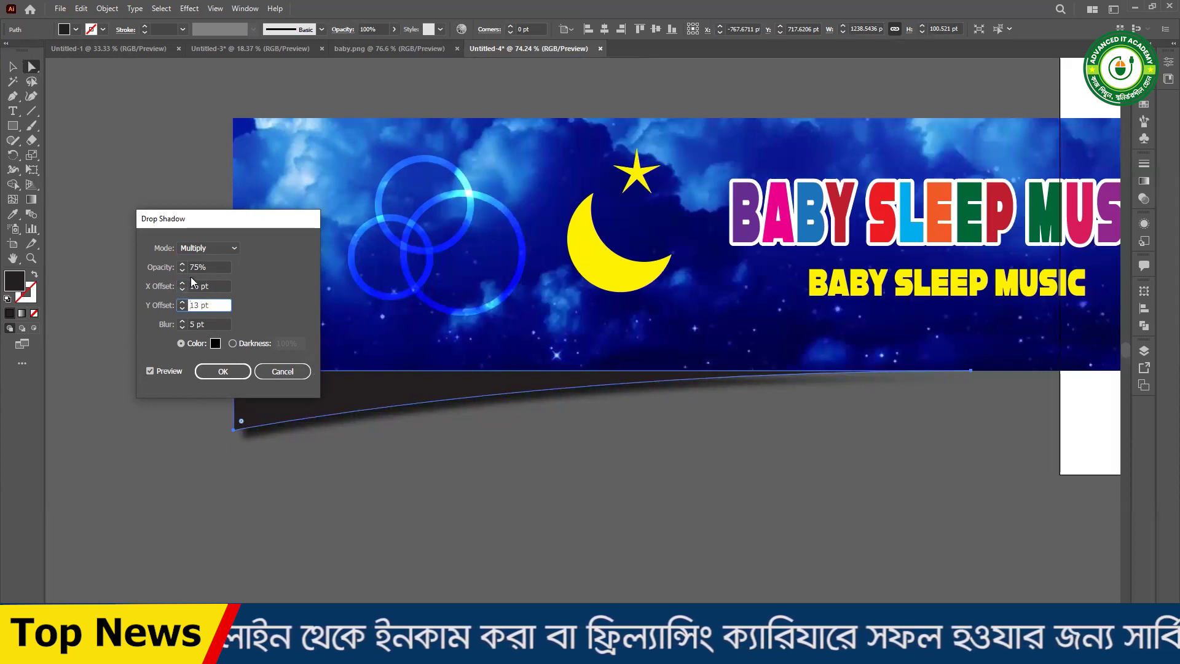
click(182, 320)
click(181, 321)
click(181, 321)
click(182, 320)
click(182, 321)
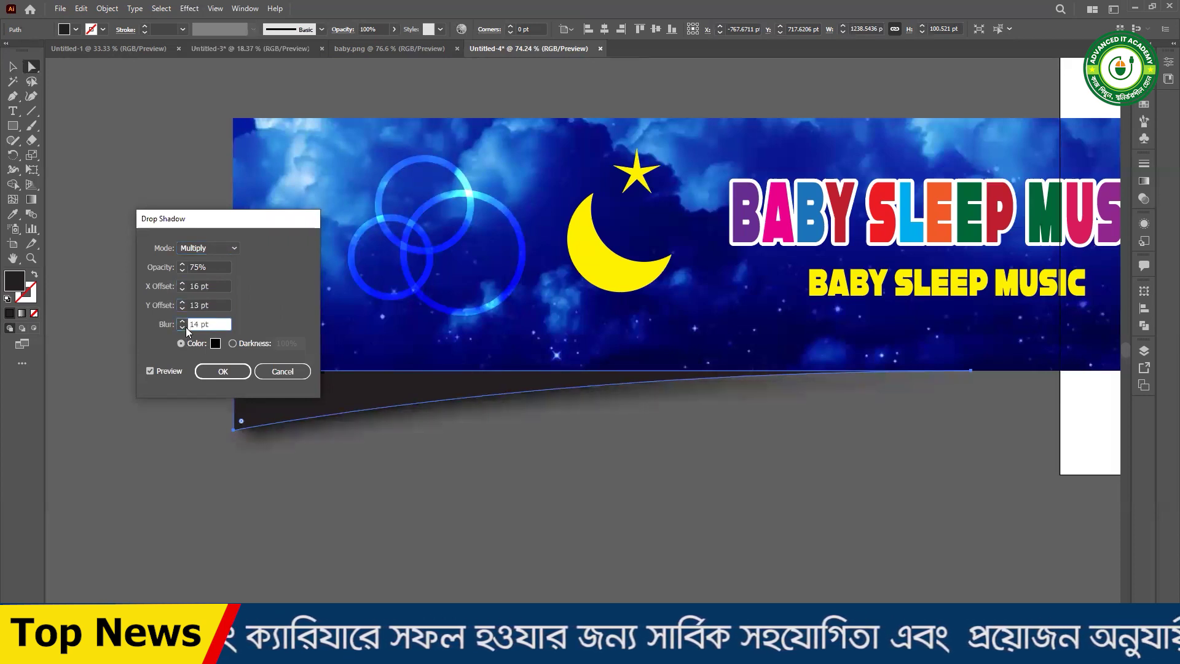
click(185, 327)
click(186, 327)
click(186, 327)
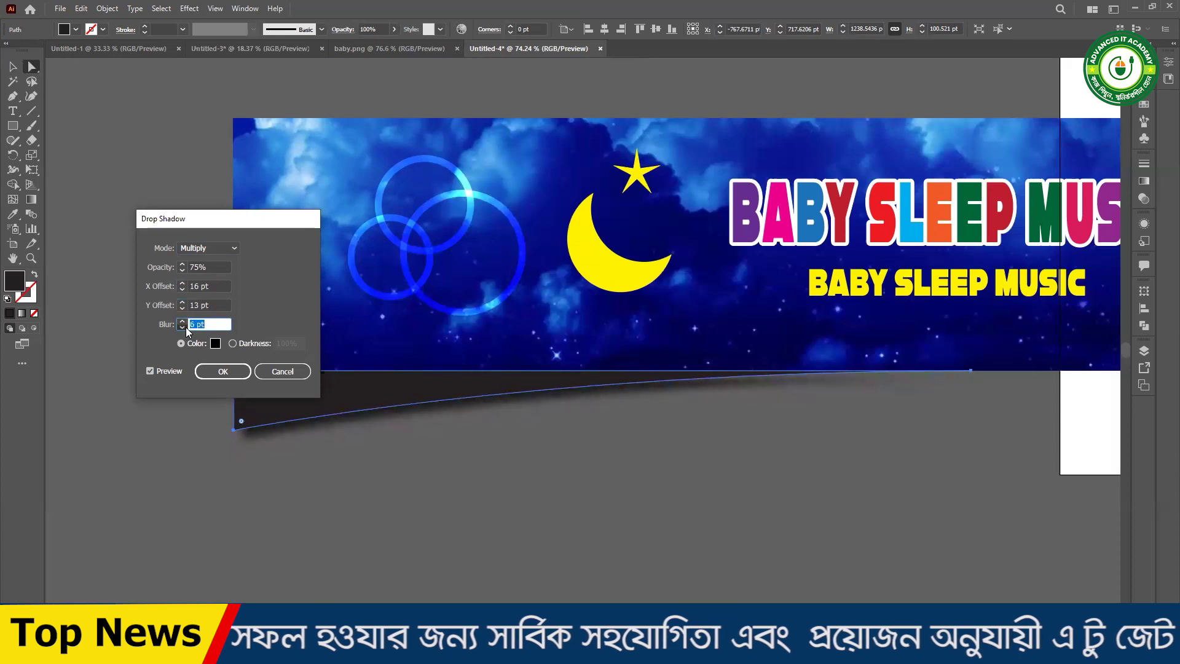
click(186, 327)
click(181, 321)
click(181, 321)
click(182, 321)
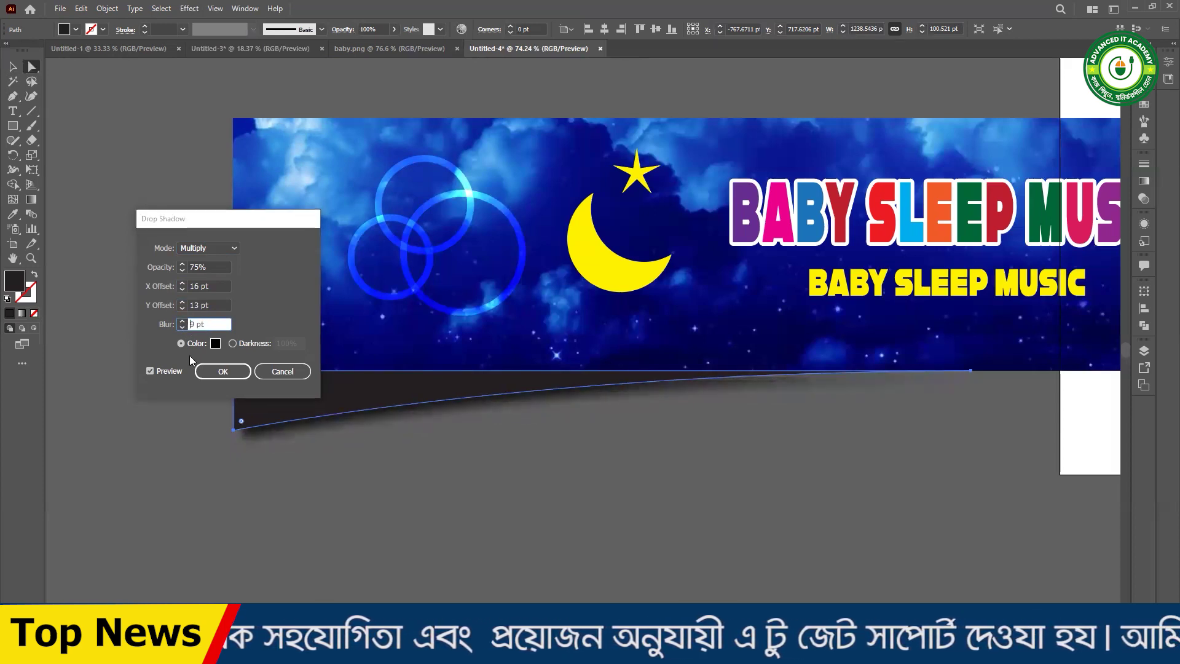
click(222, 372)
- Set the ribbon's fill colour to 000000 black
click(315, 473)
click(274, 406)
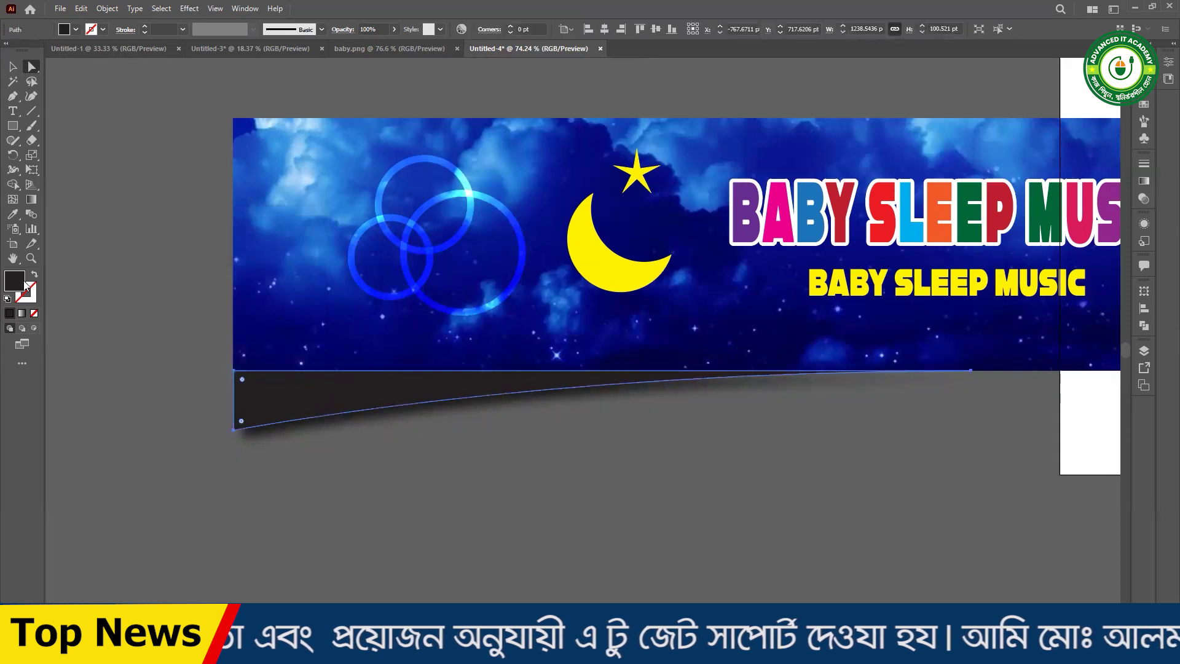
double_click(22, 283)
text(000000)
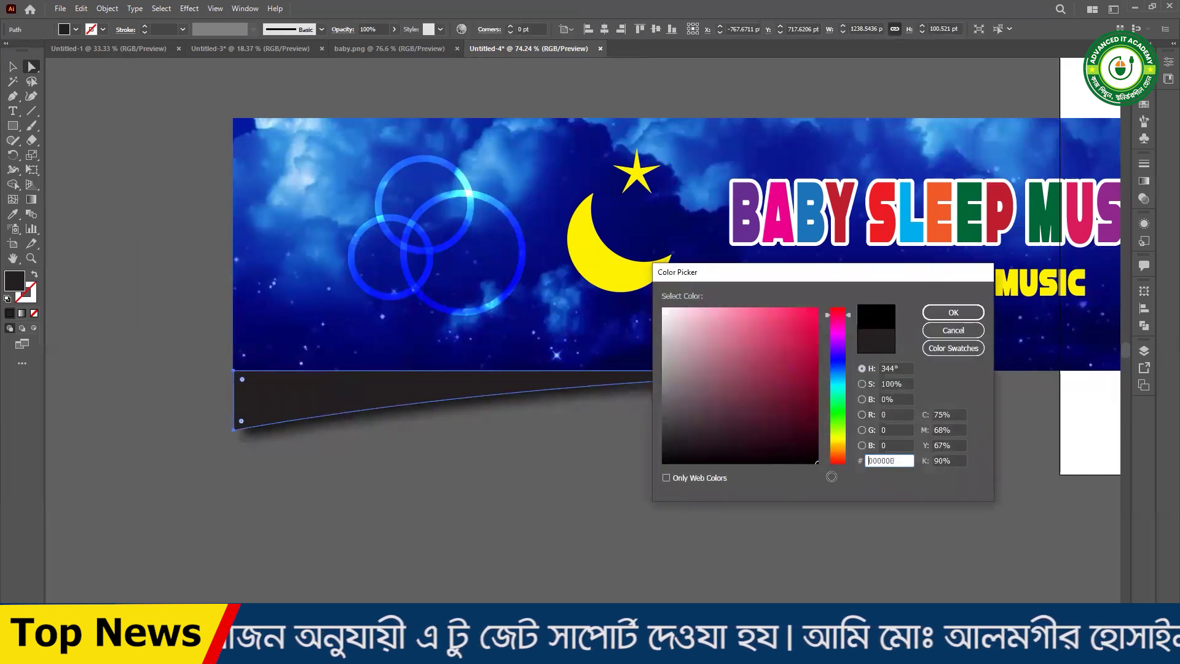
click(978, 311)
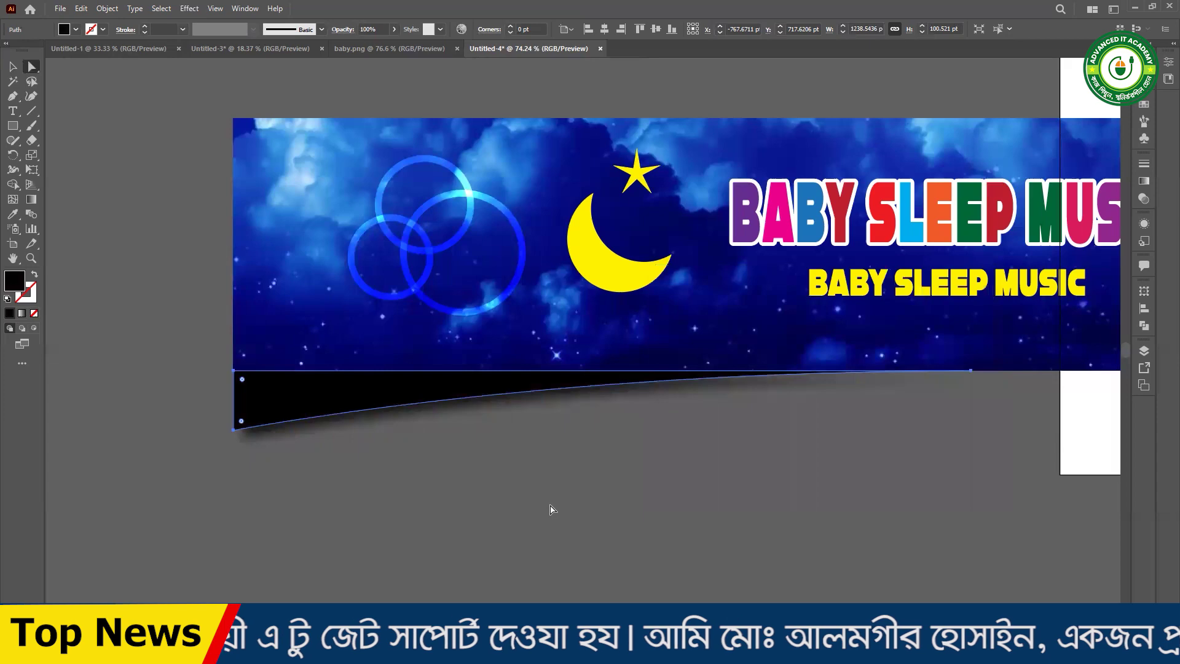
click(553, 505)
- Duplicate the black ribbon and drag the copy to the right
scroll(476, 453, down, 3)
scroll(477, 426, up, 2)
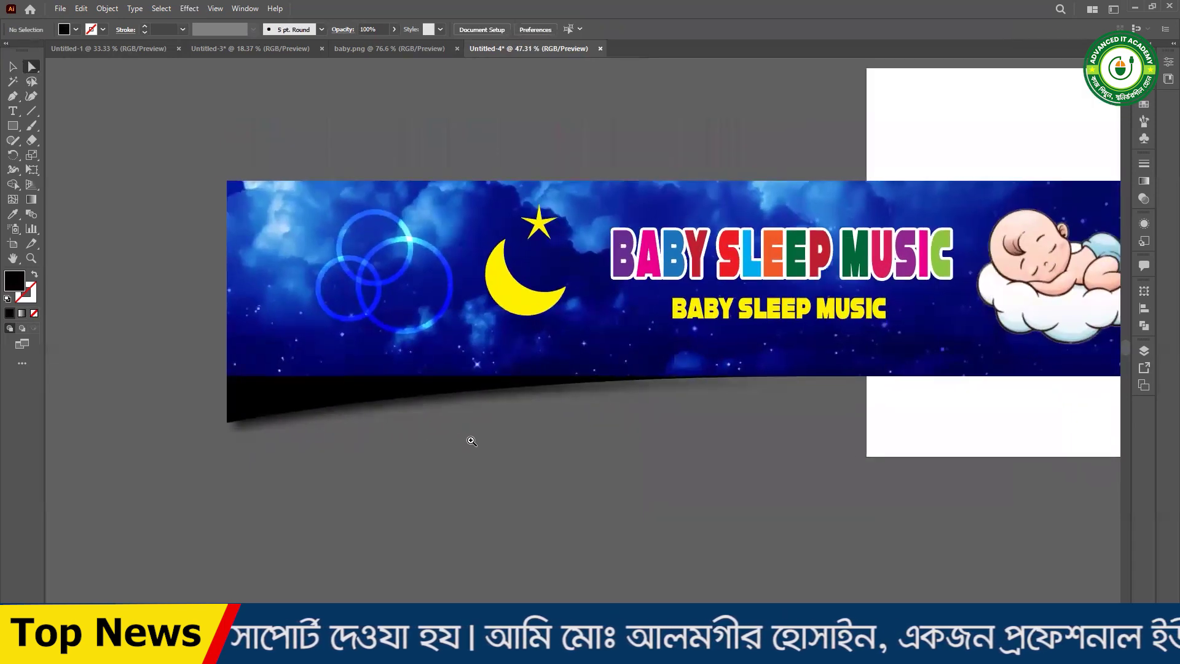
click(311, 408)
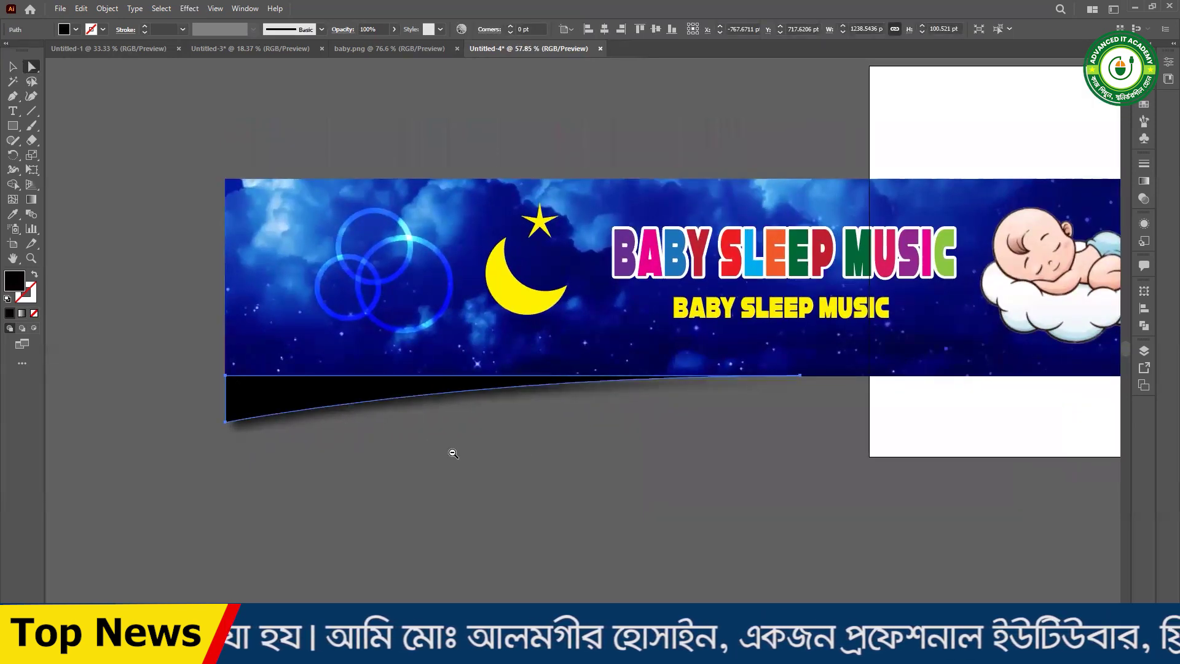
scroll(350, 401, down, 2)
drag(255, 361, 520, 364)
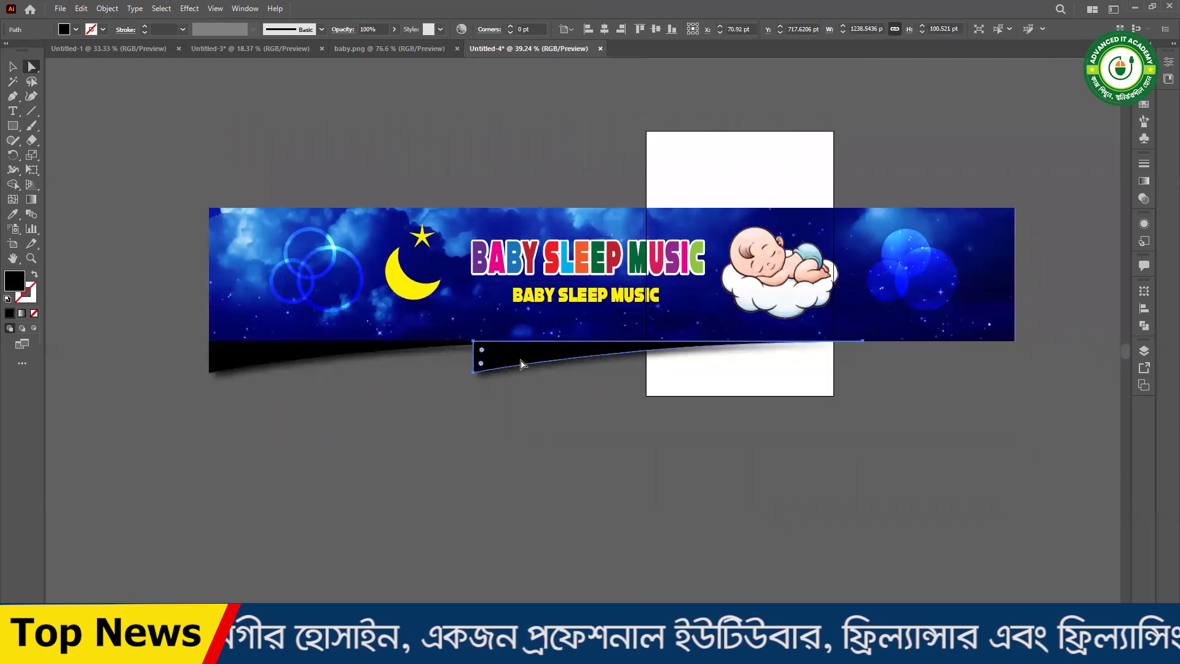
- Reflect the ribbon copy horizontally and move it to the banner's right end
right_click(522, 364)
mouse_move(581, 284)
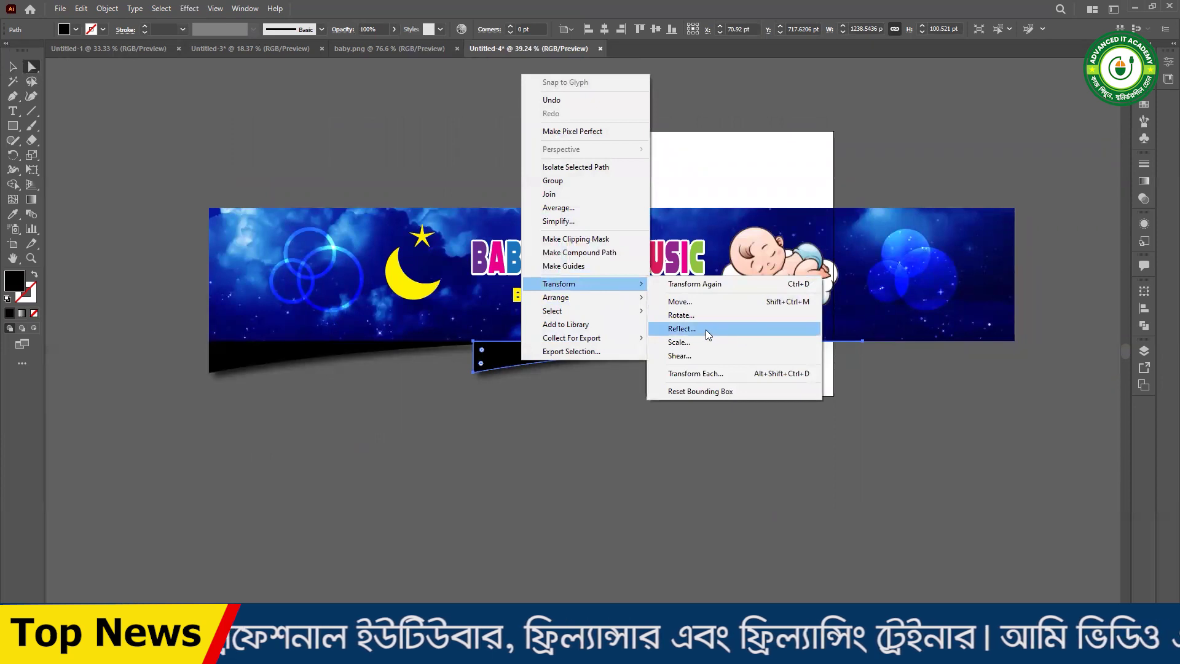
click(706, 329)
click(592, 403)
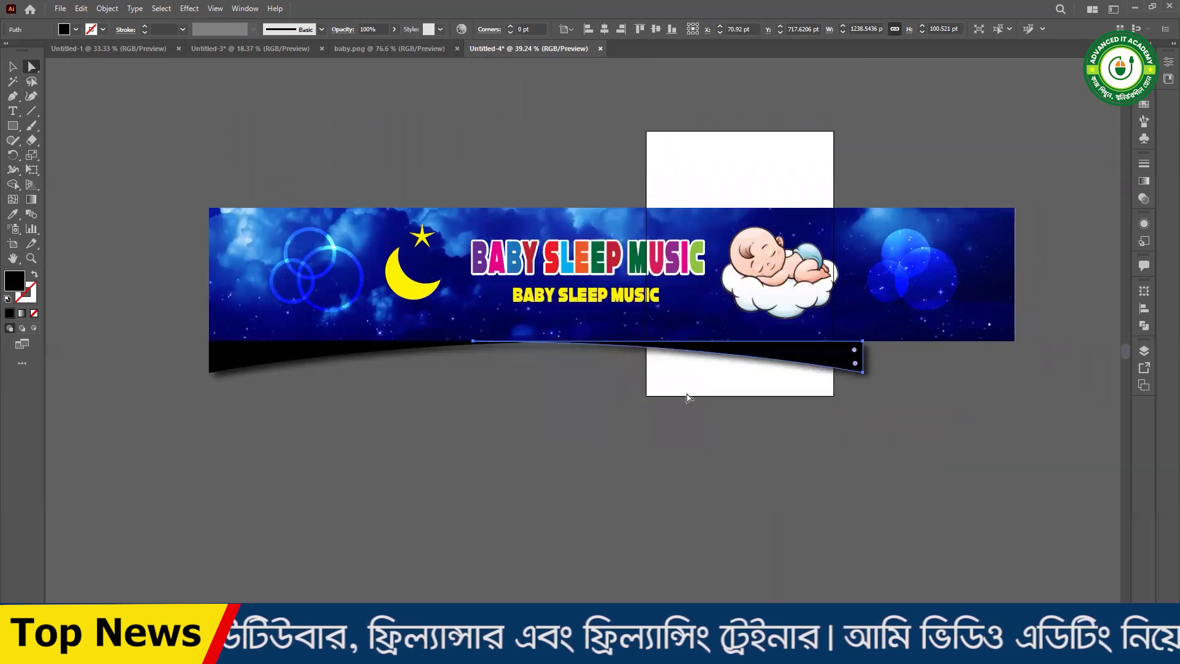
scroll(630, 410, up, 3)
drag(627, 372, 872, 362)
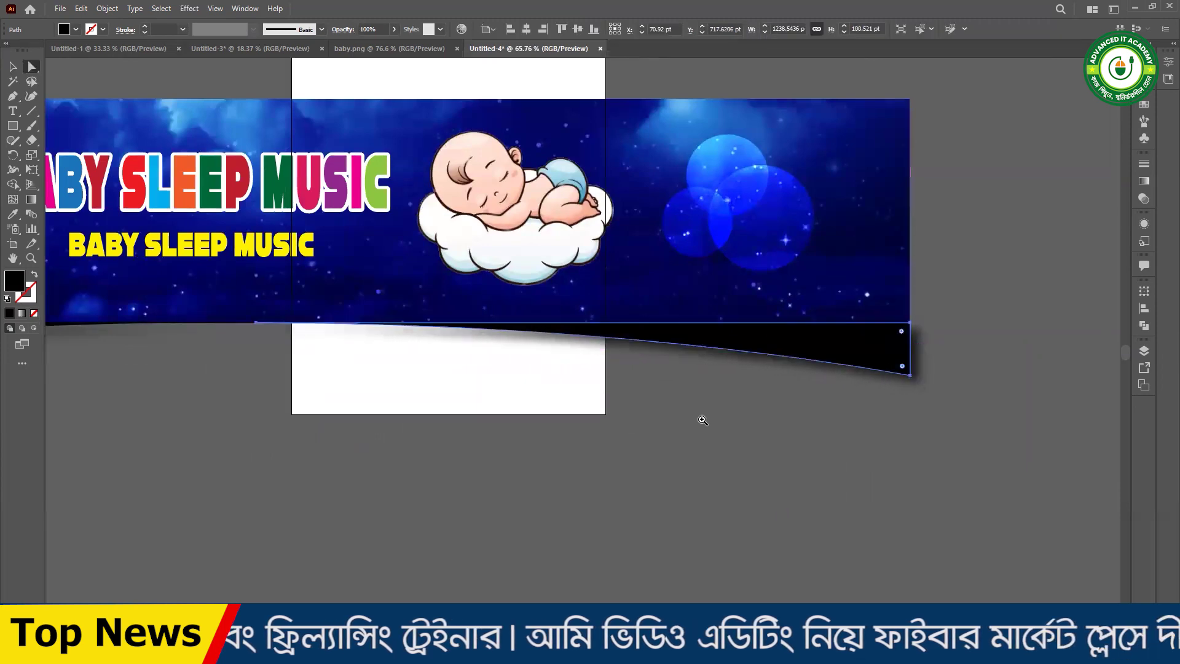
- Select all of the banner artwork
scroll(702, 421, down, 3)
scroll(658, 389, down, 1)
click(315, 351)
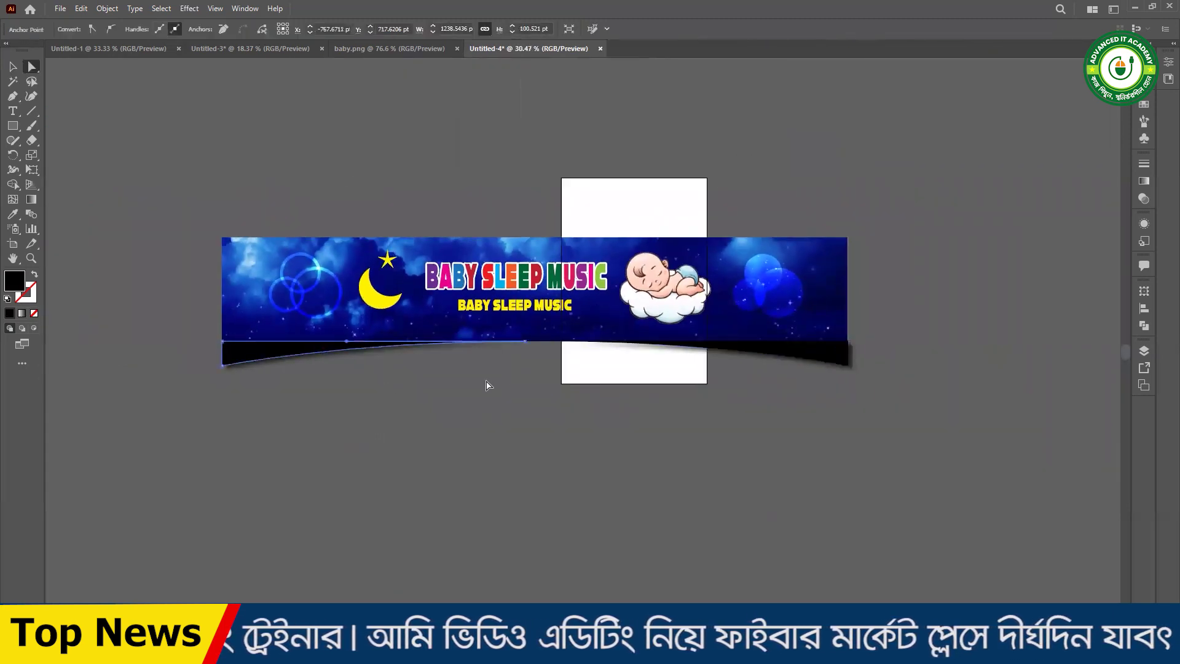
scroll(620, 383, up, 2)
scroll(590, 425, down, 3)
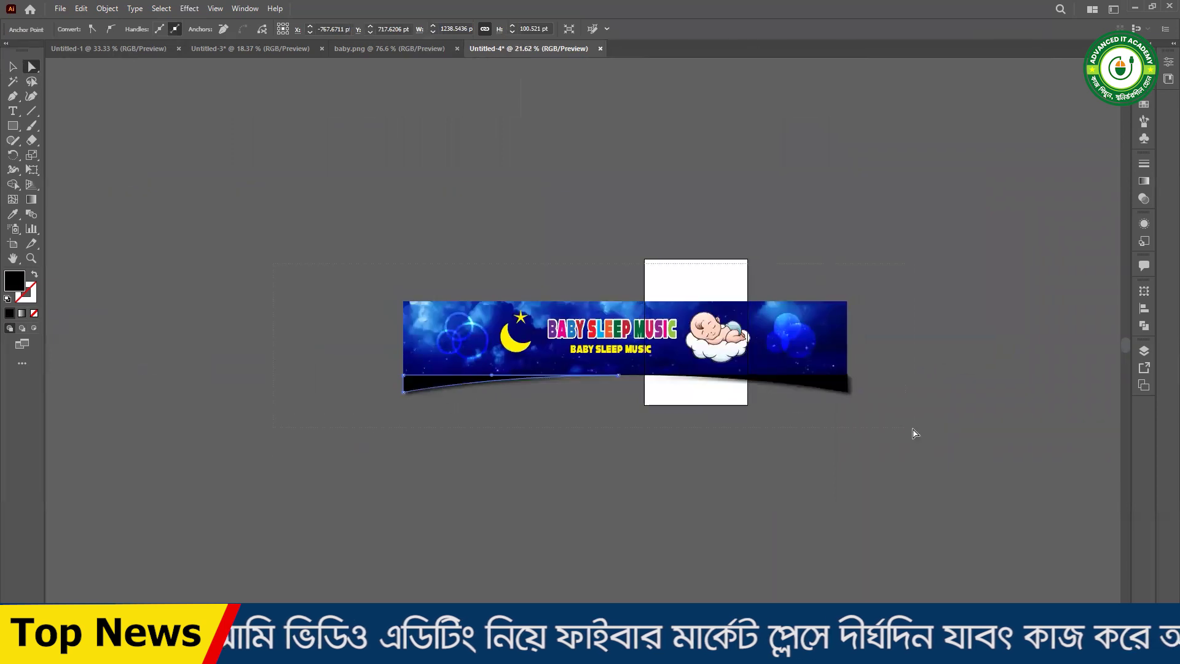
key(ctrl+a)
click(105, 8)
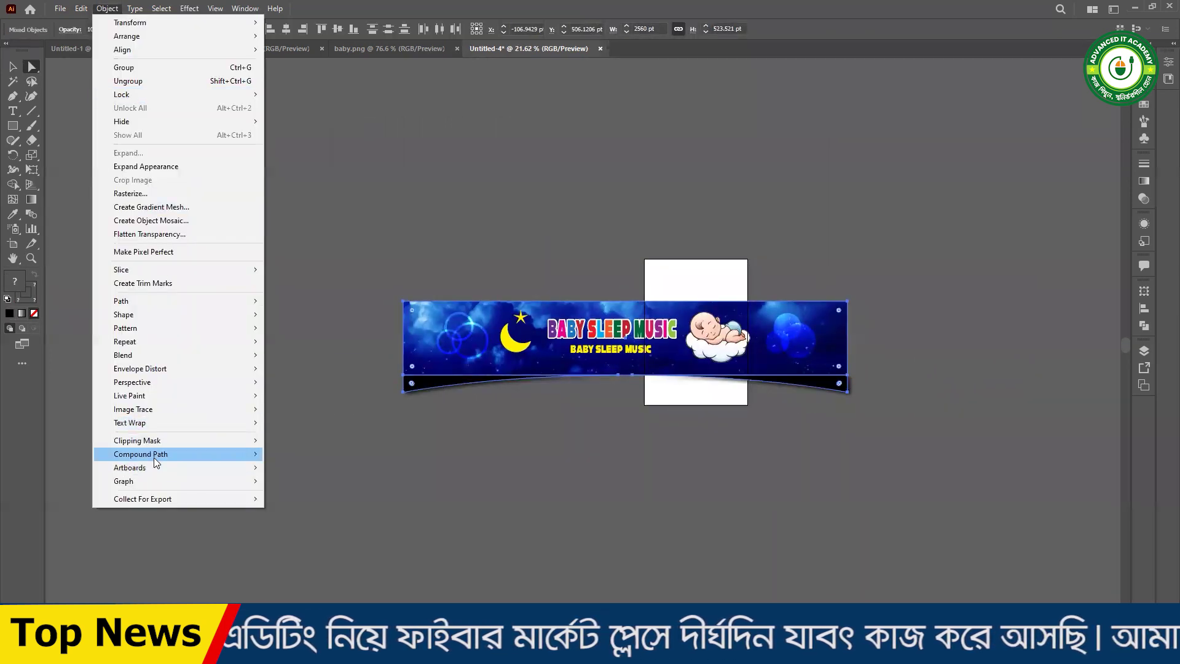
- Fit the artboard to the artwork bounds, fit it in view, and reselect the curved ribbon
click(306, 516)
click(685, 483)
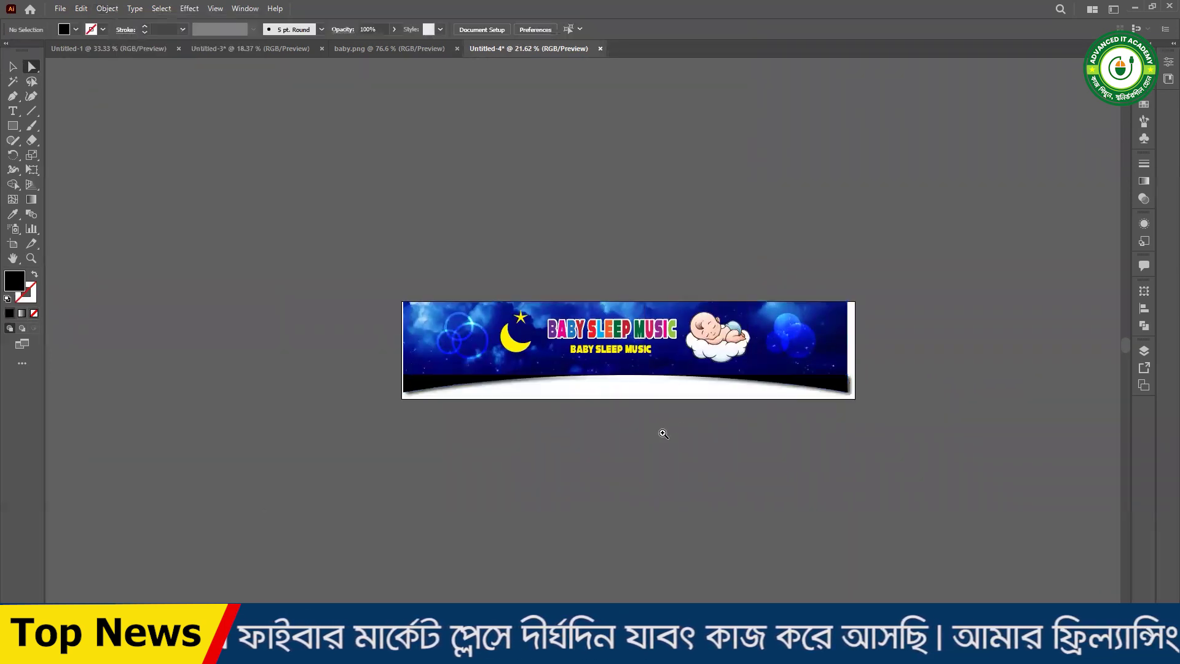
key(ctrl+0)
scroll(701, 446, up, 2)
click(799, 363)
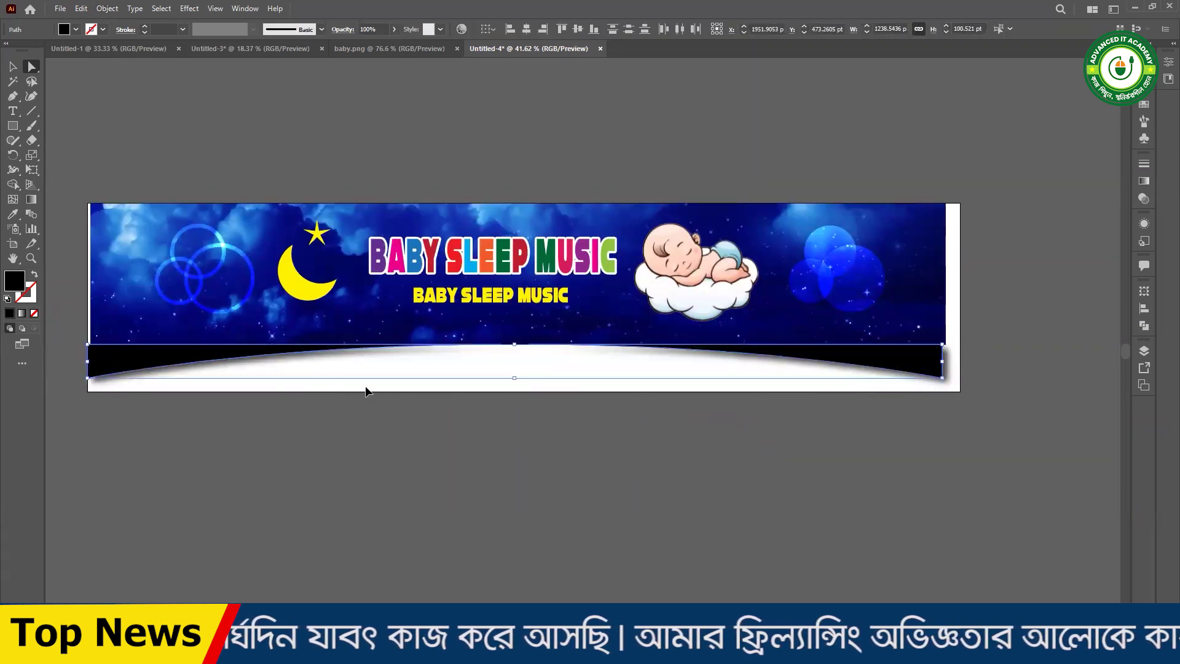
click(384, 396)
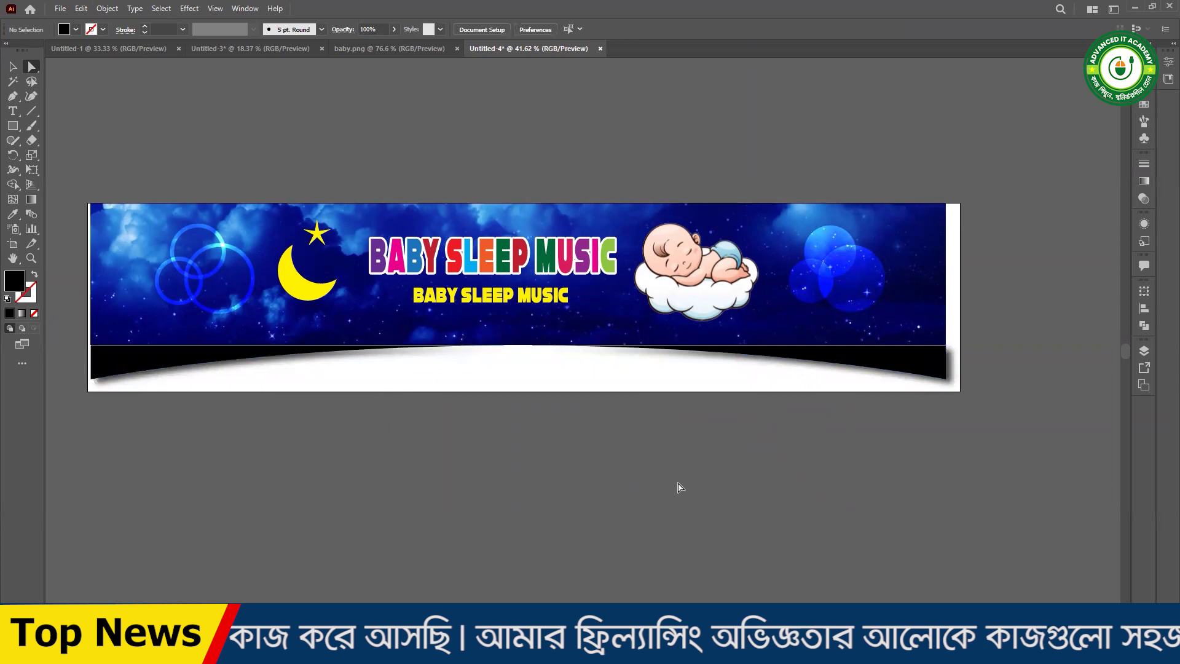
click(935, 369)
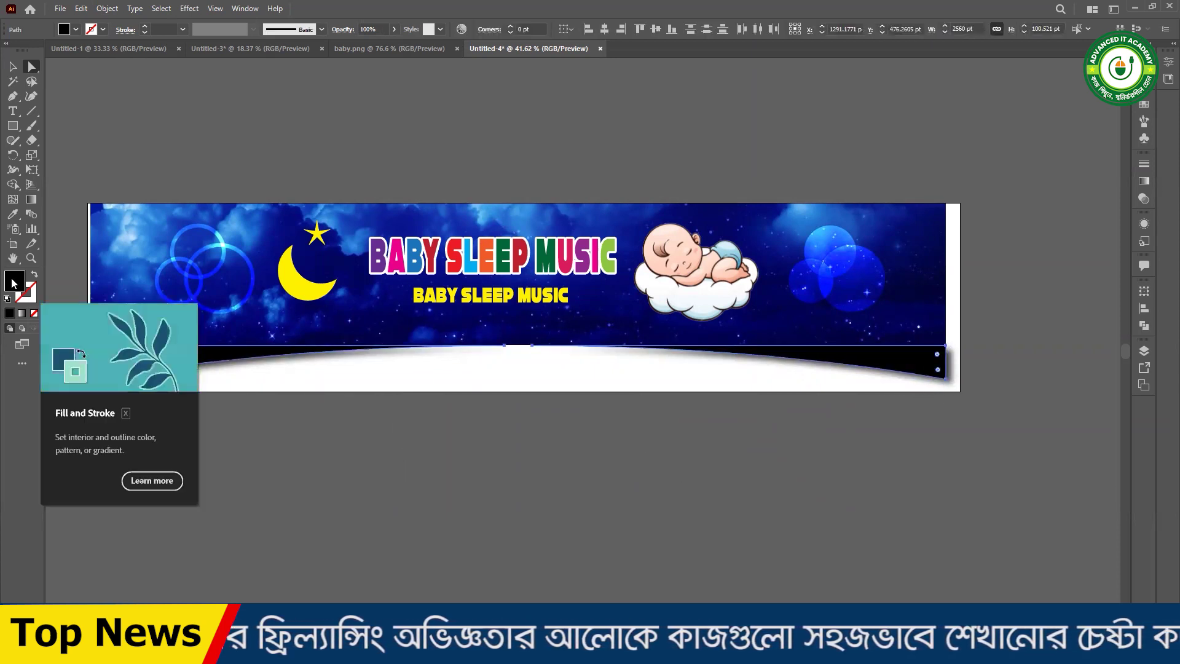
- Fill the curved ribbon band with a dark grey swatch
click(76, 30)
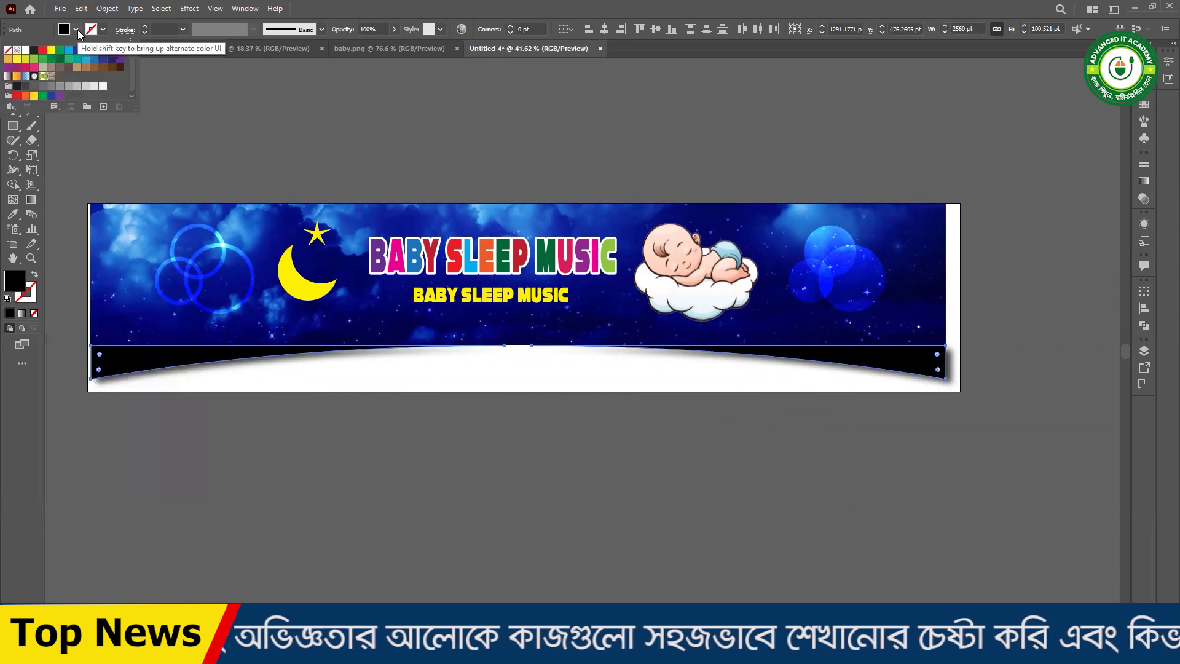
click(52, 89)
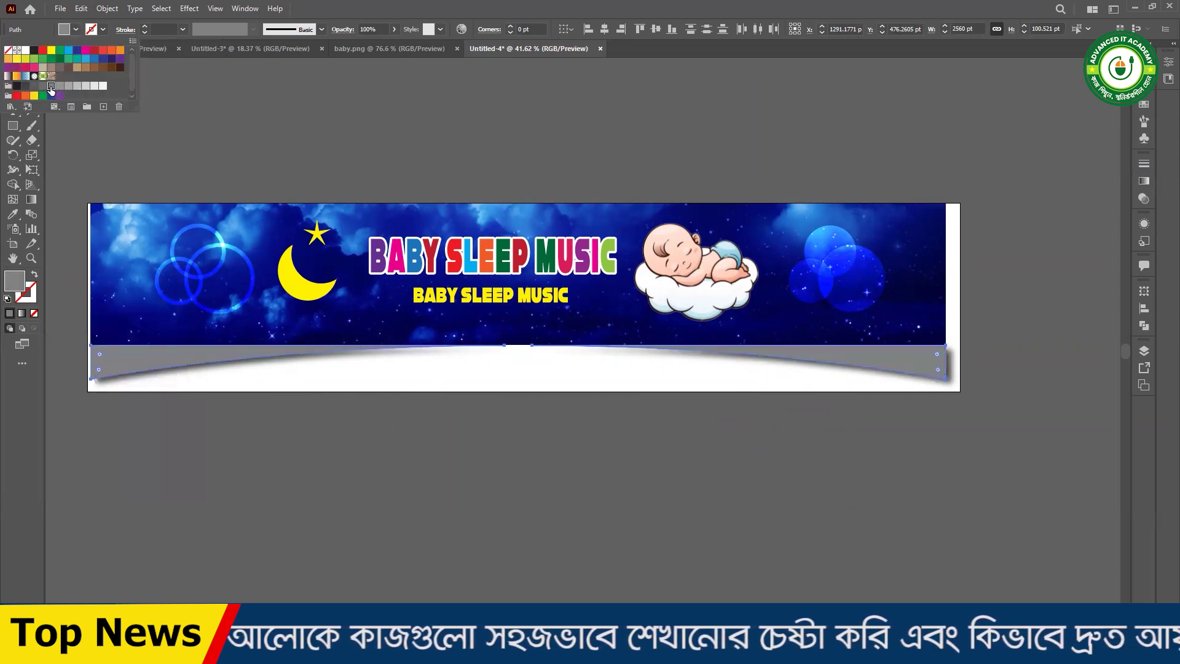
click(41, 86)
click(35, 87)
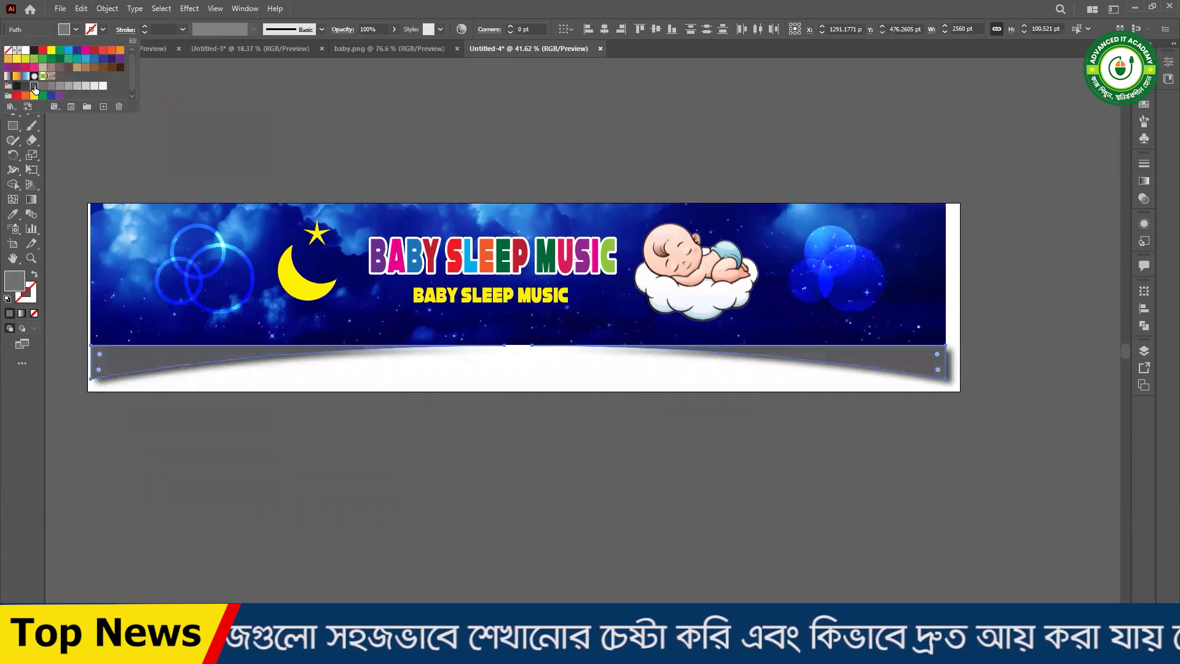
click(430, 132)
click(895, 447)
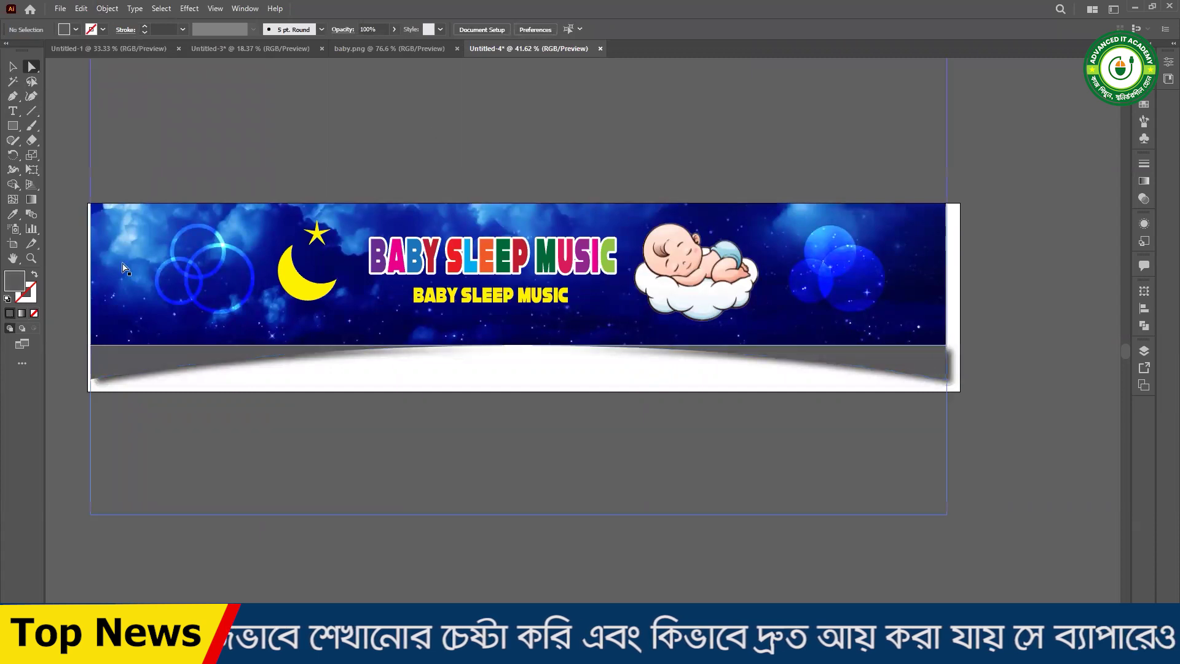
scroll(732, 465, down, 2)
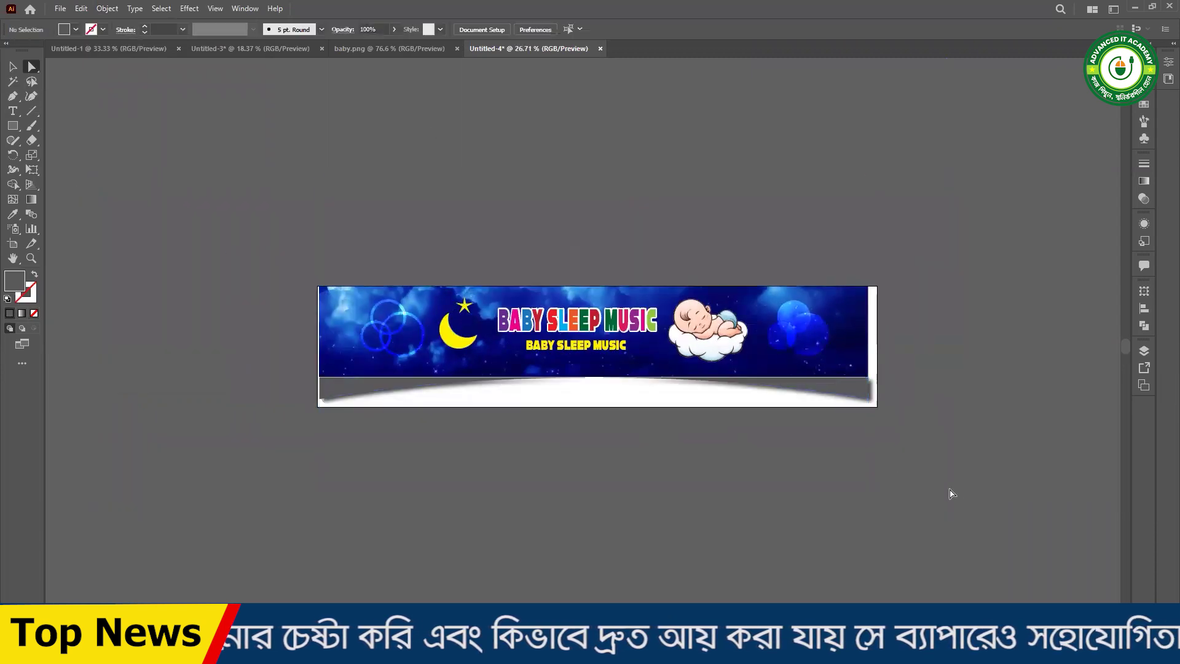
scroll(596, 443, up, 1)
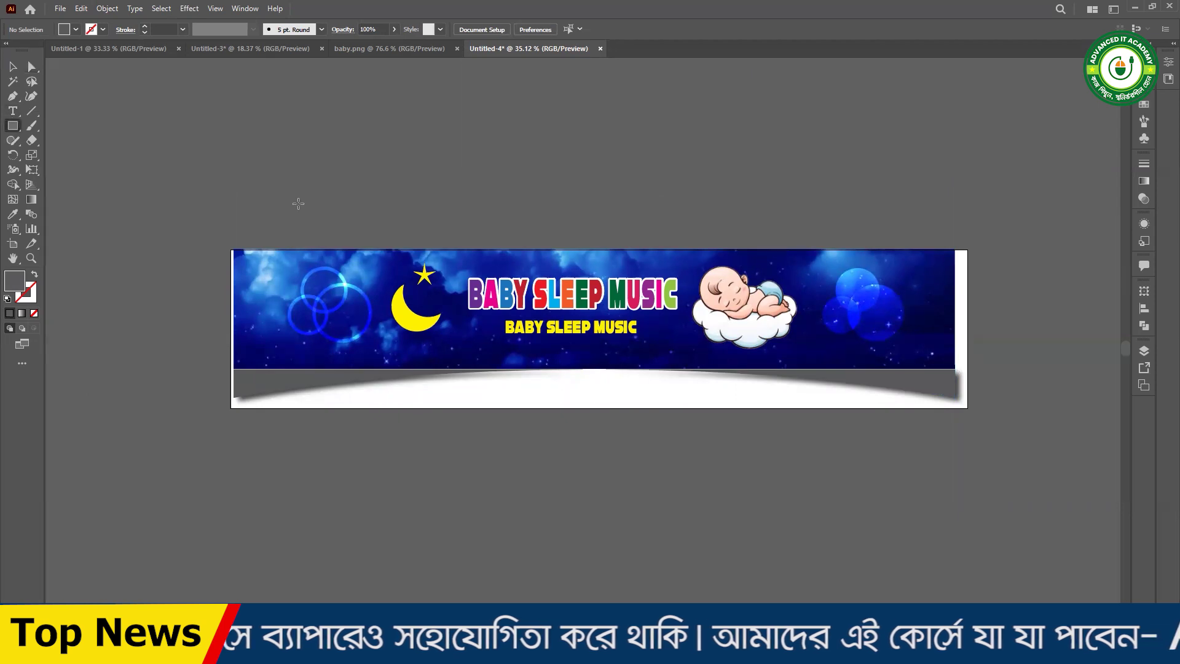
- Draw a large white rectangle covering the banner and send it to the back
drag(175, 100, 1049, 574)
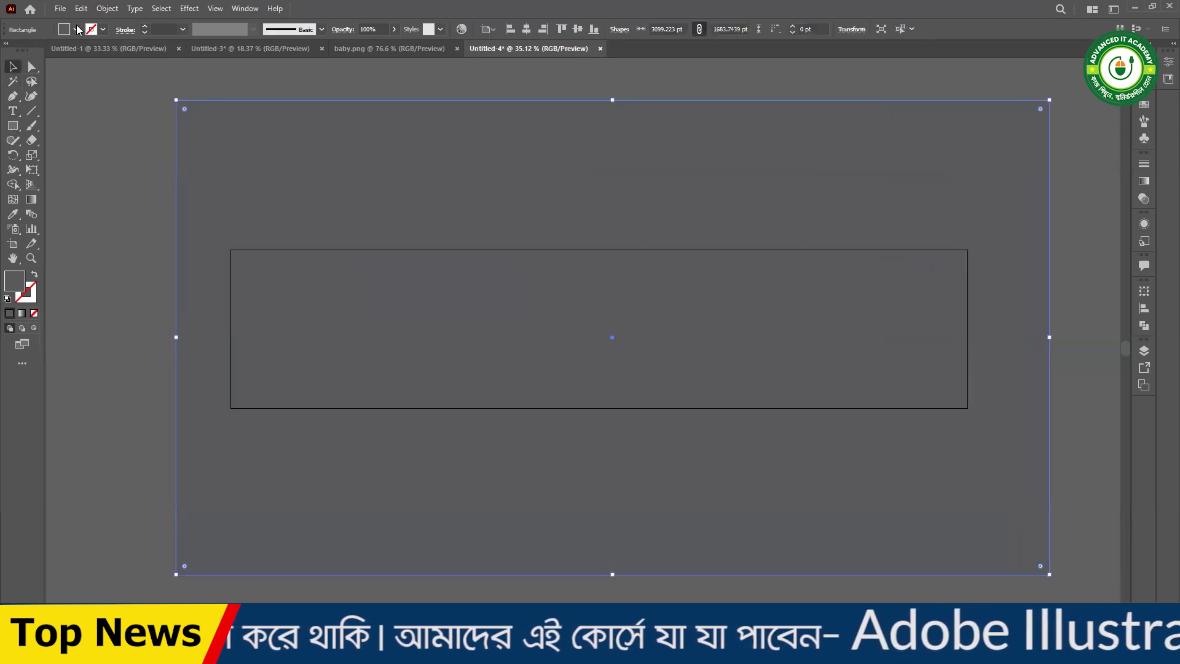
click(68, 29)
click(26, 52)
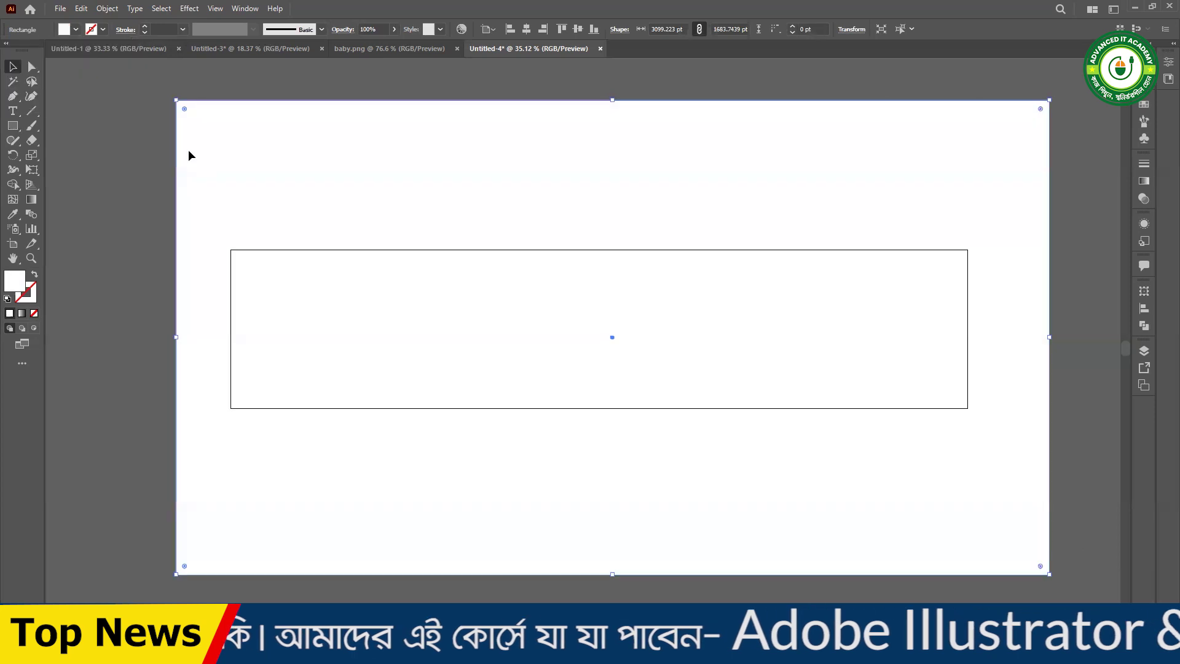
key(ctrl+shift+bracketleft)
right_click(281, 127)
click(313, 150)
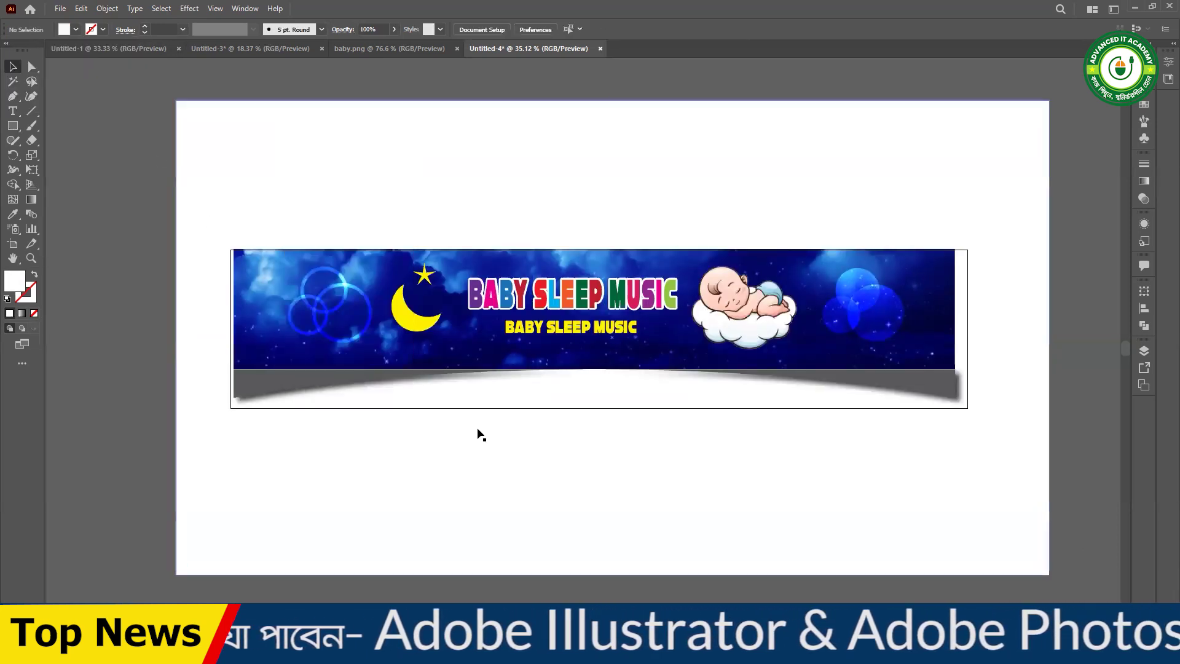
scroll(508, 401, down, 2)
click(425, 237)
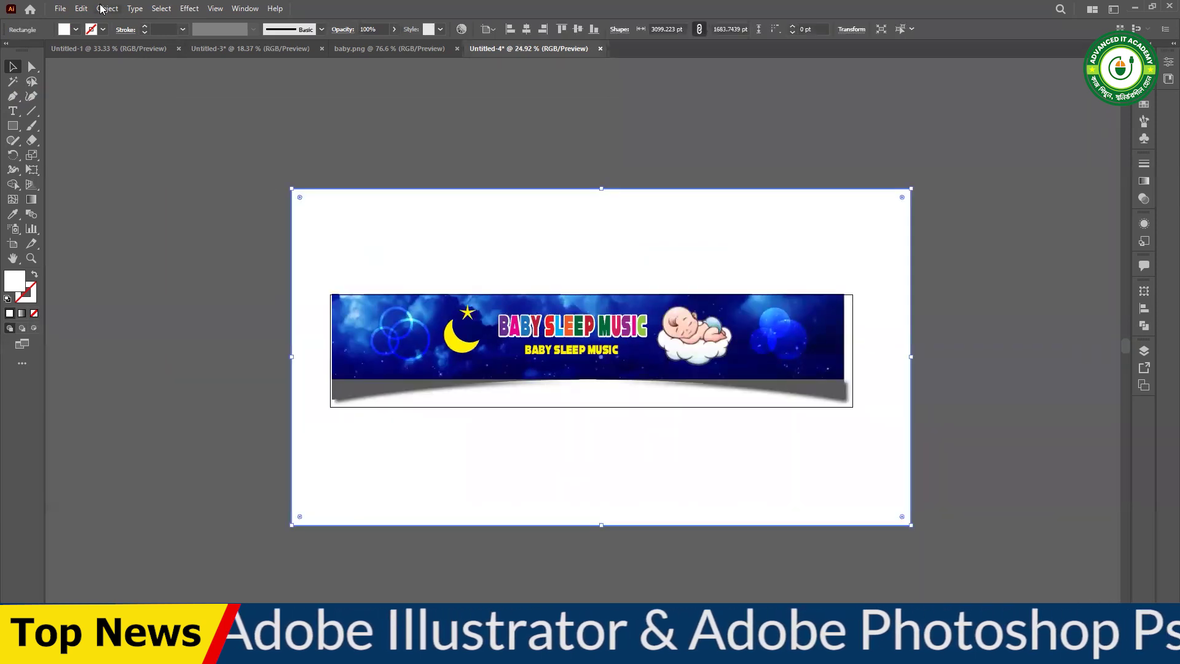
- Fit the artboard to the white backdrop rectangle and check the right-hand shadow ribbon piece
click(107, 8)
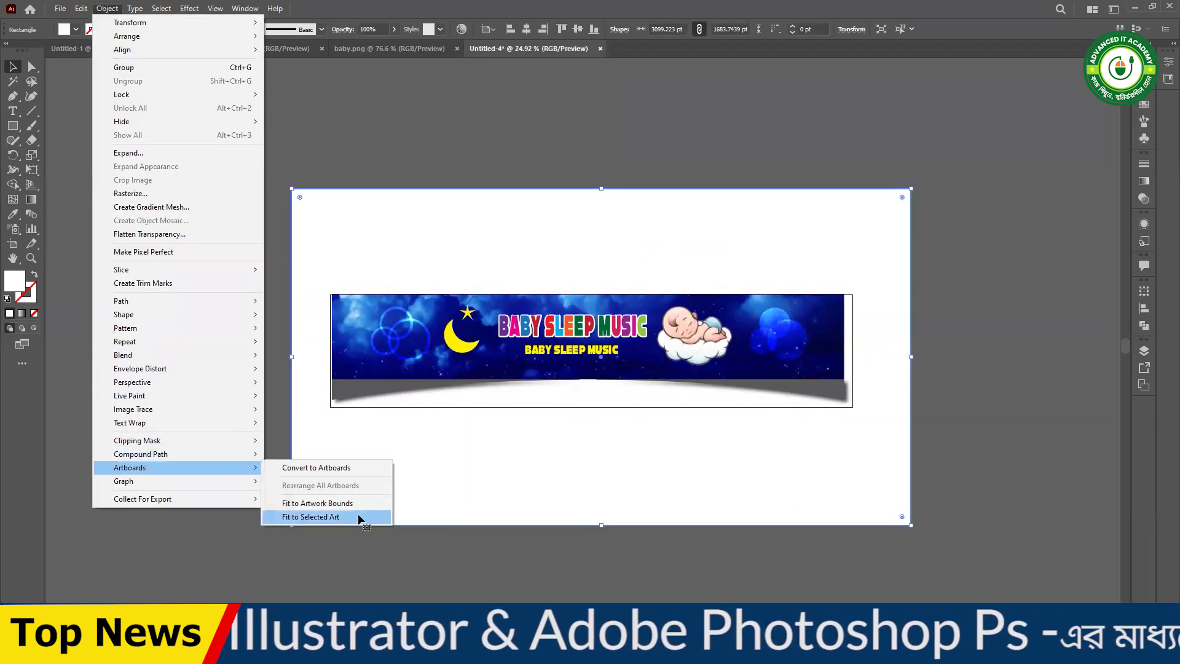
mouse_move(130, 467)
click(305, 516)
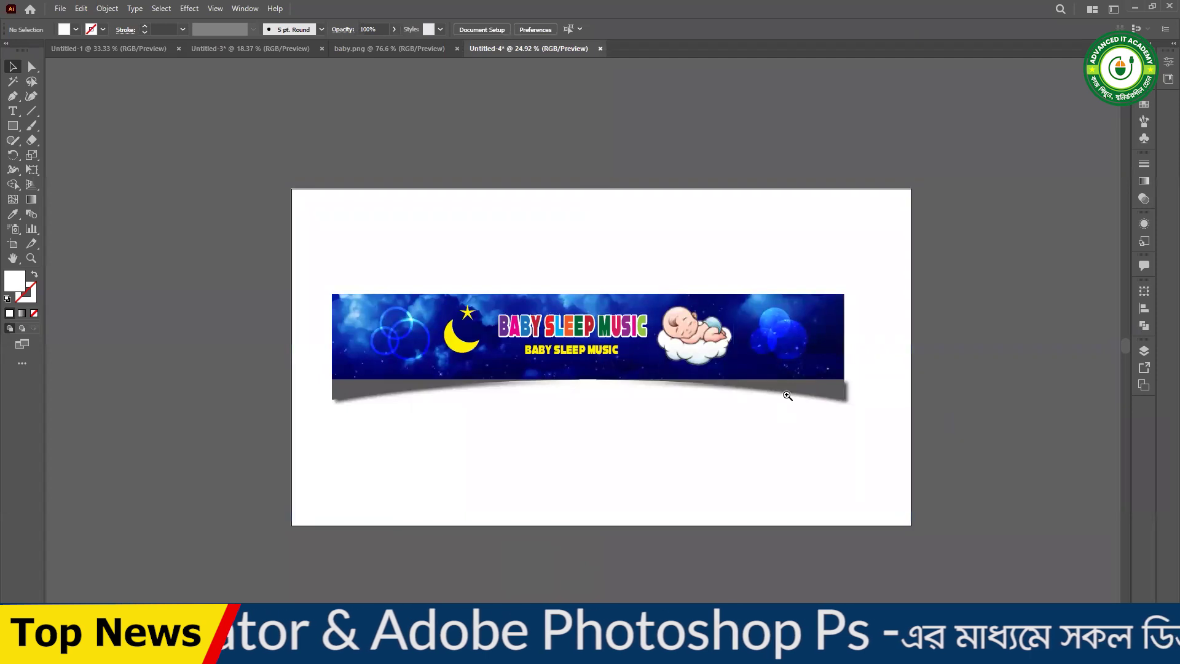
scroll(782, 399, up, 1)
click(843, 395)
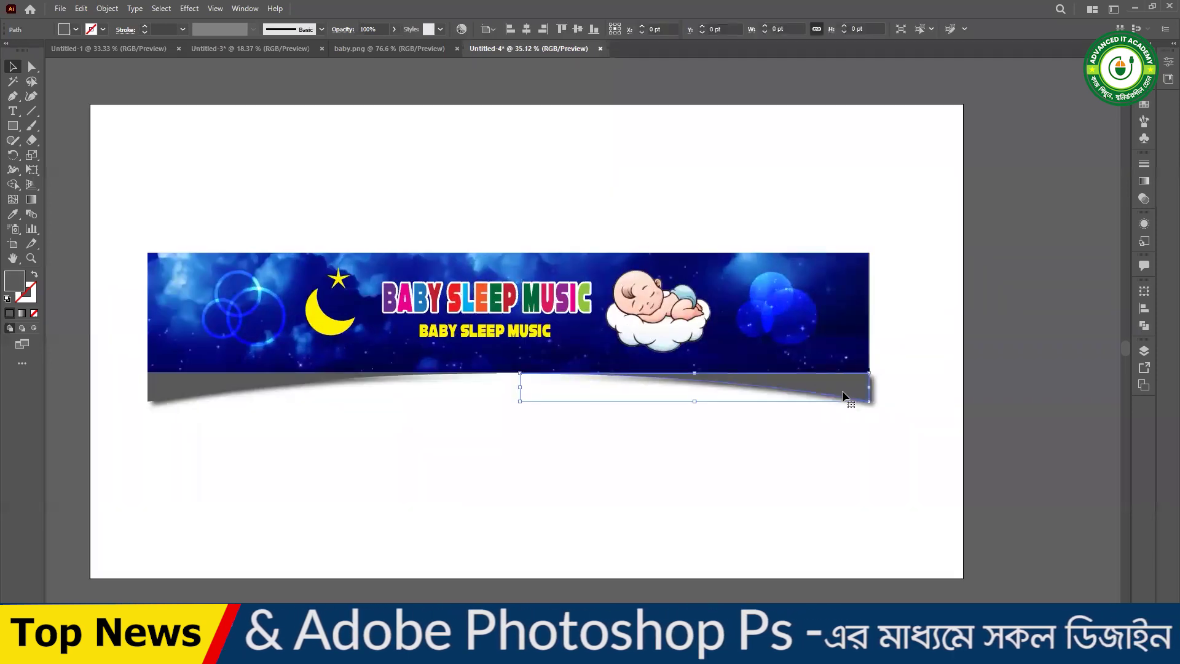
click(1013, 435)
scroll(416, 466, down, 1)
scroll(469, 426, down, 1)
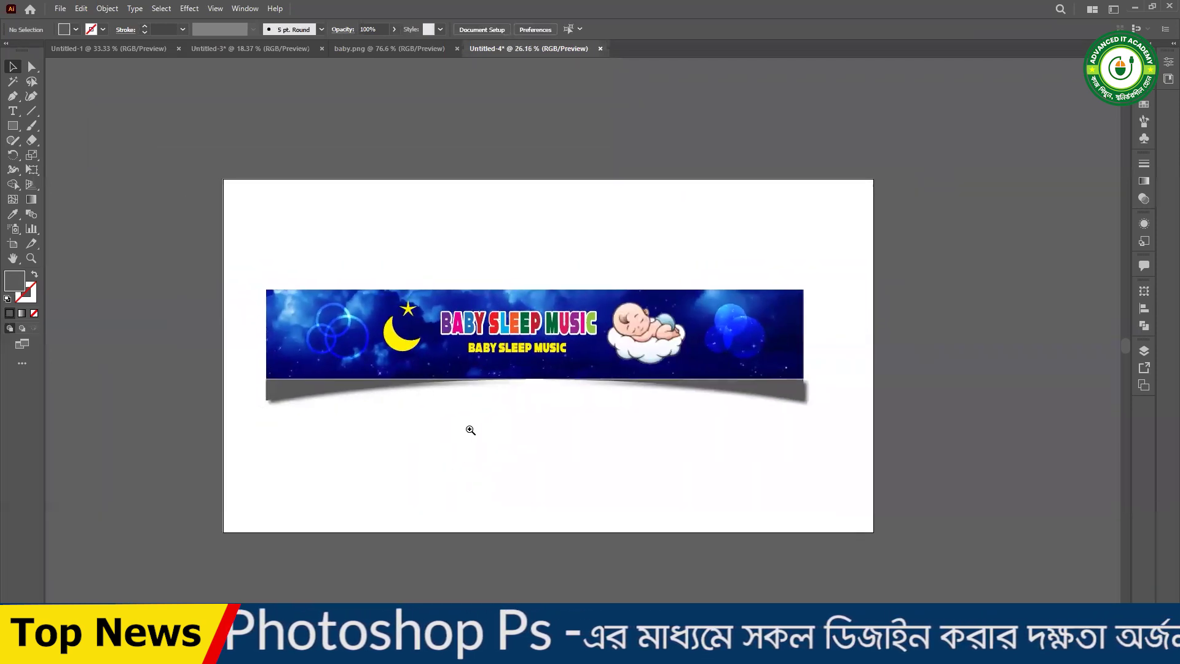
scroll(500, 432, up, 2)
scroll(494, 427, up, 1)
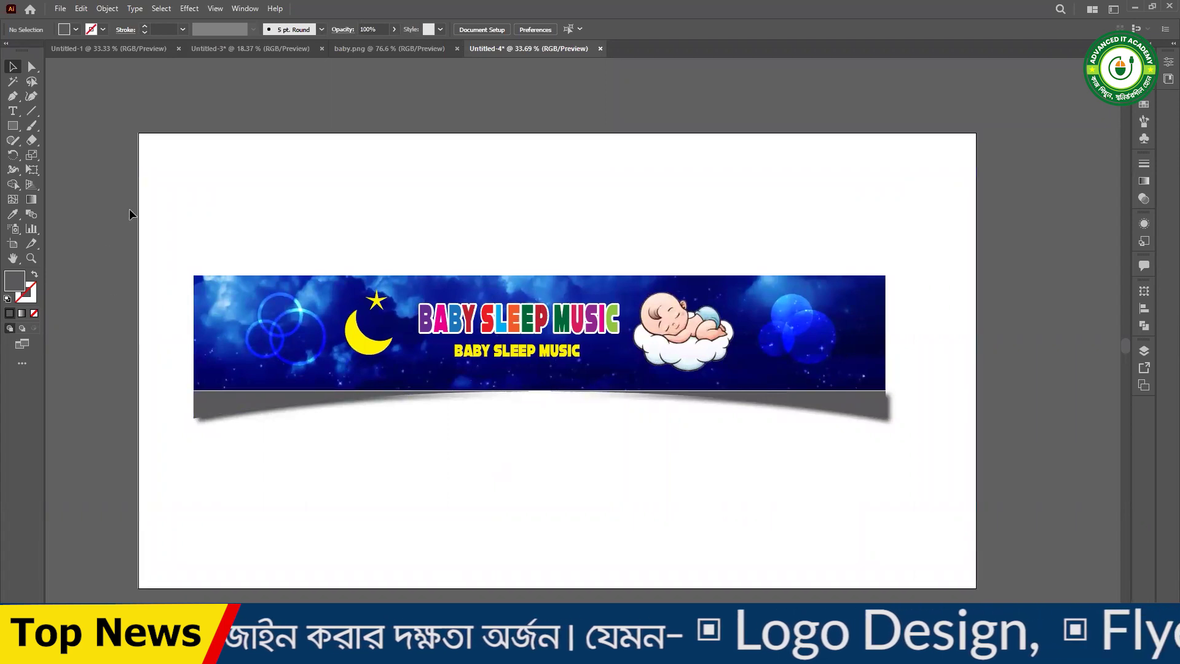
- Select every piece of banner artwork, trying marquee drags before settling on Ctrl+A
key(ctrl+a)
click(1023, 418)
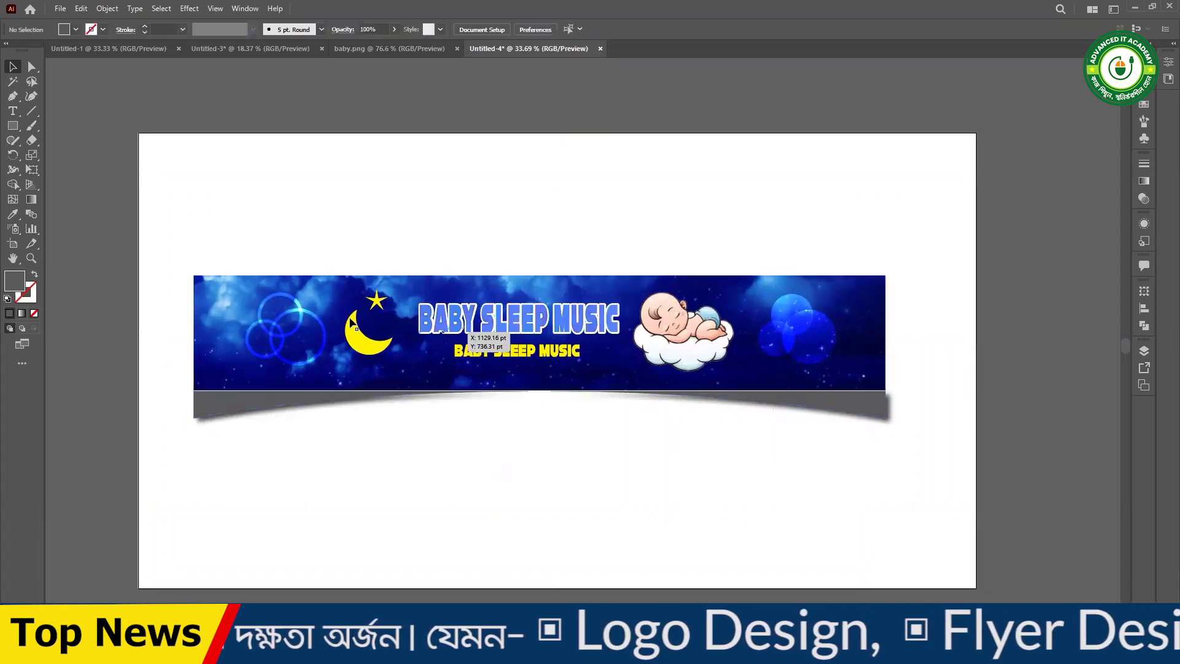
drag(105, 203, 938, 499)
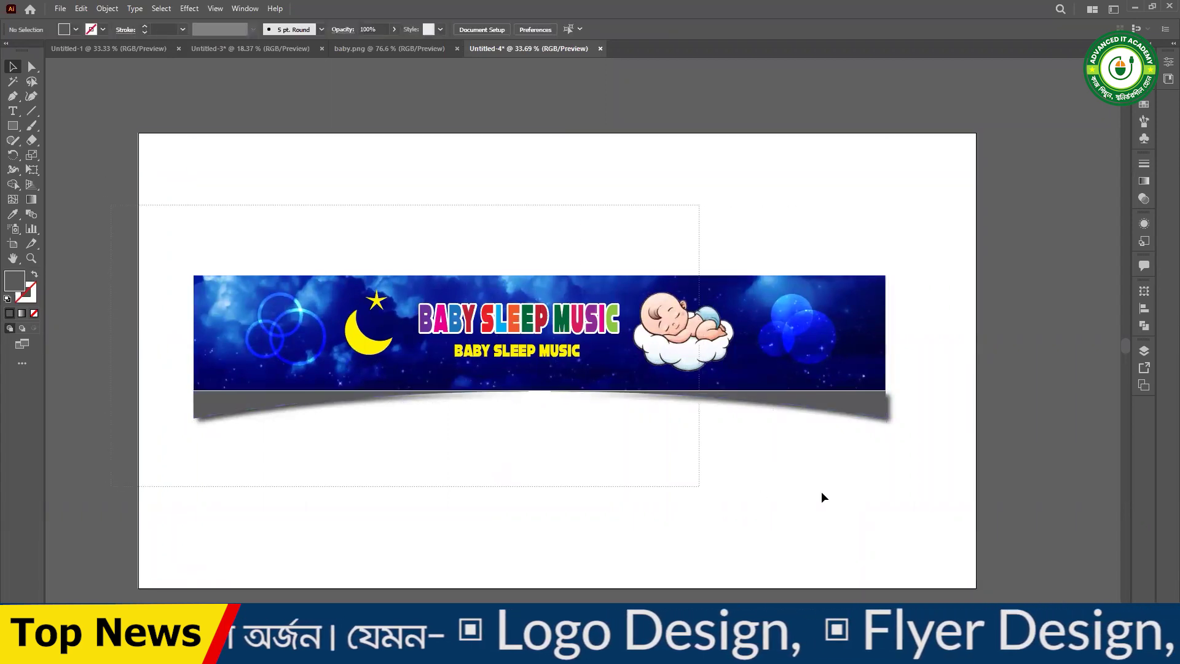
click(1006, 366)
drag(84, 160, 1059, 521)
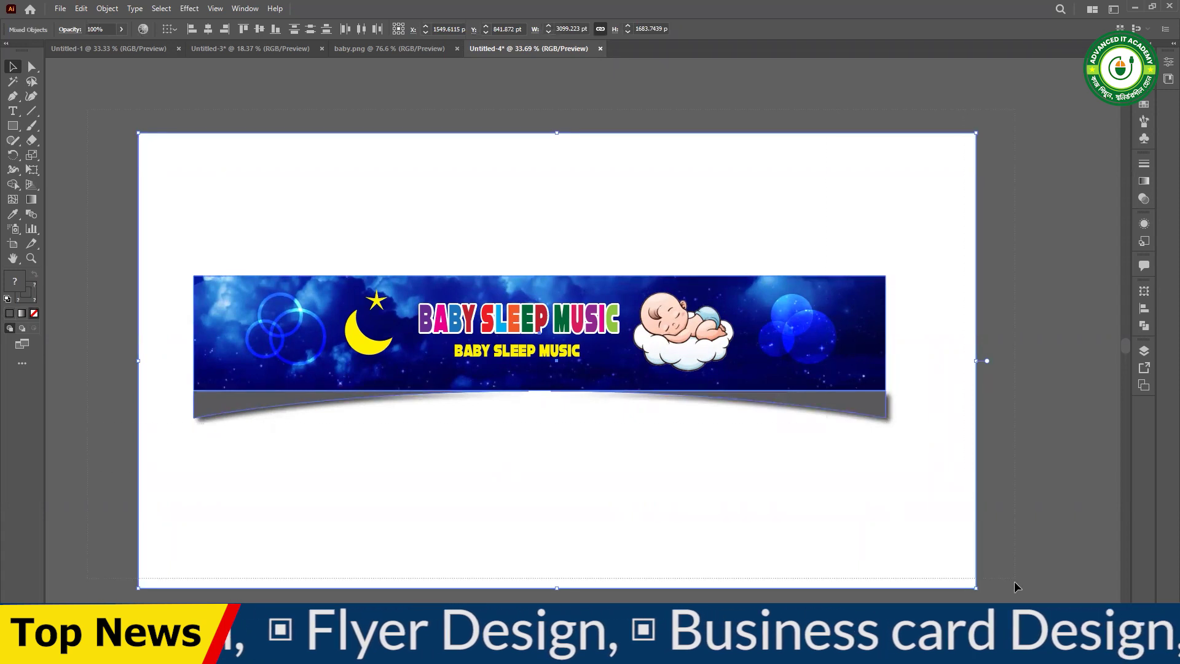
click(1030, 463)
key(ctrl+a)
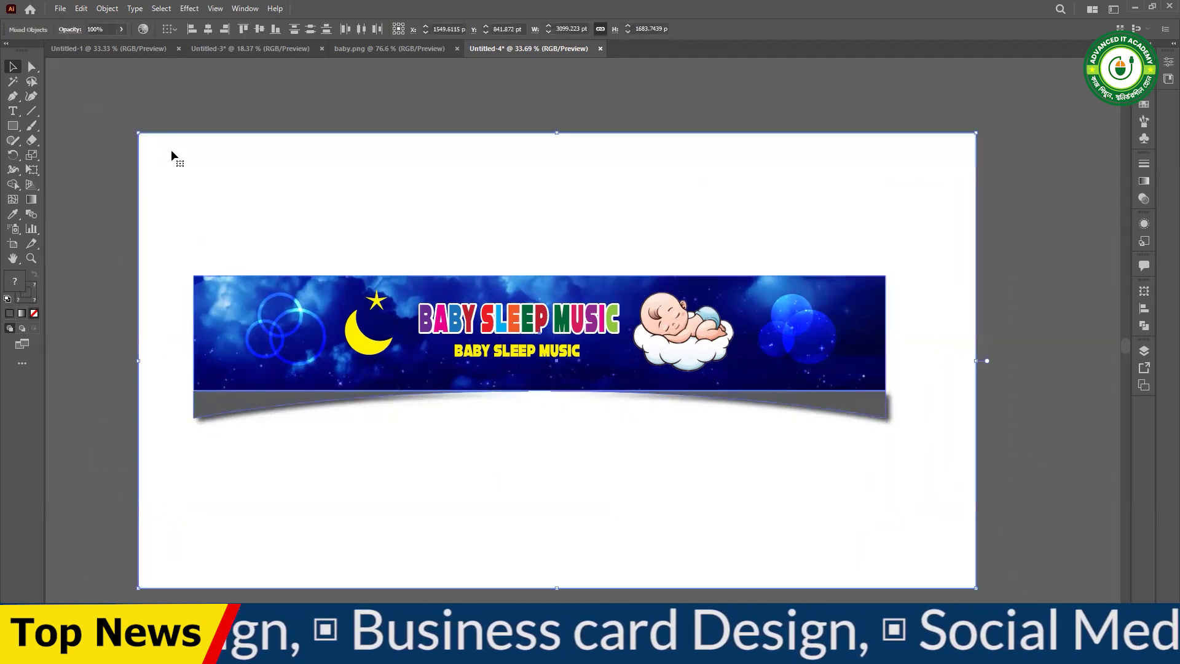
- Start Export As, then create and open a 'New folder' inside The Glow up
click(61, 9)
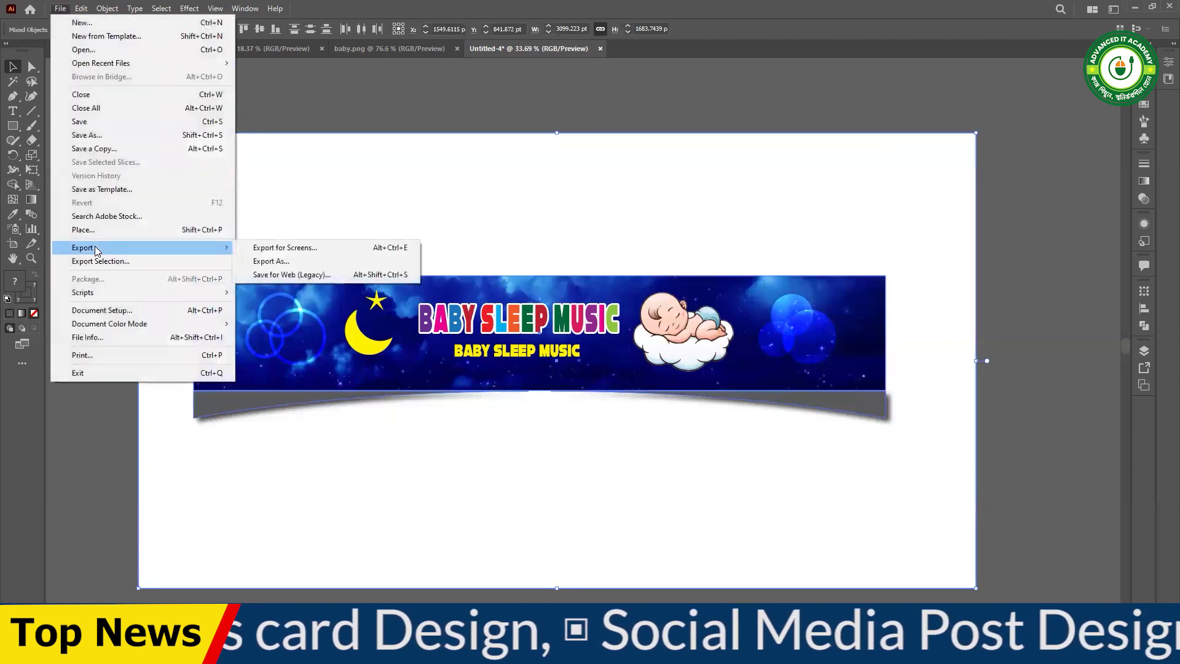
click(296, 261)
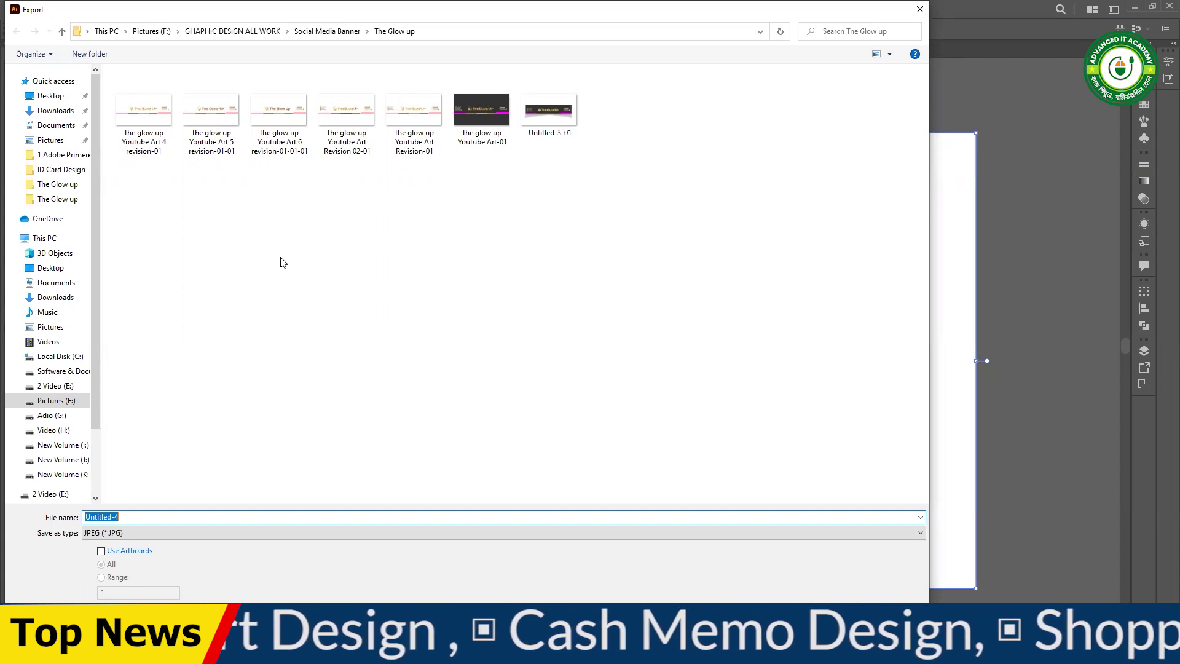
right_click(276, 267)
mouse_move(306, 379)
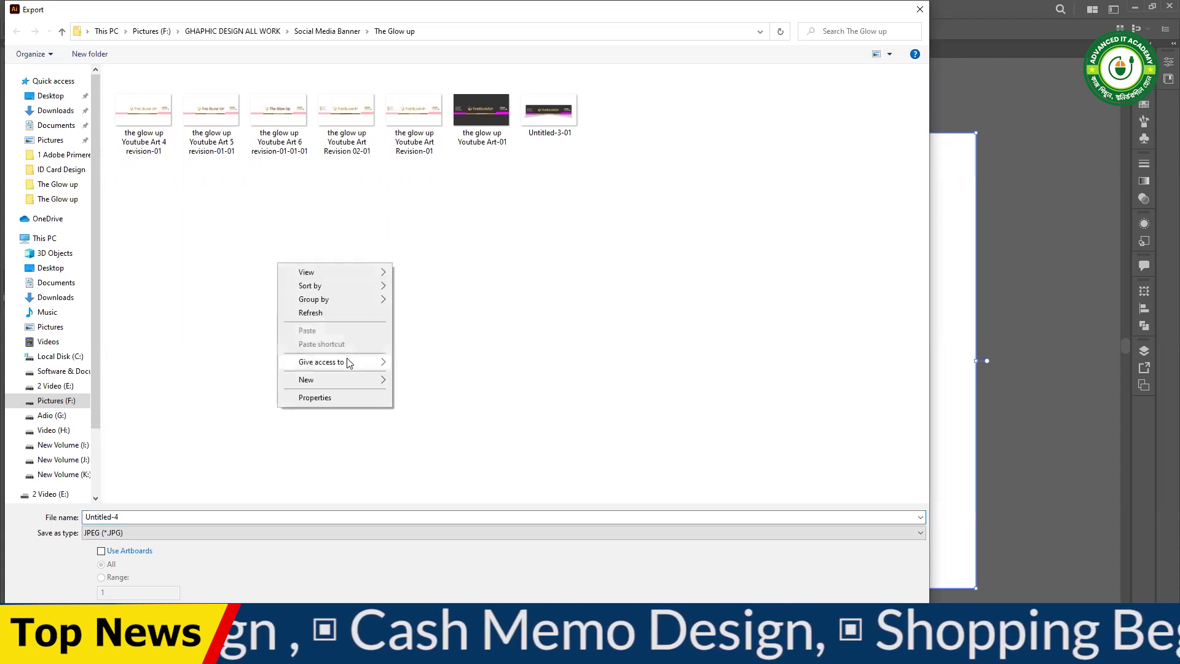
click(460, 381)
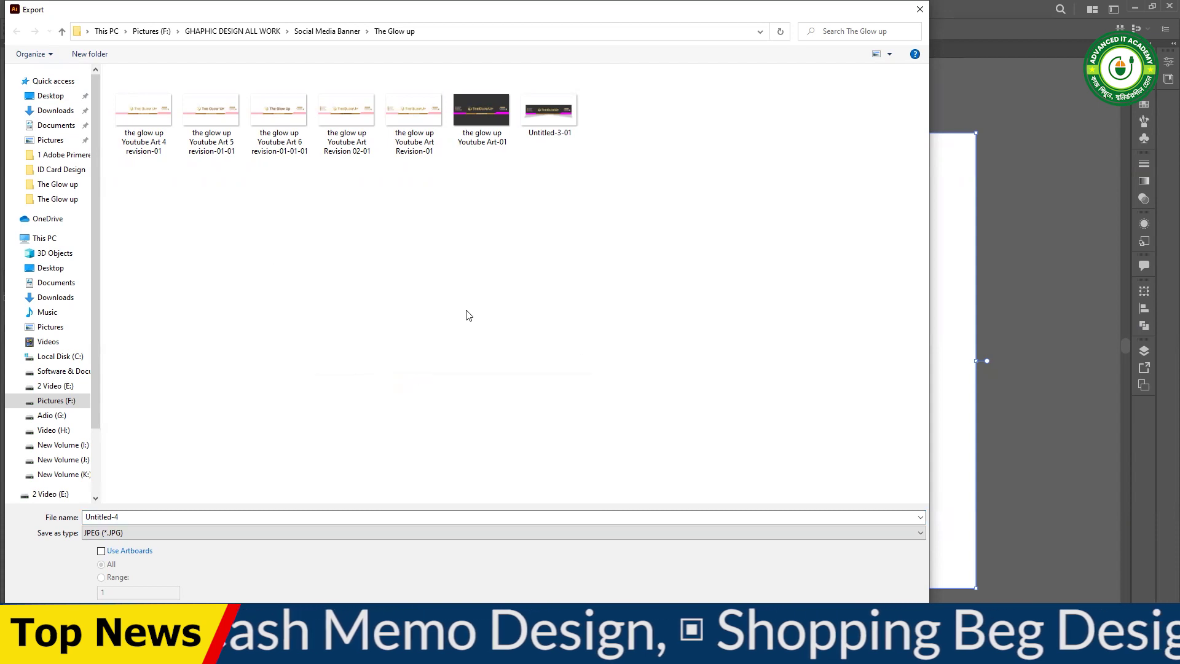
key(Return)
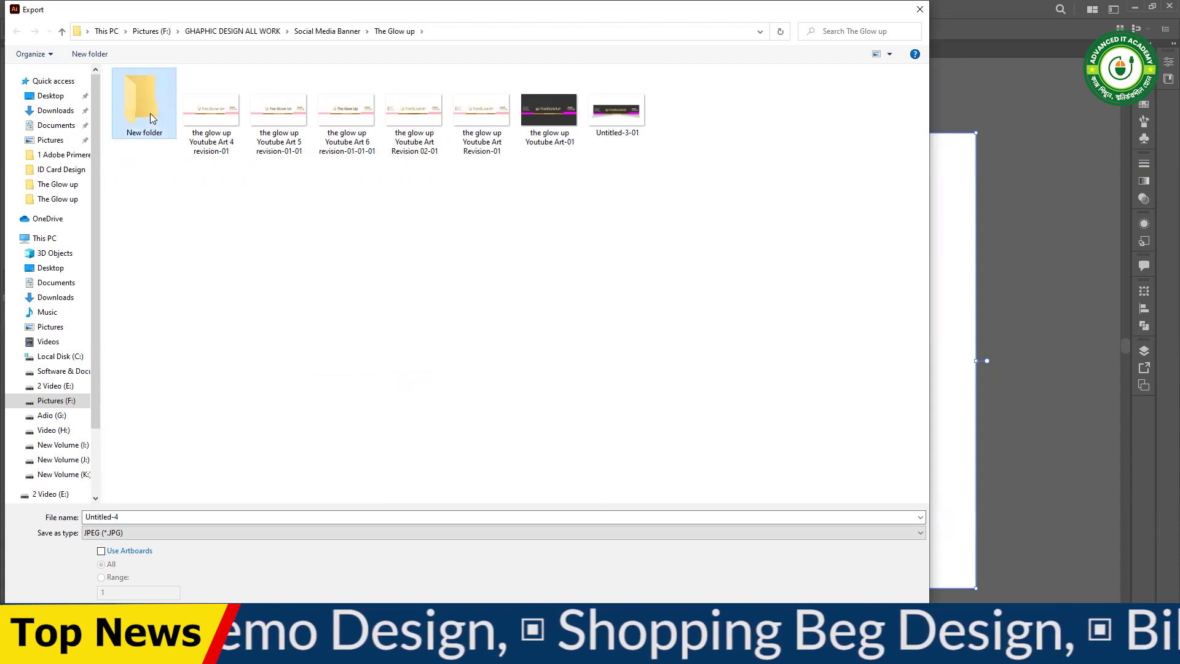
double_click(151, 102)
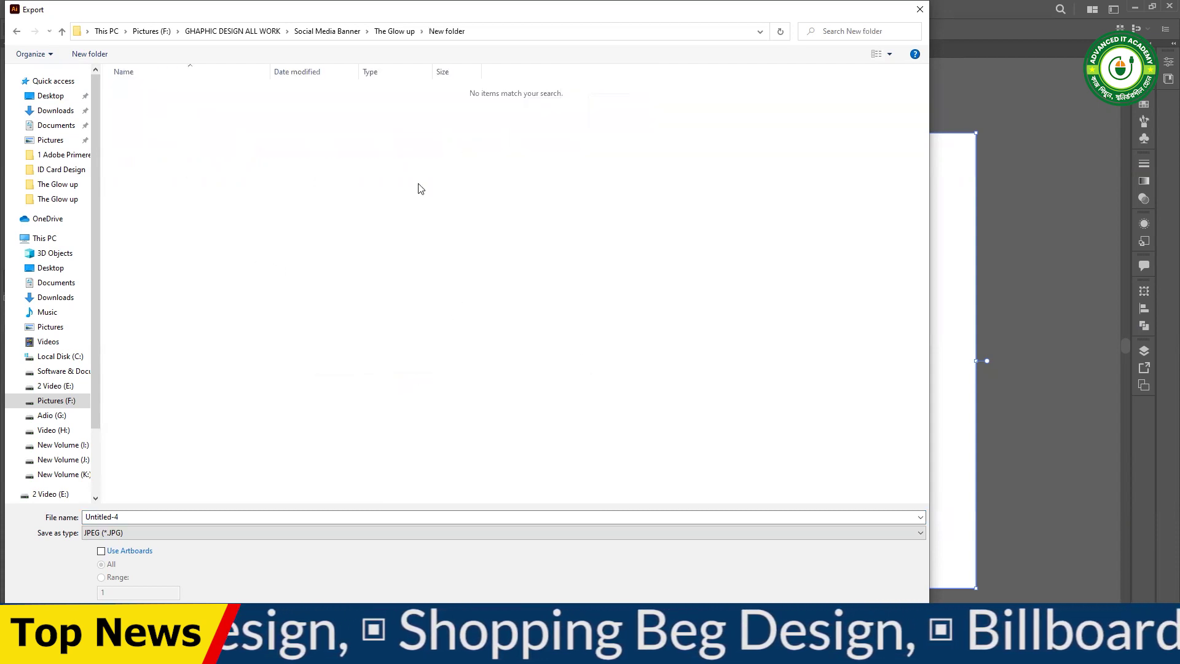
- Name the export 'youtube channel art' and enable Use Artboards
click(189, 517)
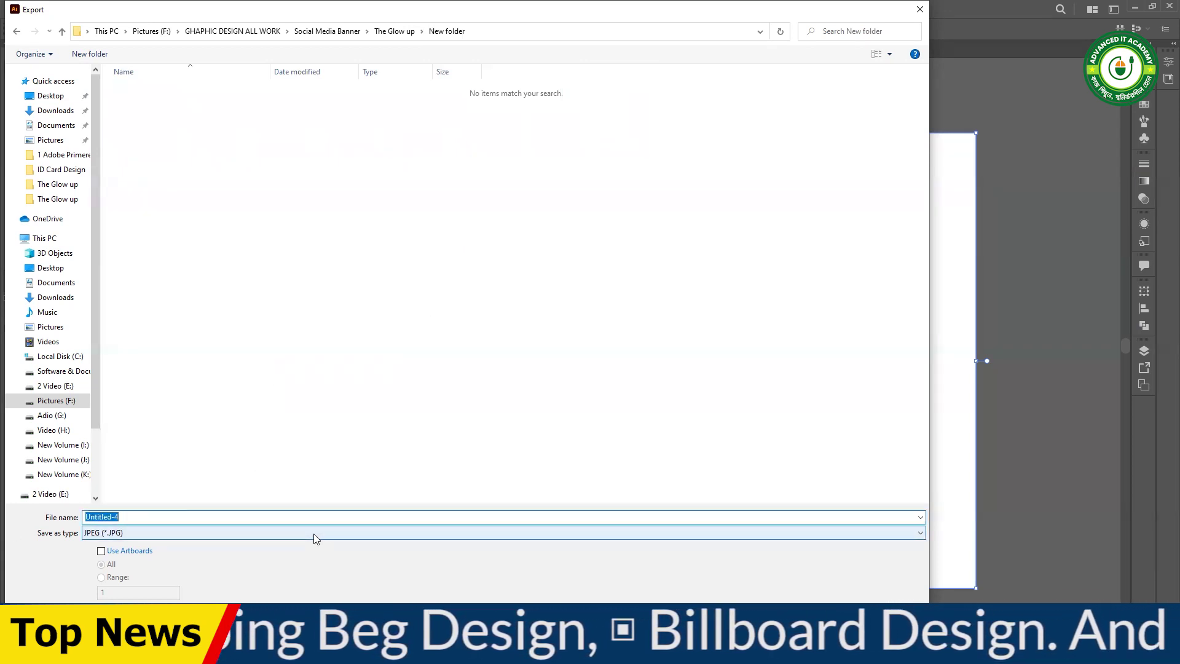
text(youtub)
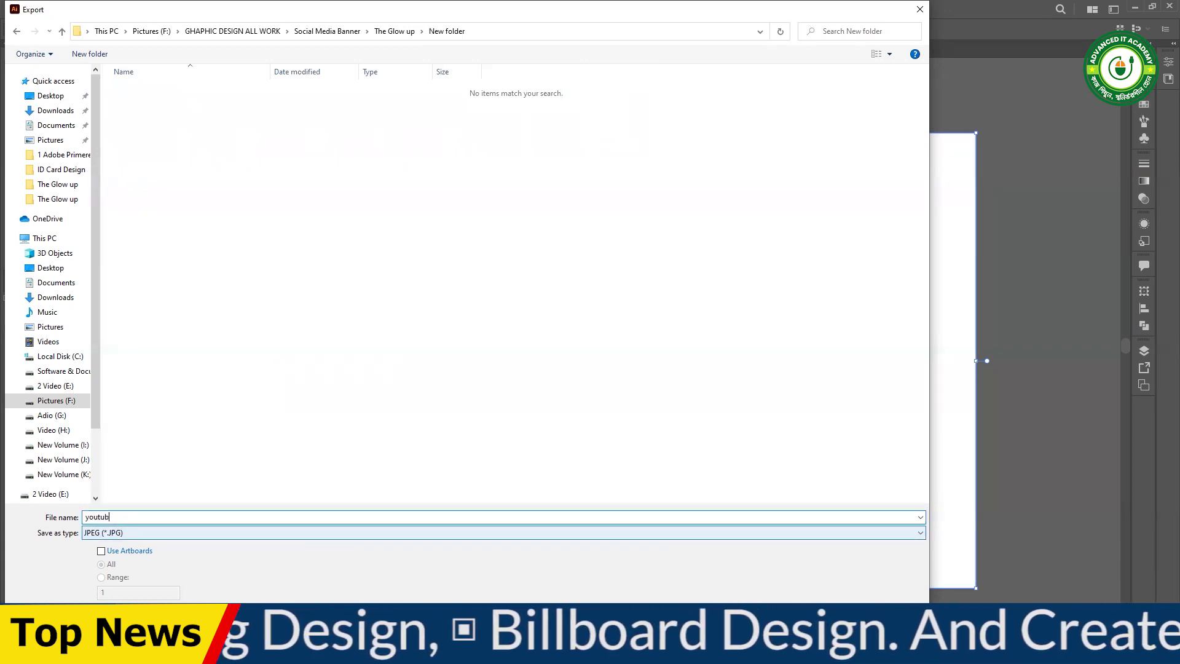
text(e channe)
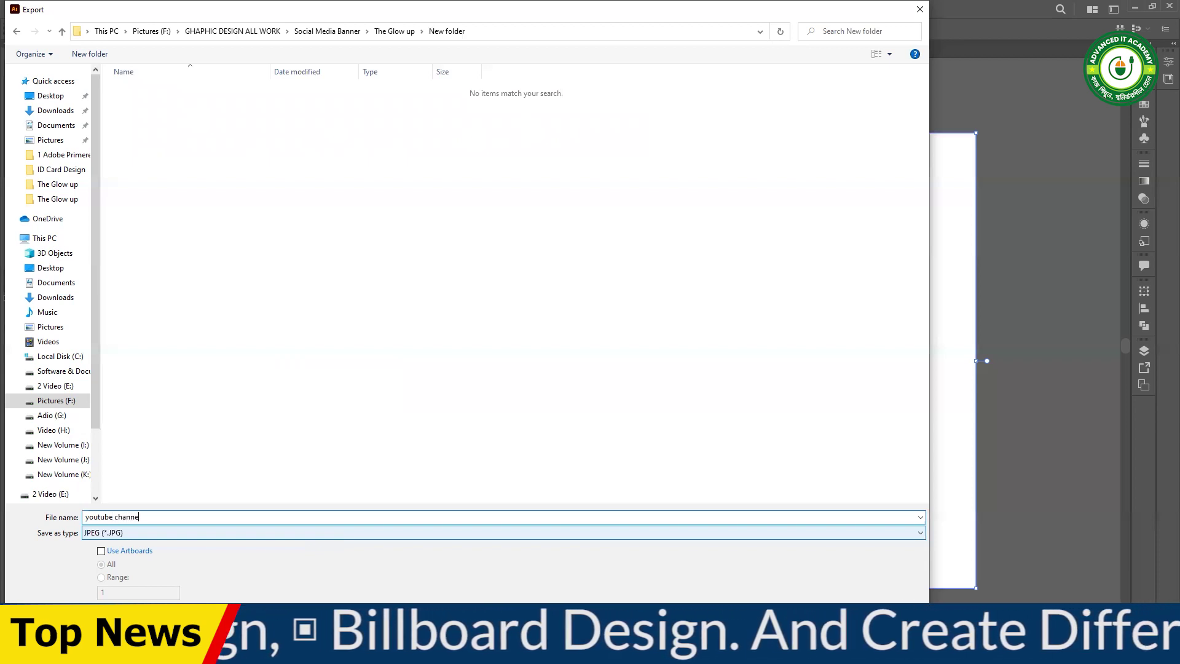
text(l art)
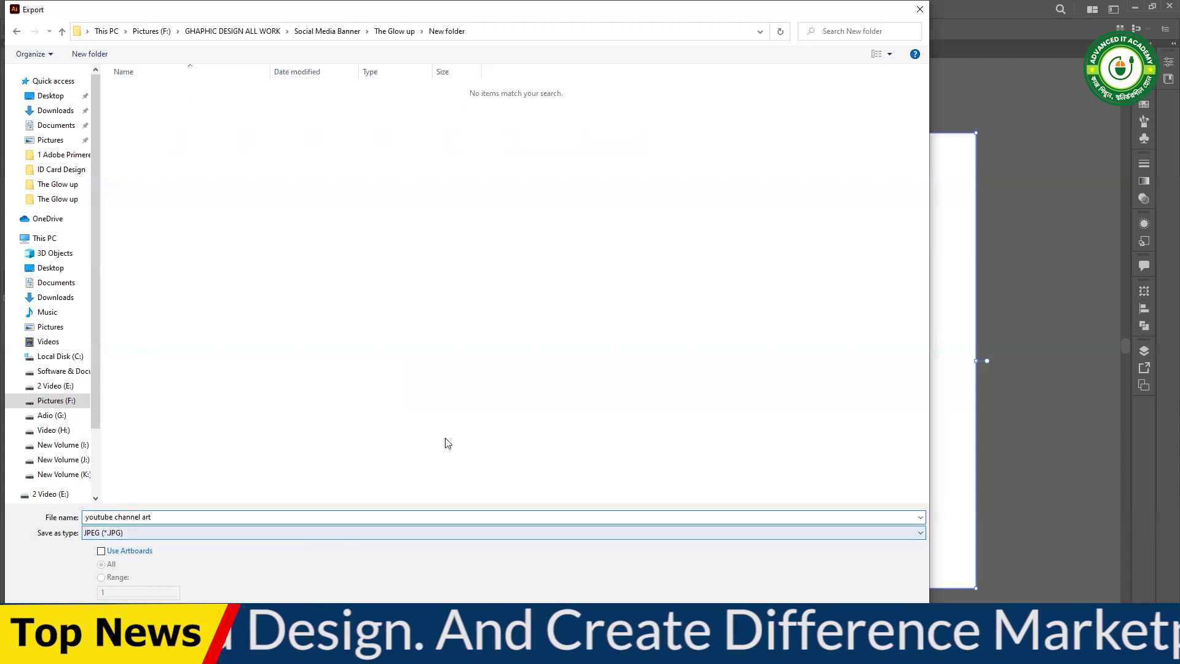
click(101, 551)
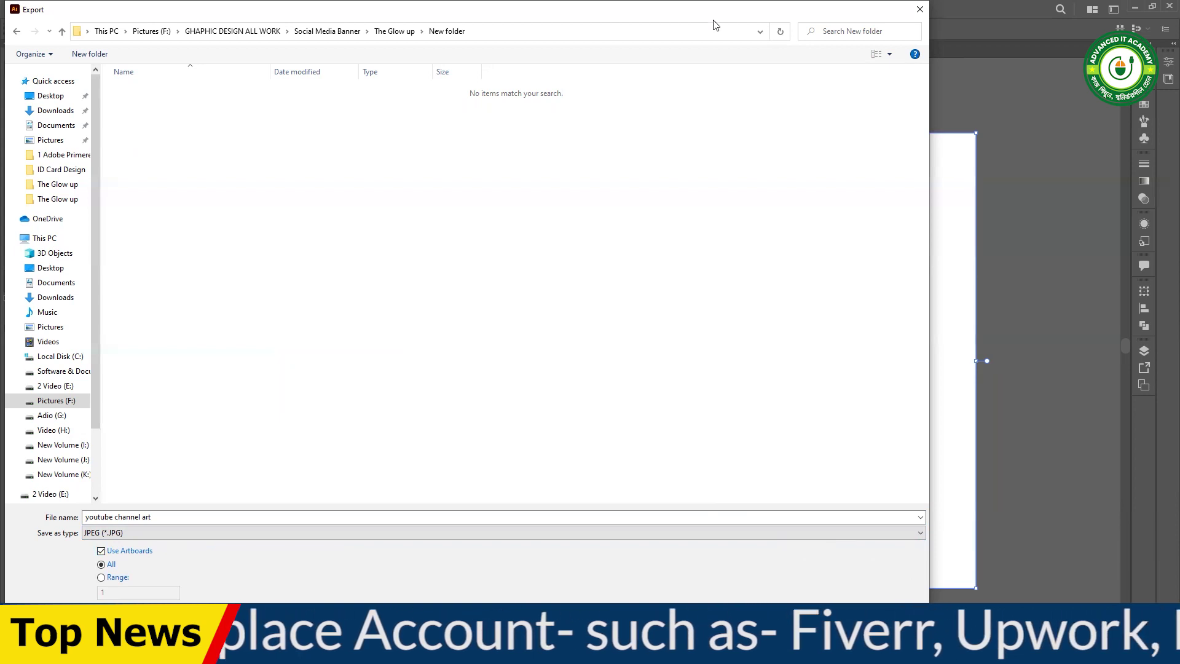
drag(715, 9, 897, 10)
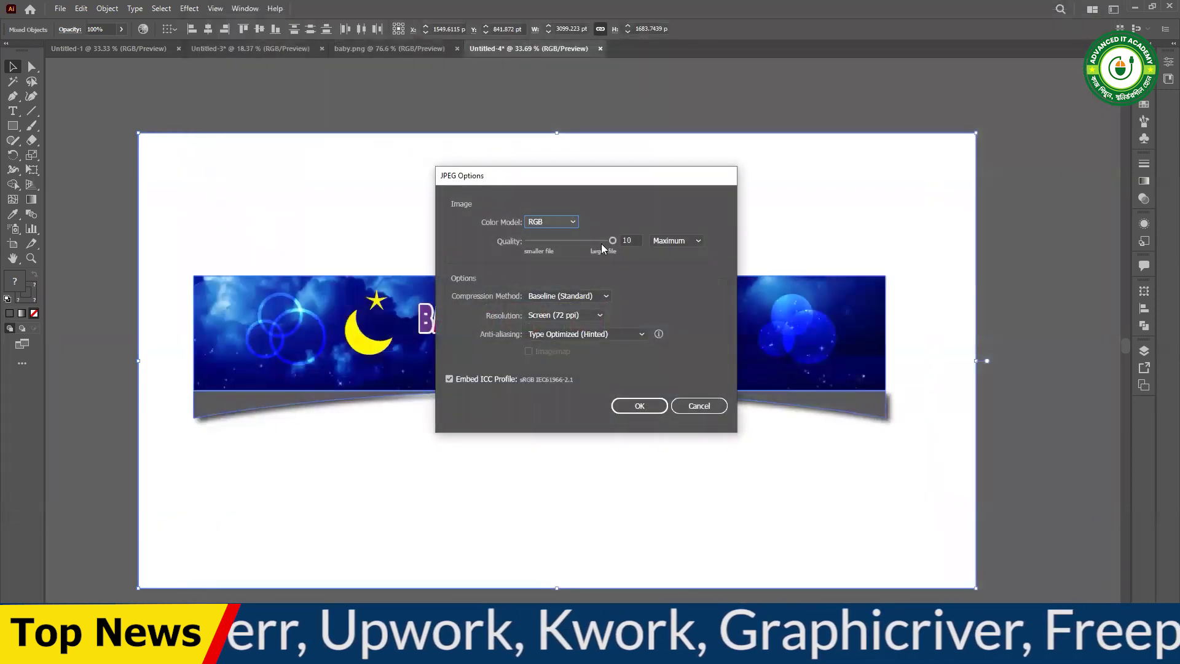
- Set JPEG options to High (300 ppi), RGB colour and Maximum quality, then confirm
click(583, 319)
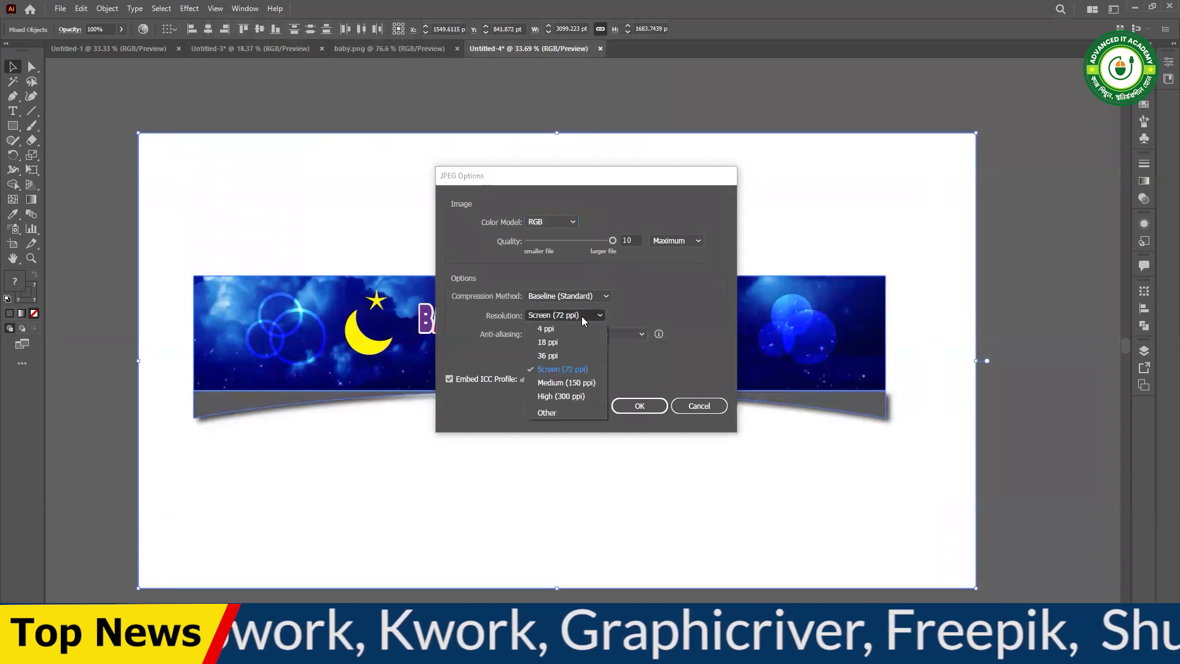
click(576, 397)
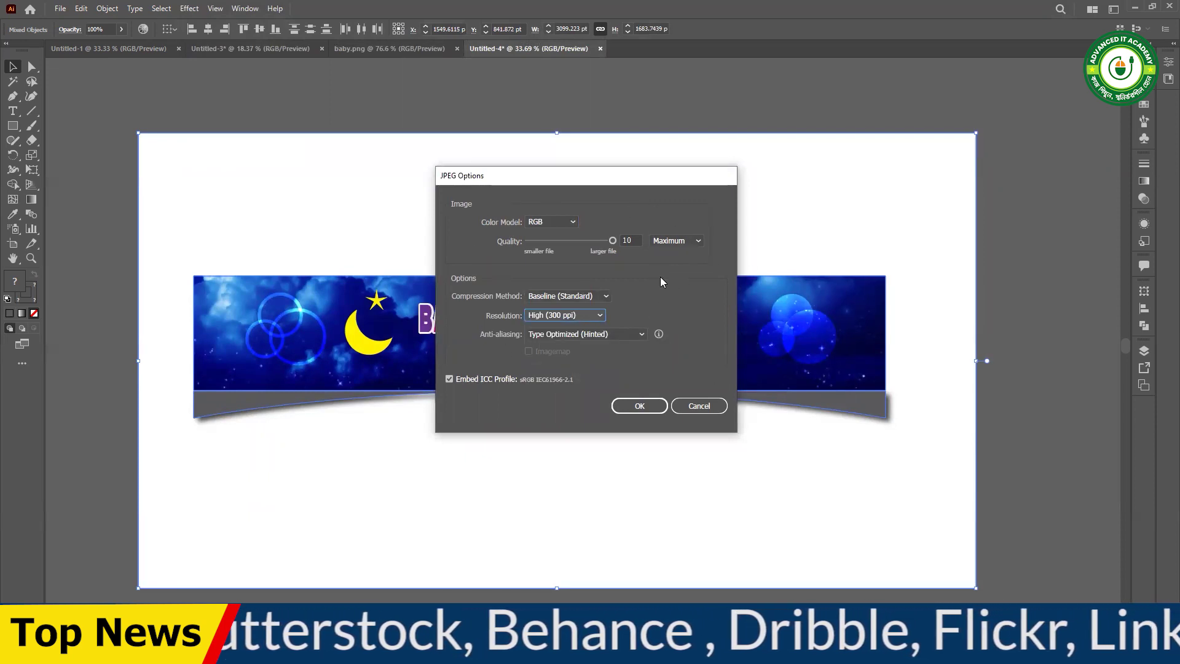
click(571, 222)
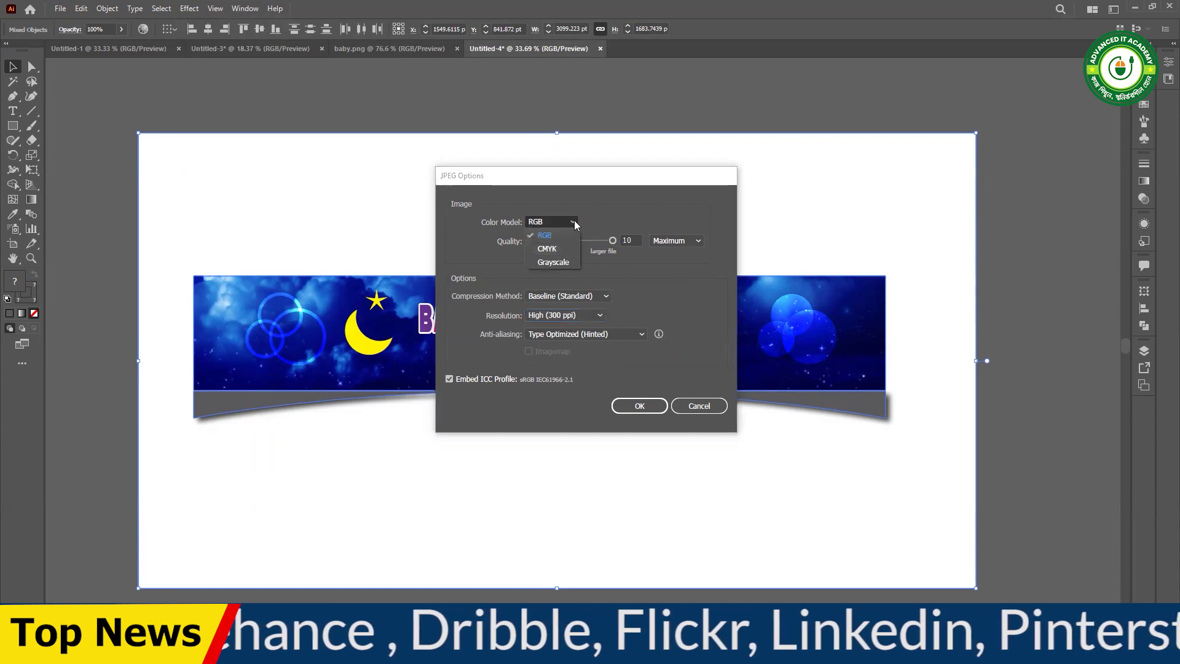
click(574, 223)
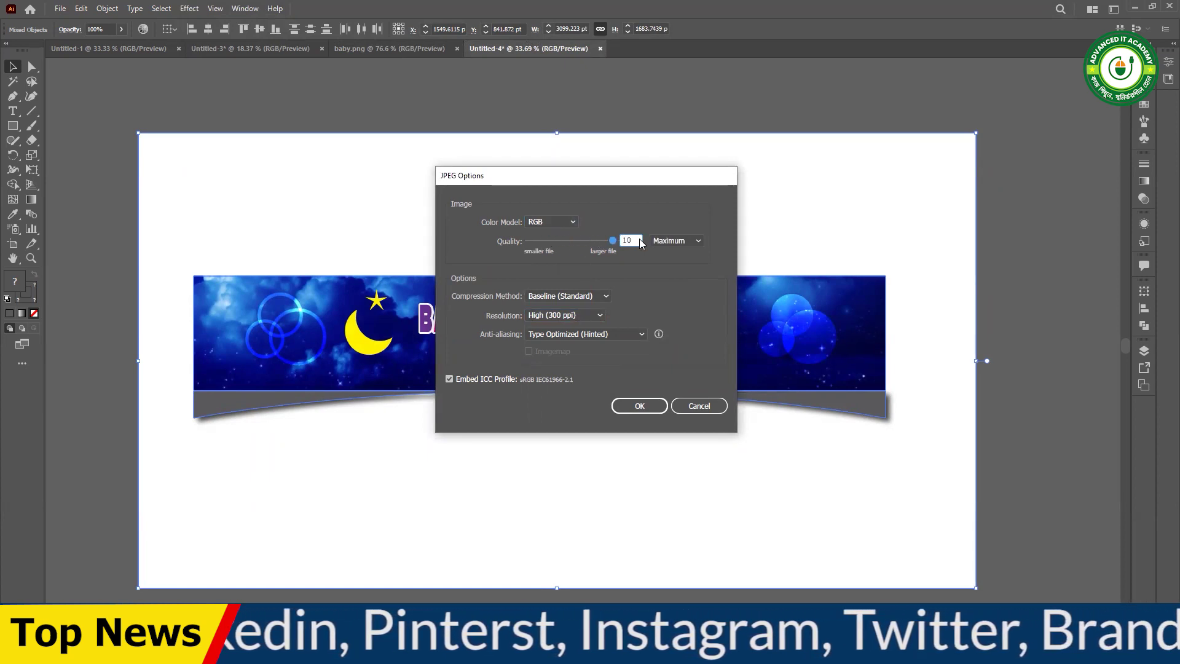
click(699, 241)
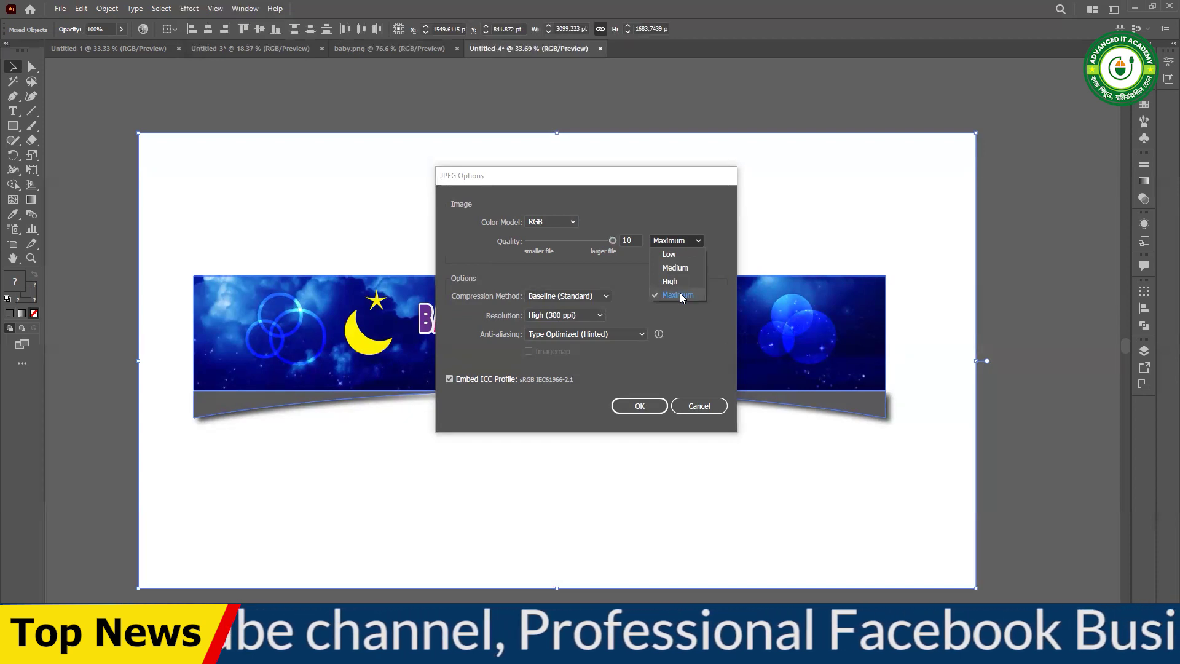
click(680, 294)
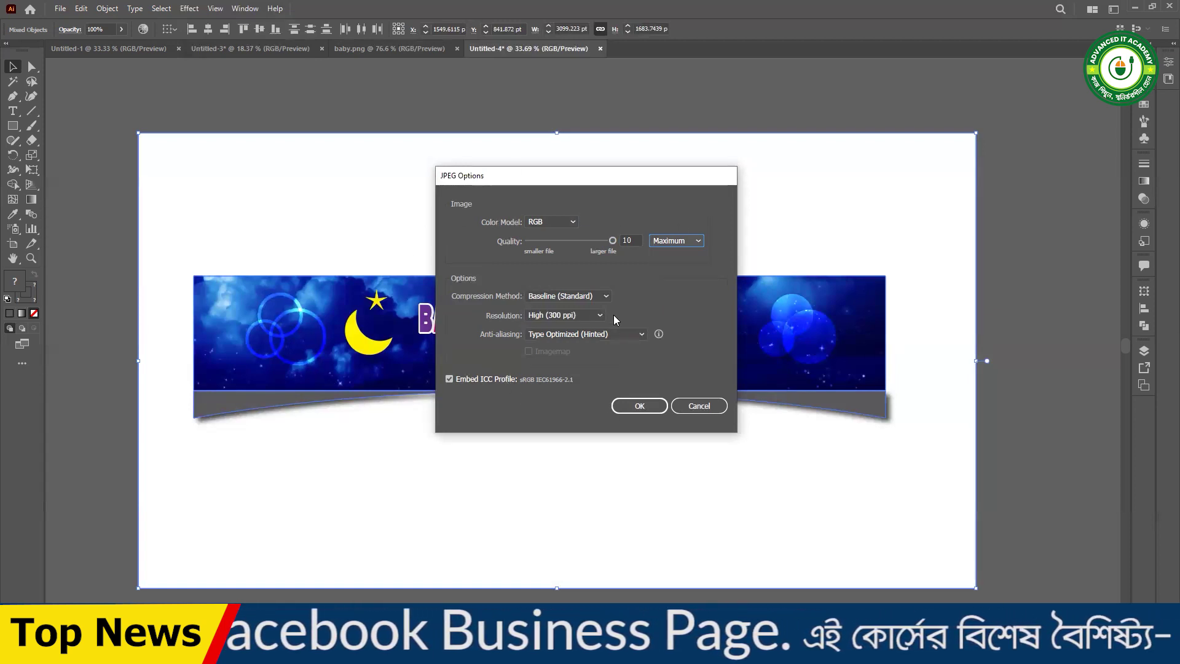
click(636, 406)
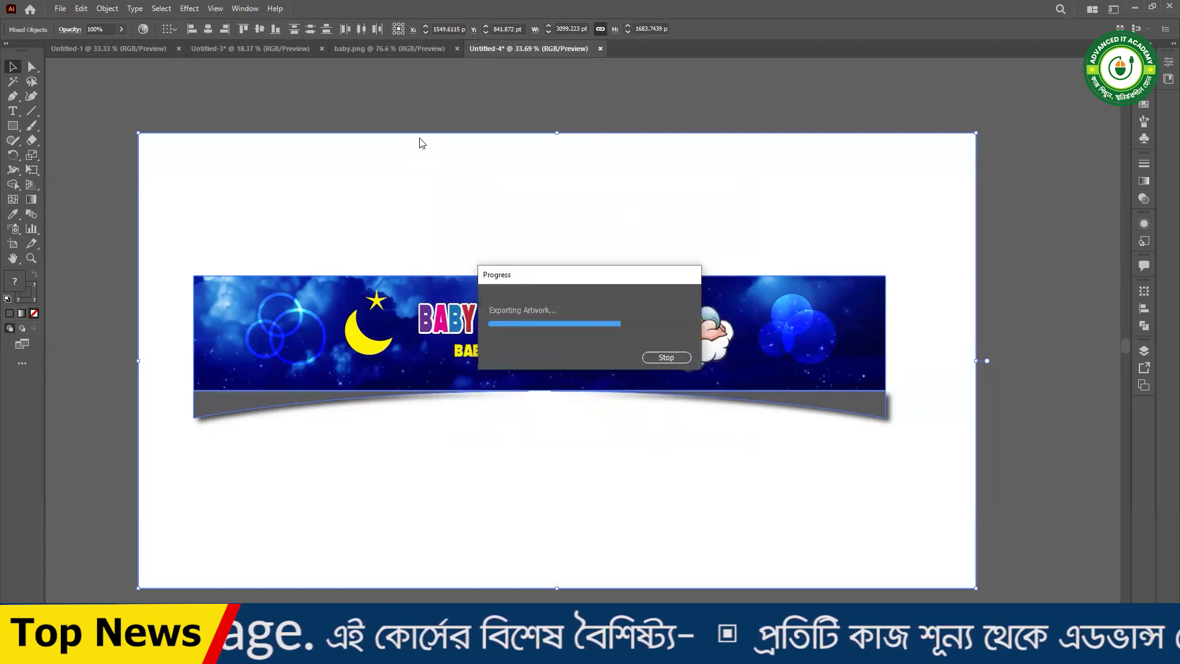
- Reselect the banner artwork with a marquee, then switch to the Untitled-1 document
click(644, 94)
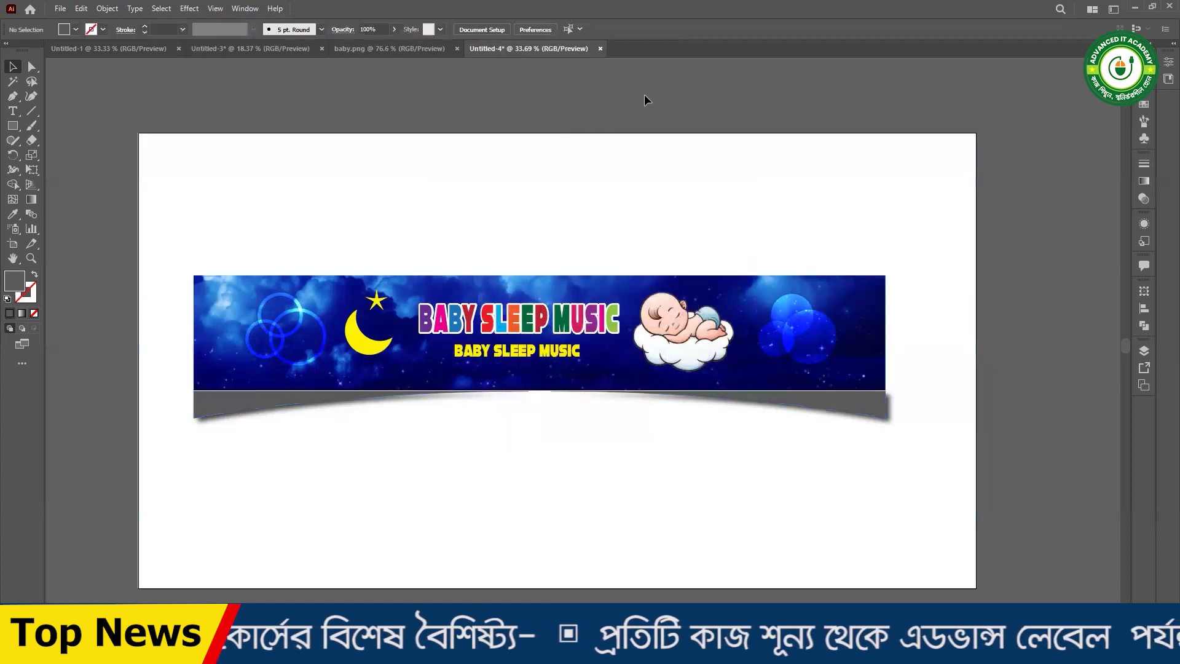
drag(96, 91, 990, 562)
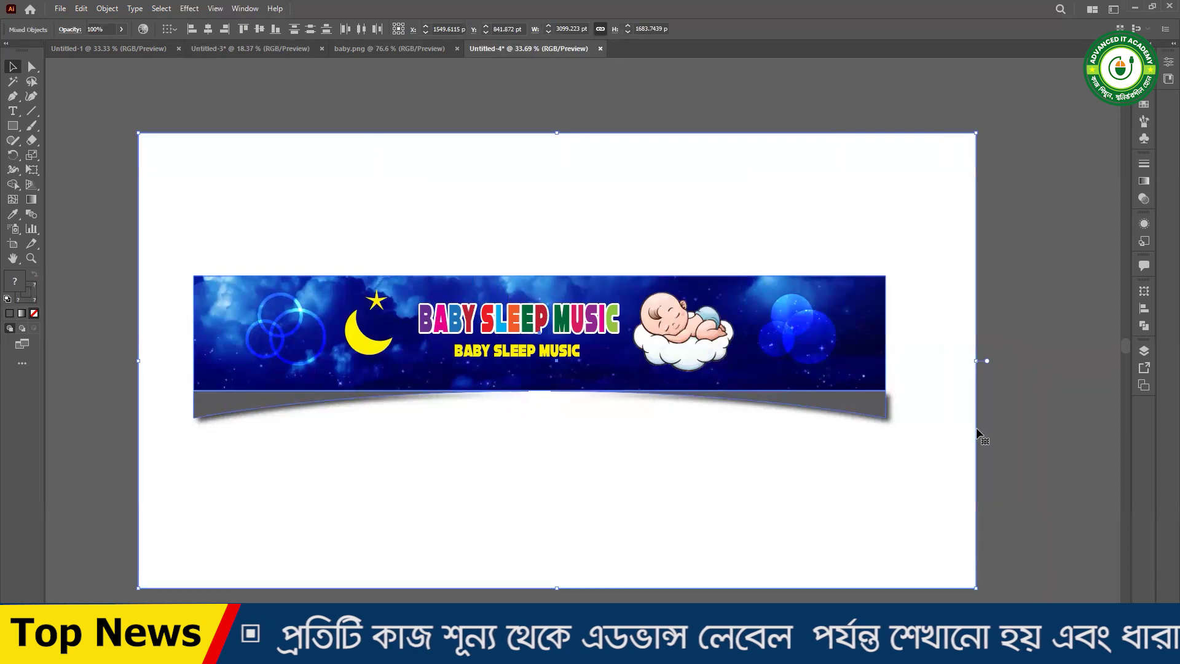
drag(100, 111, 990, 522)
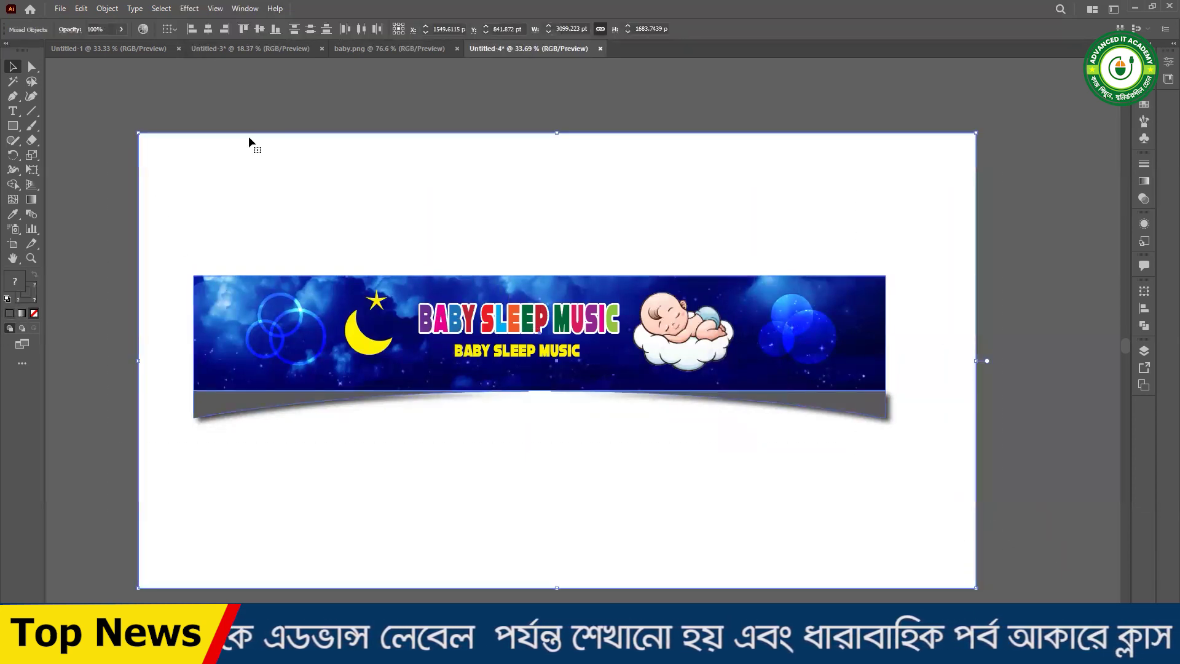
click(107, 48)
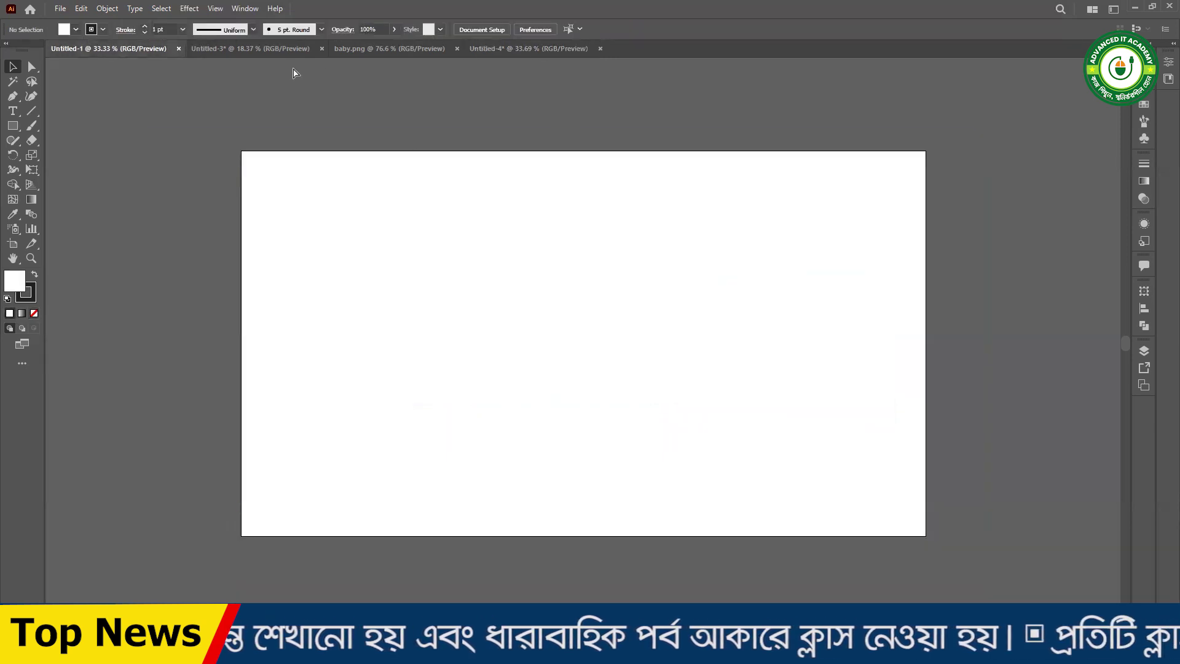
- Switch to Untitled-3 and undo to restore the banner's earlier layout
click(205, 48)
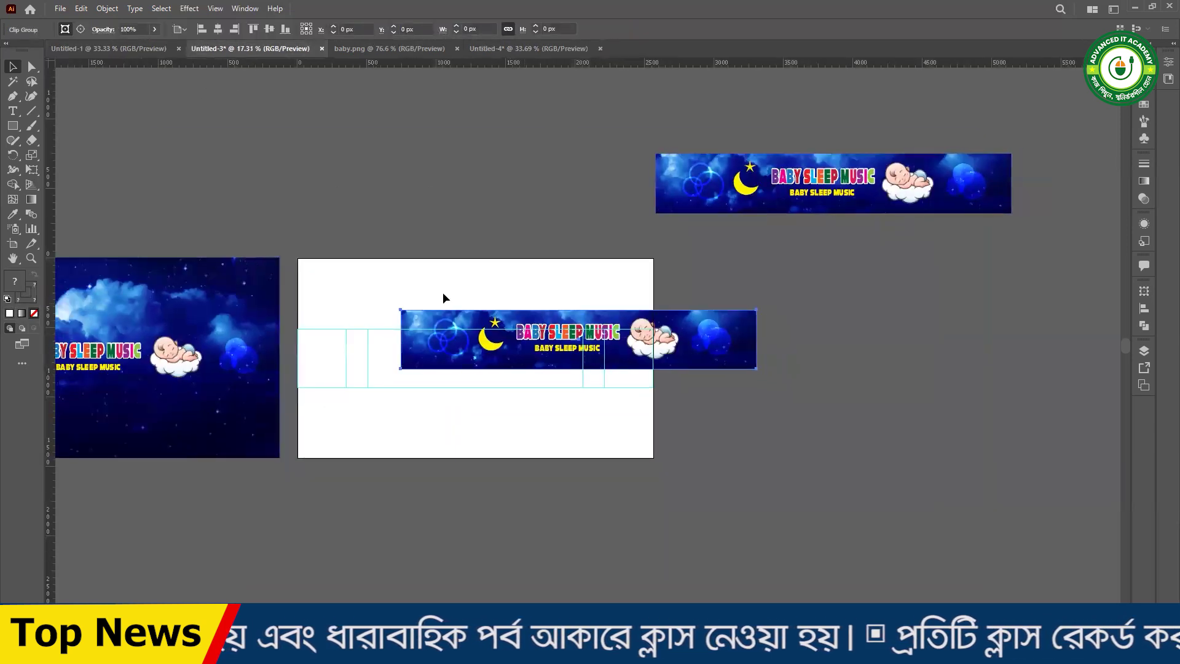
key(ctrl+z)
key(ctrl+z)
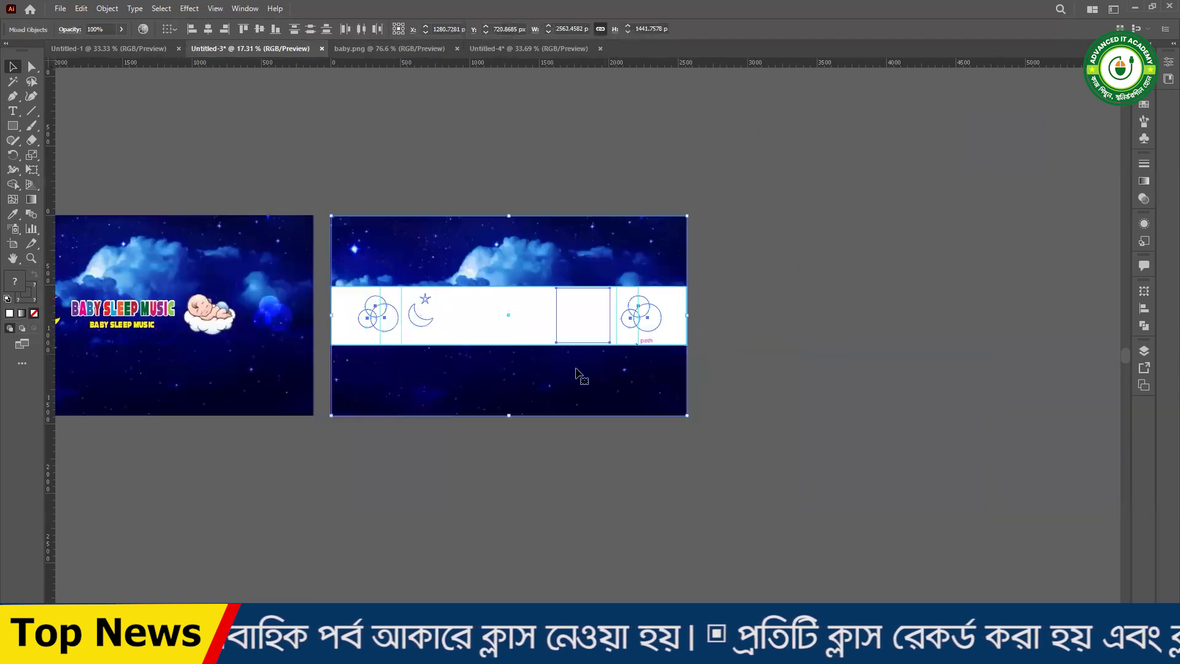
alt+scroll(522, 311, up, 1)
alt+scroll(522, 311, up, 2)
click(1101, 449)
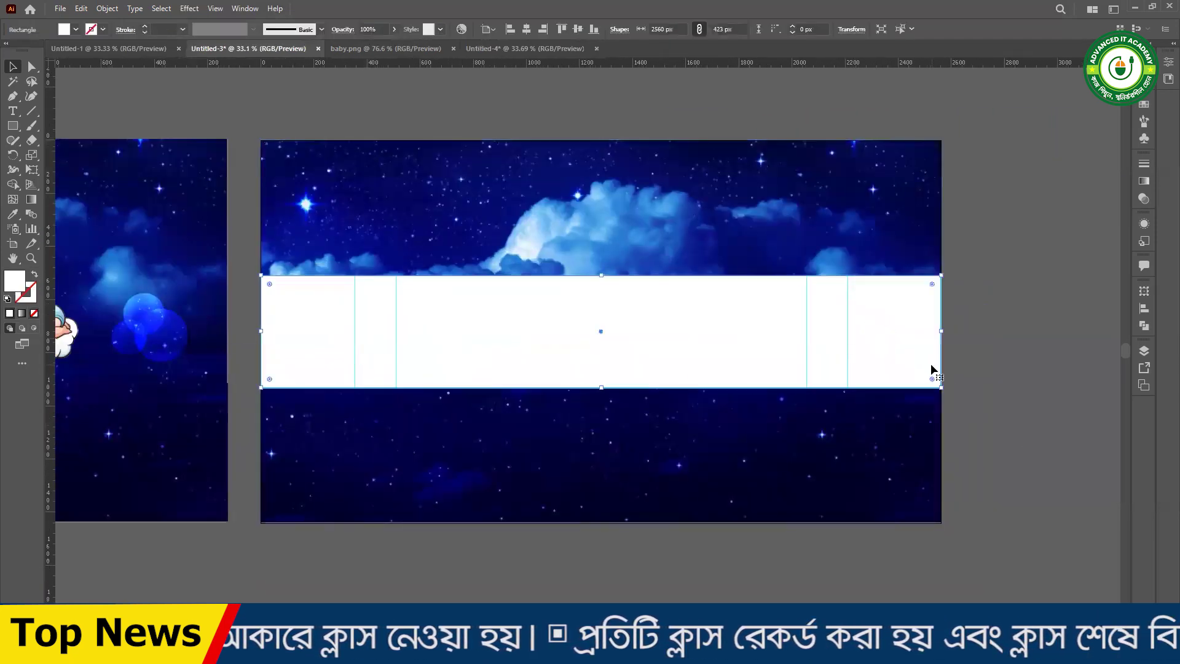
alt+scroll(413, 349, down, 2)
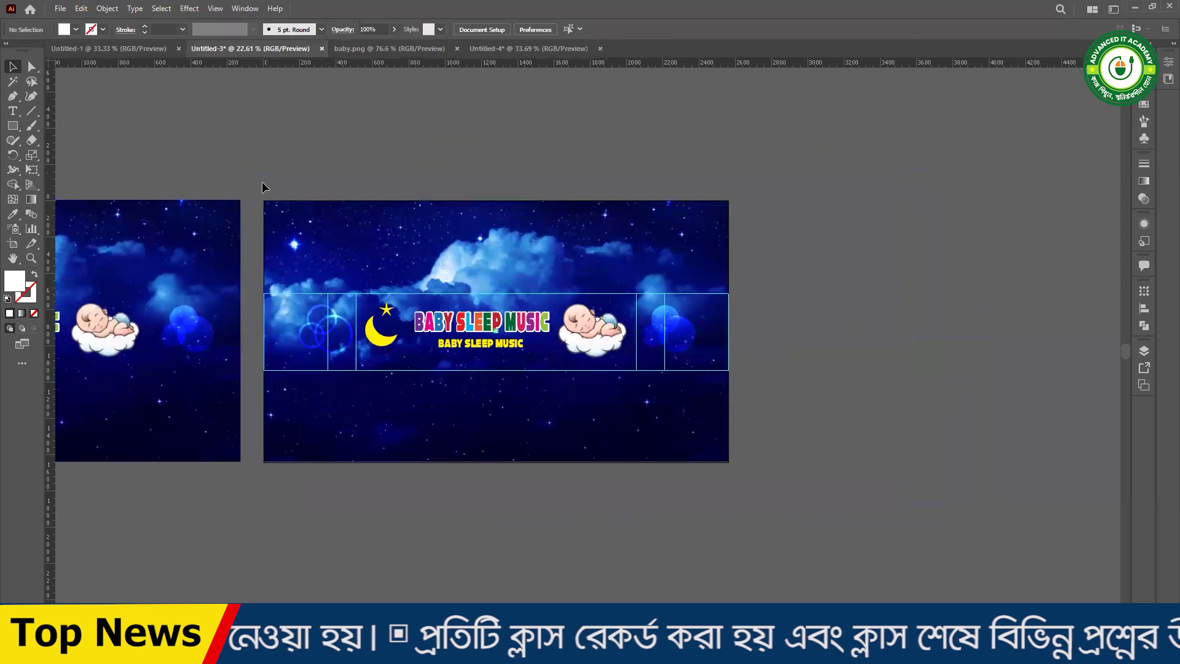
alt+scroll(391, 311, up, 1)
- Select all banner pieces, group them with Ctrl+G after test moves, then start a new document
key(ctrl+a)
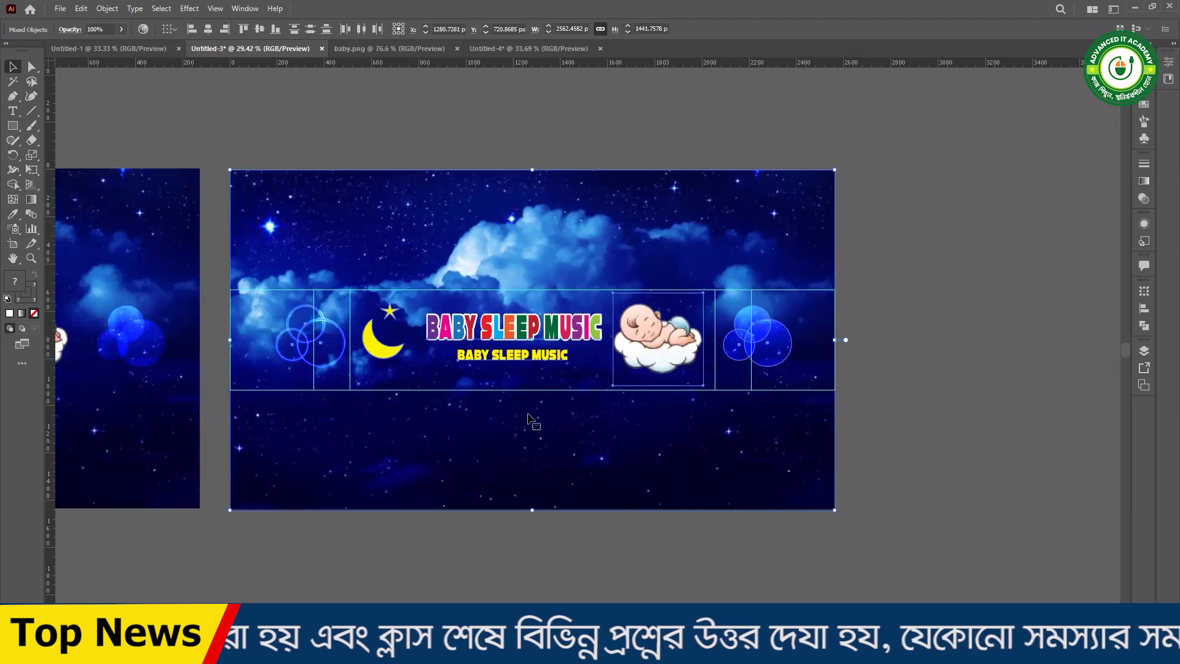
drag(361, 237, 475, 217)
key(ctrl+z)
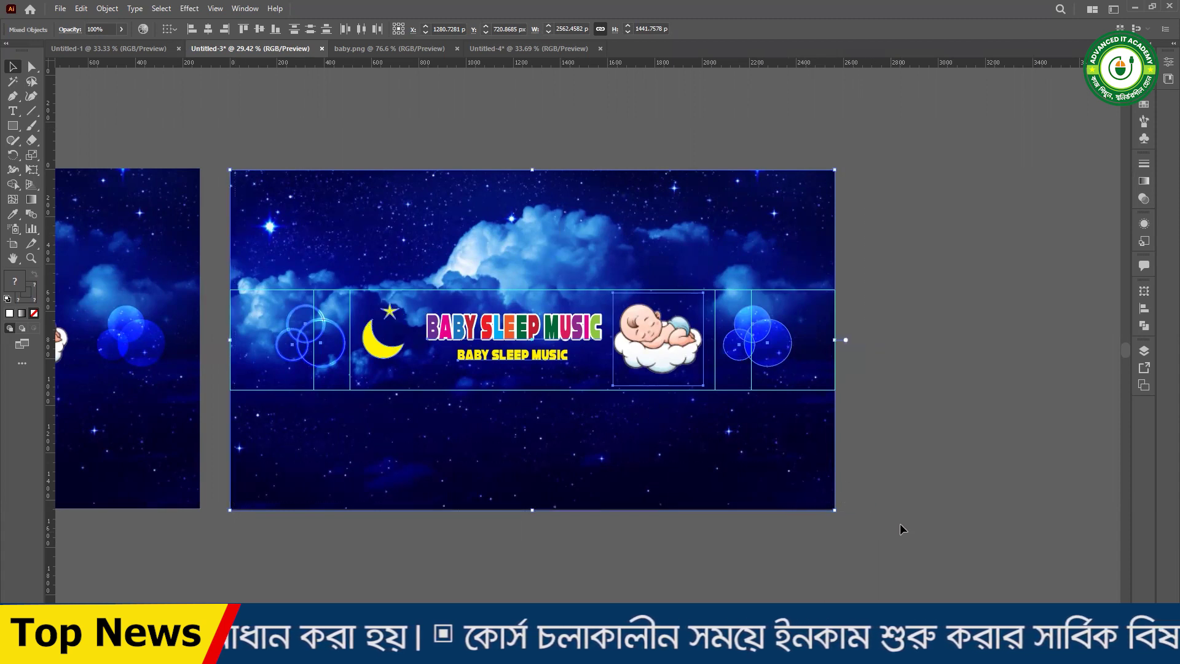
key(ctrl+shift+b)
key(ctrl+g)
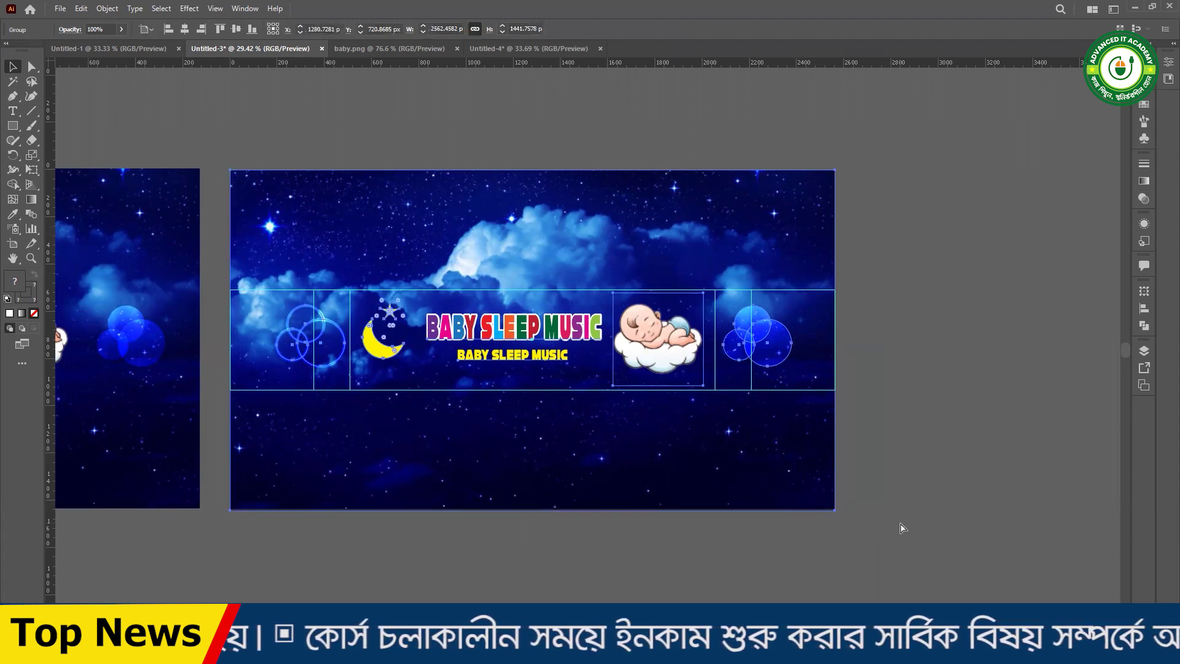
drag(448, 344, 648, 334)
key(ctrl+z)
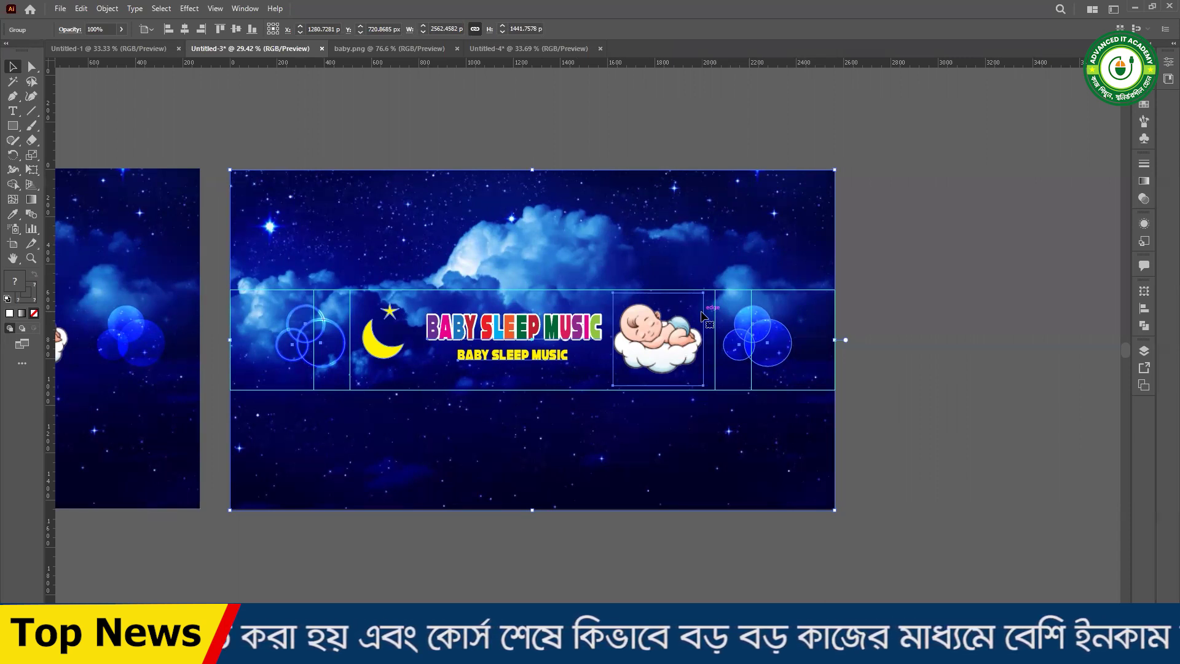
key(ctrl+n)
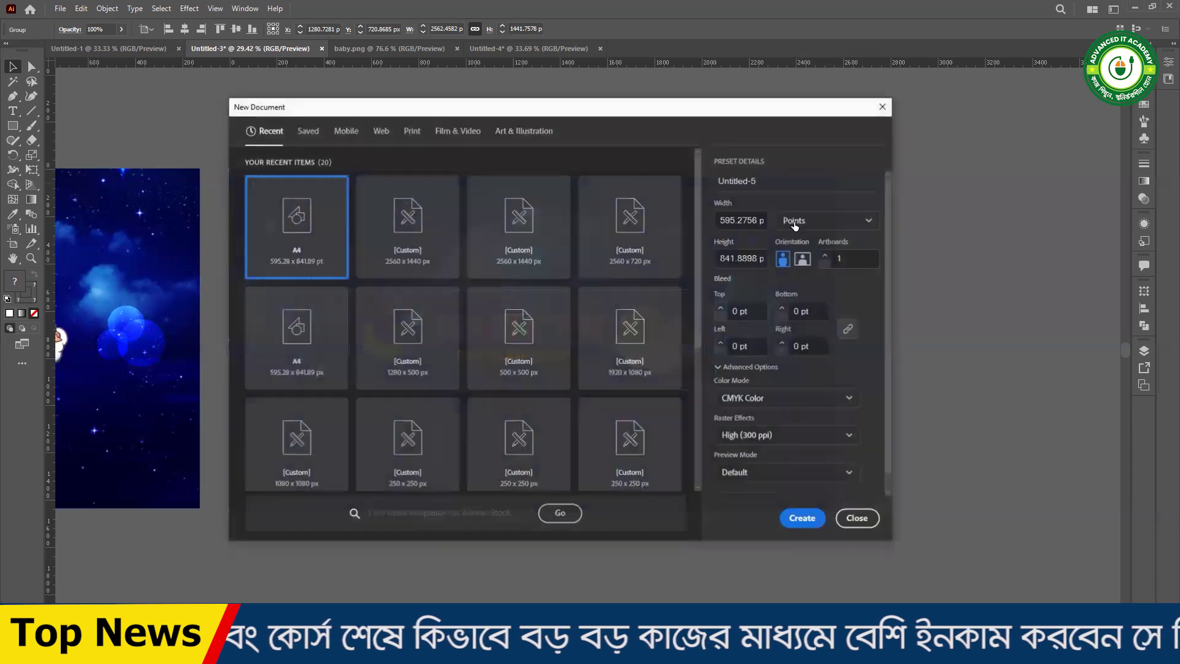
- Create a new A4 document in RGB colour with High raster effects, then return to Untitled-3
click(775, 402)
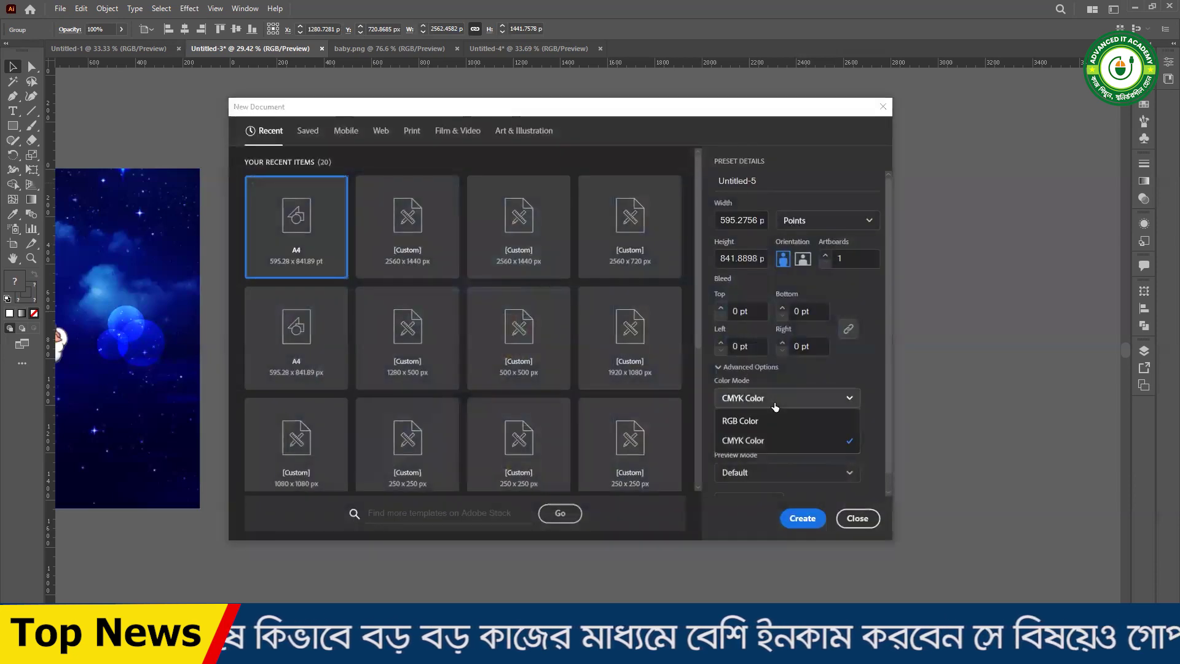
click(754, 422)
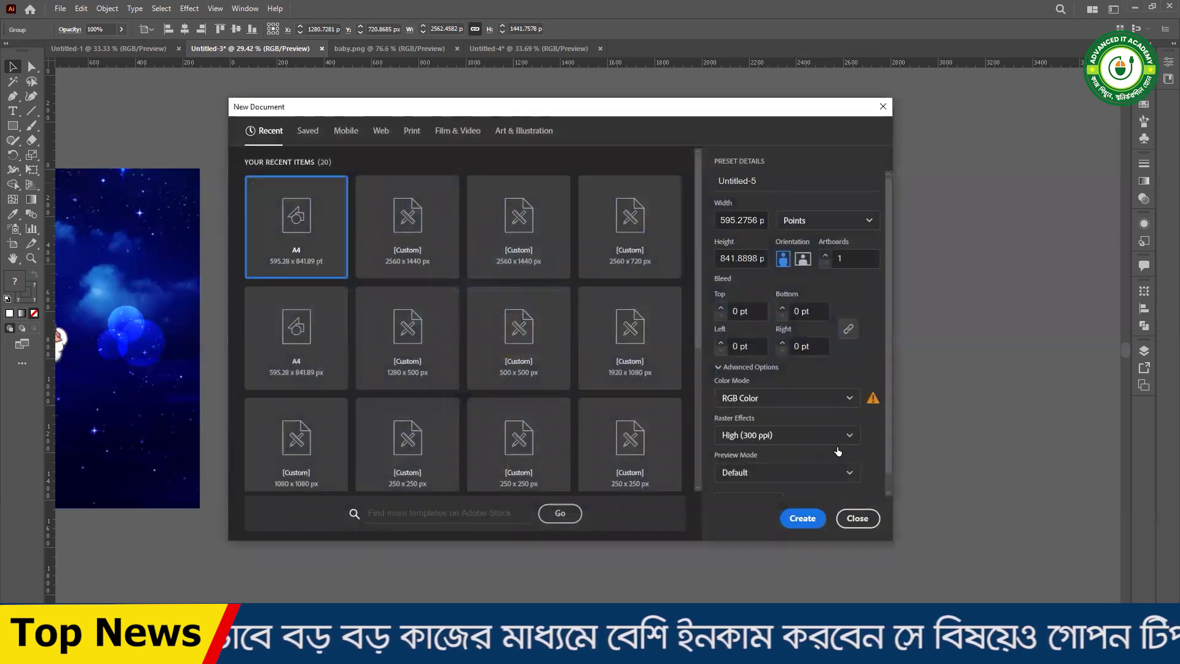
click(805, 437)
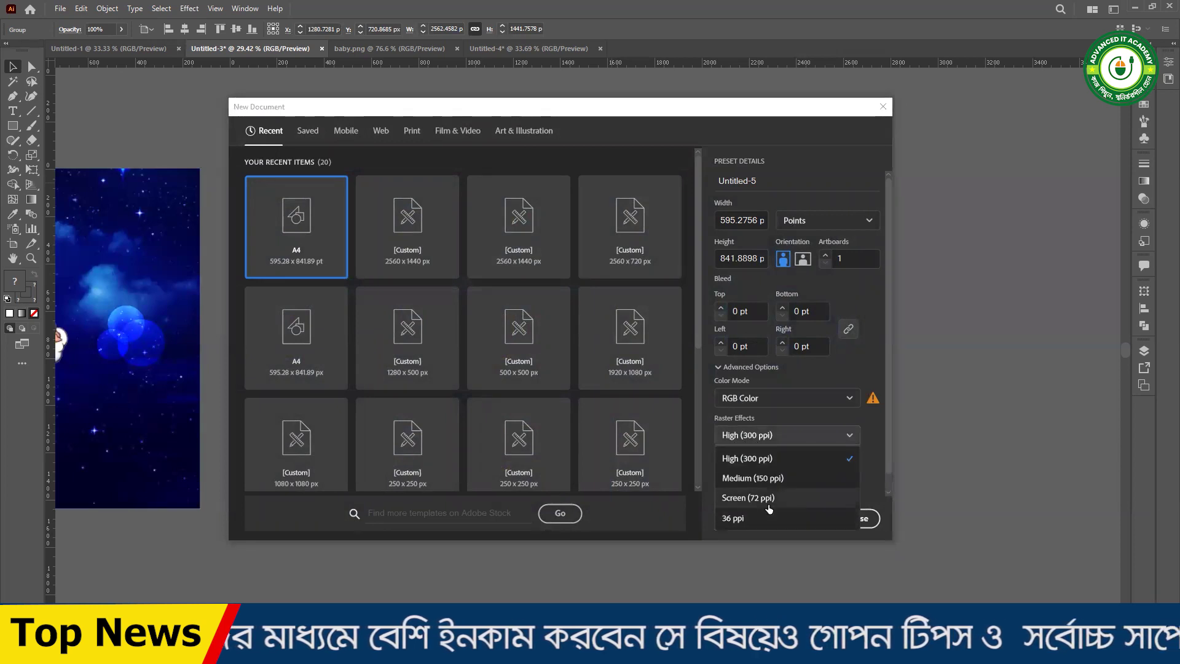
click(765, 436)
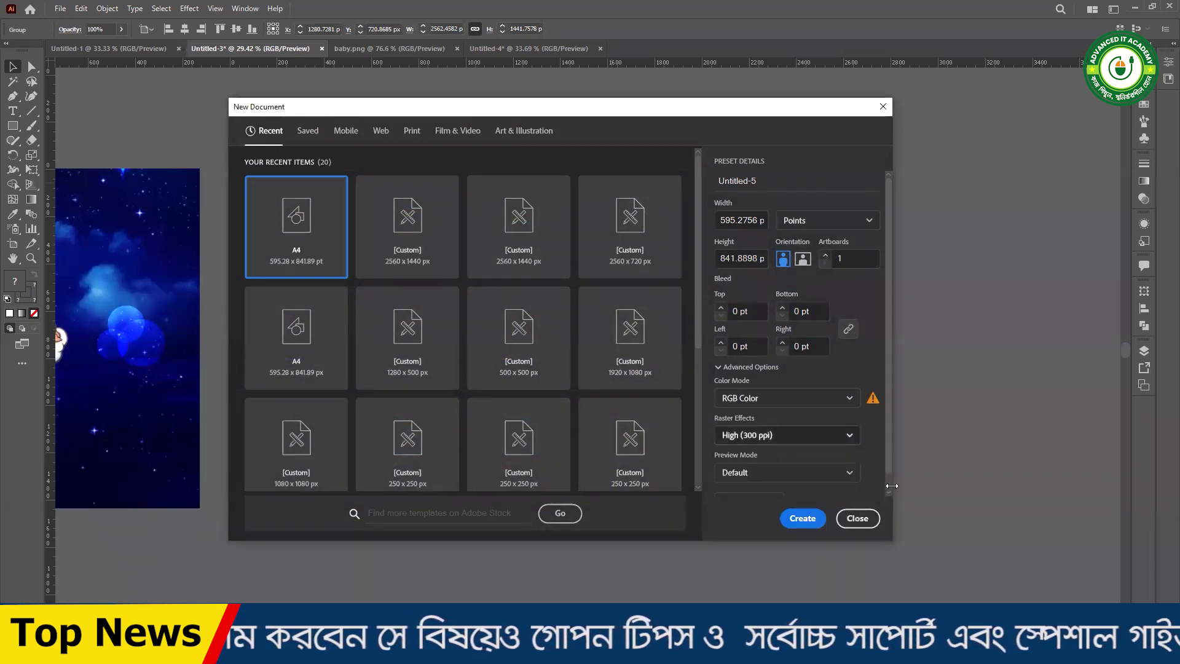
click(803, 519)
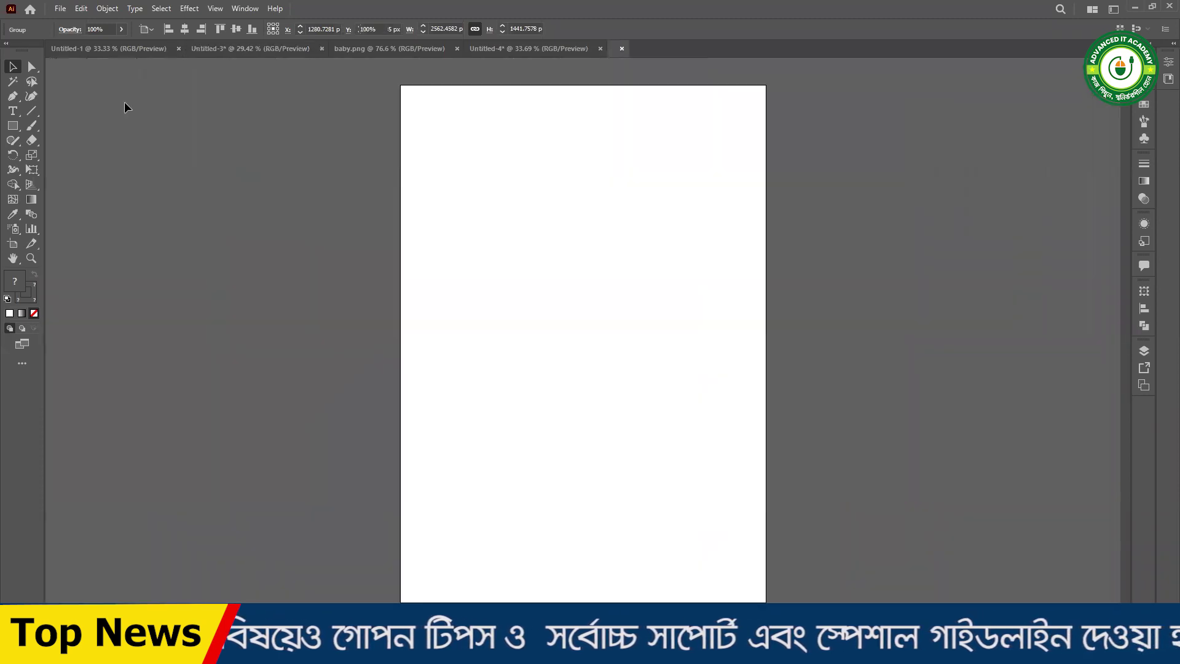
click(241, 49)
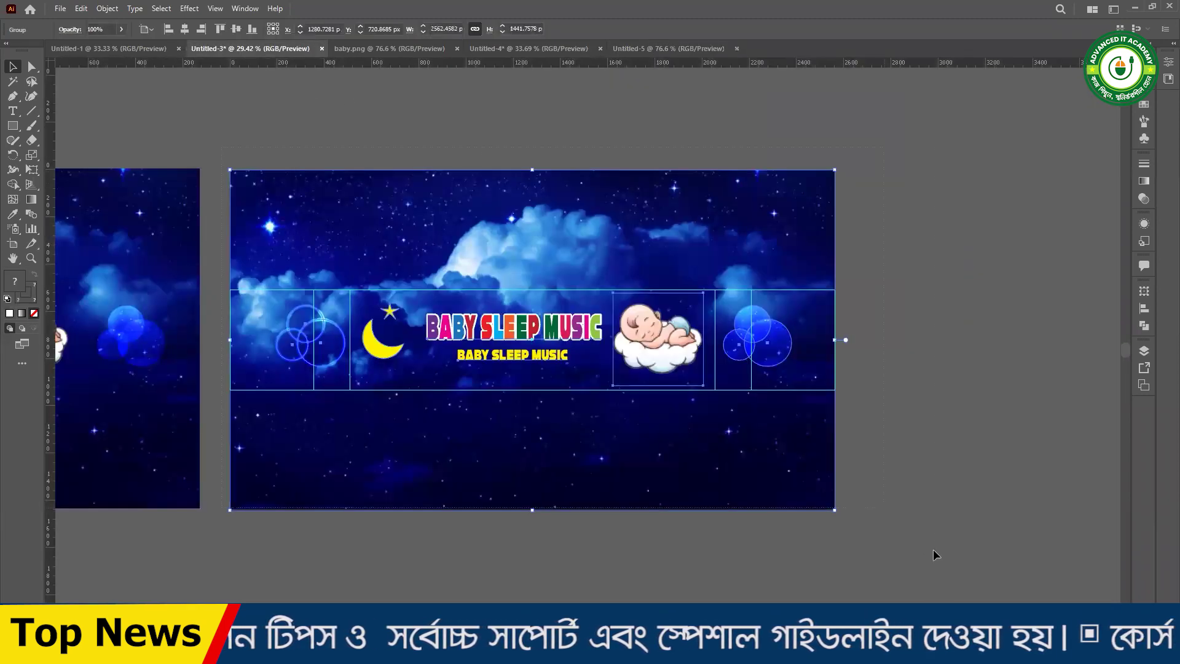
- Drag the banner group into Untitled-5 and fit its artboard to the selected art
drag(490, 341, 630, 51)
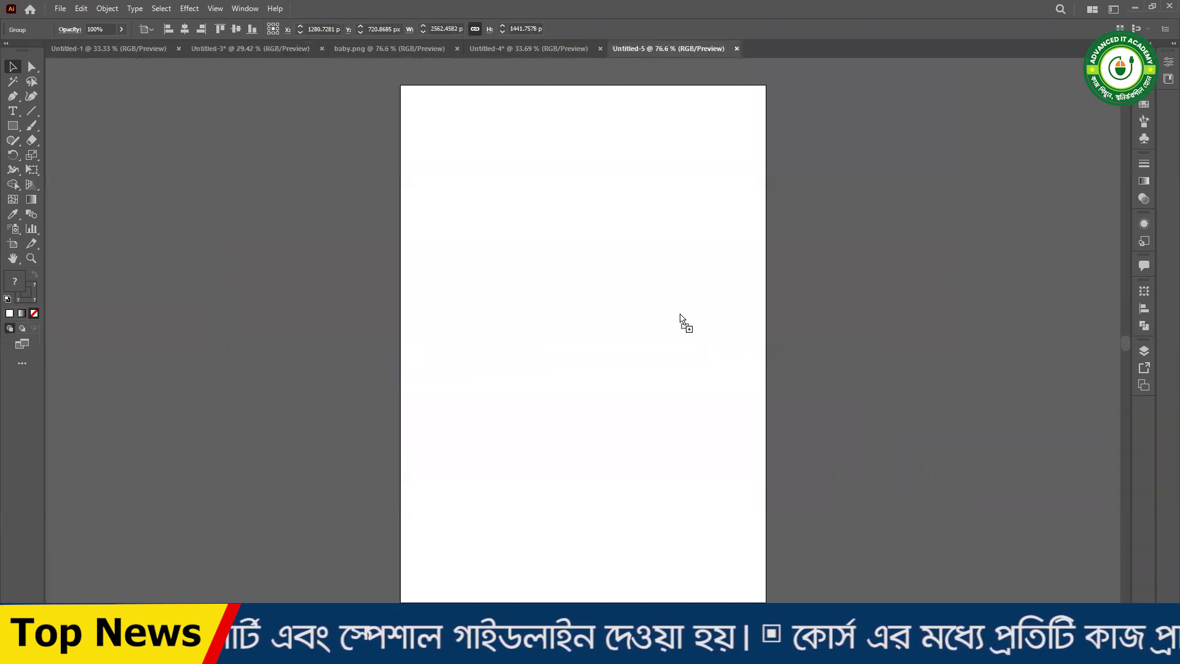
drag(631, 52, 650, 344)
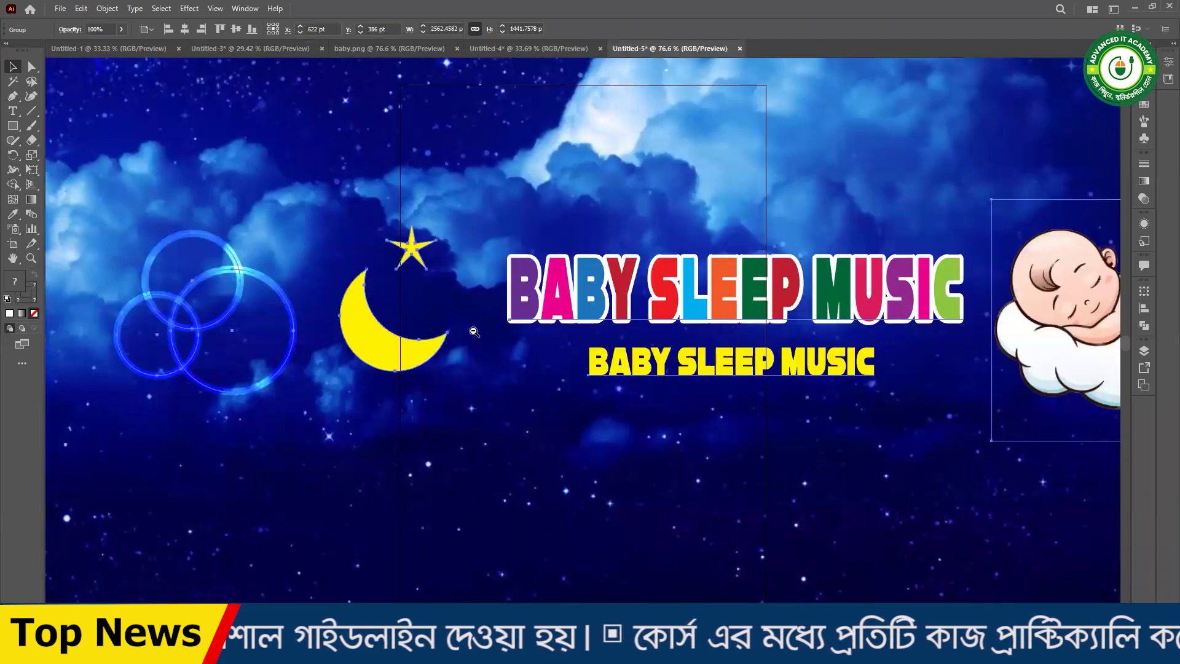
scroll(649, 344, down, 5)
scroll(788, 346, up, 2)
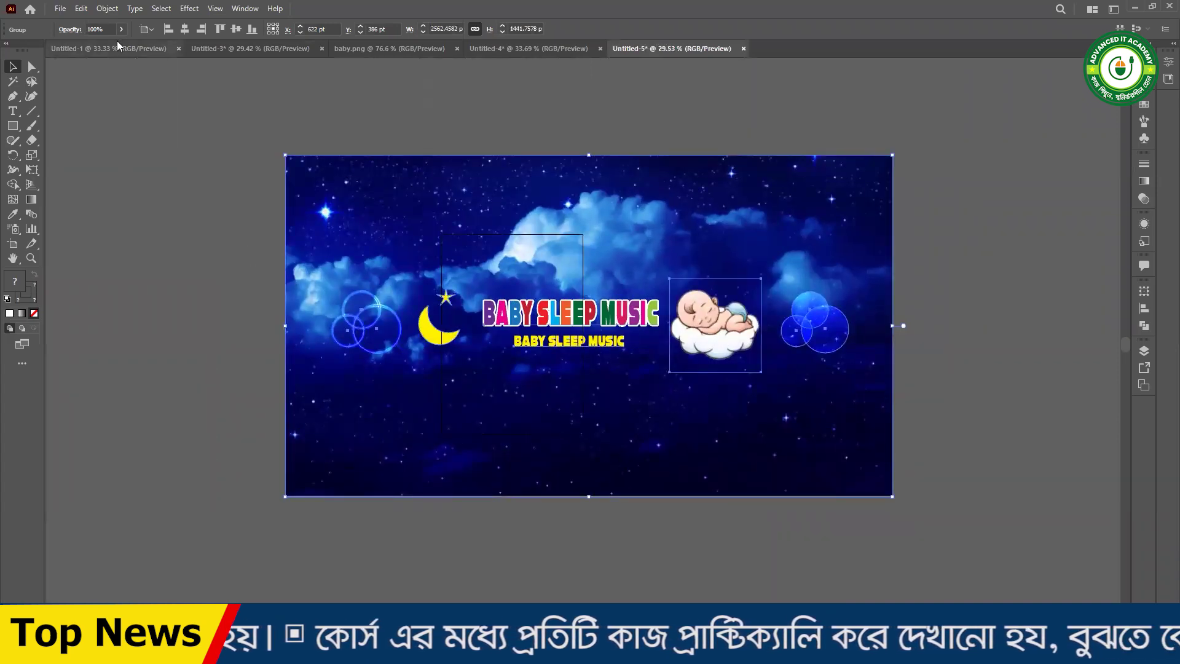
click(107, 8)
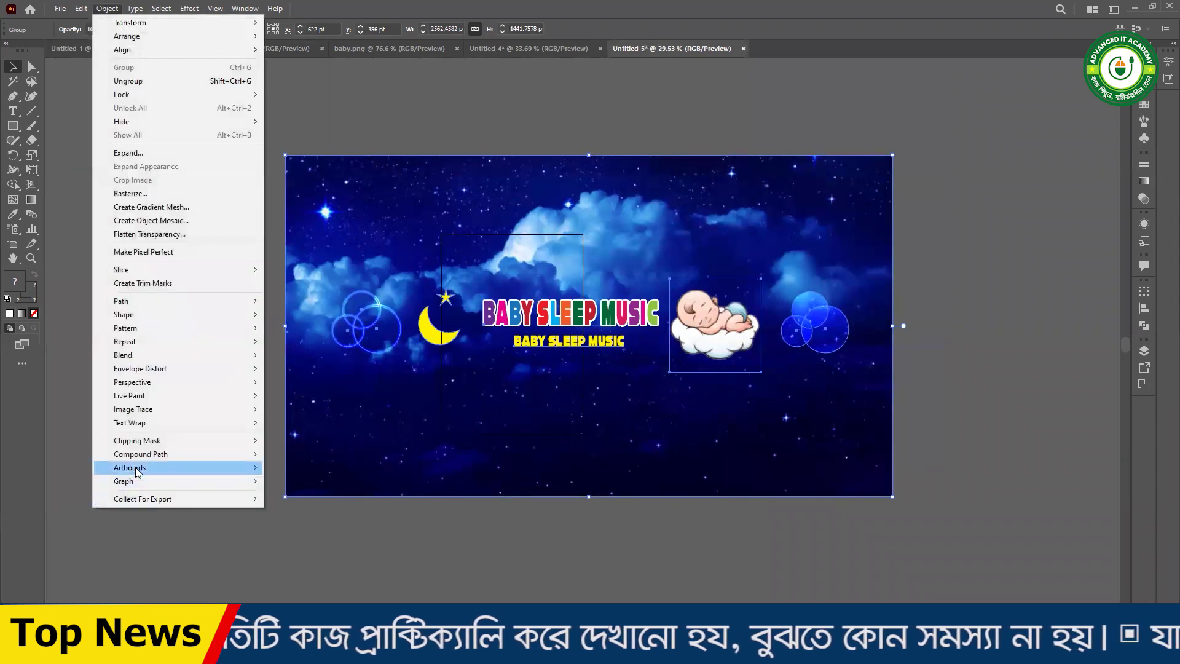
mouse_move(130, 467)
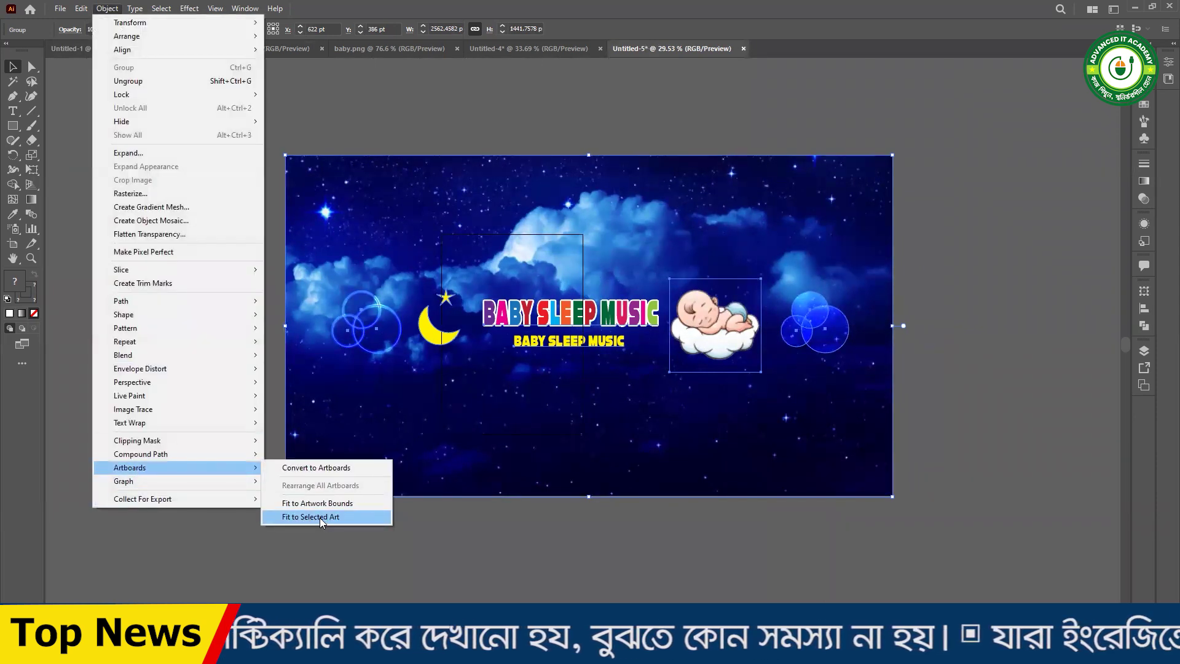
click(320, 518)
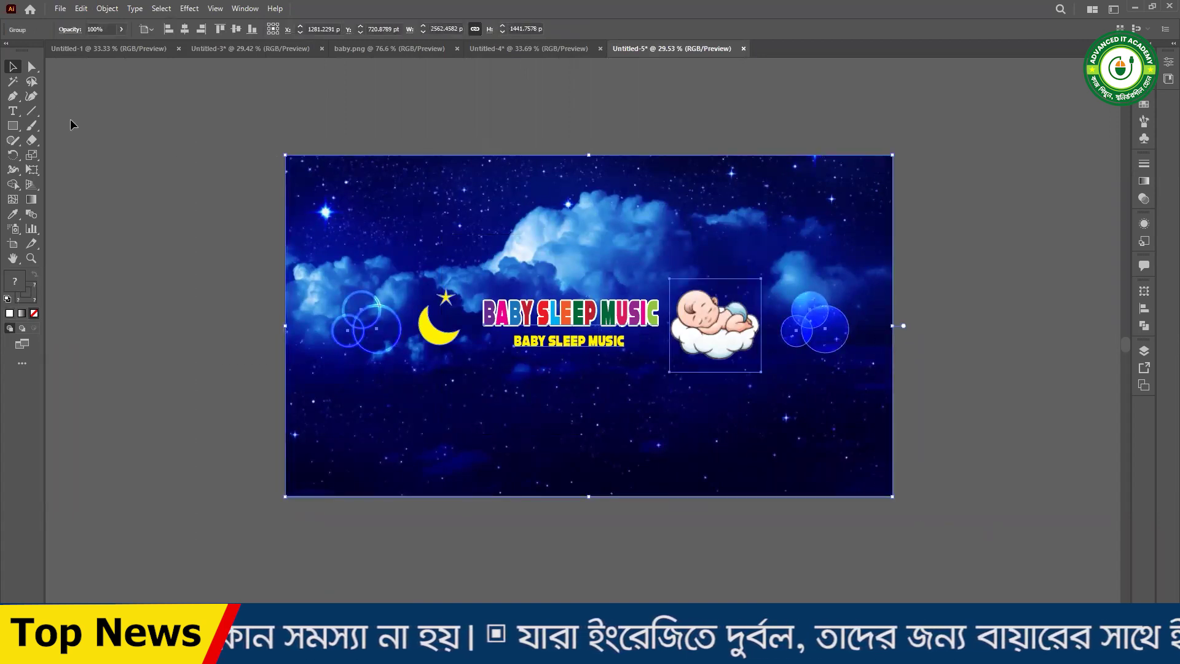
click(61, 10)
mouse_move(83, 248)
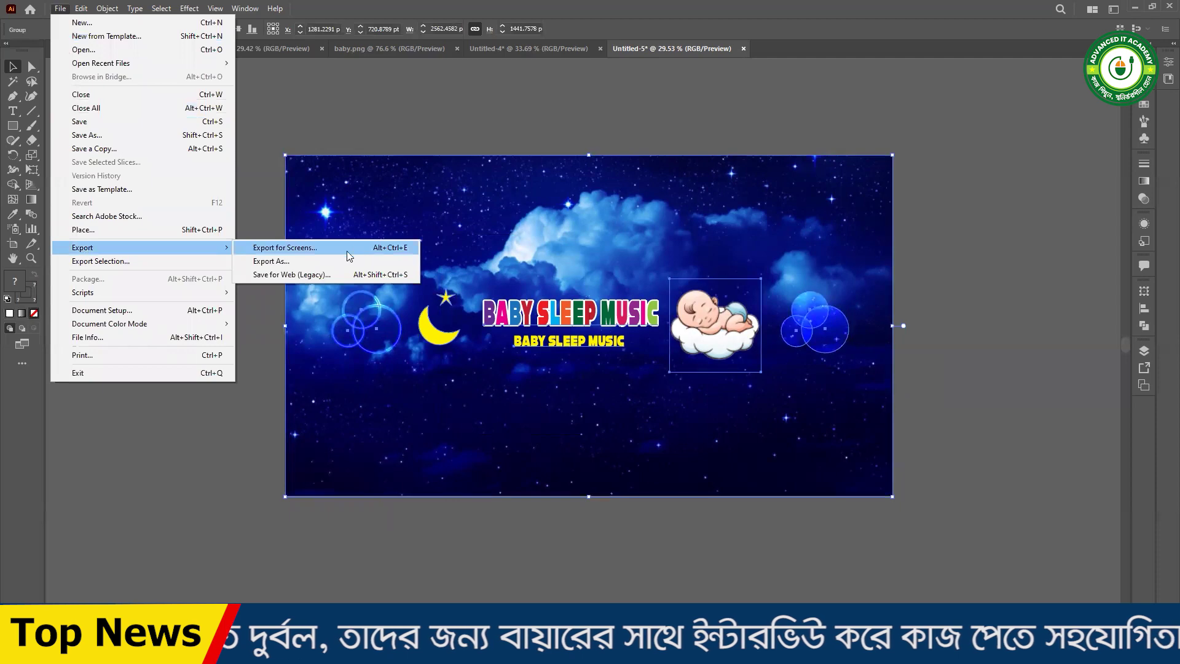
- Export As JPEG named 'Baby sleep music' with artboards enabled
click(311, 263)
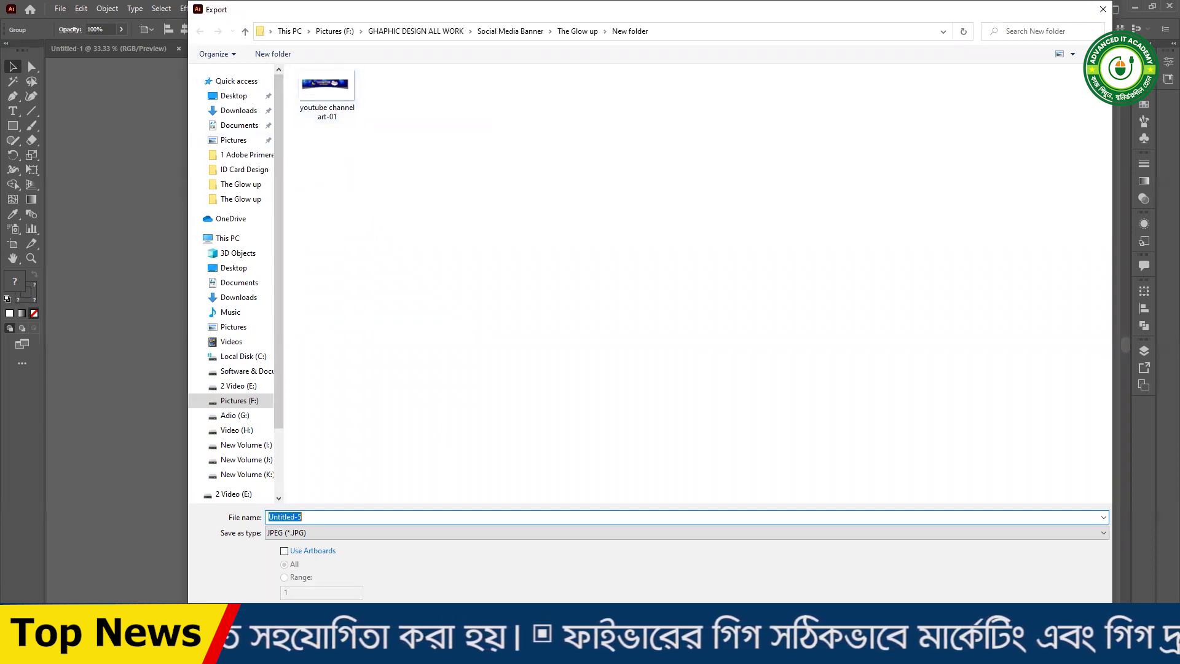
double_click(1044, 9)
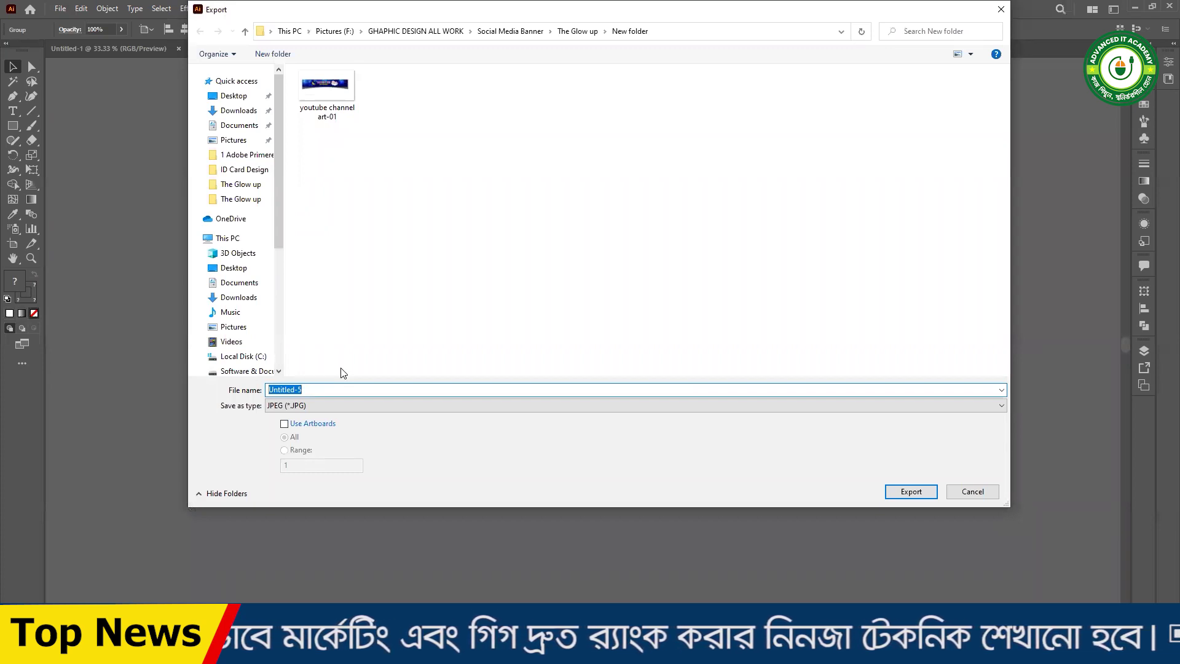
text(Babu)
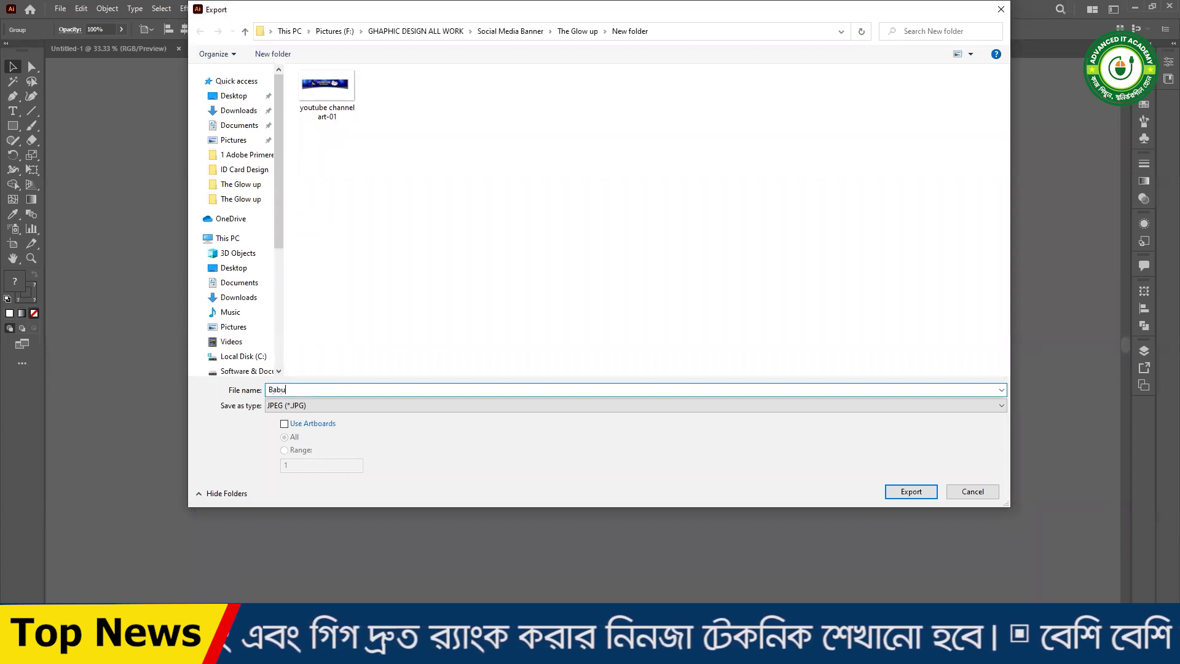
key(BackSpace)
text(y sleep music)
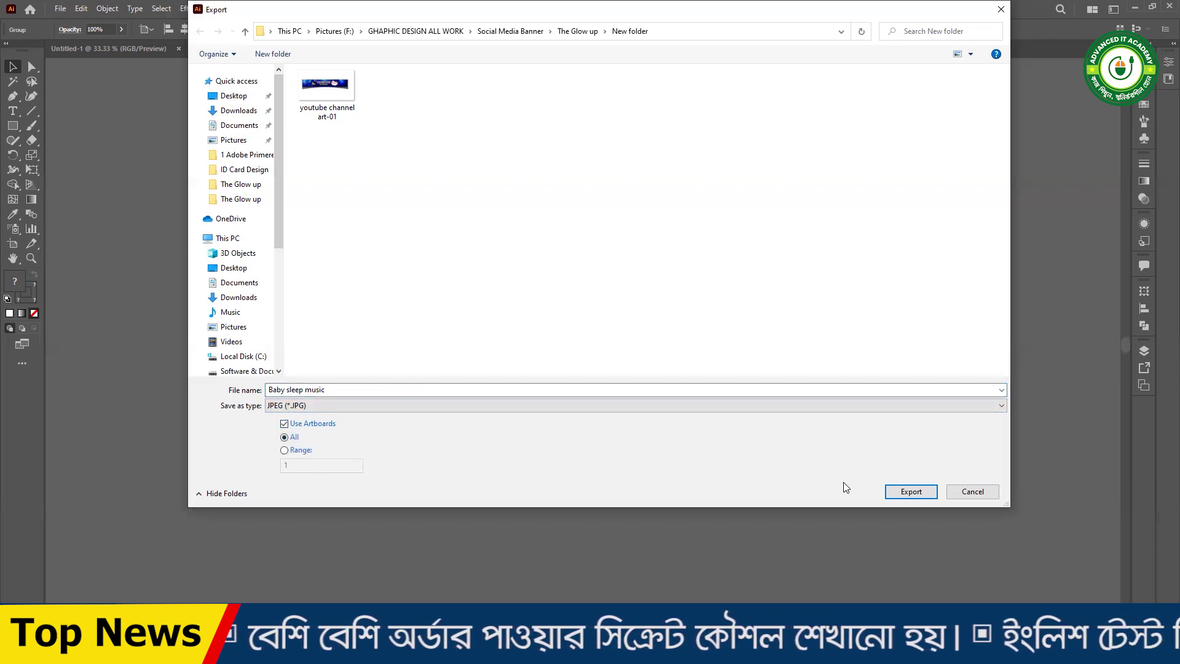
click(907, 492)
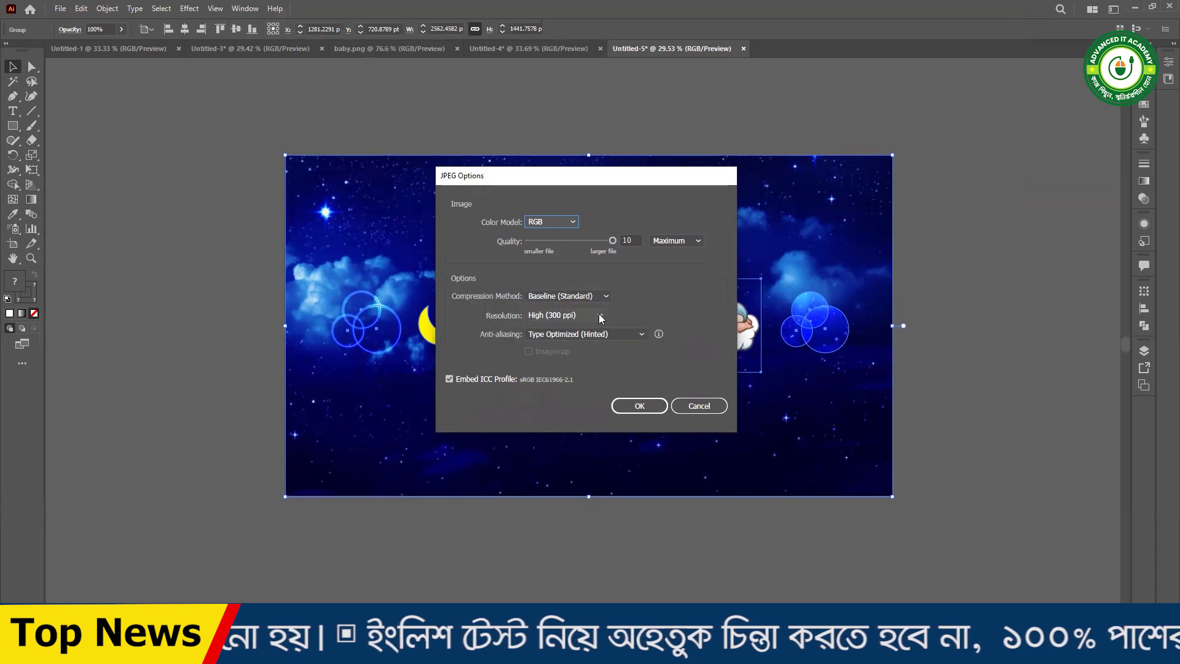
- Set JPEG resolution to Screen (72 ppi), confirm the export, then box-select the banner artwork
click(601, 316)
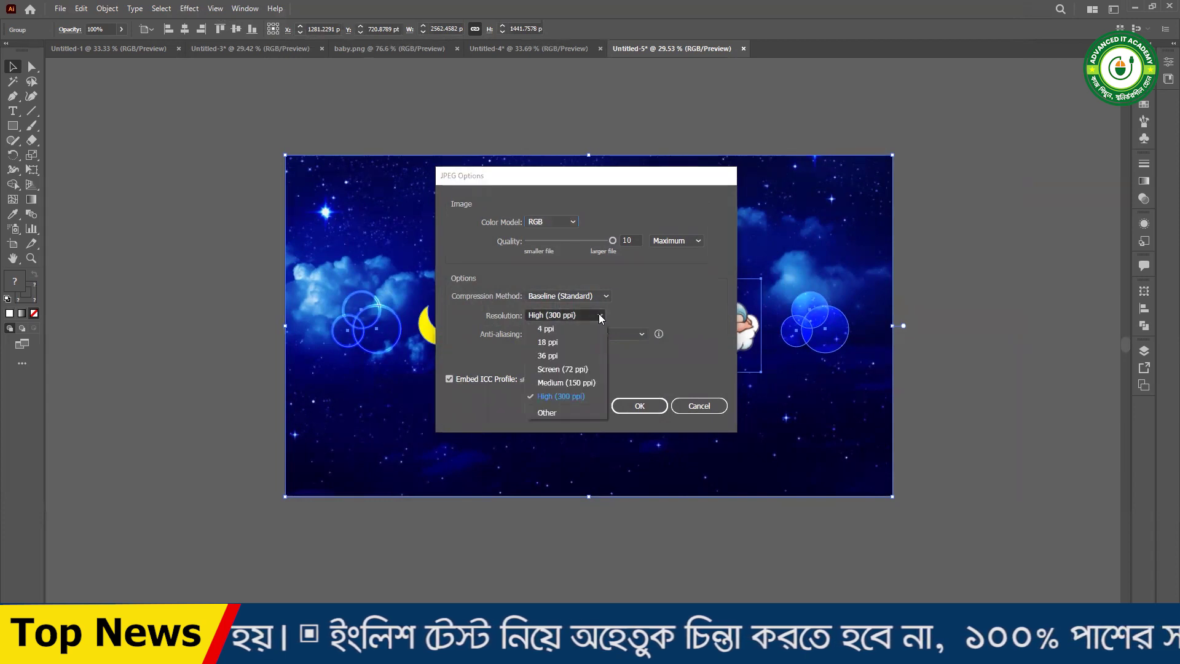
click(561, 370)
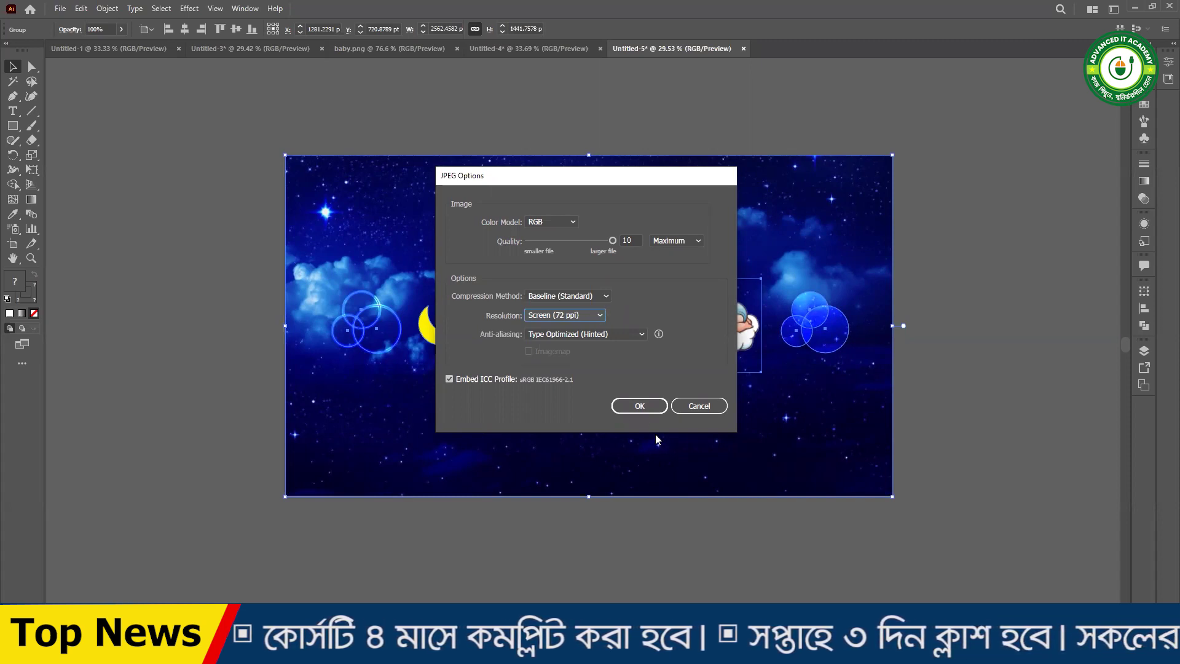
click(640, 406)
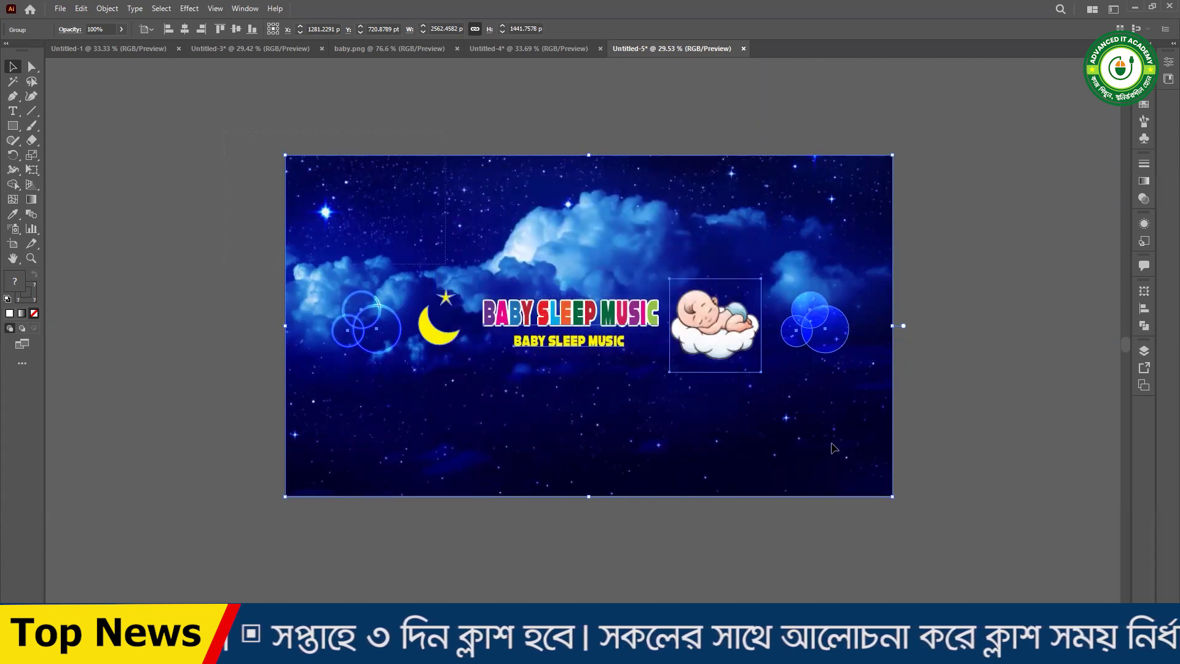
drag(143, 115, 975, 542)
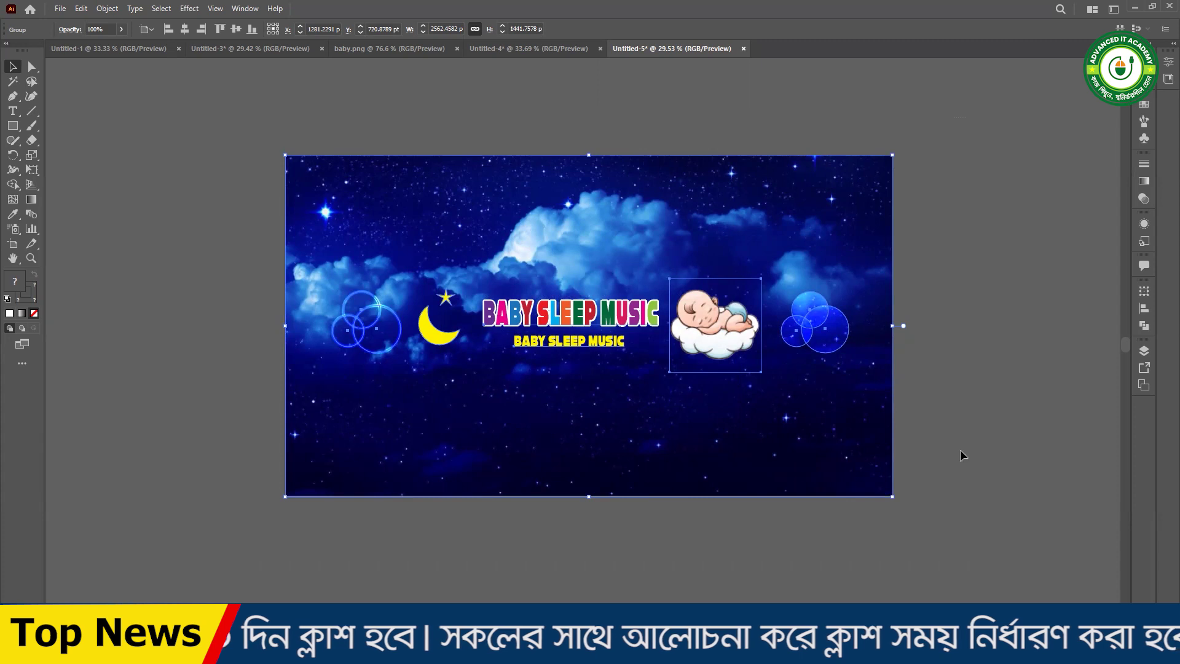